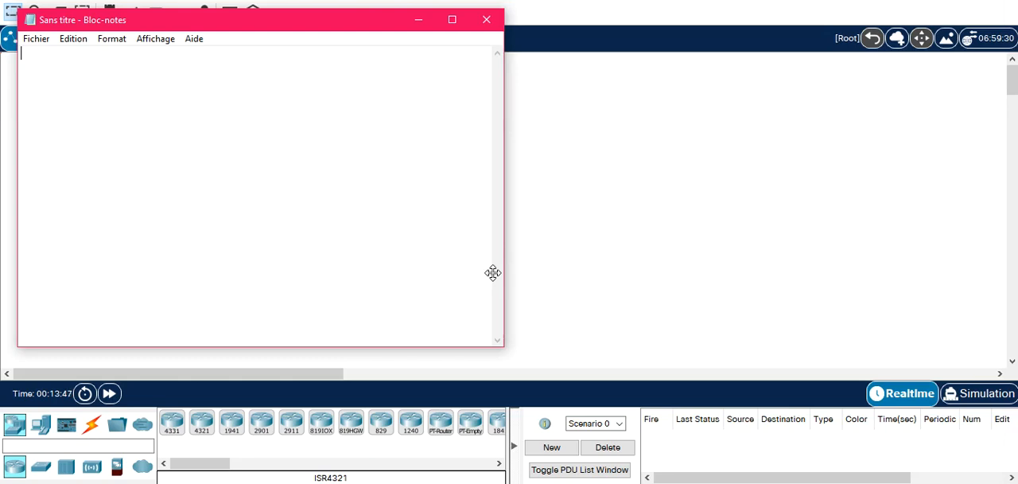
Write the heading line "- AAA : Authentication Authorization Accounting" in the empty note.
text(AAA)
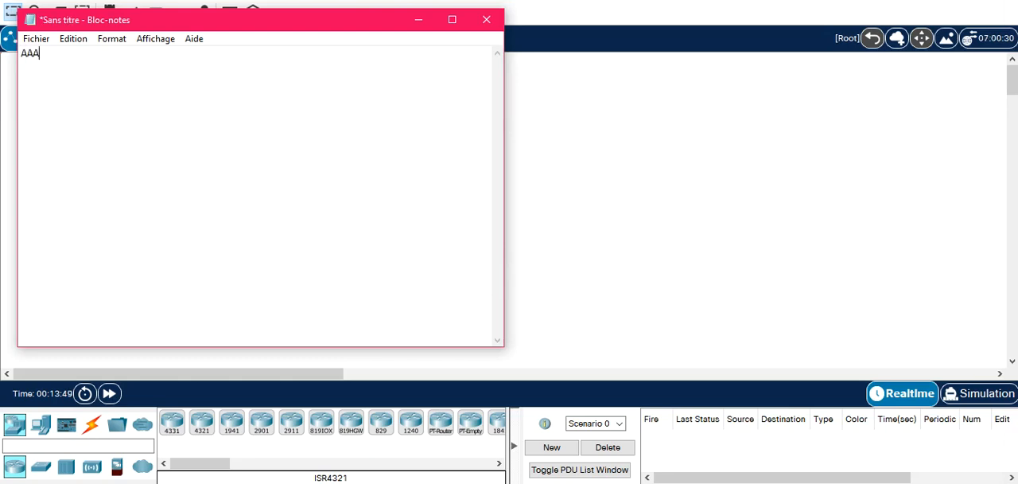
text( :)
text(Authentication)
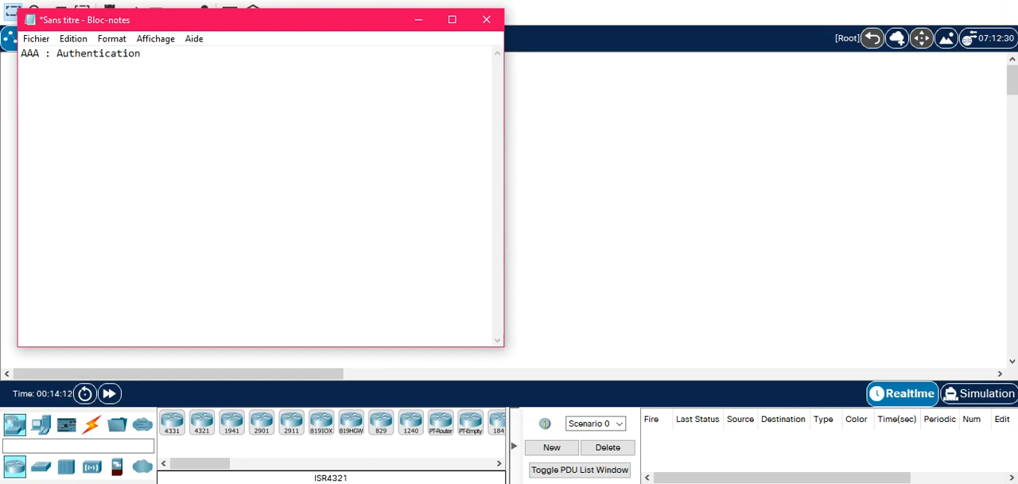
text( Authorization)
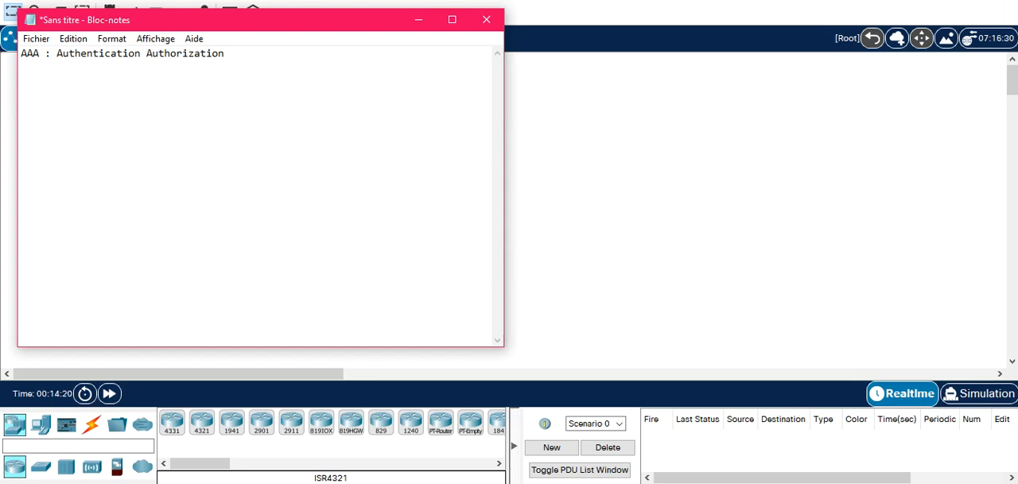
text(Accounting)
key(Up)
text(-)
Add the indented bullet "- Authentification : Processus qui permet de vérifier qu'une entité est bel et bien celle qu'elle prétend être" under the heading.
key(Down)
key(Tab)
text(-)
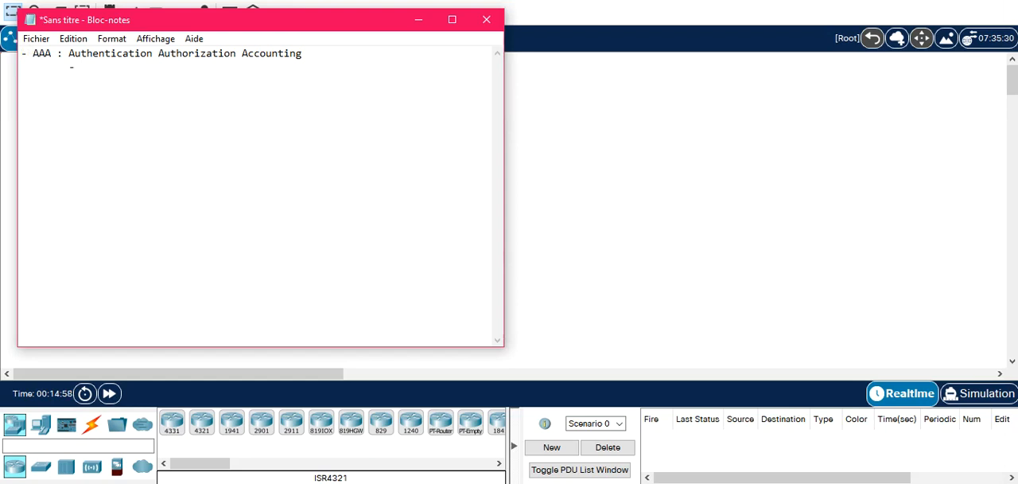
text(Authentifi)
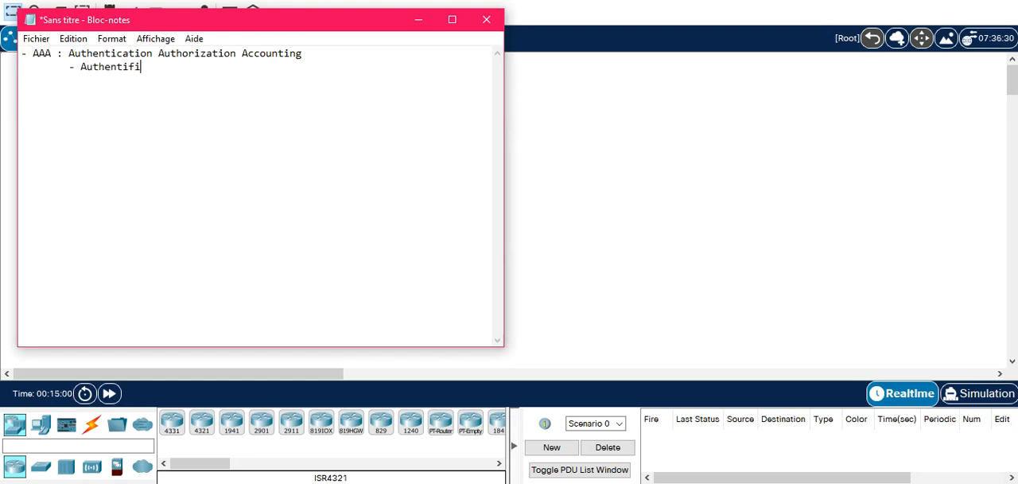
text(cation :)
text(Processus qui )
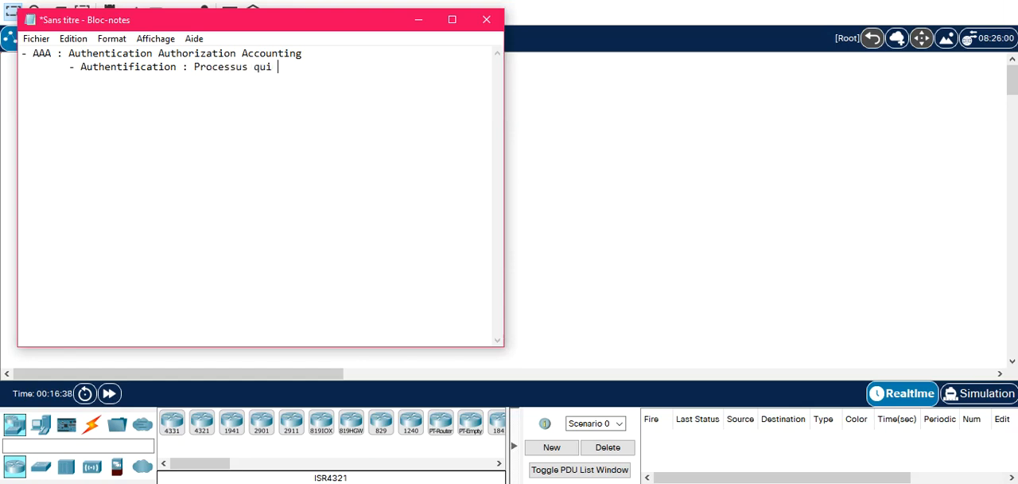
text(permet de vérif)
text(ier )
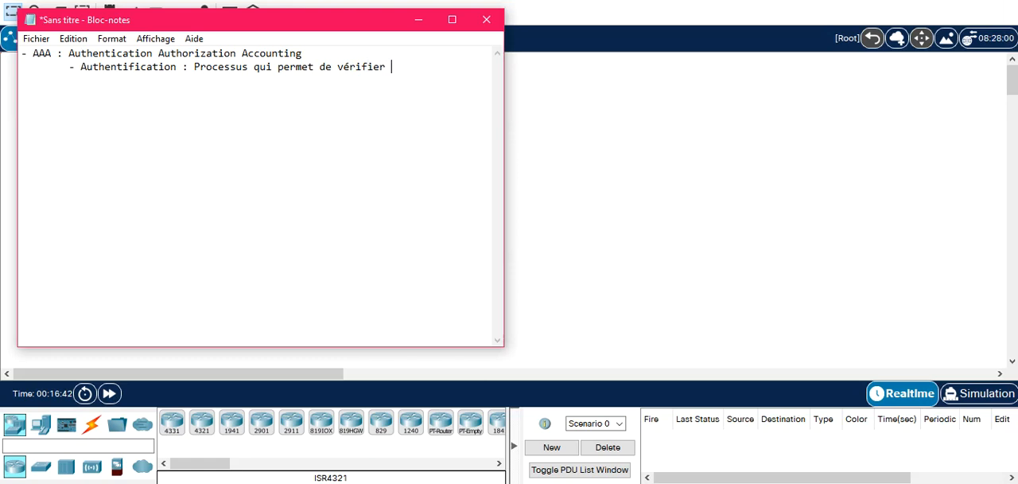
text(qu'une entité est b)
text(el et bien)
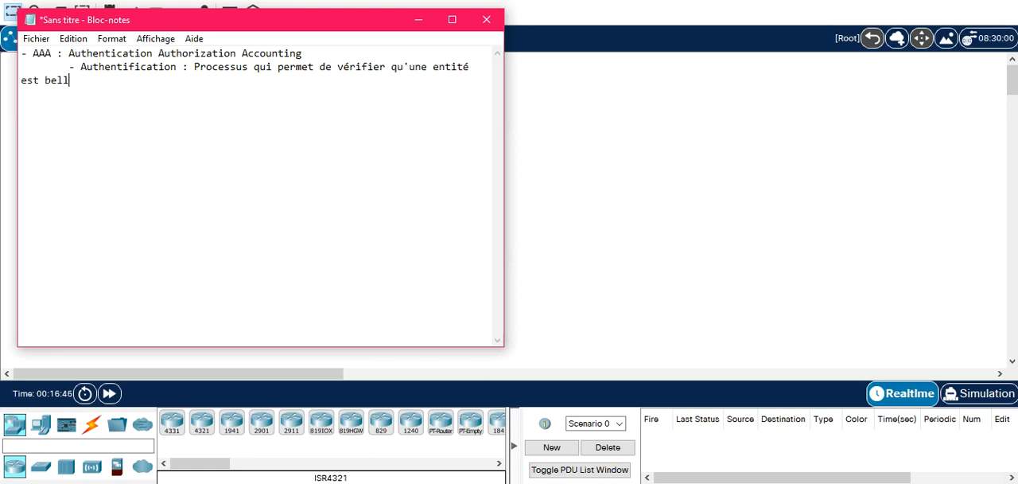
text( celle qu'elle )
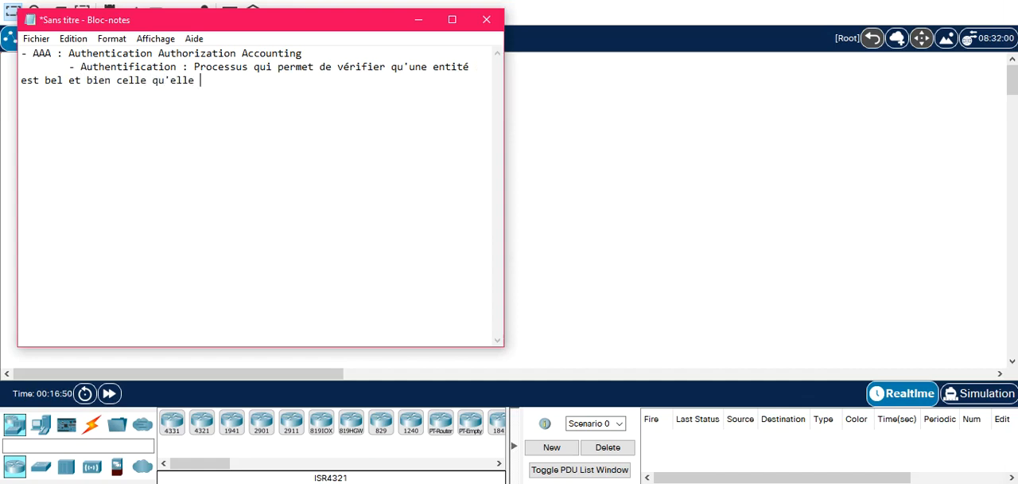
text(prétend être)
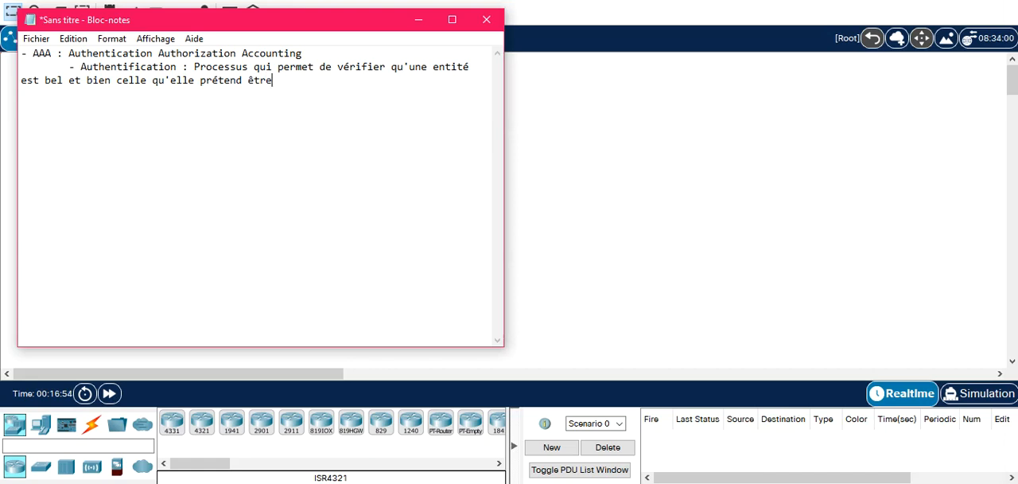
Add the indented bullet "- Ce qu'elle sait : MDP, N°ID" with "Login/MDP" set apart on the same line.
key(Return)
key(Tab)
text(-)
text(Ce qu'elle sait :)
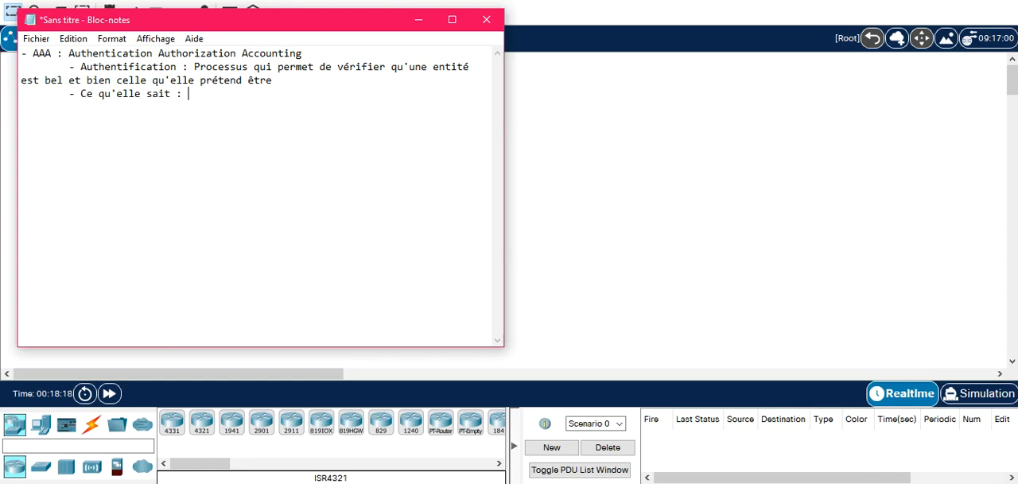
text( MDP,)
text(N°ID)
key(Tab)
text(Login/MDP)
Start a second authentication factor bullet with the label "- Ce qu'elle possède :".
key(Return)
key(Tab)
text(- )
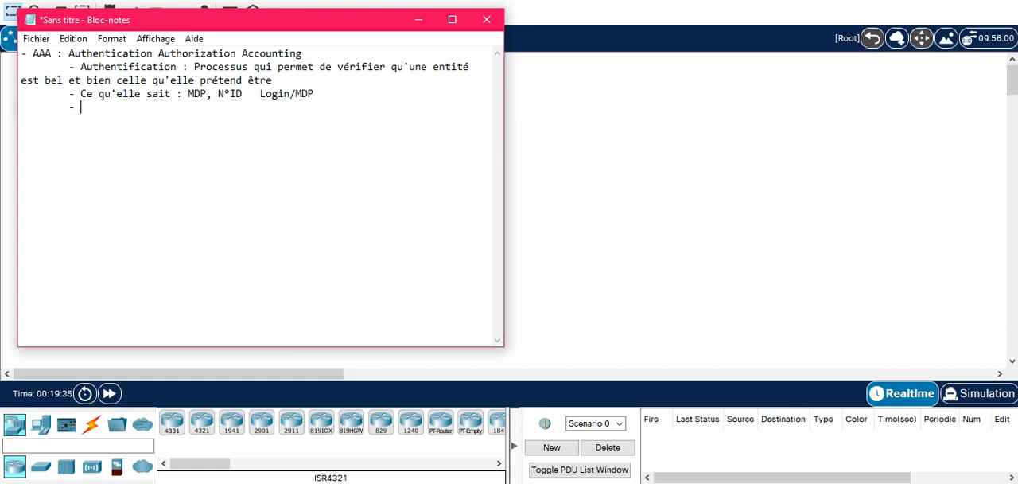
text(Ce qu)
text('elle possèd)
text(e :)
key(BackSpace)
text(:)
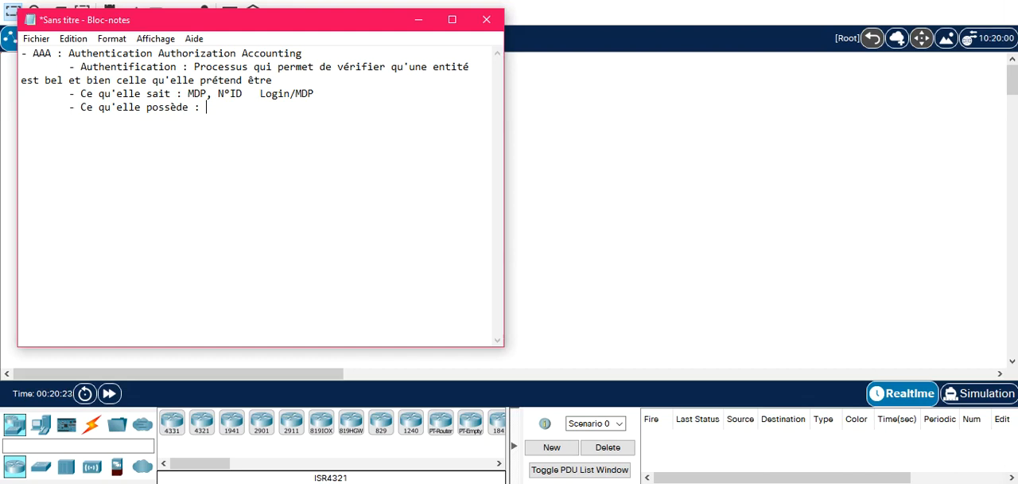
Complete the "Ce qu'elle possède" bullet with the examples "Carte à Puce / Certificat Numérique", spelled correctly.
text(Carte à Puce / Cerrtificat)
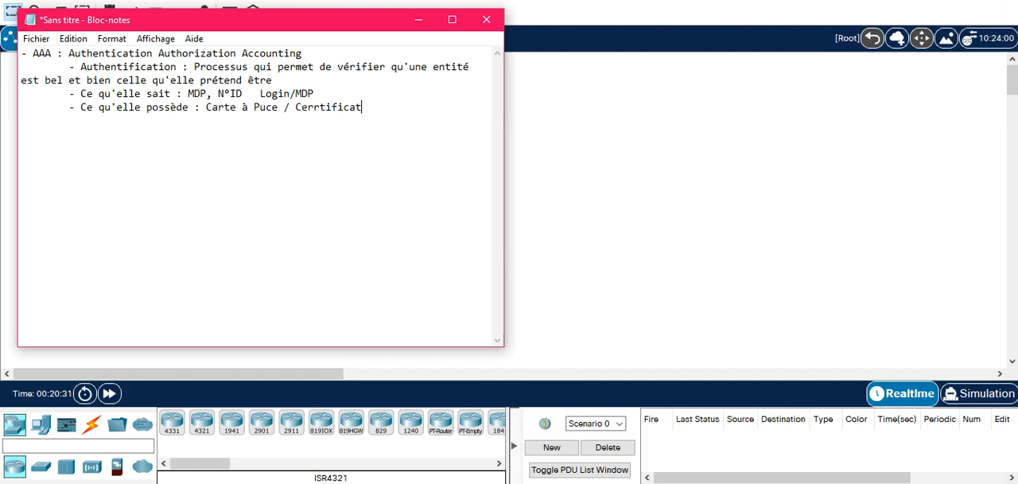
key(BackSpace)
key(Right)
key(BackSpace)
key(Right)
key(Right)
key(Right)
key(Right)
key(Right)
key(Right)
key(Right)
text(Numérique)
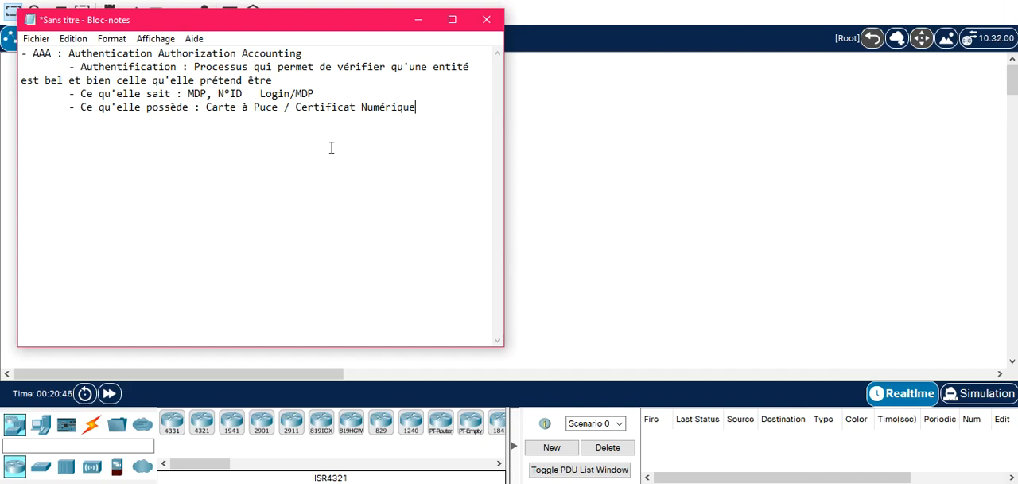
Add the indented bullet "- Ce qu'elle est : Biométrie" below the possession factor.
key(Return)
text(- Ce qu'elle est :)
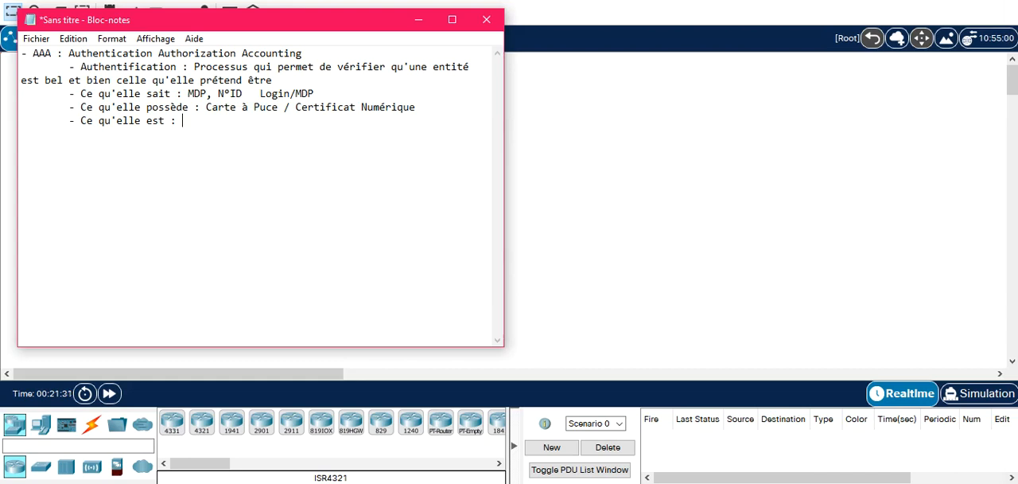
text(bIOM2TRI)
key(BackSpace)
key(BackSpace)
key(BackSpace)
key(BackSpace)
key(BackSpace)
key(BackSpace)
key(BackSpace)
key(BackSpace)
text(Biométrie)
Add the indented bullet "- Ce qu'elle sait faire : Signatures Numérique" below the biometric factor.
key(Return)
key(Tab)
text(-)
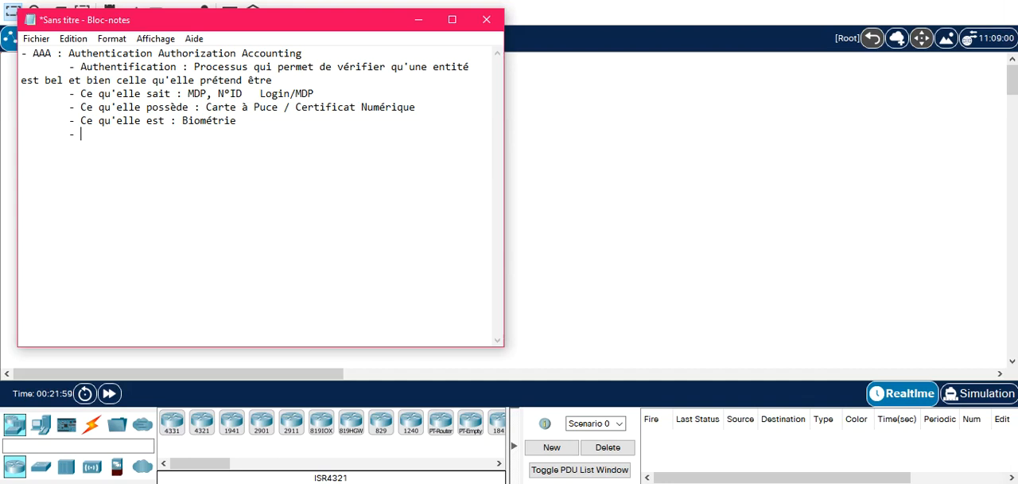
text(Ce qu'elle sa)
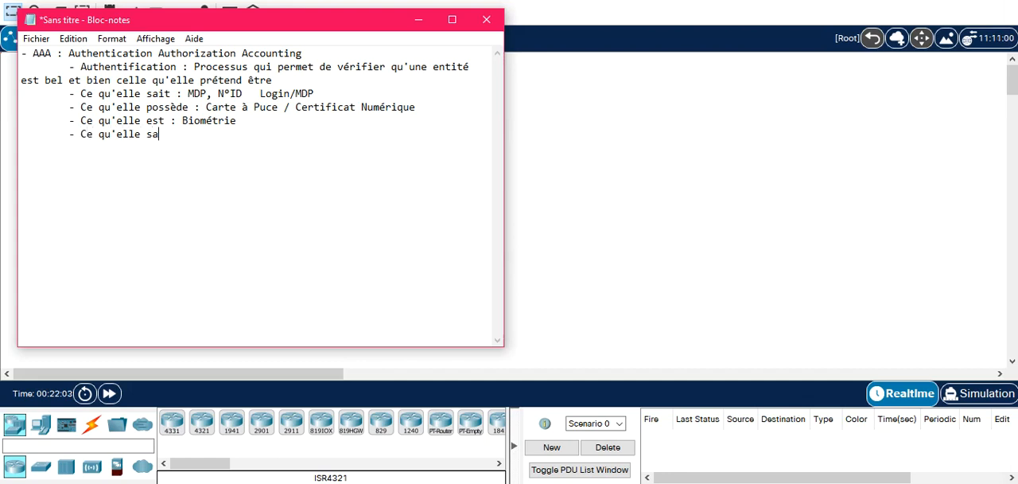
text(it faire :)
text(Signa)
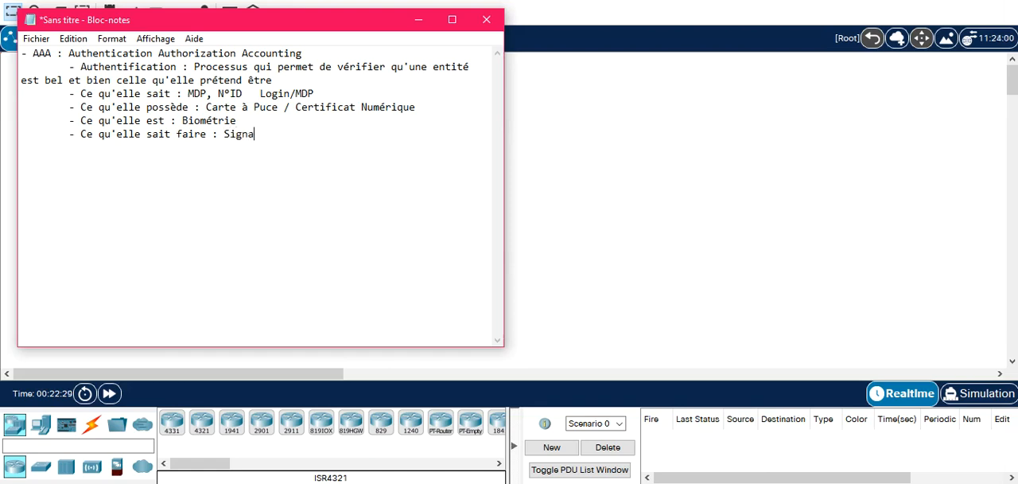
text(tures Numérique)
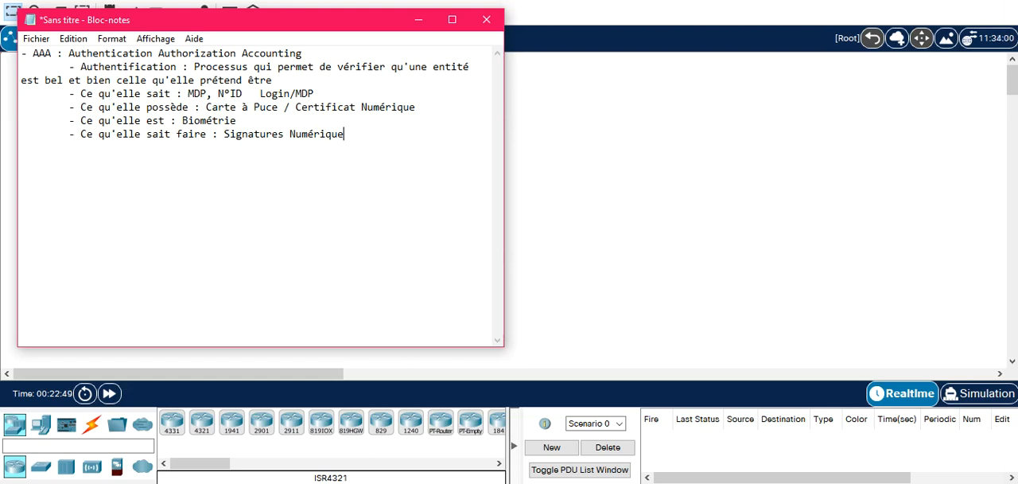
Shift "Login/MDP" farther along the "Ce qu'elle sait" line and put the arrow "-> " in front of it.
key(Up)
key(Up)
key(Up)
key(Tab)
key(Tab)
key(Tab)
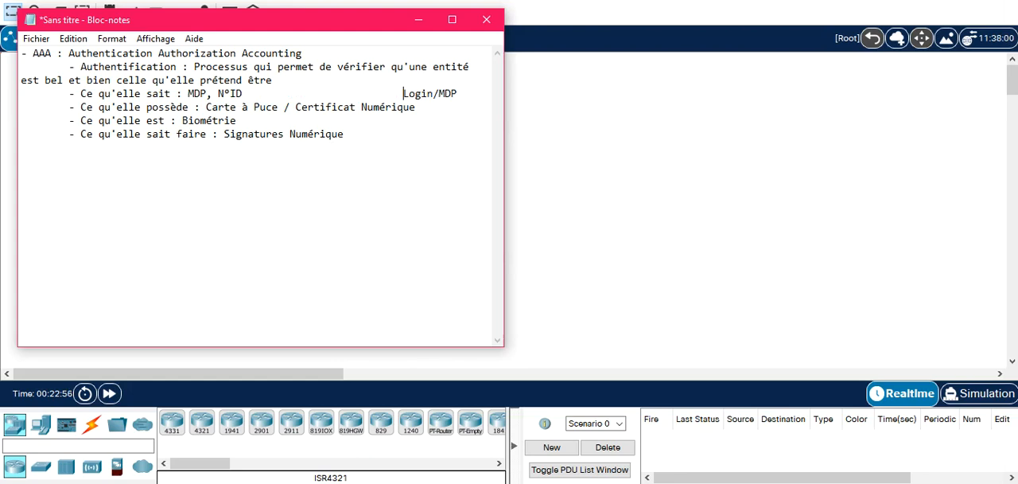
text(->)
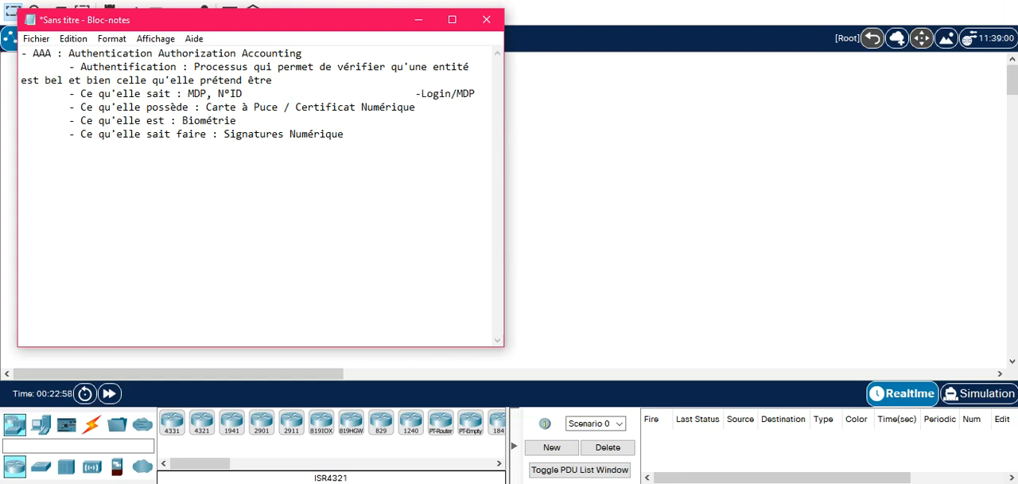
key(Left)
key(Left)
key(Left)
key(BackSpace)
key(BackSpace)
Add an indented bullet "- Autorisation" after a blank line at the end of the notes.
key(Down)
key(Down)
key(Down)
key(Right)
key(Right)
key(Right)
key(Right)
key(Right)
key(Right)
key(Right)
key(Right)
key(Right)
key(Right)
key(Right)
key(Right)
key(Right)
key(Right)
key(Right)
key(Right)
key(Right)
key(Right)
key(Return)
key(Return)
key(Tab)
text(- Autorisation)
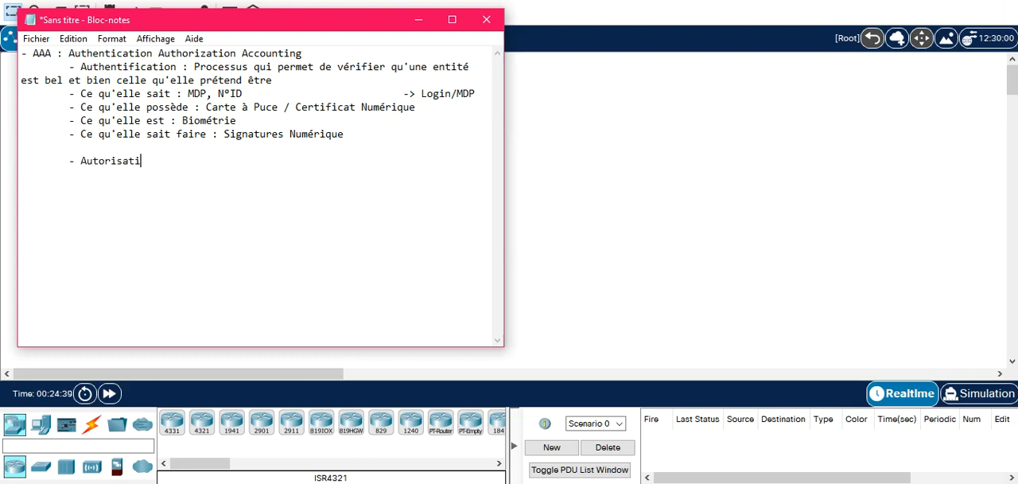
key(Left)
key(Left)
key(Left)
key(Left)
key(Left)
key(Right)
key(Right)
key(Right)
key(Right)
key(Right)
key(Right)
Define Autorisation as "Processus qui permet de désigner les ressources, les opérations par l'entité authentifiée".
text(: proce)
key(BackSpace)
key(BackSpace)
key(BackSpace)
key(BackSpace)
key(BackSpace)
text(Processus qui permet )
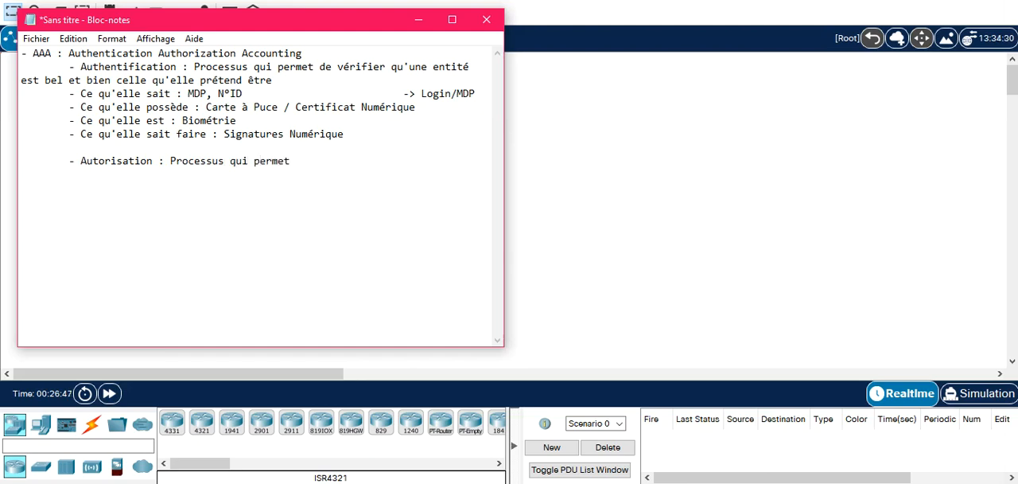
text(de désigner les ressources, )
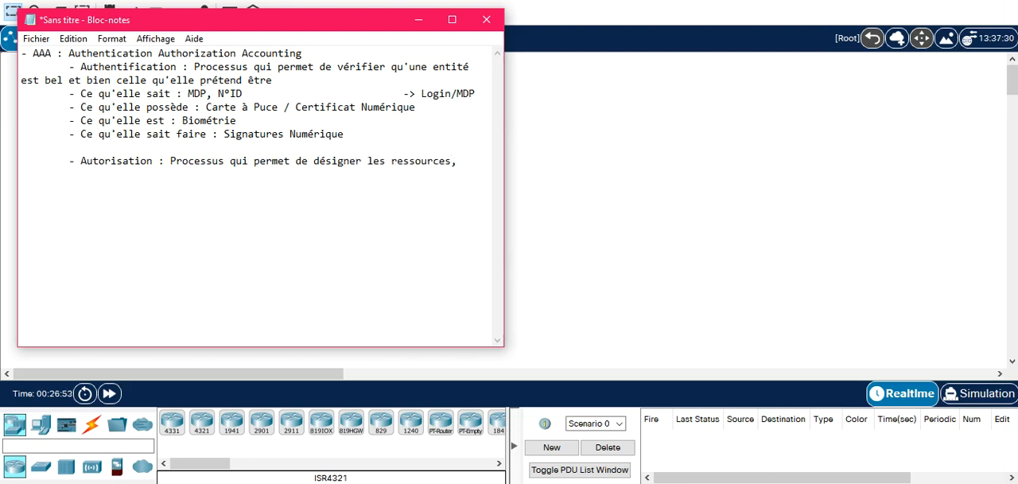
text(les opérations)
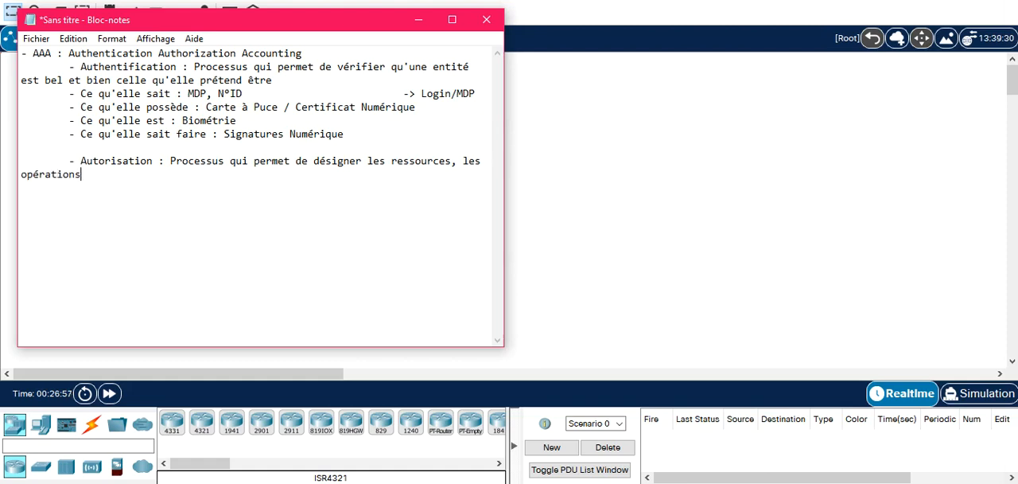
text( par l'entité )
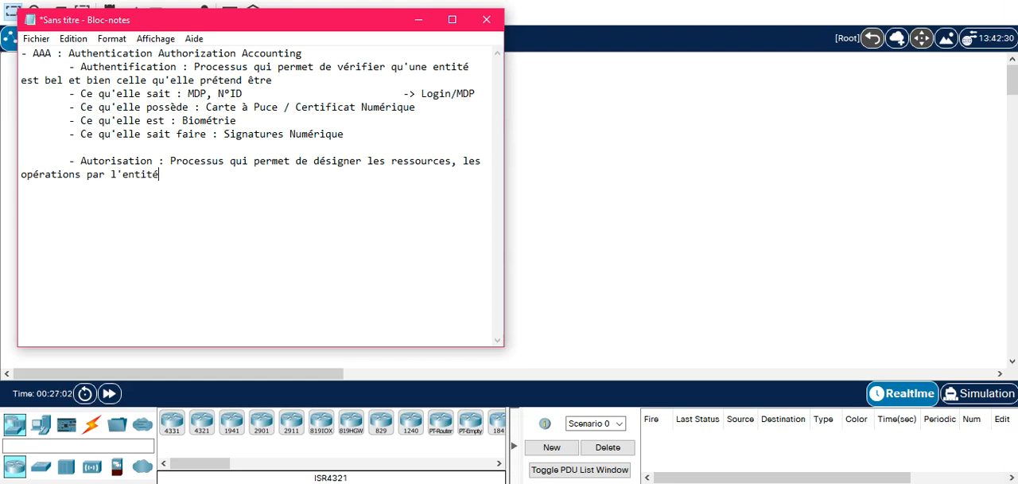
text(authentifiée)
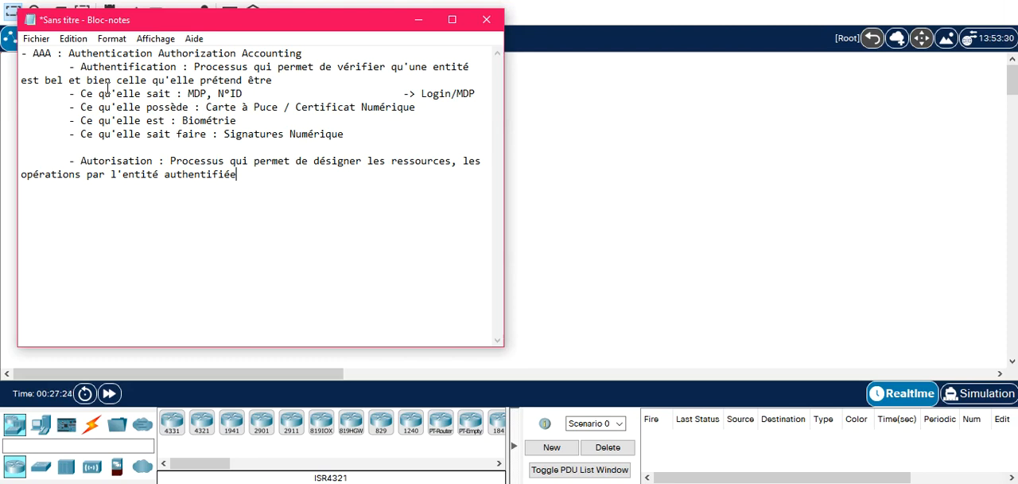
Add the indented bullet "- Traçabilité : collecter des informations" after a blank line.
key(Return)
key(Return)
key(Tab)
text(-)
text(Traçabilité :)
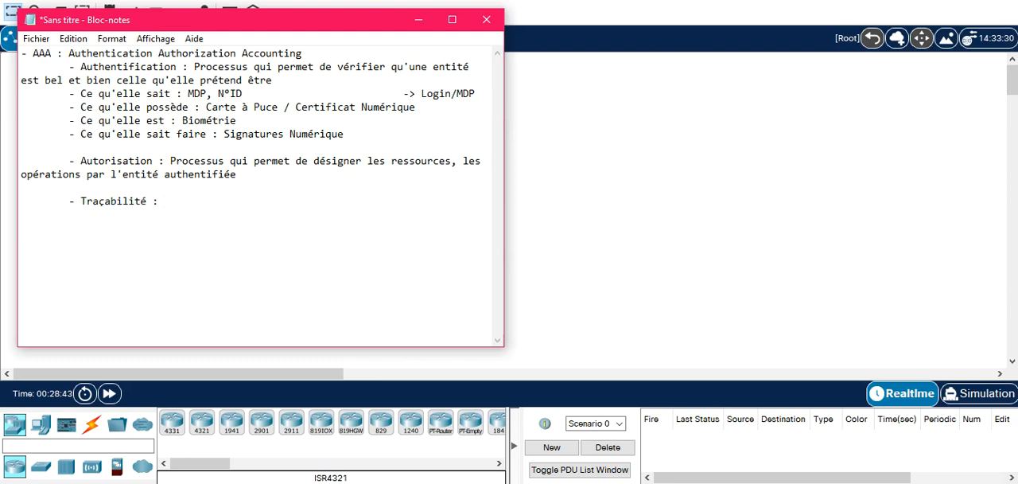
text( collecter des in)
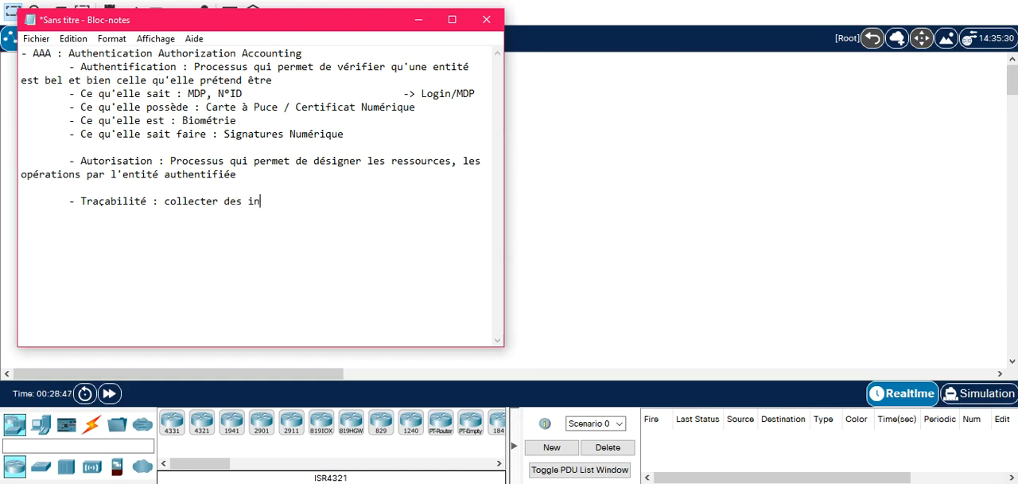
text(formations)
Begin an unindented protocol list below a blank line with the bullets "- RADIUS" and "- TACACS+".
text(- )
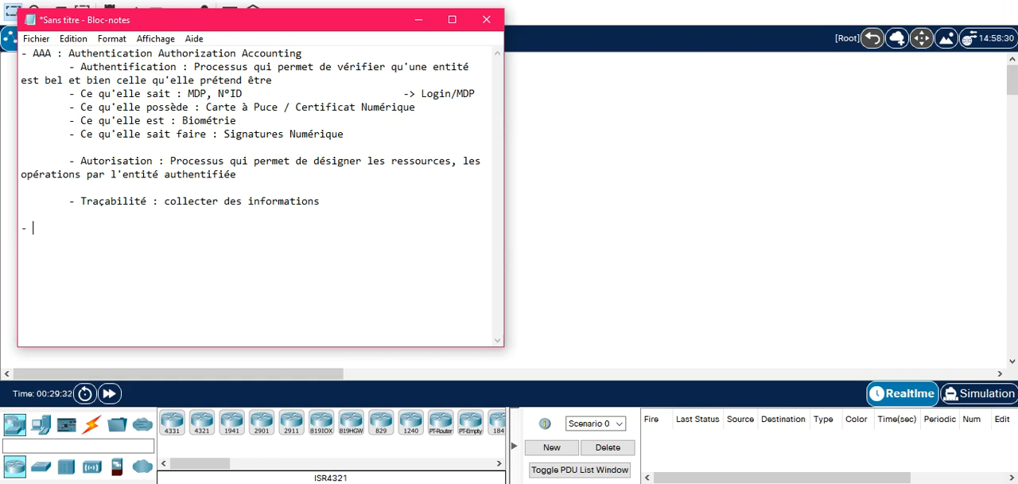
text(RADIUS)
key(Return)
text(-TACACS+)
key(Left)
key(Left)
key(Left)
key(Left)
key(Left)
key(Left)
key(Left)
key(Right)
key(Right)
key(Right)
key(Right)
key(Right)
key(Right)
Add "- Kerberos" as the third entry of the protocol list.
key(Return)
text(6)
key(BackSpace)
key(BackSpace)
text(- Kerberos)
Expand the RADIUS entry with ": Remote Authentication Dial In User Service" on the same line.
click(328, 228)
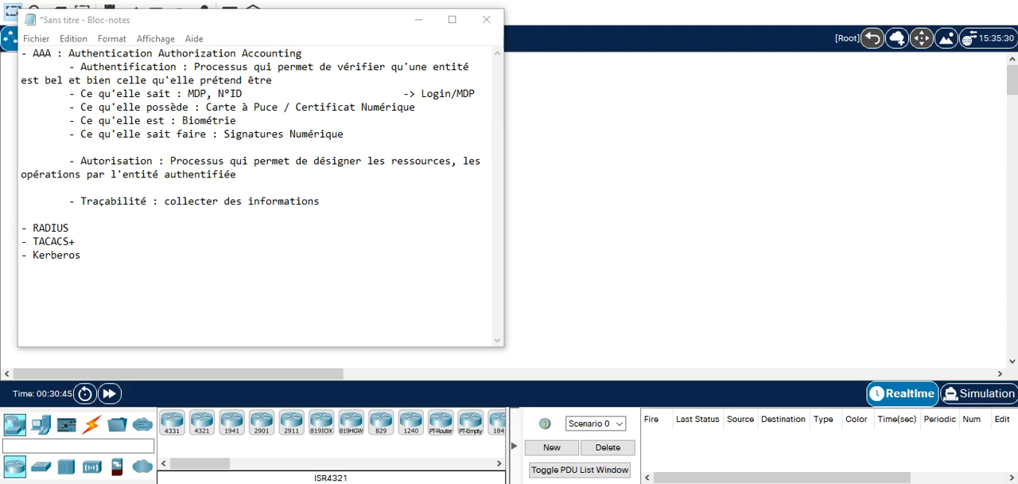
click(82, 229)
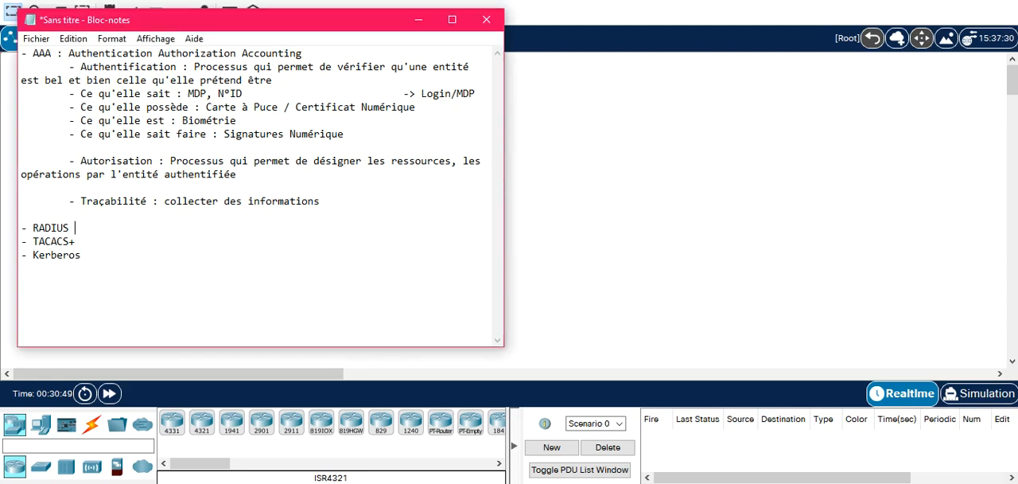
text(:)
text(Remote Authent)
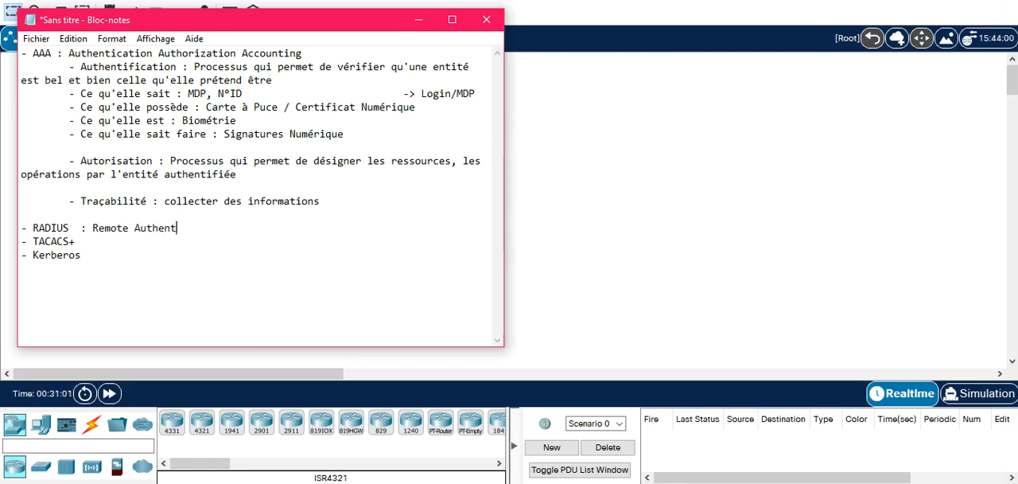
text(ication Dial In )
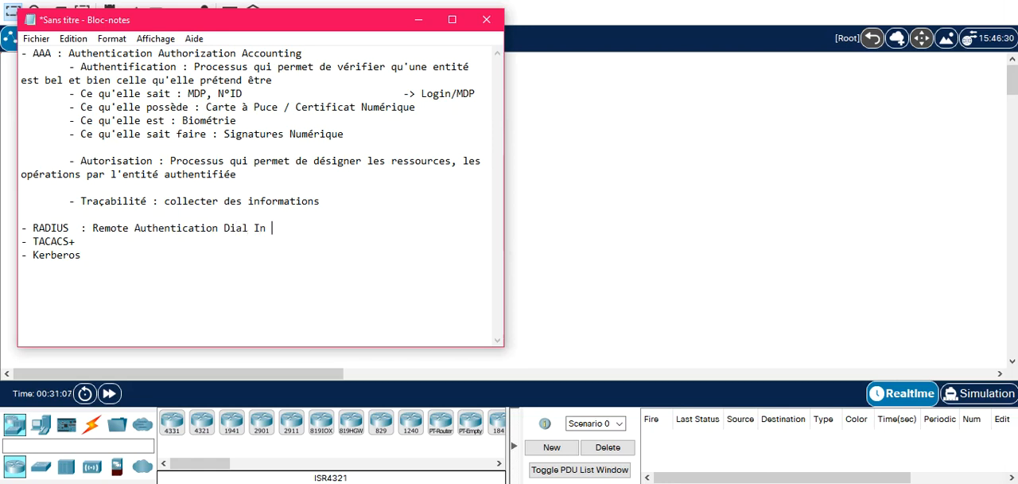
text(User Service)
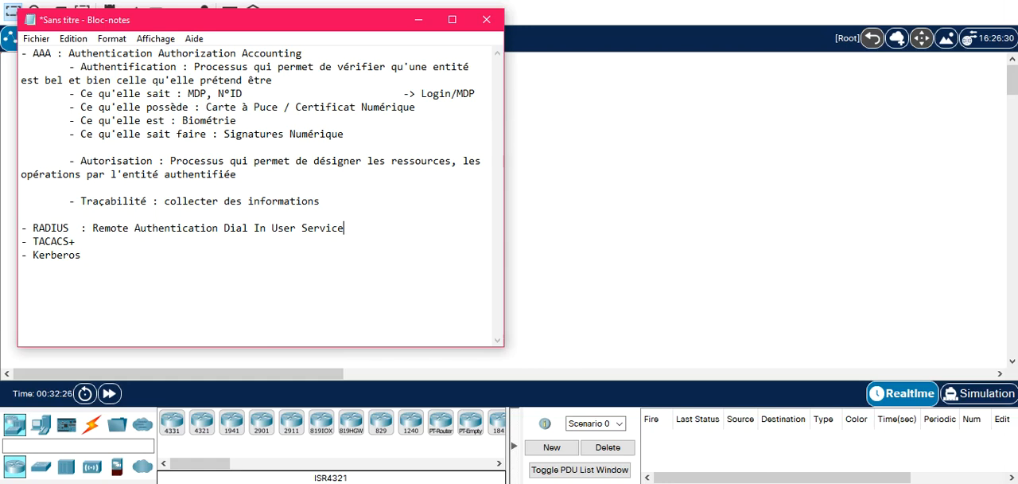
Insert space below the RADIUS line and add the indented bullet "- Protocole standardisé --> RFC 2865".
key(Return)
key(Return)
key(Up)
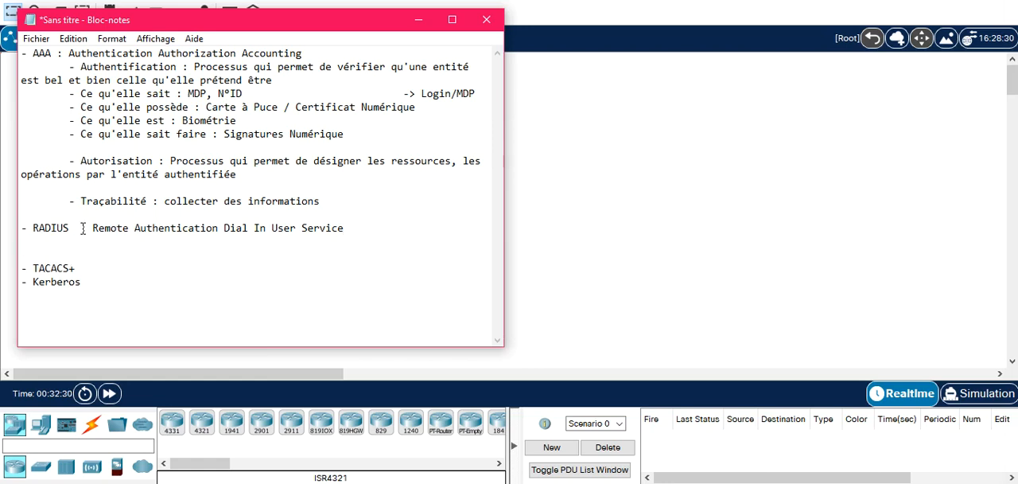
key(Tab)
text(- Protocole standardis)
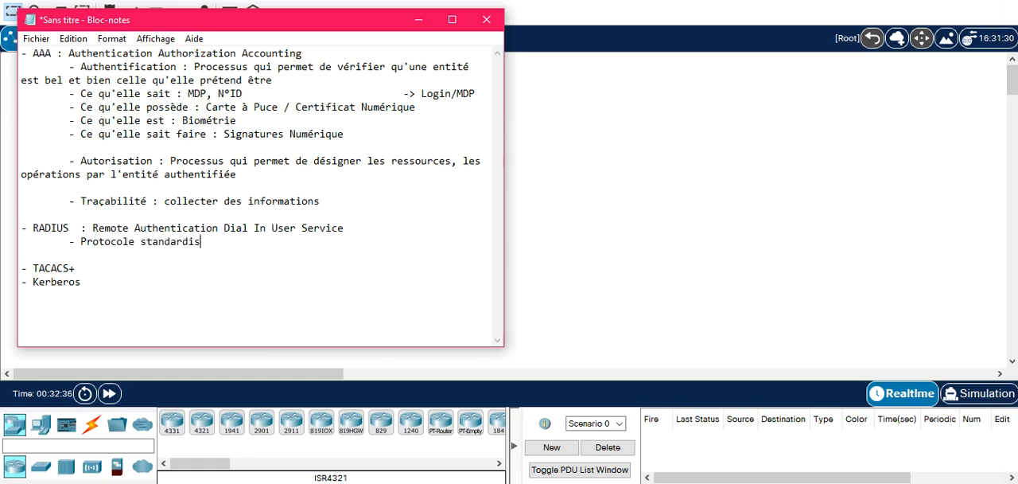
text(é --> RFC 2865)
Add the indented bullet "- UDP 1645 / 1812" under the RADIUS standard bullet.
key(Return)
key(Tab)
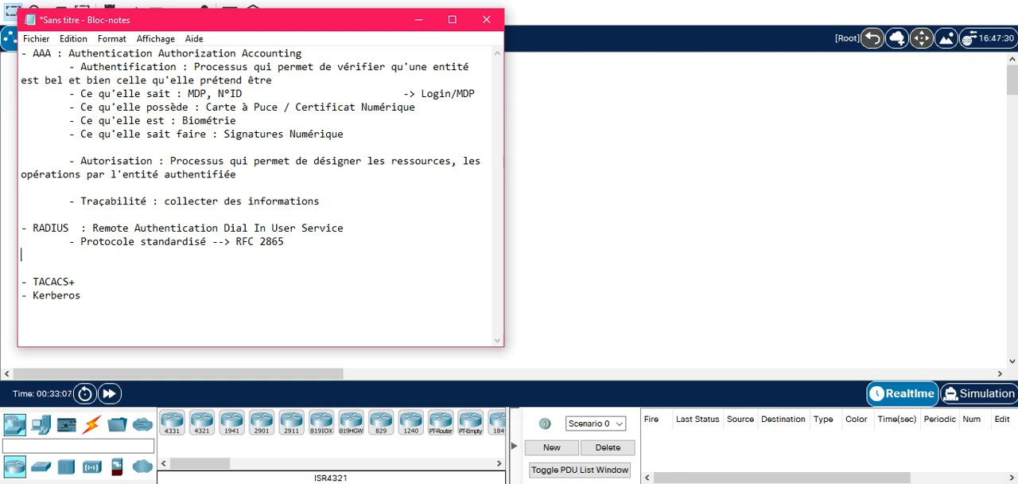
text(-)
text(UDP 1645 / 18)
text(12)
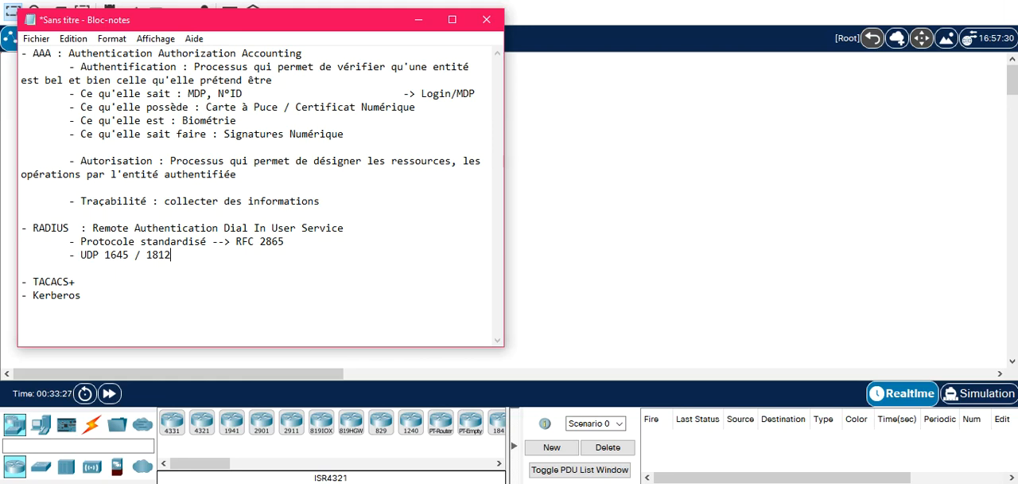
Add the indented RADIUS bullet "- MDP chiffrés" below the UDP ports.
key(Return)
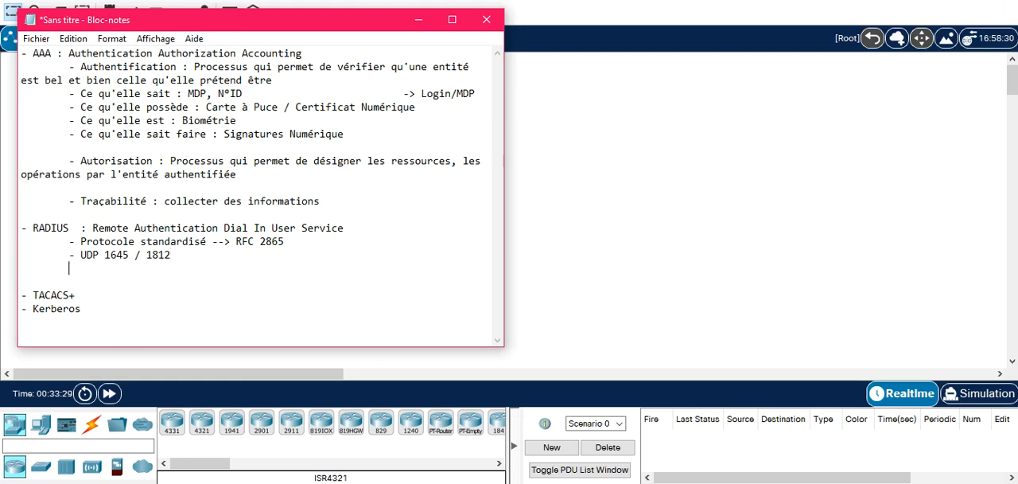
key(Tab)
text(- MDP chiffrés)
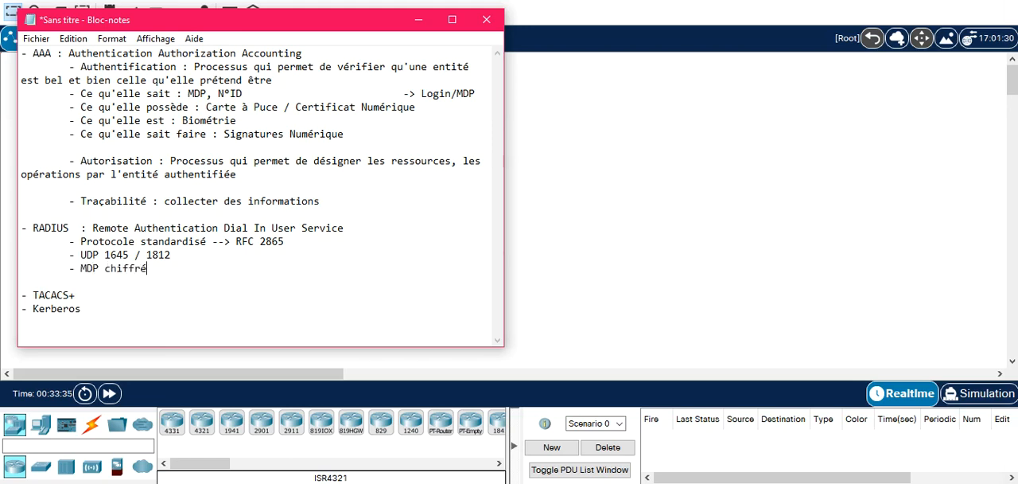
Add "- paquets !chiffrés" as the last indented bullet of the RADIUS section.
key(Return)
key(Tab)
text(- pa)
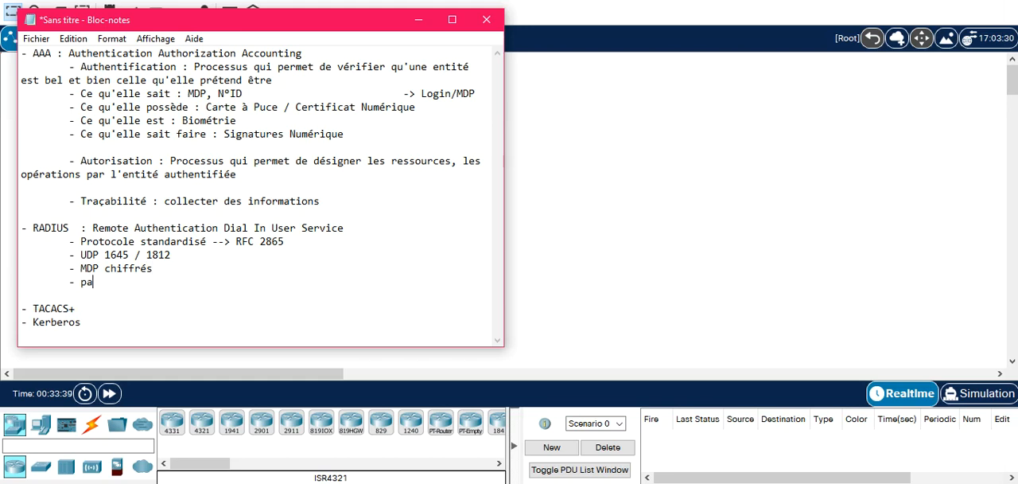
text(quets !chiffrés)
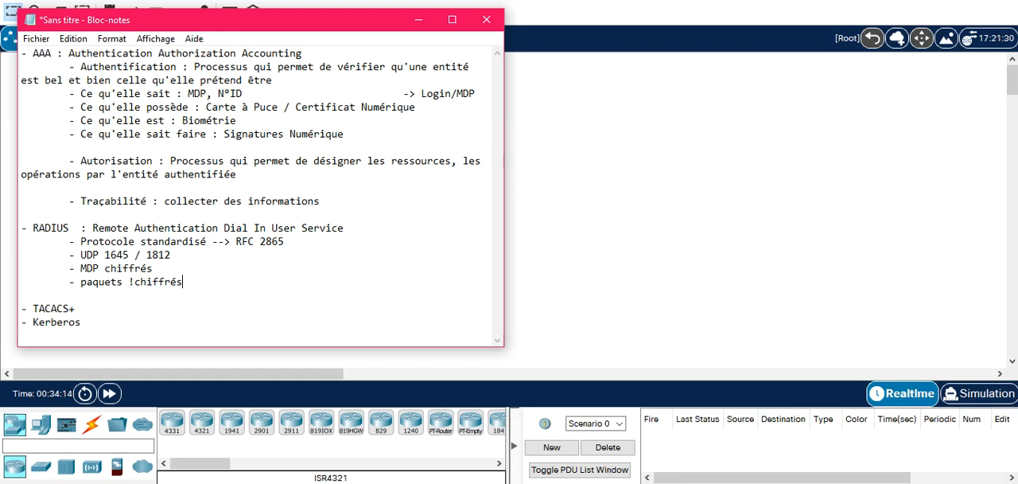
Separate TACACS+ from Kerberos with a blank line and append " : " to the TACACS+ entry.
key(Down)
key(Down)
key(Down)
key(Left)
key(Return)
key(Left)
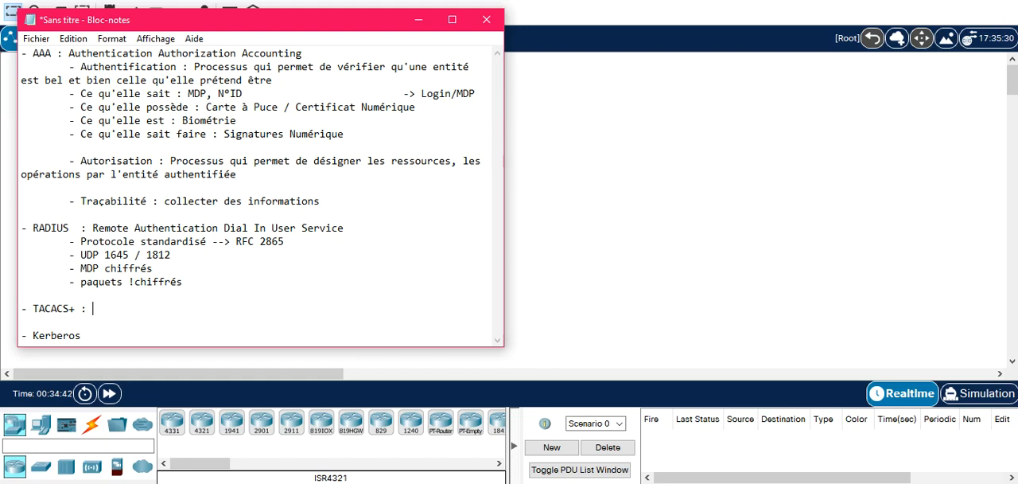
Add the indented bullet "- Protocole Propriétaire Cisco" under TACACS+.
key(Return)
key(Tab)
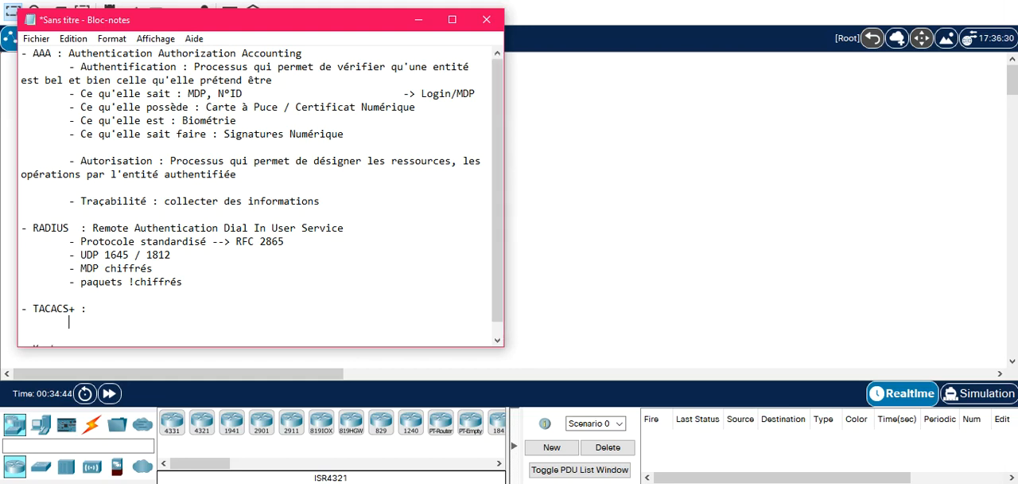
text(- Protocole Prop)
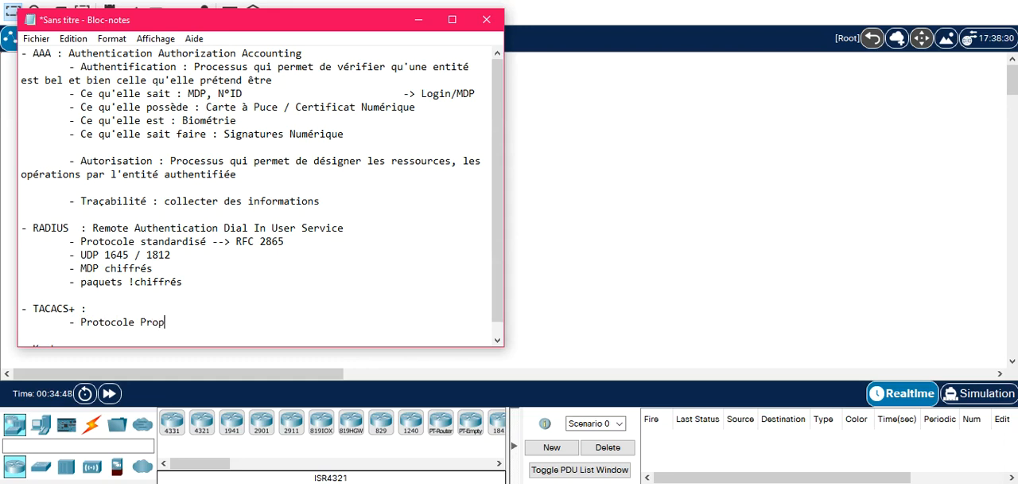
text(riétaire Cisco)
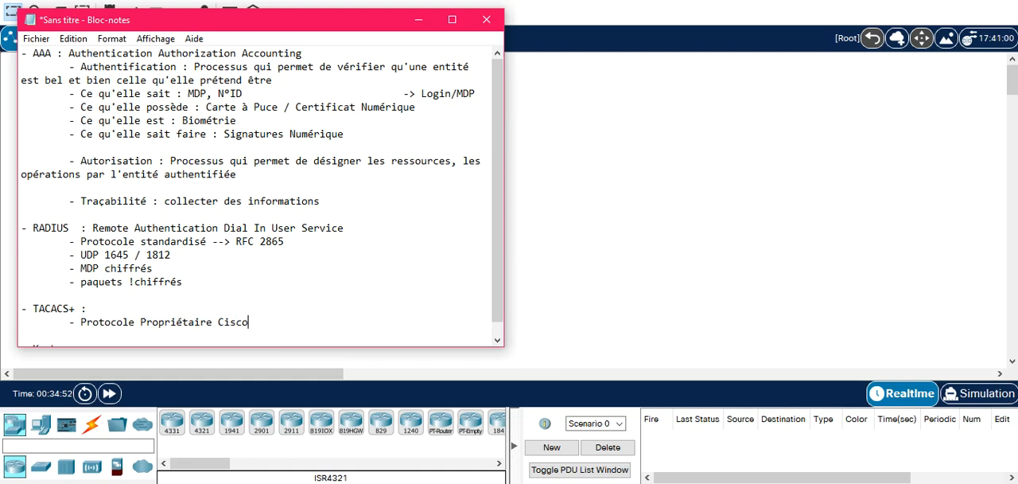
Complete the TACACS+ line with its full name, "Terminal Access Controller Access Control System Plus".
key(Up)
text(Terminal Access Controll)
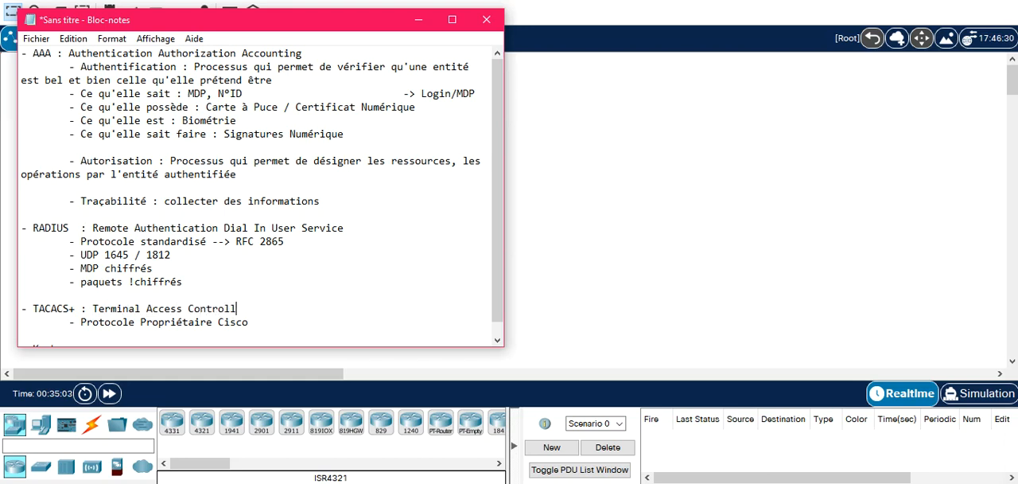
text(er Access Contr)
text(ol Syste)
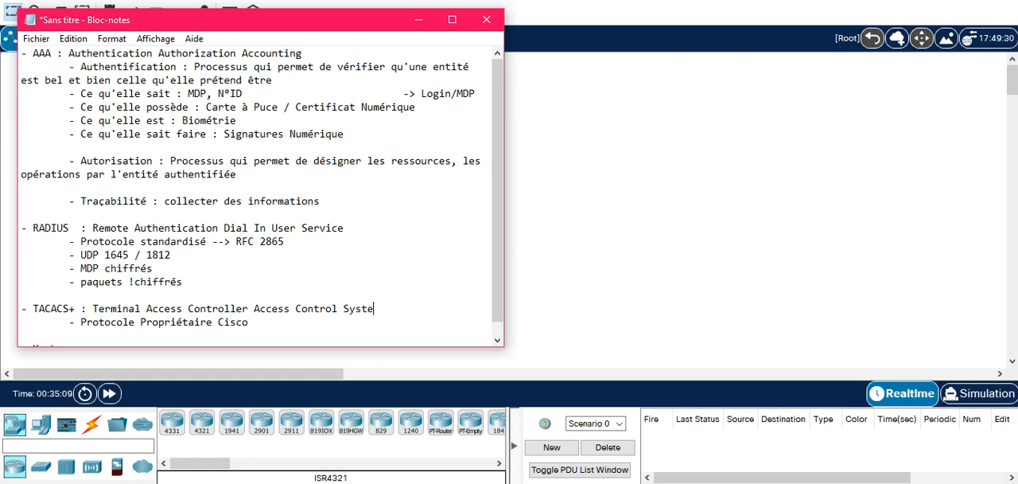
text(m Plus)
Add the indented bullet "- TCP 49" under the Cisco proprietary protocol bullet and start another line.
key(Down)
key(Down)
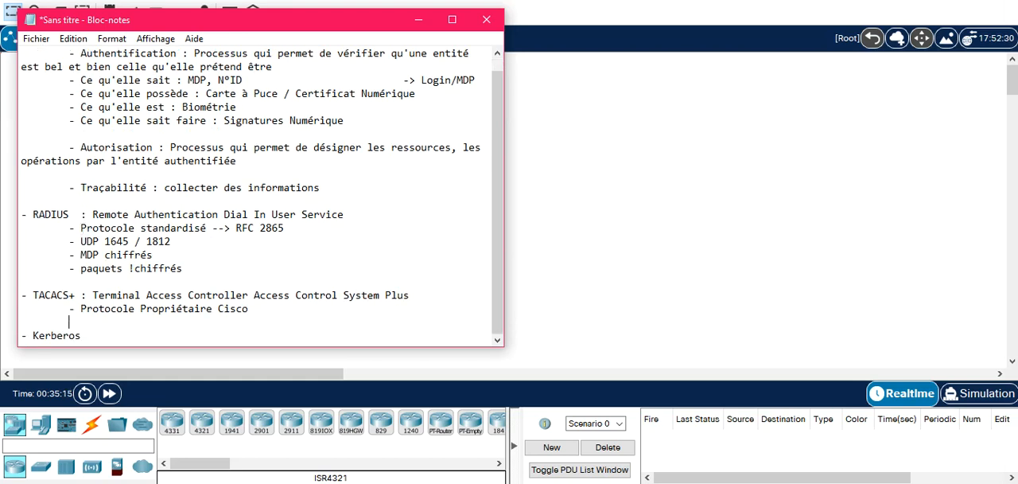
text(- TCP 49)
key(Return)
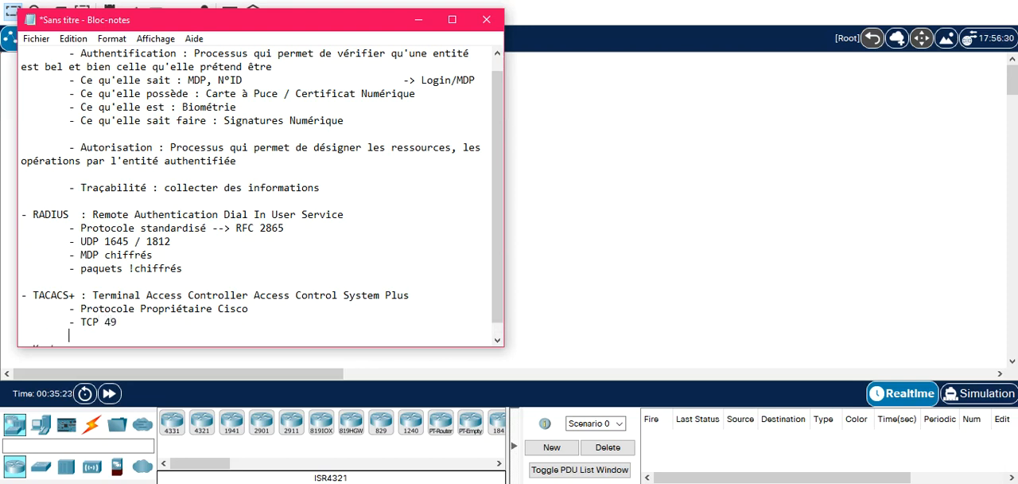
Write "- MDP Chiffrés" as the next indented bullet of the TACACS+ section.
text(- MDP Chiffrés)
key(BackSpace)
text(s)
Add the indented bullet "- Paquets chiffrés" at the end of the TACACS+ section.
key(Return)
key(Tab)
text(- Paquets chiffrés)
Insert a blank line between the TACACS+ bullets and the Kerberos entry.
key(Down)
key(Up)
key(Down)
key(Left)
key(Left)
key(Left)
key(Left)
key(Left)
key(Left)
key(Left)
key(Left)
key(Left)
key(Left)
key(Left)
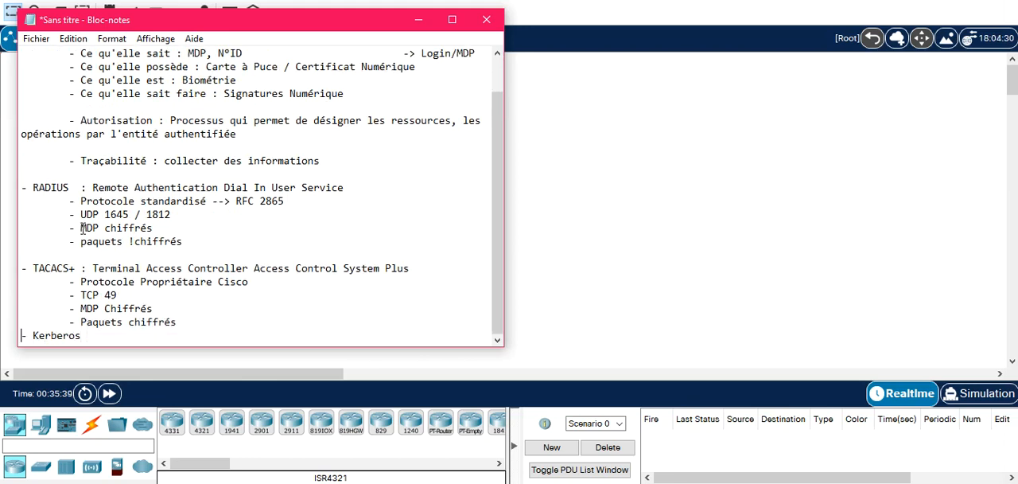
key(Return)
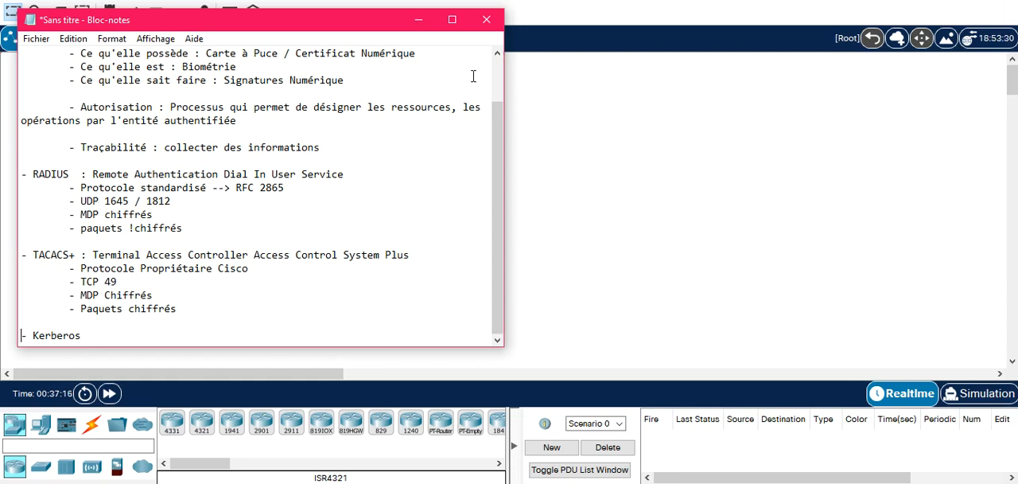
Switch to Packet Tracer and place five Router-PT routers in a zigzag row across the logical workspace.
scroll(503, 183, up, 2)
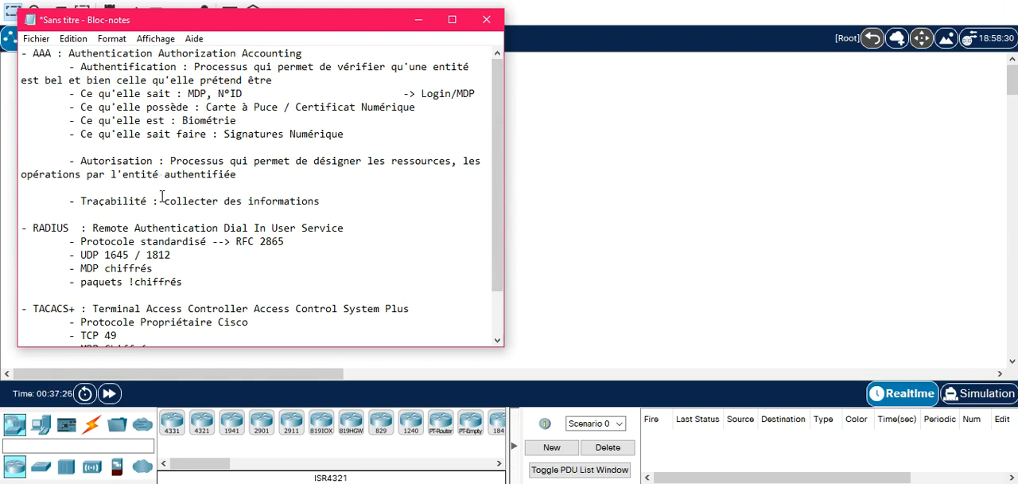
click(628, 172)
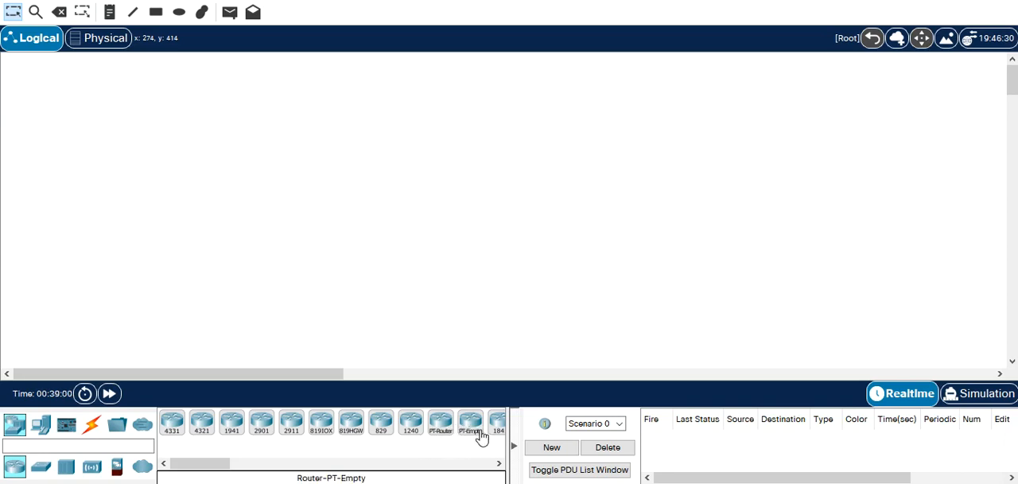
click(449, 428)
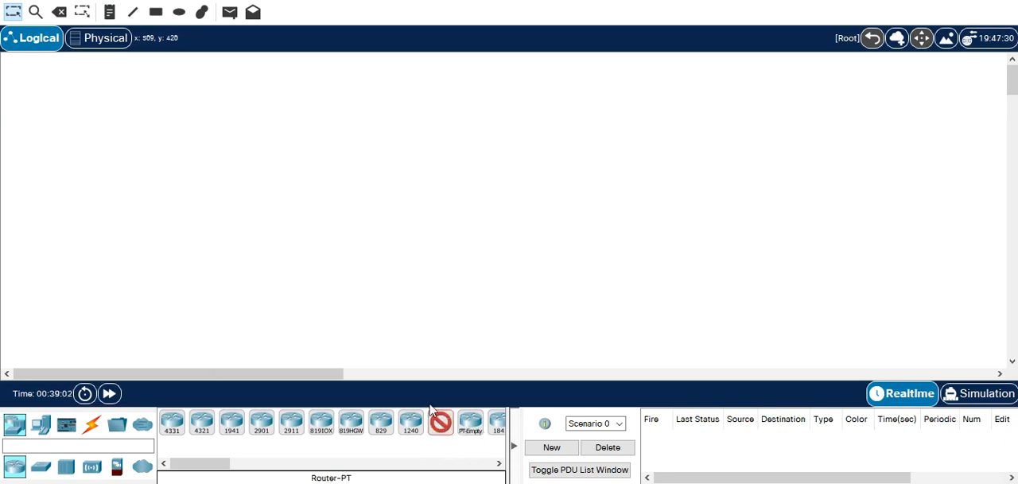
click(124, 213)
click(305, 275)
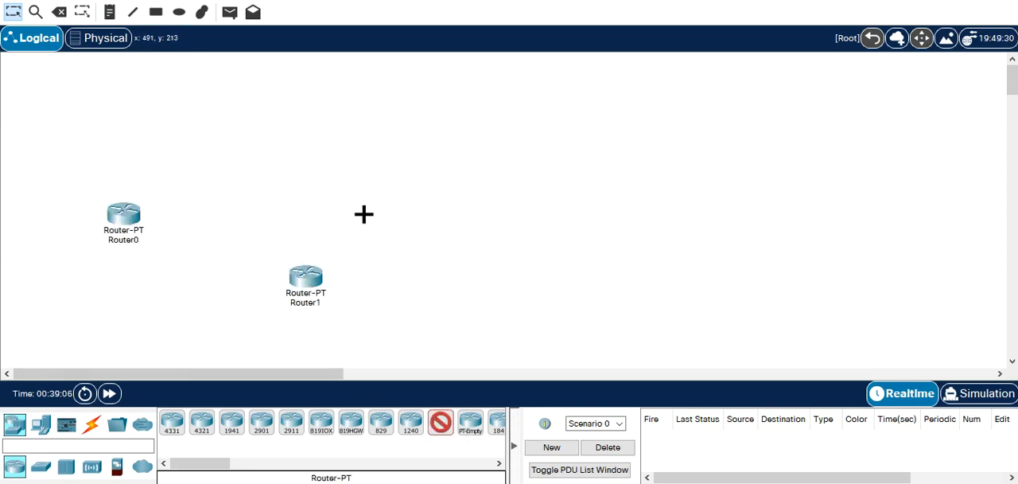
click(444, 192)
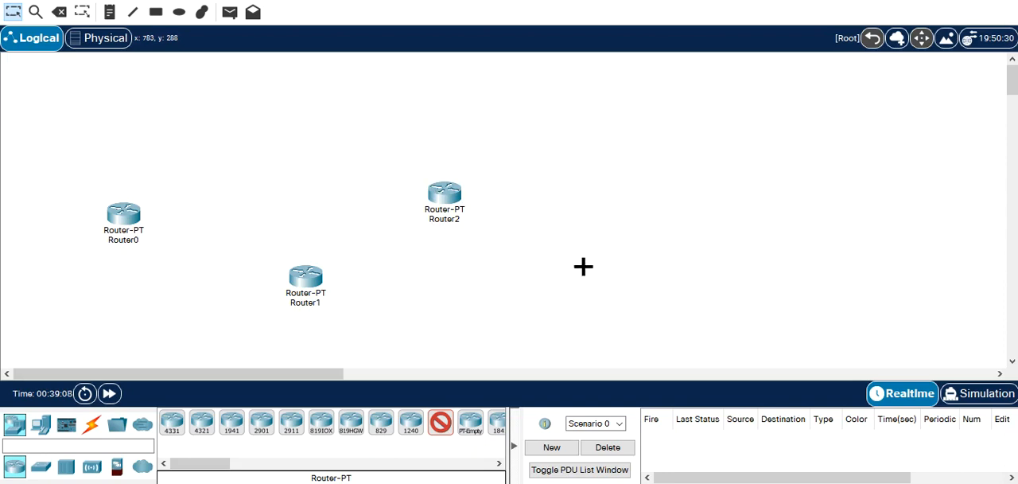
click(594, 275)
click(753, 203)
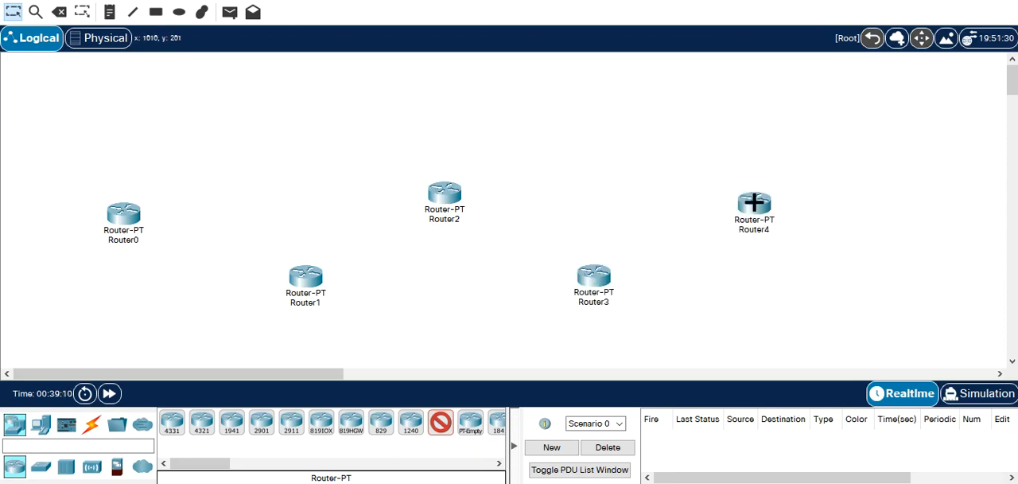
Link the five routers in a chain from Router0 to Router4 using the automatically chosen connection type.
click(92, 428)
click(172, 423)
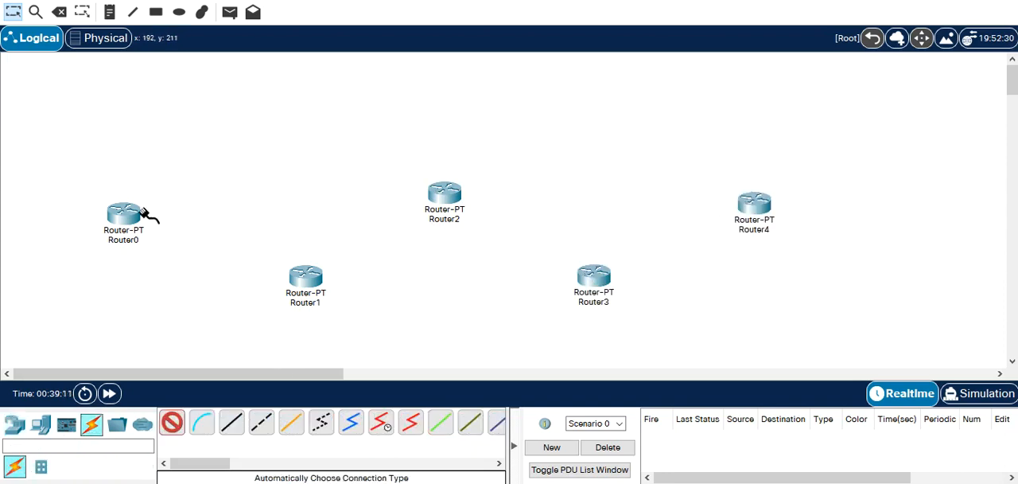
click(294, 295)
click(307, 279)
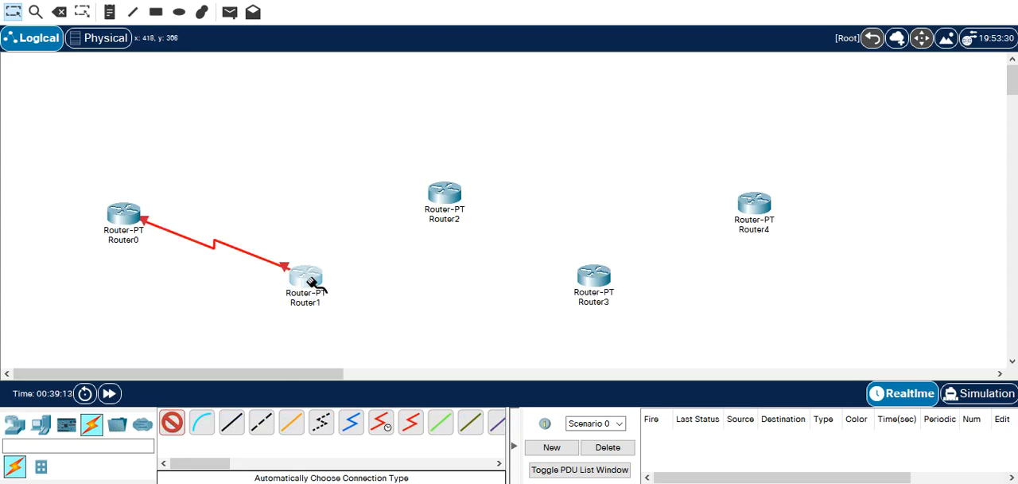
click(450, 193)
click(600, 282)
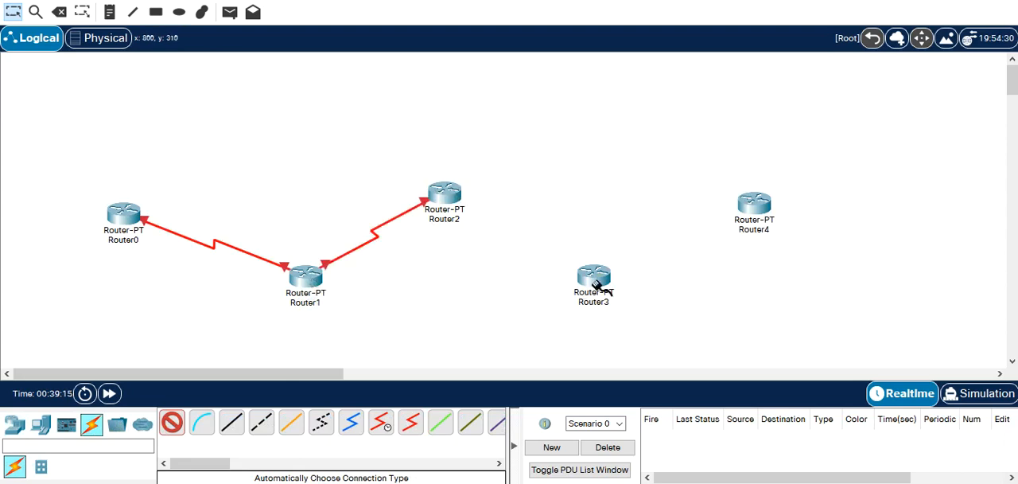
click(447, 199)
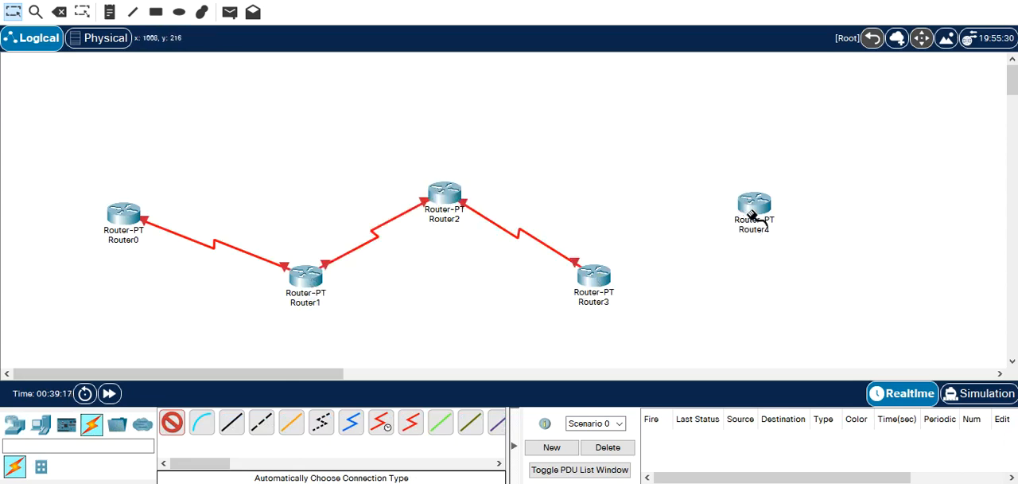
click(601, 277)
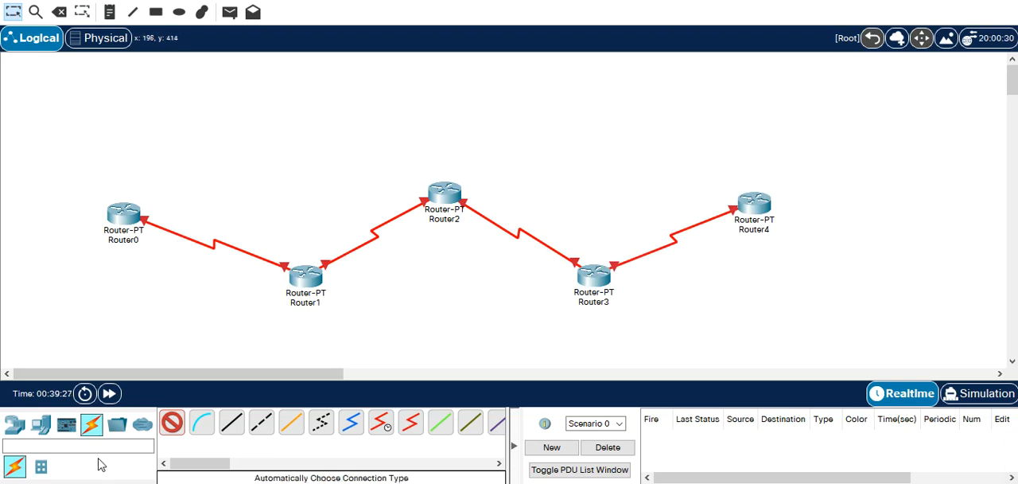
Place five 2960-24TT switches in the workspace, one next to each router from Router0 to Router4.
click(41, 429)
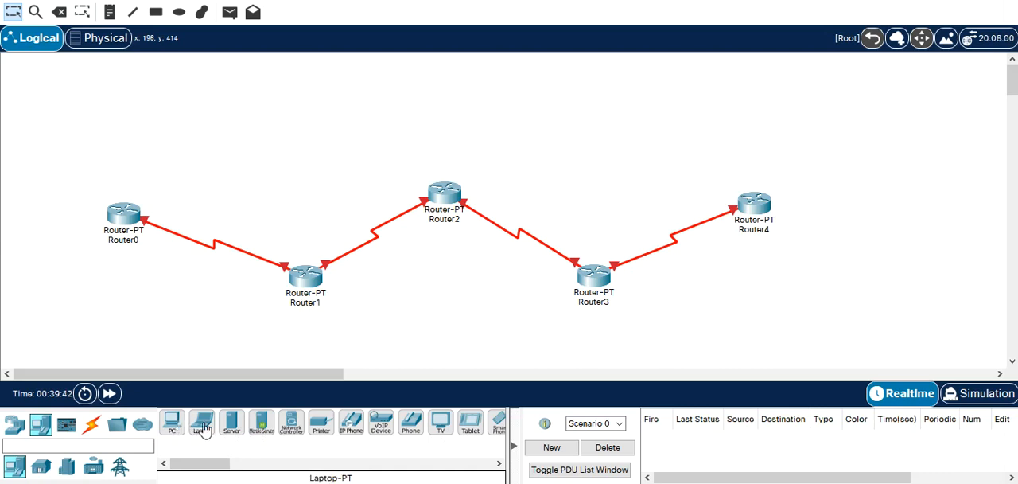
click(14, 424)
click(41, 467)
click(172, 422)
click(42, 203)
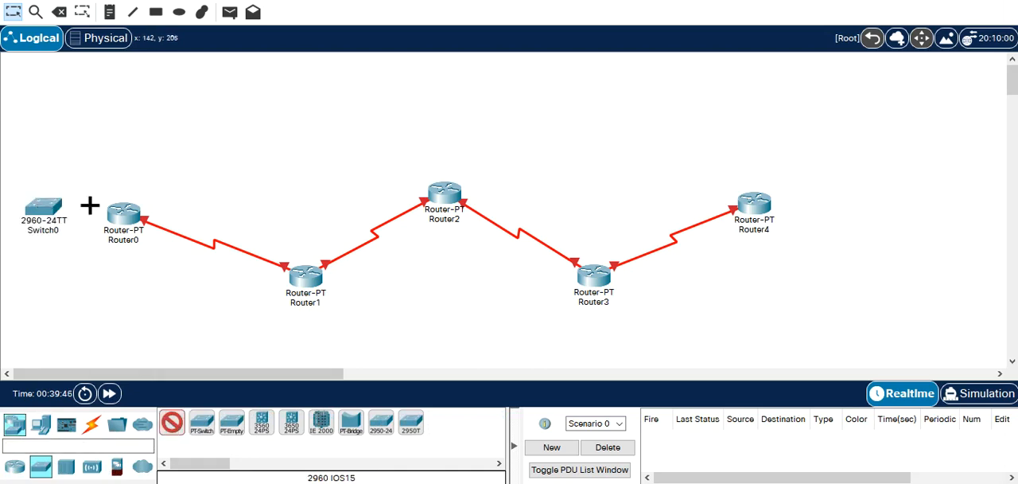
click(300, 198)
click(449, 126)
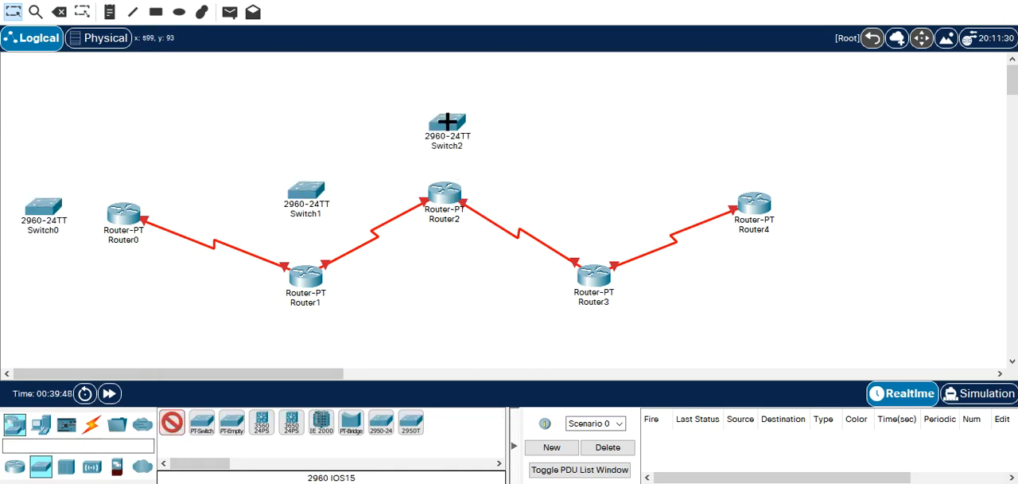
click(601, 340)
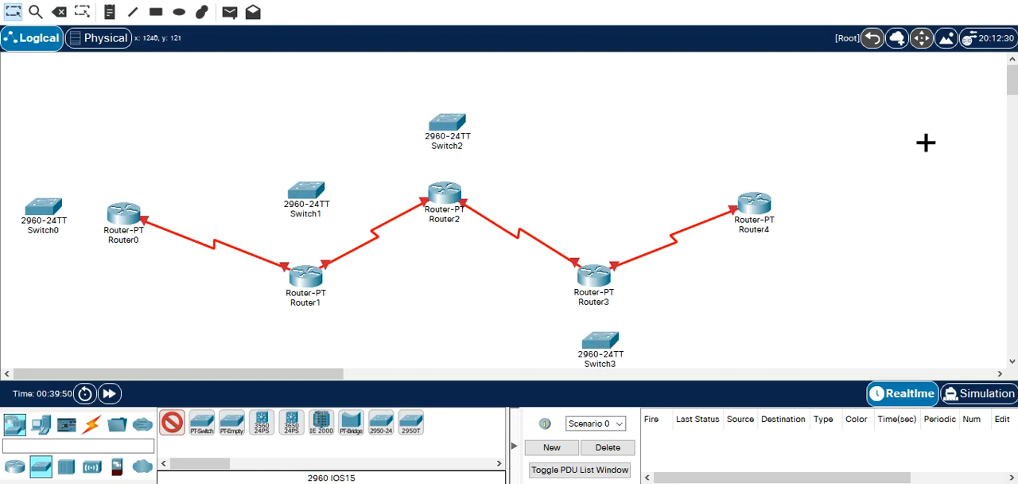
click(862, 211)
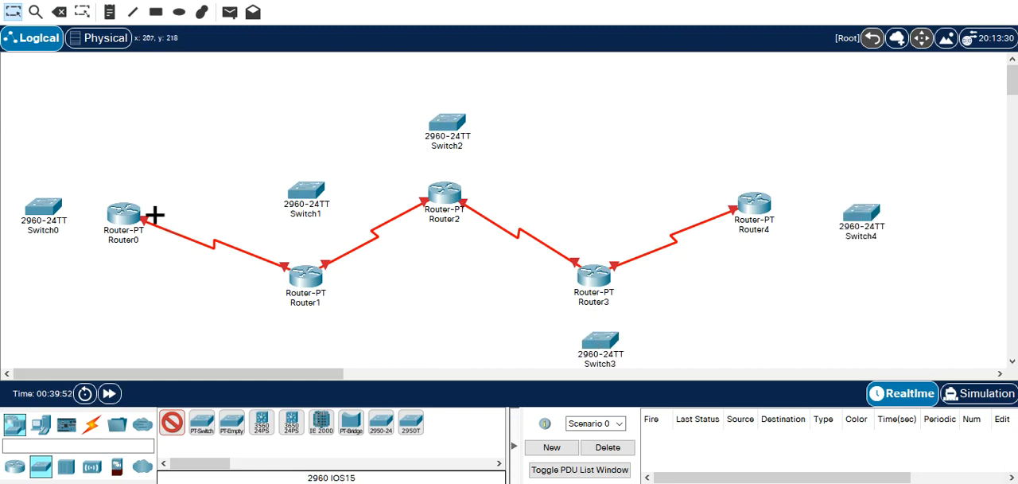
Link each of the five routers to its neighbouring switch using the automatically chosen connection type.
click(88, 425)
click(172, 422)
click(121, 223)
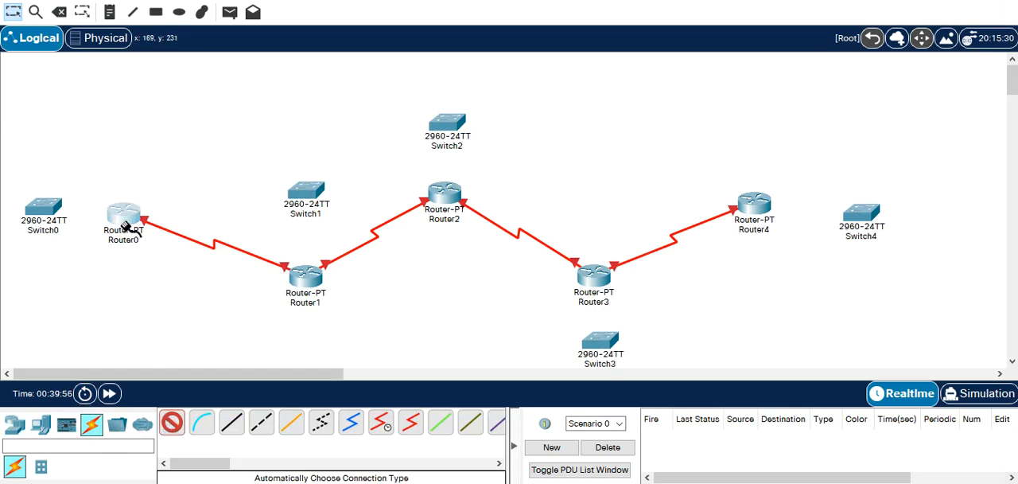
click(51, 211)
click(306, 272)
click(306, 193)
click(447, 179)
click(447, 127)
click(593, 274)
click(755, 204)
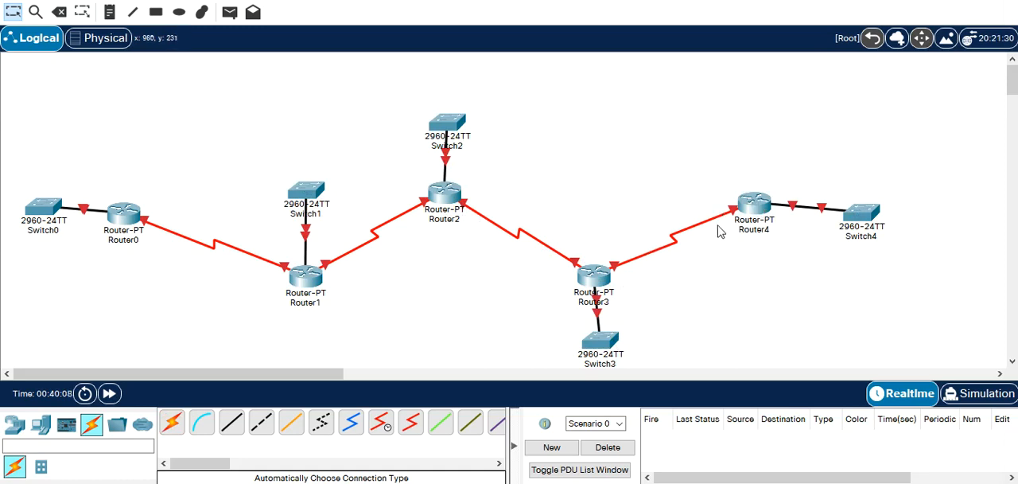
Move the whole topology slightly up and to the right, then shift Switch0 a little further from Router0.
drag(19, 94, 980, 374)
drag(871, 213, 909, 193)
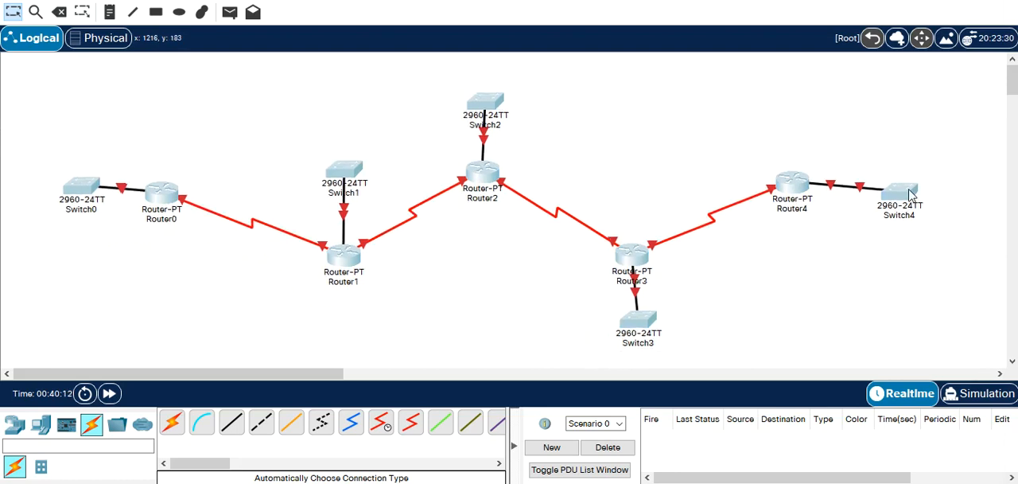
click(828, 245)
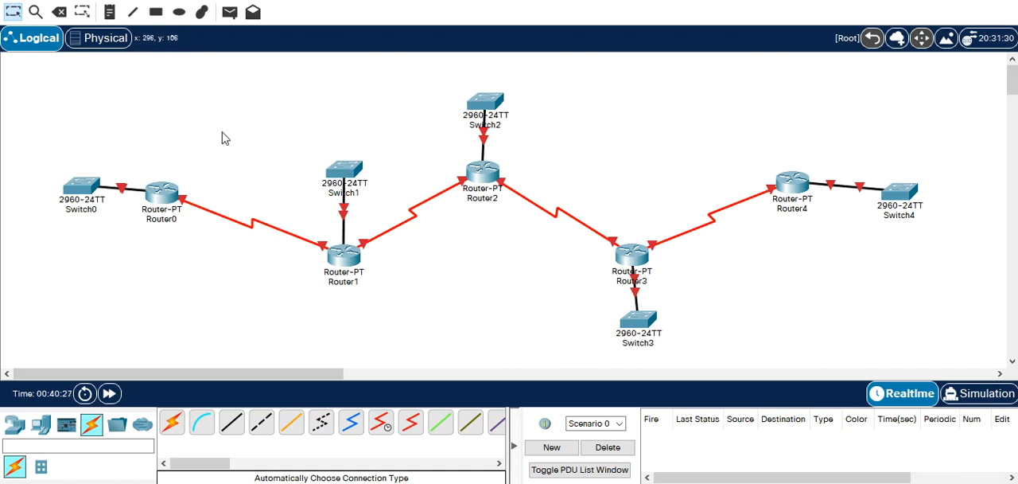
drag(85, 191, 73, 198)
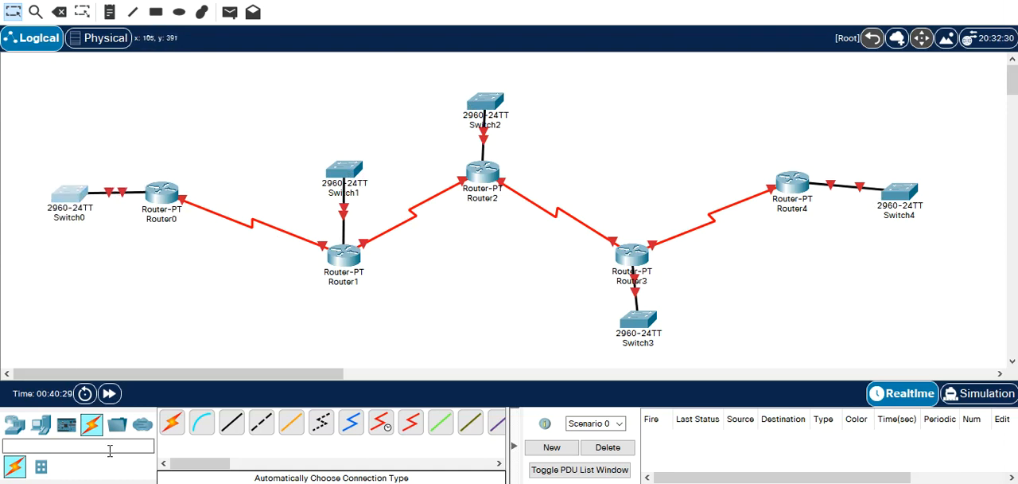
Add PC0 above Switch0, move Switch1 below Router1, and add PC1 to the left of Switch1.
click(38, 436)
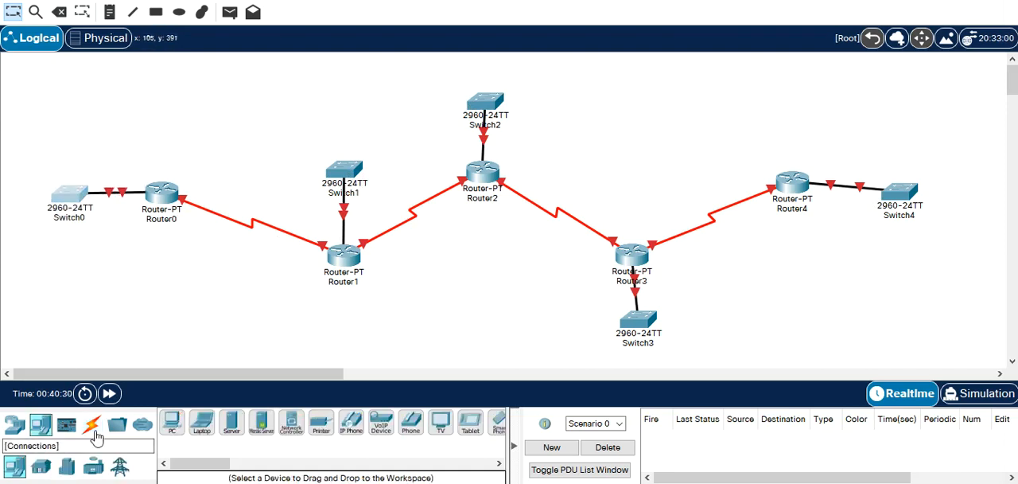
click(170, 423)
click(70, 105)
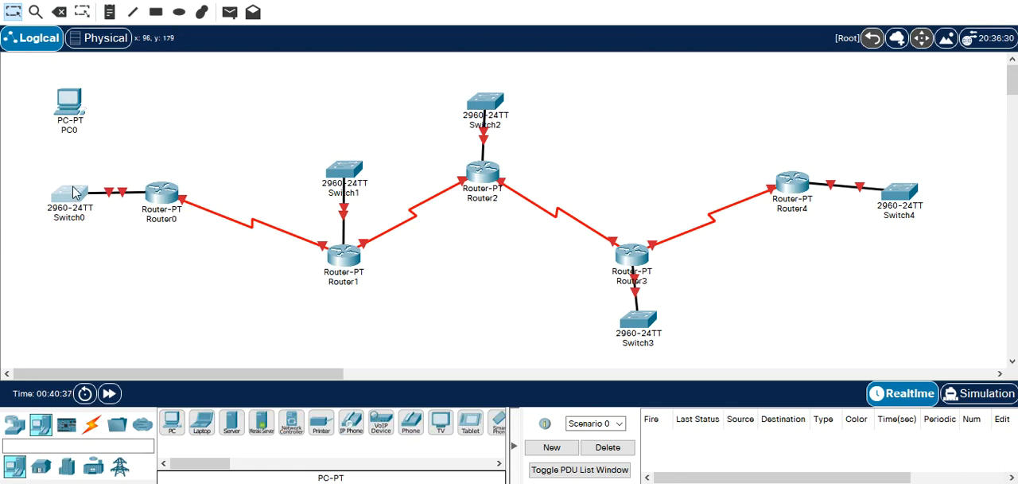
click(169, 425)
click(340, 83)
drag(343, 170, 342, 329)
drag(345, 93, 265, 330)
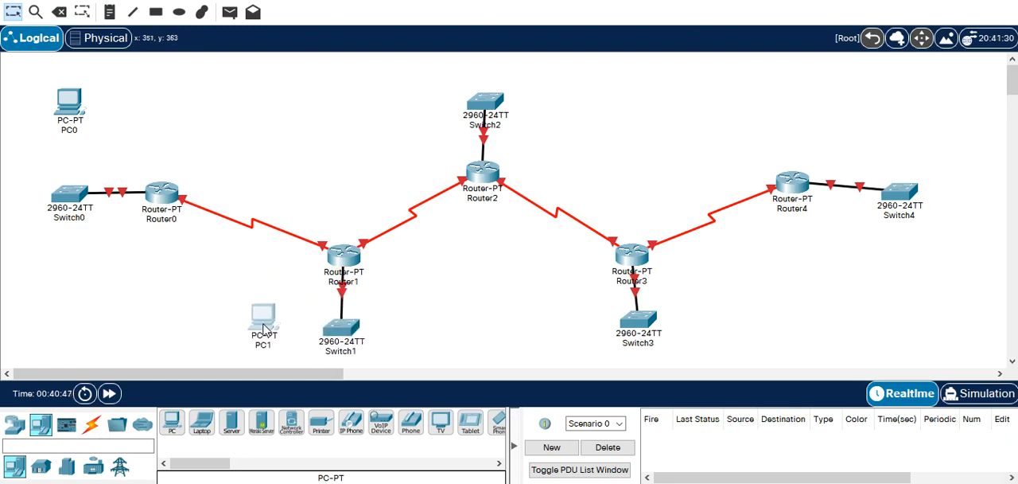
Place three more PCs: one left of Switch2, one left of Switch3 and one above Switch4.
click(233, 430)
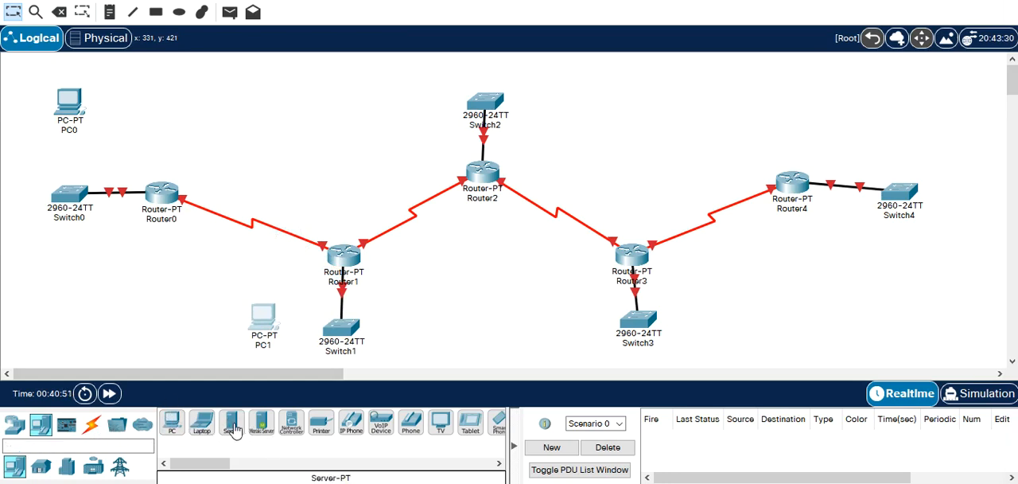
click(174, 428)
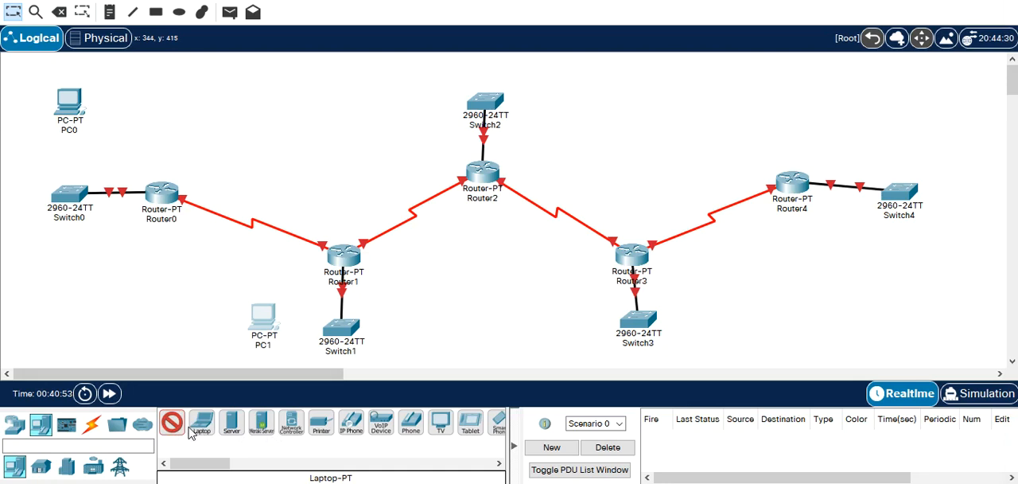
click(398, 97)
click(549, 322)
click(901, 116)
Place three Server-PT servers: one right of Switch2, one right of Switch3 and one below Switch4.
click(212, 434)
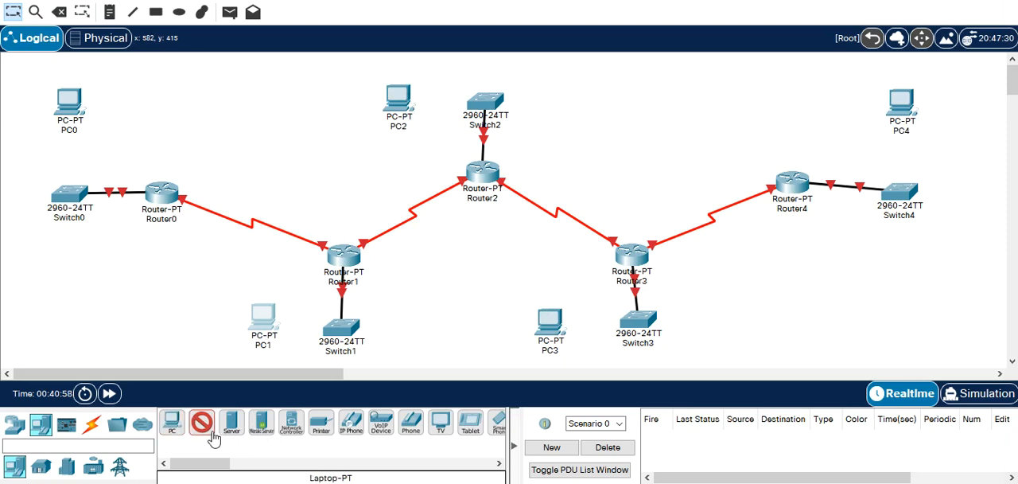
click(231, 423)
click(592, 91)
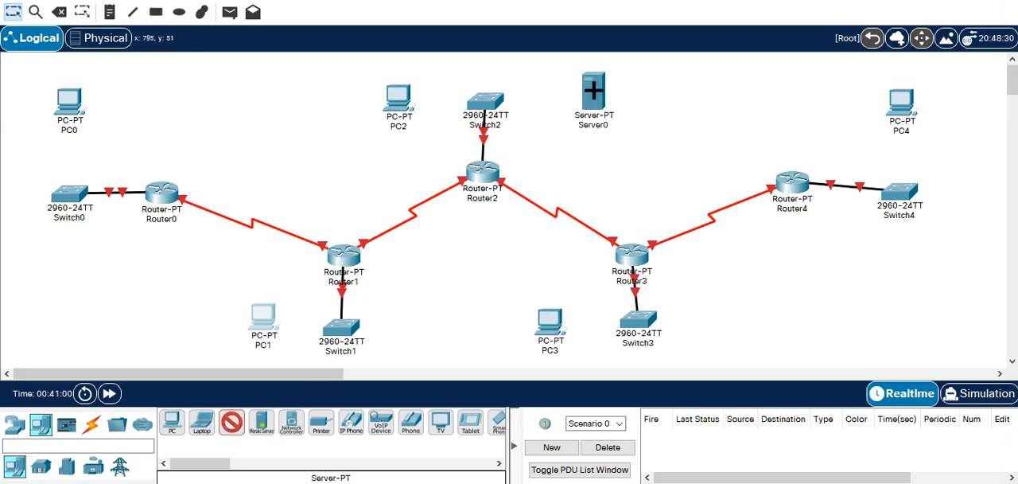
click(732, 326)
click(925, 266)
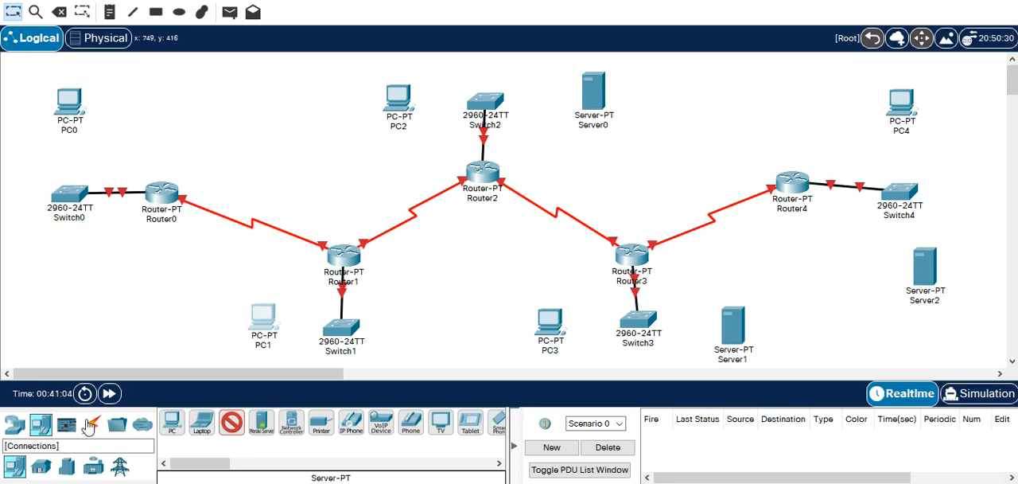
Link PC0 to Switch0 and PC1 to Switch1 using the automatically chosen connection type.
click(89, 426)
click(172, 423)
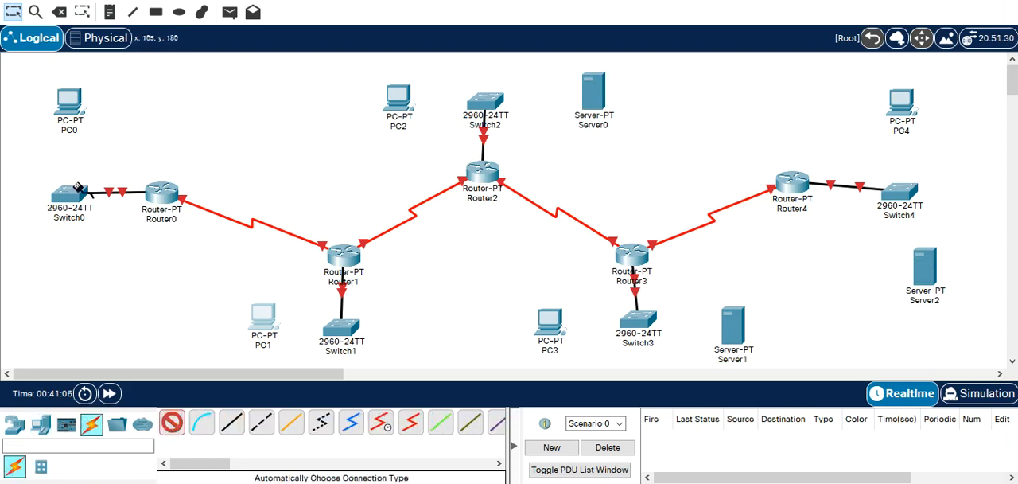
click(78, 189)
click(70, 105)
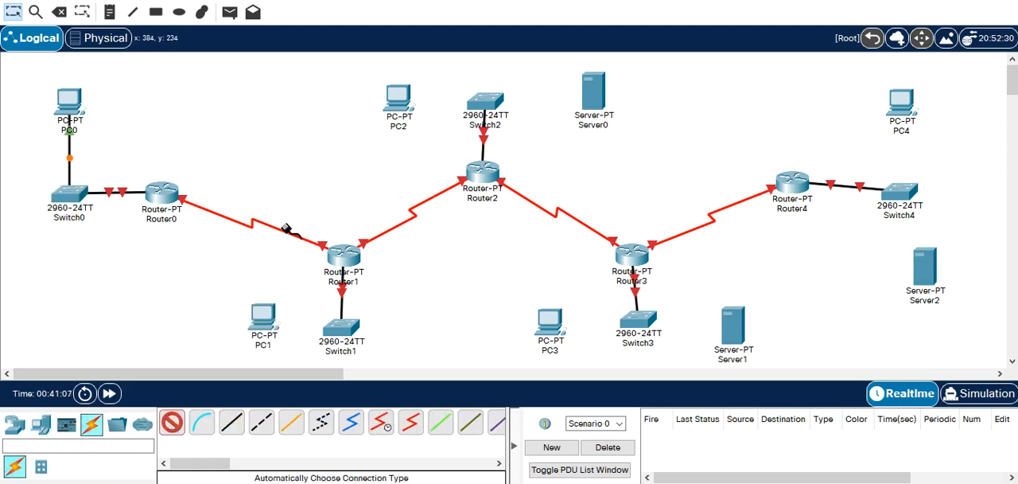
click(266, 319)
click(345, 328)
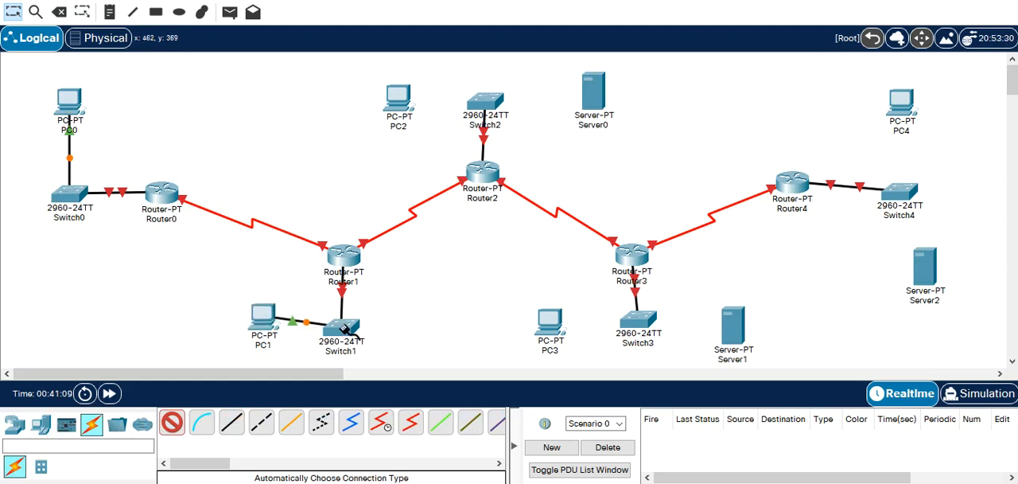
Link PC2 and Server0 to Switch2 with automatically chosen connections.
click(481, 101)
click(399, 97)
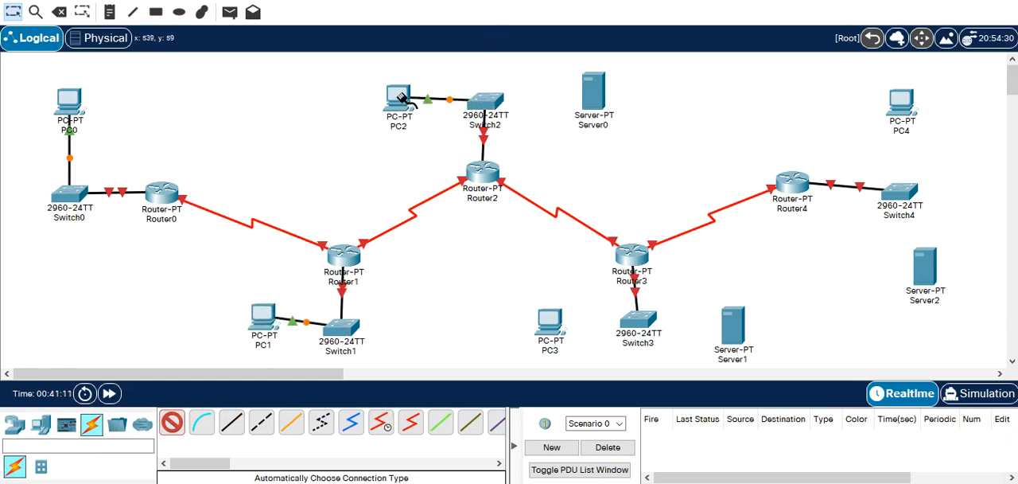
click(595, 93)
click(486, 99)
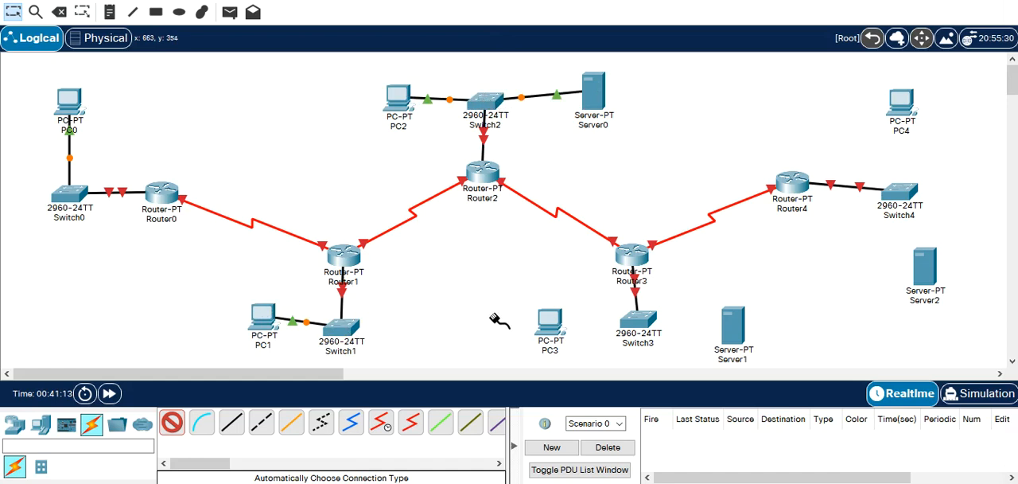
Link PC3 and Server1 to Switch3 with automatically chosen connections.
click(642, 314)
click(550, 320)
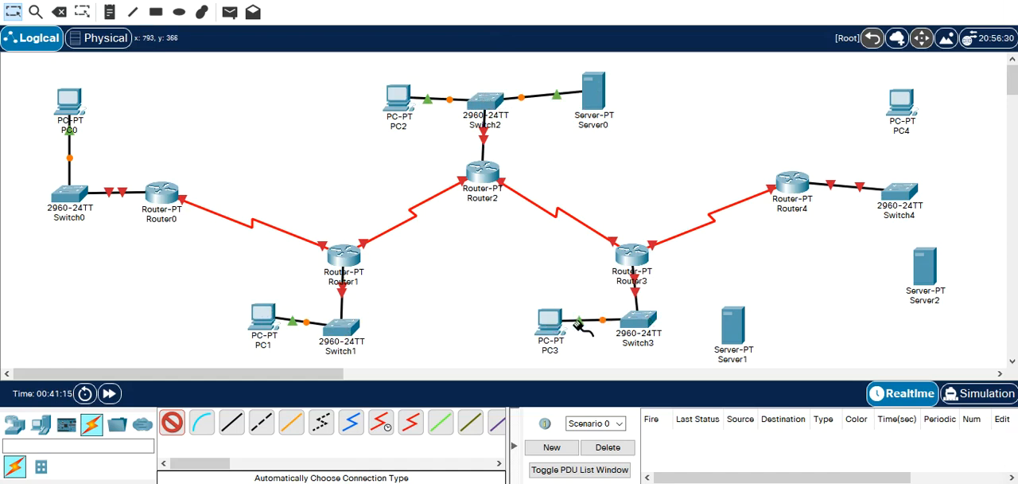
click(732, 327)
click(641, 320)
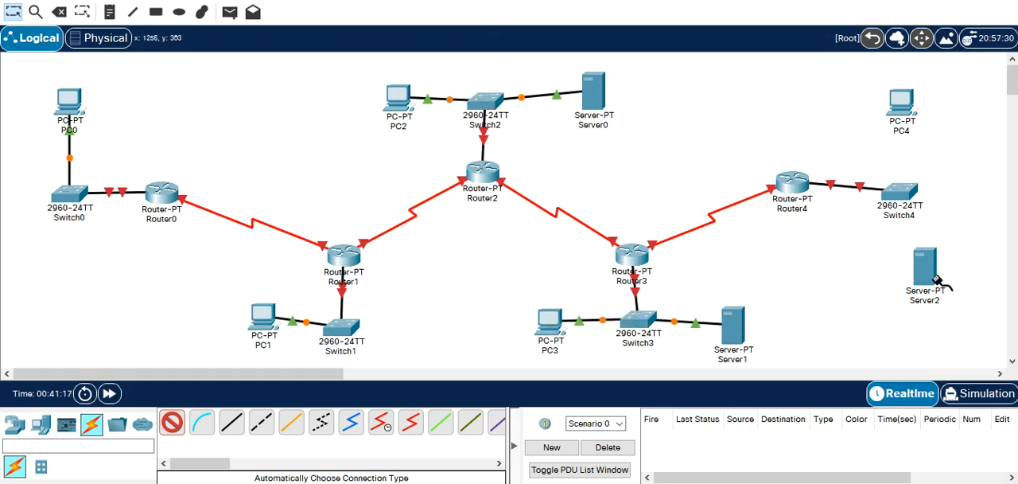
Link PC4 to Switch4 using the automatically chosen connection type.
click(937, 280)
click(940, 181)
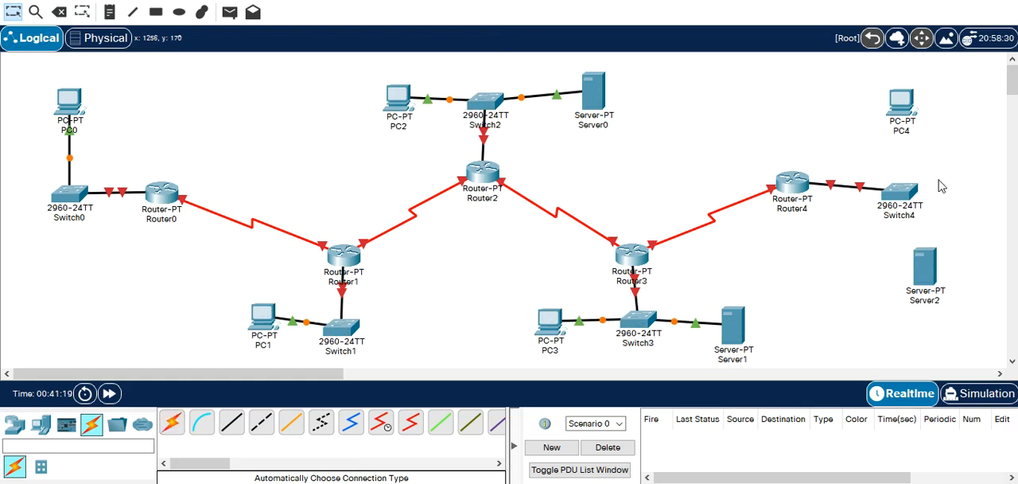
click(177, 423)
click(907, 111)
click(895, 195)
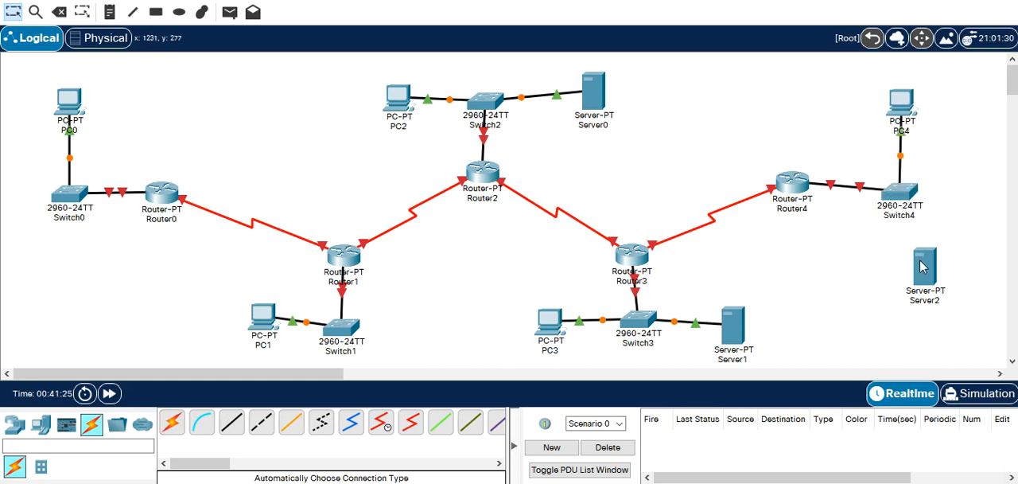
ctrl+click(919, 260)
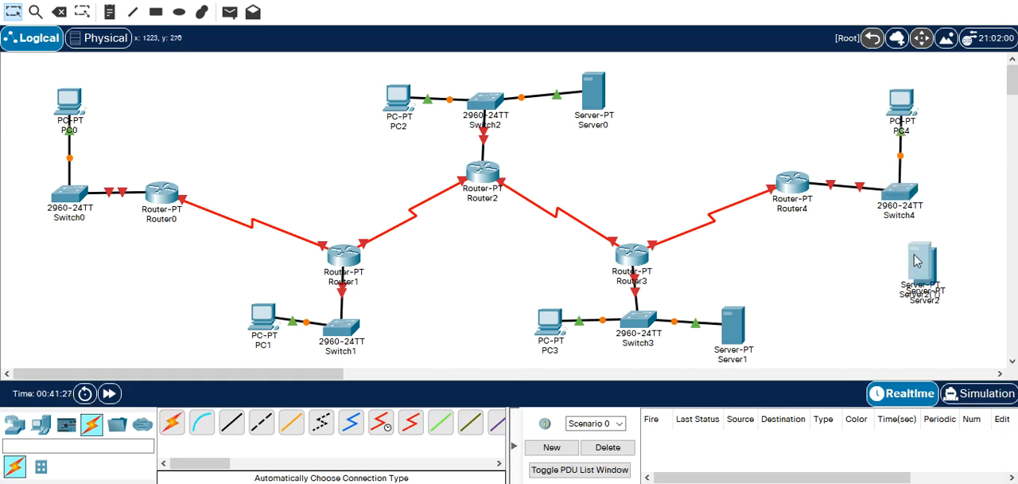
drag(914, 261, 853, 264)
key(Delete)
key(Return)
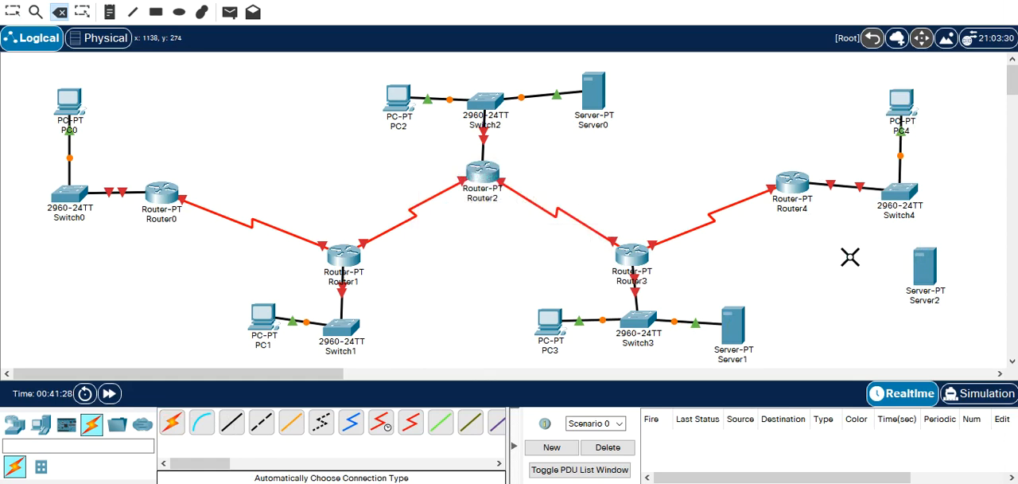
Link Server2 to Switch4 using the automatically chosen connection type.
click(175, 426)
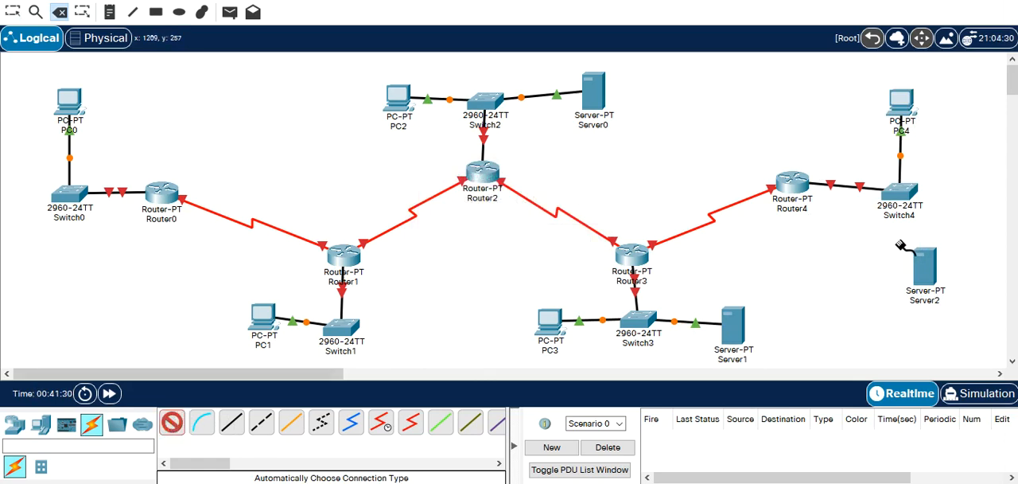
click(919, 275)
click(908, 206)
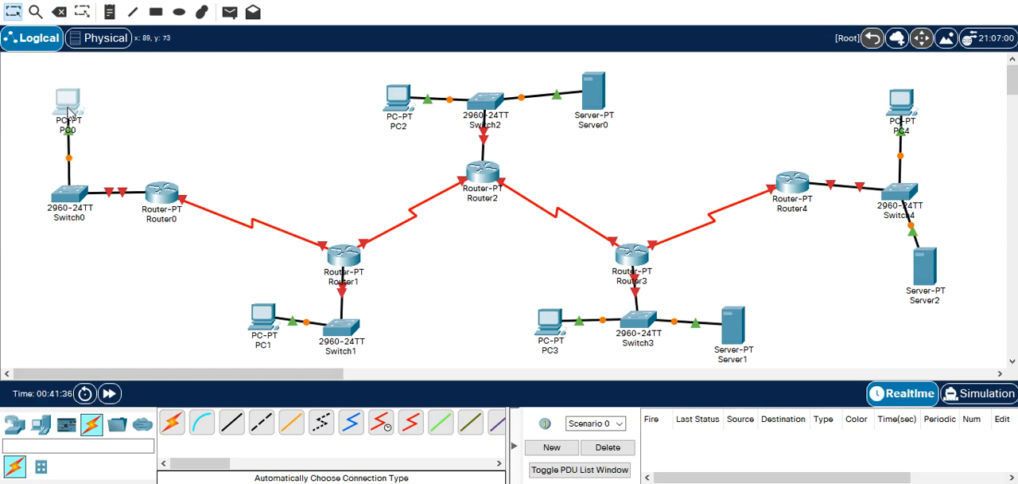
Open Router0's command line and answer no to the initial configuration dialog.
click(160, 195)
drag(426, 181, 439, 229)
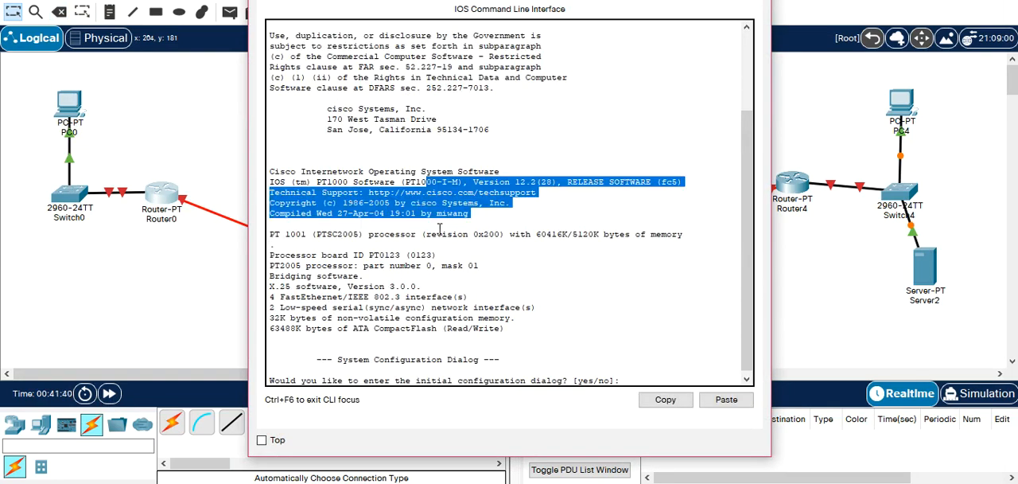
key(Return)
text(no)
key(Return)
key(Return)
Enter privileged mode and then global configuration mode on Router0 with en and conf t.
text(en)
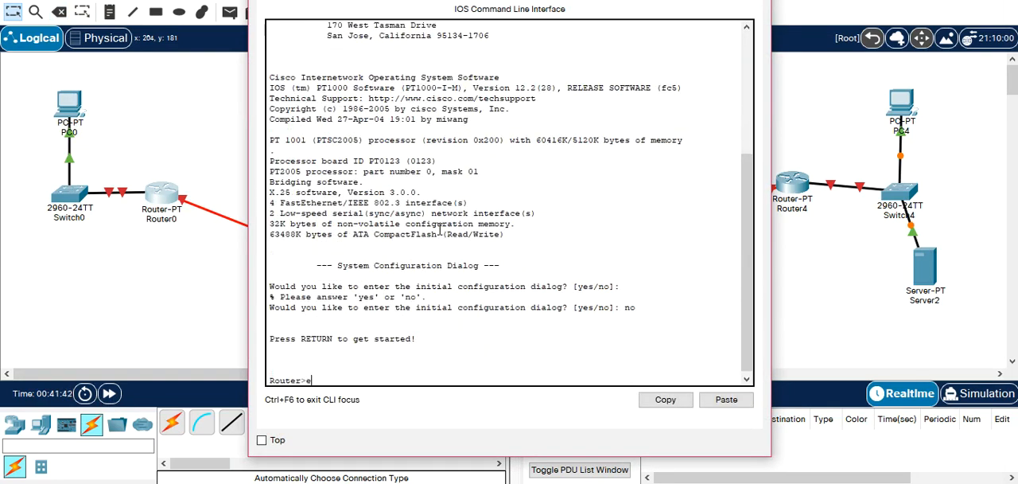
key(Return)
text(conf t)
key(Return)
Configure Router0's FastEthernet 0/0 interface with IP address 172.16.10.254 and subnet mask 255.255.0.0.
text(int)
key(Tab)
text(f)
key(Tab)
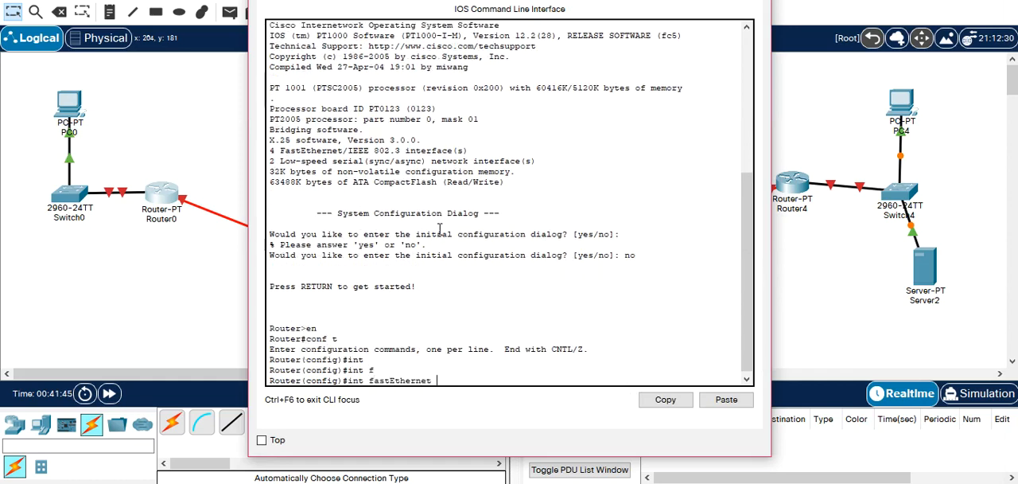
text(0/0)
key(Return)
text(ip ad)
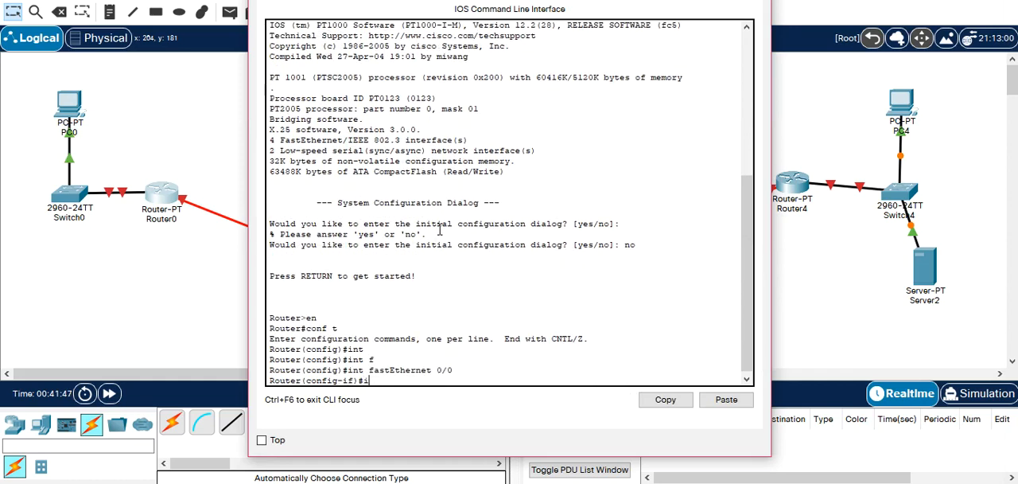
key(Tab)
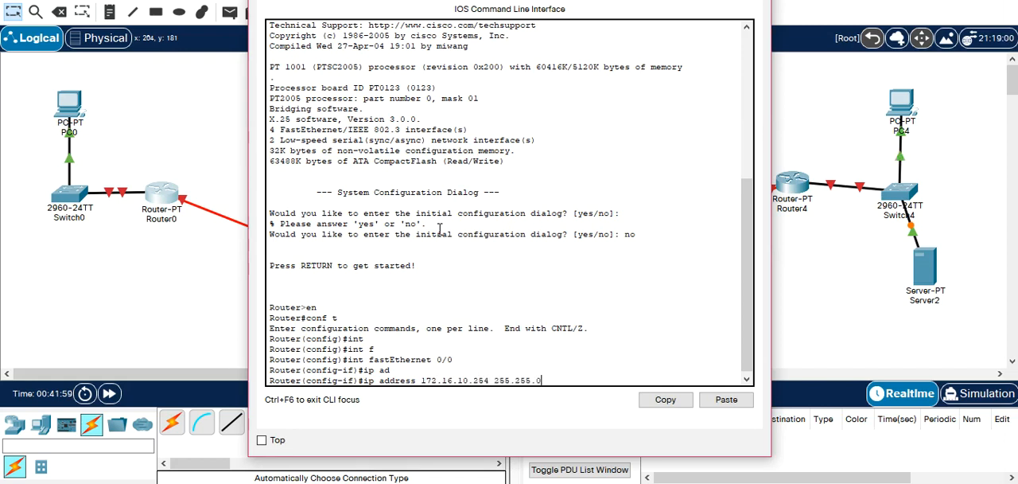
key(Return)
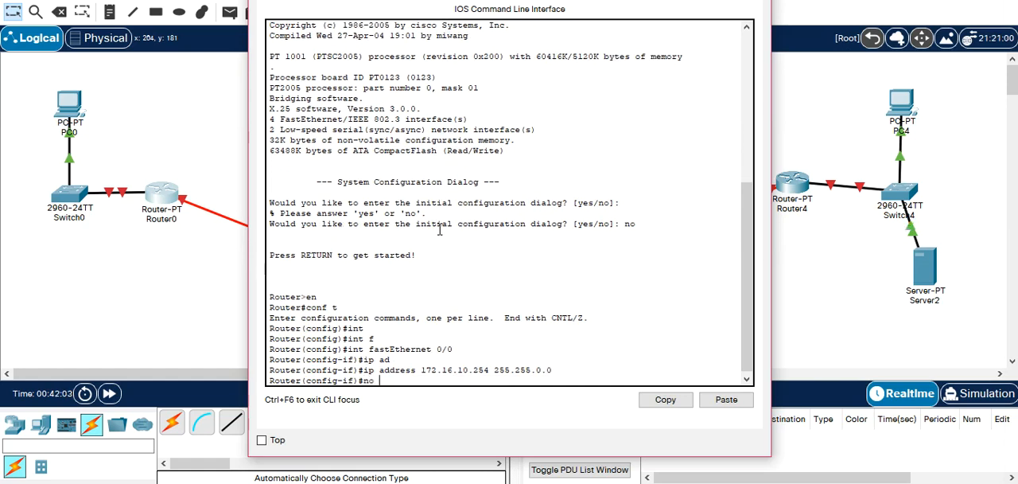
Enable Router0's FastEthernet 0/0 interface with no shutdown.
text(no sh)
key(Tab)
key(Return)
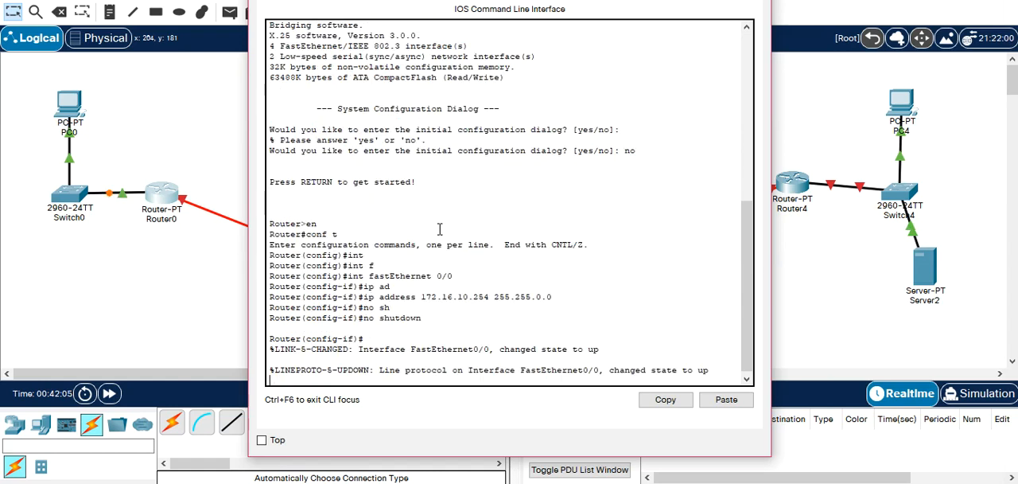
Open PC0's IP configuration, set its static IPv4 address to 172.16.10.1 and select the whole address.
click(68, 111)
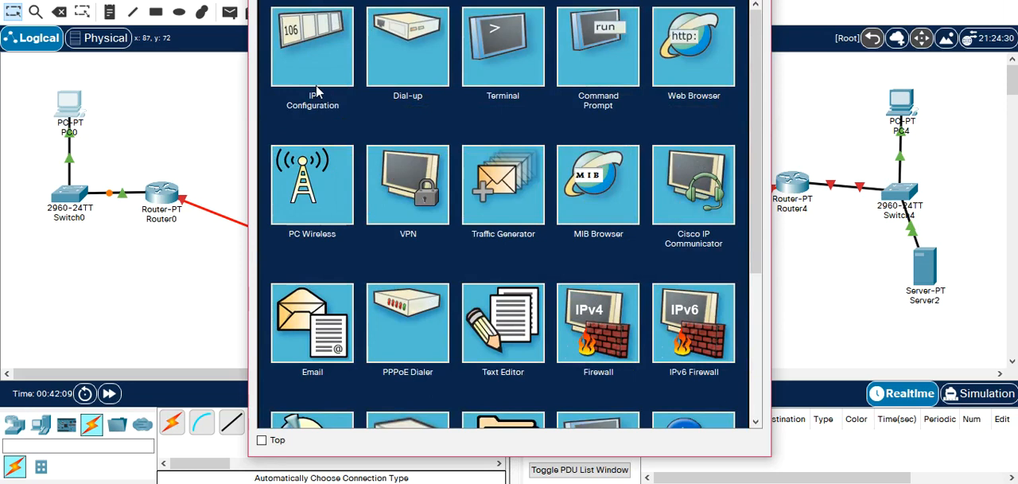
click(316, 92)
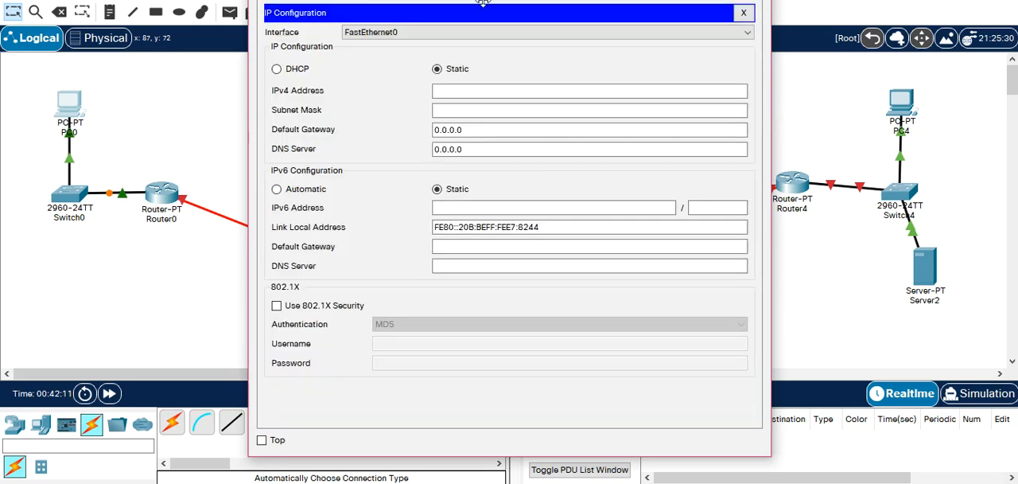
click(561, 91)
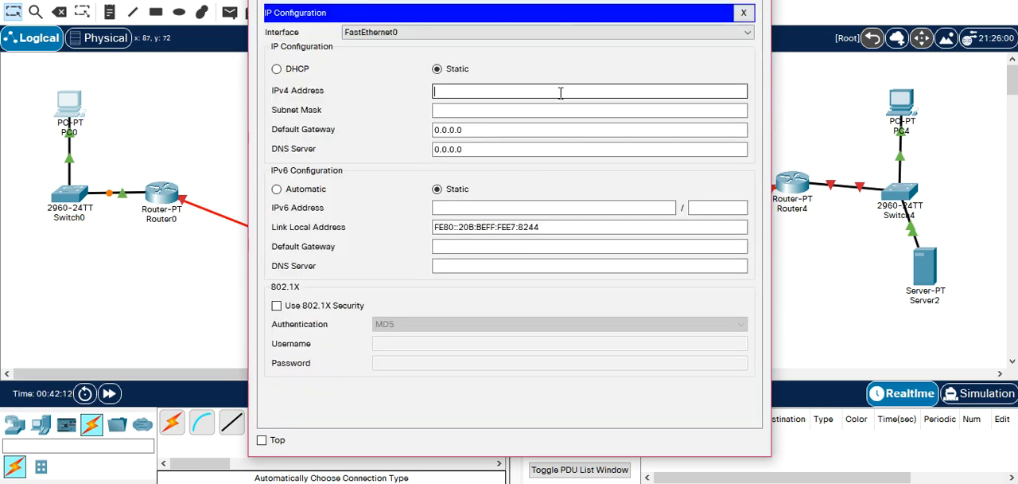
text(172)
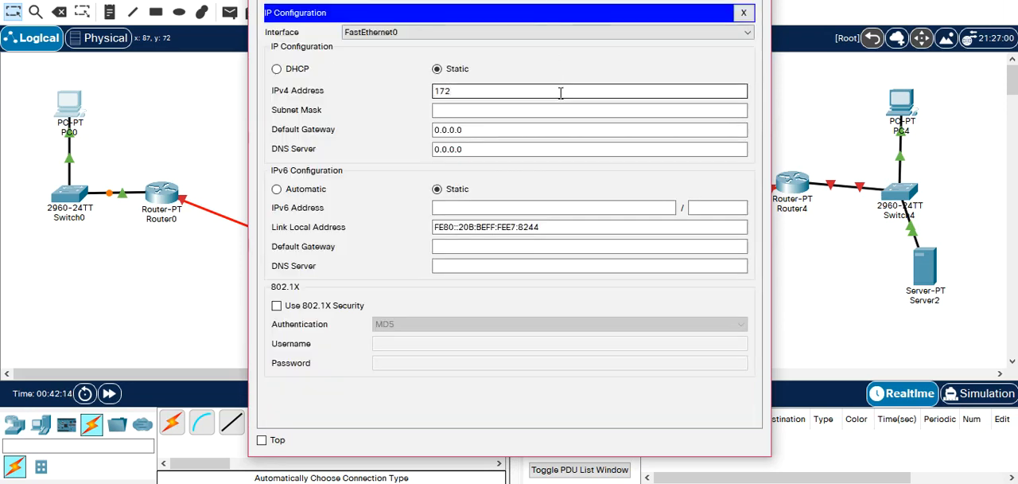
text(.16.10.1)
key(ctrl+a)
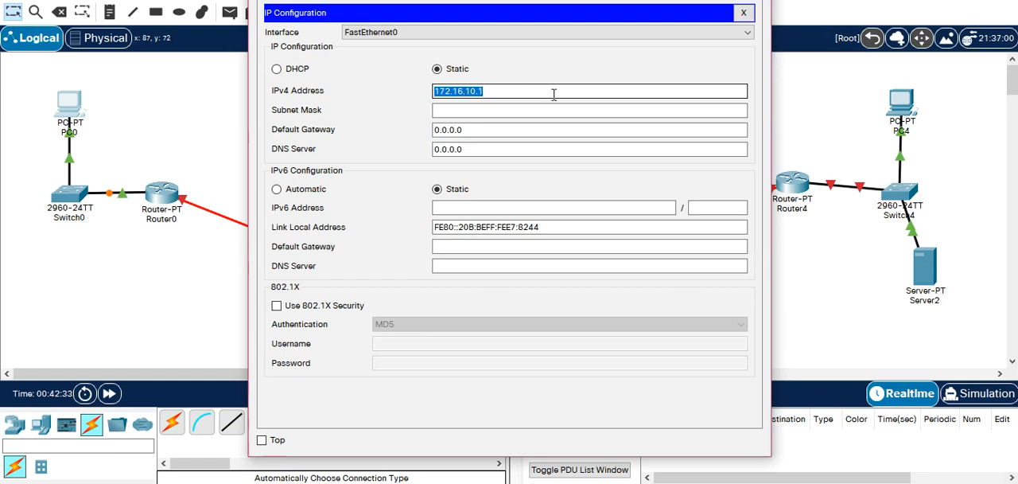
Give PC0 the subnet mask 255.255.0.0 and default gateway 172.16.10.254, and close its configuration.
key(Tab)
key(Tab)
text(172.16.10.1)
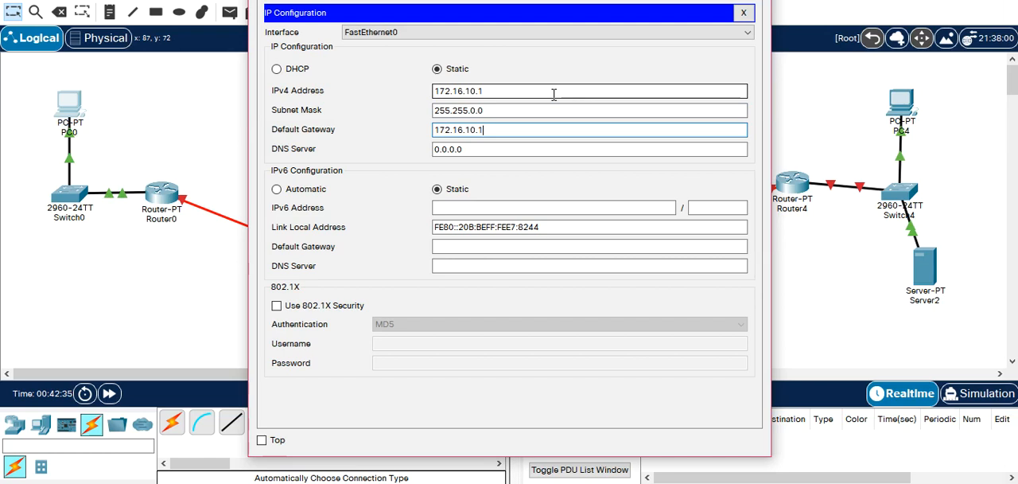
text(54)
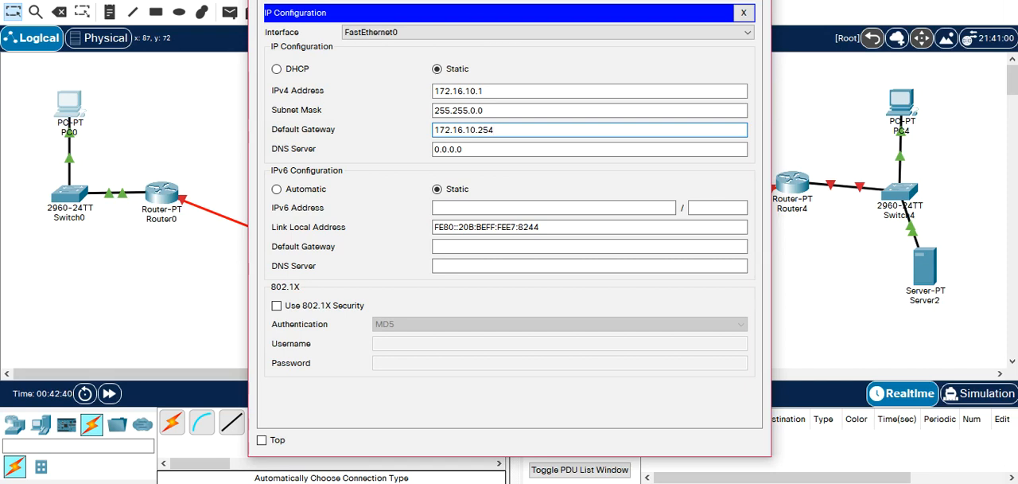
click(743, 13)
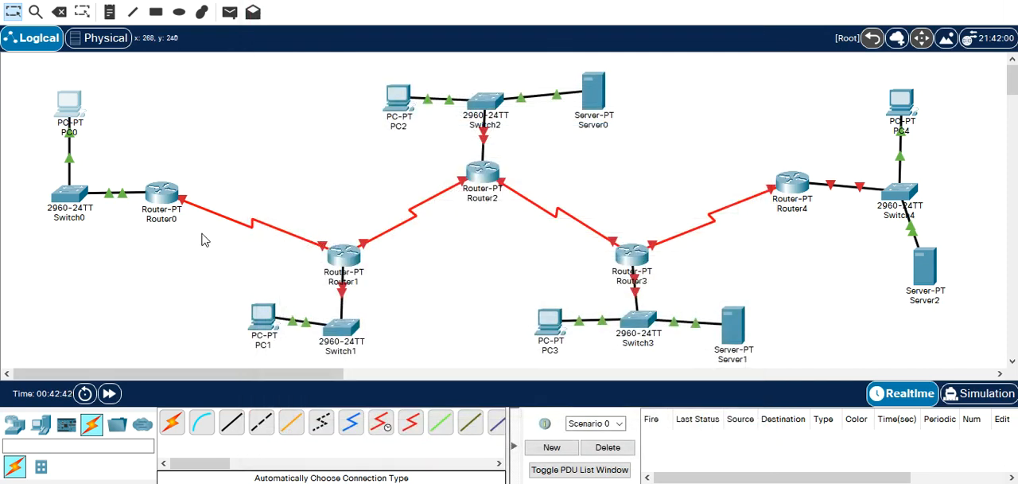
Move PC1 farther from Switch1, and open Router1's command line, answering no to the initial configuration dialog.
drag(267, 320, 229, 328)
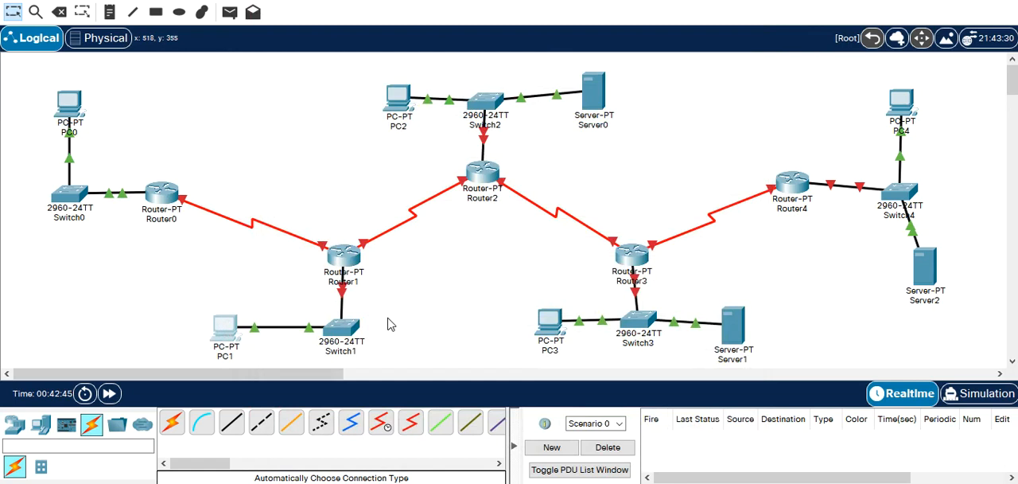
click(345, 257)
click(367, 3)
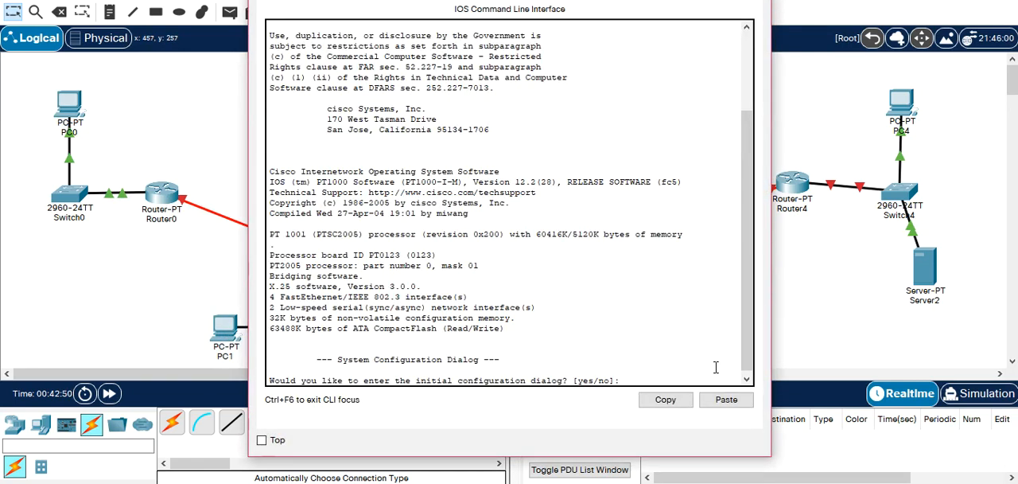
key(Return)
key(Return)
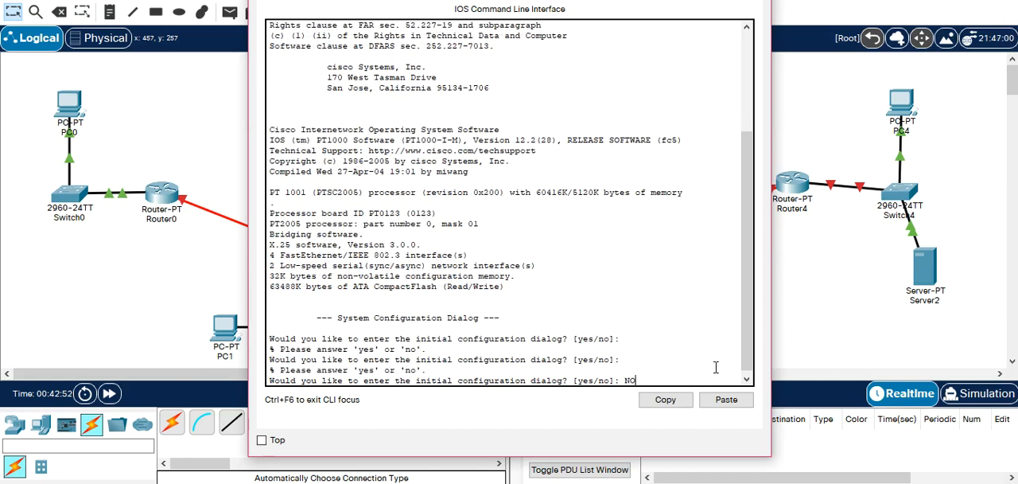
text(NO)
key(Return)
Enter global configuration mode on Router1 and select interface FastEthernet 0/0.
key(Return)
text(EN)
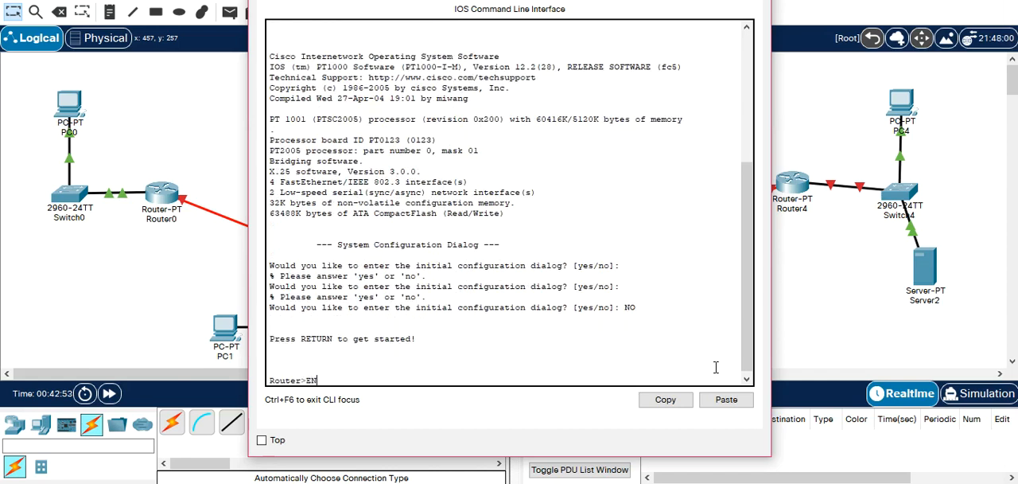
key(Return)
text(CONF T)
key(Return)
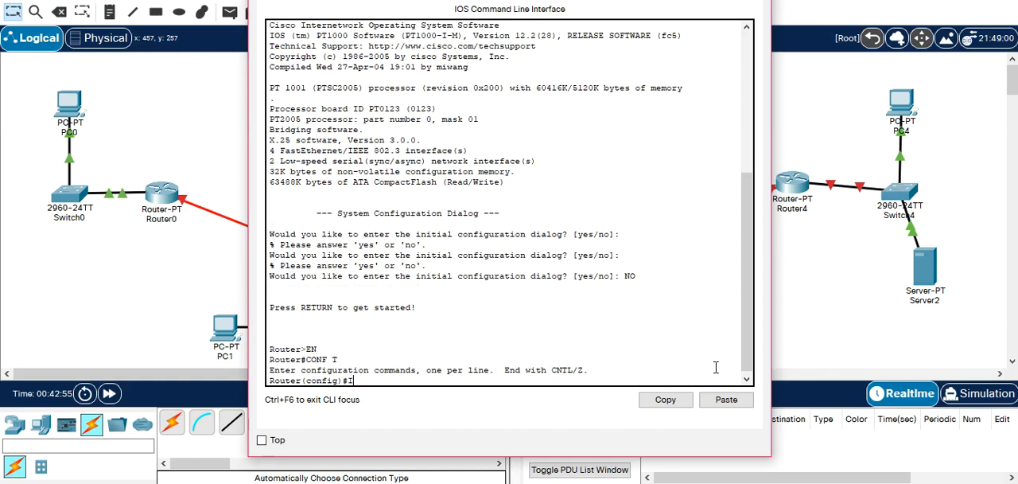
text(INT FA)
key(Tab)
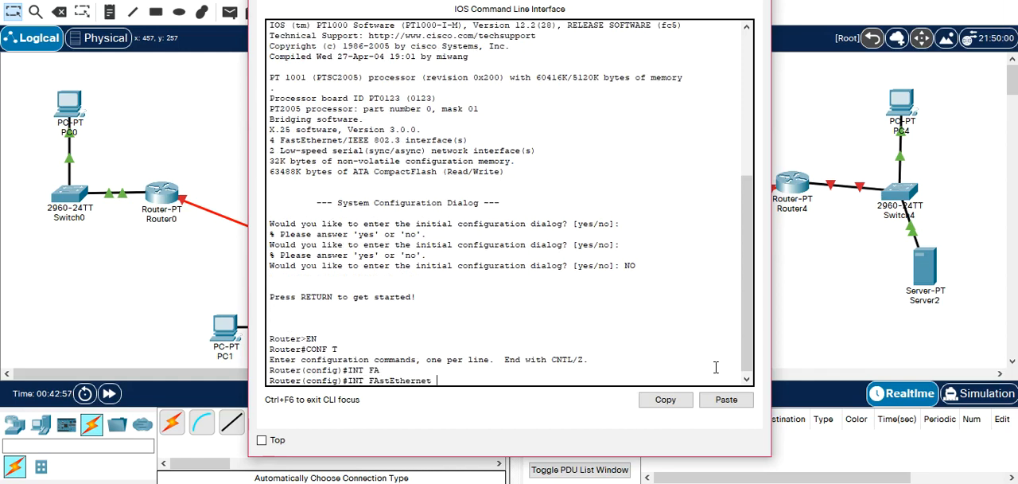
text(0/0)
key(Return)
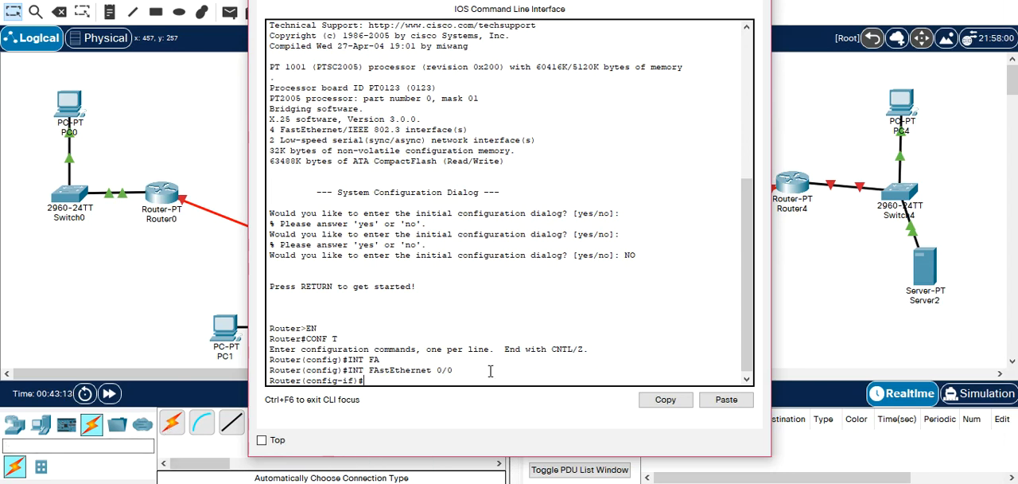
Assign IP address 172.17.10.254 with subnet mask 255.255.0.0 to Router1's FastEthernet 0/0 interface.
text(ip ad)
key(Tab)
text(172.)
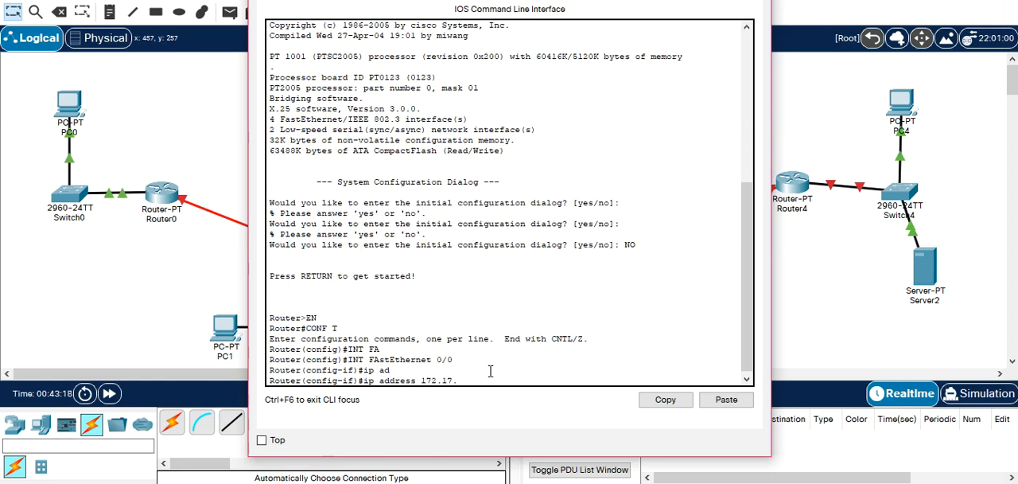
text(17.10.254 255.255.25)
key(BackSpace)
text(0.0)
key(Return)
Enable Router1's FastEthernet 0/0 with no shutdown and exit interface configuration.
text(no sh)
key(Tab)
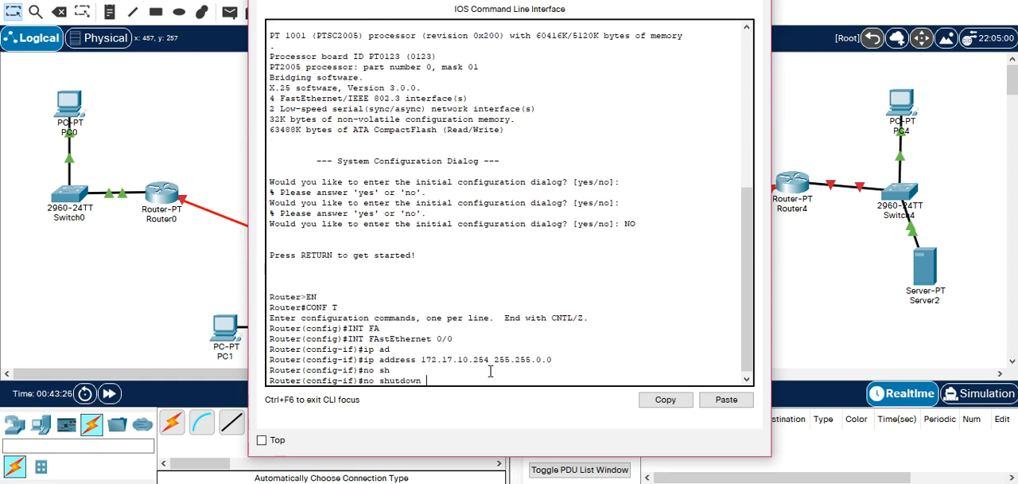
key(Return)
key(Return)
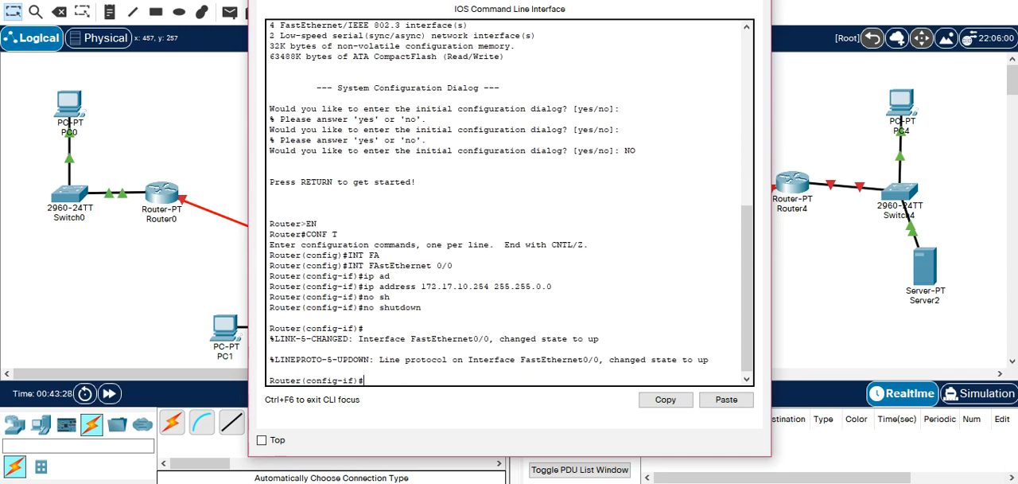
text(exit)
key(Return)
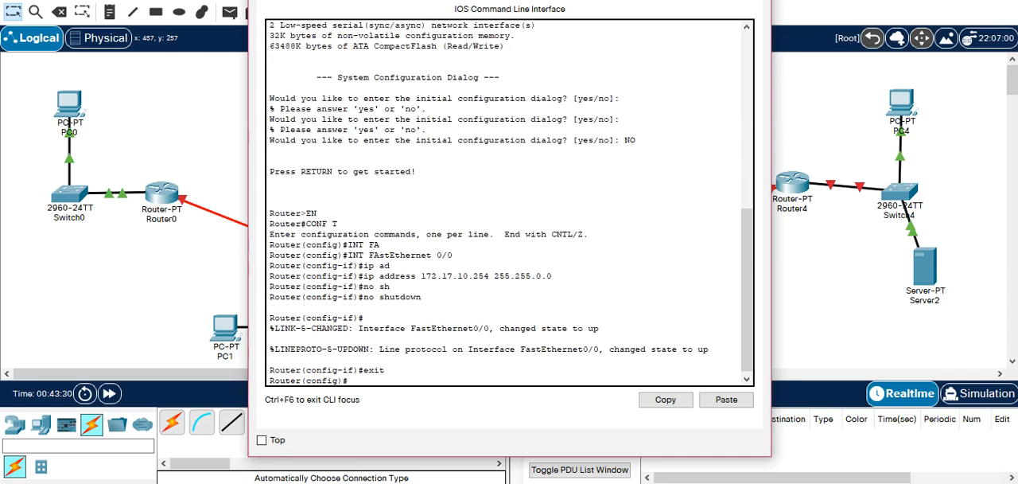
Open PC1's IP configuration and set its static IPv4 address to 172.17.10.1.
click(754, 0)
click(219, 321)
click(357, 1)
click(324, 40)
click(471, 90)
text(172.16.10.1)
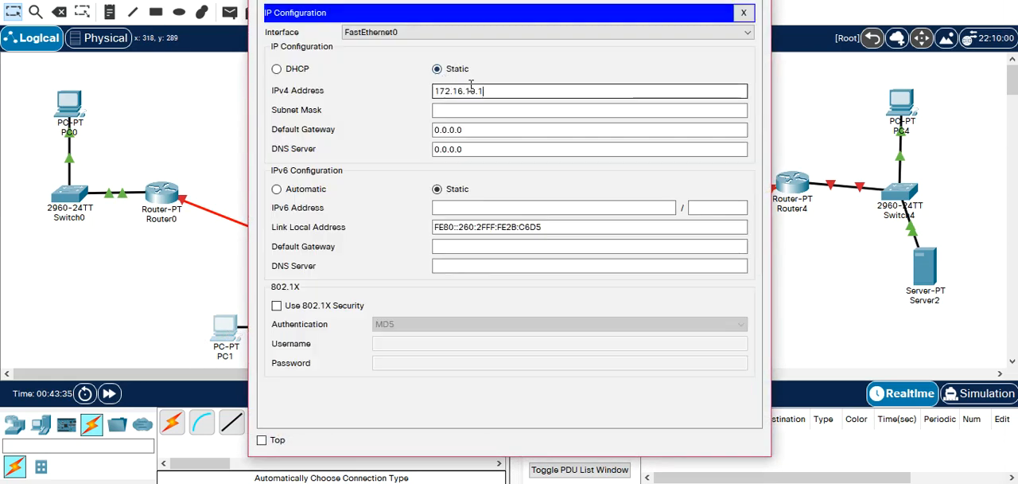
key(BackSpace)
text(7)
Give PC1 the subnet mask 255.255.0.0 and default gateway 172.17.10.254, and close its configuration.
key(Tab)
key(Tab)
text(172.16.10.1)
key(Left)
key(Left)
key(Left)
key(BackSpace)
text(7)
key(Right)
key(Right)
key(Right)
key(Right)
key(Right)
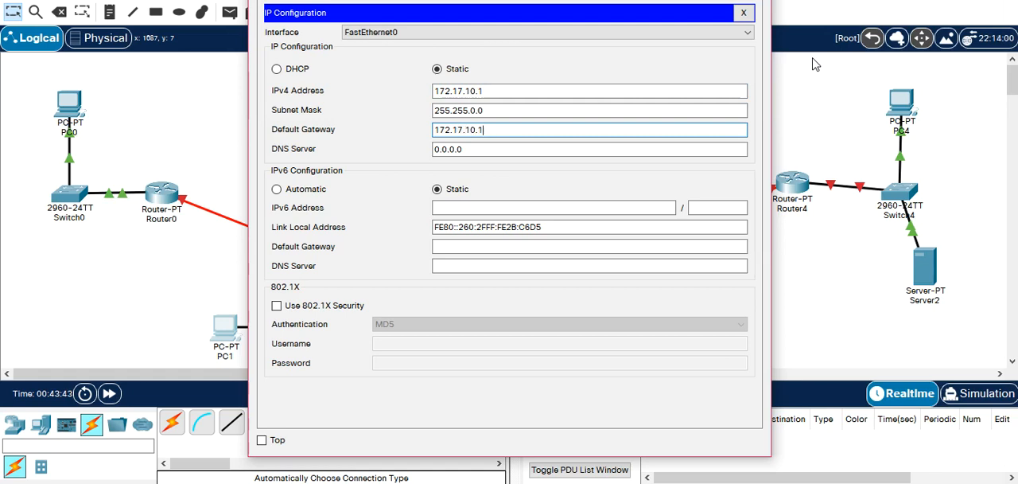
text(254)
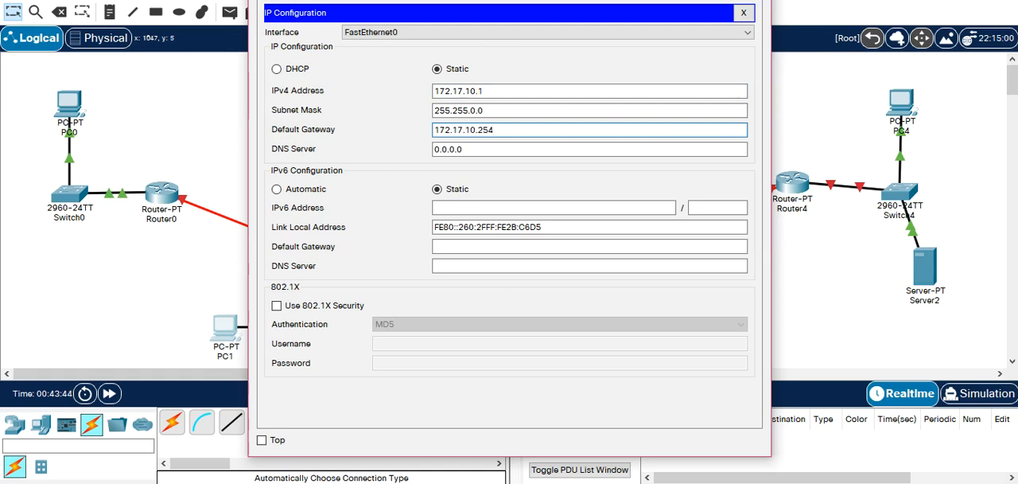
click(743, 12)
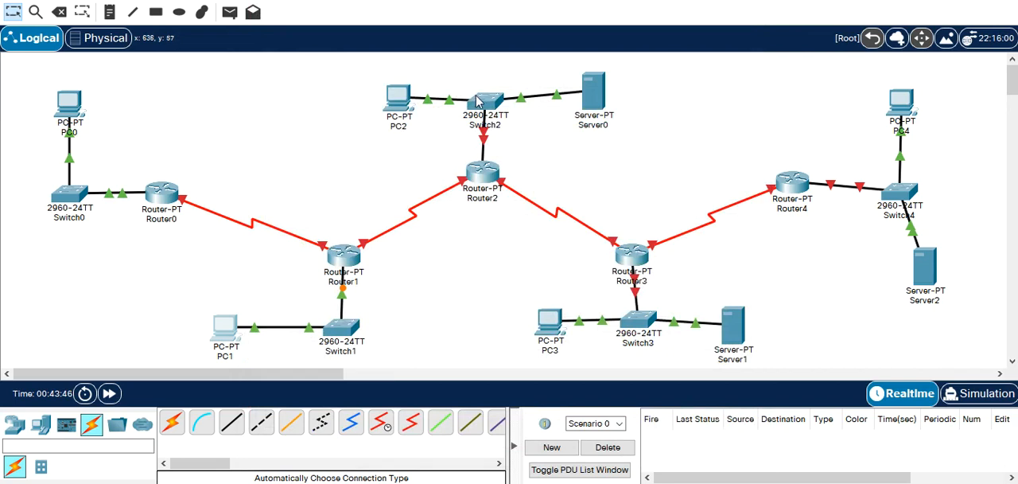
Open Router2's command line and answer no to the initial configuration dialog.
click(482, 170)
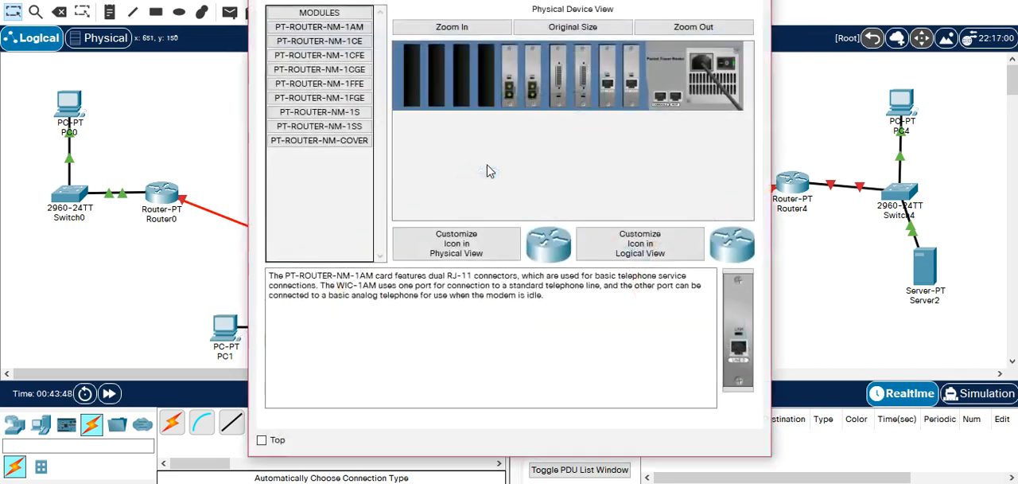
click(369, 1)
click(479, 148)
key(Return)
text(NO)
key(Return)
Enter global configuration mode on Router2 and select interface FastEthernet 0/0.
key(Return)
text(E)
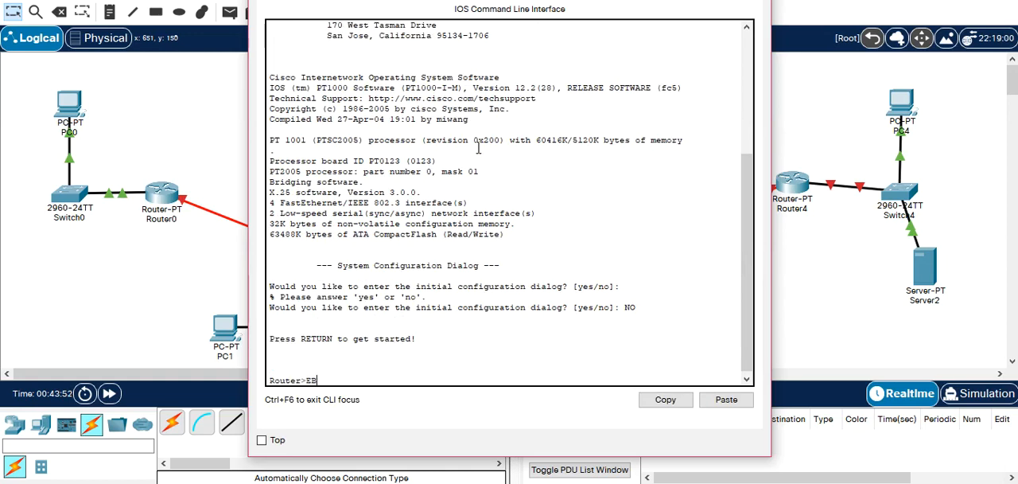
text(N)
key(Return)
text(CONF T)
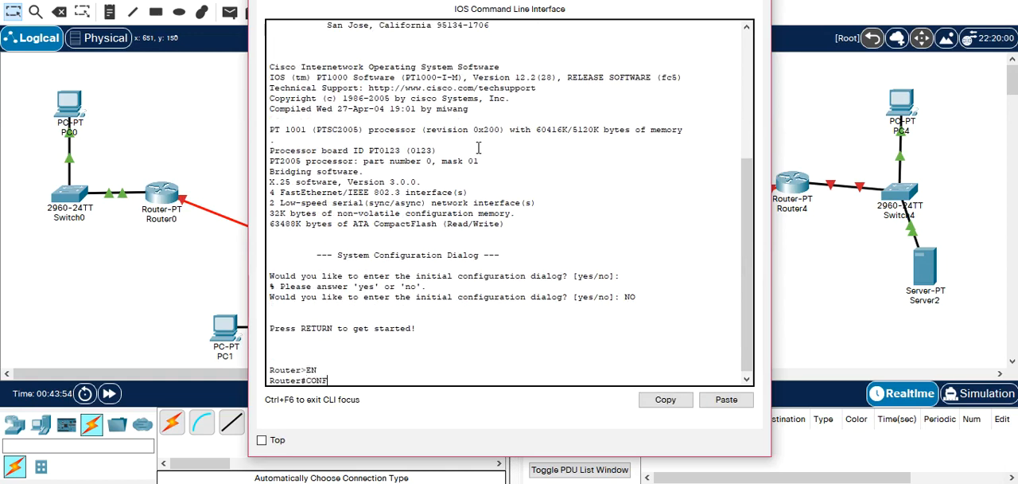
key(Return)
text(IN)
key(Tab)
text(F)
key(Tab)
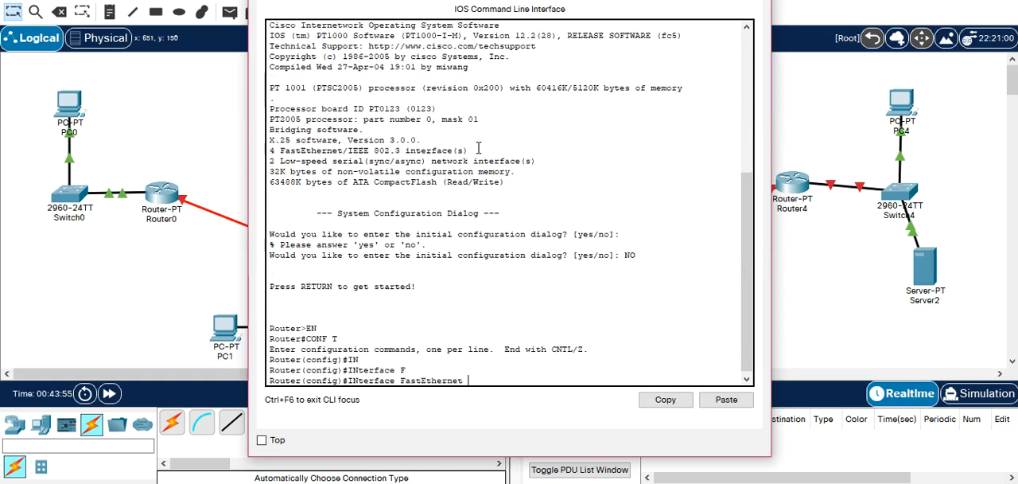
text(0/0)
key(Return)
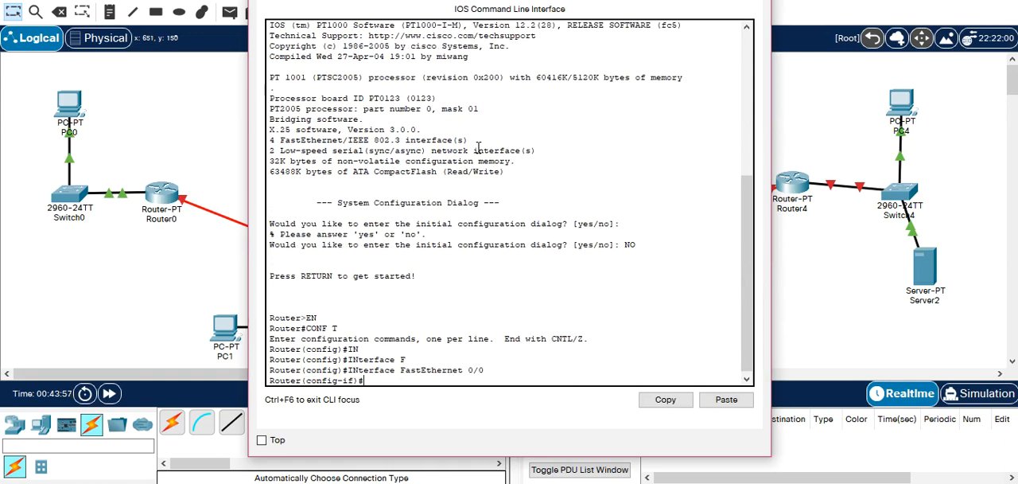
Assign IP address 172.18.10.254 with subnet mask 255.255.0.0 to Router2's FastEthernet 0/0 interface.
text(ip ad)
key(Tab)
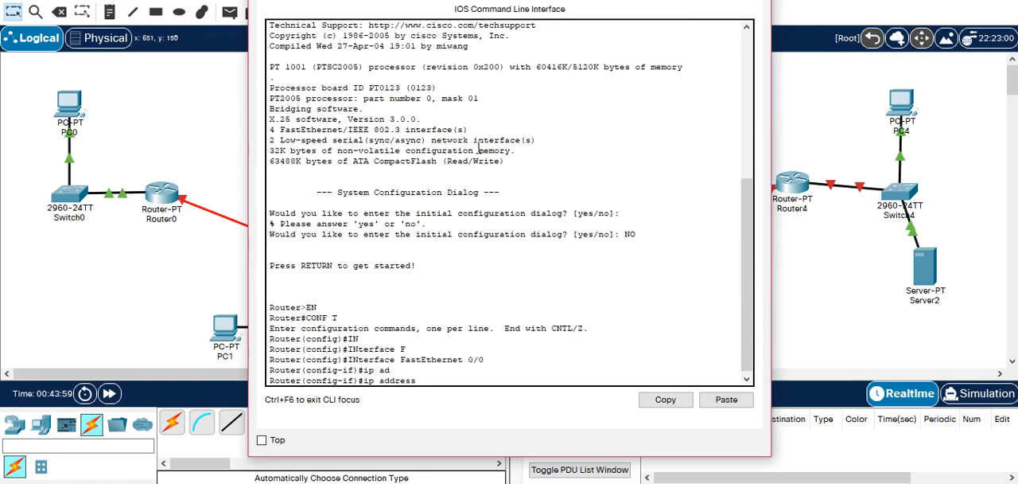
text(172.18.10.254 255.255.0.0)
key(Return)
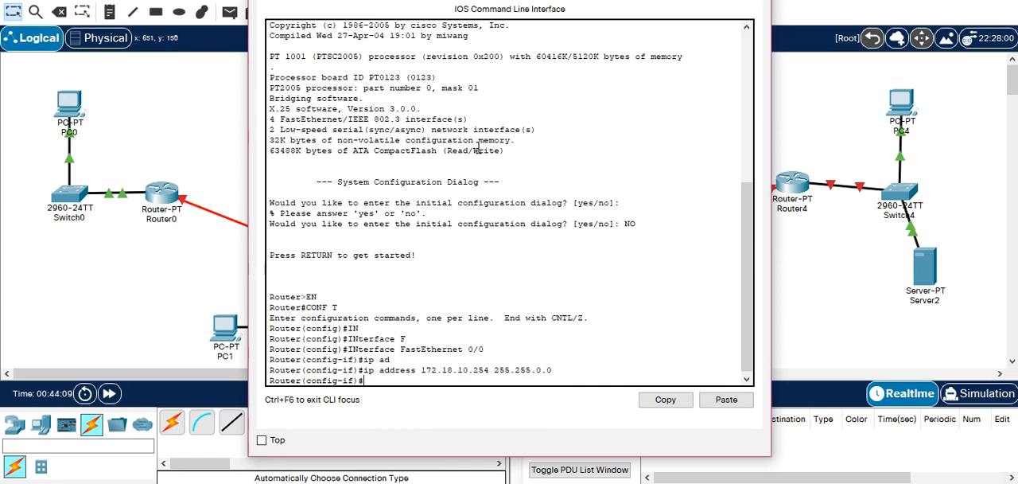
Enable Router2's FastEthernet 0/0 with no shutdown and exit interface configuration.
text(0)
text(O SH)
key(Tab)
key(Return)
text(EXIT)
key(Return)
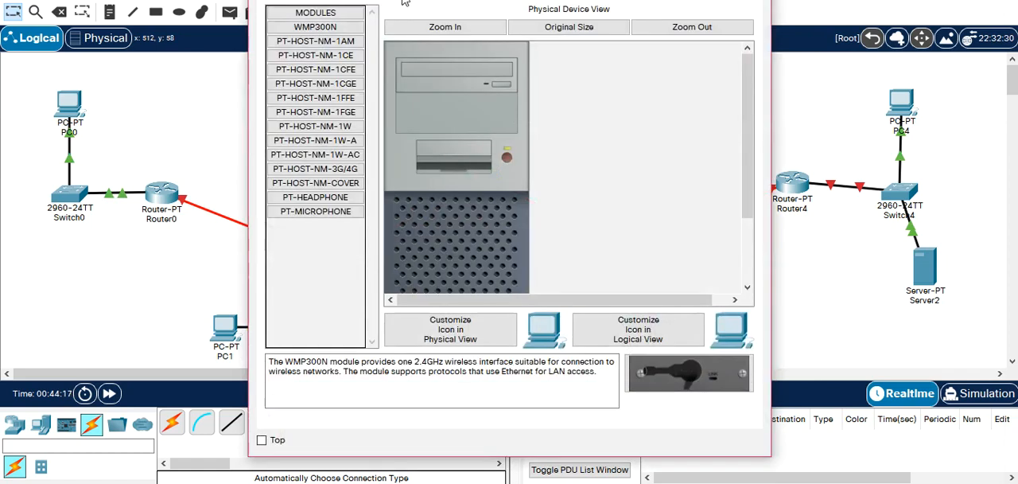
Open PC2's IP configuration and set its static IPv4 address to 172.18.10.1.
click(404, 3)
click(326, 42)
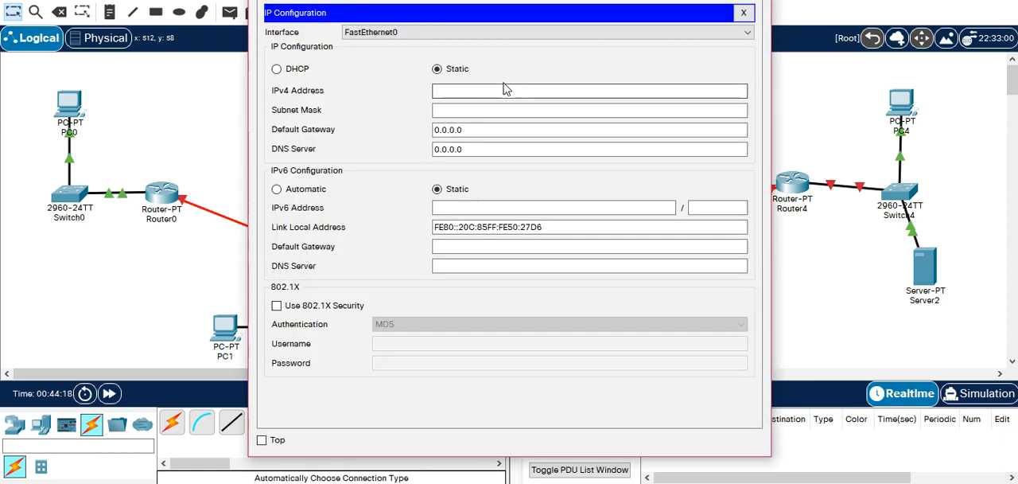
click(503, 90)
text(172.16.10.1)
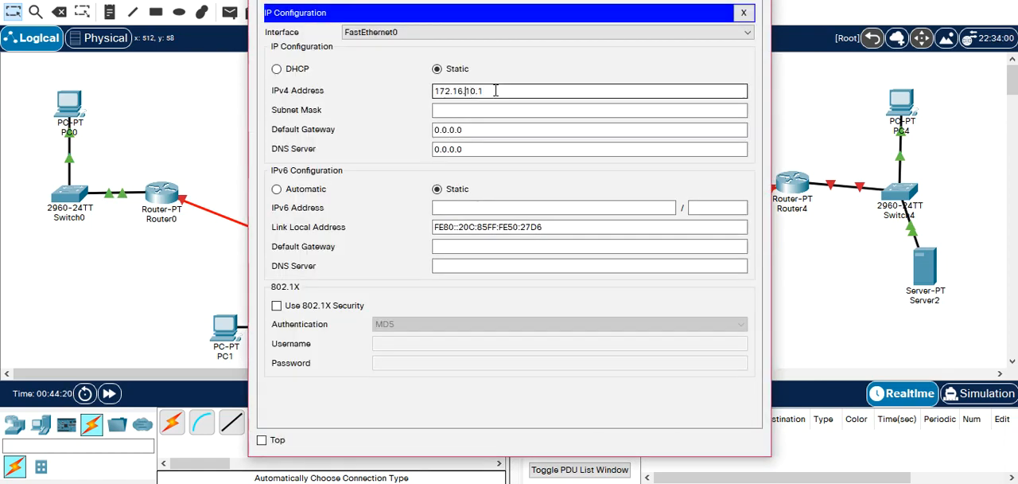
key(BackSpace)
text(8)
key(Right)
key(Right)
key(Right)
key(Right)
key(Right)
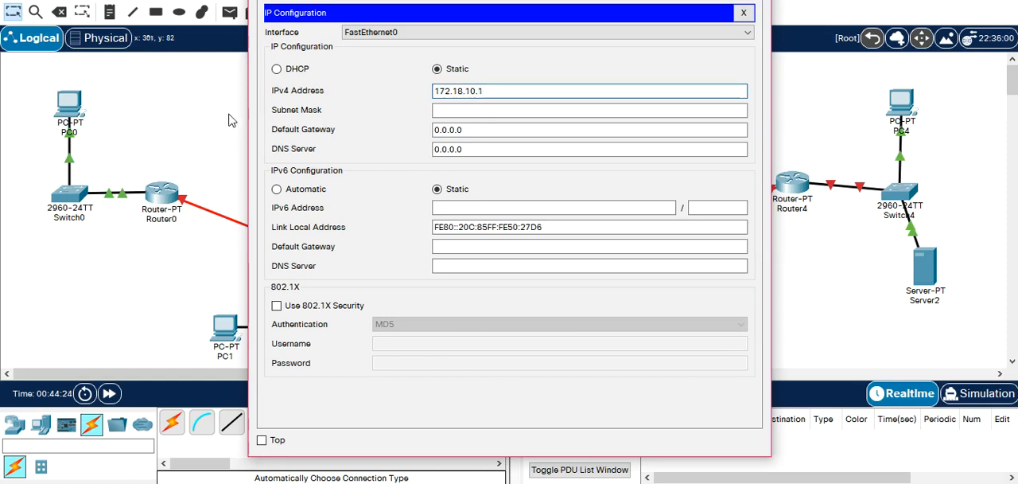
Fill in PC2's default subnet mask, set its default gateway to 172.18.10.254 and close its configuration.
drag(498, 91, 387, 90)
key(ctrl+c)
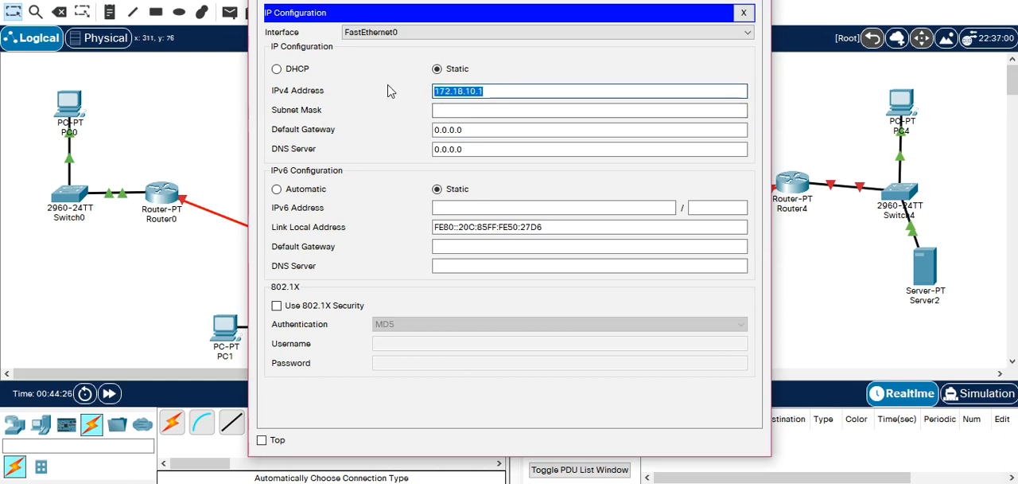
key(Tab)
key(Tab)
key(ctrl+v)
key(BackSpace)
text(254)
click(755, 1)
Open Server0's IP configuration and set its static IPv4 address to 172.18.10.2.
mouse_move(483, 173)
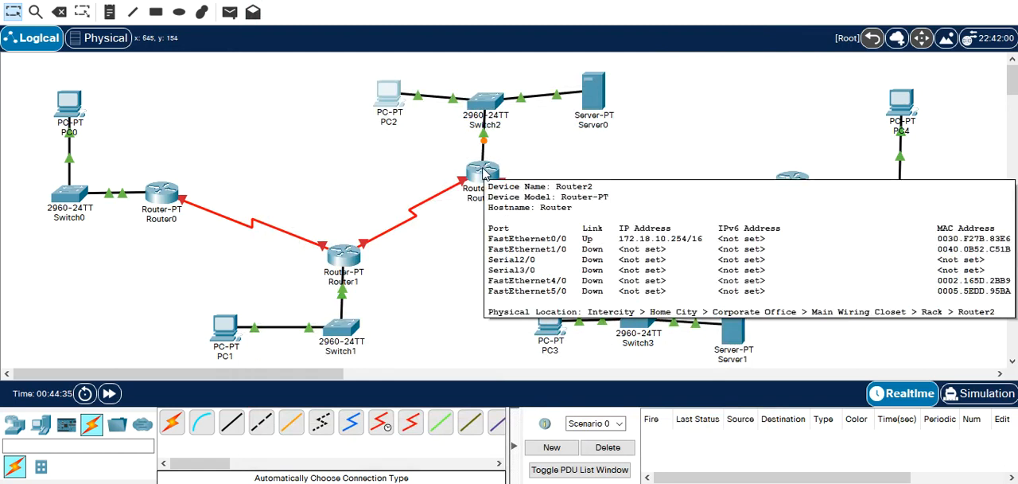
mouse_move(392, 97)
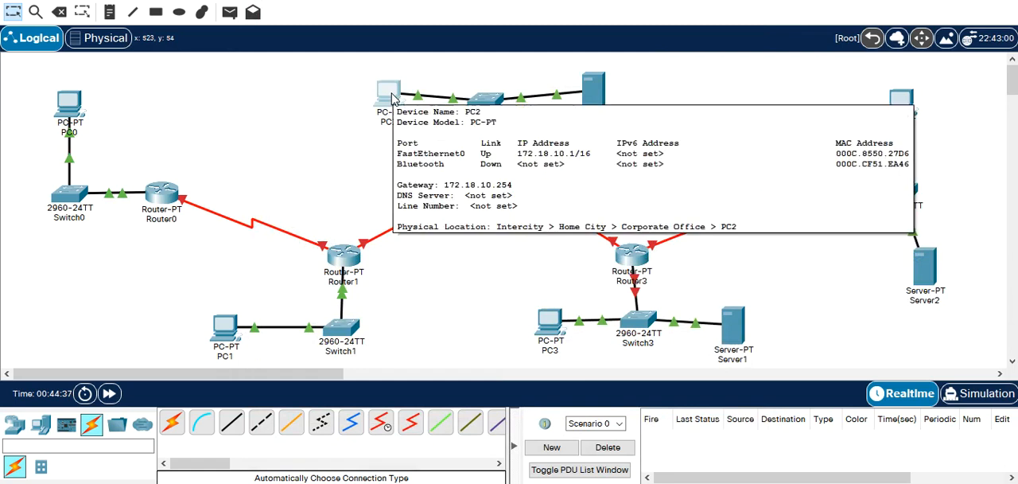
click(598, 86)
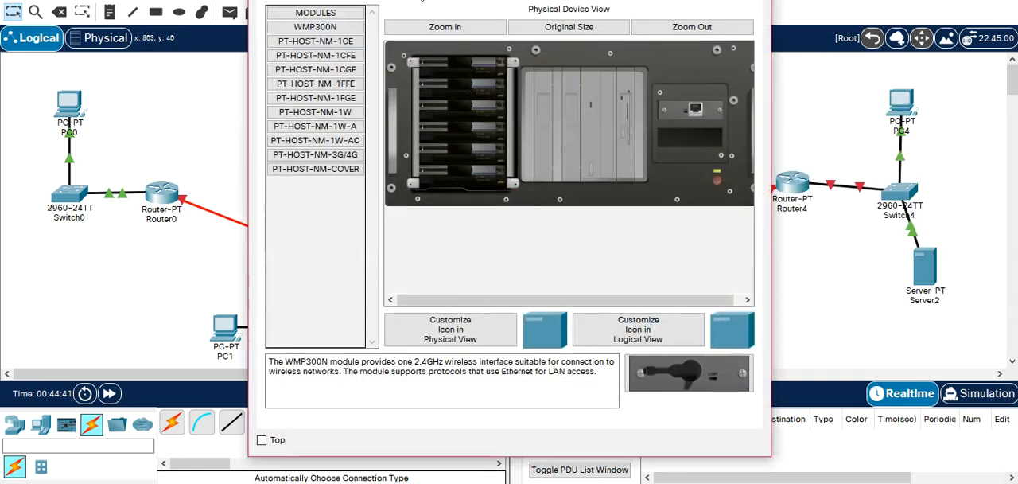
click(421, 2)
click(307, 36)
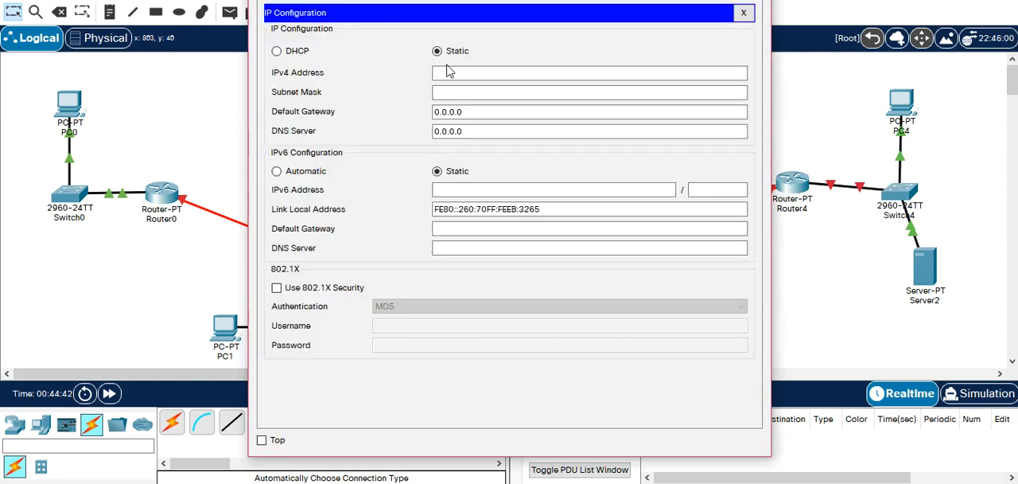
click(494, 75)
text(172.18.10.1)
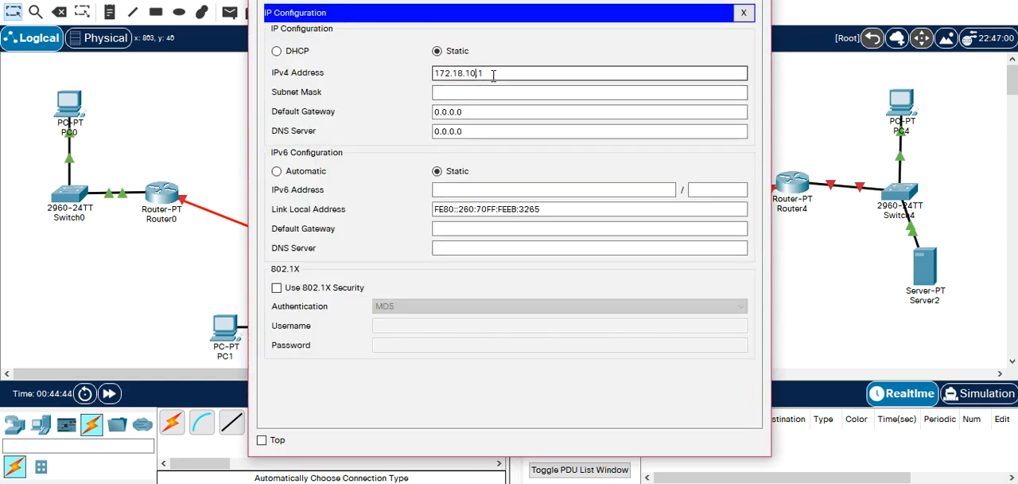
text(2)
Fill in Server0's default subnet mask, set its default gateway to 172.18.10.254 and close its configuration.
key(Tab)
key(Tab)
text(172.18.10.1)
key(BackSpace)
text(254)
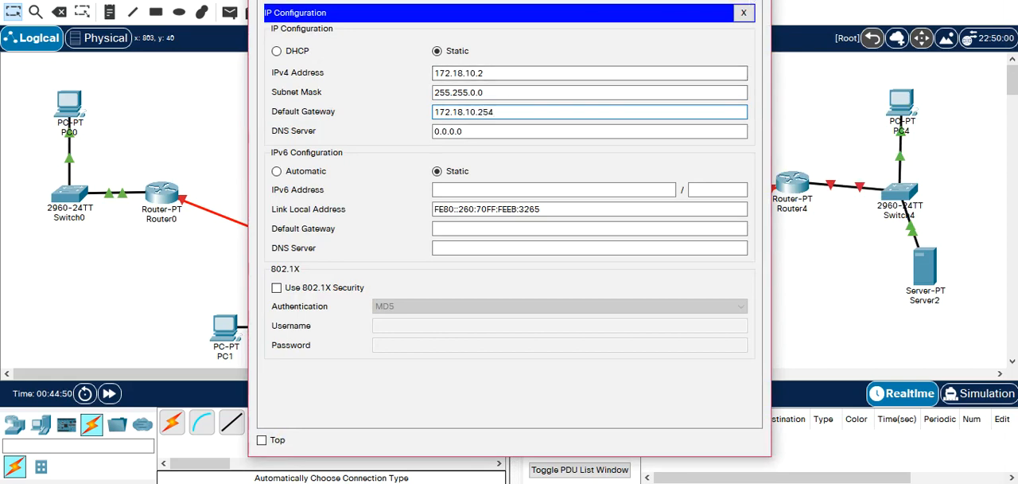
key(Escape)
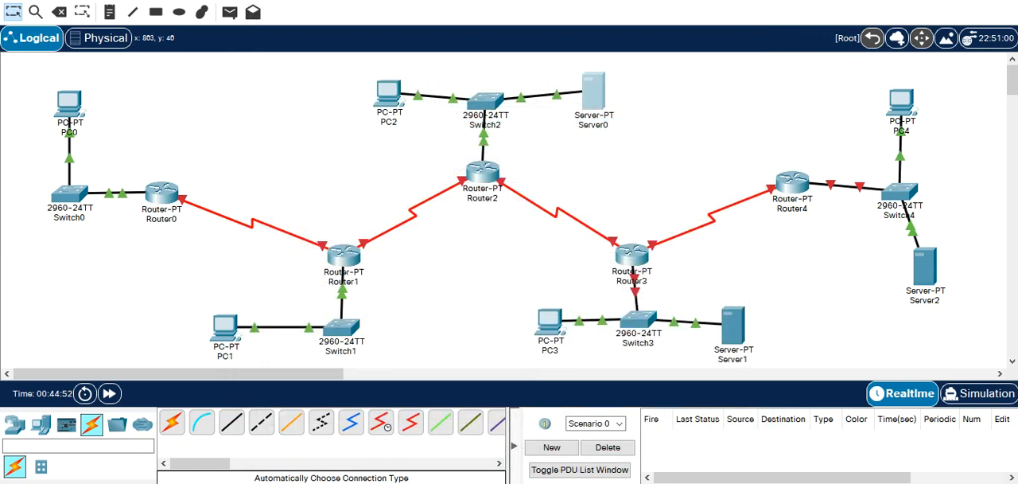
Open Router3's command line and decline the initial configuration dialog.
click(631, 255)
click(368, 1)
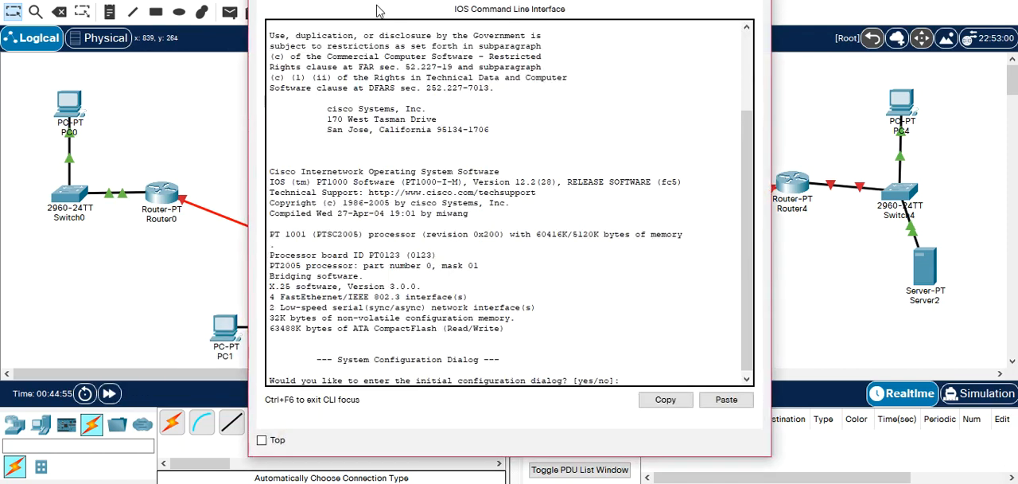
key(Return)
text(NO)
key(Return)
Enter privileged and global configuration mode on Router3 and select interface FastEthernet 0/0.
key(Return)
text(ENable)
key(Tab)
key(Return)
text(CONF T)
key(Return)
text(IN)
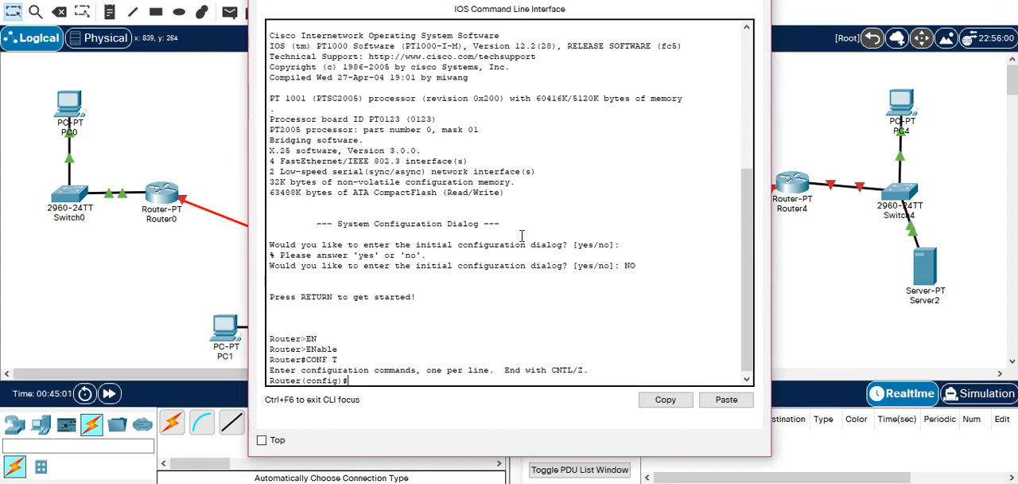
key(Tab)
text(F)
key(Tab)
text(0/0)
key(Return)
Assign IP address 172.19.10.254 with subnet mask 255.255.0.0 to Router3's FastEthernet 0/0 interface.
text(ip ad)
key(Tab)
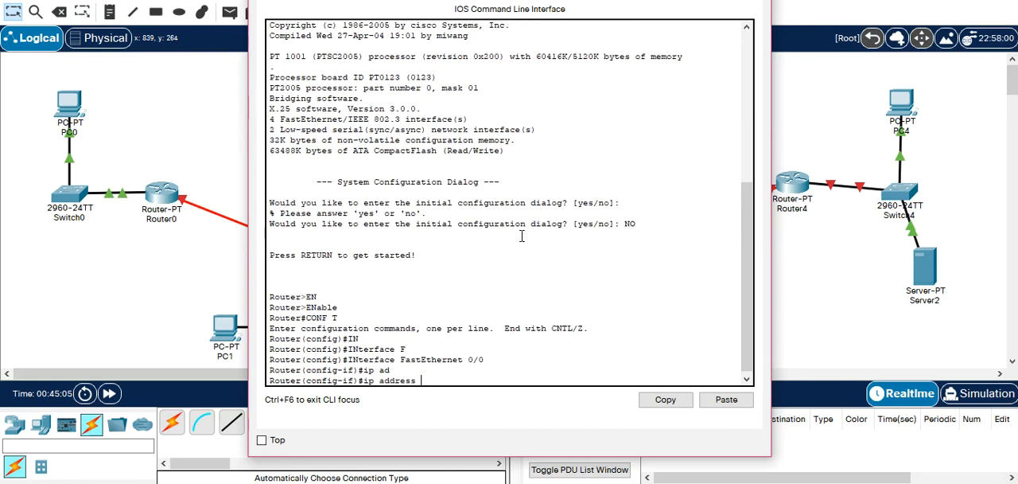
text(172.19.10.254)
key(Return)
key(Up)
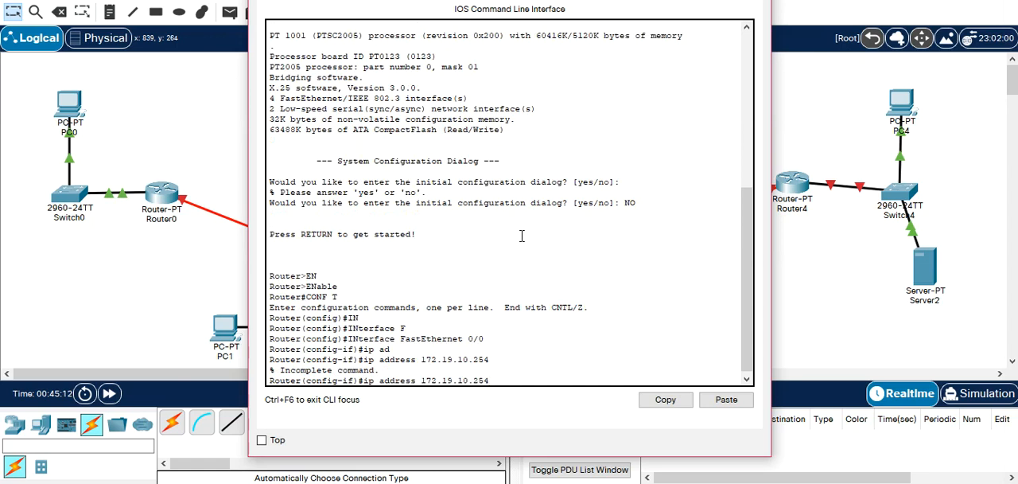
text(35)
key(BackSpace)
key(BackSpace)
text(255.255.0.0)
key(Return)
Enable Router3's FastEthernet 0/0 with no shutdown, then exit interface configuration and close the router's window.
text(ni sh)
key(Tab)
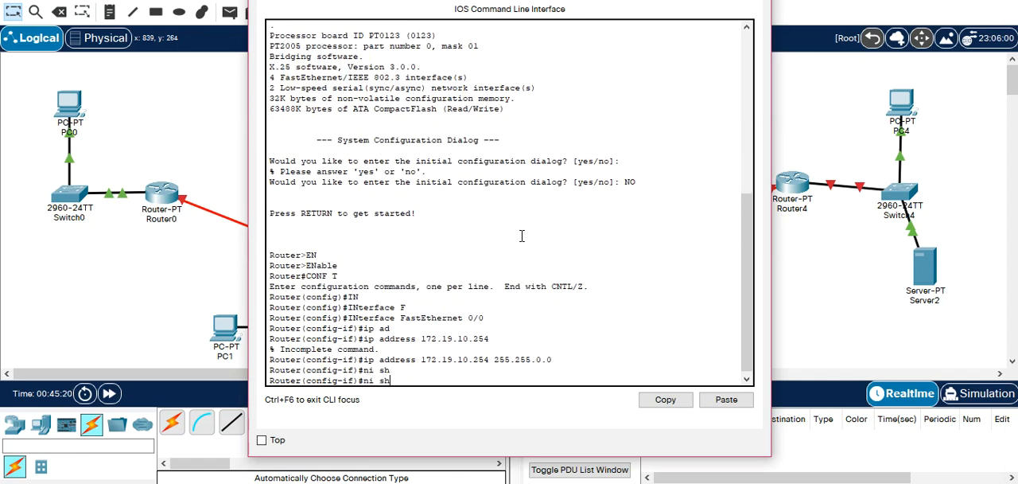
key(BackSpace)
key(BackSpace)
key(BackSpace)
key(BackSpace)
text(o sh)
key(Tab)
key(Return)
text(exit)
key(Return)
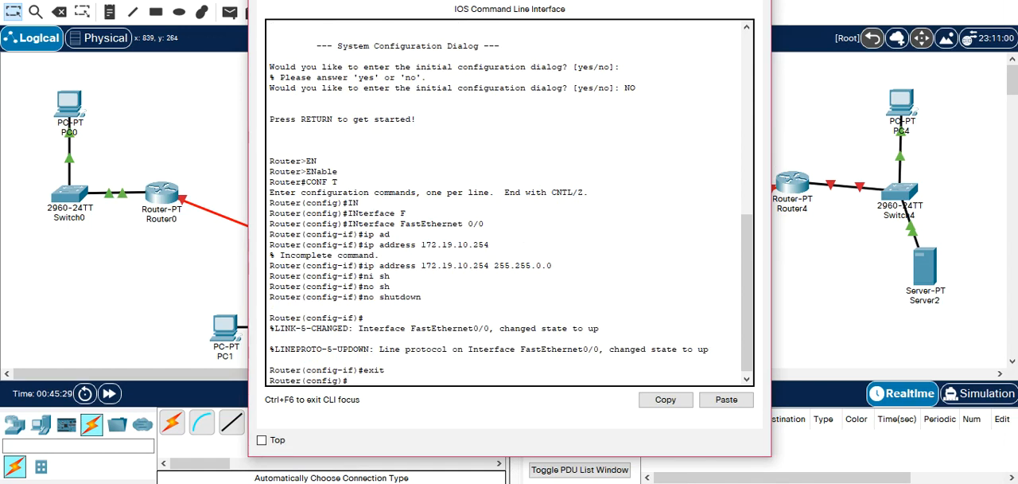
drag(509, 0, 412, 7)
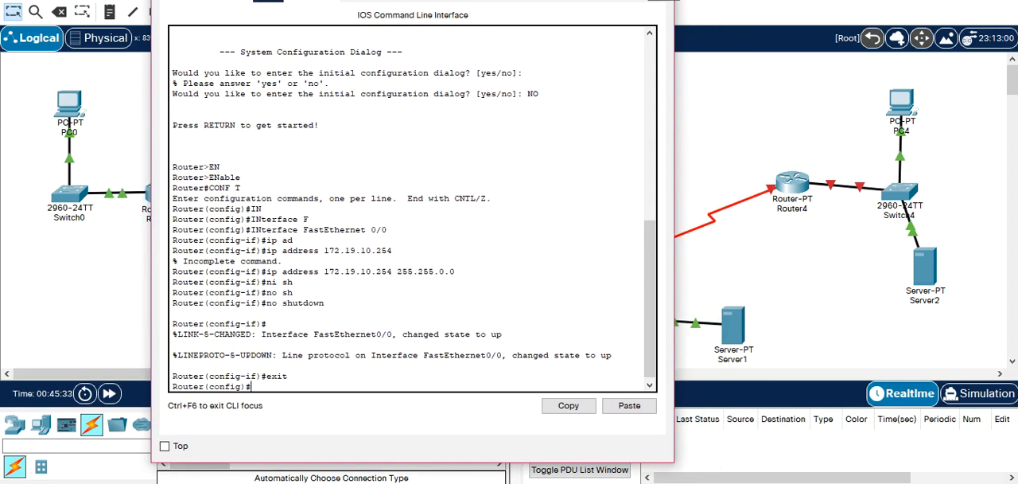
click(660, 4)
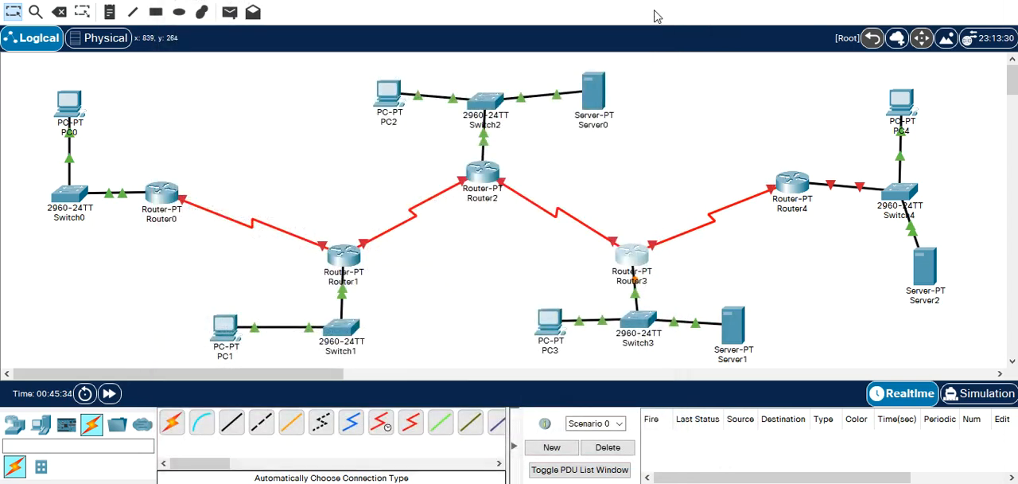
Open PC3's IP configuration and set its static IPv4 address to 172.19.10.1.
click(549, 322)
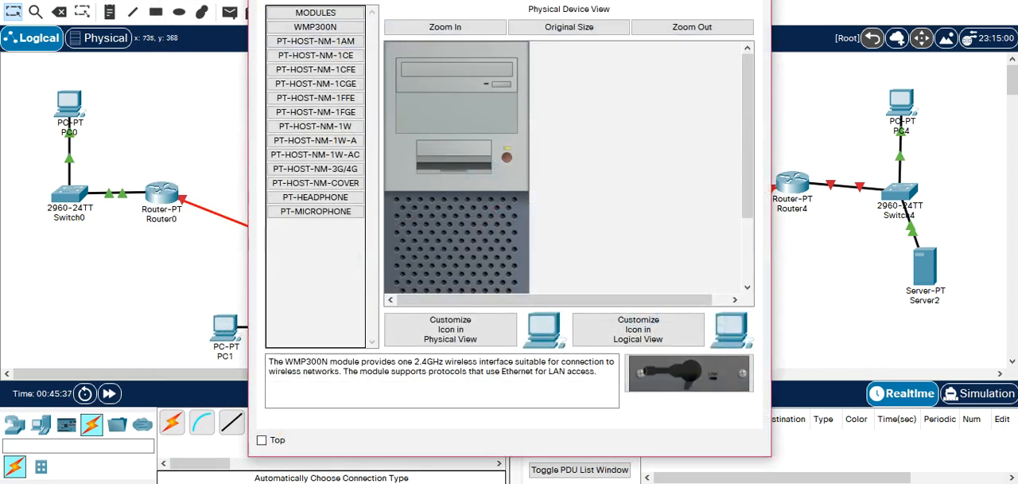
click(381, 4)
click(339, 48)
click(462, 94)
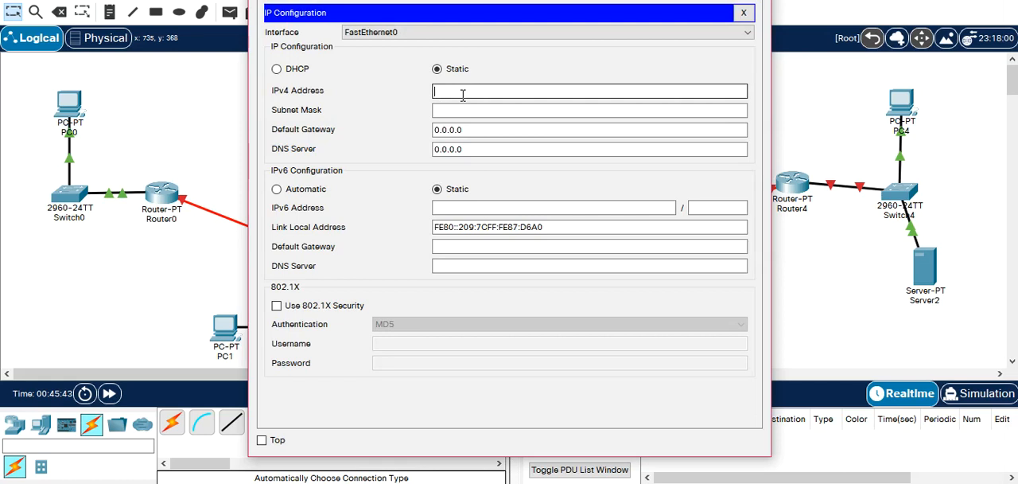
text(172.18.10.1)
key(Left)
key(Left)
key(BackSpace)
text(9)
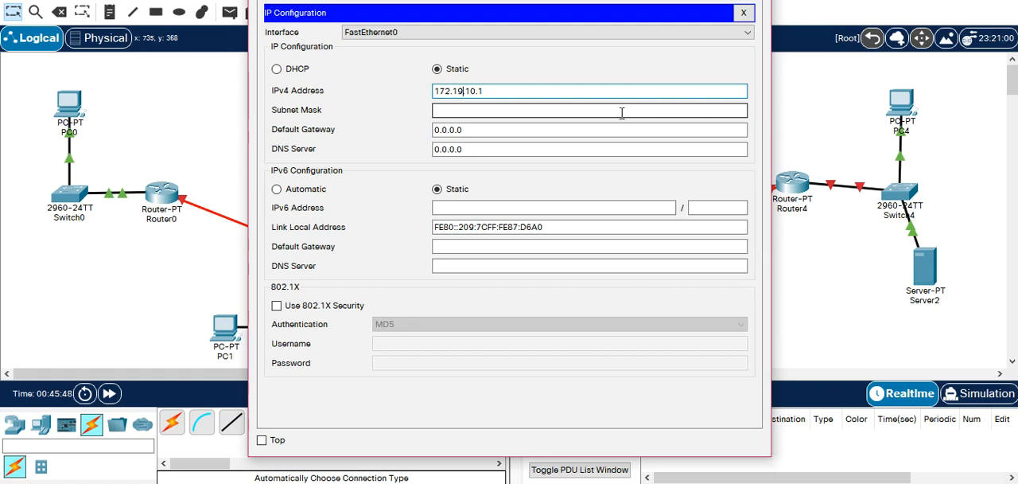
Fill in PC3's default subnet mask and set its default gateway to 172.19.10.254, reusing the copied IPv4 address.
drag(523, 92, 411, 90)
key(ctrl+c)
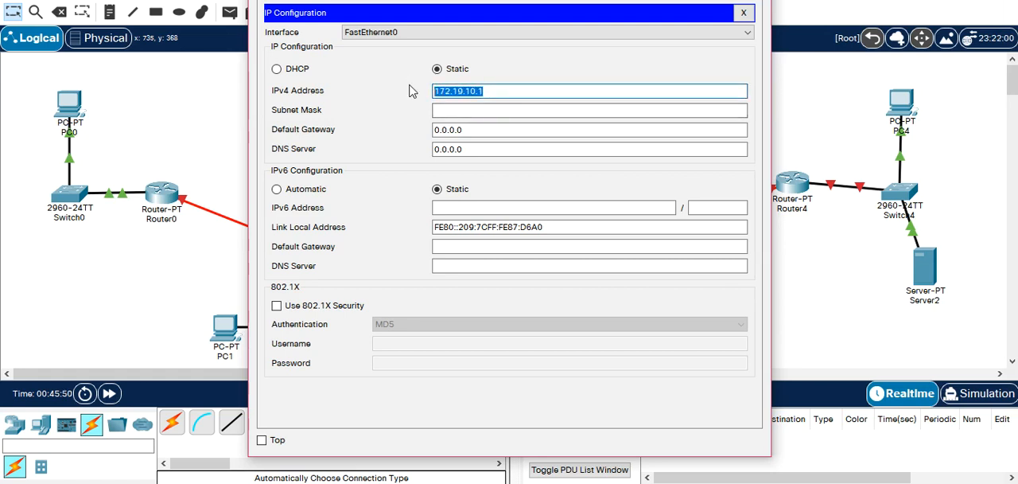
key(Tab)
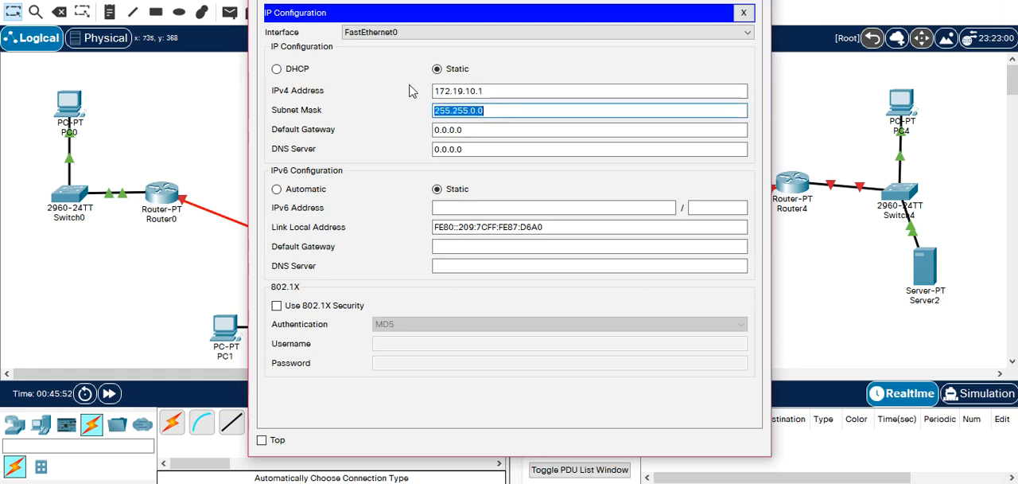
key(Tab)
key(ctrl+v)
key(BackSpace)
text(254)
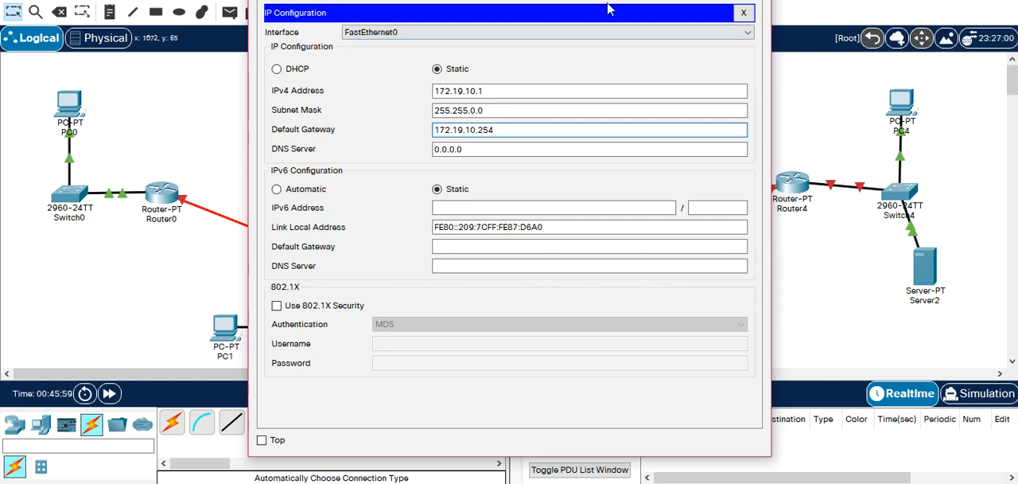
Copy PC3's default gateway address and close its configuration.
drag(609, 9, 542, 16)
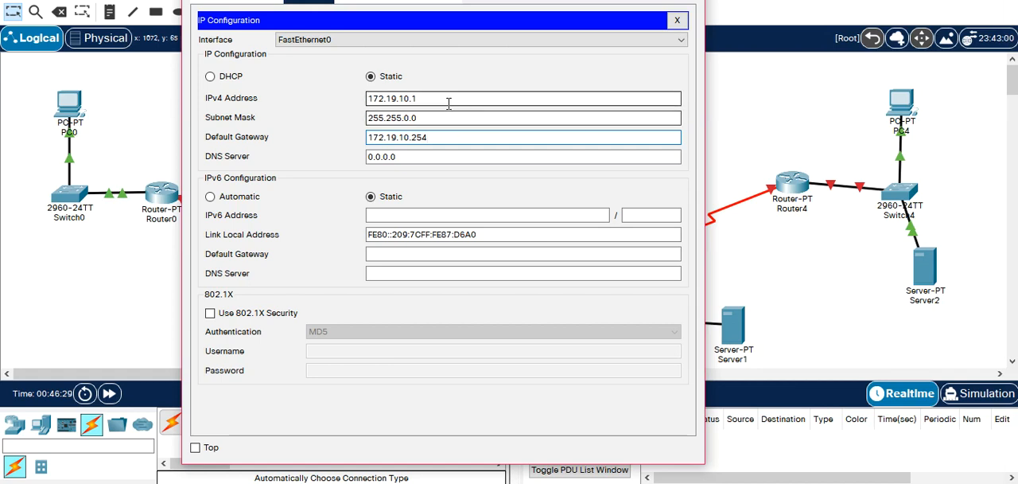
drag(446, 137, 334, 132)
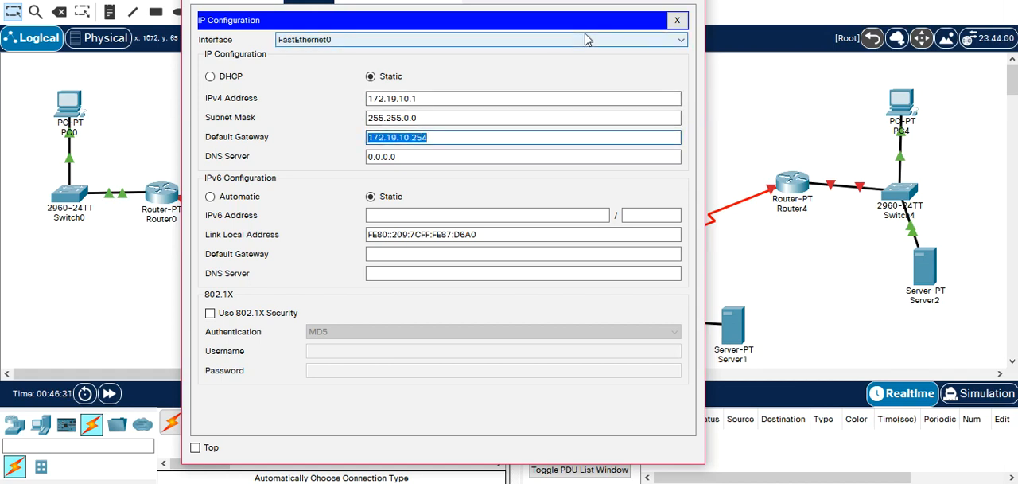
click(677, 20)
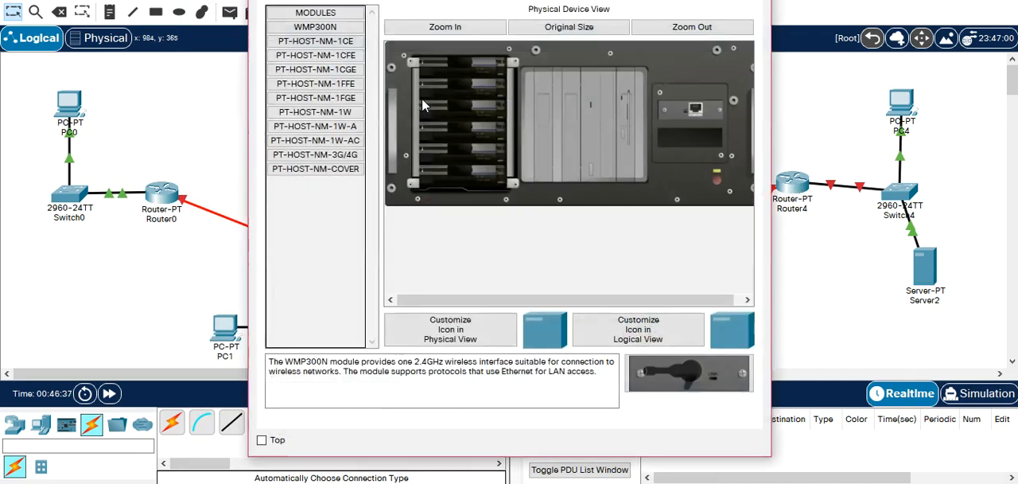
Open Server1's IP configuration and set its static IPv4 address to 172.19.10.2.
click(733, 327)
click(423, 2)
click(313, 48)
click(435, 72)
text(172.19.10.254)
Fill in Server1's default subnet mask, set its default gateway to 172.19.10.254 and close its configuration.
click(704, 89)
click(704, 89)
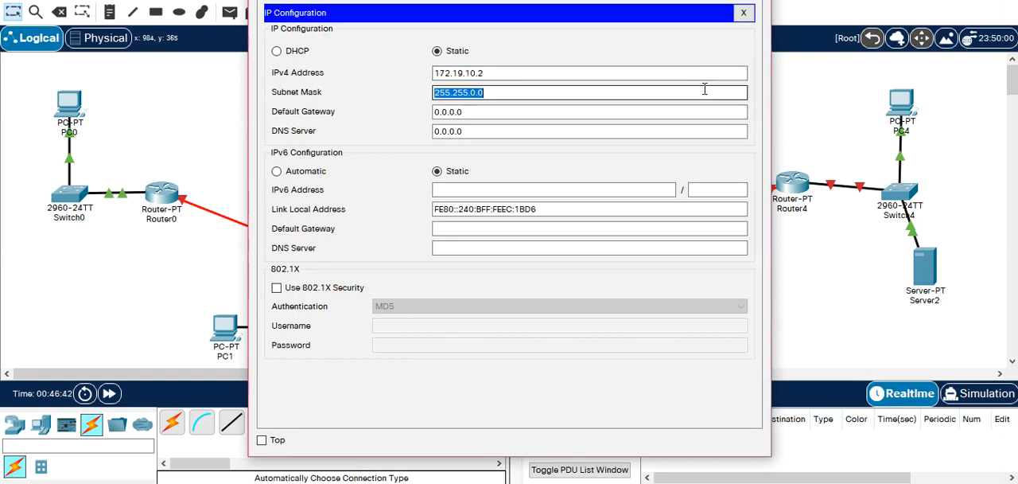
key(Tab)
text(172.19.10.254)
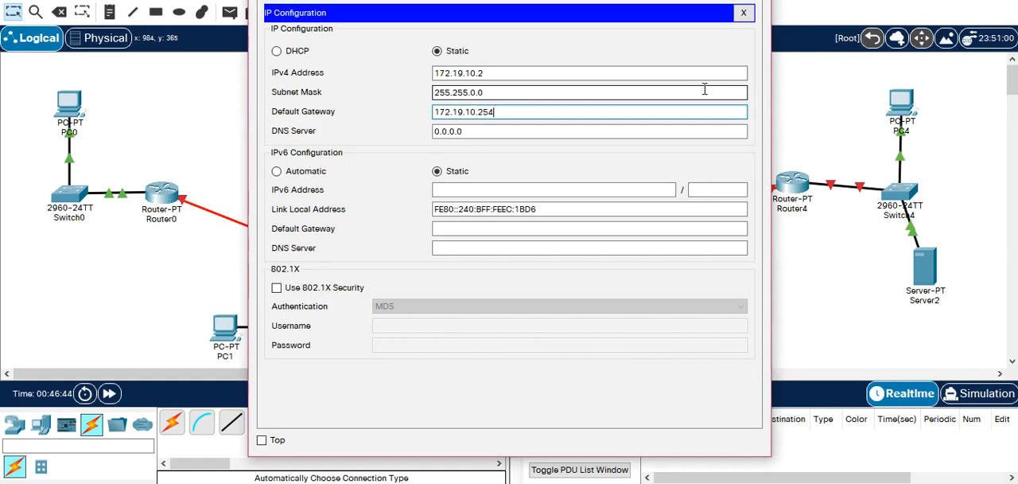
click(743, 12)
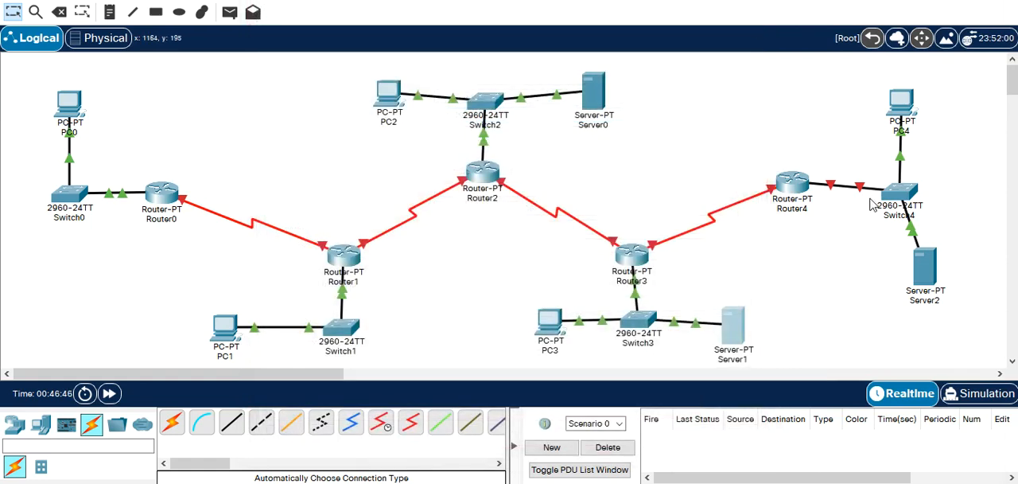
Open Router4's command line and decline the initial configuration dialog.
click(792, 183)
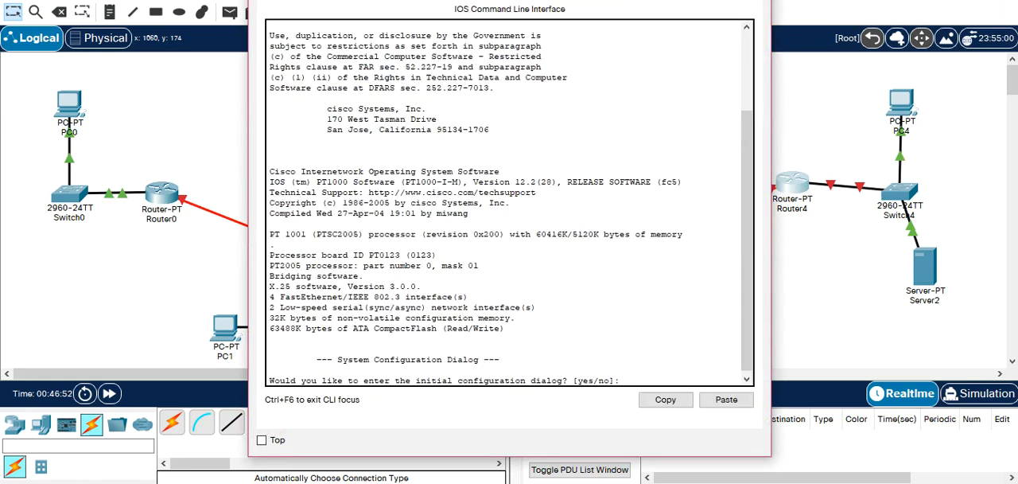
key(Return)
text(no)
key(Return)
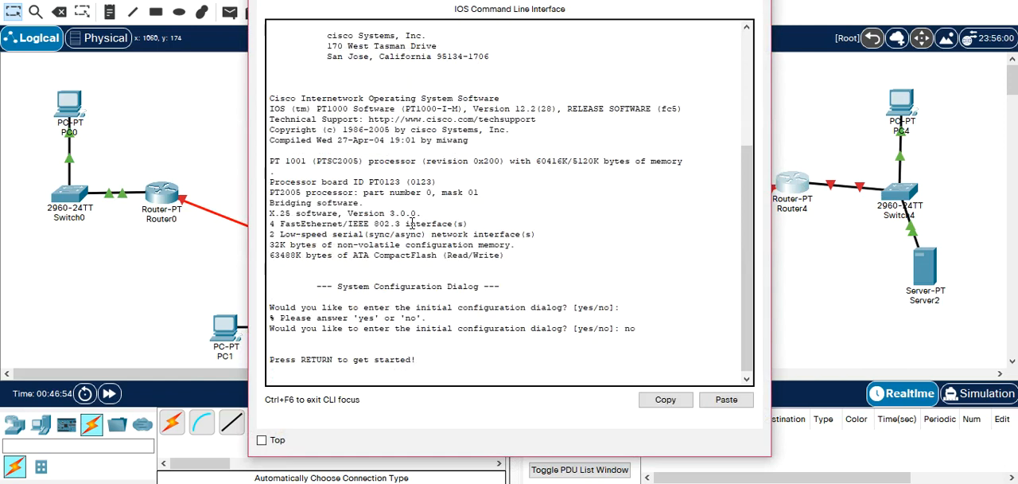
key(Return)
Enter privileged and global configuration mode on Router4 and select interface FastEthernet 0/0.
text(en)
key(Return)
key(Return)
text(conf t)
key(Return)
text(int f)
key(Tab)
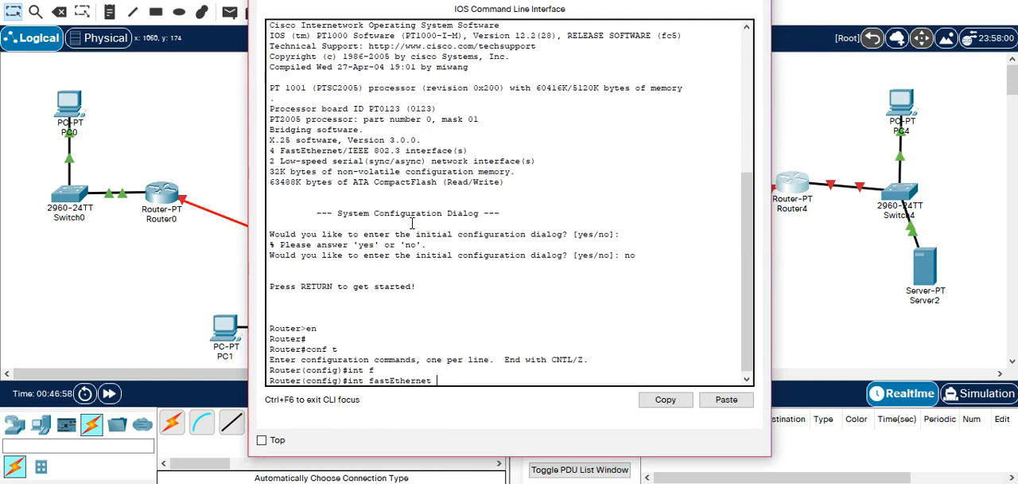
text(0/0)
key(Return)
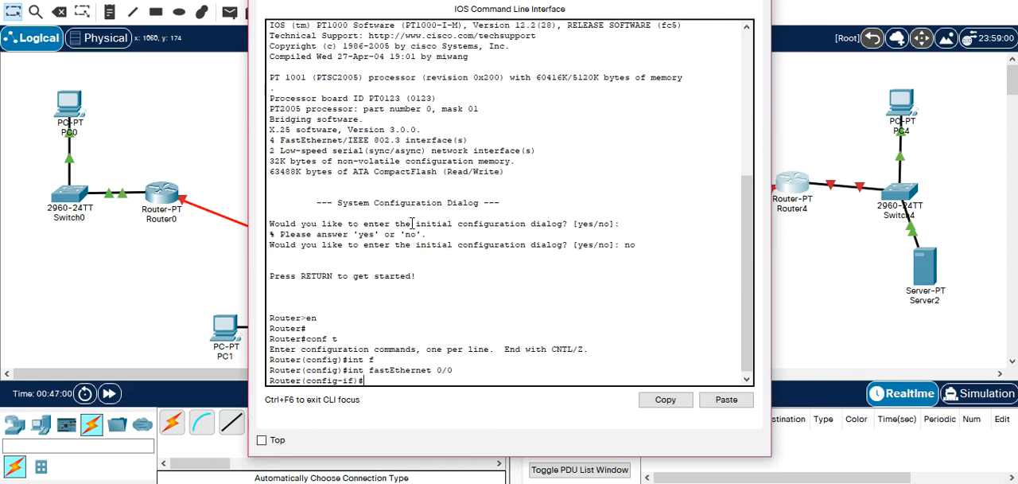
Assign IP address 172.20.10.254 with subnet mask 255.255.0.0 to Router4's FastEthernet 0/0 interface.
text(ip ad)
key(Tab)
text(1)
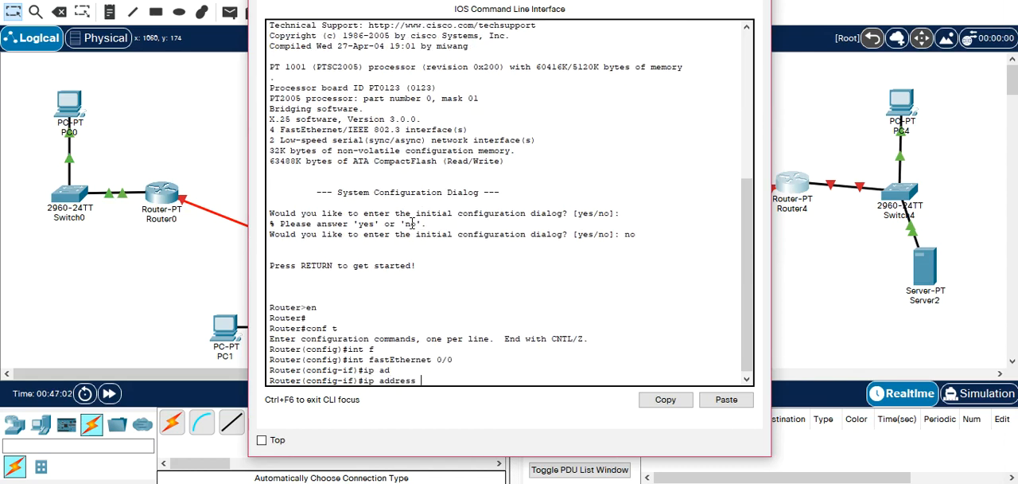
text(72.20.10.254 255.255.0.0)
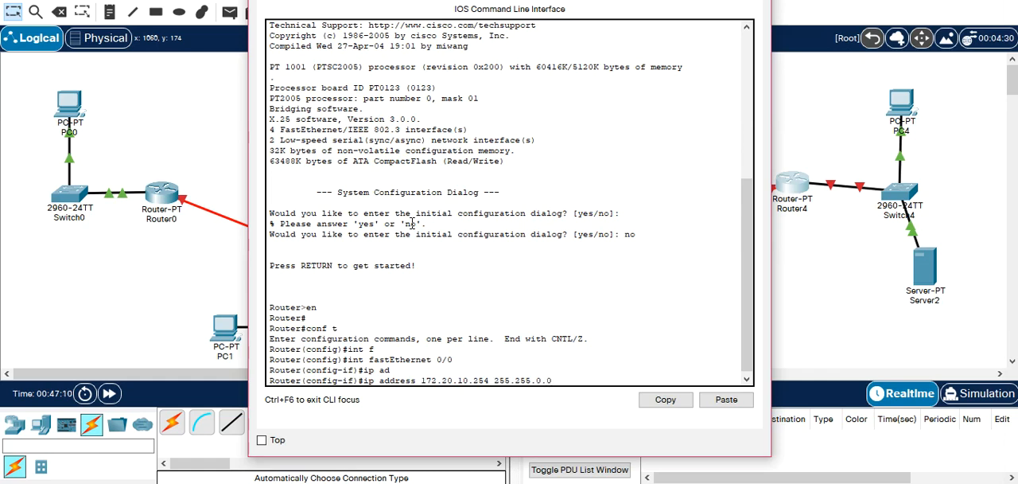
key(Return)
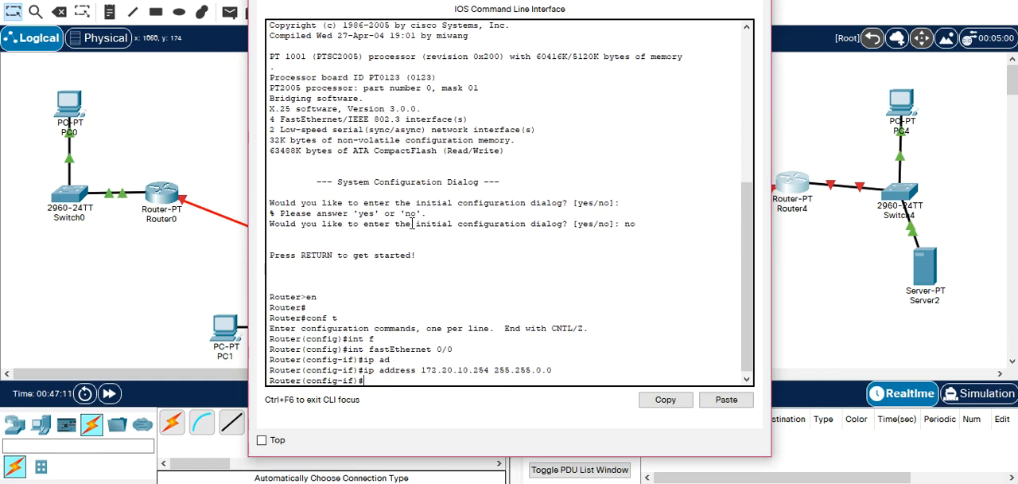
Enable Router4's FastEthernet 0/0 interface with no shutdown, exit interface configuration and close the router's window.
text(no sh)
key(Tab)
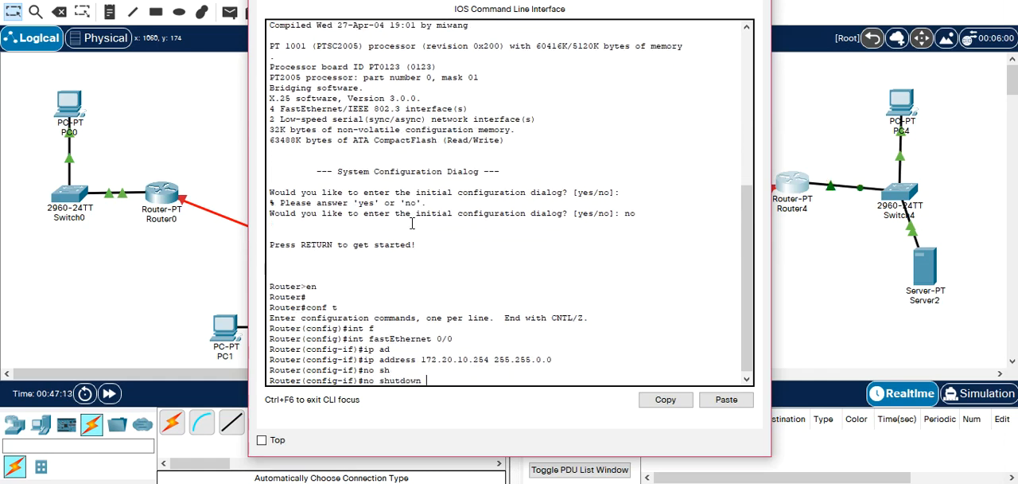
key(Return)
text(exit)
key(Return)
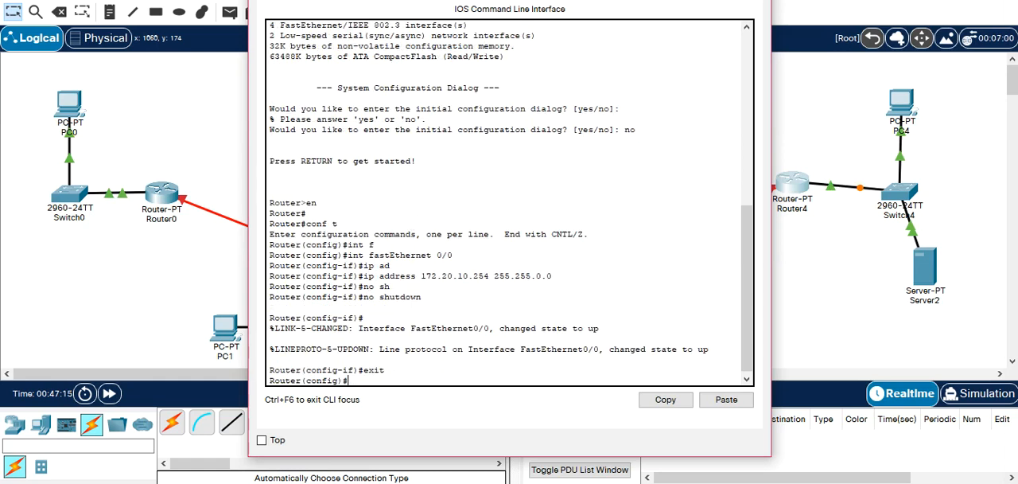
click(753, 1)
Open PC4's IP configuration and set its static IPv4 address to 172.20.10.1.
click(902, 104)
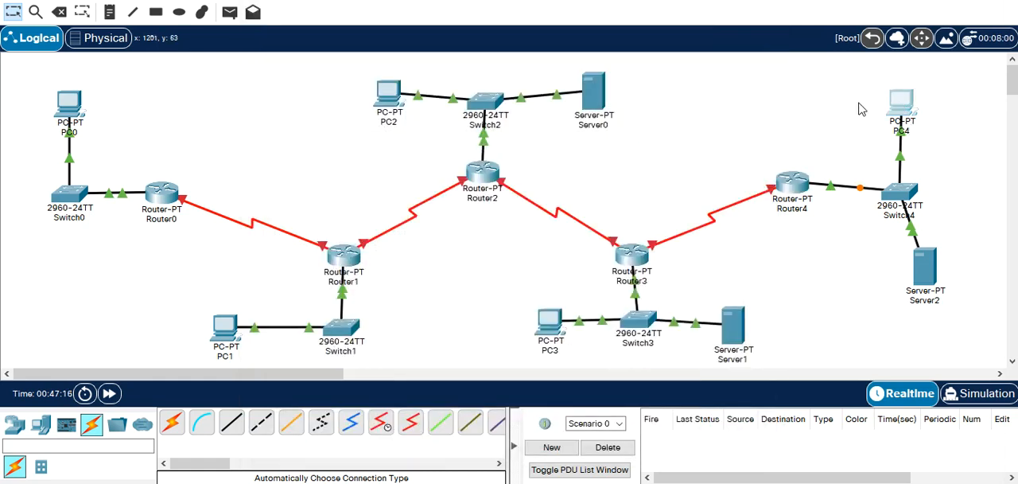
click(396, 2)
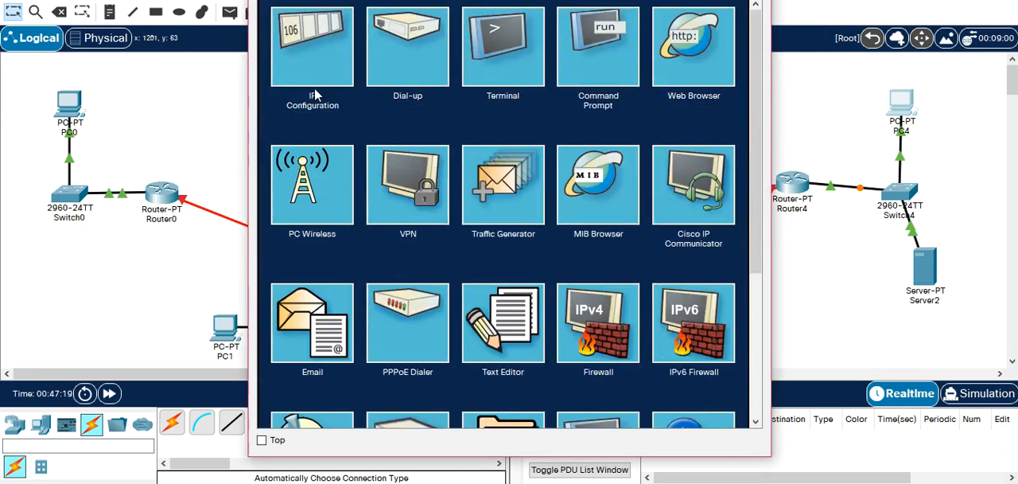
click(348, 68)
click(434, 91)
text(172.16.10.254)
key(Left)
key(Left)
key(BackSpace)
key(BackSpace)
text(éà)
key(BackSpace)
key(BackSpace)
text(20)
key(BackSpace)
key(BackSpace)
key(BackSpace)
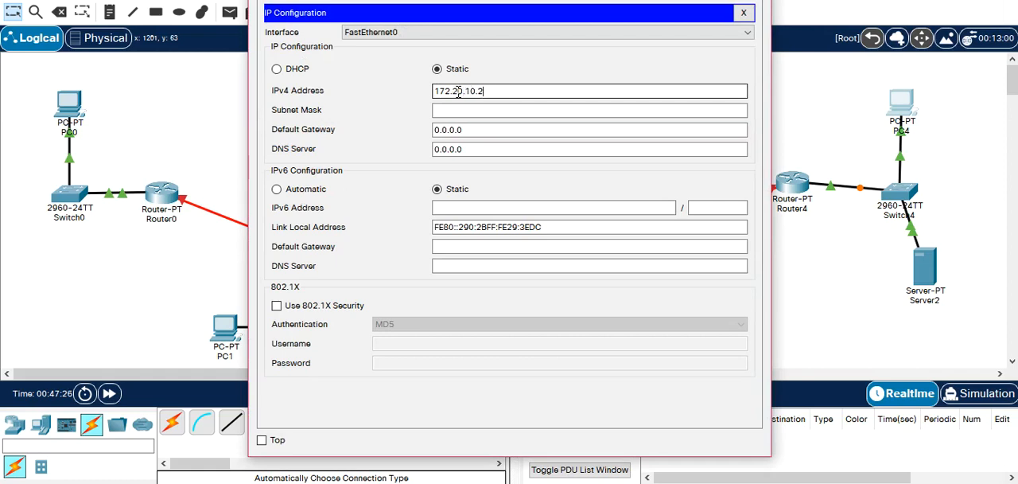
text(1)
Copy PC4's address, fill in its default subnet mask, set the default gateway to 172.20.10.254 and close its configuration.
drag(502, 90, 409, 93)
key(ctrl+c)
key(Tab)
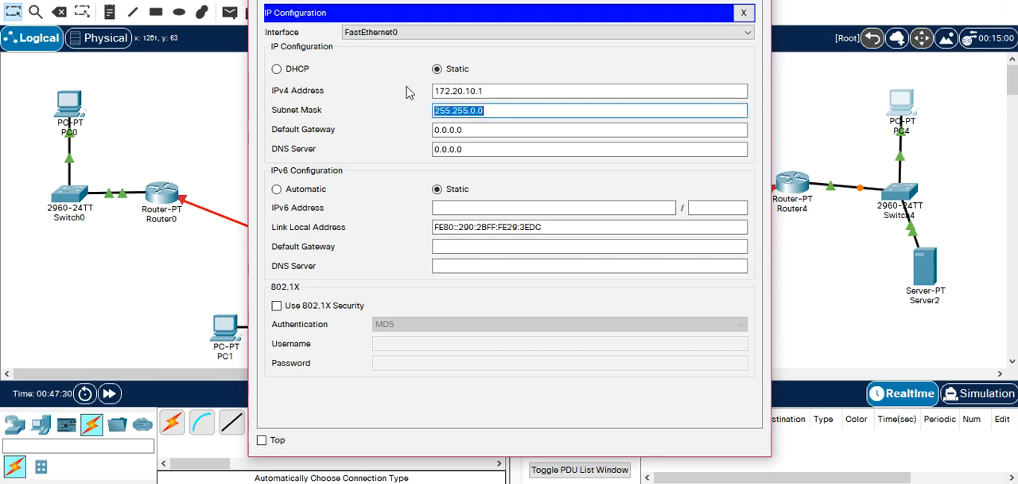
key(Tab)
key(ctrl+v)
key(BackSpace)
text(254)
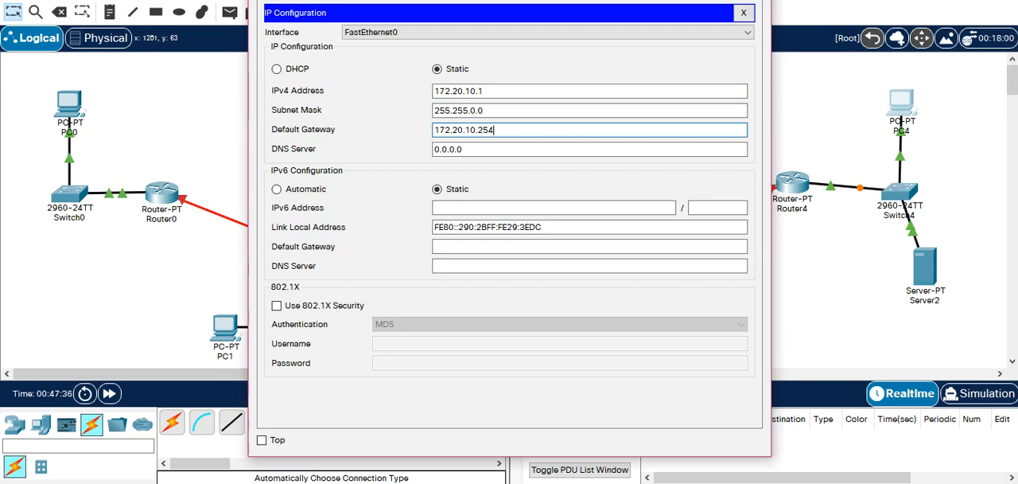
click(756, 0)
Open Server2's IP configuration and set its static IPv4 address to 172.20.10.2.
click(925, 292)
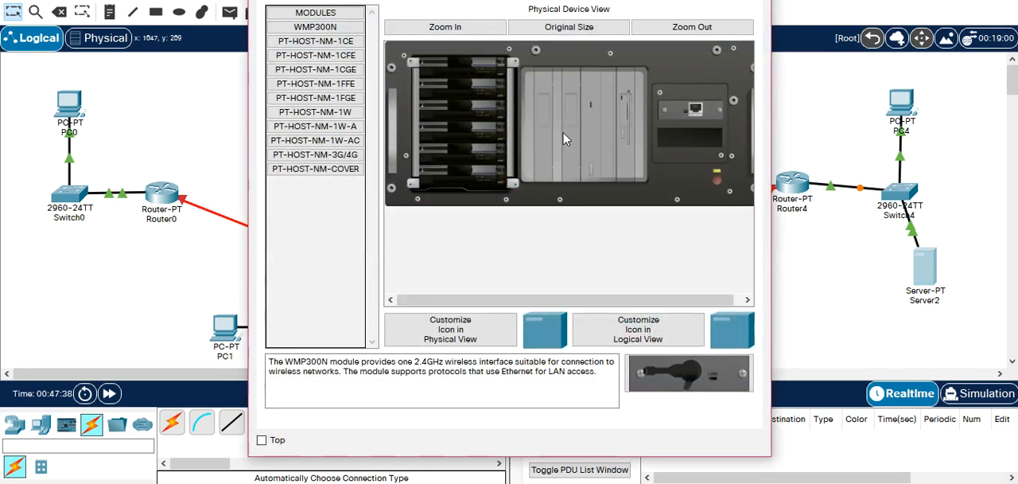
click(434, 0)
click(329, 31)
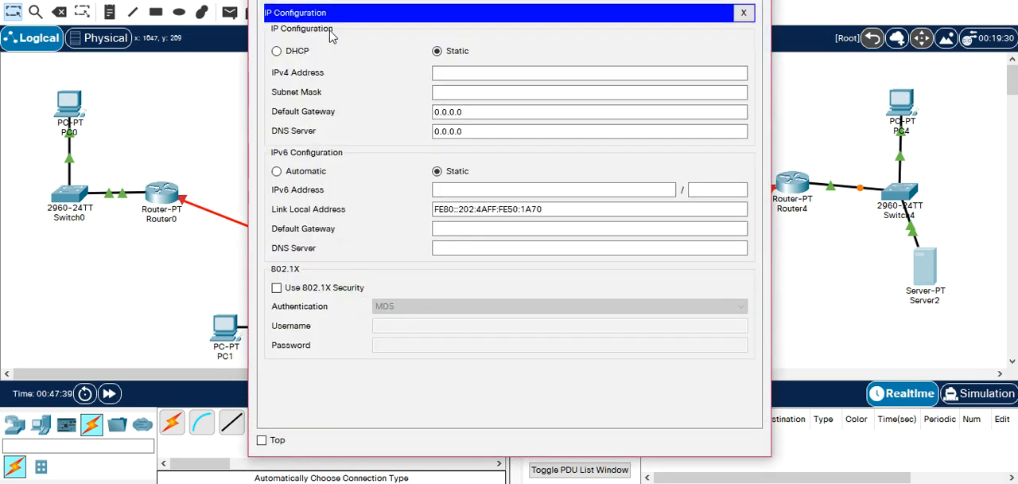
click(541, 76)
text(172.20.10.1)
key(BackSpace)
Fill in Server2's default subnet mask, set its default gateway to 172.20.10.254 and close its configuration.
key(Tab)
key(Tab)
text(172.20.10.)
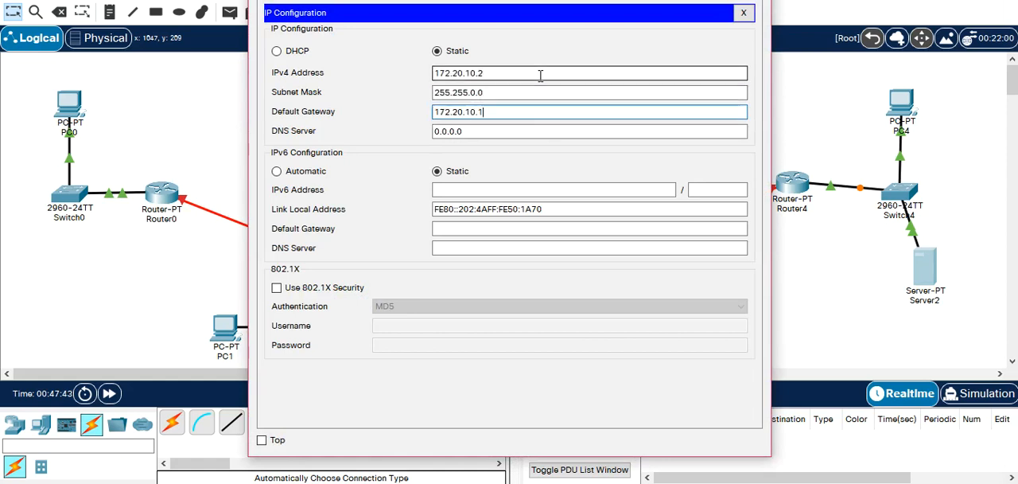
text(254)
key(Escape)
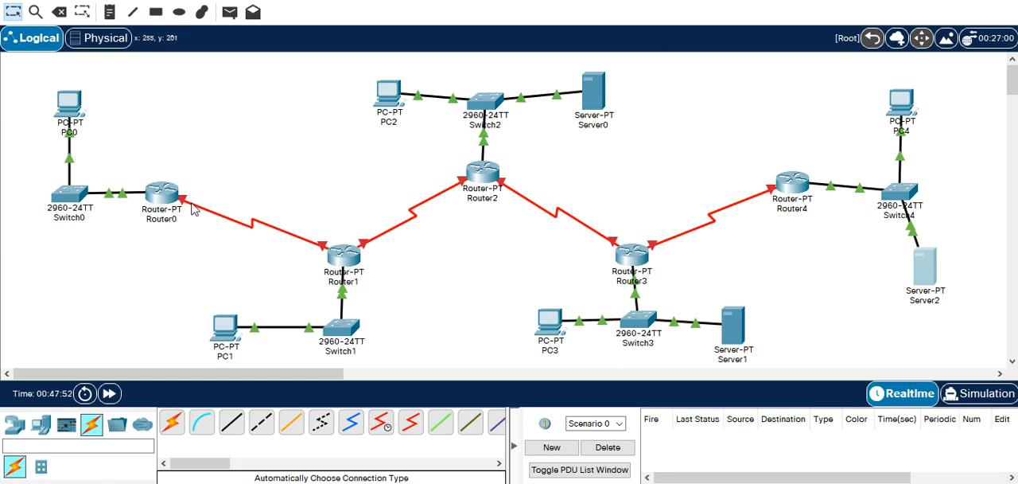
Open Router0's Serial2/0 interface settings and enter 192.168.1.1 as its IPv4 address.
mouse_move(193, 209)
click(162, 199)
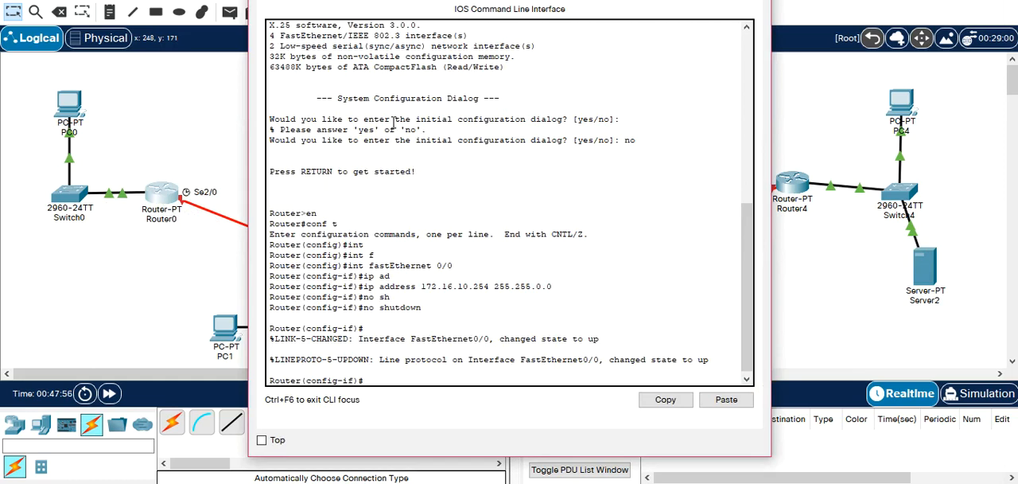
click(312, 0)
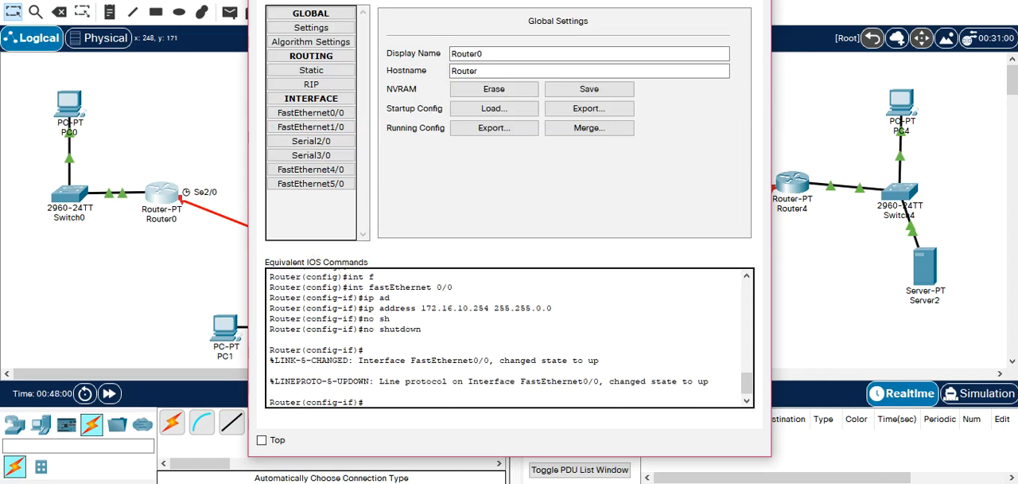
click(326, 142)
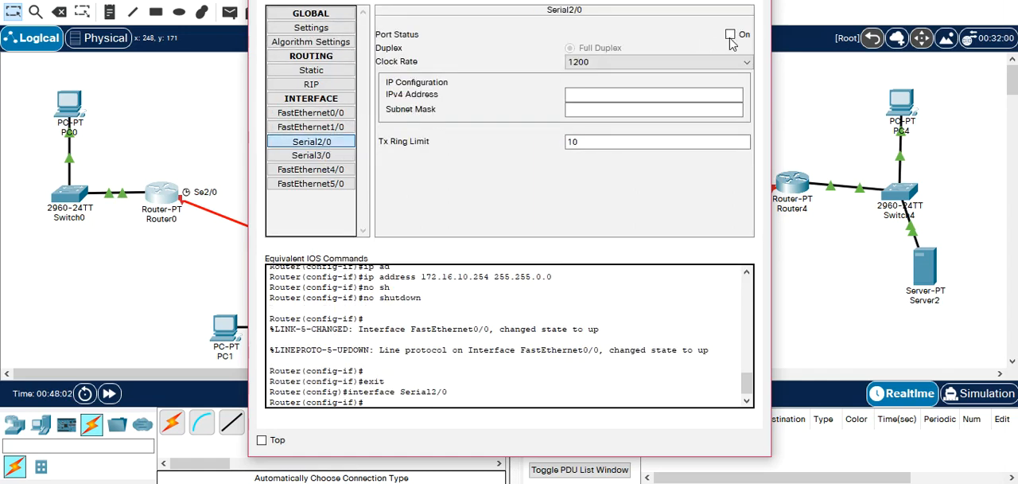
click(634, 98)
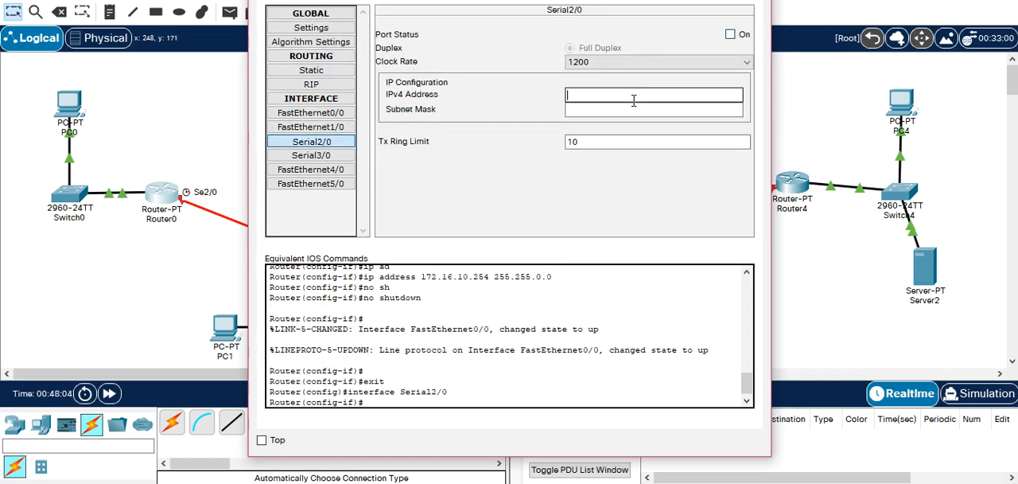
text(192.168.1.1)
Set the subnet mask of Router0's Serial2/0 interface to 255.255.255.252.
key(Tab)
key(Right)
key(BackSpace)
text(é(é)
key(BackSpace)
text(252)
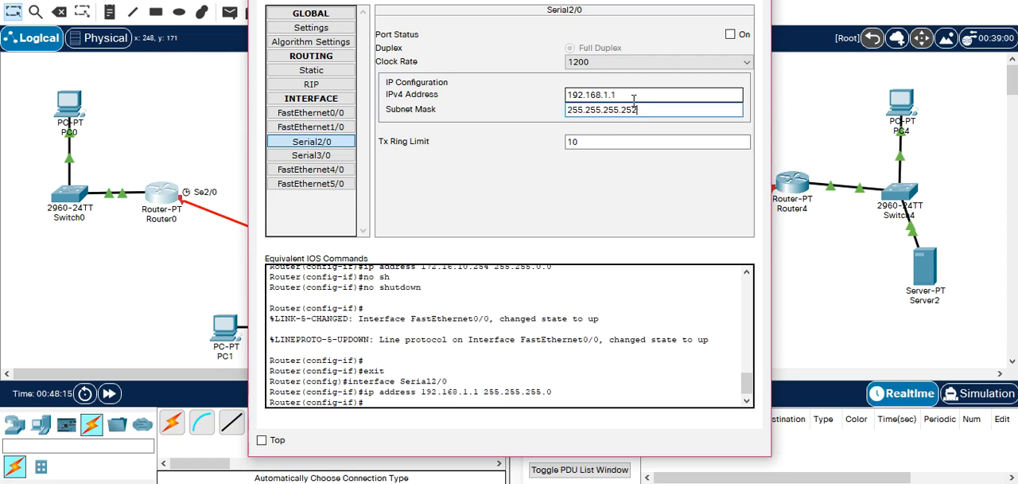
key(Return)
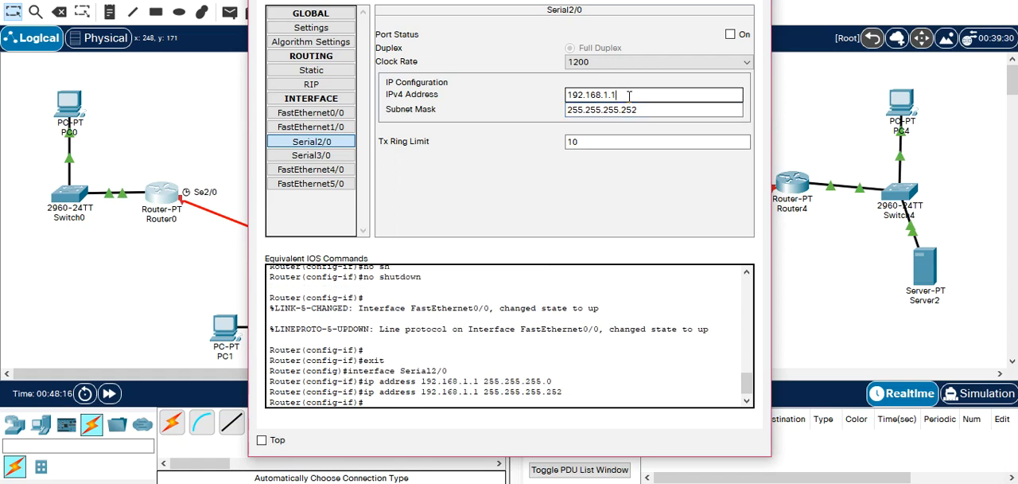
Turn on Router0's Serial2/0 port, copy its IPv4 address and close the router's window.
click(733, 39)
drag(649, 95, 493, 98)
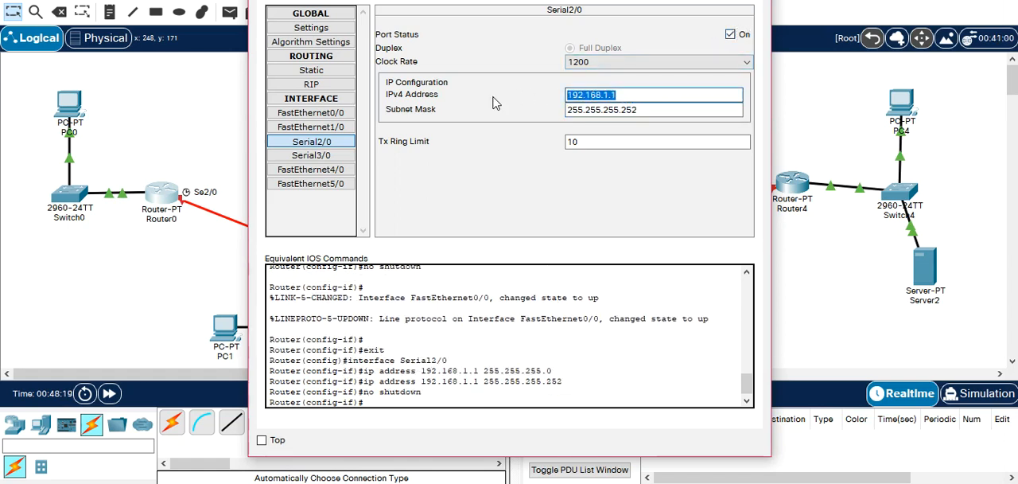
click(753, 1)
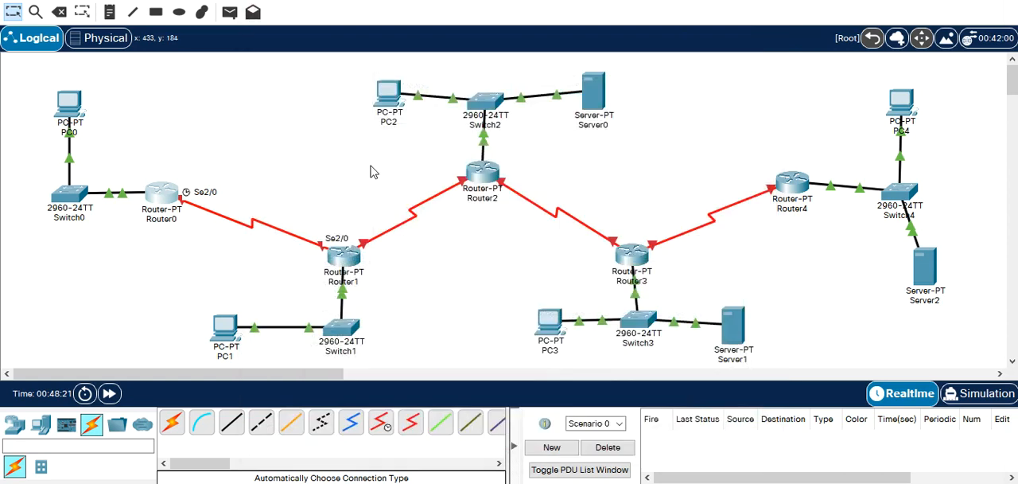
Open Router1's Serial2/0 interface settings and turn the port on.
click(343, 256)
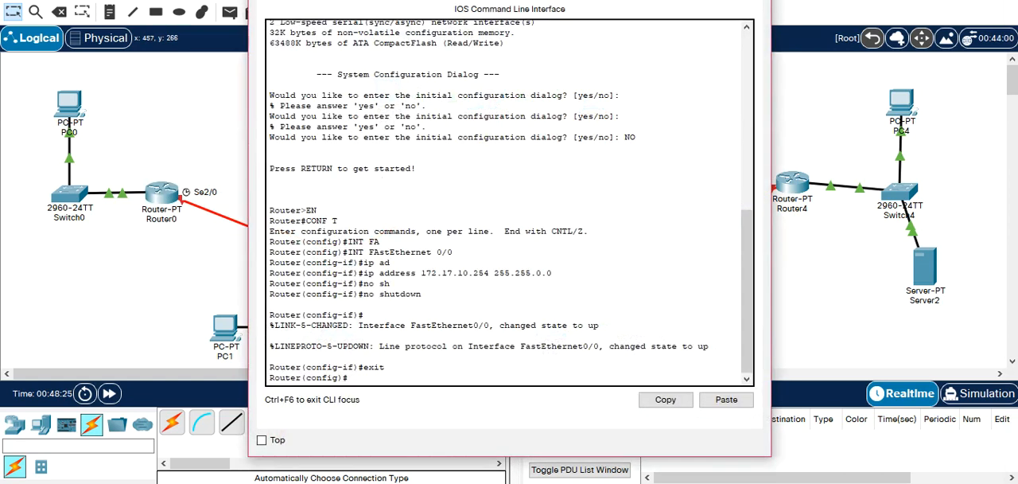
click(434, 1)
click(338, 147)
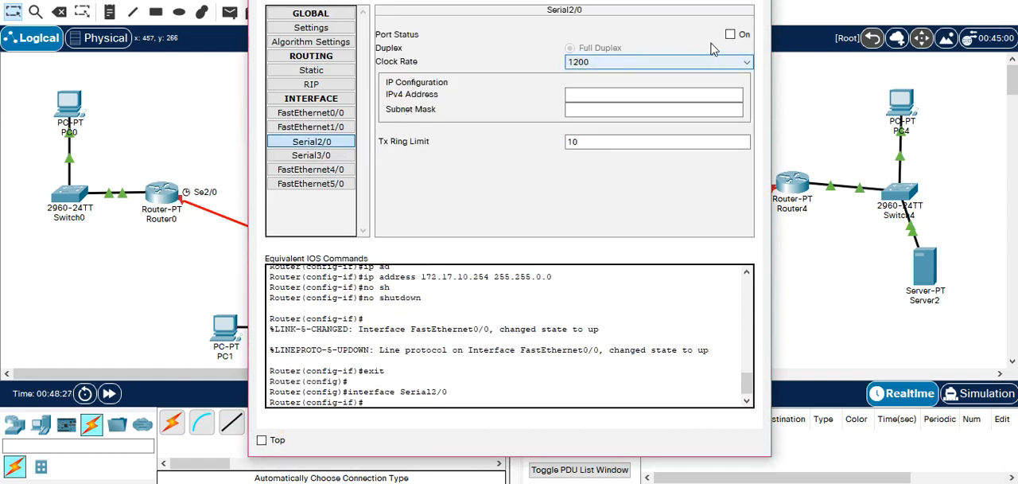
click(730, 34)
Set Router1's Serial2/0 interface to IPv4 address 192.168.1.2 with subnet mask 255.255.255.252.
click(654, 94)
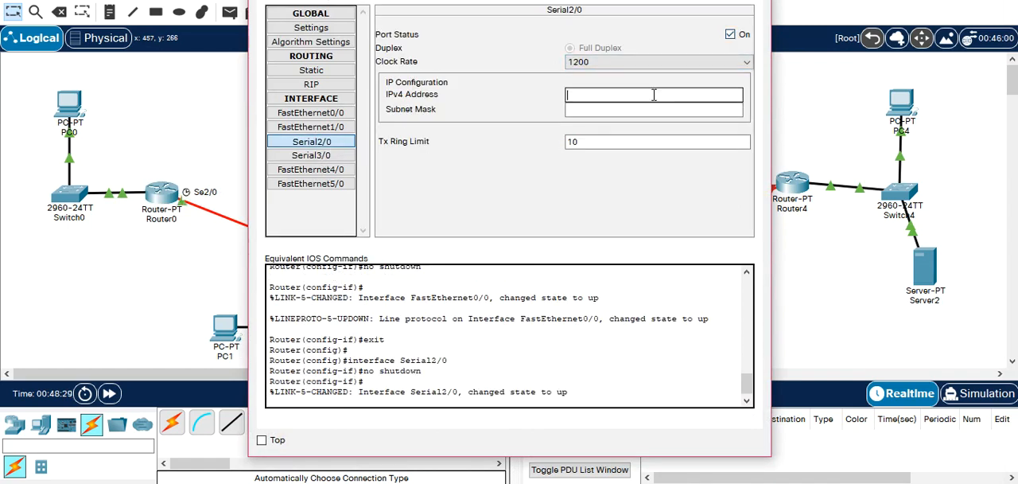
text(192.168.1.1)
key(BackSpace)
key(Tab)
key(End)
key(BackSpace)
text(252)
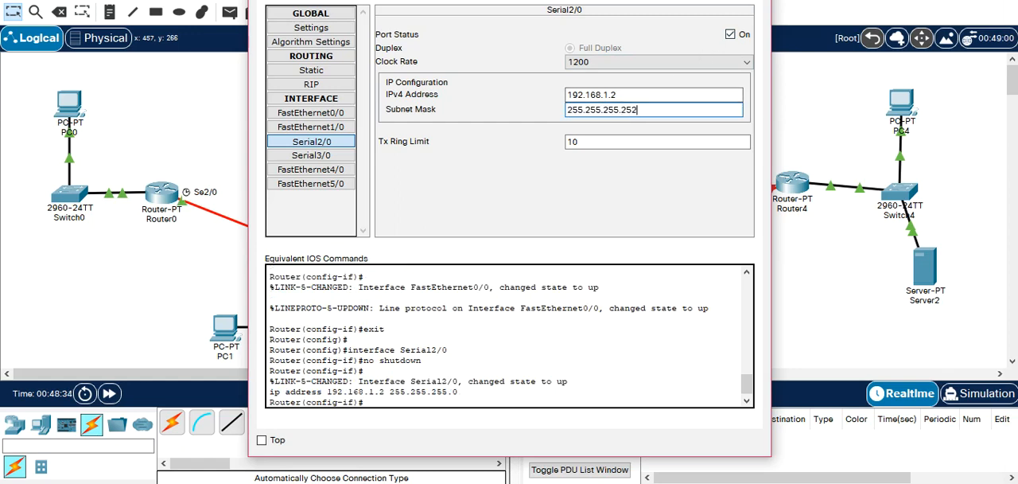
In Router1's command line, exit the Serial2/0 interface configuration and select interface Serial 3/0.
click(366, 0)
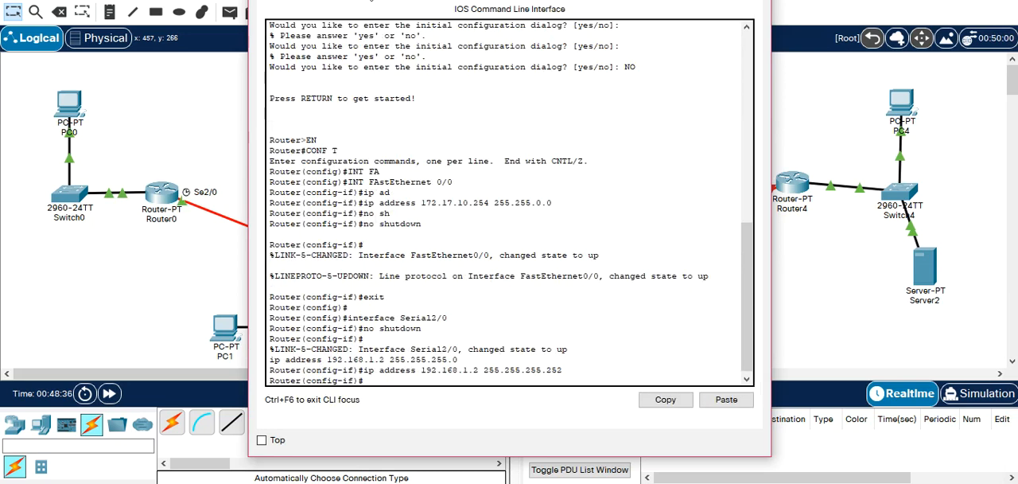
text(EXIT)
key(Return)
key(Return)
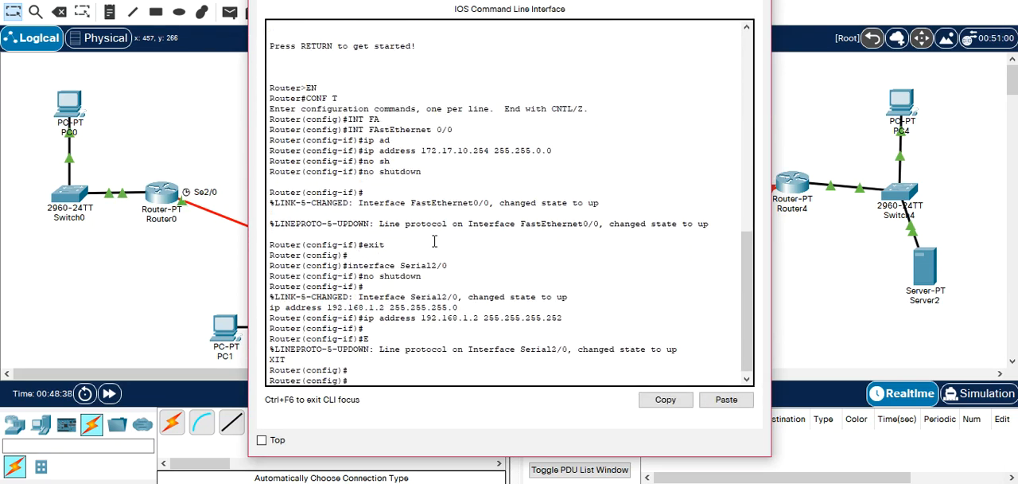
text(INN)
key(Tab)
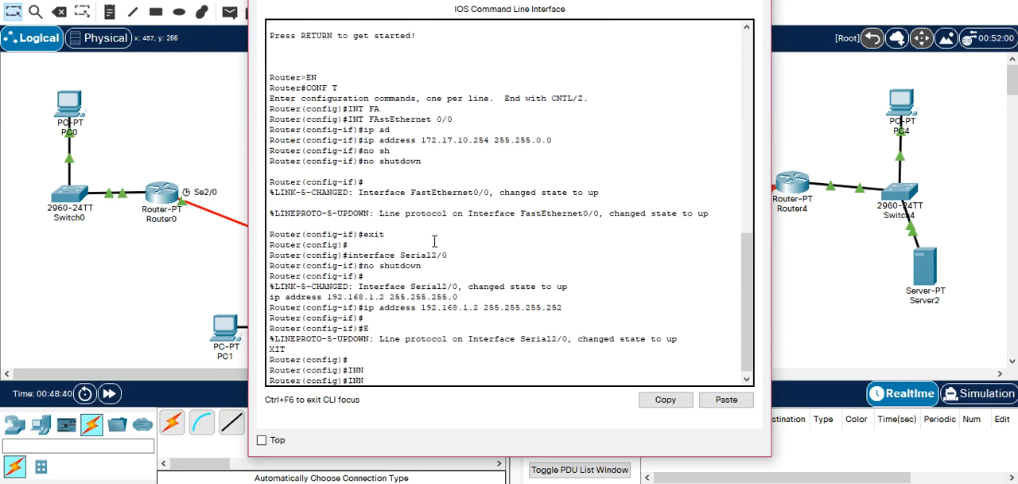
key(Tab)
text(S)
key(Tab)
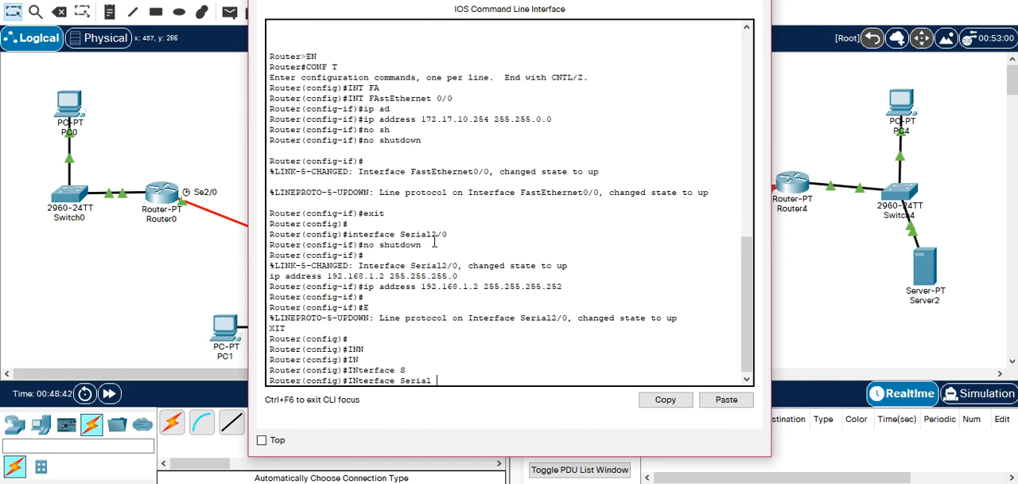
key(Return)
Assign IP address 192.168.2.1 with subnet mask 255.255.255.252 to Router1's Serial 3/0 interface.
text(IP AD)
key(Tab)
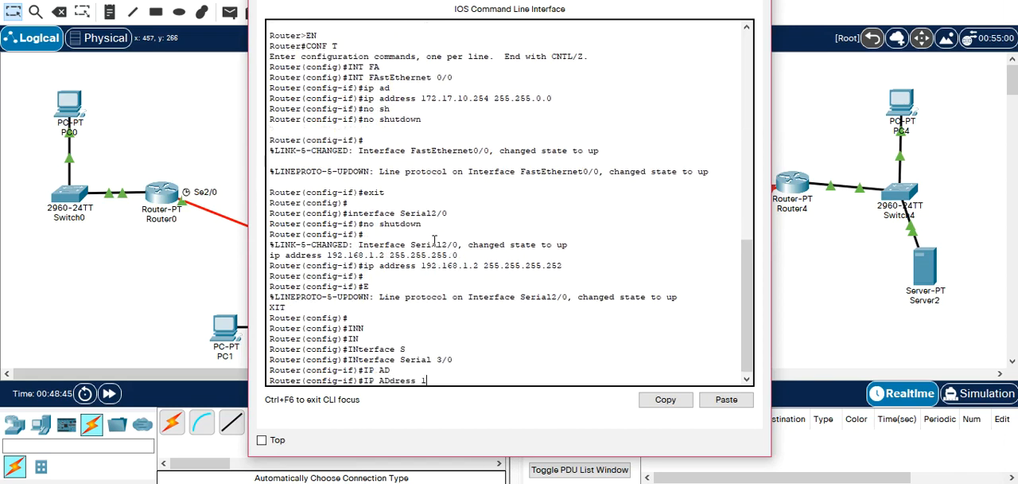
text(192.168.2.1 255.255.255.252)
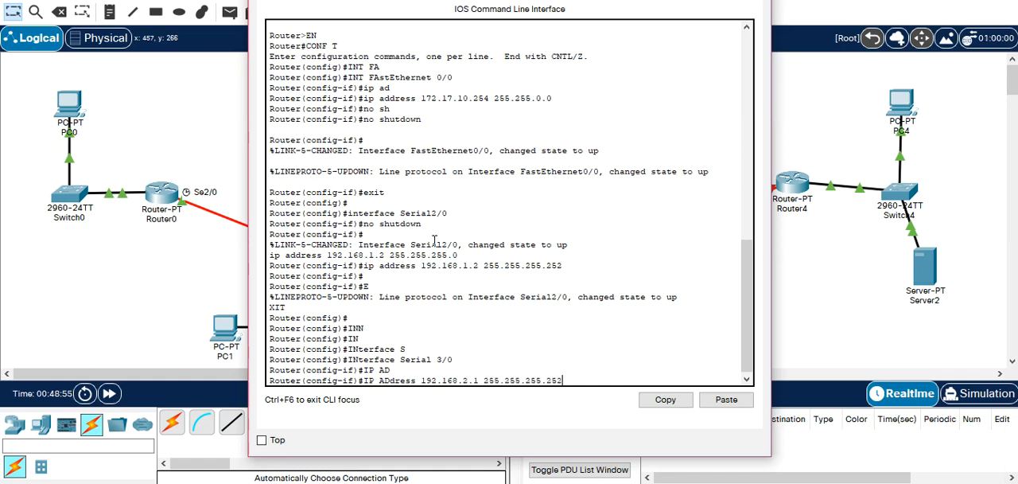
key(Return)
Enable Router1's Serial 3/0 interface with no shutdown, exit interface configuration and close the router's window.
text(NO SH)
key(Tab)
key(Return)
text(EXIT)
key(Return)
click(754, 1)
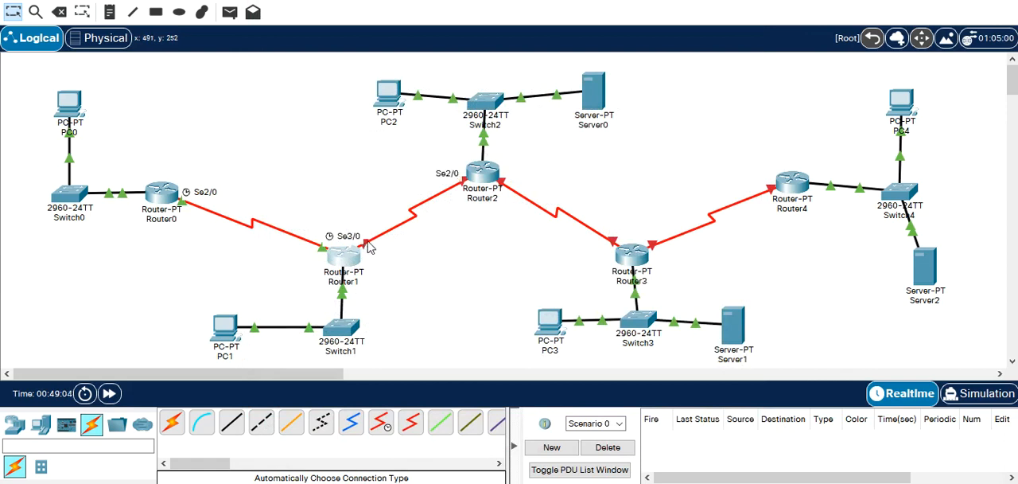
Open Router2's command line and select interface Serial 2/0.
click(482, 175)
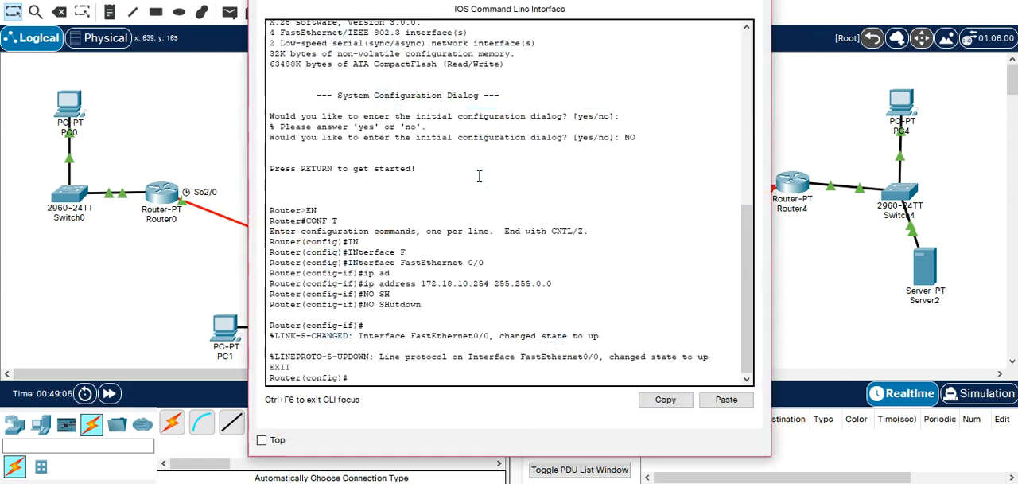
text(IN)
key(Tab)
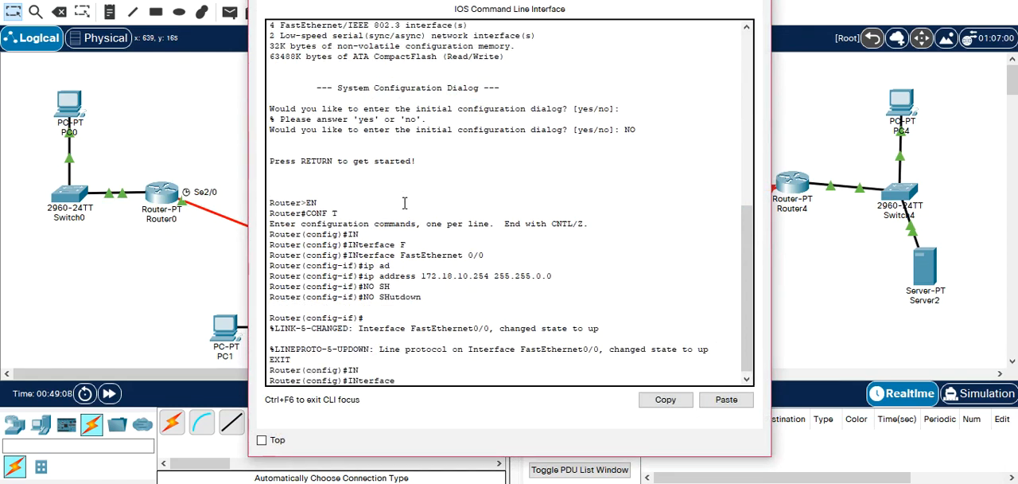
text(S)
key(Tab)
text(2/0)
key(Return)
Assign IP address 192.168.2.2 with subnet mask 255.255.255.252 to Router2's Serial 2/0 interface.
text(ip ad)
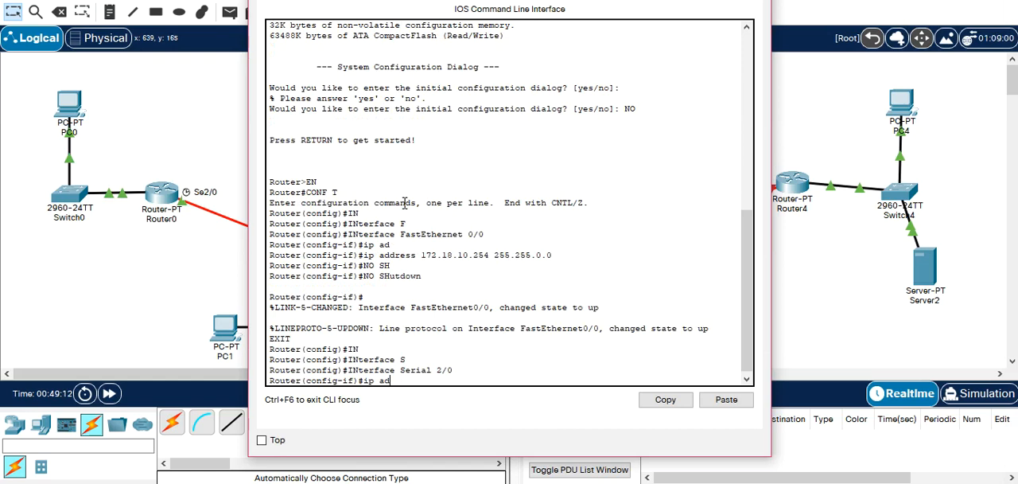
key(Tab)
text(192.168.2.2 )
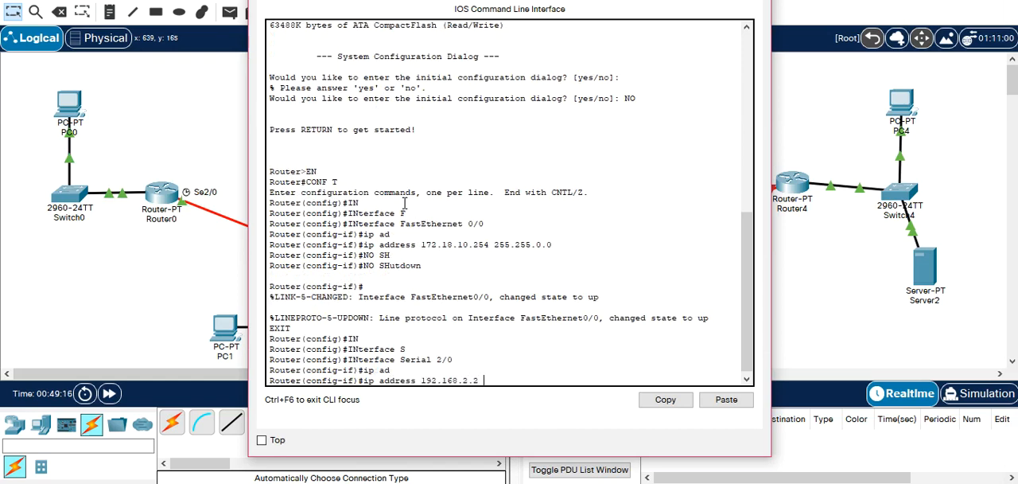
text(255.255)
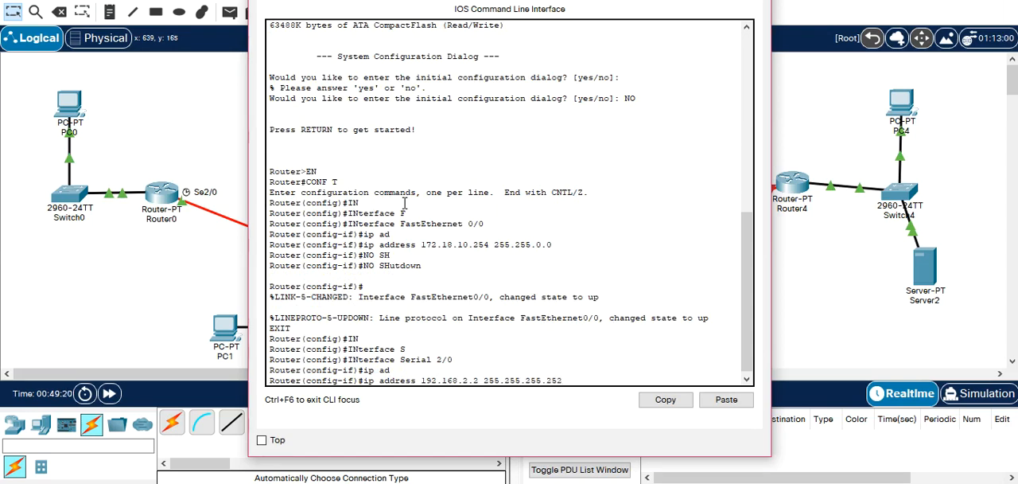
text(.255.2)
key(Return)
Enable Router2's Serial 2/0 interface with no shutdown and exit its interface configuration.
text(NO SH)
key(Tab)
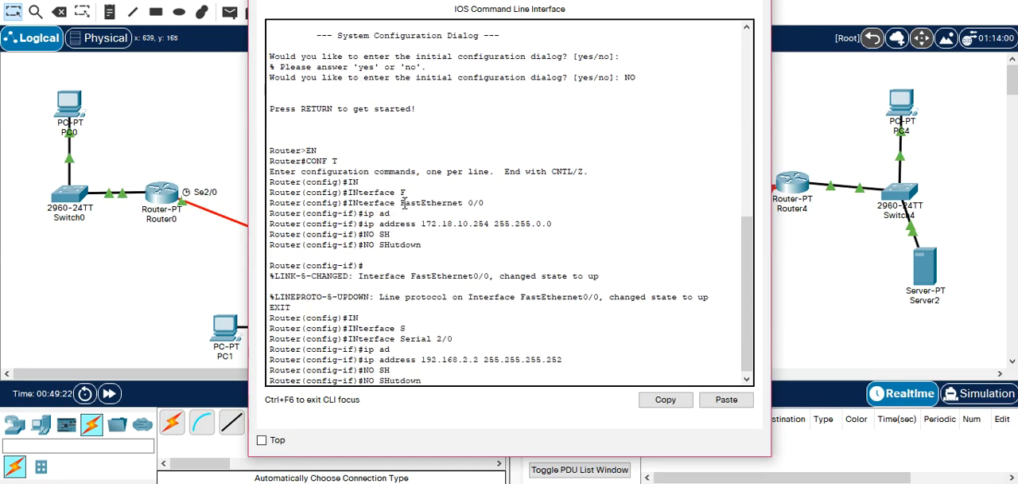
key(Return)
key(Return)
text(EXIT)
key(Return)
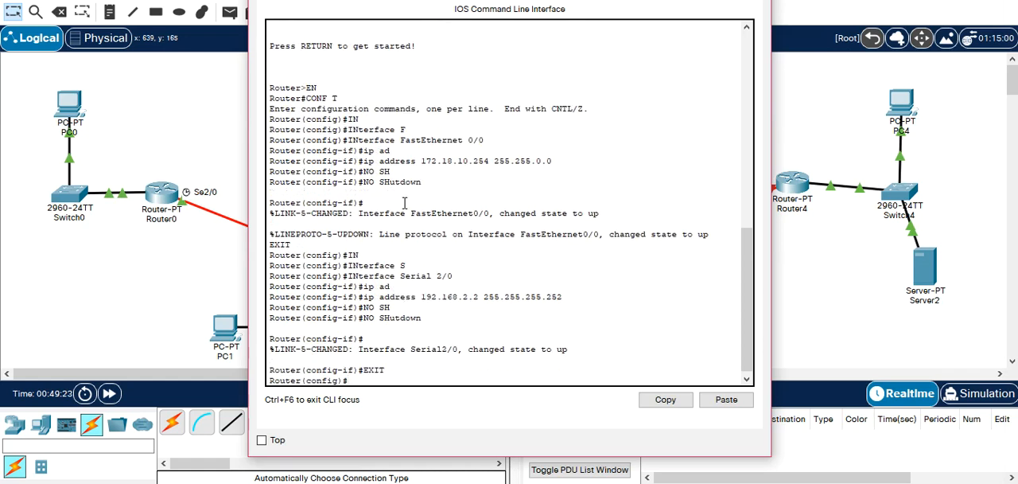
Move Router2's window aside to check the topology, and select interface Serial 3/0 in its command line.
drag(628, 1, 284, 47)
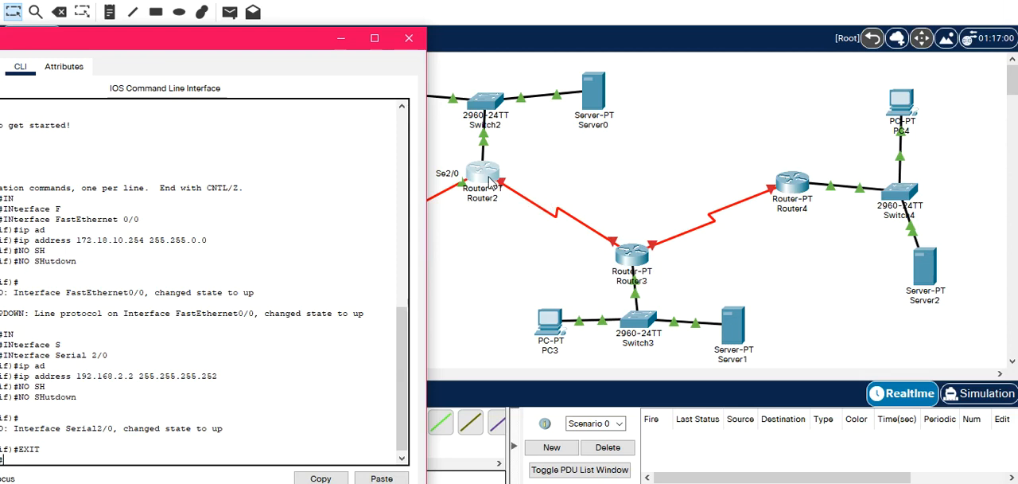
drag(228, 41, 237, 44)
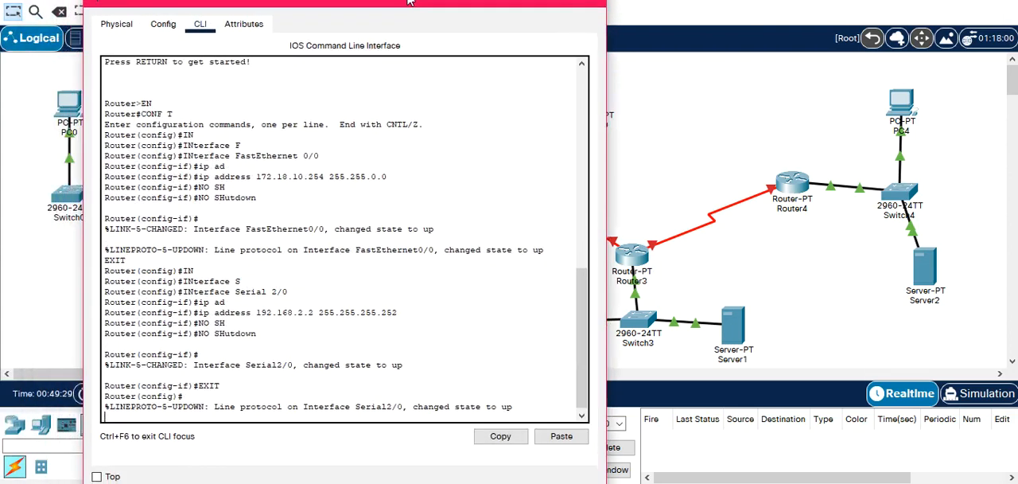
text(IN)
key(Tab)
text(S)
key(Tab)
text(3/0)
key(Return)
Assign IP address 192.168.3.1 with subnet mask 255.255.255.252 to Router2's Serial 3/0 interface.
text(ip ad)
key(Tab)
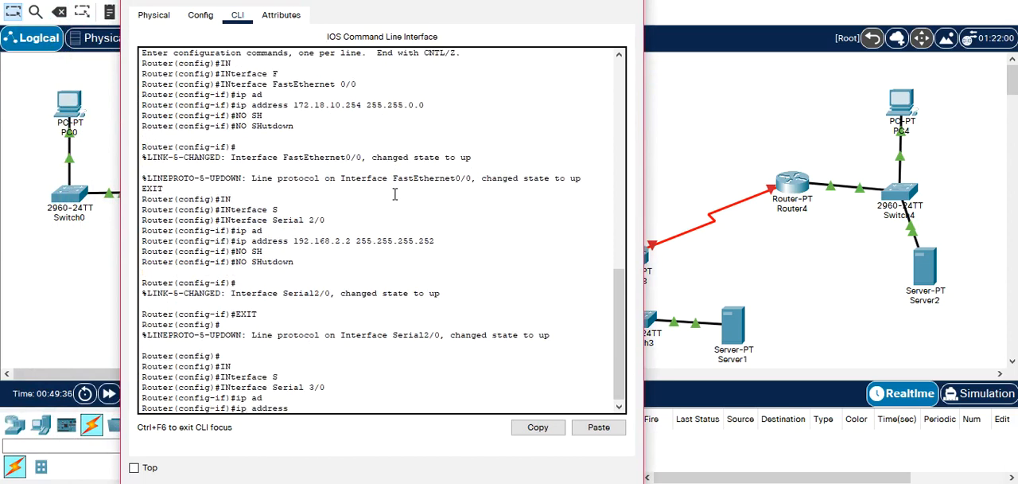
text(192.168.3.1 255.255.255.252)
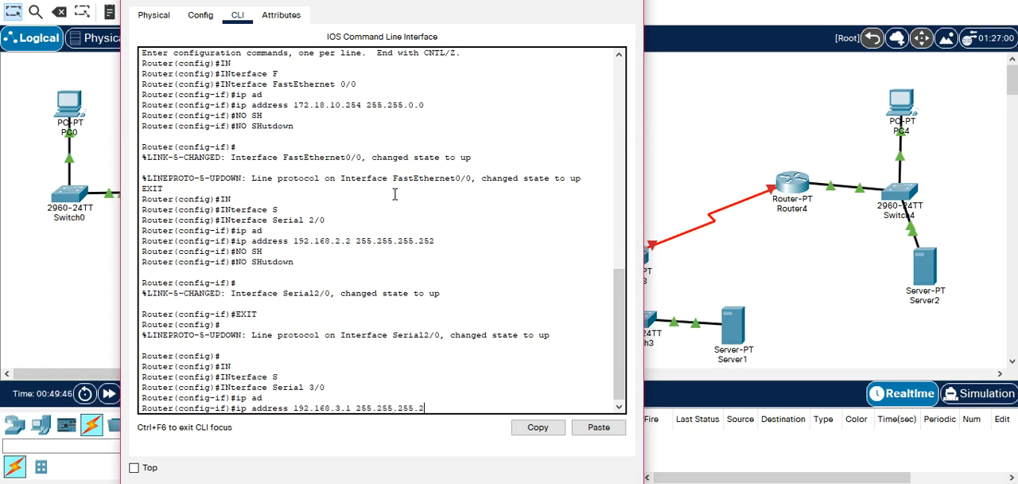
key(Return)
Enable Router2's Serial 3/0 interface with no shutdown, exit interface configuration and close the router's window.
text(NO SH)
key(Tab)
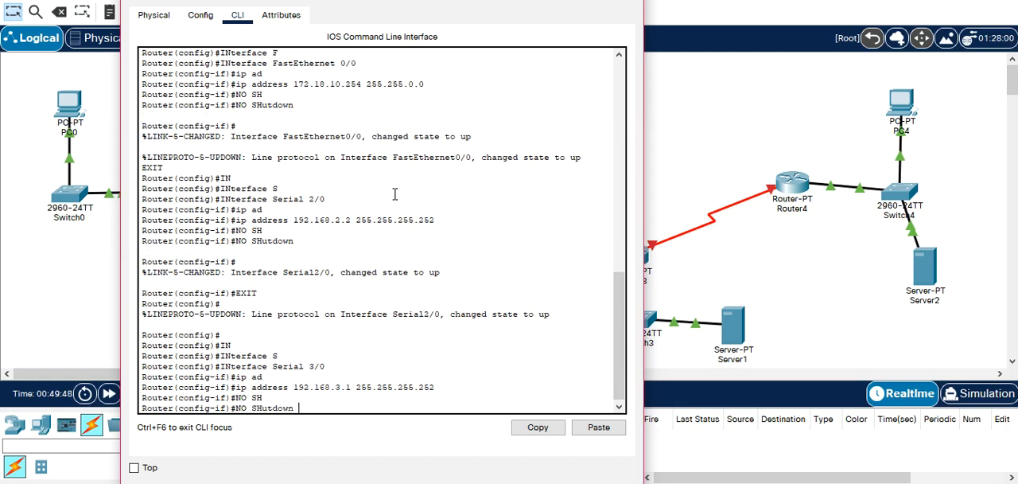
key(Return)
text(EXIT)
key(Return)
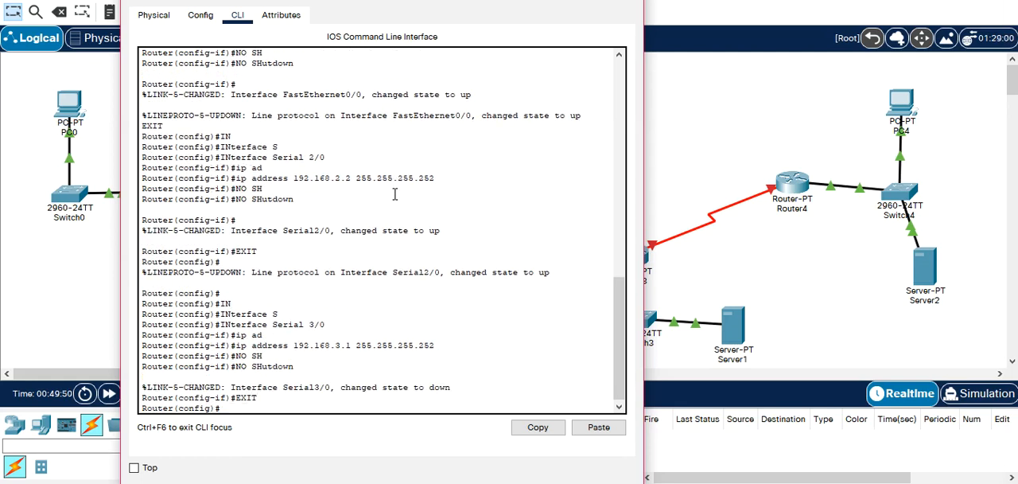
click(626, 1)
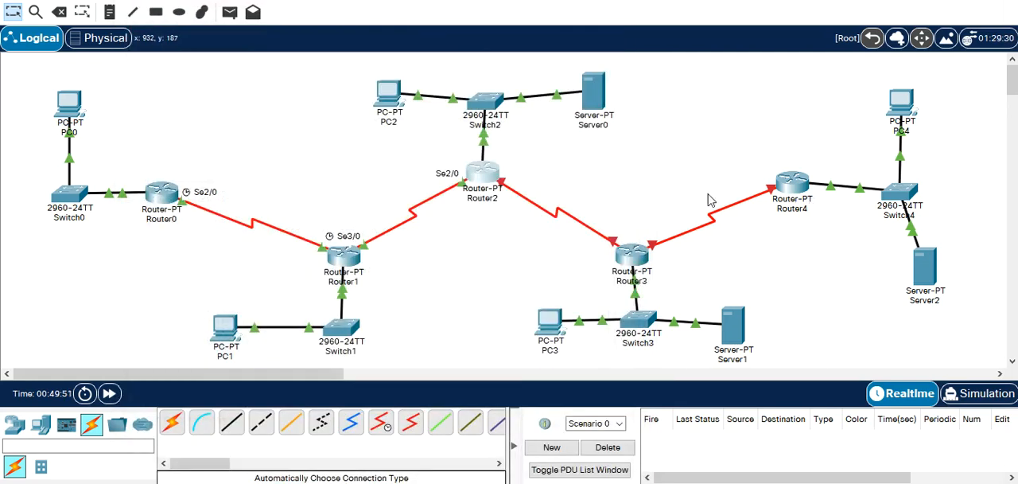
Open Router3's command line and check the serial port labels on its links in the topology.
click(634, 250)
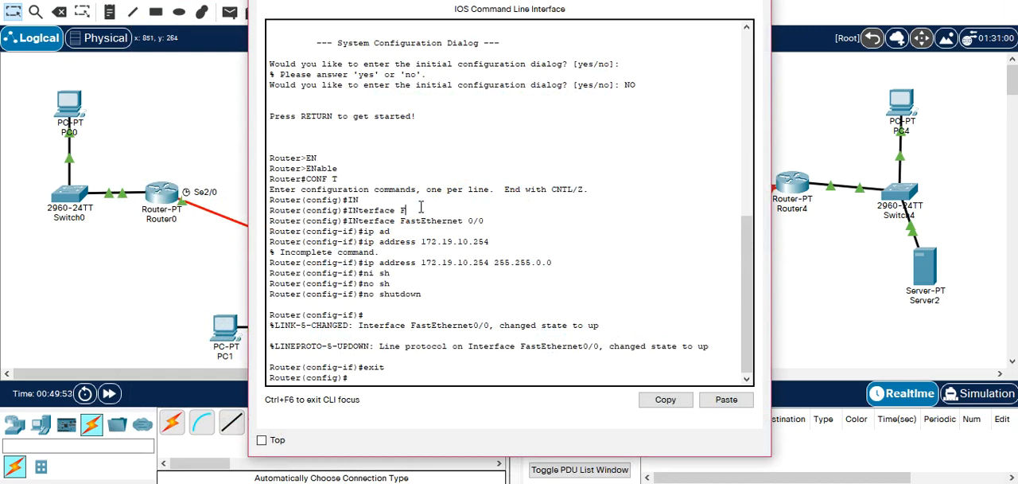
key(Return)
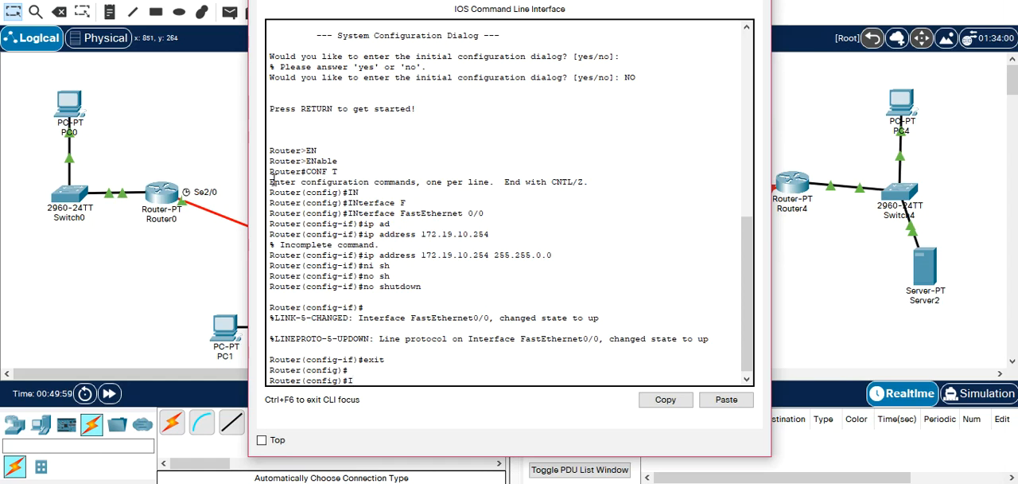
click(213, 143)
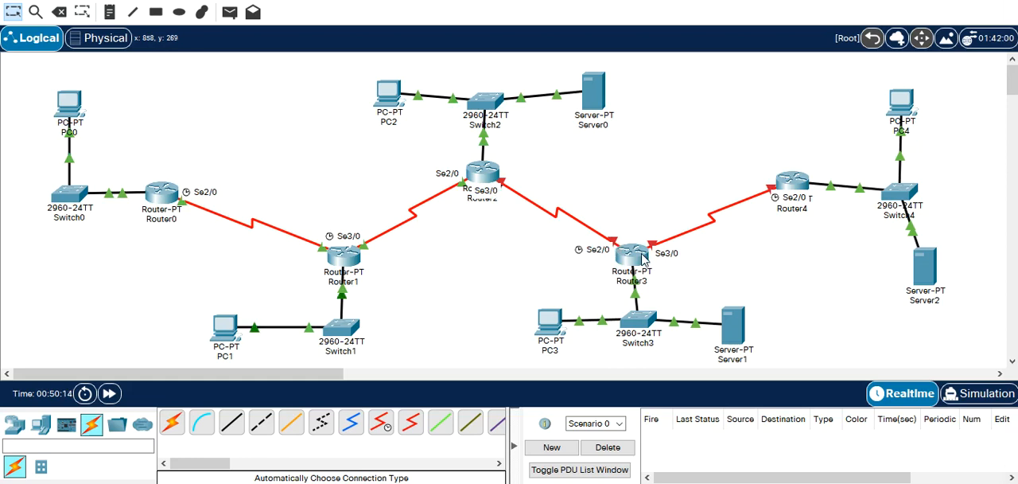
mouse_move(644, 257)
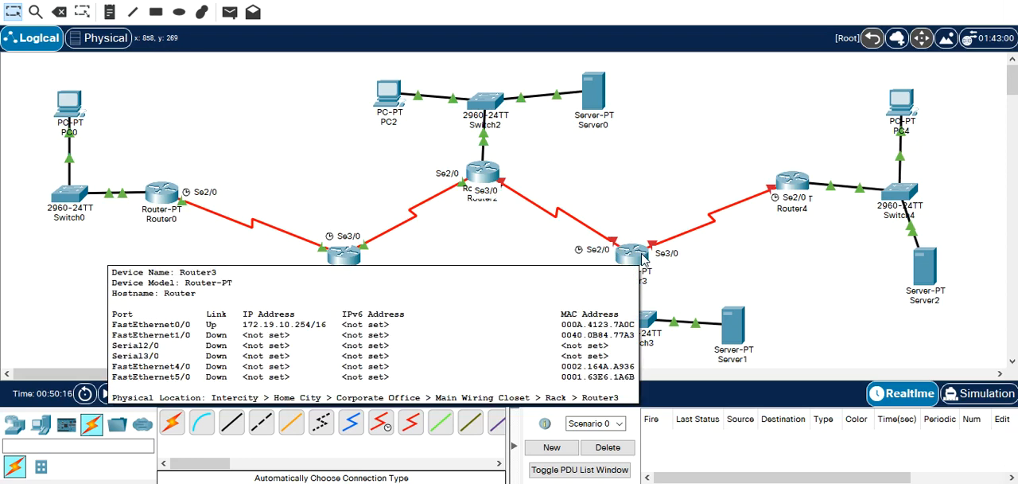
click(644, 257)
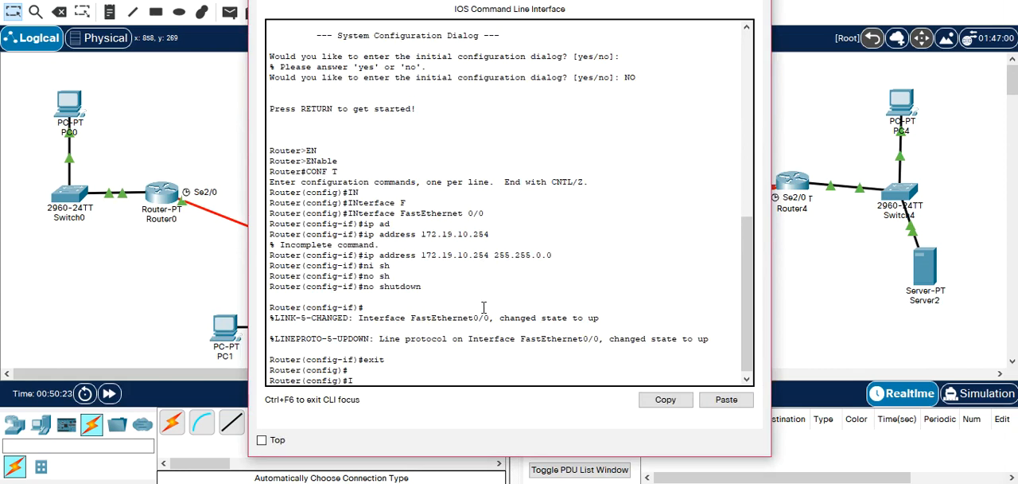
In Router3's command line, select interface Serial 2/0, correcting the port number before running the command.
text(N)
key(Tab)
text(S)
key(Tab)
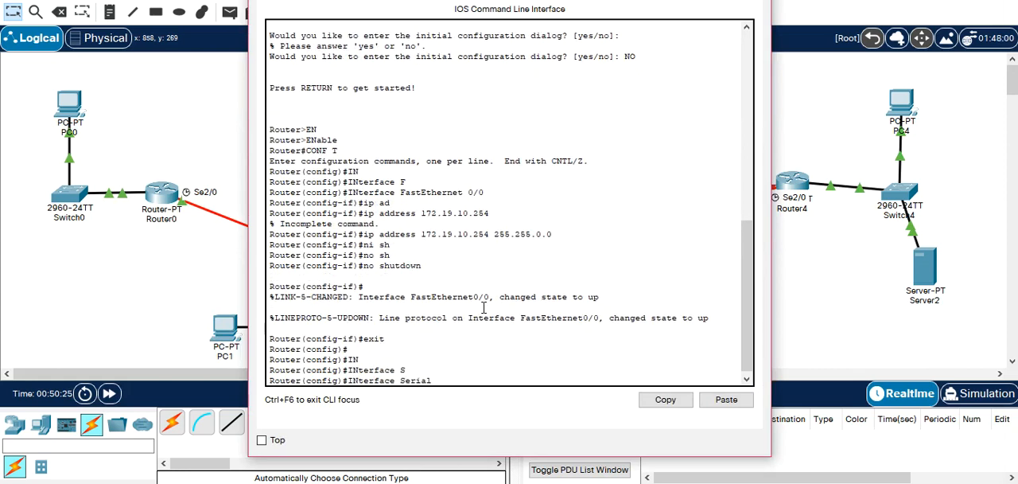
text(3/0)
drag(510, 2, 421, 0)
key(BackSpace)
key(BackSpace)
key(BackSpace)
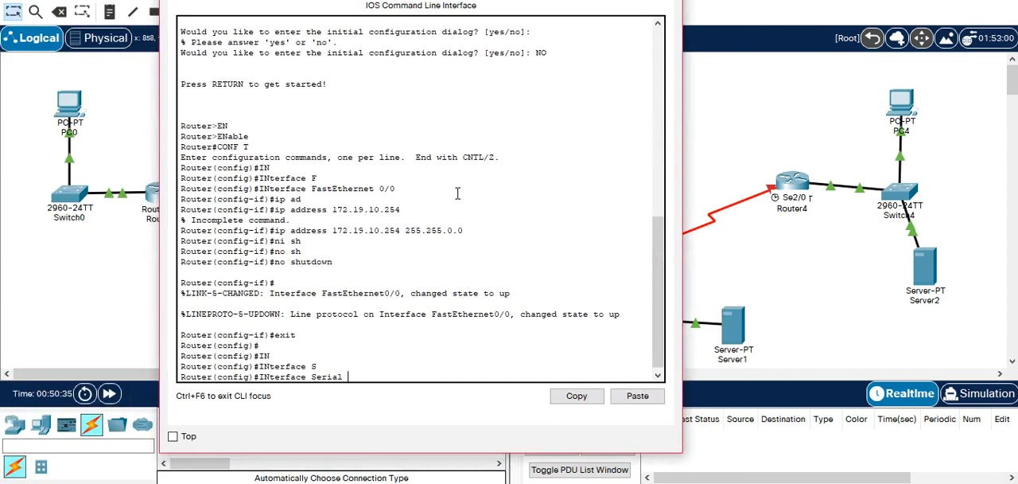
text(2/0)
key(Return)
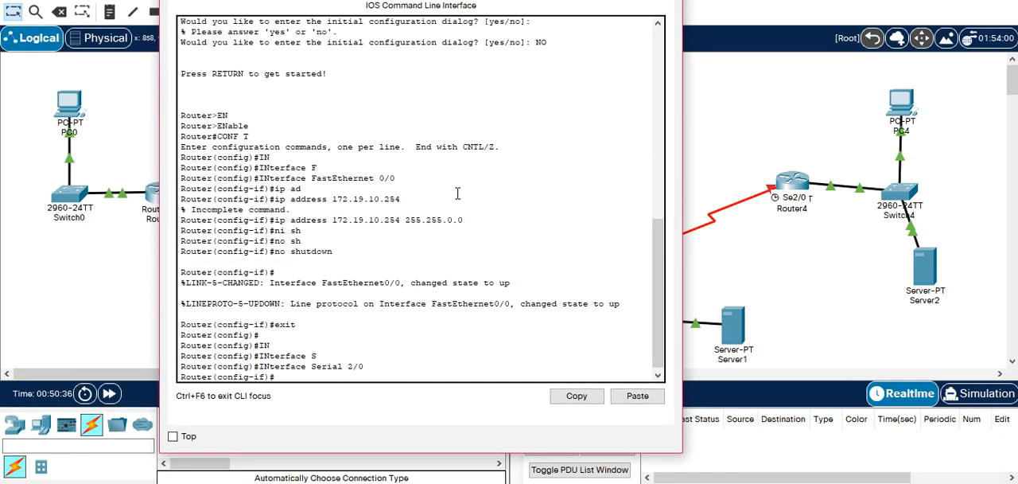
Assign IP address 192.168.3.2 with subnet mask 255.255.255.252 to Router3's Serial 2/0 interface.
drag(491, 0, 399, 0)
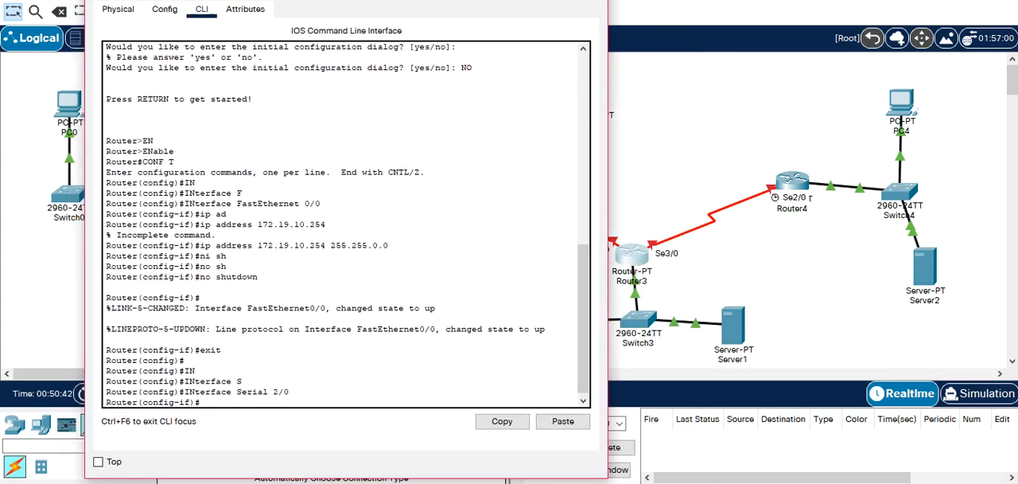
text(ip ad)
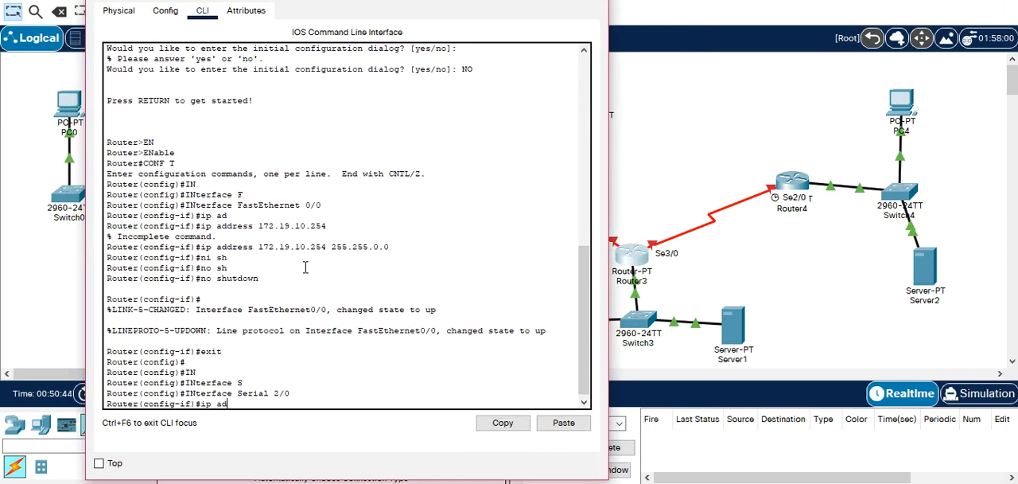
key(Tab)
text(192.1)
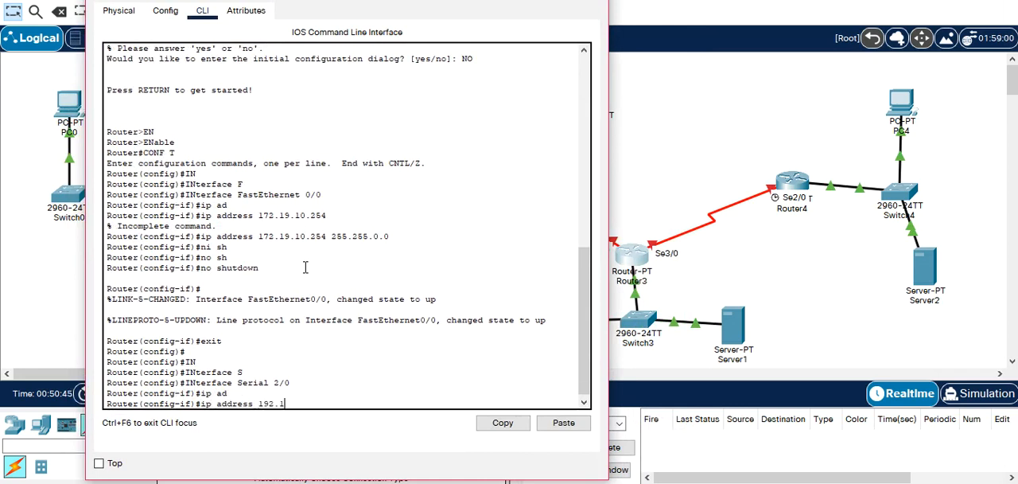
text(68.3.2 255.255.255.252)
key(Return)
Enable Router3's Serial 2/0 interface with no shutdown and exit its interface configuration.
text(NO SH)
key(Tab)
key(Return)
text(EXI)
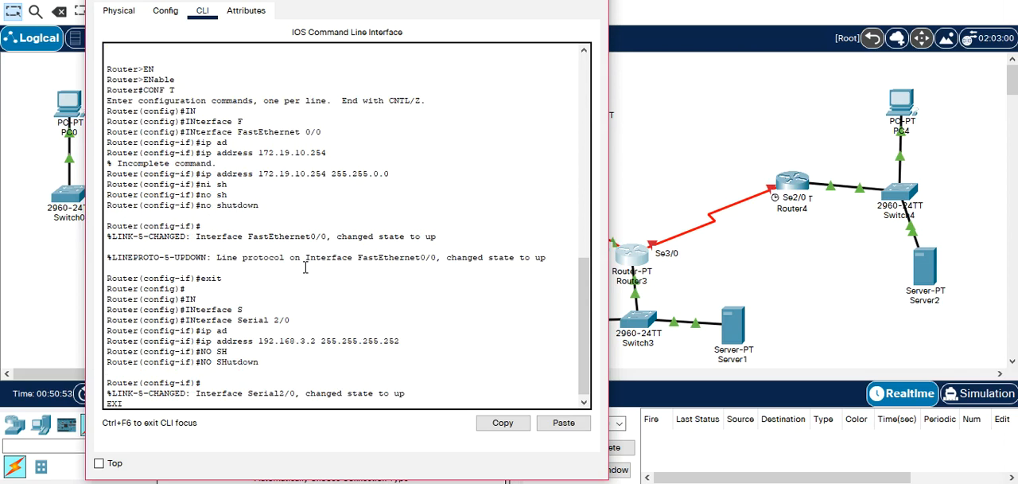
text(T)
key(Return)
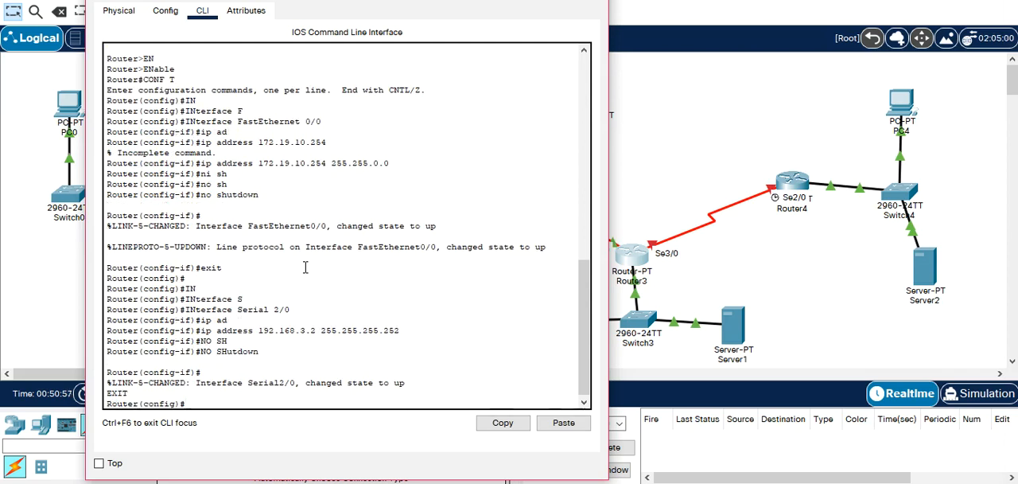
Select interface Serial 3/0 in Router3's global configuration mode.
text(IN)
key(Tab)
text(S)
key(Tab)
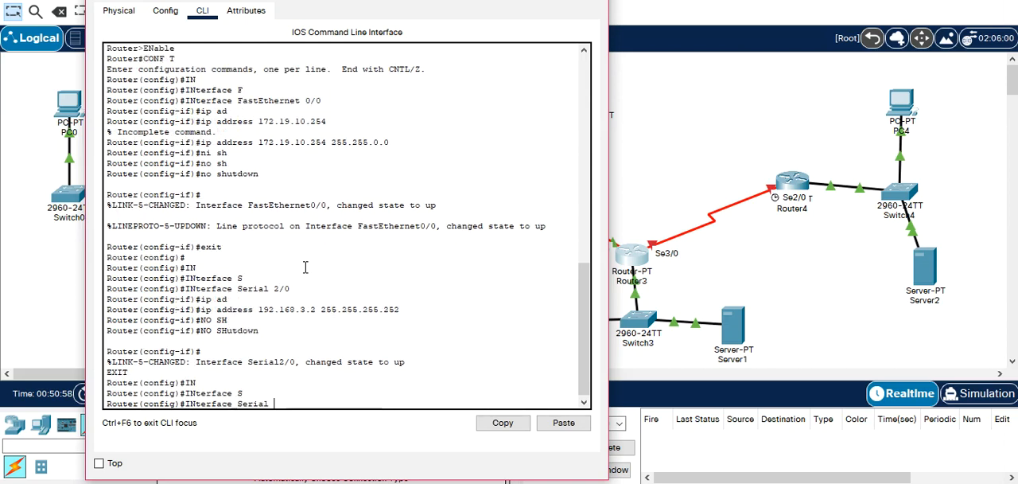
text(3/0)
key(Return)
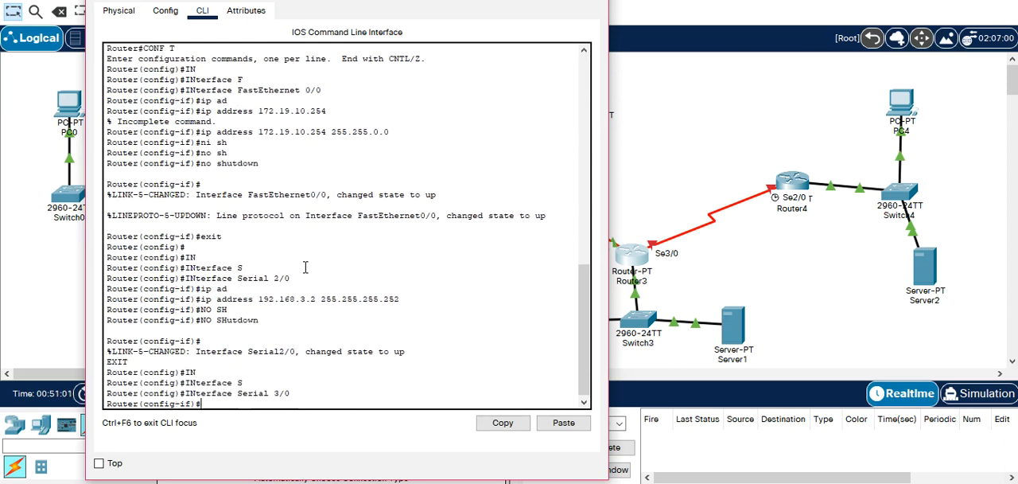
key(Return)
key(Return)
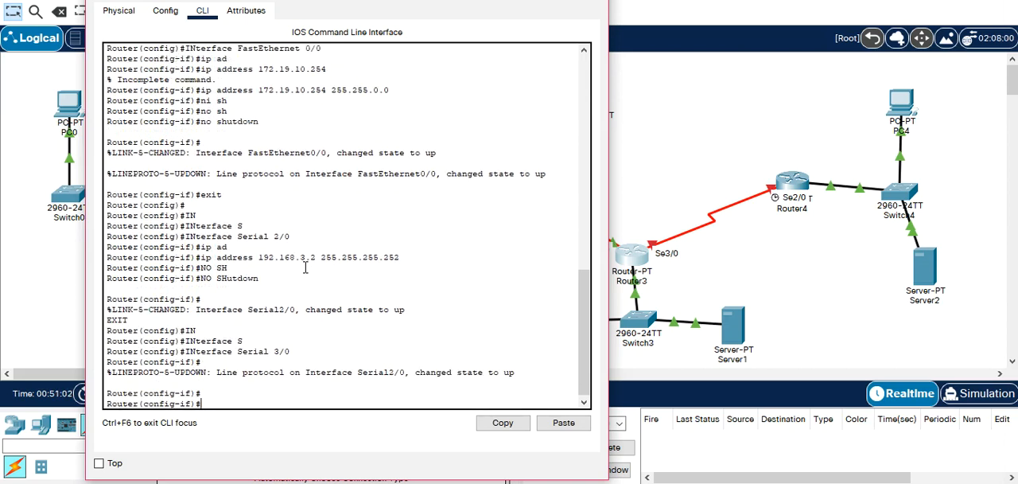
Assign IP address 192.168.4.1 with subnet mask 255.255.255.252 to Router3's Serial 3/0 interface.
text(ip ad)
key(Tab)
text(192.168.4.1 255.255.255.252)
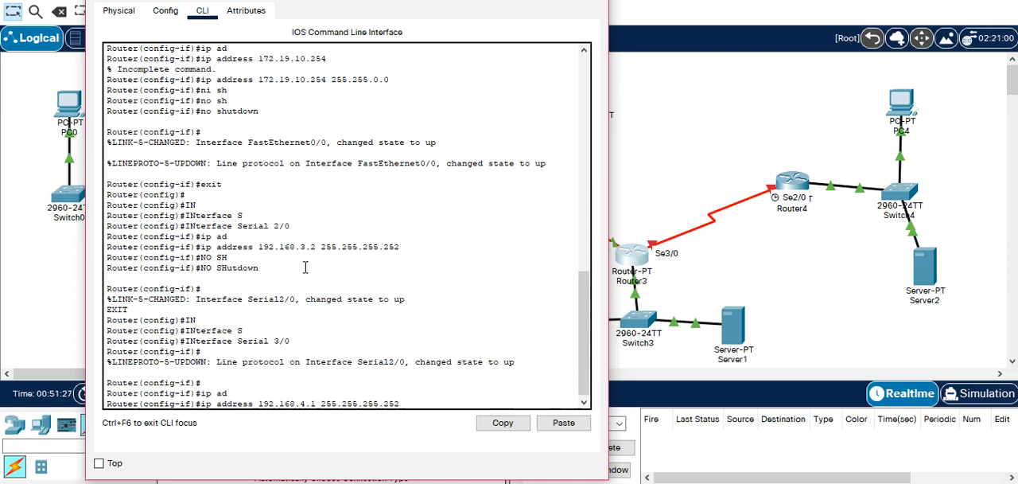
key(Return)
Enable Router3's Serial 3/0 interface with no shutdown, exit interface configuration and close the router's window.
text(NO SH)
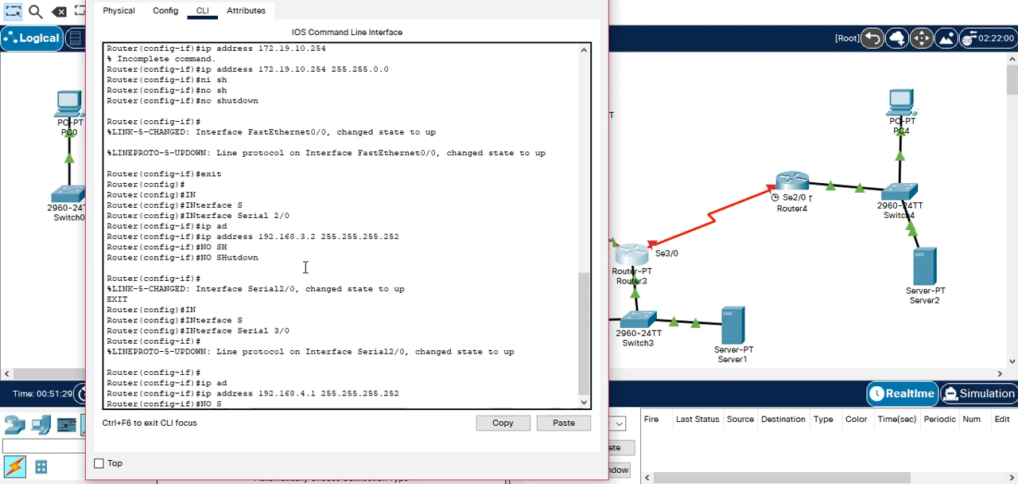
key(Tab)
key(Return)
text(EXIT)
key(Return)
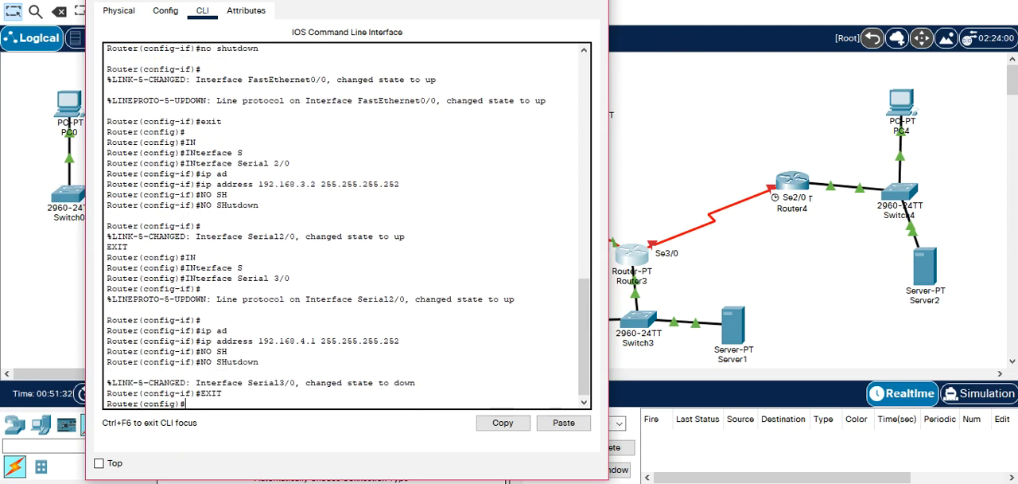
click(592, 0)
Open Router4's command line and select interface Serial 2/0.
click(799, 181)
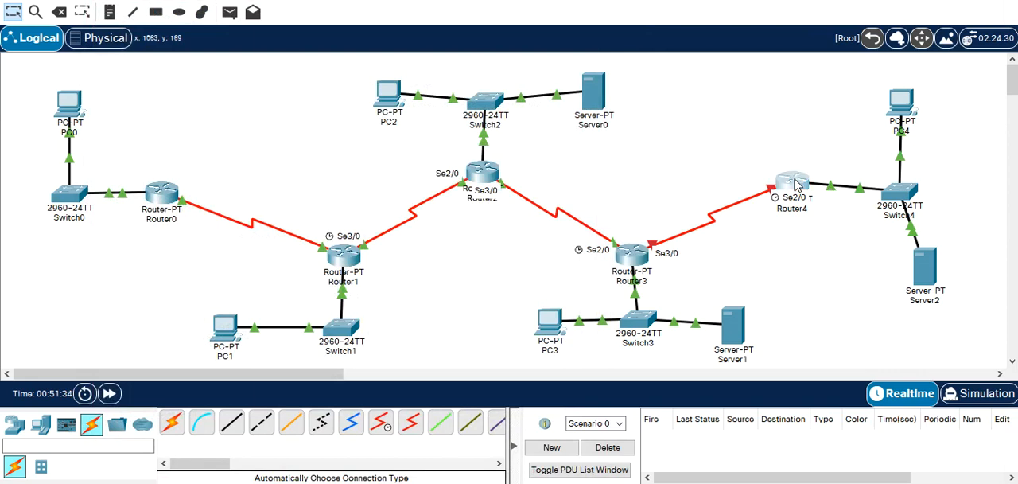
key(Return)
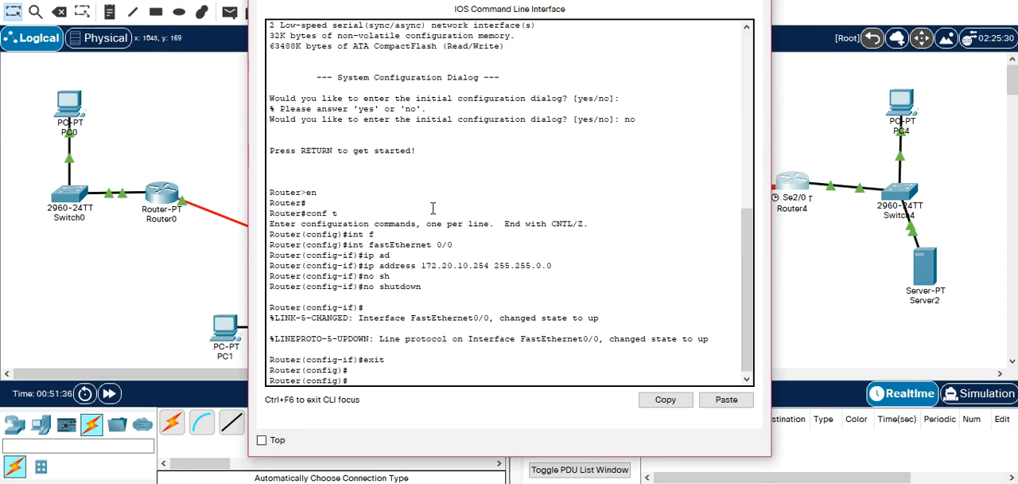
text(IN)
key(Tab)
text(S)
key(Tab)
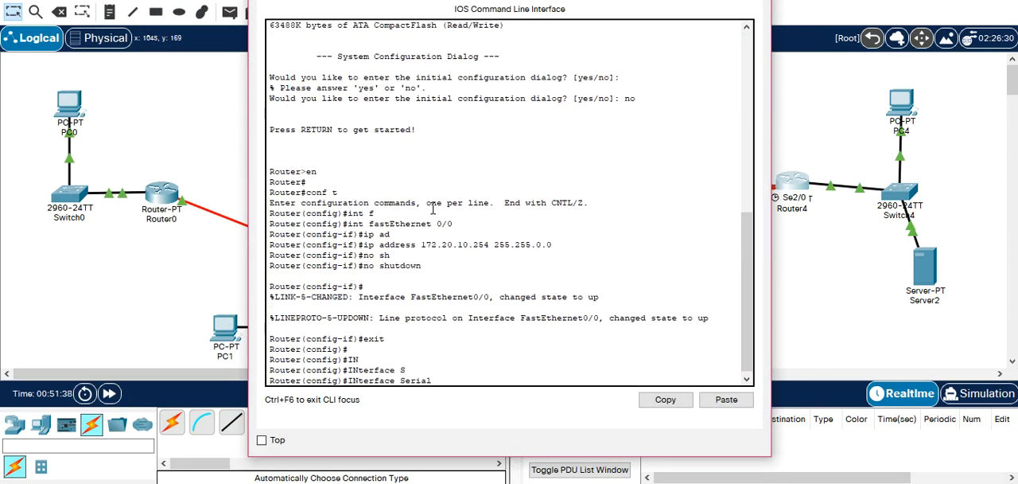
text(2/0)
key(Return)
Assign IP address 192.168.4.2 with subnet mask 255.255.255.252 to Router4's Serial 2/0 interface.
text(ip)
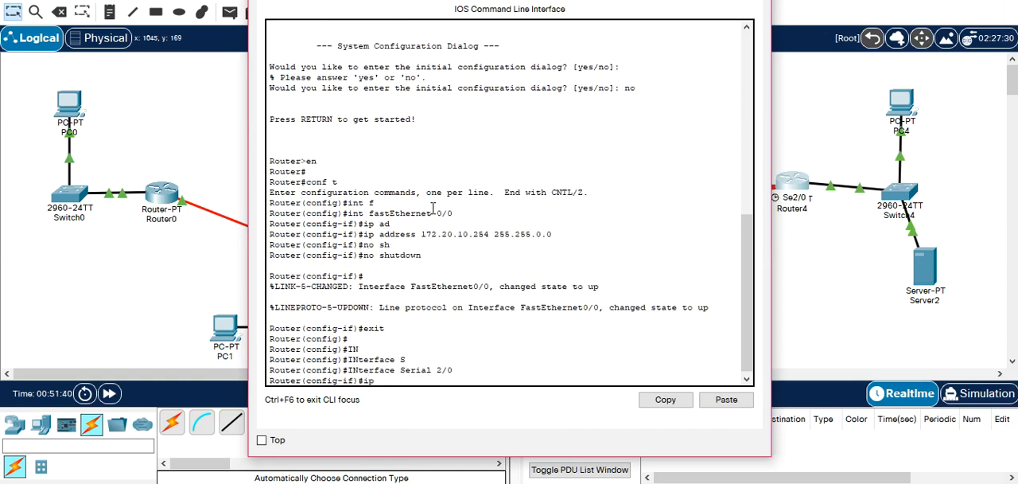
text( ad)
key(Tab)
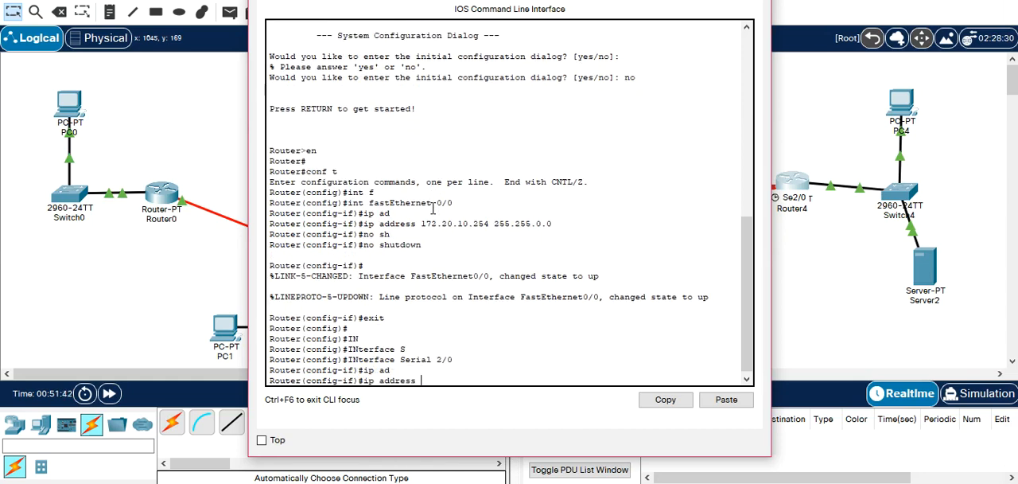
drag(559, 0, 445, 12)
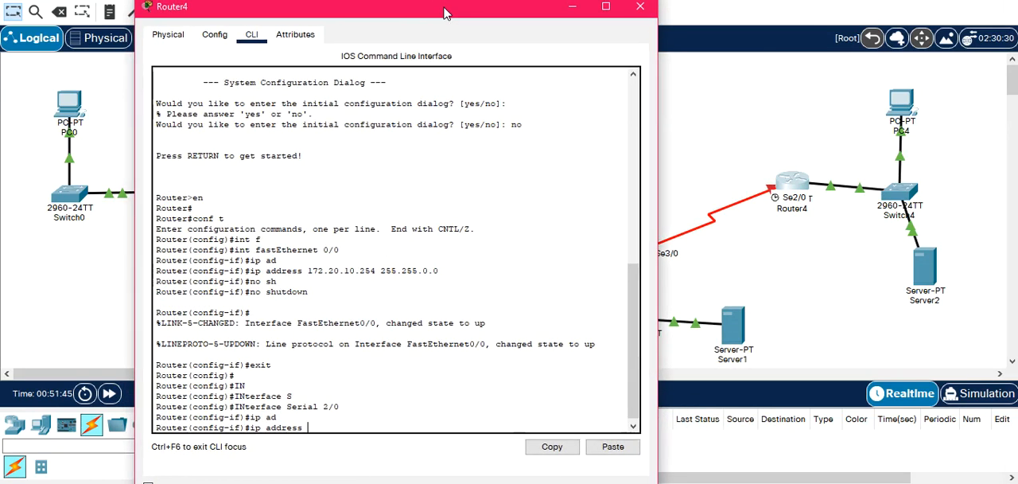
drag(512, 16, 392, 21)
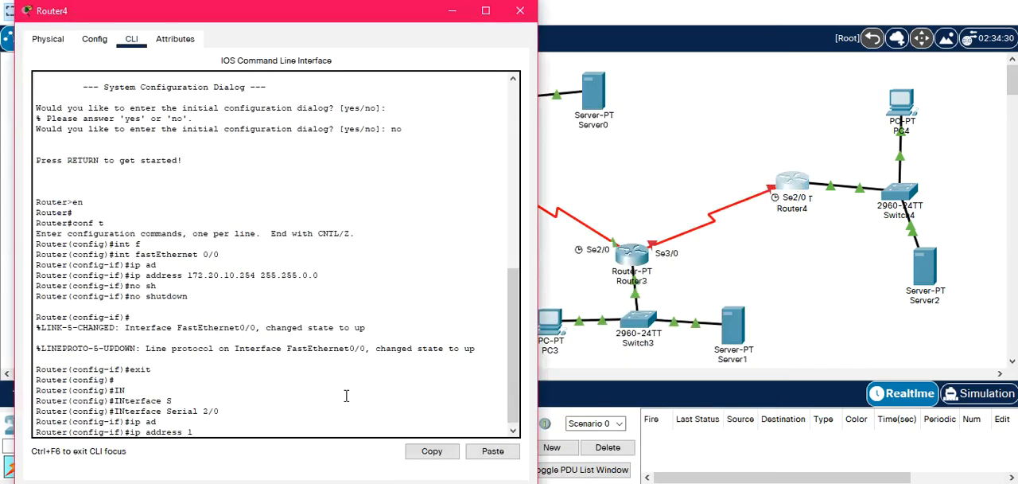
text(92.168.4.2 255.255.255.252)
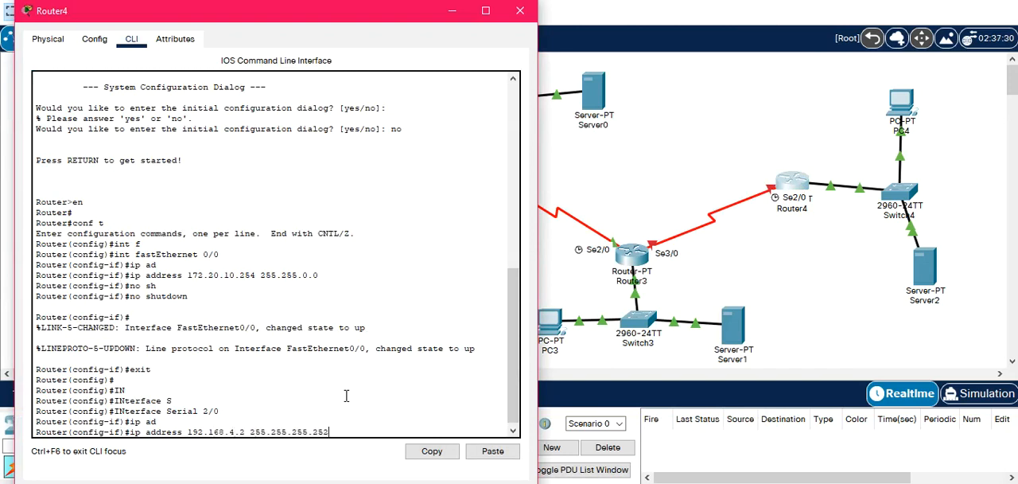
key(Return)
Enable Router4's Serial 2/0 interface with no shutdown, exit interface configuration and close the router's window.
text(NO SH)
key(Tab)
key(Return)
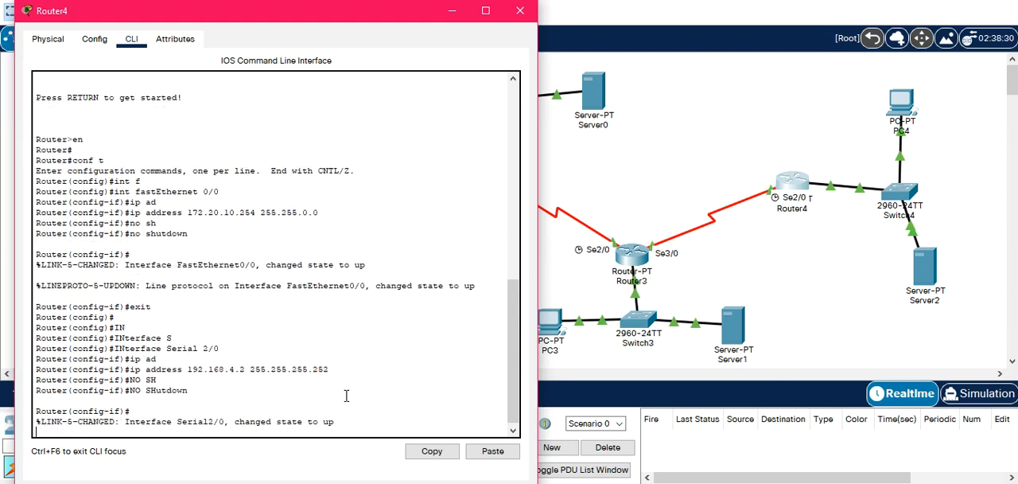
text(EXIT)
key(Return)
key(Return)
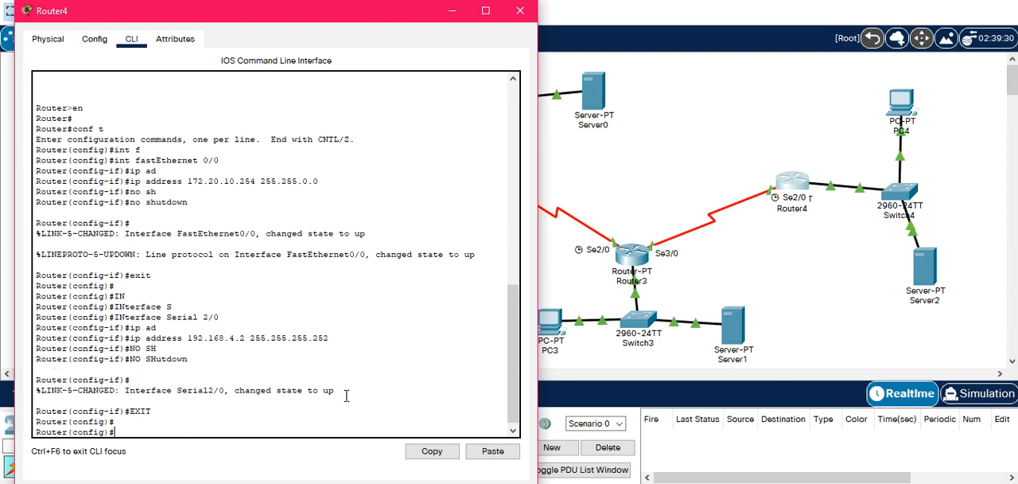
click(519, 11)
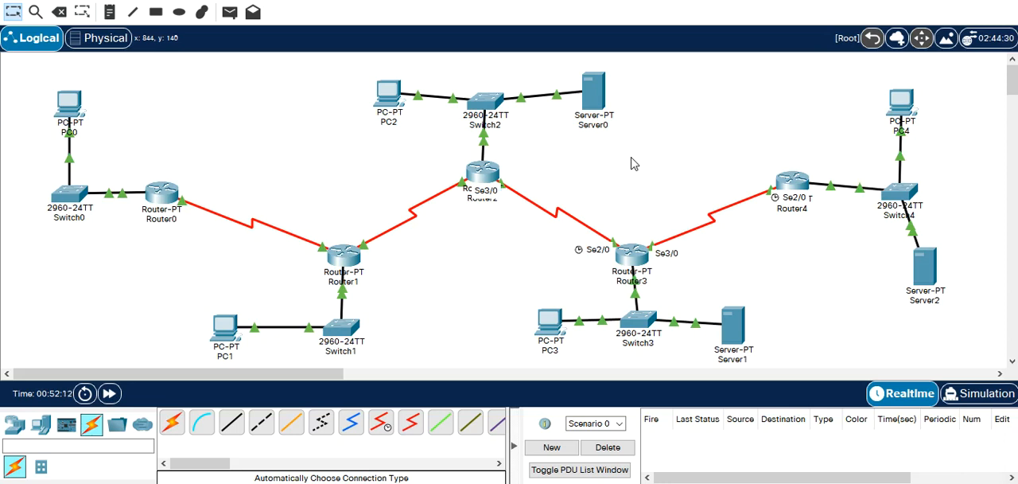
Open Router0's command line and exit interface configuration back to global configuration mode.
click(157, 198)
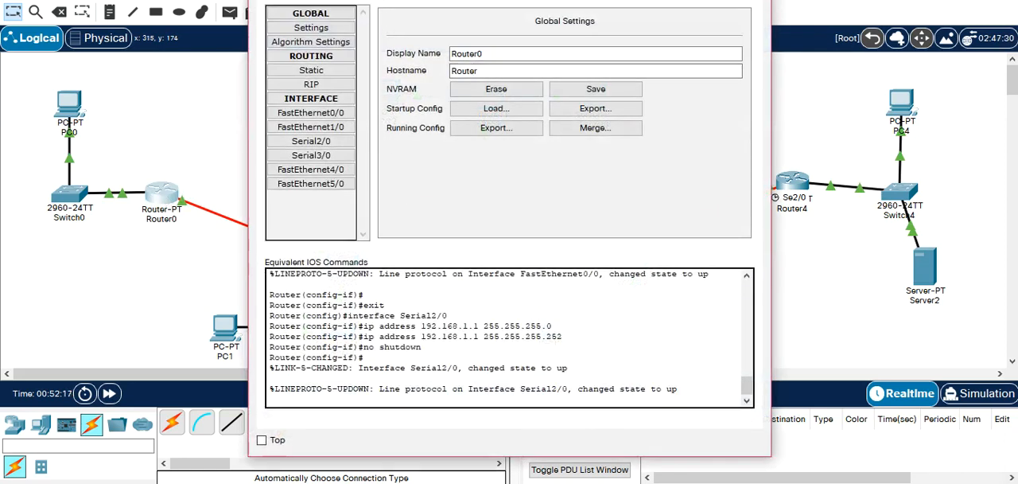
click(355, 1)
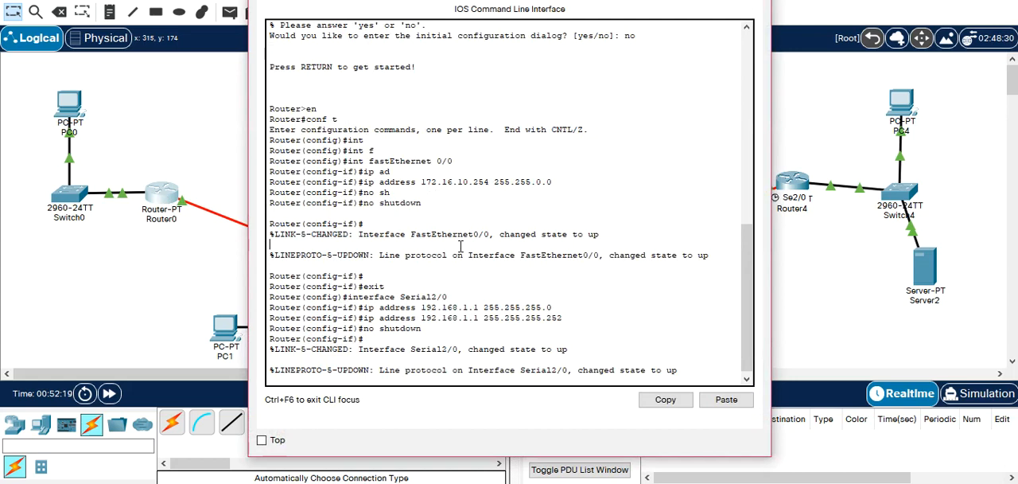
key(Return)
text(EX)
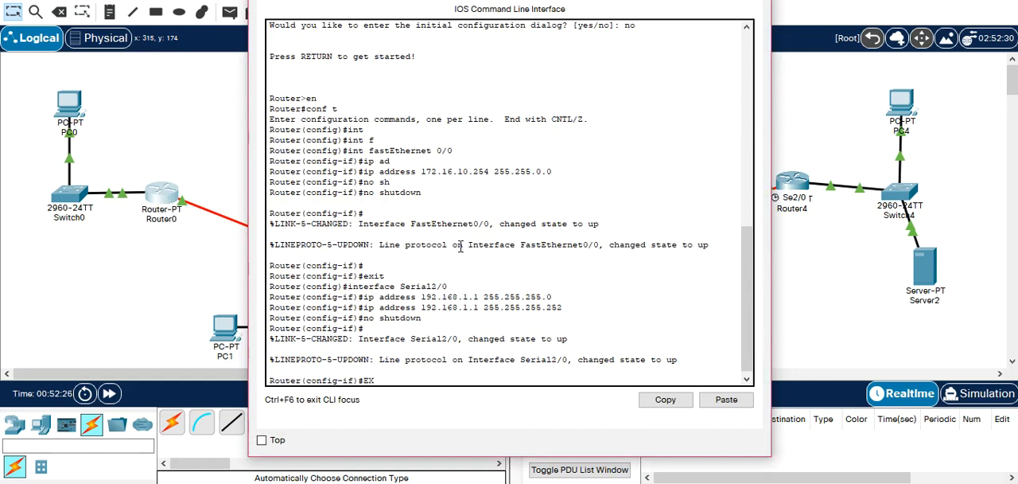
text(T)
key(Return)
Start EIGRP routing with autonomous system number 1 on Router0.
text(ROUTER)
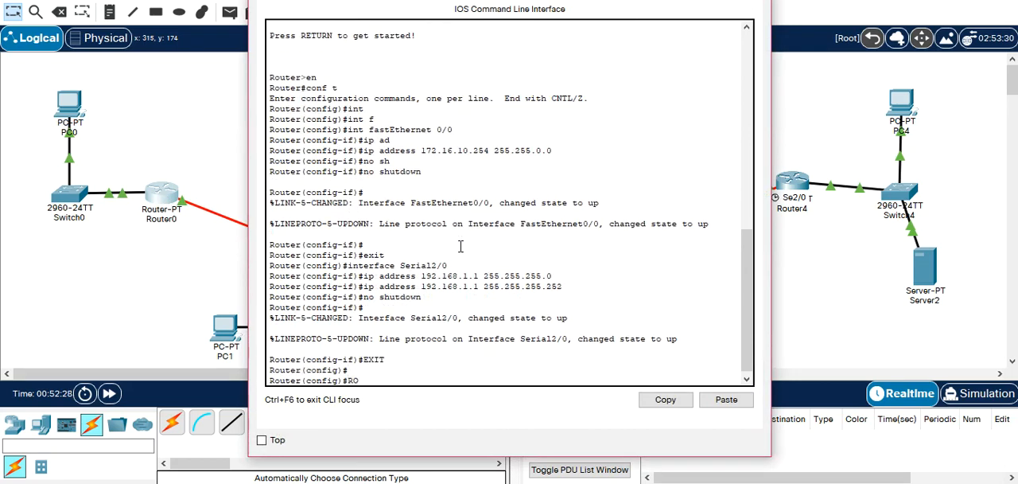
text( E)
key(Tab)
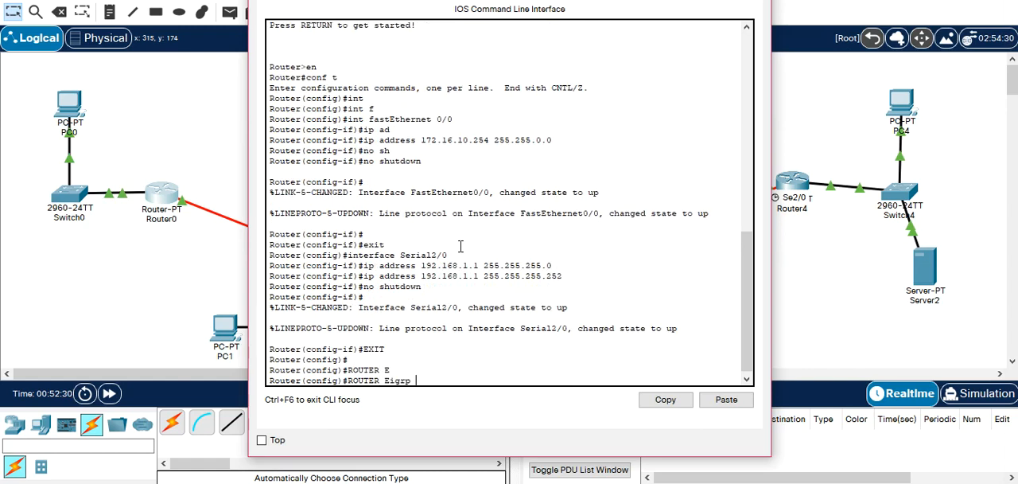
text(1)
key(Return)
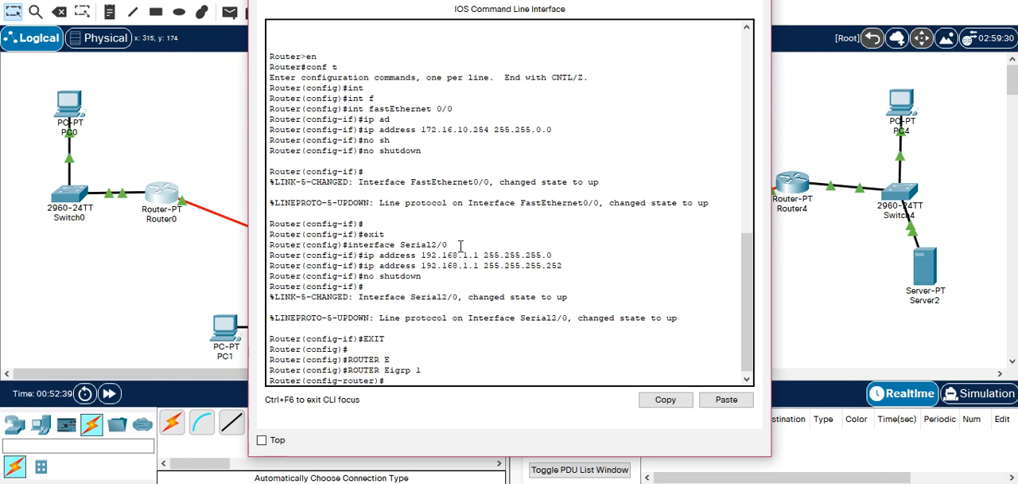
Leave Router0's EIGRP configuration and list the routing protocols available for the router command.
text(router ?)
key(BackSpace)
key(BackSpace)
key(BackSpace)
key(BackSpace)
key(BackSpace)
key(BackSpace)
key(BackSpace)
text(EXIT)
key(Return)
text(ROUTER)
key(Tab)
text(?)
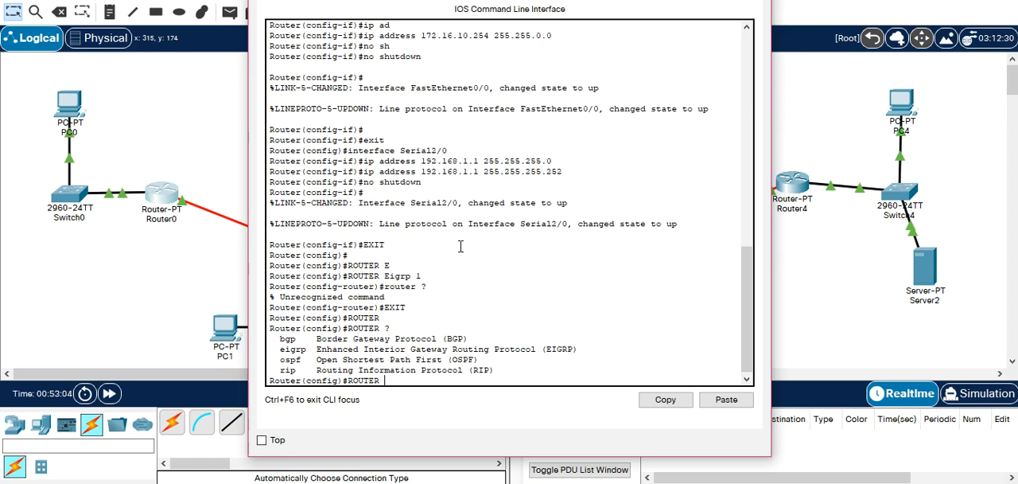
Re-enter the EIGRP 1 routing configuration on Router0.
text(E)
key(Tab)
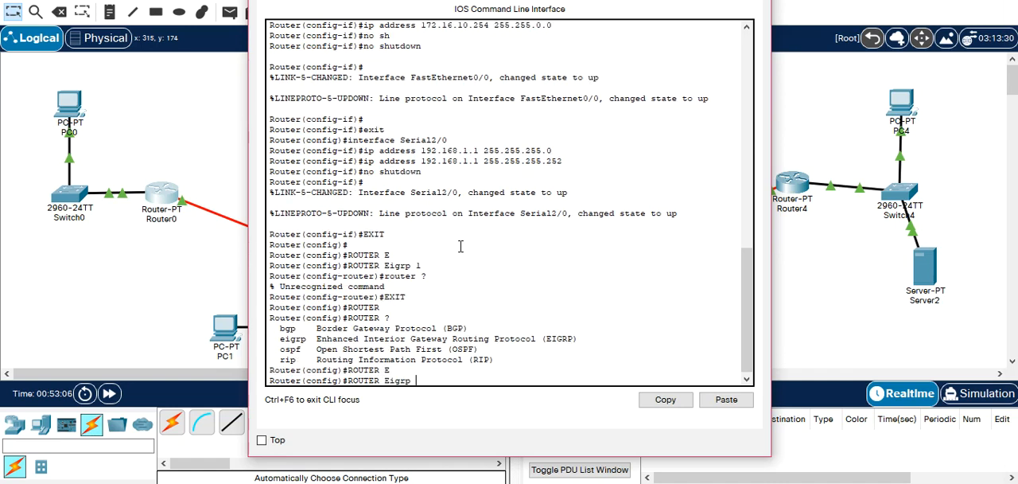
text(1)
key(Return)
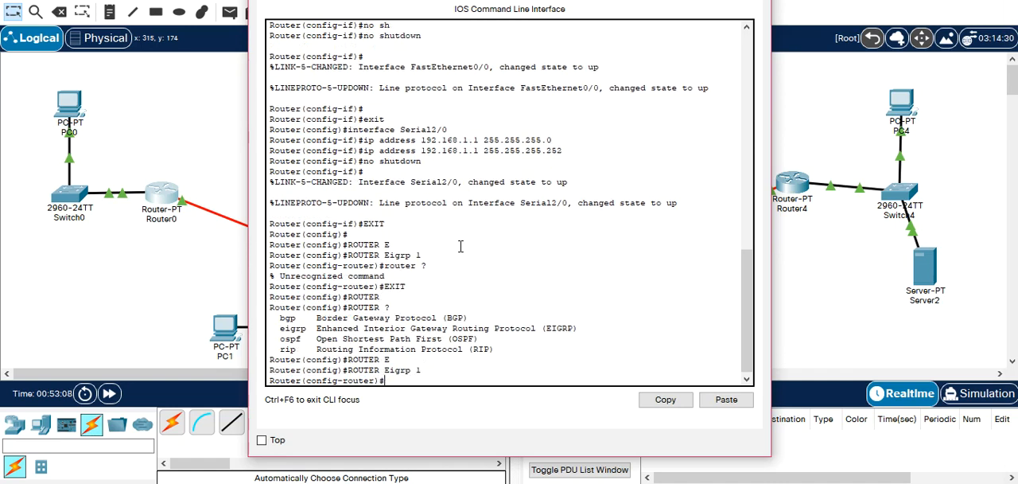
Advertise network 172.16.0.0 with wildcard mask 0.0.255.255 in Router0's EIGRP configuration.
text(net)
key(Tab)
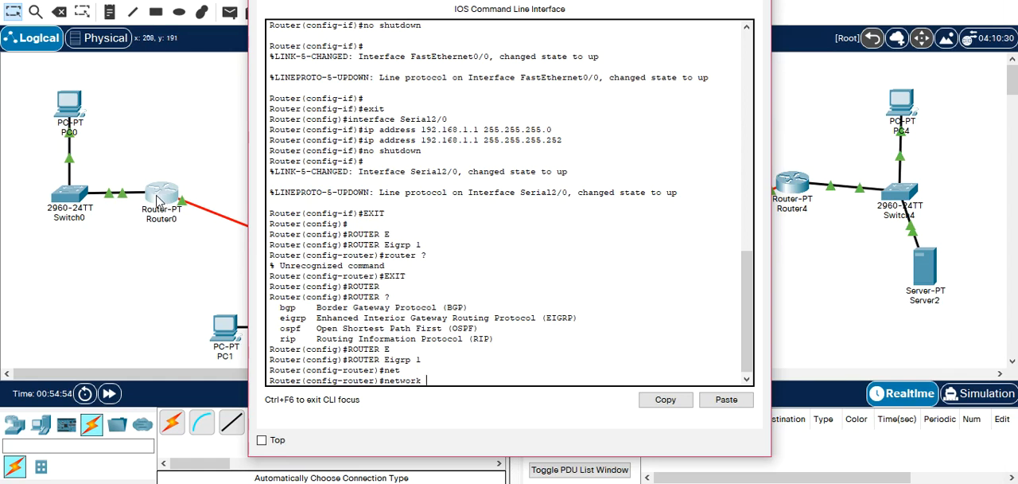
text(172.16)
text(.0.)
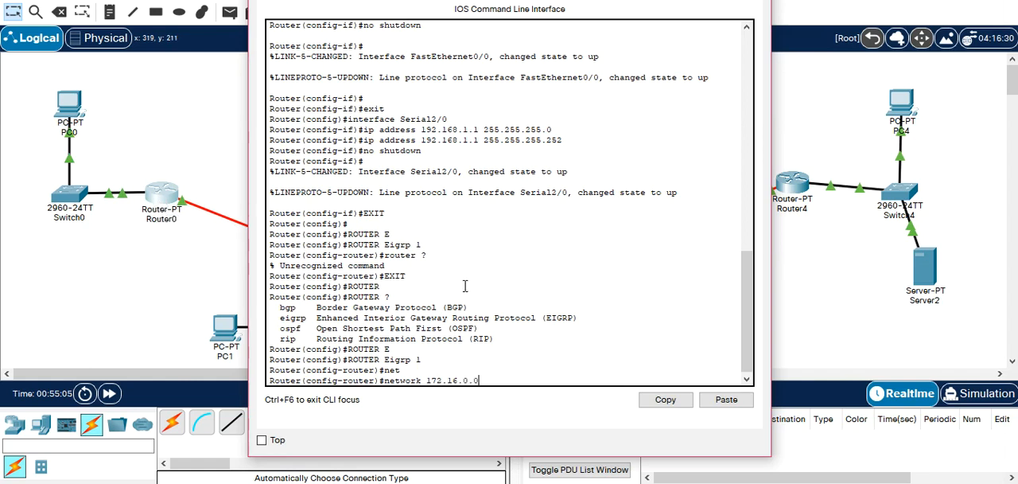
text( 0.0.255.255)
key(Return)
Recall Router0's last network command and change its address to 192.168.1.0.
key(Up)
key(Left)
key(Left)
key(Left)
key(Left)
key(Left)
key(Left)
key(Left)
key(Left)
key(Left)
key(Left)
key(Left)
key(Left)
key(Left)
key(BackSpace)
text(9)
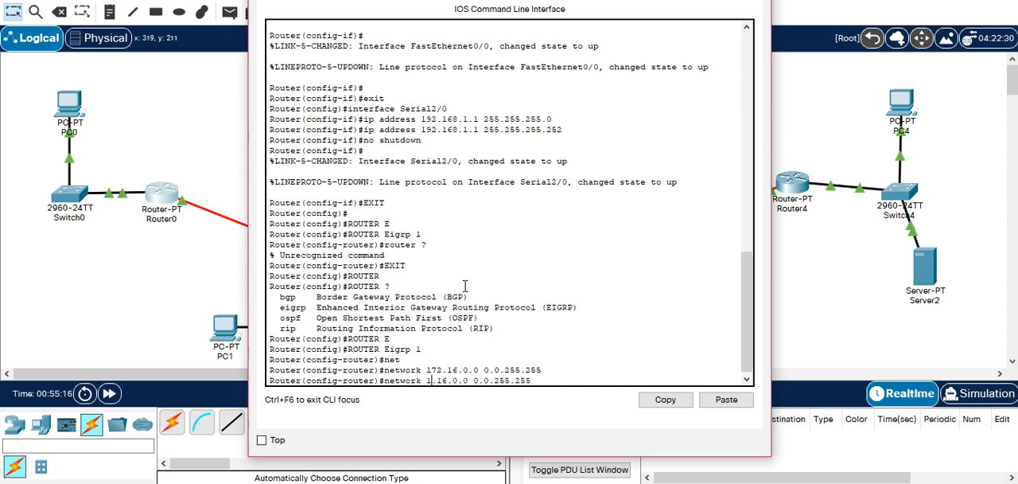
key(BackSpace)
text(68)
key(BackSpace)
text(1)
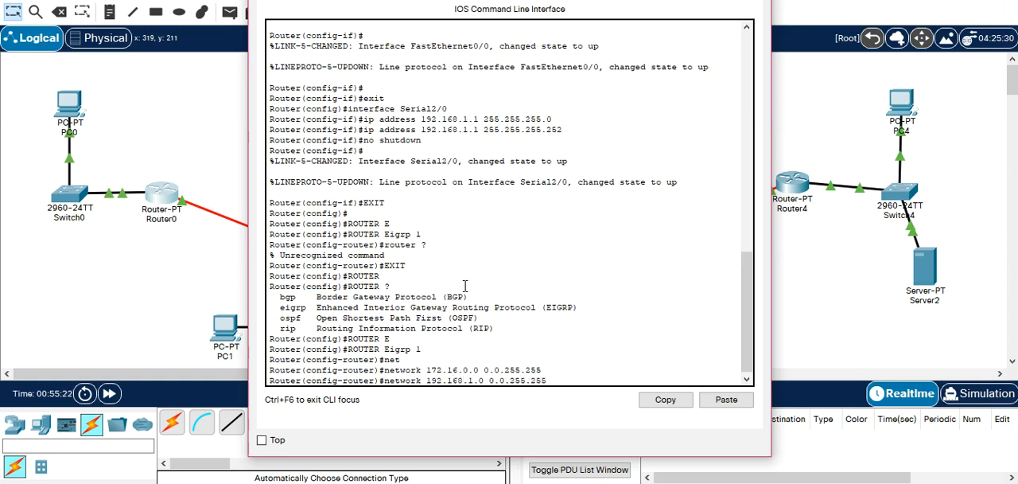
Change the recalled command's wildcard mask to 0.0.0.3 and run it to advertise Router0's serial network.
key(BackSpace)
key(BackSpace)
key(BackSpace)
text(0)
key(BackSpace)
key(BackSpace)
text(3)
key(Return)
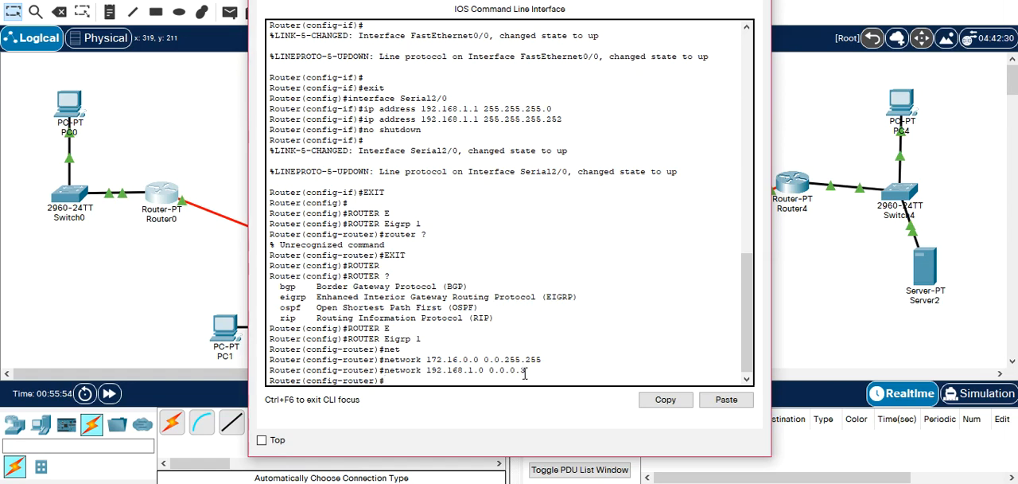
Exit Router0's EIGRP configuration and close the router's window.
text(EXIT)
key(Return)
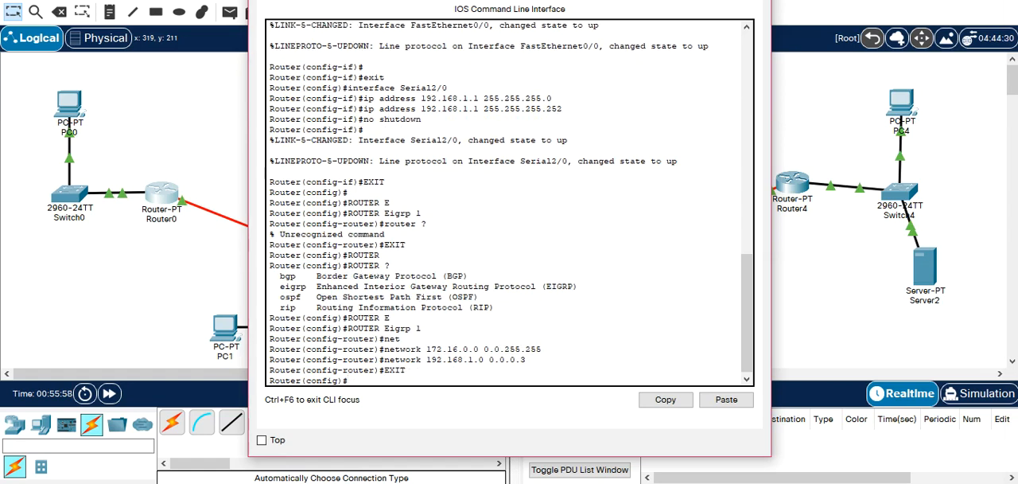
click(754, 0)
Open Router1's command line, exit to privileged mode and re-enter global configuration mode.
click(342, 255)
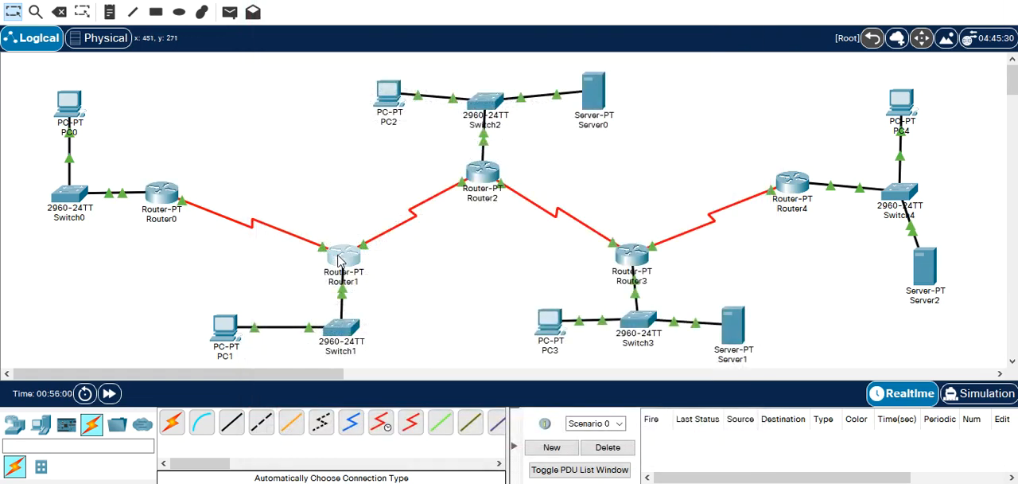
text(EXIT)
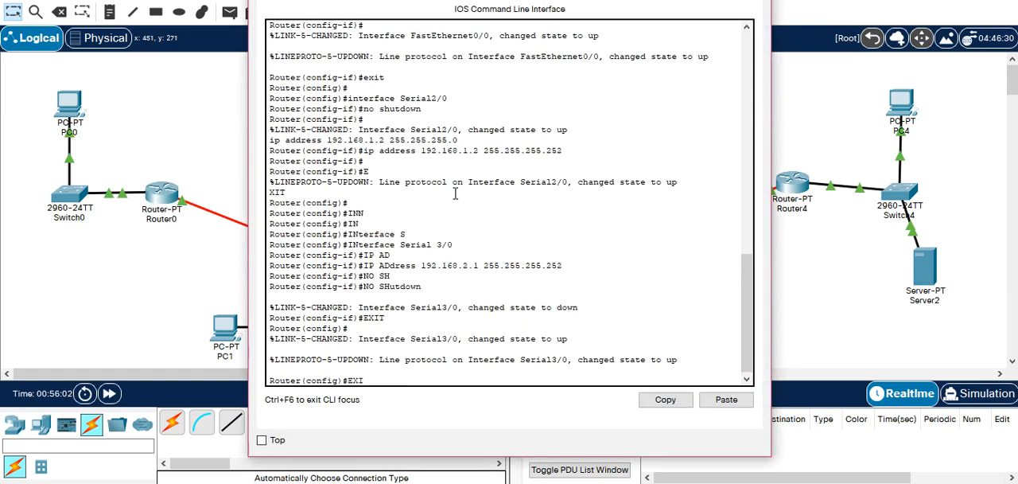
key(Return)
key(Return)
text(CONF T)
Start EIGRP routing with autonomous system number 1 on Router1.
key(Return)
text(ROUTER E)
key(Tab)
text(1)
key(Return)
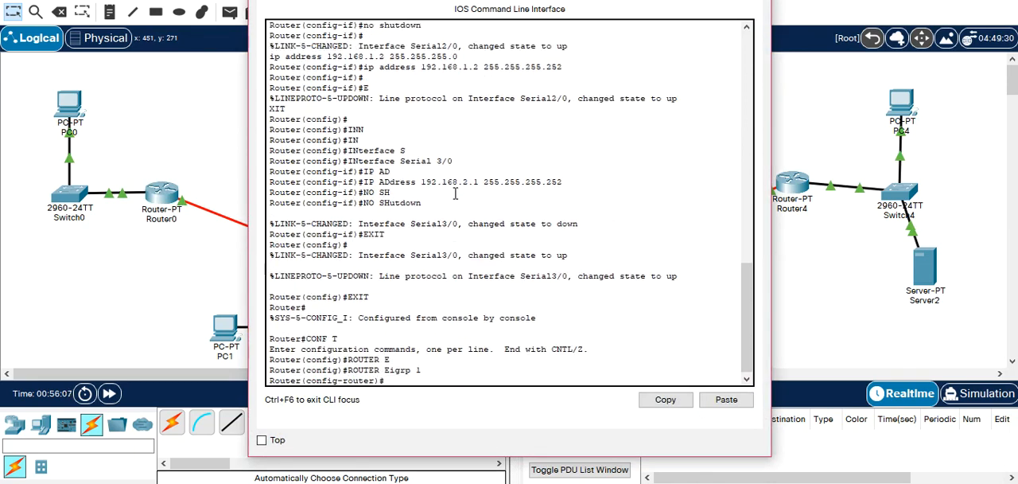
Advertise network 192.168.1.0 with wildcard mask 0.0.0.3 in Router1's EIGRP configuration.
text(net)
key(Tab)
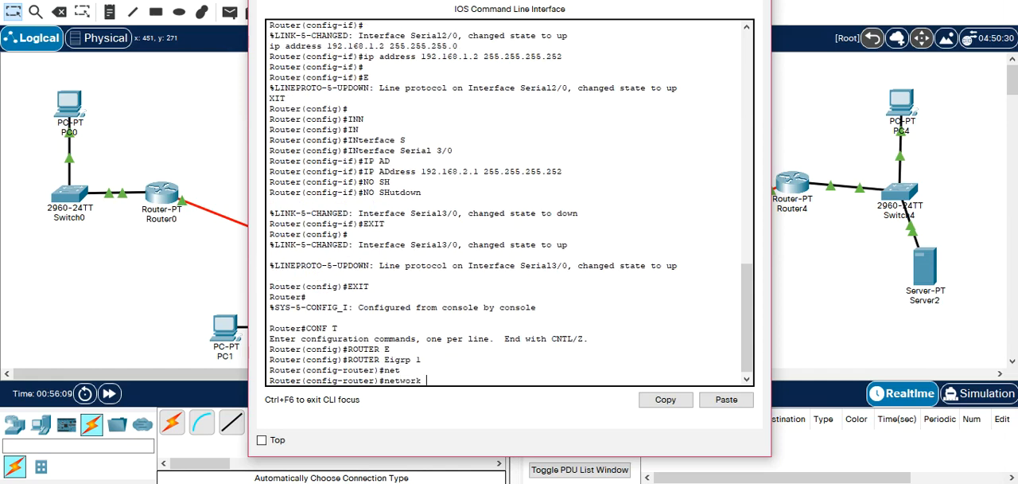
drag(509, 0, 696, 0)
text(1)
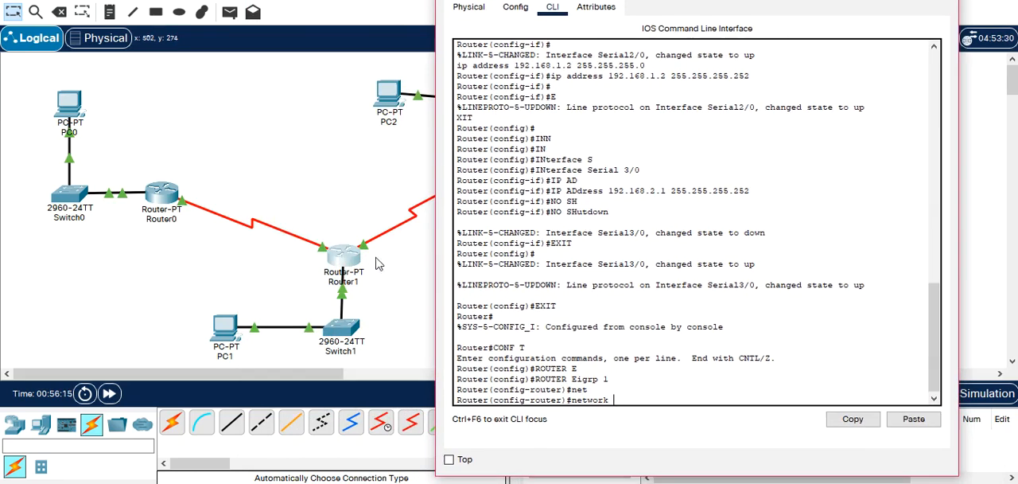
text(92.168.1.0 0.0..0)
key(BackSpace)
key(BackSpace)
text(0.3)
key(Return)
key(Up)
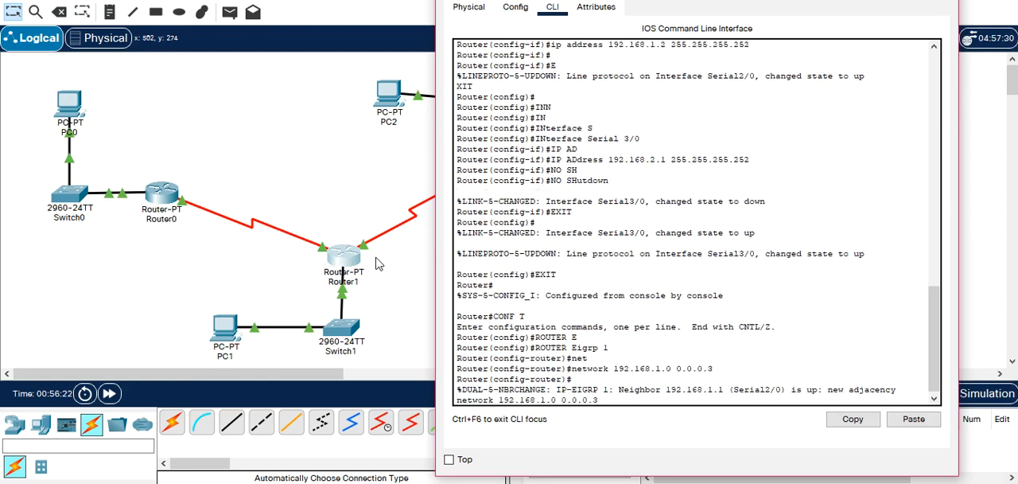
key(BackSpace)
key(BackSpace)
key(BackSpace)
key(BackSpace)
key(BackSpace)
key(BackSpace)
key(BackSpace)
key(BackSpace)
key(BackSpace)
key(BackSpace)
key(BackSpace)
key(BackSpace)
key(BackSpace)
key(BackSpace)
key(BackSpace)
key(BackSpace)
key(BackSpace)
key(BackSpace)
key(BackSpace)
key(BackSpace)
key(Return)
key(Return)
Advertise network 192.168.2.0 with wildcard mask 0.0.0.3 on Router1 by editing the earlier network command.
key(Up)
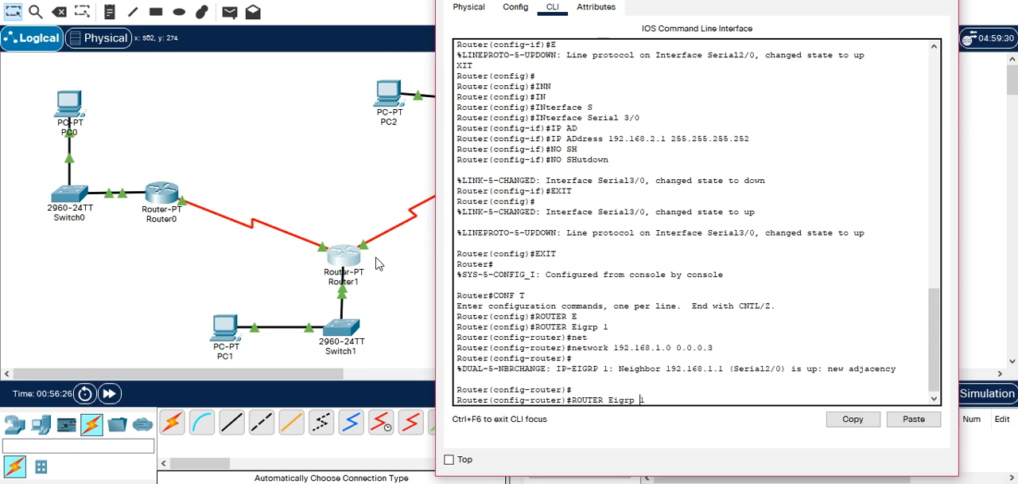
key(Down)
key(Down)
key(Left)
key(Left)
key(Left)
key(Left)
key(Left)
key(Left)
key(Left)
key(Left)
key(Left)
key(BackSpace)
text(2)
key(Return)
Recall Router1's last network command and change its address to 172.17.0.0.
key(Up)
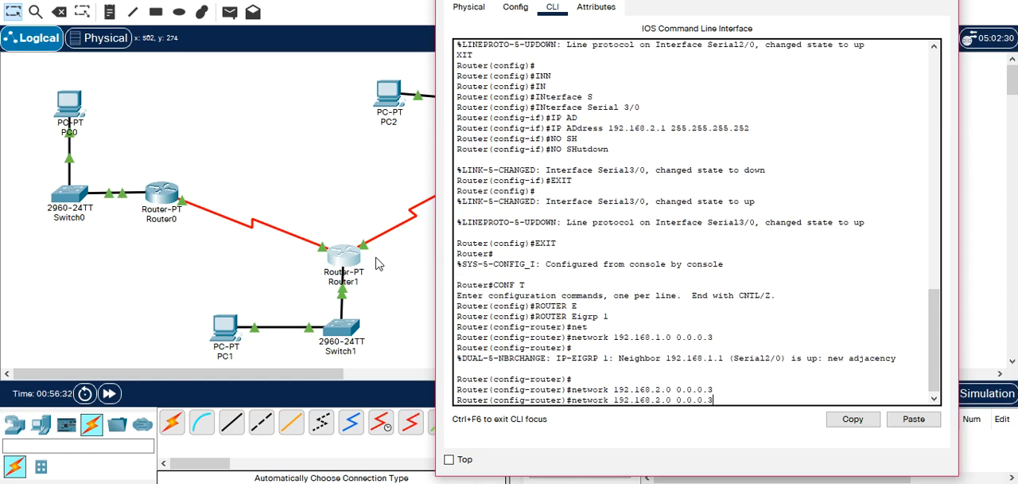
key(Left)
key(Left)
key(Left)
key(Left)
key(Left)
key(Left)
key(Left)
key(Left)
key(Left)
key(Left)
key(Left)
key(Left)
key(Left)
key(Left)
key(Left)
key(Left)
key(BackSpace)
key(BackSpace)
text(72)
key(BackSpace)
key(Right)
key(Right)
key(BackSpace)
key(Left)
key(BackSpace)
text(7)
key(Right)
Change the recalled command's wildcard mask to 0.0.255.255 and run it to advertise Router1's LAN.
text(0)
key(BackSpace)
text(255)
key(End)
key(BackSpace)
text(255)
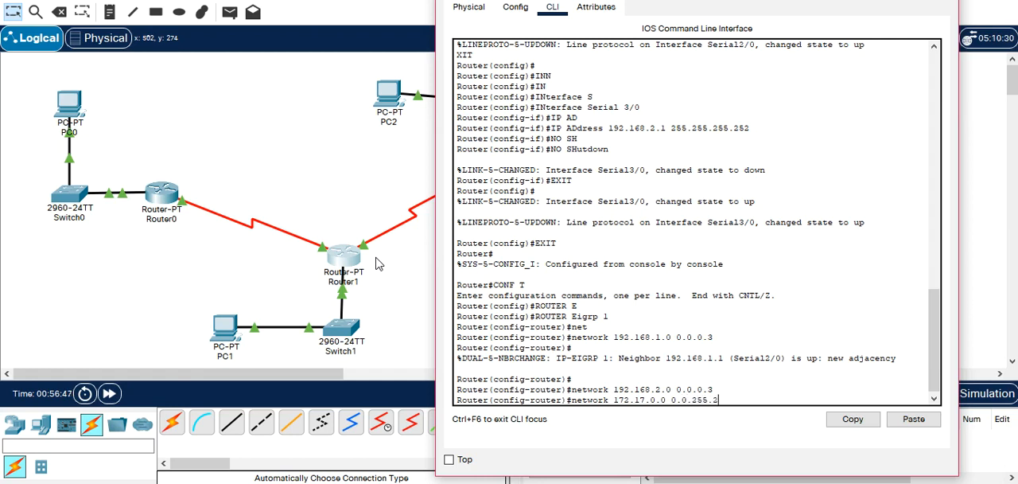
key(Return)
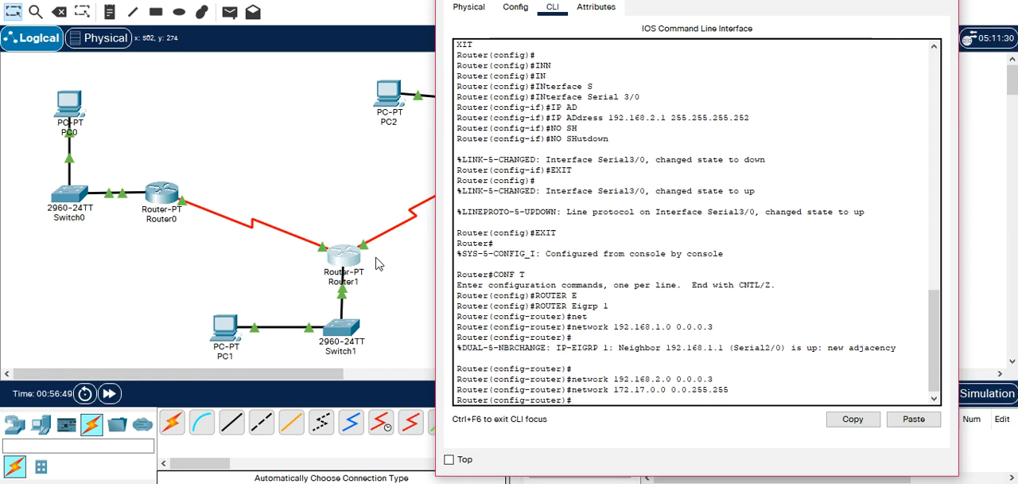
Exit Router1's EIGRP configuration and close the router's window.
text(XIT)
key(Return)
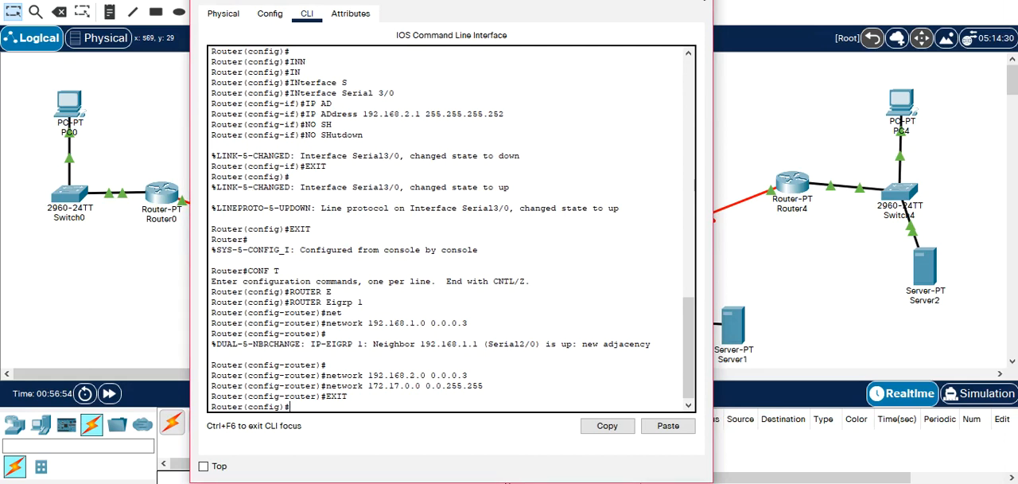
click(704, 1)
mouse_move(351, 265)
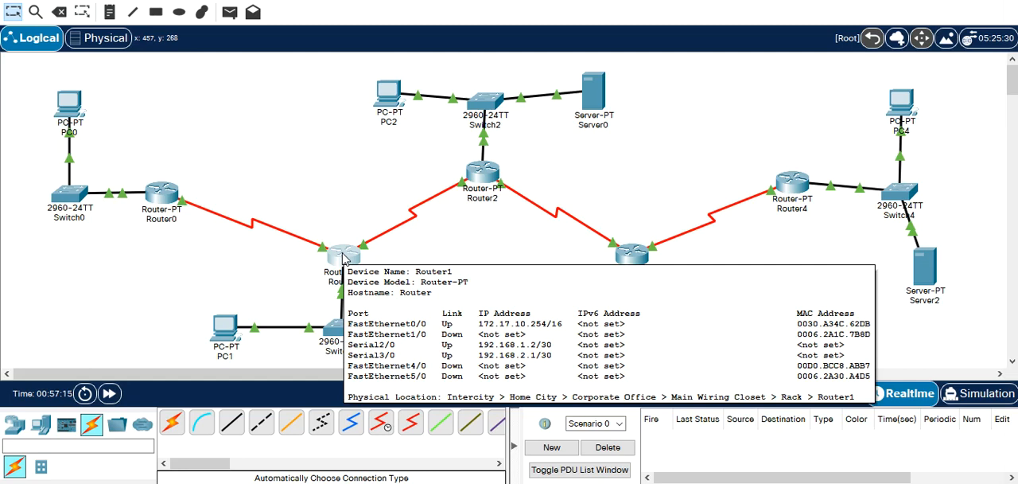
Open Router2's command line and start EIGRP 1 routing configuration.
click(476, 173)
key(Return)
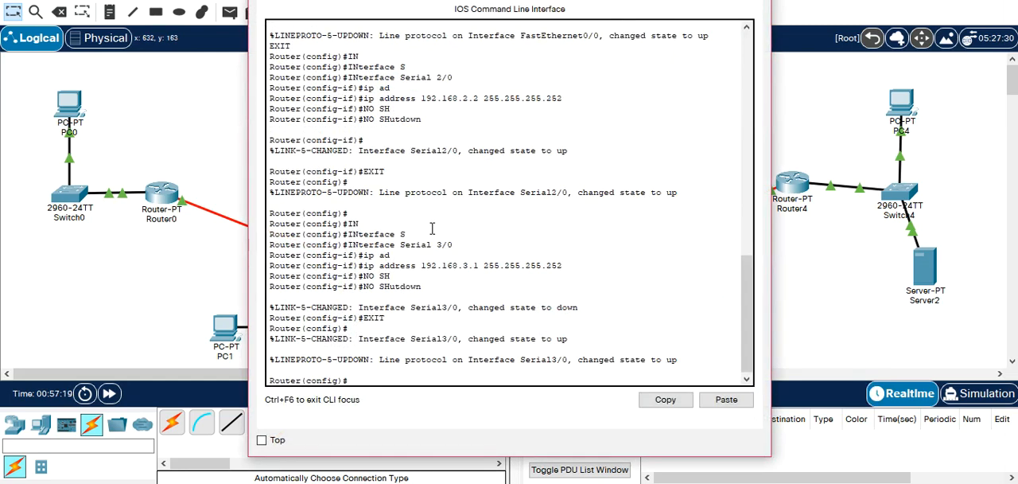
text(ROUTER E)
key(Tab)
text(1)
key(Return)
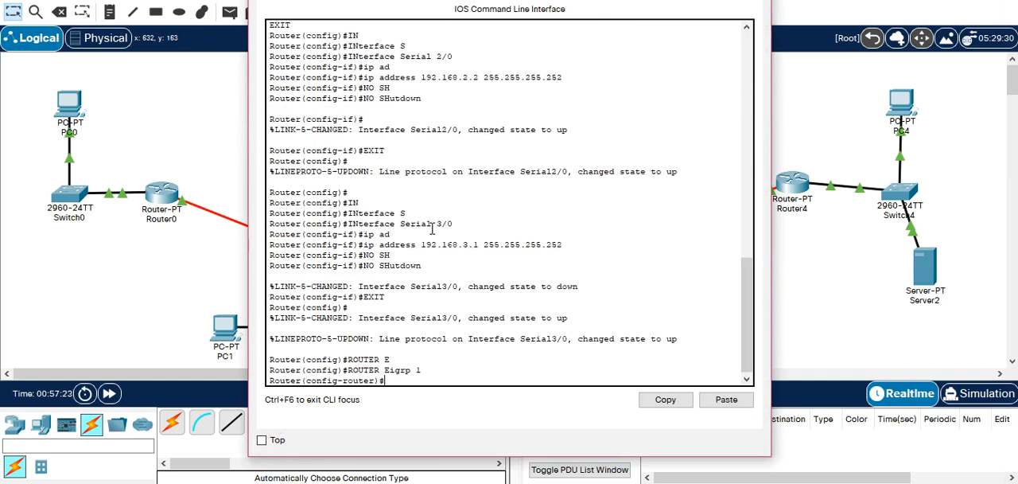
Advertise Router2's LAN 172.18.0.0 with wildcard mask 0.0.255.255 in EIGRP.
text(net)
key(Tab)
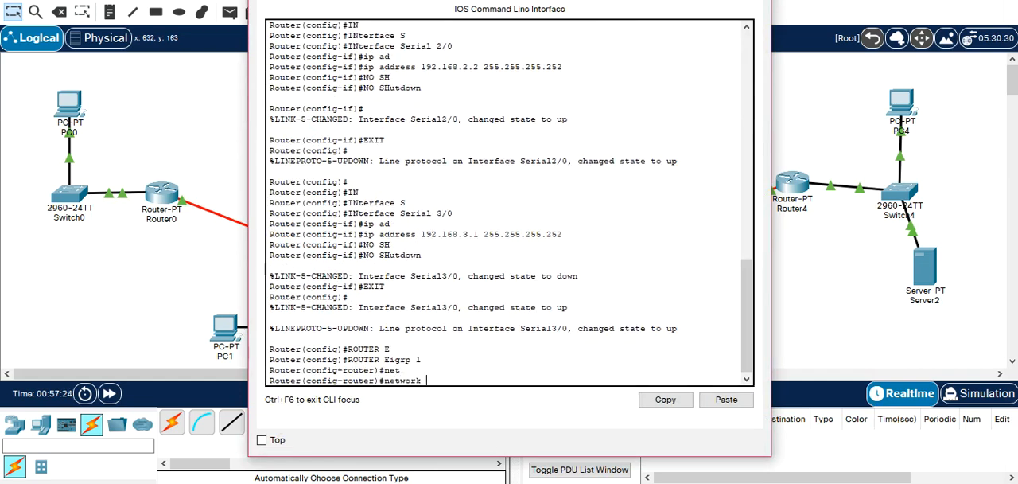
drag(624, 0, 894, 77)
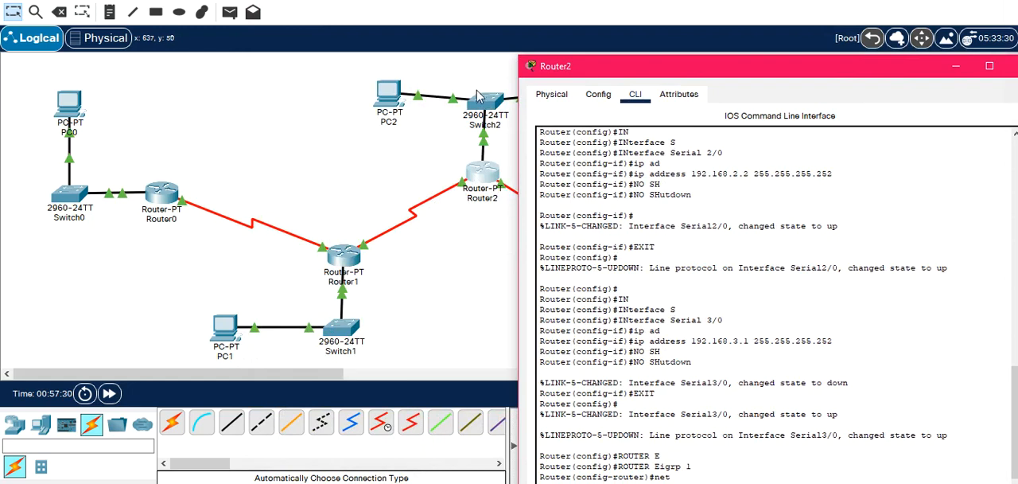
drag(664, 79, 328, 6)
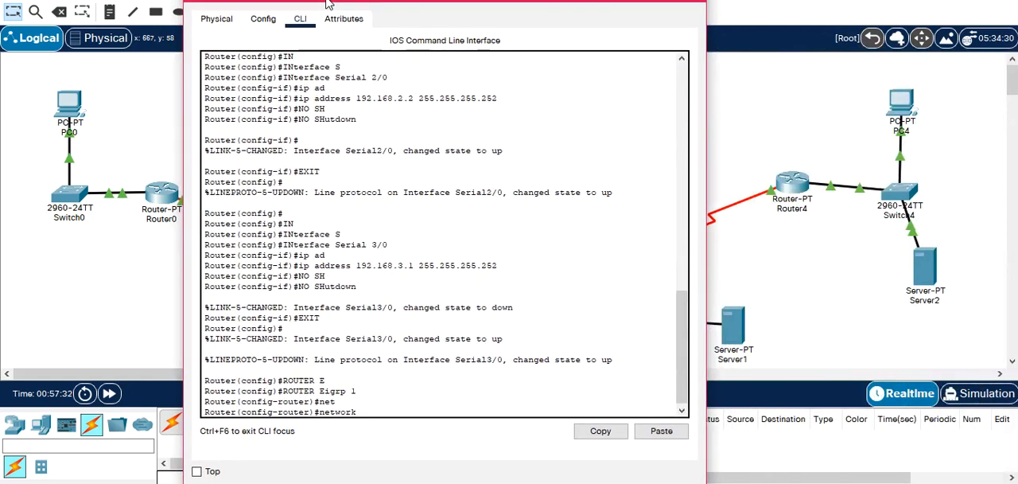
text(72.18.0.0 0.0.)
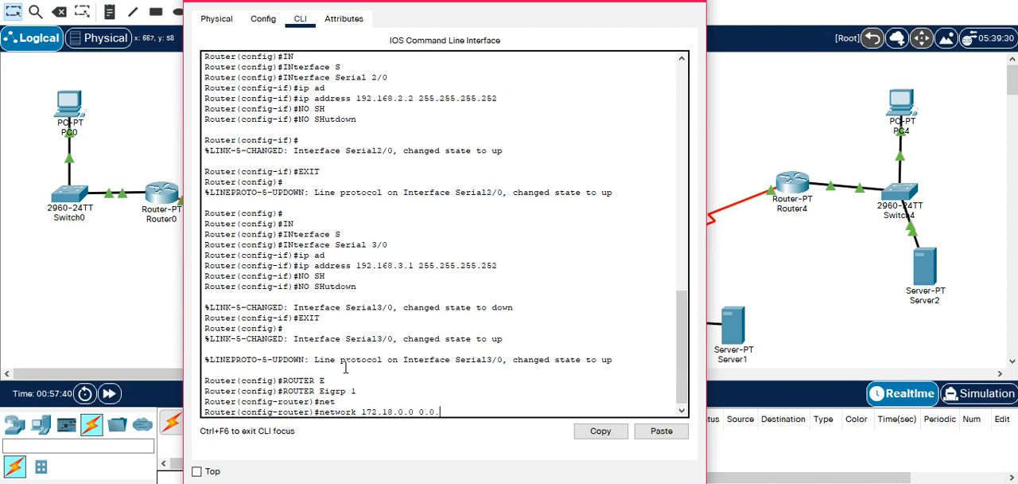
text(255.255)
key(Return)
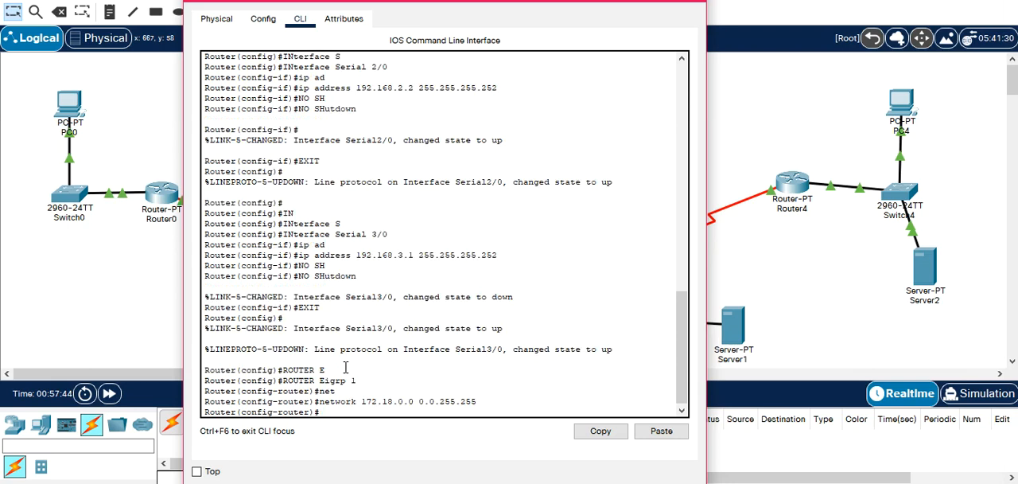
Advertise serial network 192.168.2.0 with wildcard mask 0.0.0.3 on Router2.
text(NET)
key(Tab)
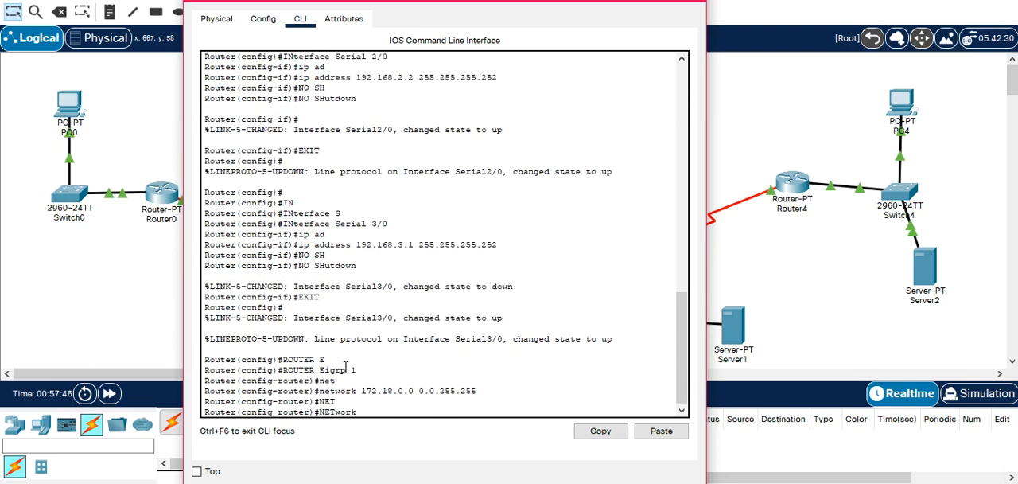
text(192.168.2.0 0.0.0.3)
key(Return)
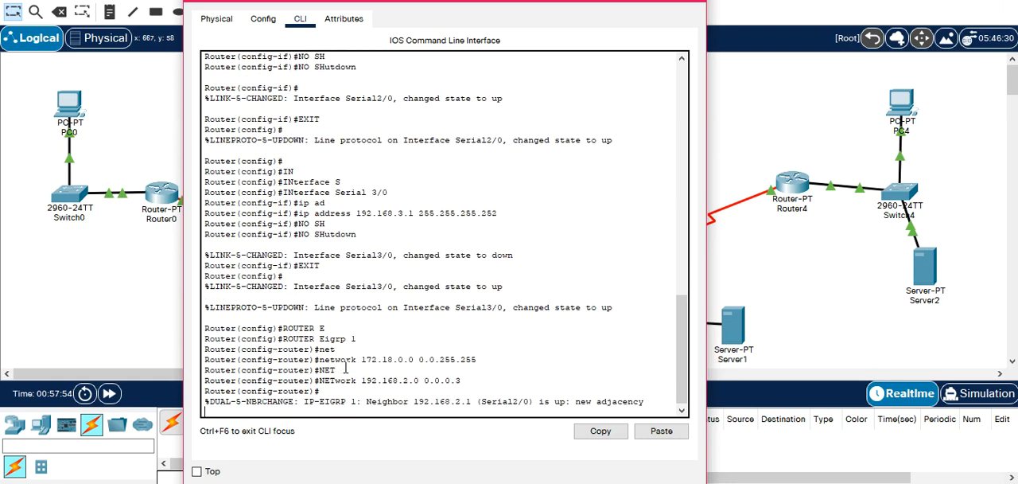
Recall Router2's last network command and change its address to advertise 192.168.3.0 with wildcard mask 0.0.0.3.
key(Return)
key(Up)
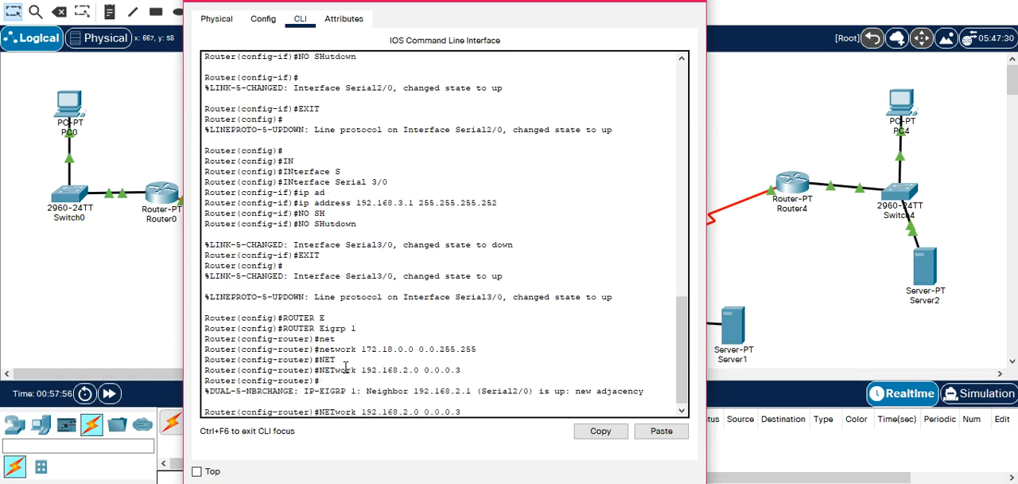
key(Left)
key(Left)
key(Left)
key(Left)
key(Left)
key(Left)
key(Left)
key(Left)
key(Left)
key(Left)
key(BackSpace)
text(3)
key(Return)
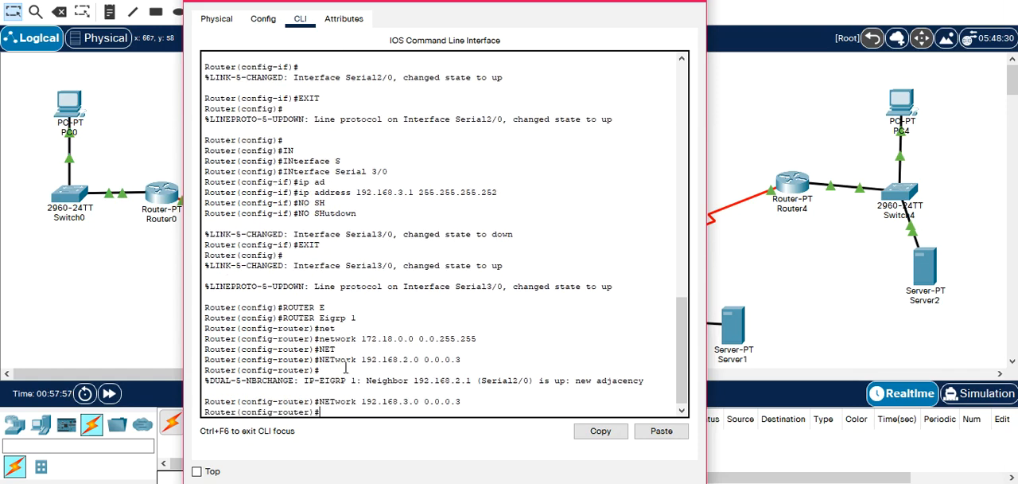
Exit Router2's EIGRP configuration and close the router's window.
text(EXI)
text(T)
key(Return)
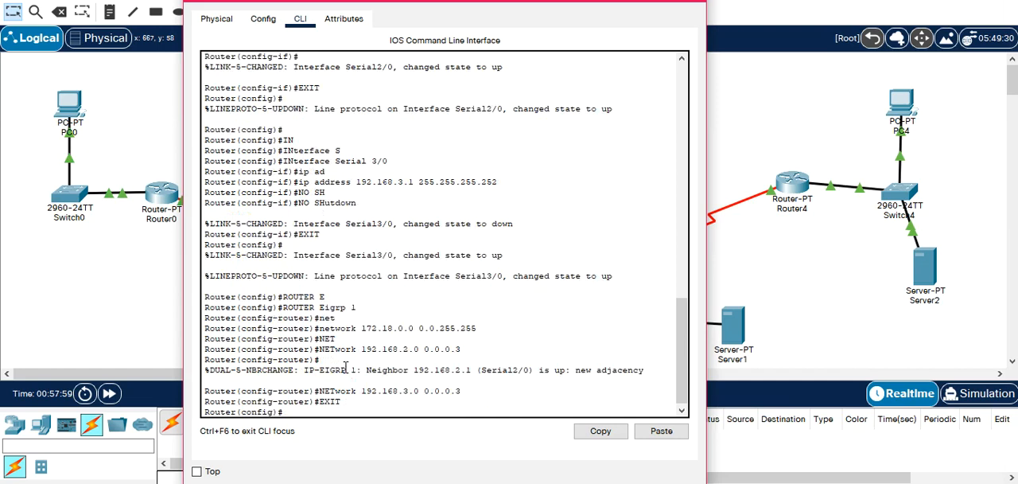
click(693, 2)
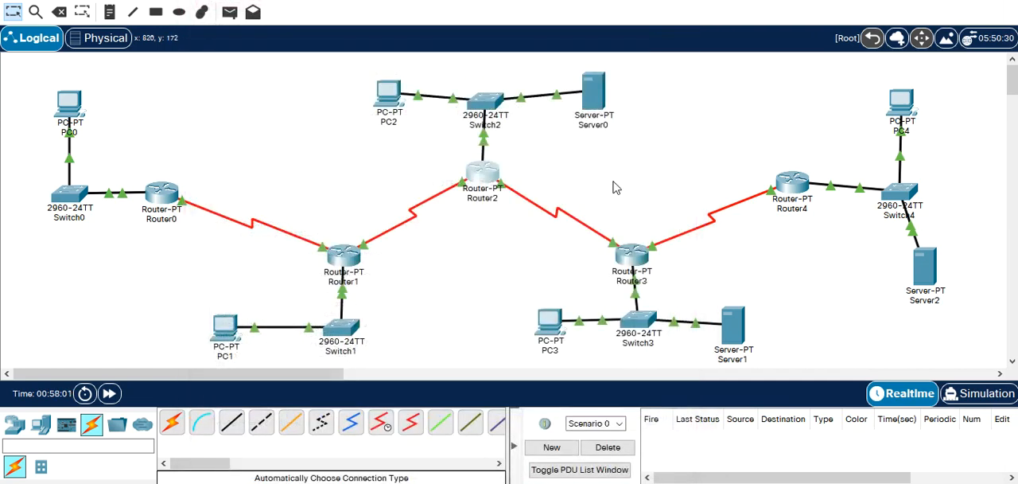
Open Router3's command line and start EIGRP 1 routing configuration.
click(643, 254)
drag(549, 0, 326, 0)
key(Return)
key(Return)
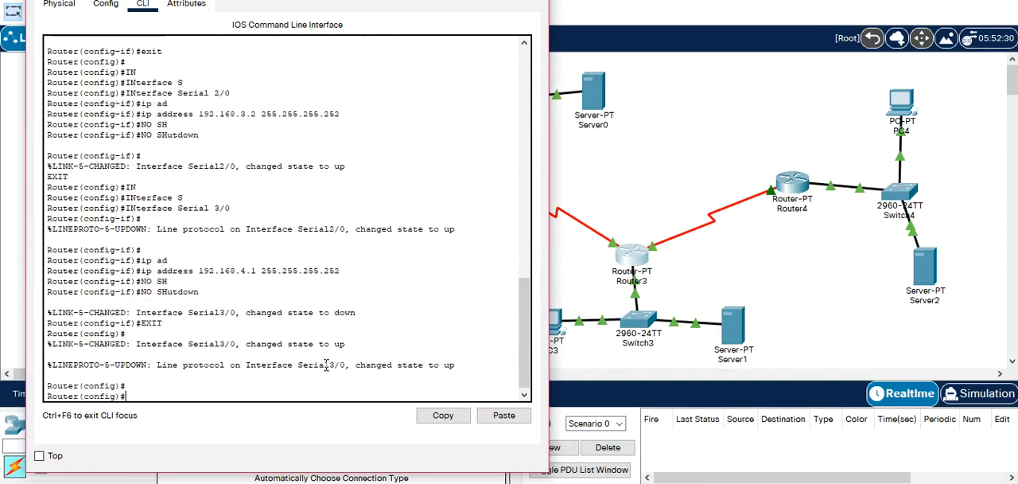
text(ROUTER E)
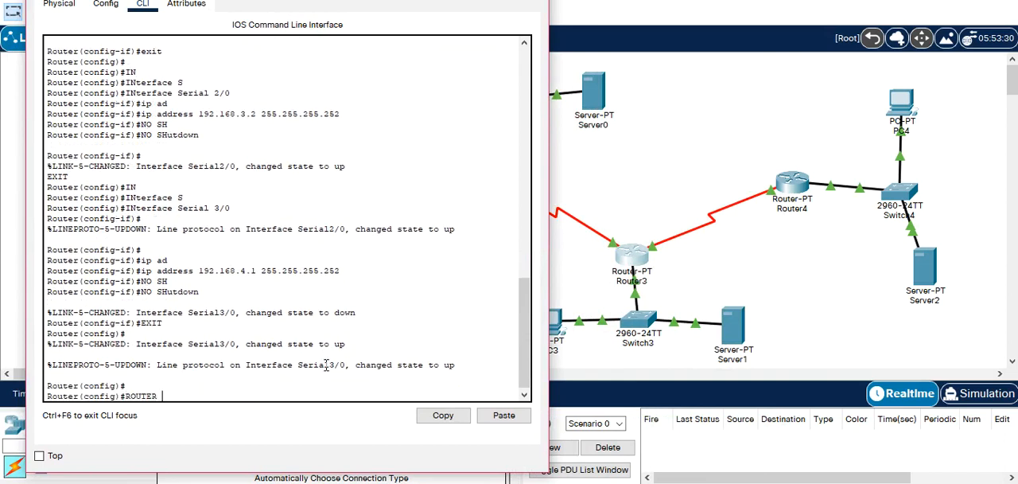
key(Tab)
text(1)
key(Return)
Advertise Router3's LAN 172.19.0.0 with wildcard mask 0.0.255.255 in EIGRP.
text(NET)
key(Tab)
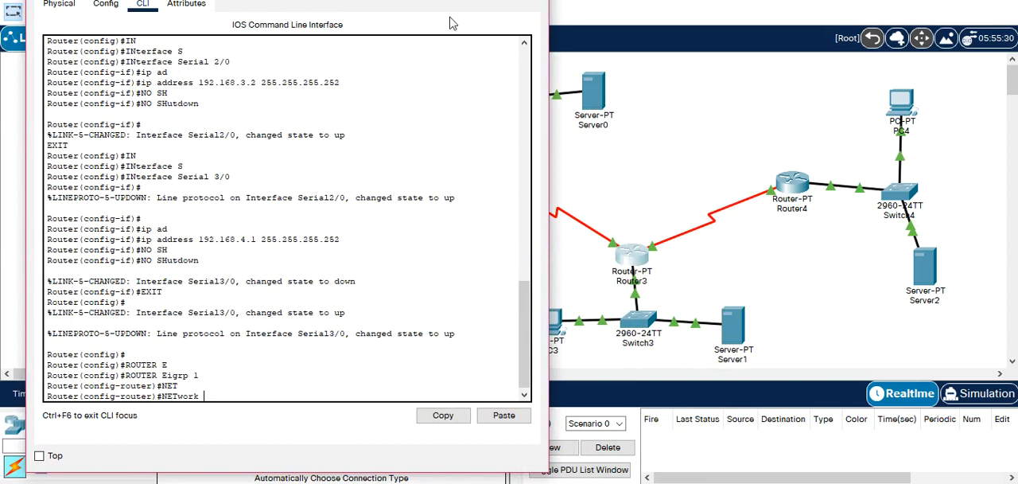
drag(428, 2, 424, 28)
text(172.)
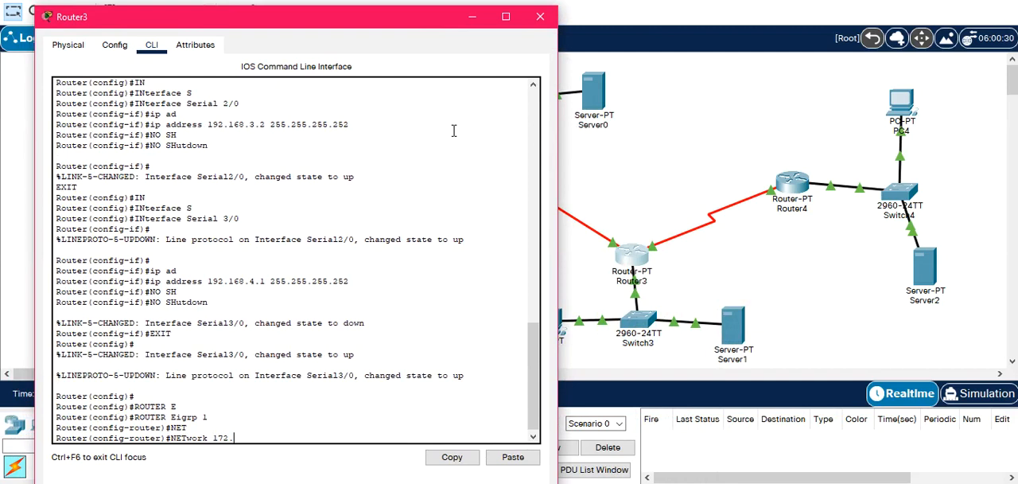
text(19.0.0 0.0.255.255)
key(Return)
Rewrite the recalled network command on Router3 to advertise 192.168.3.0 with wildcard mask 0.0.0.3.
key(Up)
key(BackSpace)
key(BackSpace)
key(BackSpace)
key(BackSpace)
key(BackSpace)
key(BackSpace)
key(BackSpace)
key(BackSpace)
key(BackSpace)
key(BackSpace)
key(BackSpace)
key(BackSpace)
key(BackSpace)
key(BackSpace)
key(BackSpace)
key(BackSpace)
key(BackSpace)
key(BackSpace)
key(BackSpace)
key(BackSpace)
key(BackSpace)
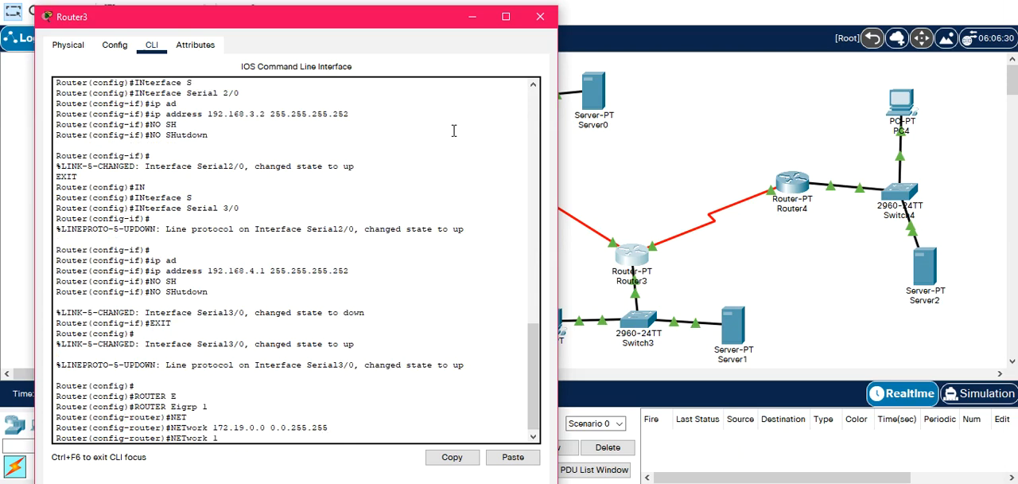
text(192.168.3.0 0.0.0.3)
key(Return)
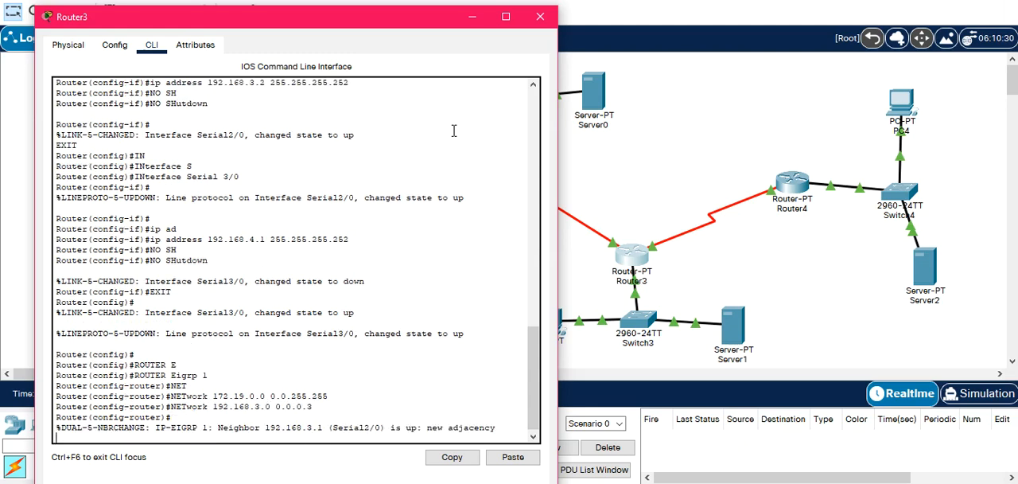
Recall Router3's last network command and change its address to advertise 192.168.4.0 with wildcard mask 0.0.0.3.
key(Up)
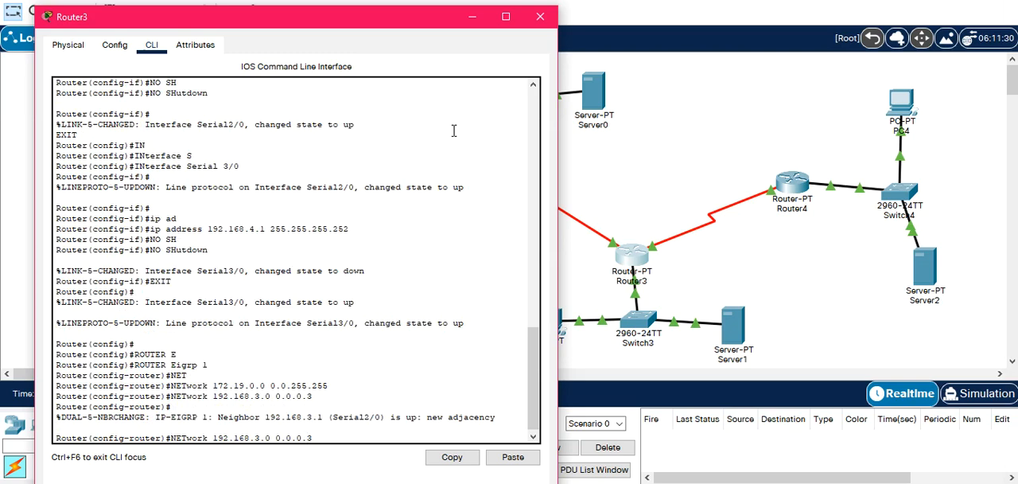
key(BackSpace)
text(4)
key(Return)
Exit Router3's EIGRP configuration and close the router's window.
text(EXIT)
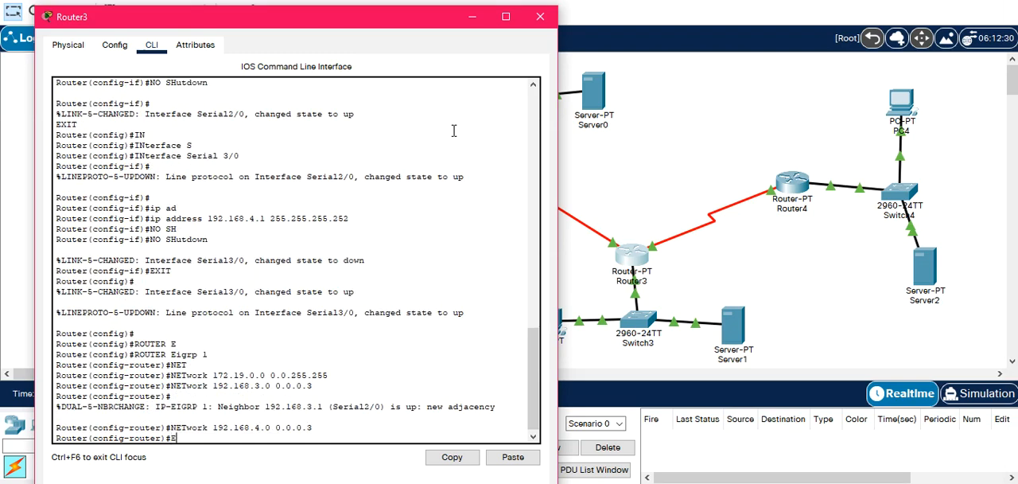
key(Return)
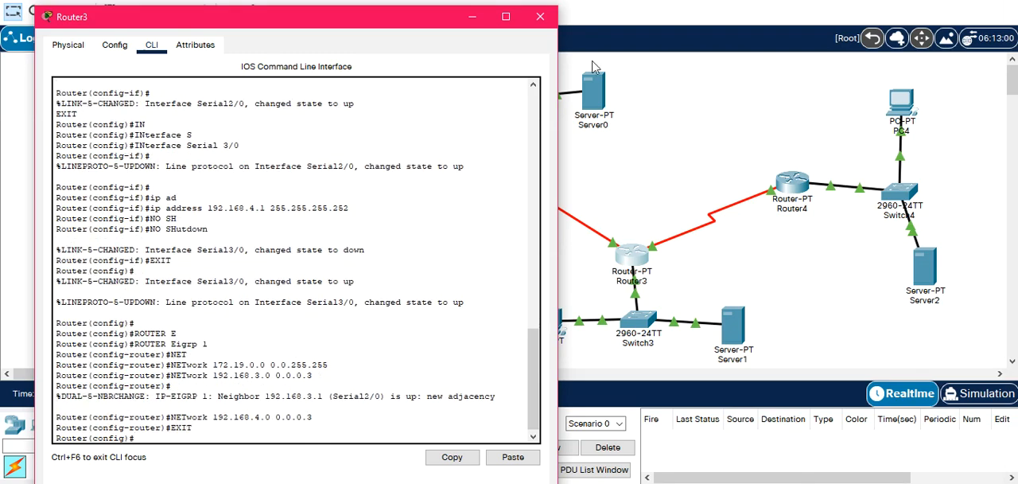
click(538, 18)
Open Router4's command line and start EIGRP 1 routing configuration.
click(795, 188)
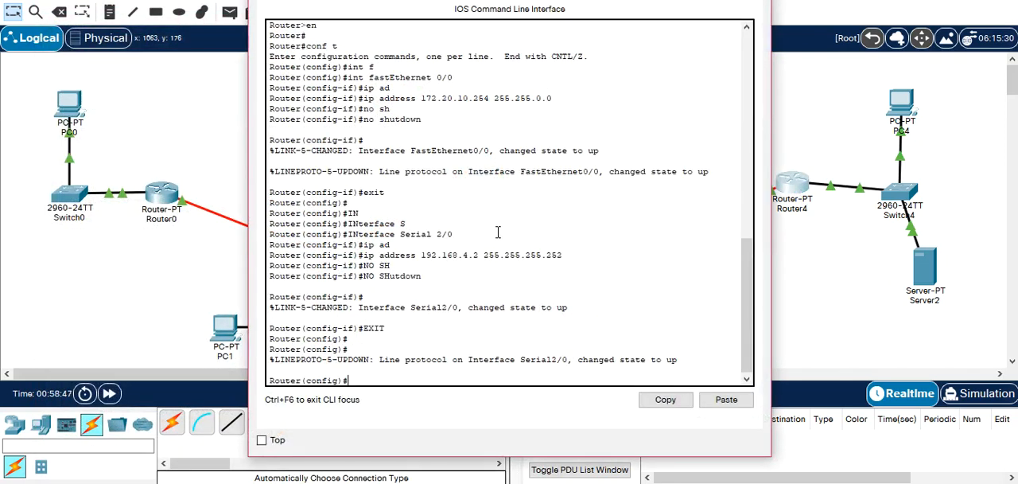
text(ROUTER E)
key(Tab)
text(1)
key(Return)
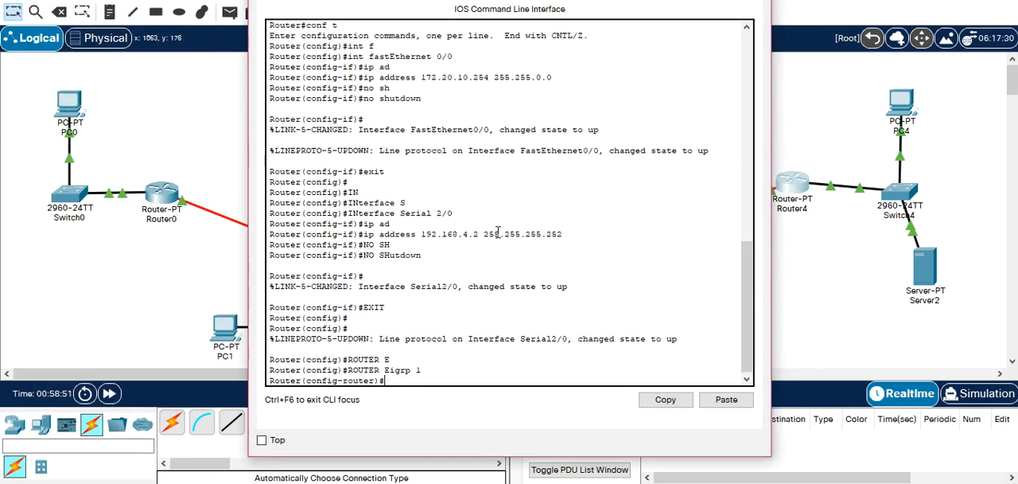
Advertise Router4's LAN 172.20.0.0 with wildcard mask 0.0.255.255 in EIGRP.
text(NET)
key(Tab)
drag(614, 0, 474, 24)
text(172.20.0.0 0.0.0)
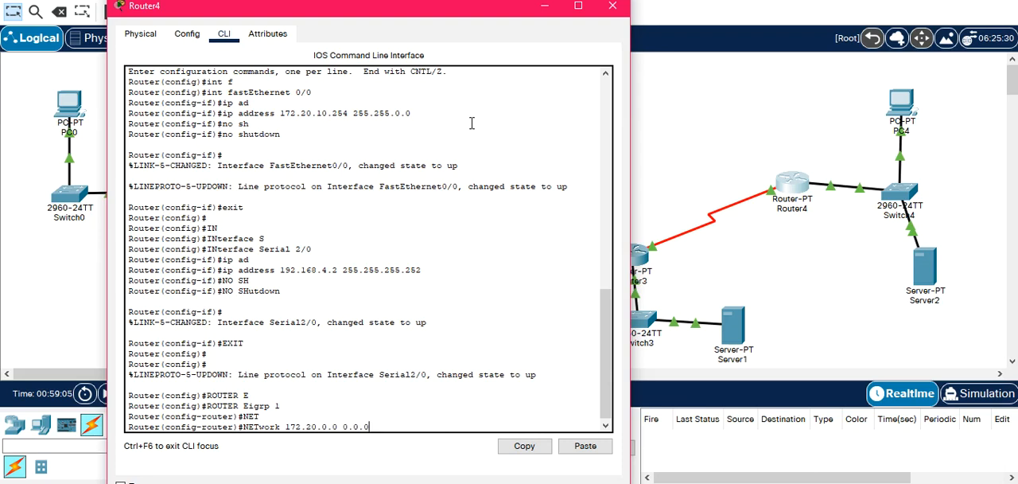
key(BackSpace)
key(BackSpace)
text(255.255)
key(Return)
Advertise serial network 192.168.4.0 with wildcard mask 0.0.0.3 on Router4.
text(NE)
key(Tab)
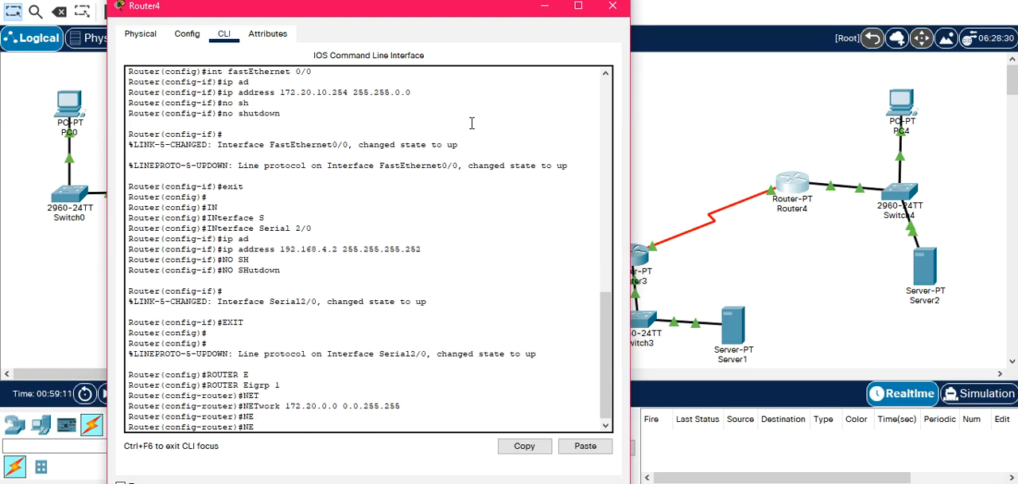
text(T)
key(Tab)
text(192.168)
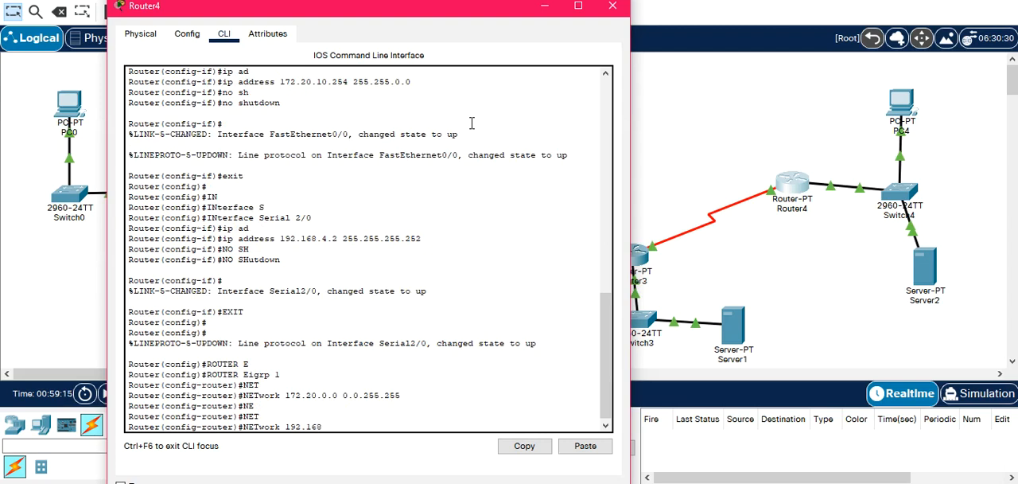
text(.4.0 0.0.0.3)
key(Return)
Exit Router4's EIGRP configuration and close the router's window.
text(EXIT)
key(Return)
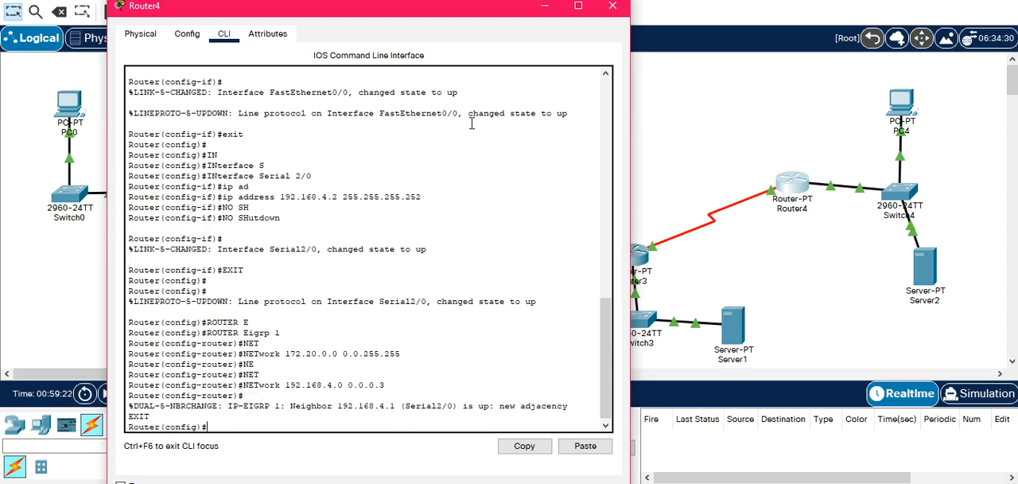
click(612, 6)
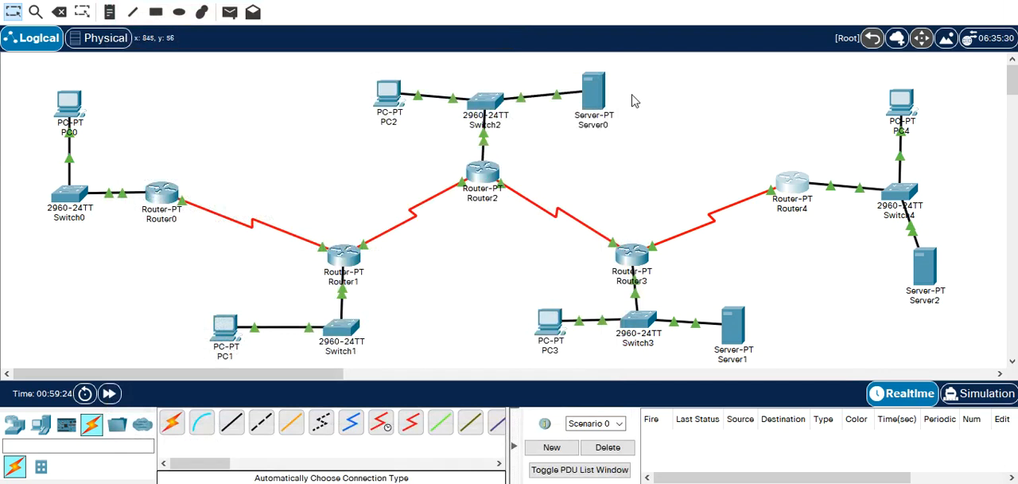
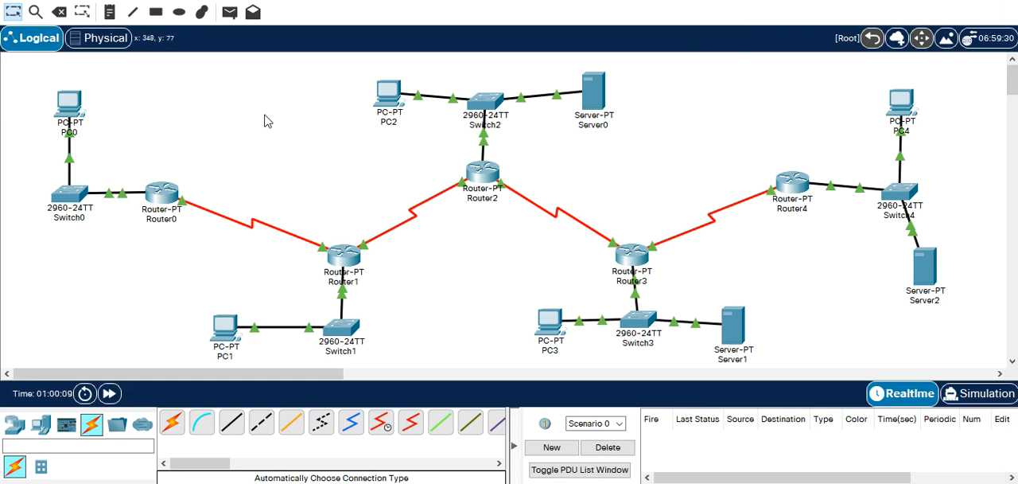
Test connectivity from PC0 to PC1 by sending two simple PDUs.
click(229, 12)
click(69, 107)
click(225, 328)
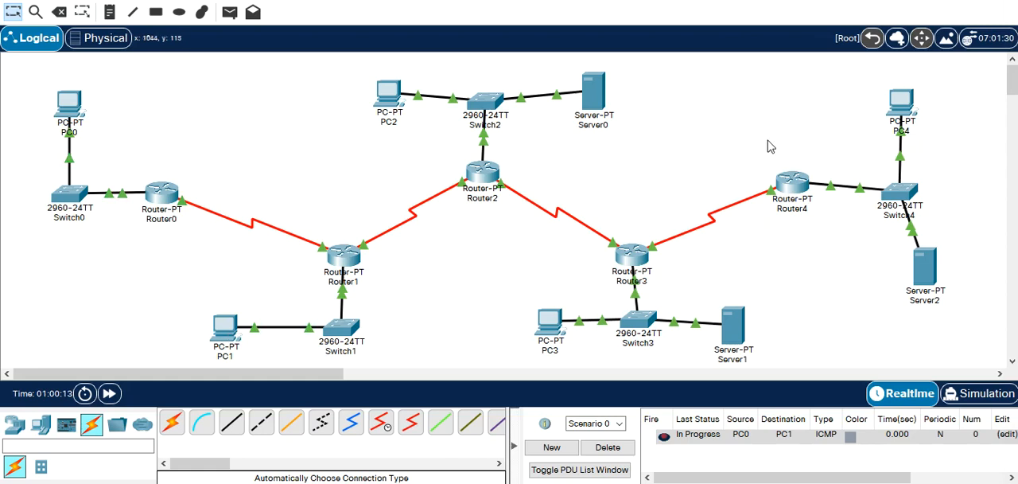
click(229, 19)
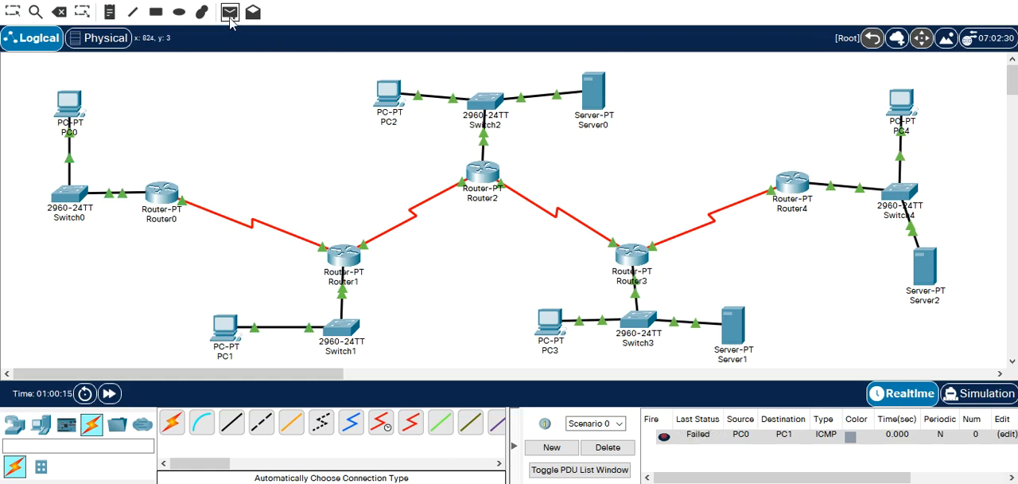
click(76, 107)
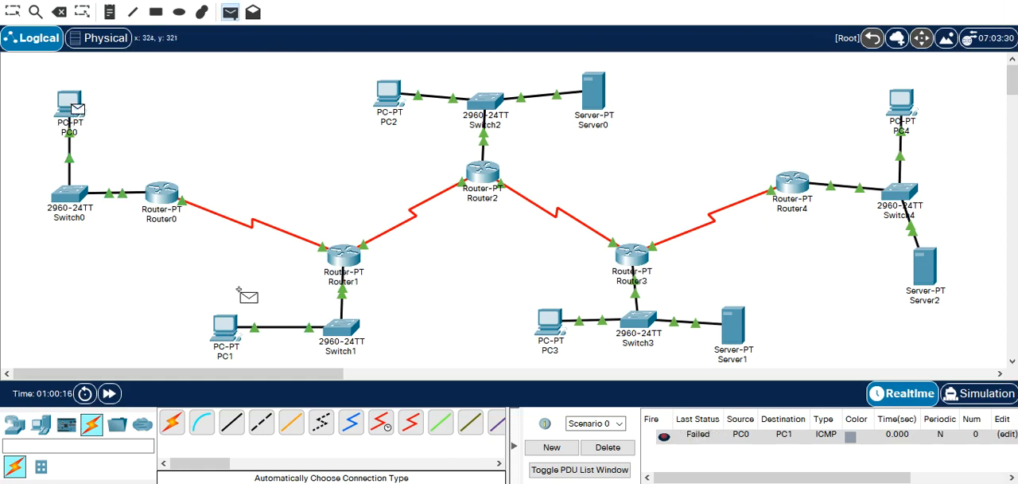
click(227, 326)
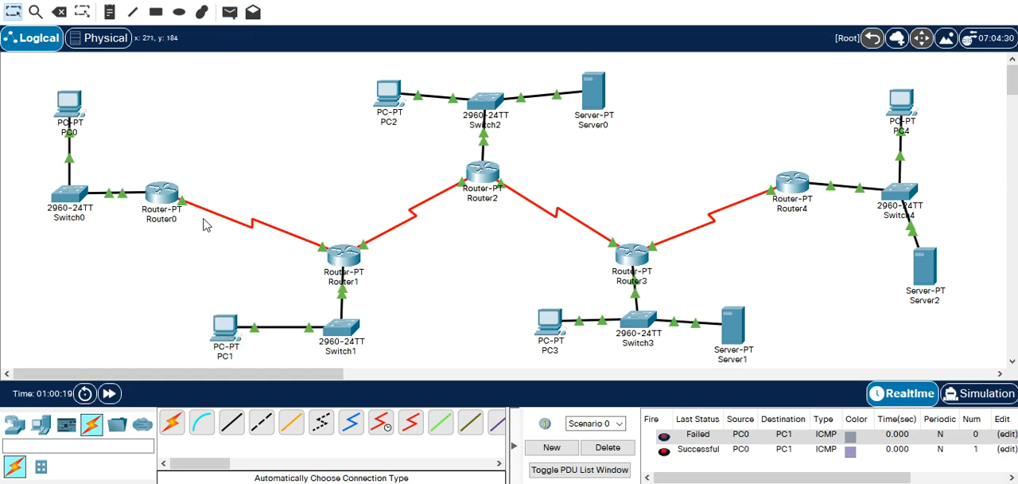
Test connectivity from PC0 to PC2 with simple PDUs, clearing the PDU list between the two attempts.
click(229, 13)
click(76, 107)
click(394, 99)
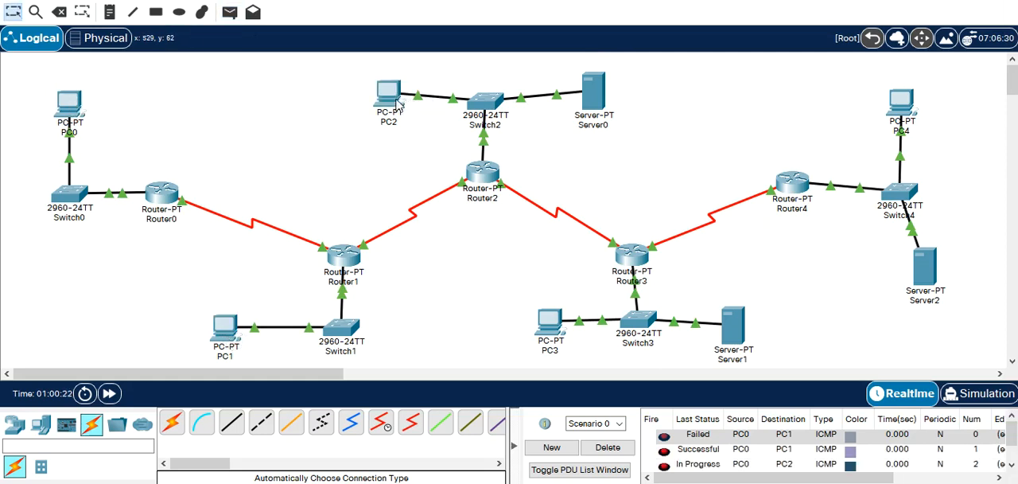
click(607, 447)
click(229, 13)
click(75, 107)
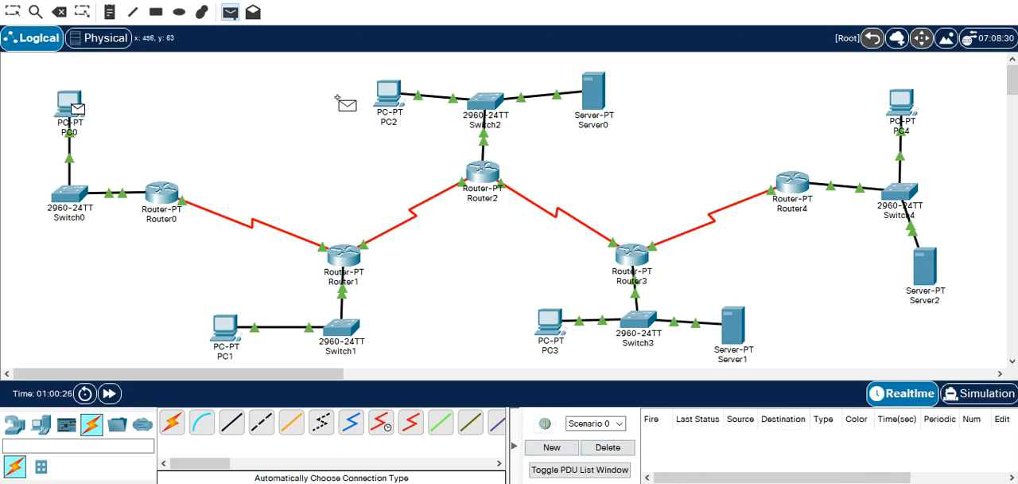
click(389, 96)
Test connectivity from PC0 to PC3 with two simple PDUs and clear the PDU list.
click(235, 18)
click(75, 109)
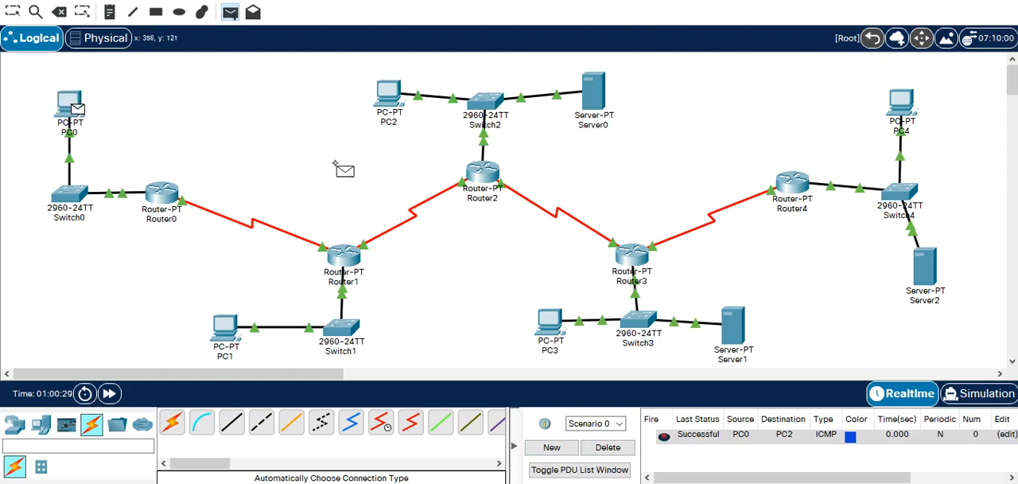
click(547, 325)
click(230, 12)
click(72, 105)
click(551, 320)
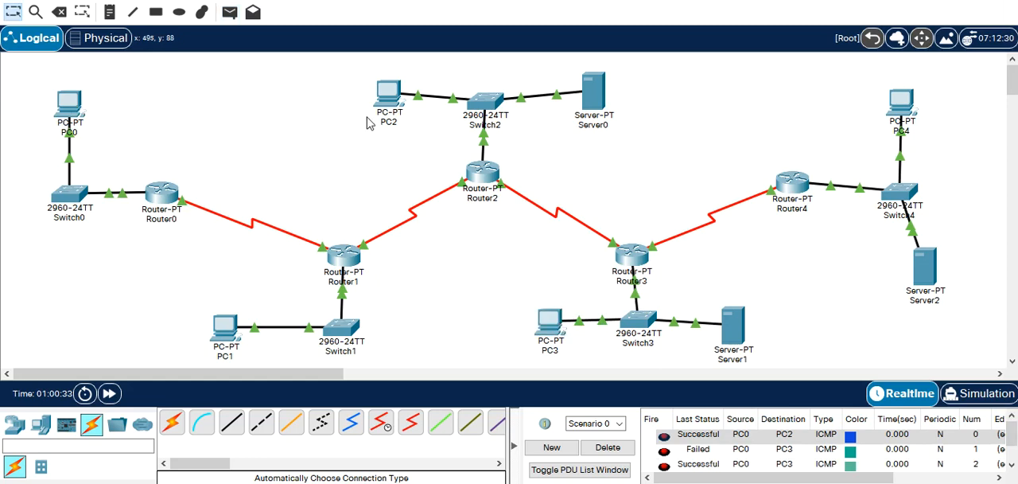
click(608, 447)
Send one simple PDU from PC0 to PC4 and another from PC2 to PC4.
click(230, 12)
click(72, 105)
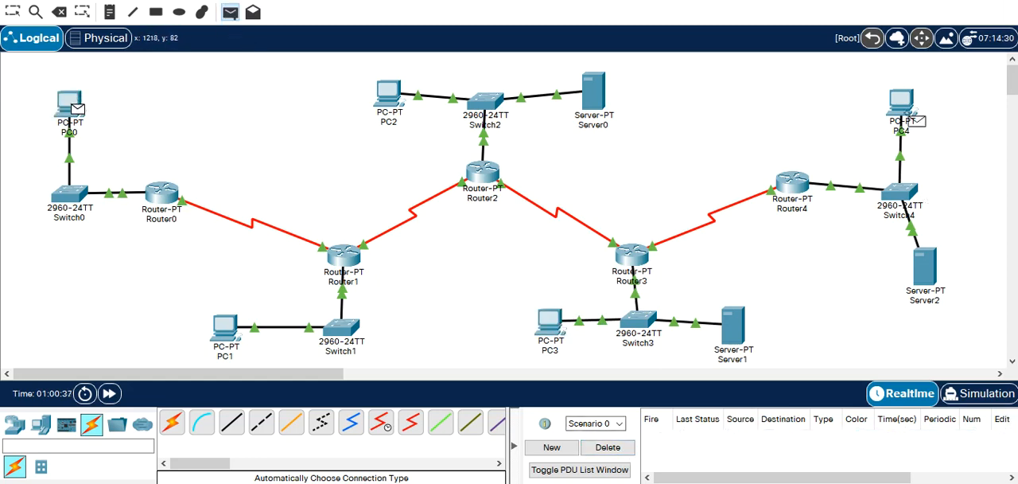
click(911, 119)
click(230, 11)
click(390, 96)
click(902, 105)
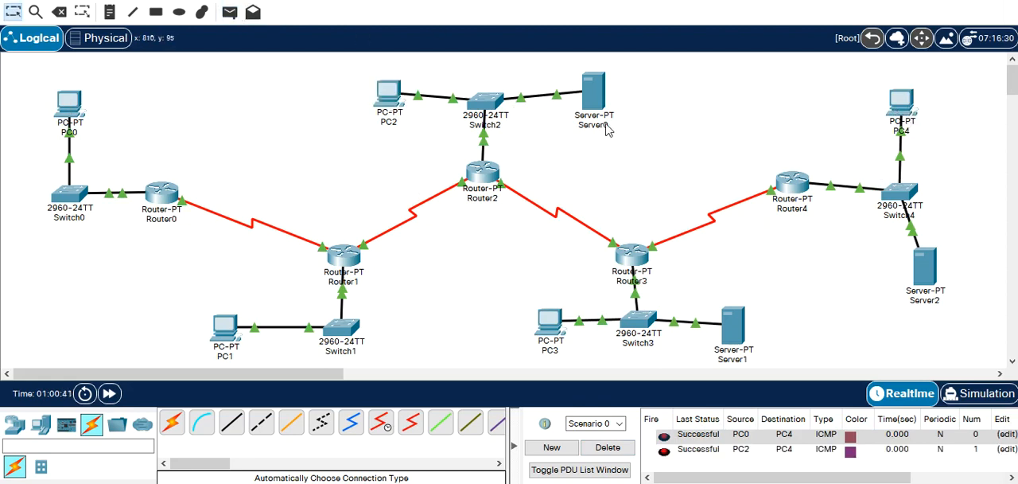
Send a simple PDU from PC1 to PC3 and clear the PDU list.
click(230, 12)
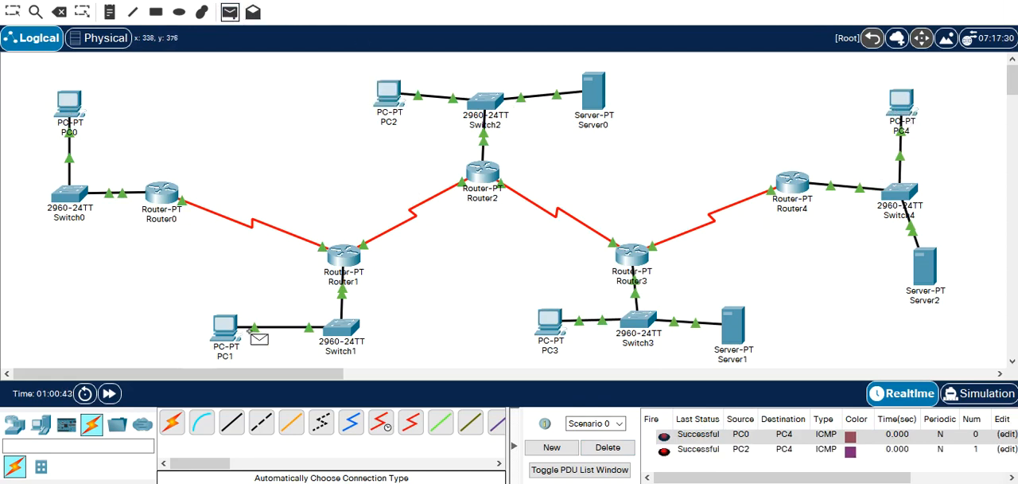
click(226, 326)
click(550, 324)
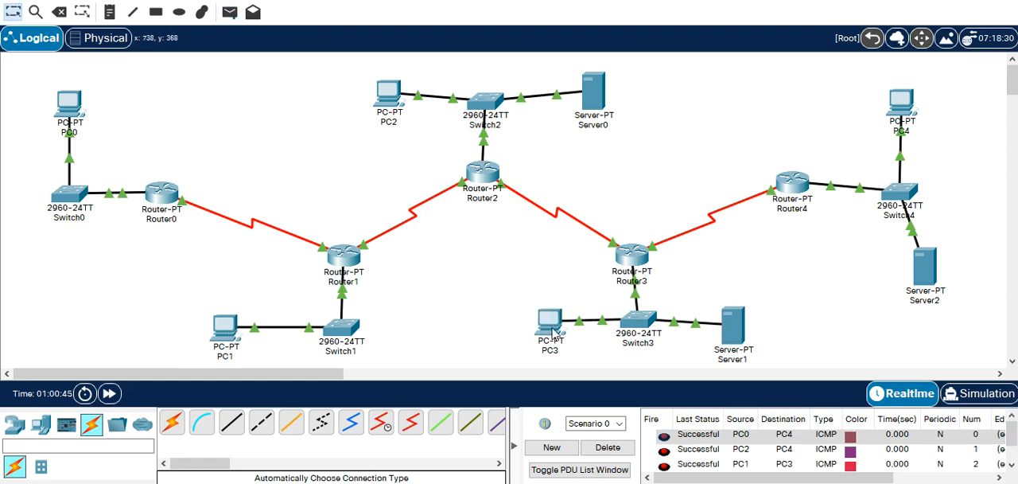
click(607, 447)
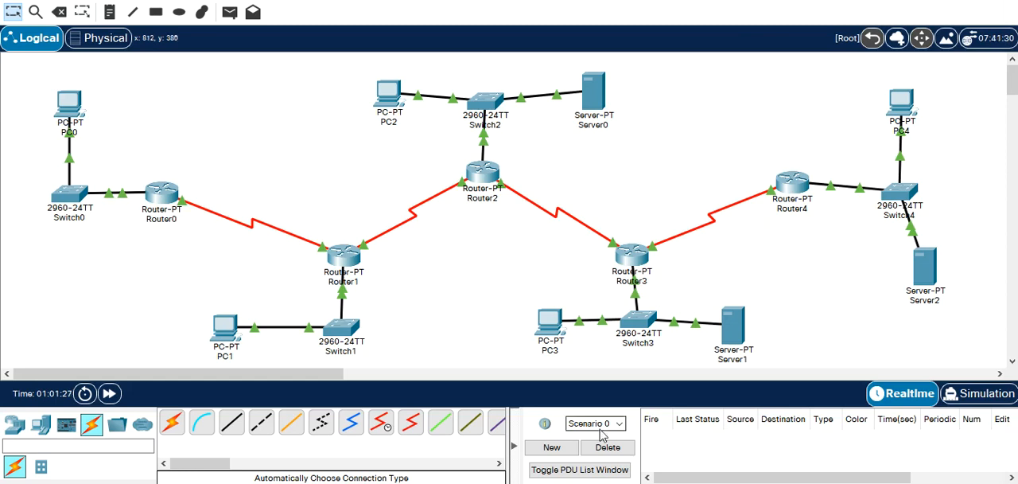
Switch to the Bloc-notes course notes and add a block of blank lines below the Kerberos entry.
click(595, 482)
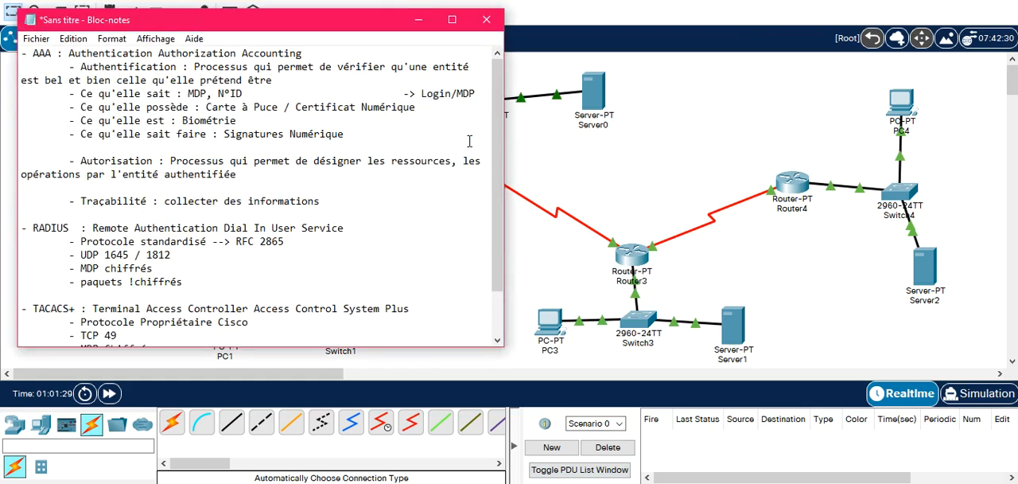
scroll(236, 334, down, 2)
key(Return)
key(Return)
key(Return)
key(Return)
key(Return)
key(Return)
key(Return)
key(Return)
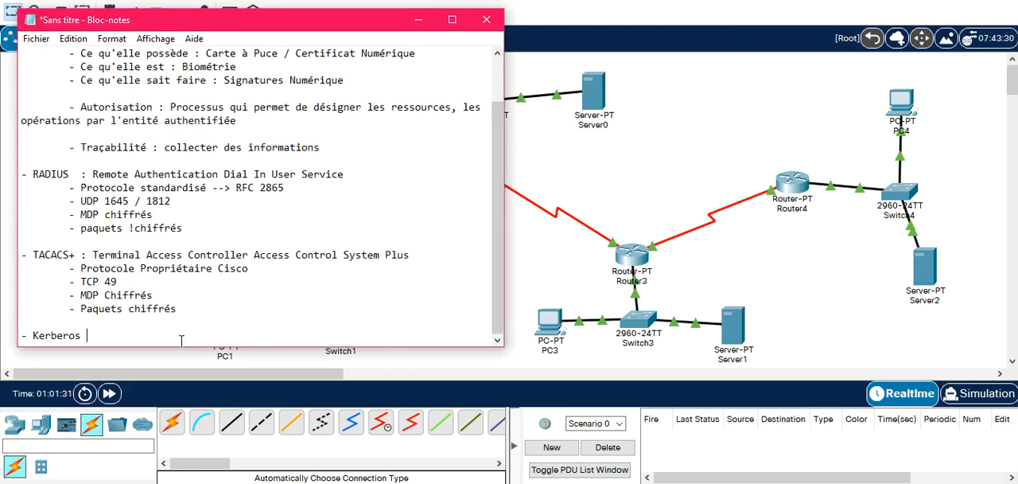
key(Return)
key(Return)
key(Return)
key(Return)
key(Return)
key(Return)
key(Return)
key(Return)
key(Return)
key(Return)
key(Return)
key(Return)
key(Return)
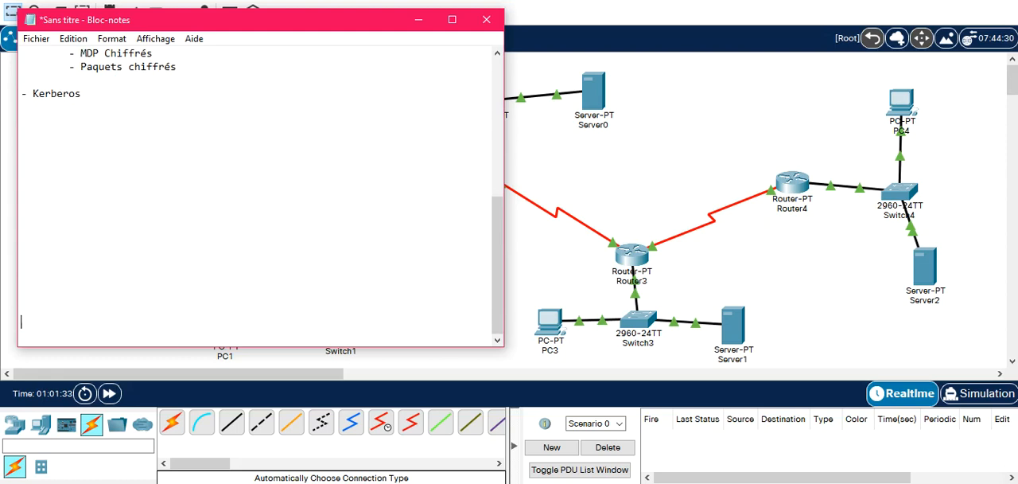
key(Up)
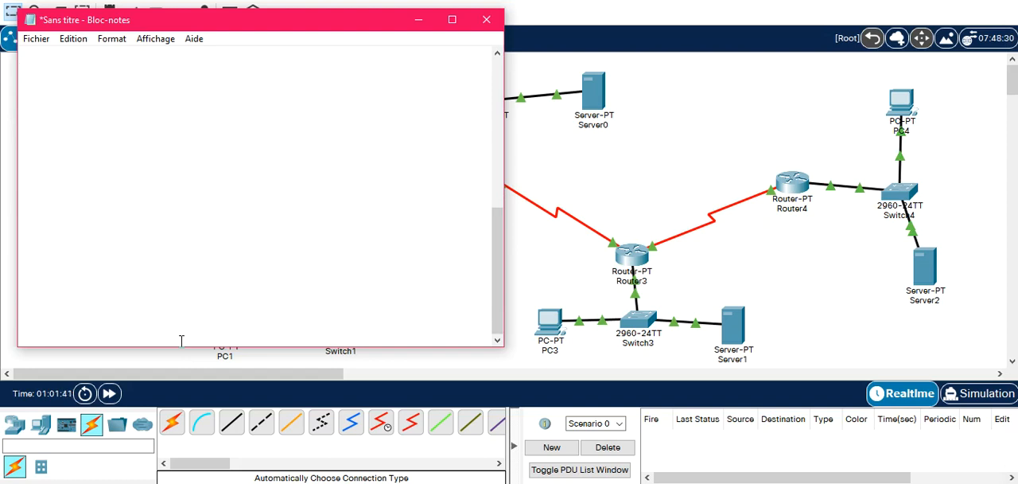
Write the command line "Router (config) # aaa new-model" in the blank area of the notes.
text(Router ())
key(Left)
text(config)
key(Right)
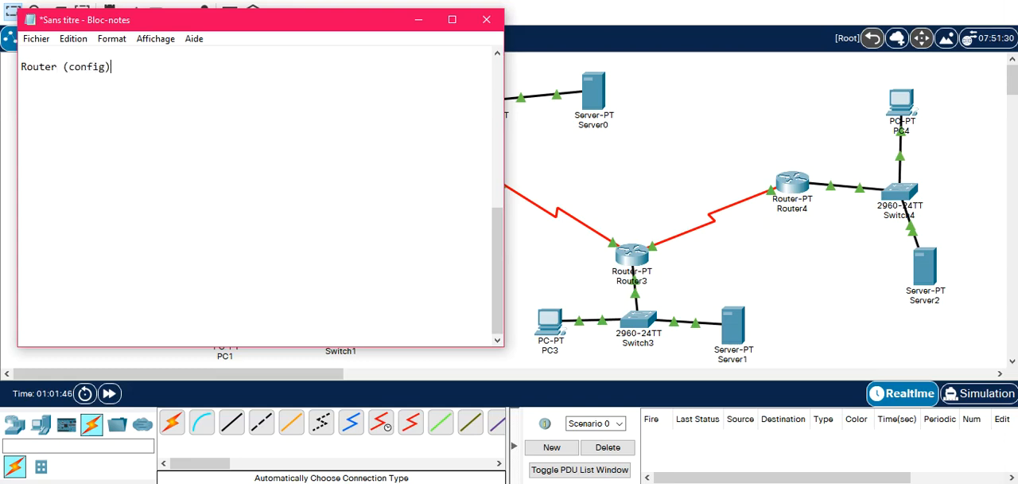
text(#)
text(aaa new-model)
Add the tabbed comment "// Activer AAA" after the aaa new-model command.
key(Tab)
key(Tab)
text(// Acv)
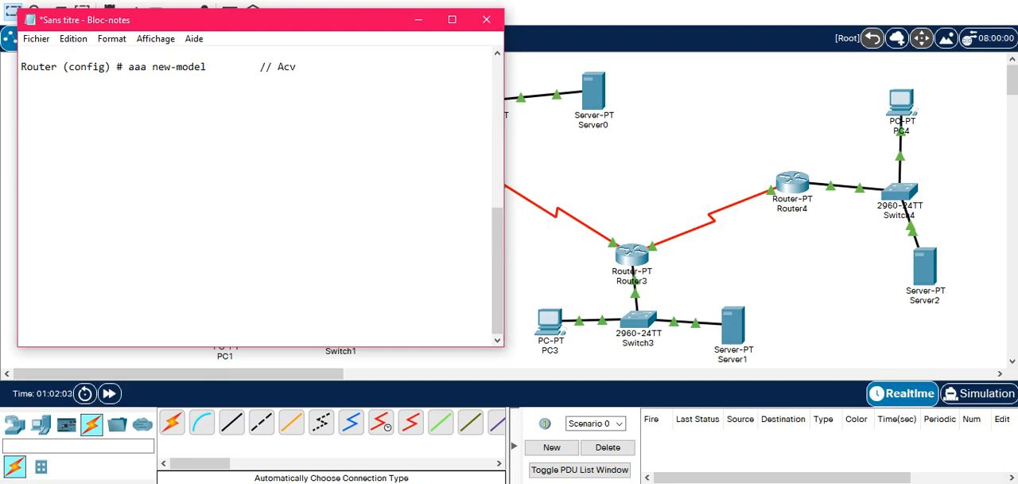
key(BackSpace)
text(tiver AAA)
Copy the "Router (config) #" prompt onto a new line and follow it with "aaa authentication".
key(Return)
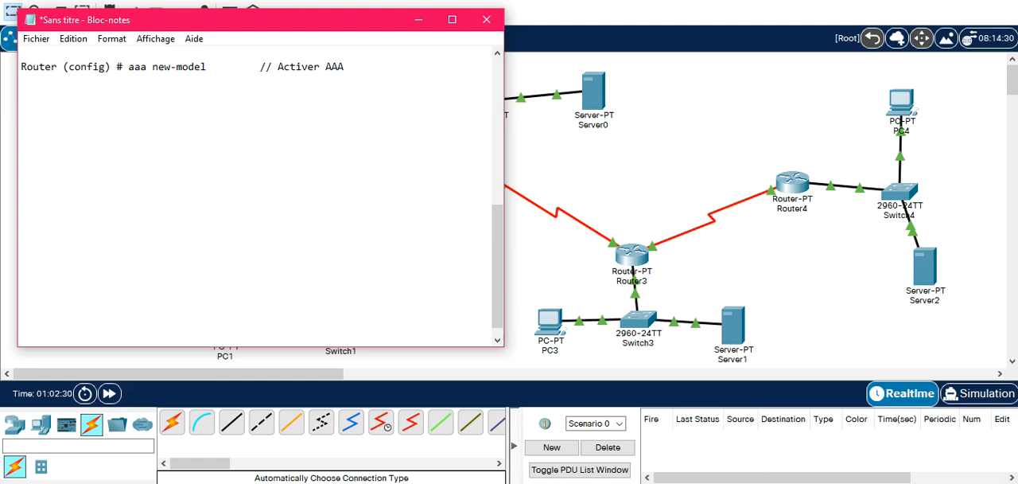
drag(129, 68, 20, 68)
key(ctrl+c)
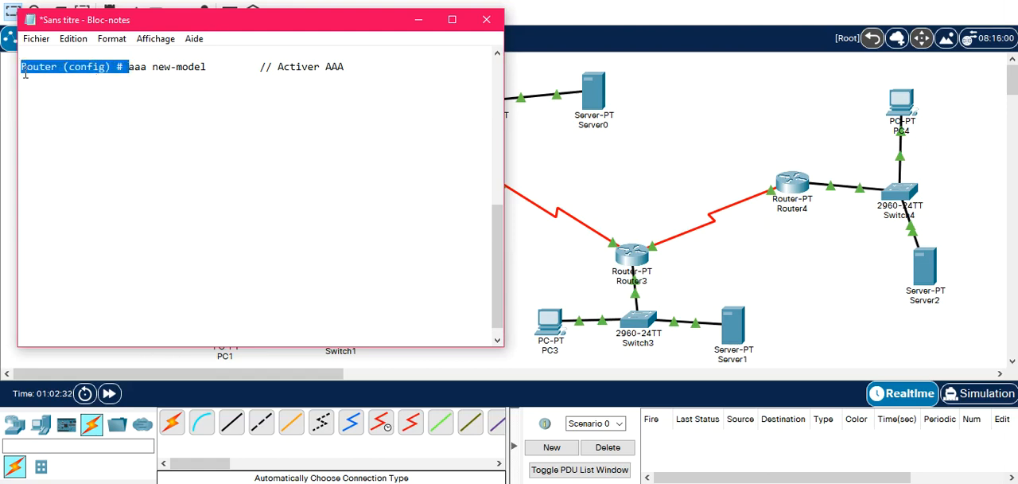
click(60, 180)
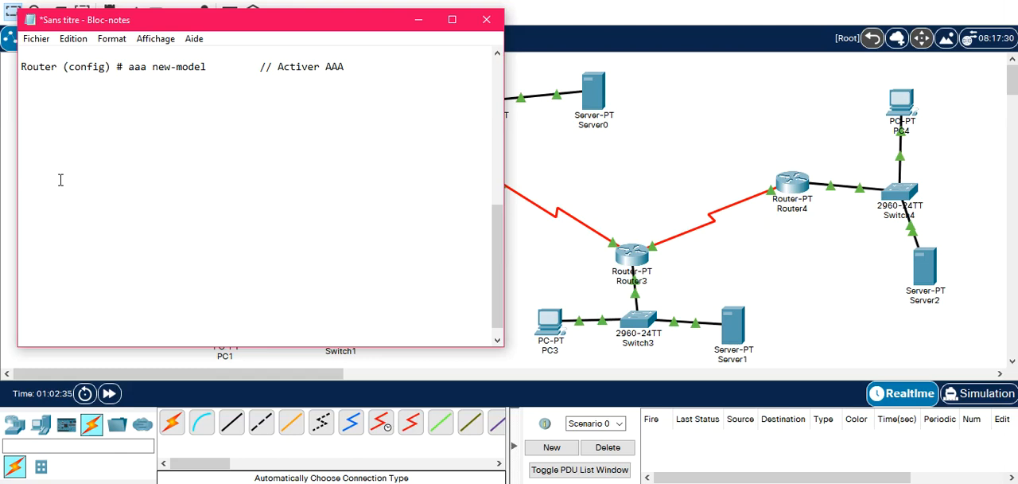
key(ctrl+v)
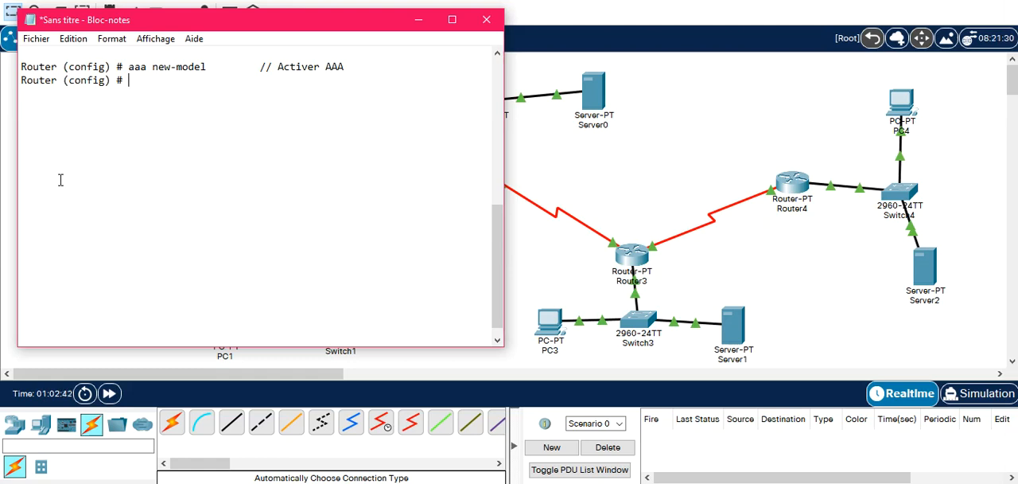
text(aaa authentication)
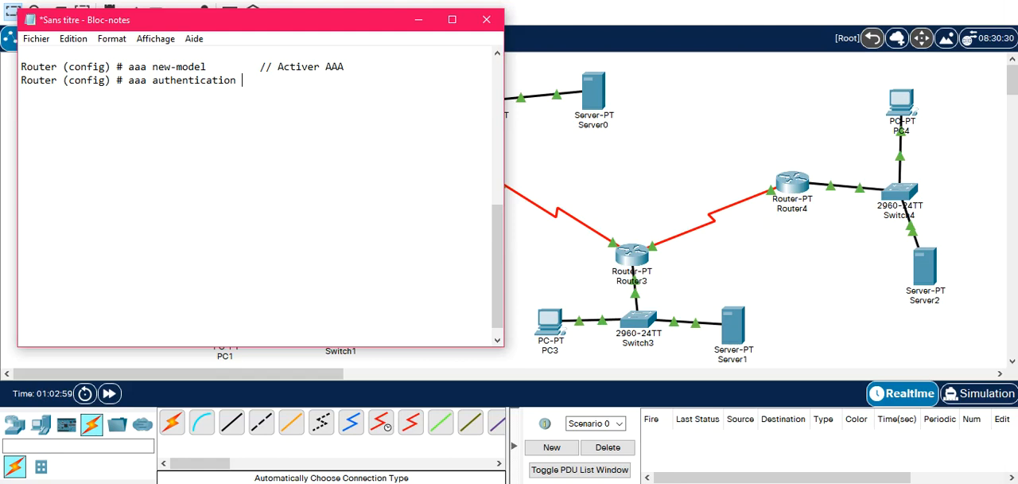
Append the placeholder "[...]" to the aaa authentication command and align the comment column of both command lines.
drag(60, 180, 262, 66)
click(268, 78)
text([])
key(Left)
text(...)
key(Tab)
click(272, 79)
key(Tab)
Comment the aaa authentication line with "// Configurer les paramètres relatifs à l'Authentification".
text(//)
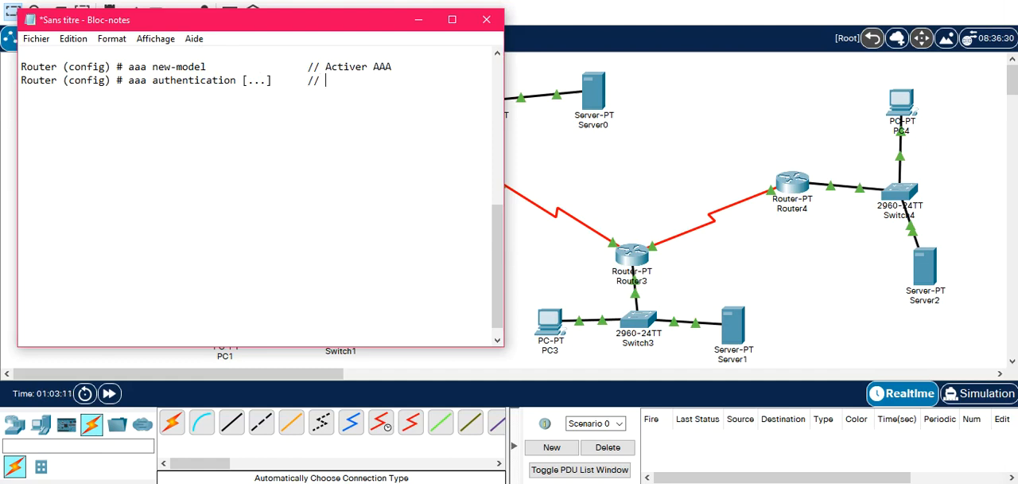
text( Configurer les paramèter)
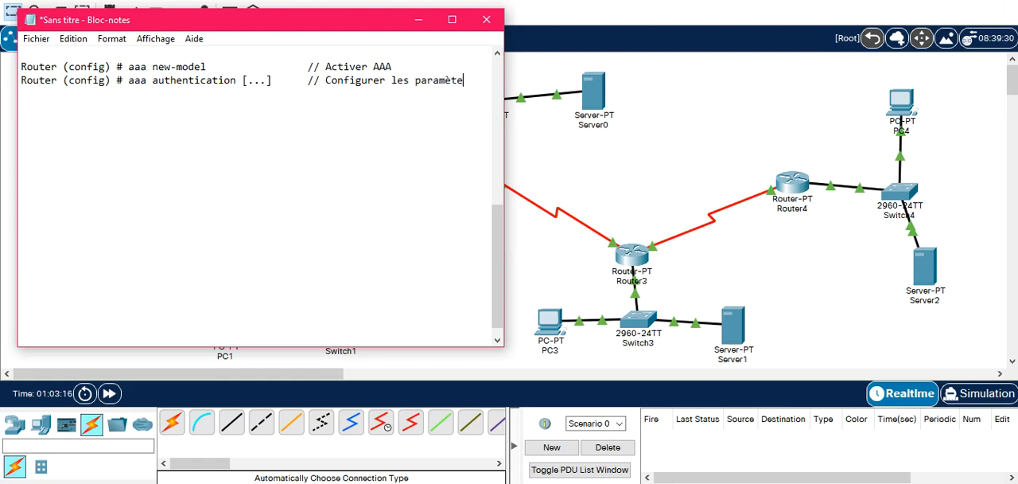
key(BackSpace)
key(BackSpace)
text(res relatifs )))
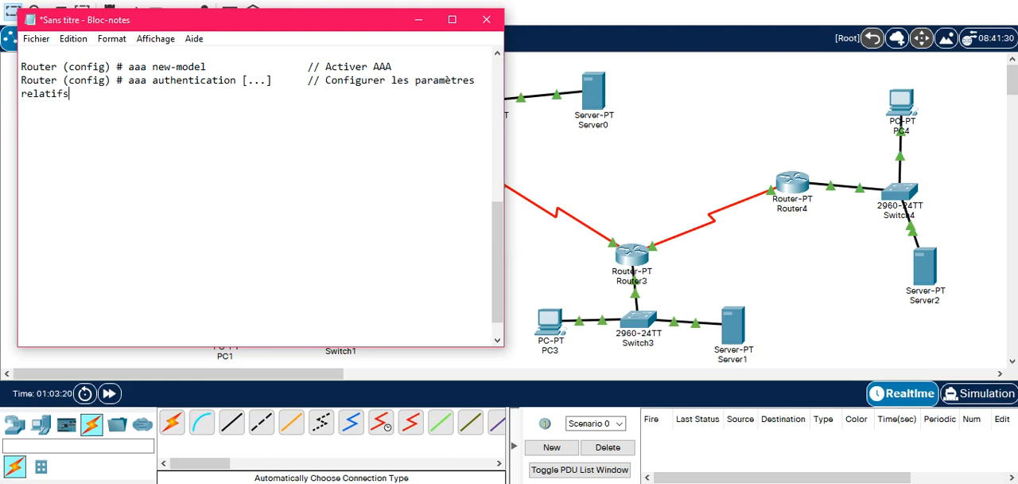
key(BackSpace)
key(BackSpace)
text(à l'Authentification)
Duplicate the commented aaa authentication entry below itself, separated by a blank line.
key(Return)
key(Return)
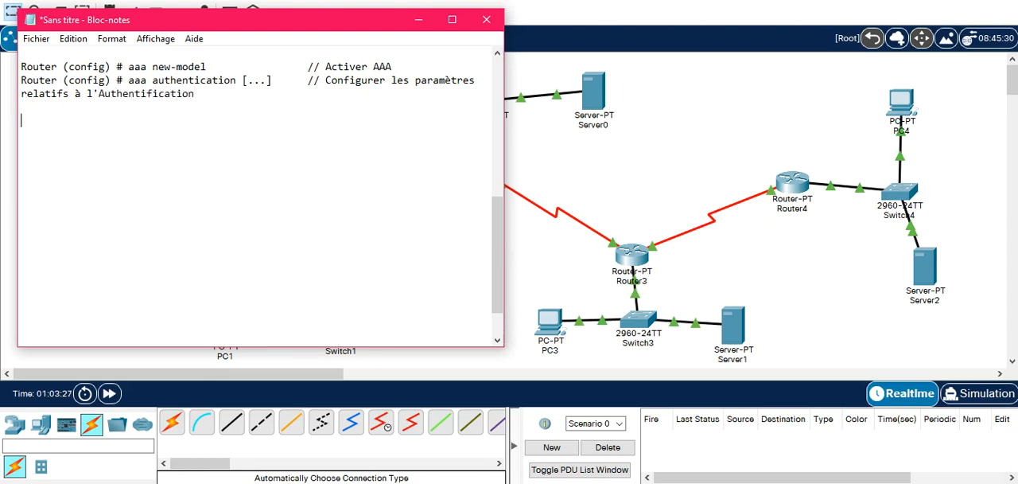
drag(199, 93, 5, 81)
key(ctrl+c)
click(72, 155)
key(ctrl+v)
Replace "authentication" with "authorization" in the duplicated command.
double_click(186, 120)
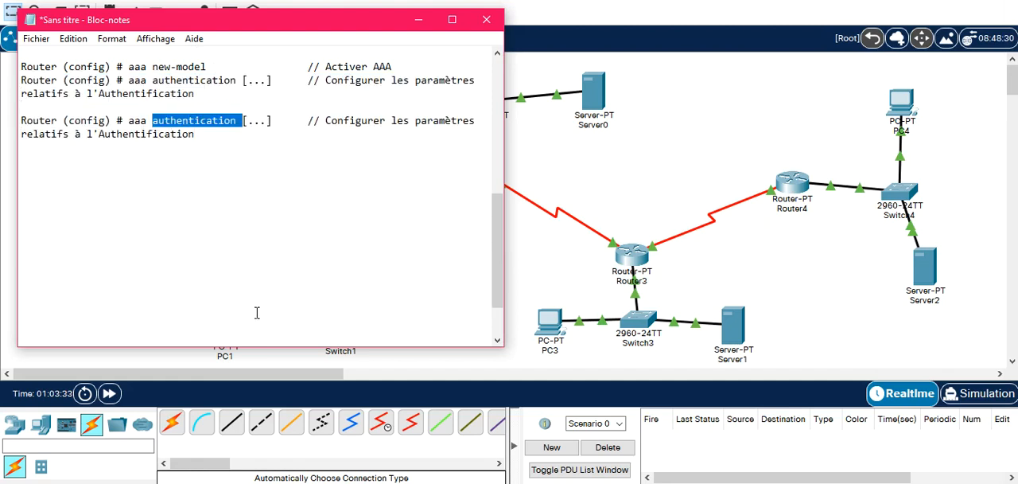
text(au)
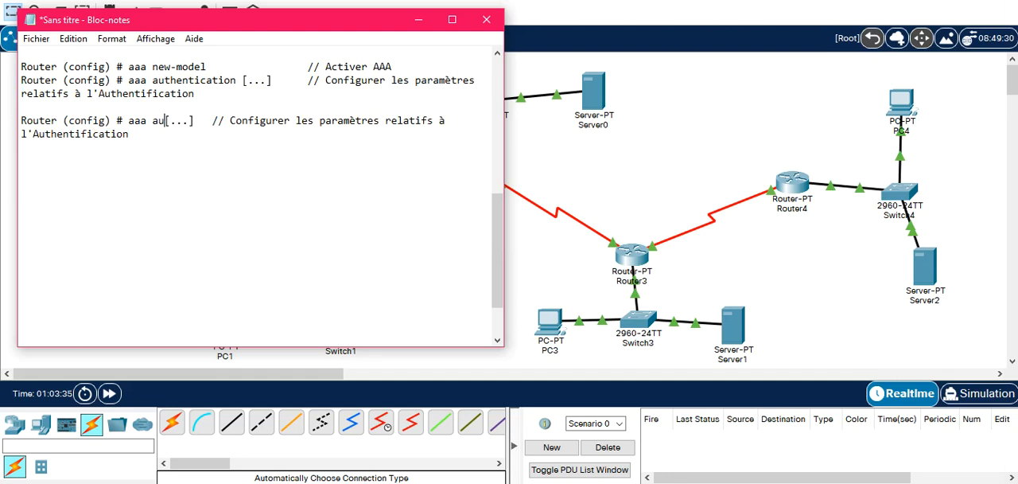
text(torization)
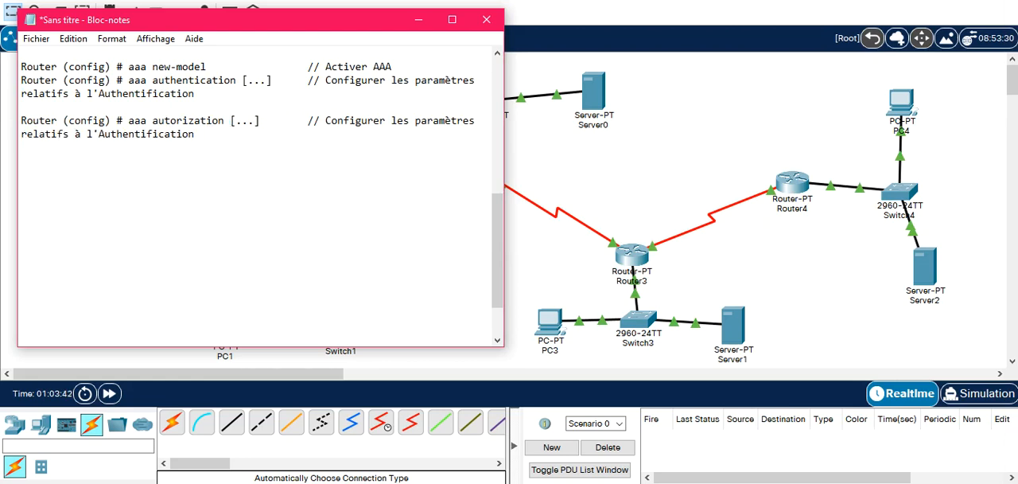
key(Left)
key(Left)
key(Left)
key(Left)
key(Left)
key(Left)
key(Left)
key(Left)
key(Left)
key(Left)
text(h)
Change the end of the authorization command's comment to "l'Autorisation".
click(257, 313)
key(BackSpace)
key(BackSpace)
key(BackSpace)
key(BackSpace)
key(BackSpace)
key(BackSpace)
key(BackSpace)
key(BackSpace)
key(BackSpace)
key(BackSpace)
key(BackSpace)
key(BackSpace)
key(BackSpace)
key(BackSpace)
key(BackSpace)
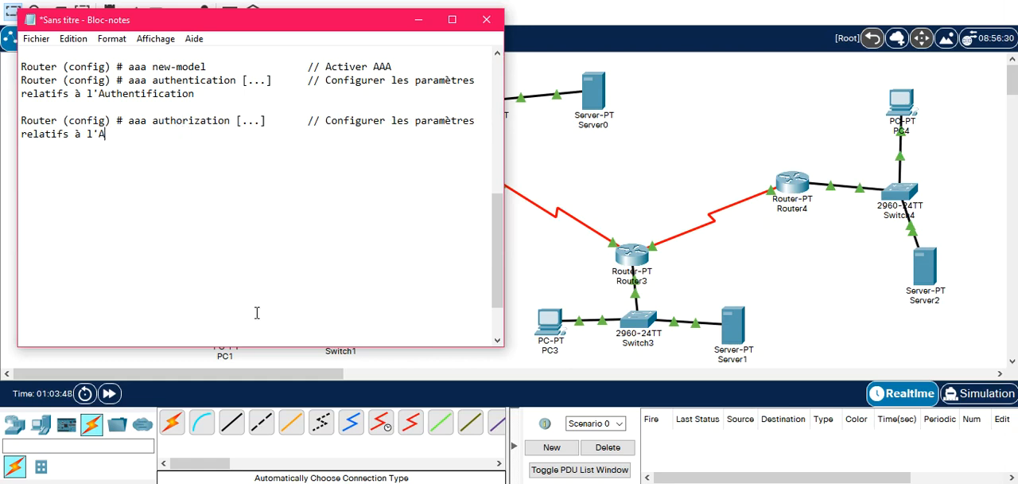
text(utorisation)
Paste another copy of the commented aaa authentication entry below the authorization entry, separated by a blank line.
key(Return)
key(Return)
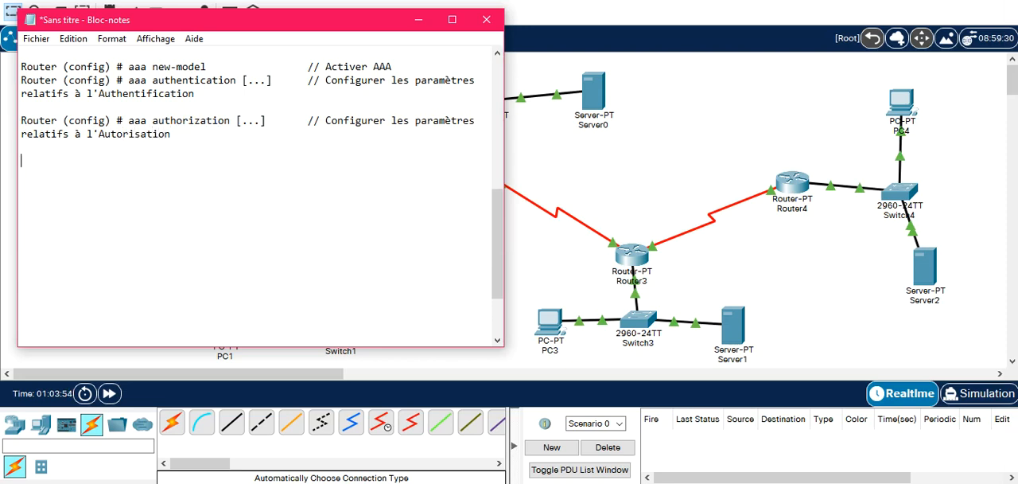
key(ctrl+v)
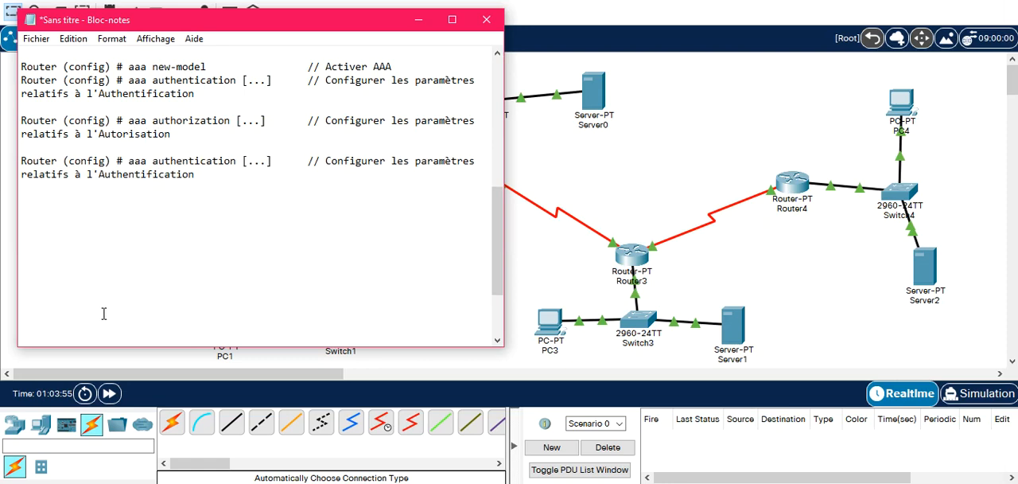
Replace "authentication" with "accounting" in the new copy and realign its comment with the ones above.
double_click(198, 162)
text(accout)
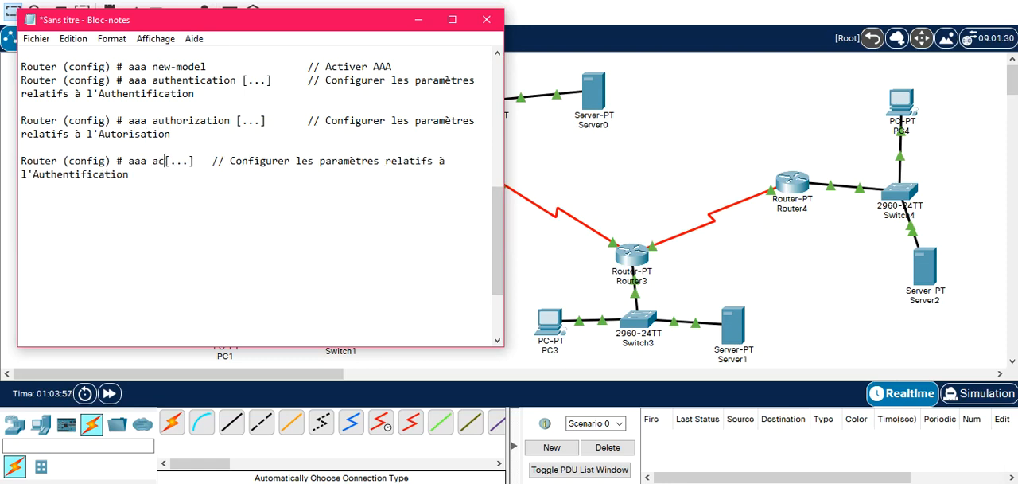
key(BackSpace)
text(nting)
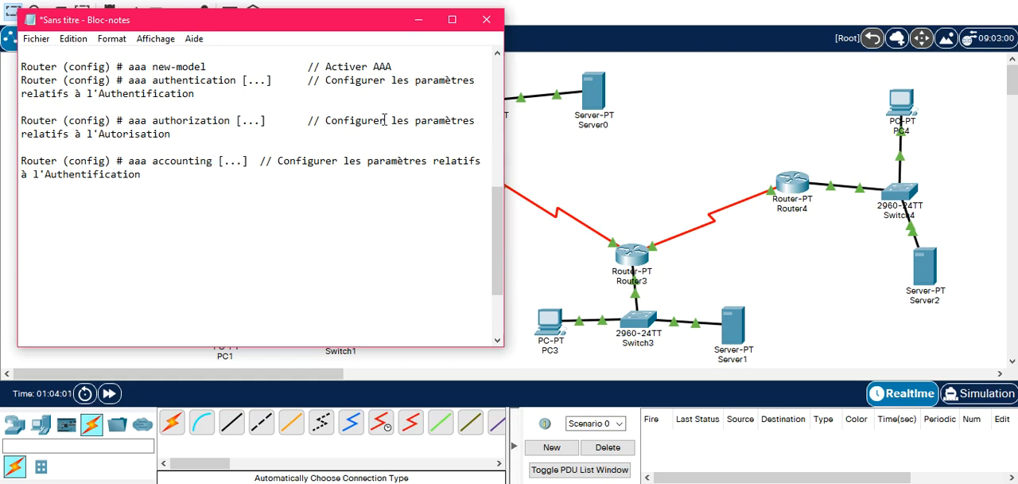
click(261, 163)
key(Tab)
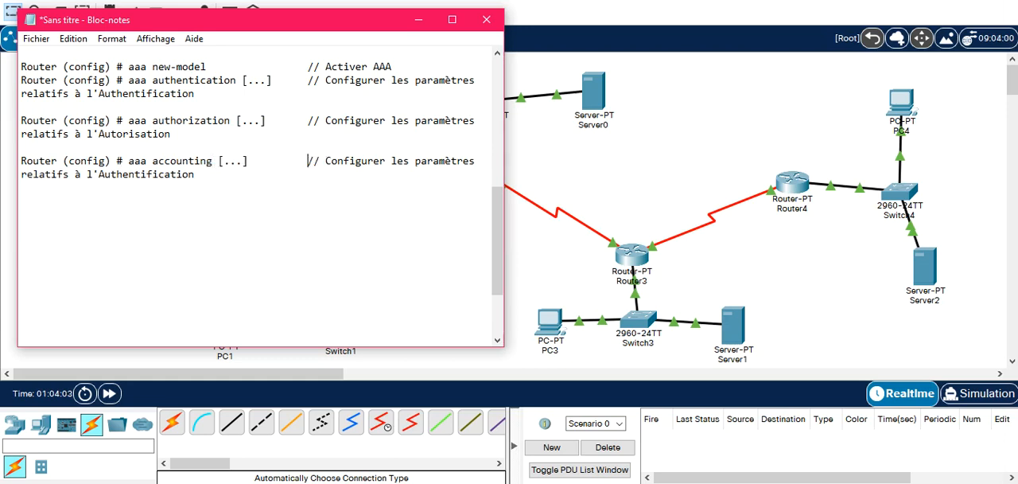
Change the end of the accounting command's comment to "la Traçabilité".
double_click(165, 175)
text(la Traçabilité)
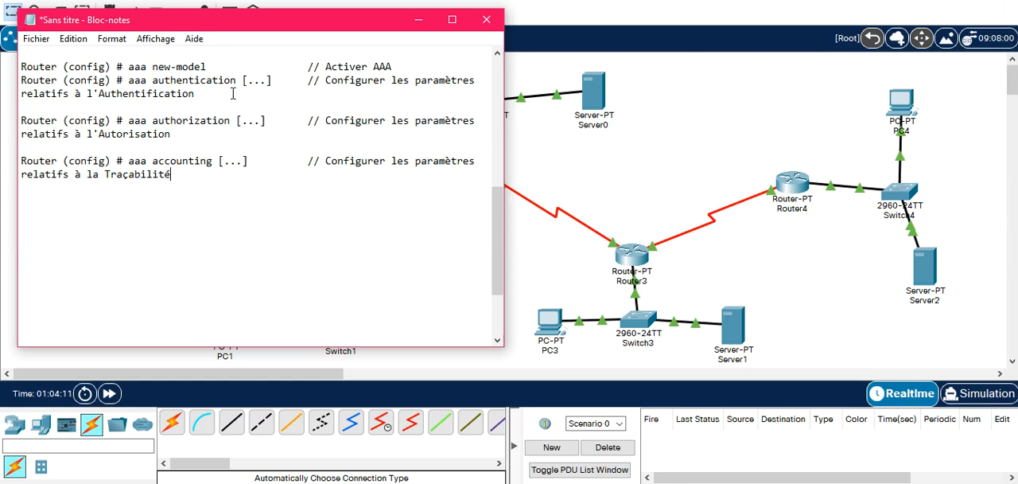
Add the heading "1/ L'Authentification :" below the three commented AAA commands in the notes.
click(611, 154)
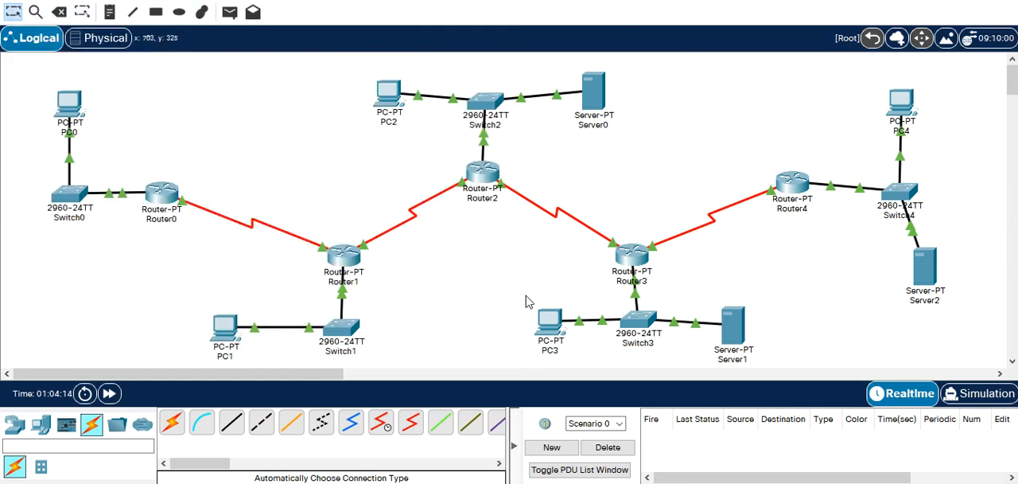
click(603, 483)
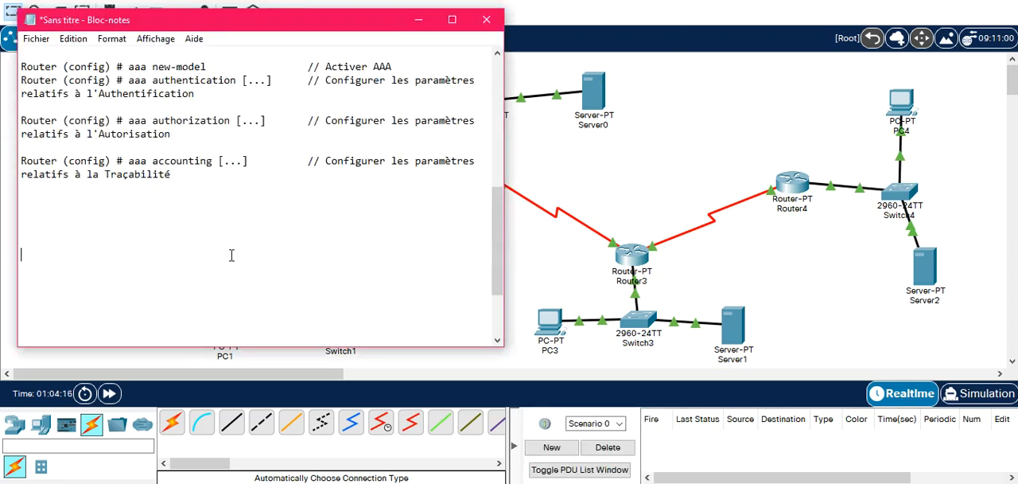
key(BackSpace)
text(1/ L'Authentification)
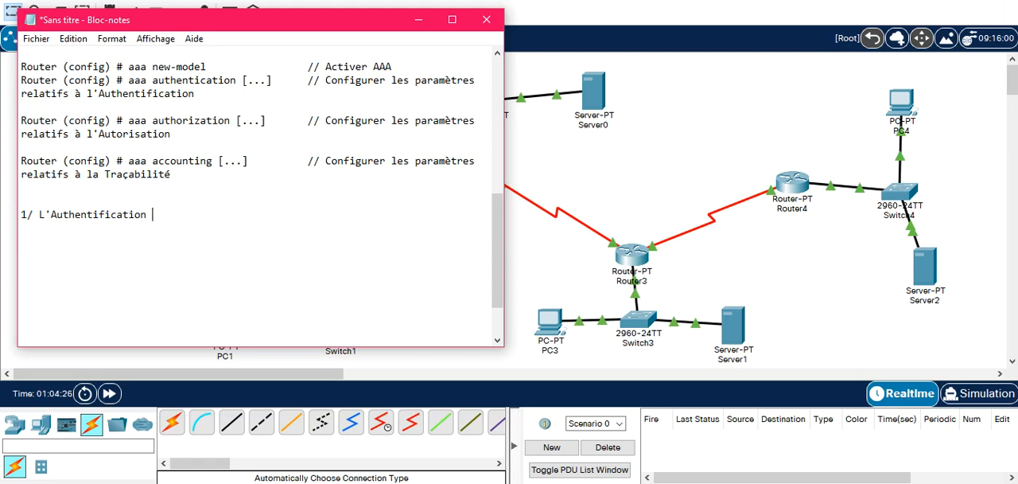
text( :)
List two indented items under the Authentification heading: "- Router" and "- Serveur : Radius/TACACS+".
key(Return)
key(Tab)
text(- Router)
key(Return)
key(Tab)
text(- S)
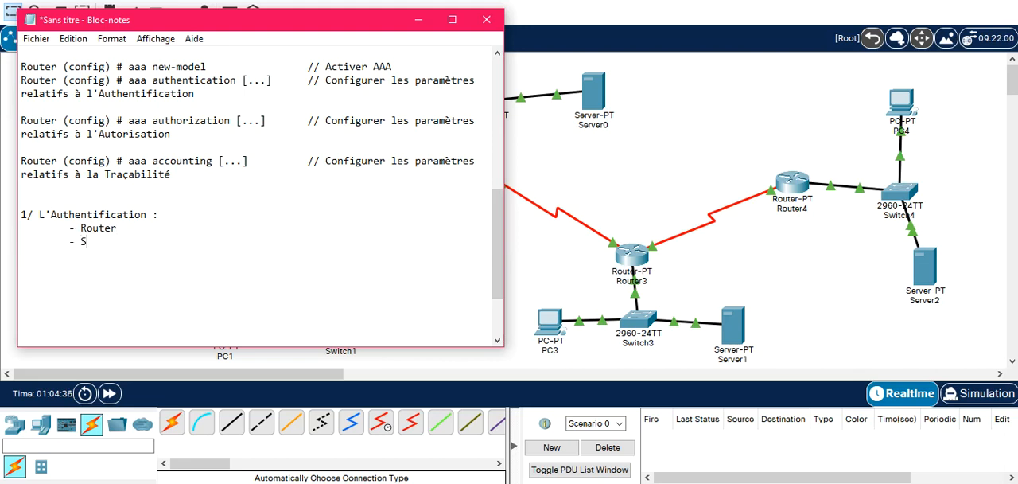
text(erveur : Radius/TA)
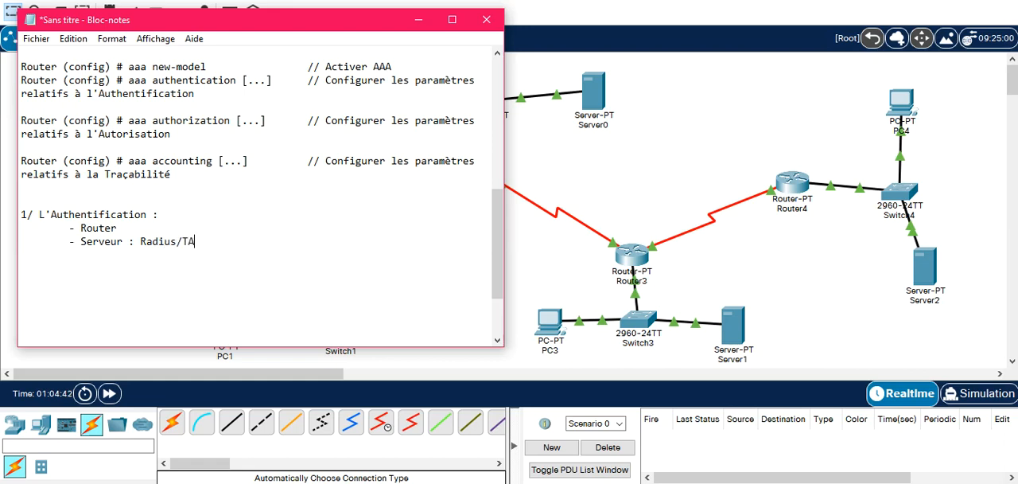
text(CACS+)
key(Up)
Switch to Packet Tracer and enable AAA in Router0's command line with "aaa new-model".
click(678, 152)
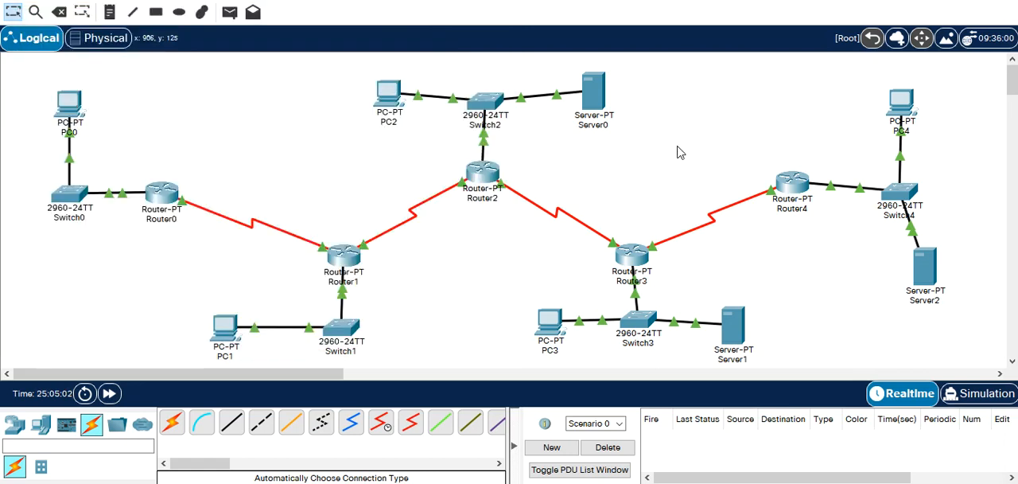
click(163, 197)
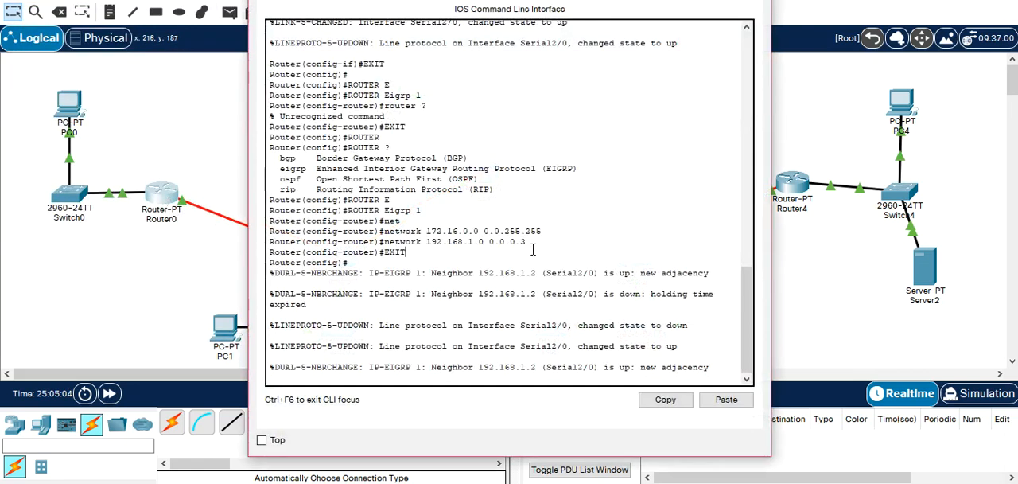
key(Return)
key(Return)
text(aa)
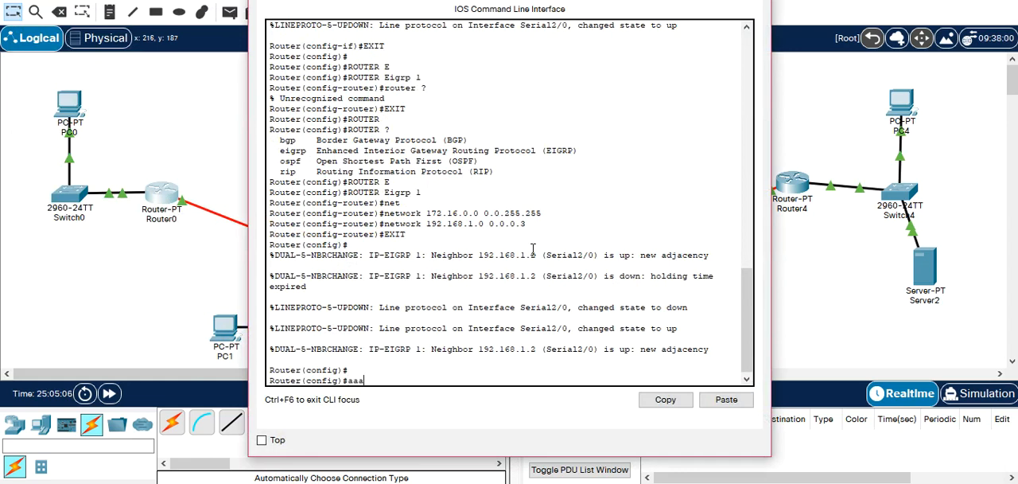
text(a)
key(Tab)
text(n)
key(Tab)
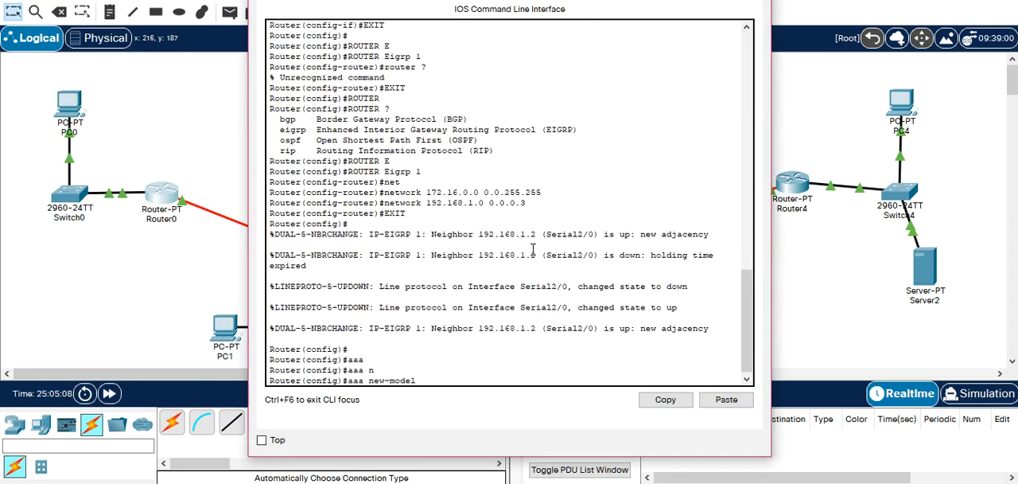
key(Return)
Begin an "aaa authentication login" command on Router0, listing the available options after authentication and after login.
text(aaa)
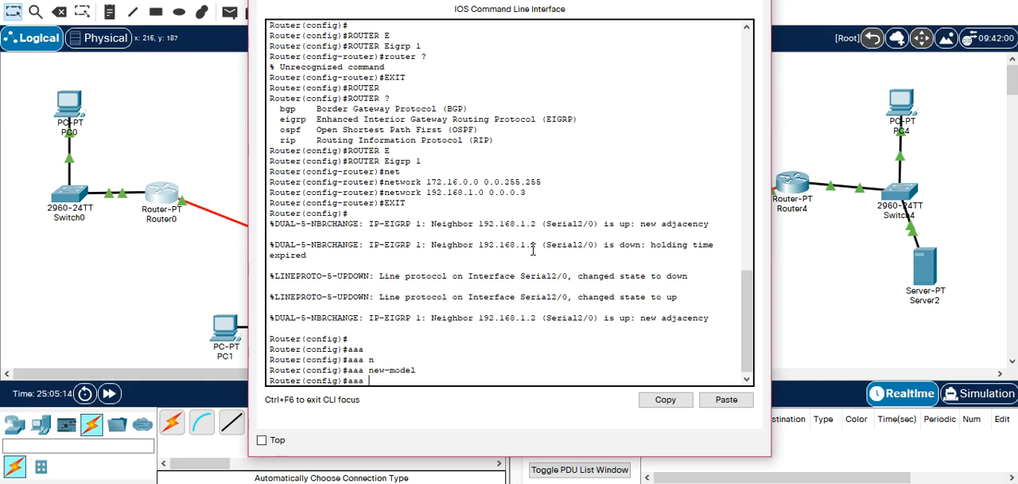
text( authen)
key(Tab)
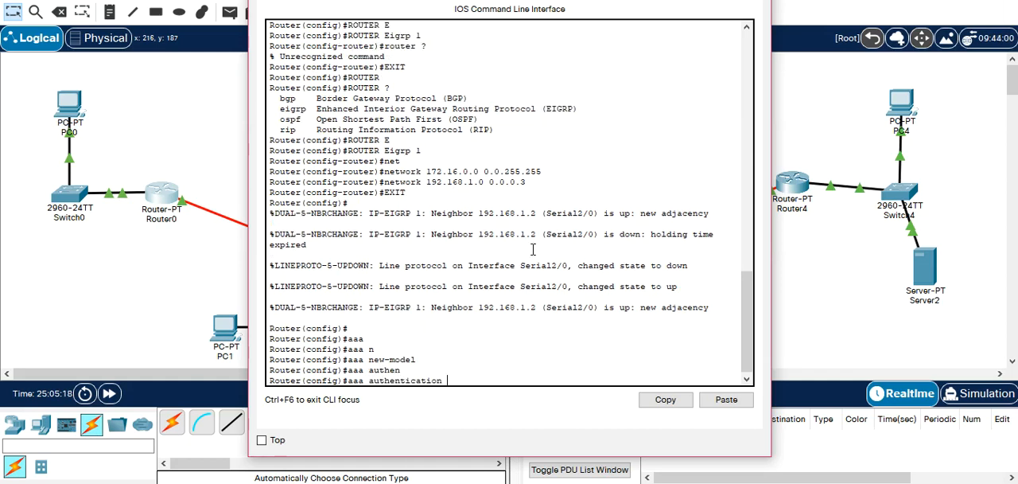
text(?)
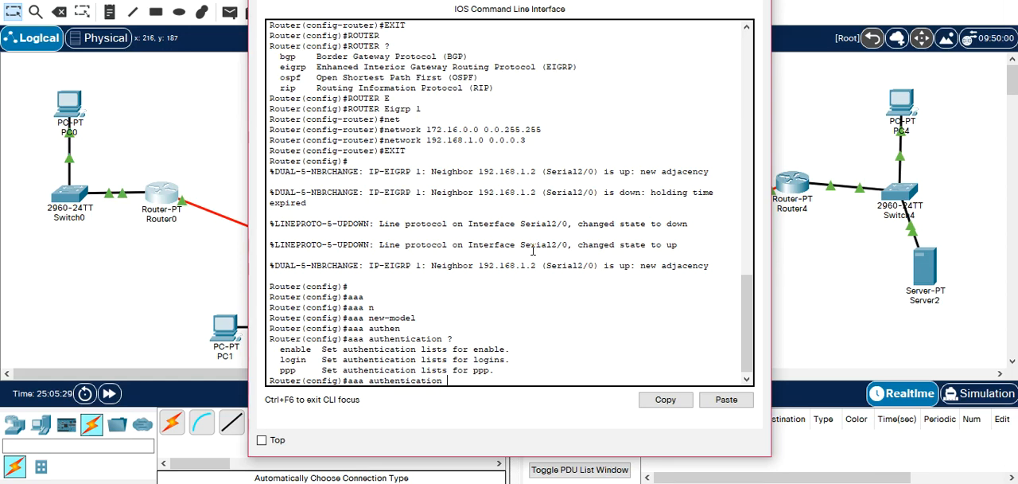
text(ogin)
text(?)
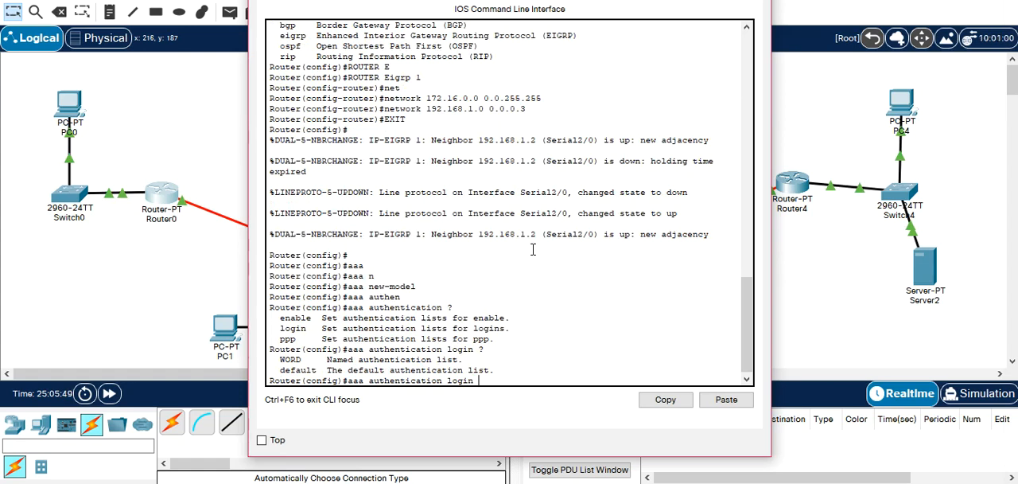
Complete the command as "aaa authentication login default local", listing the options after default and after local, and run it.
text(de)
key(Tab)
text(?)
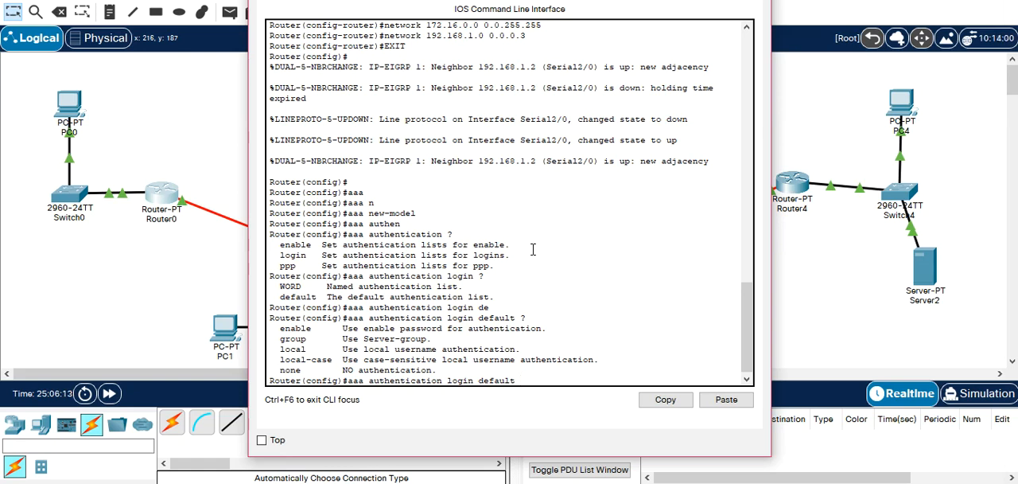
text(loca)
text(?)
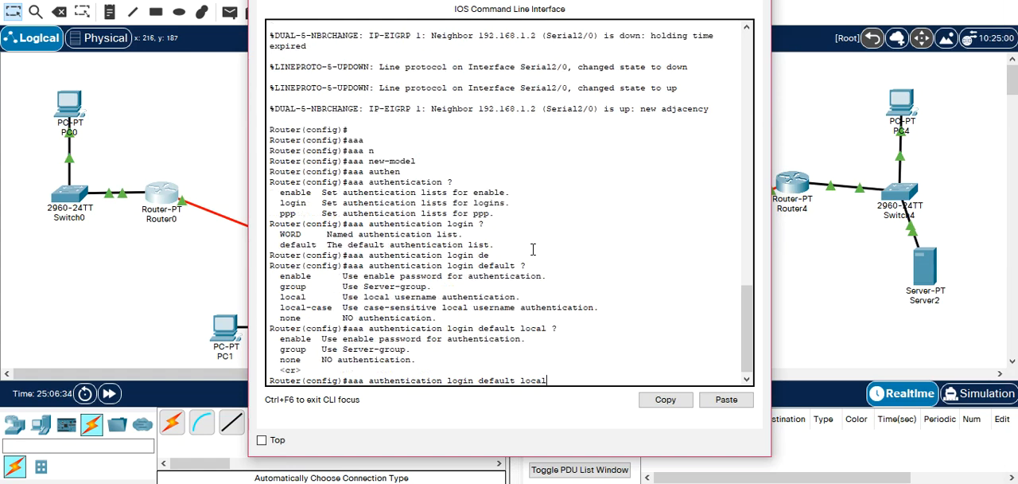
key(Return)
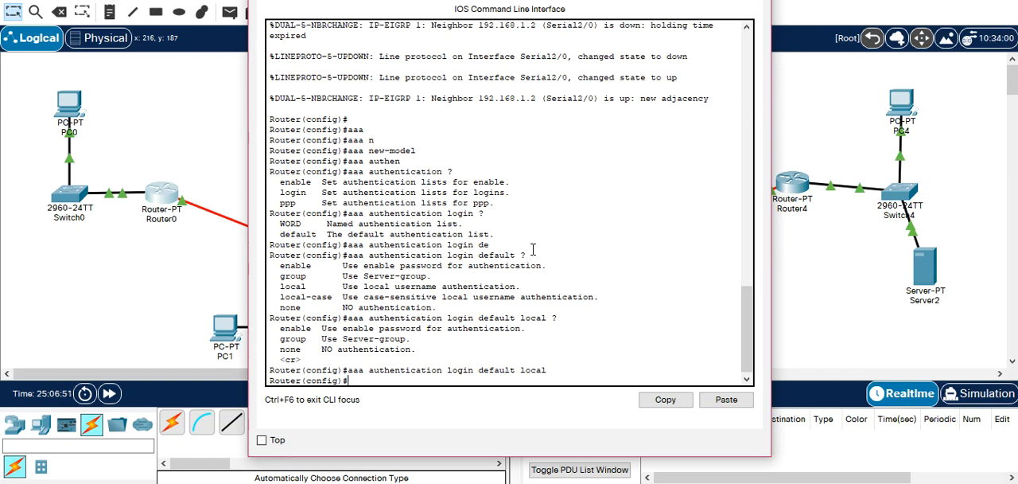
Create the local user ssi on Router0 with the username command, entering the account password.
text(user)
key(Tab)
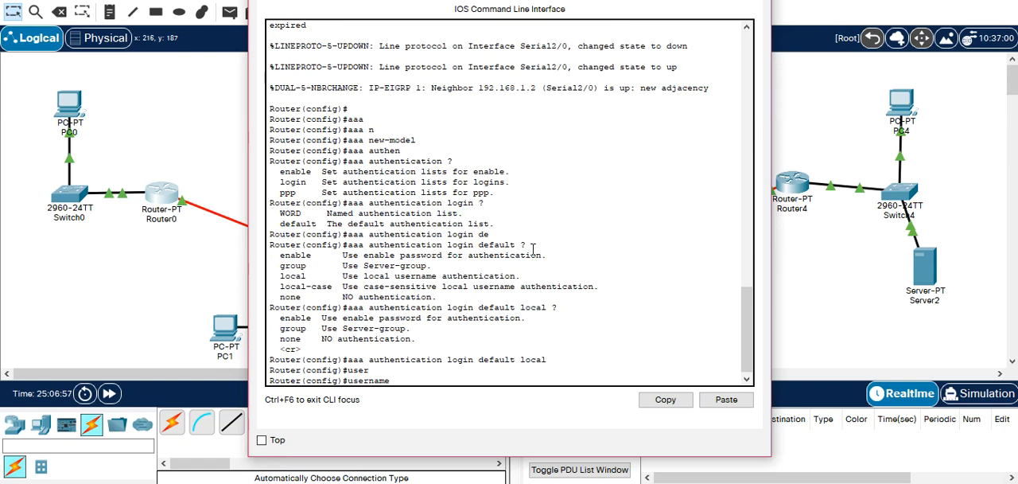
text(ssi pas)
key(Tab)
text(ssi)
key(Return)
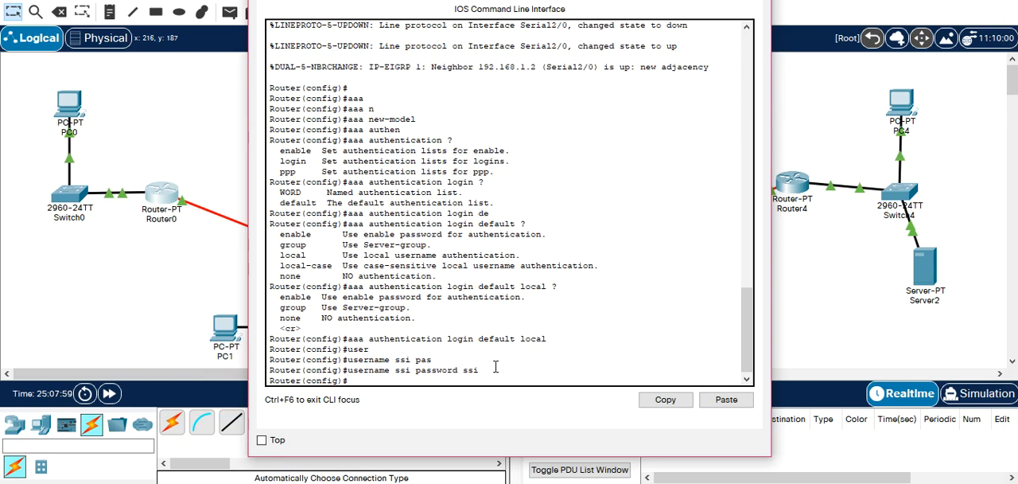
Enter Router0's console line configuration with "line console 0" and list the available line commands.
text(con)
key(Tab)
key(BackSpace)
key(BackSpace)
key(BackSpace)
key(BackSpace)
key(BackSpace)
key(BackSpace)
key(BackSpace)
key(BackSpace)
key(BackSpace)
key(BackSpace)
key(BackSpace)
key(BackSpace)
key(BackSpace)
key(BackSpace)
key(BackSpace)
text(line con)
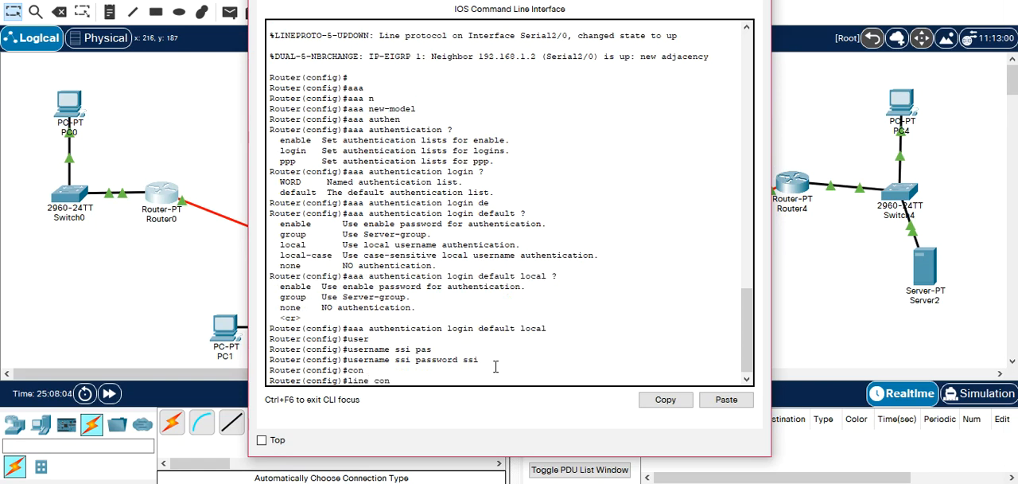
key(Tab)
text(0)
key(Return)
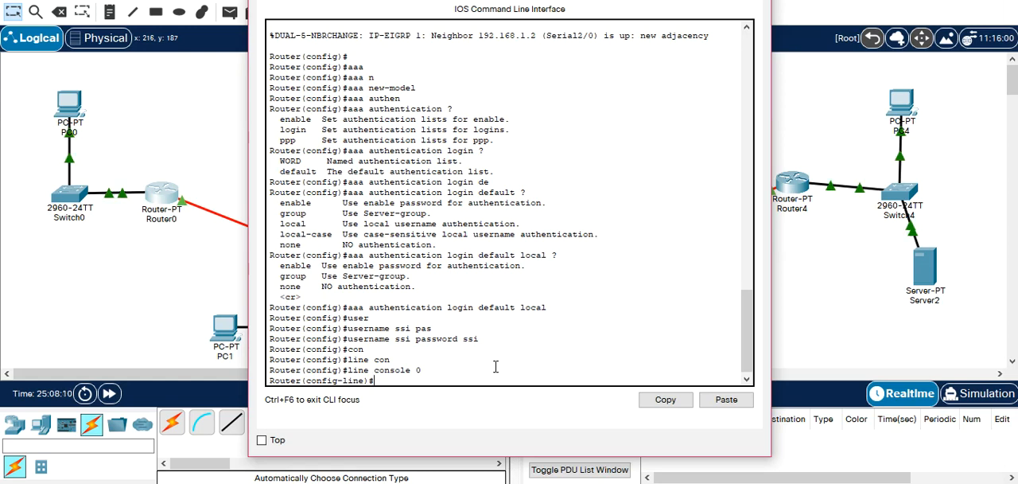
text(?)
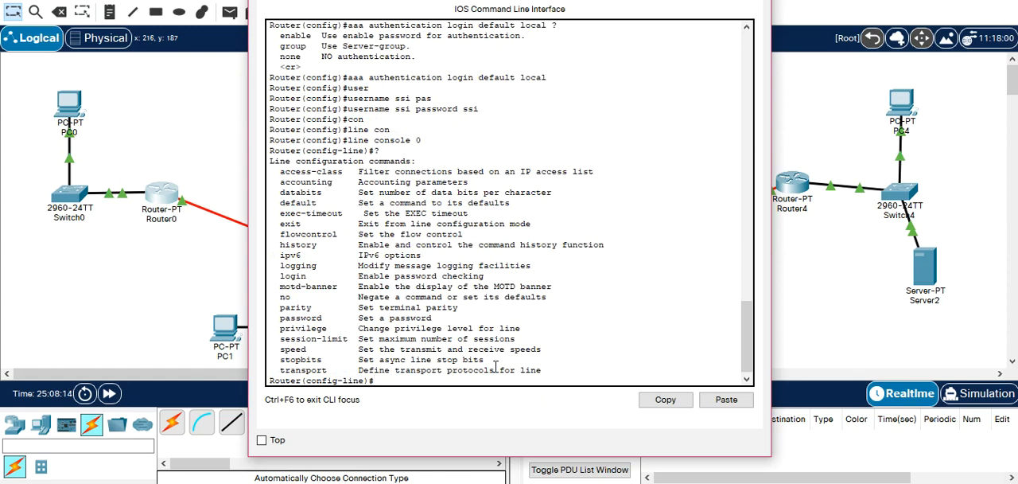
text(PAS)
key(Tab)
text(7)
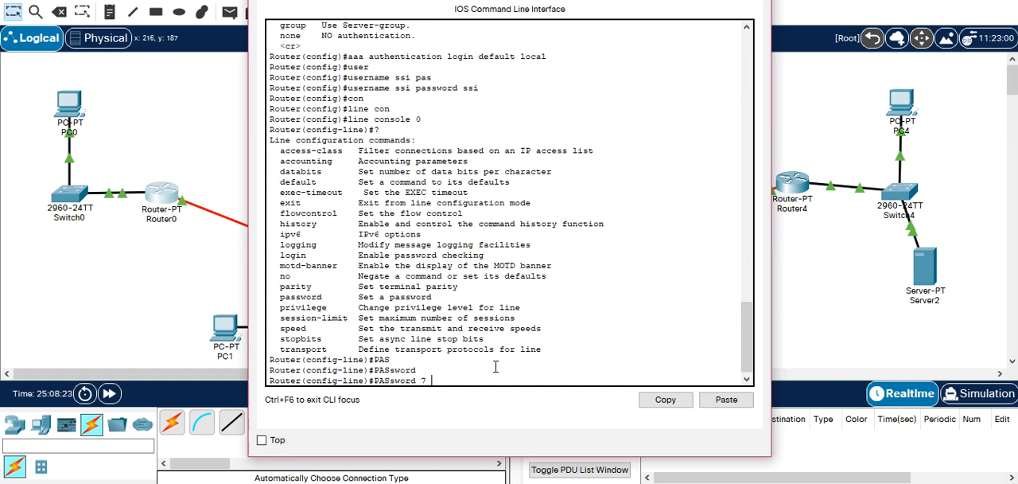
key(BackSpace)
key(BackSpace)
key(BackSpace)
key(BackSpace)
key(BackSpace)
key(BackSpace)
key(BackSpace)
key(BackSpace)
key(BackSpace)
key(BackSpace)
key(BackSpace)
Apply the default AAA list to the console line with "login authentication default", checking the list options first, and leave Router0's window.
text(login)
key(Tab)
text(a)
key(Tab)
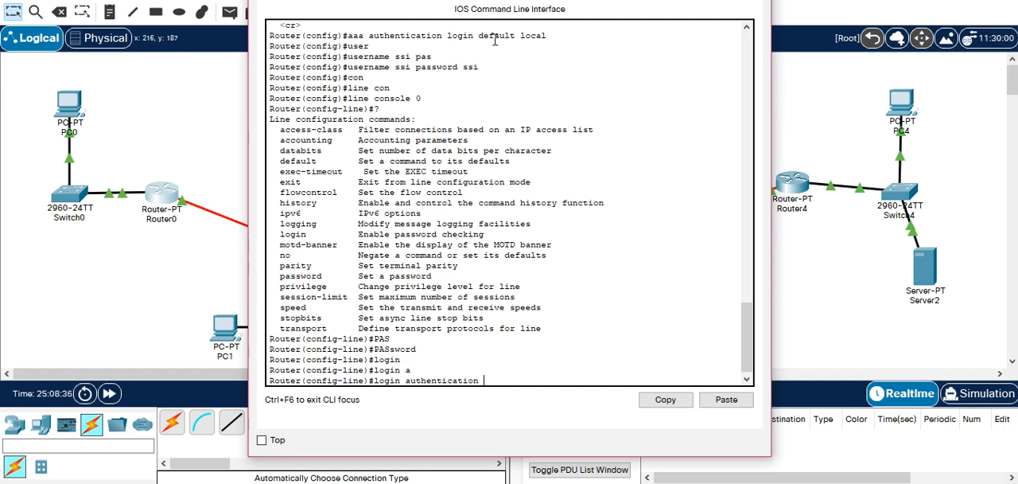
key(Tab)
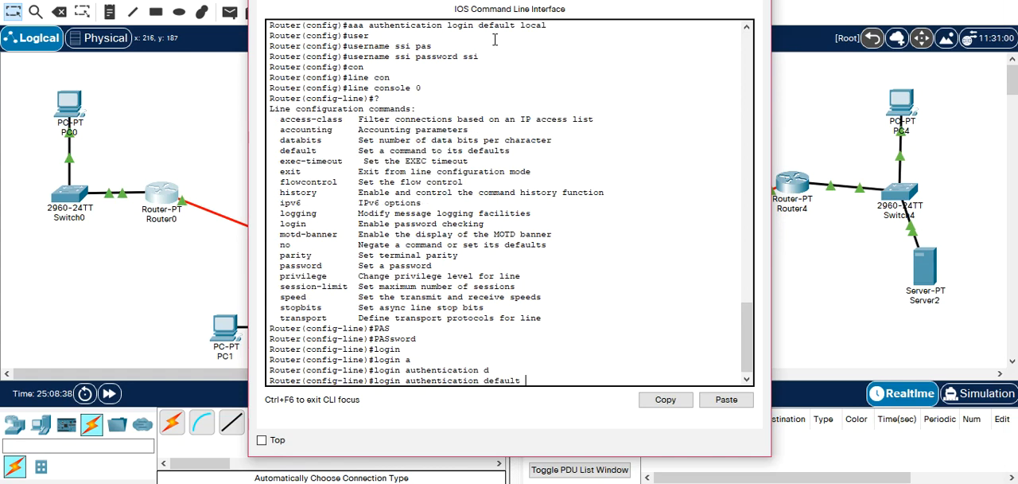
key(BackSpace)
key(BackSpace)
key(BackSpace)
key(BackSpace)
key(BackSpace)
key(BackSpace)
key(BackSpace)
key(BackSpace)
text(?)
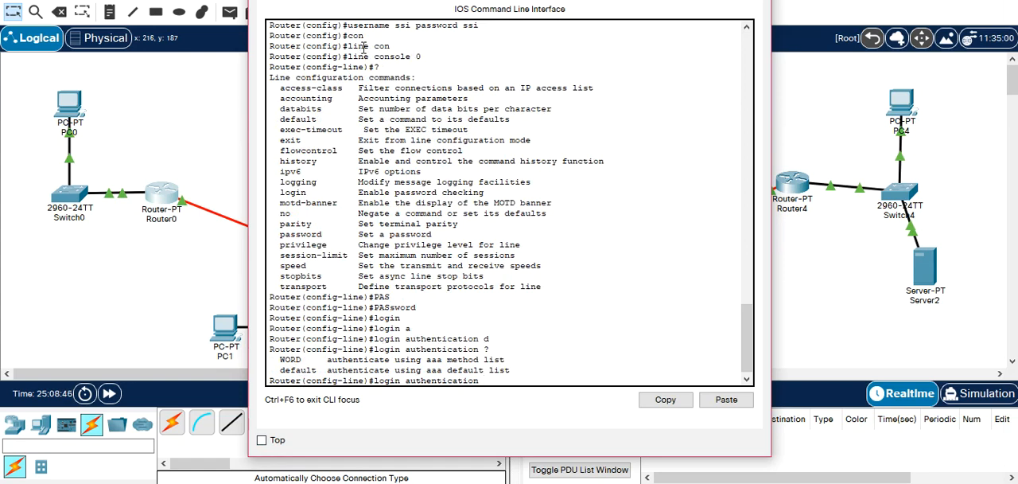
scroll(330, 70, up, 3)
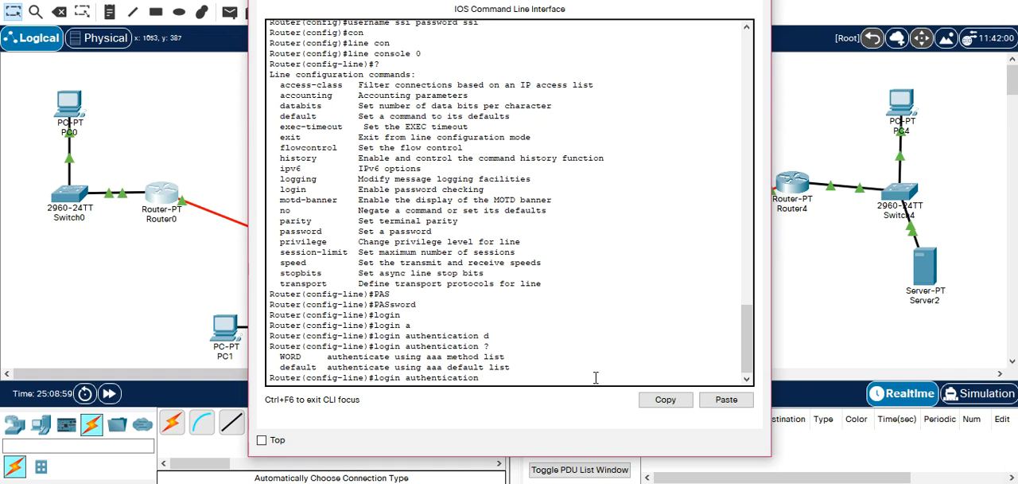
key(Tab)
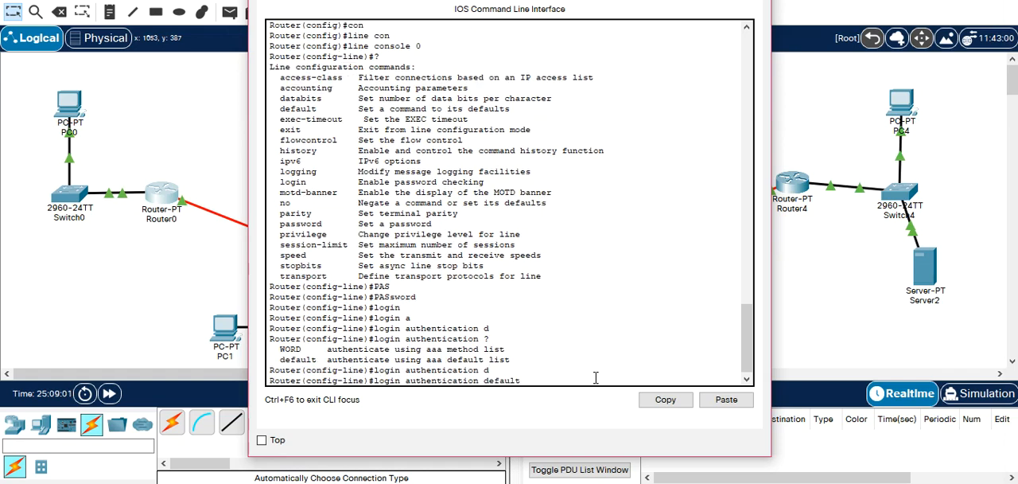
key(Return)
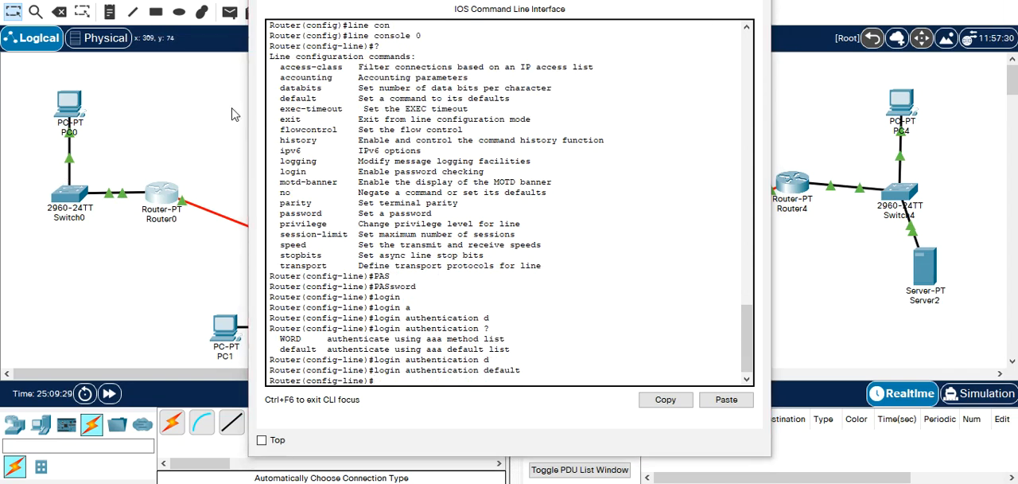
click(123, 115)
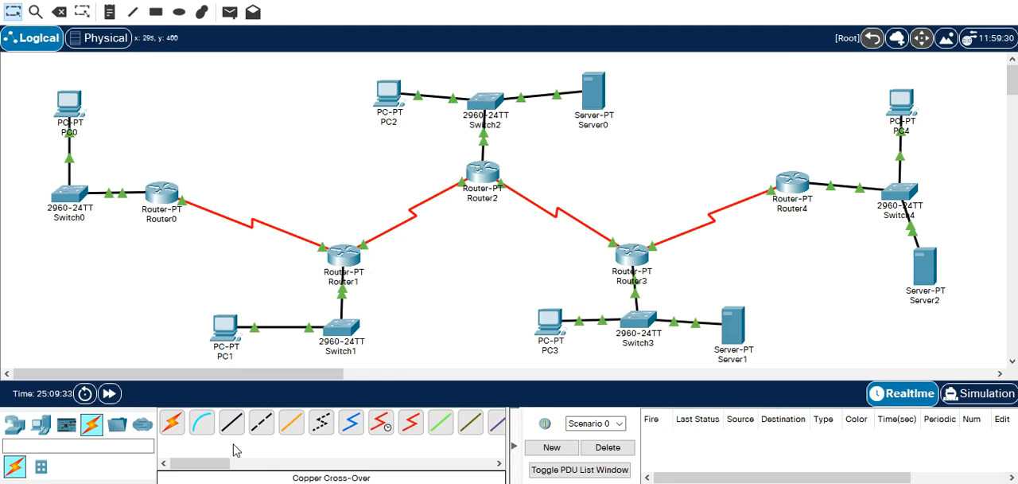
Connect PC0's RS 232 port to Router0's Console port with a console cable.
click(202, 422)
click(71, 95)
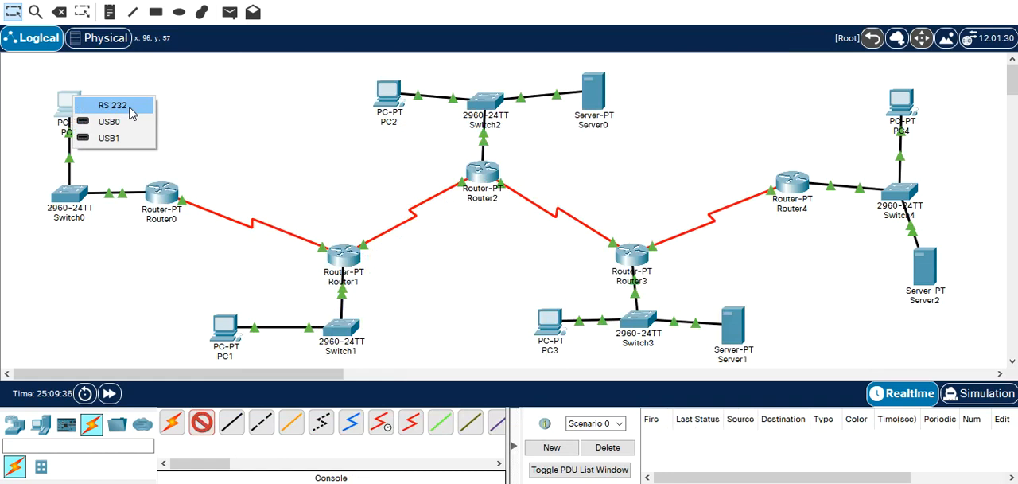
click(131, 112)
click(163, 193)
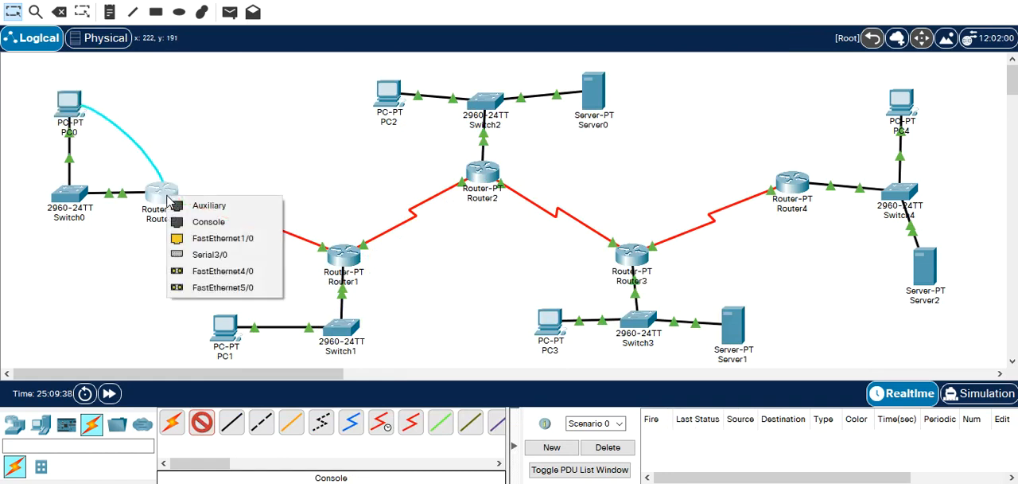
click(215, 221)
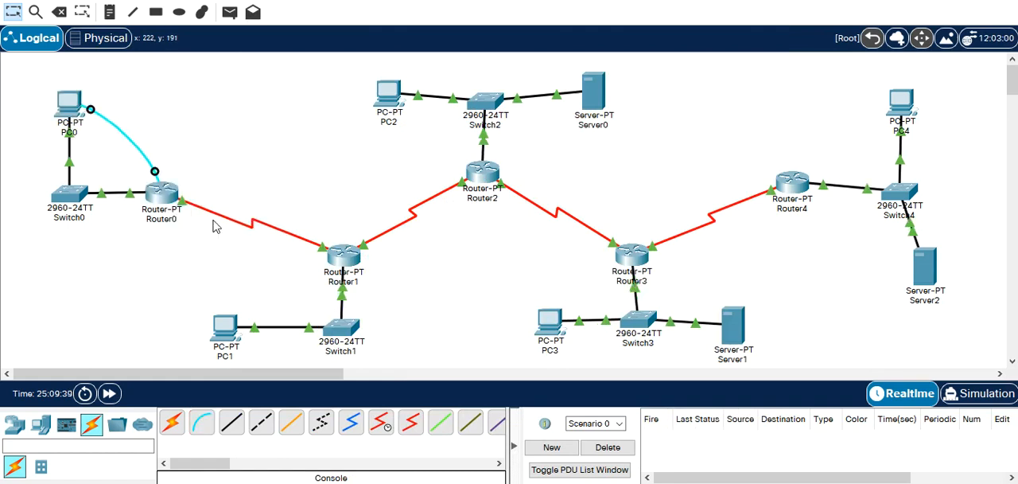
Open a terminal session on PC0 with the default port settings, end Router0's configuration mode and exit to its login prompt.
click(70, 104)
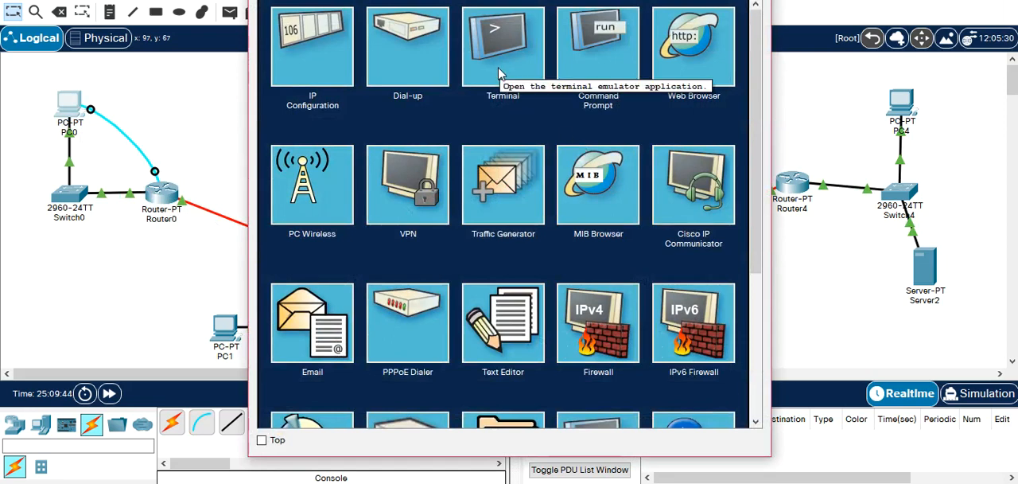
click(499, 73)
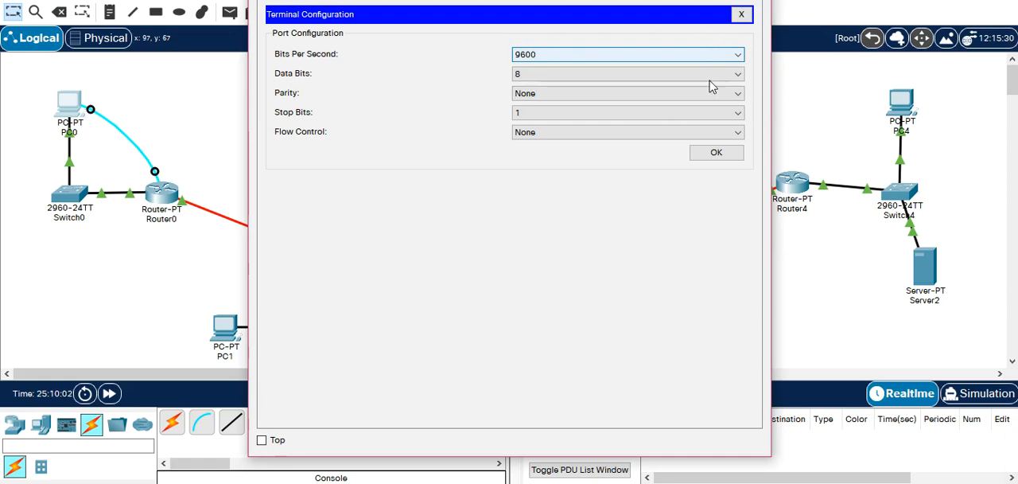
click(716, 157)
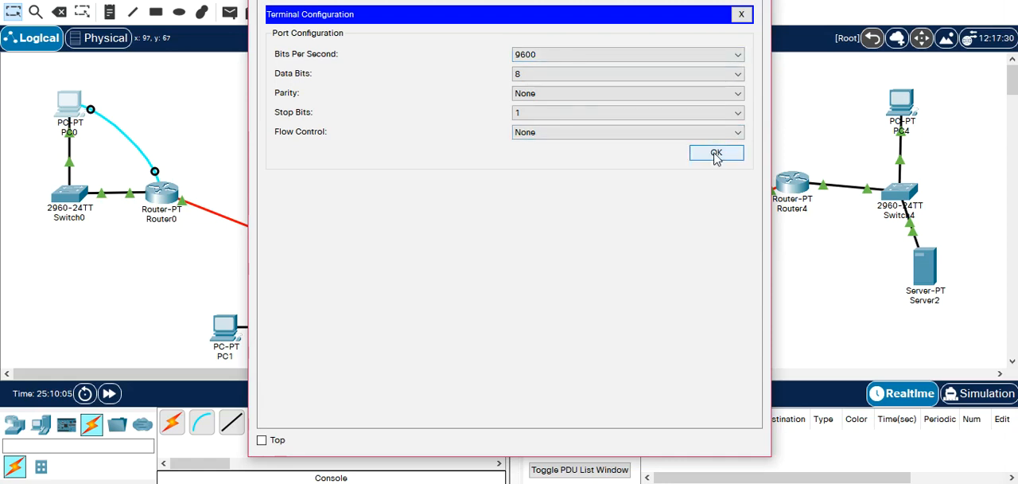
text(end)
key(Return)
text(exit)
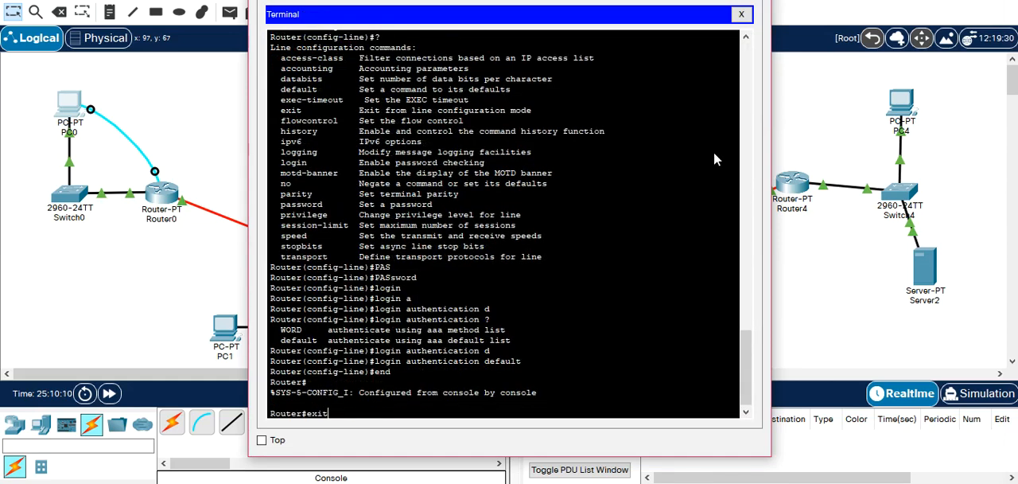
key(Return)
key(Return)
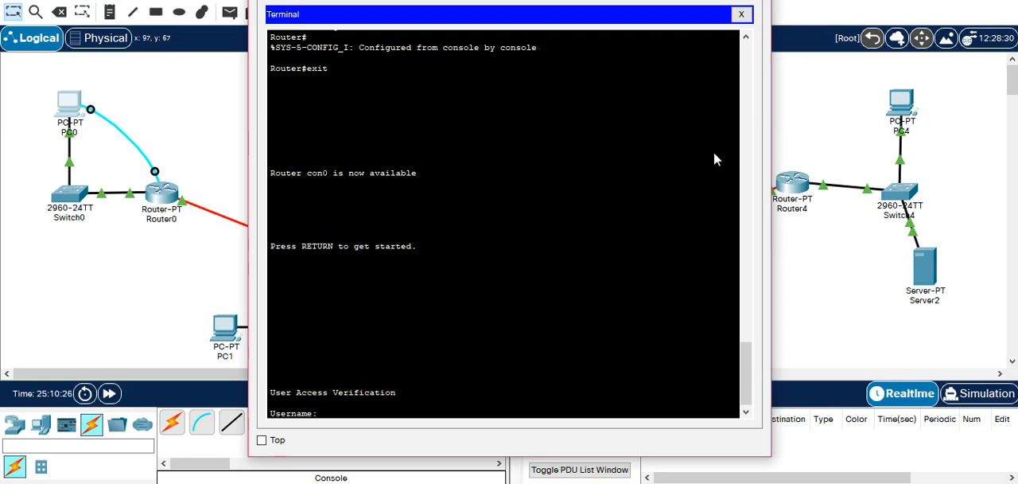
Log in to Router0 from PC0's terminal as user ssi with the account password, and close PC0's window.
text(ssi)
key(Return)
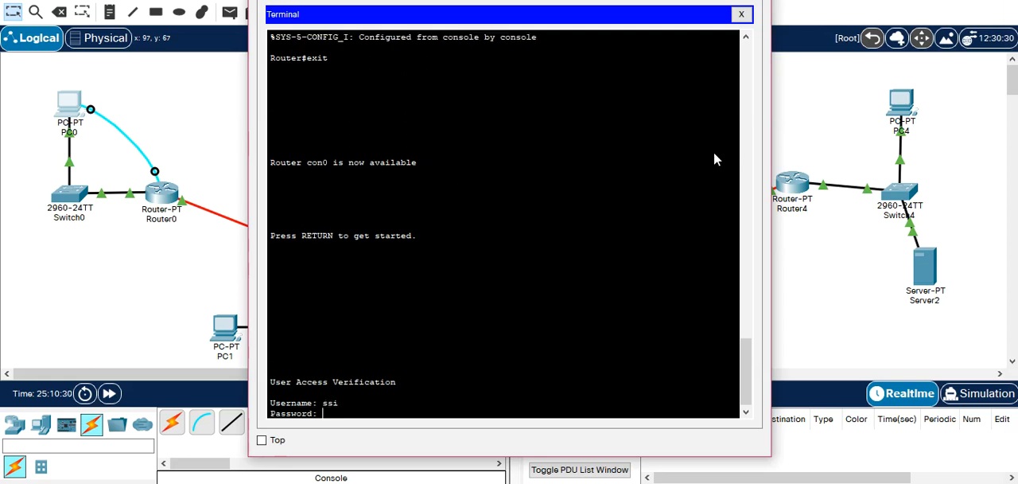
key(Return)
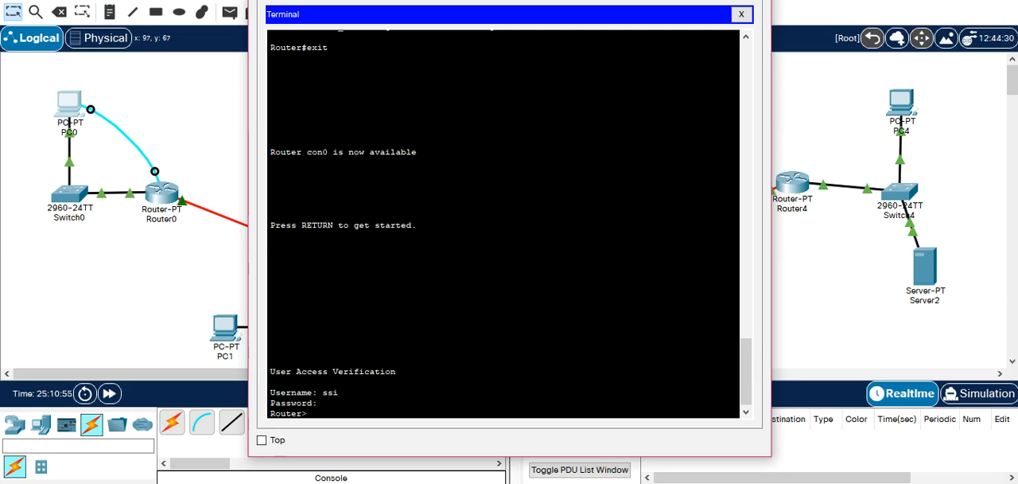
click(754, 1)
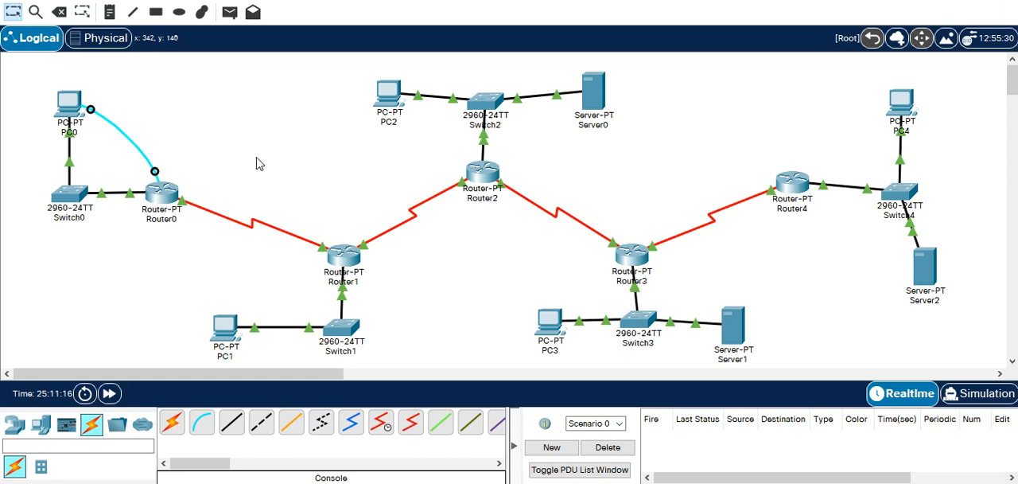
Enter global configuration mode on Router1 and enable AAA with "aaa new-model".
click(343, 255)
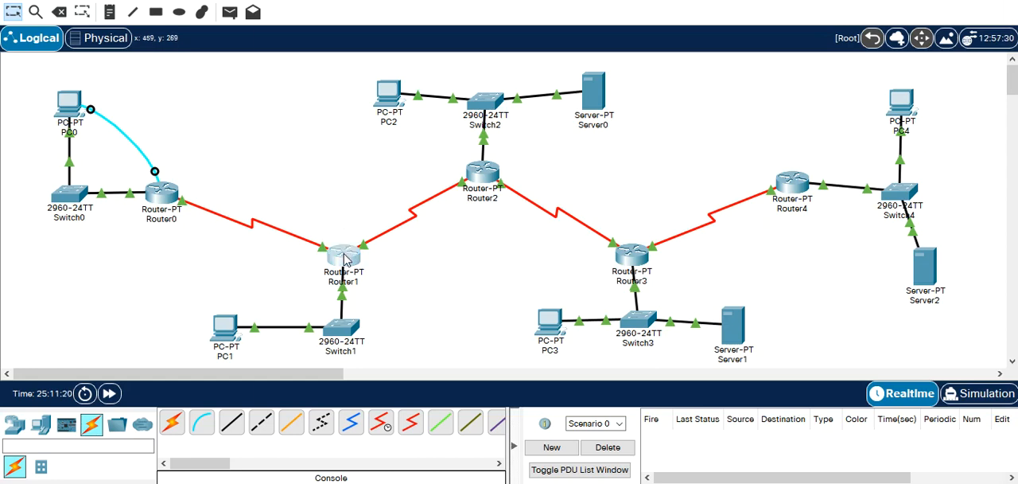
key(Return)
text(en)
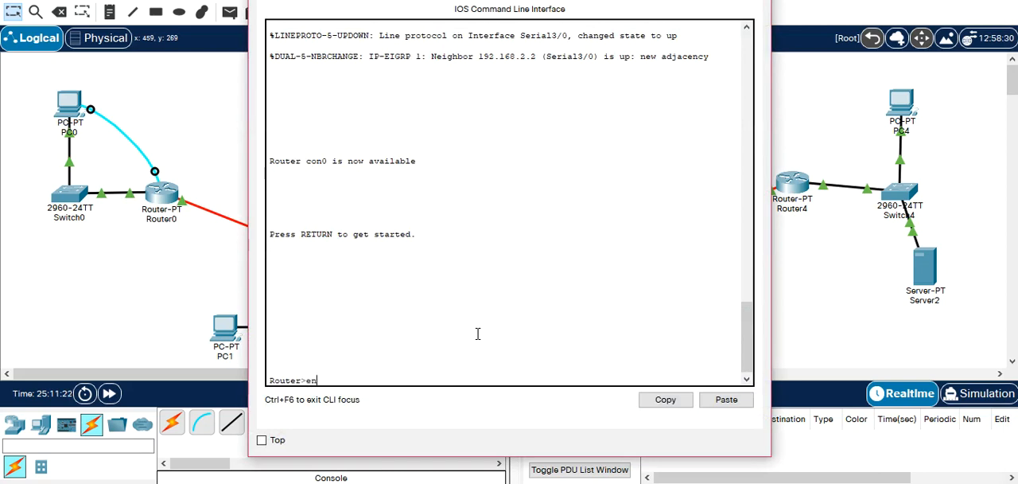
key(Return)
text(conf t)
key(Return)
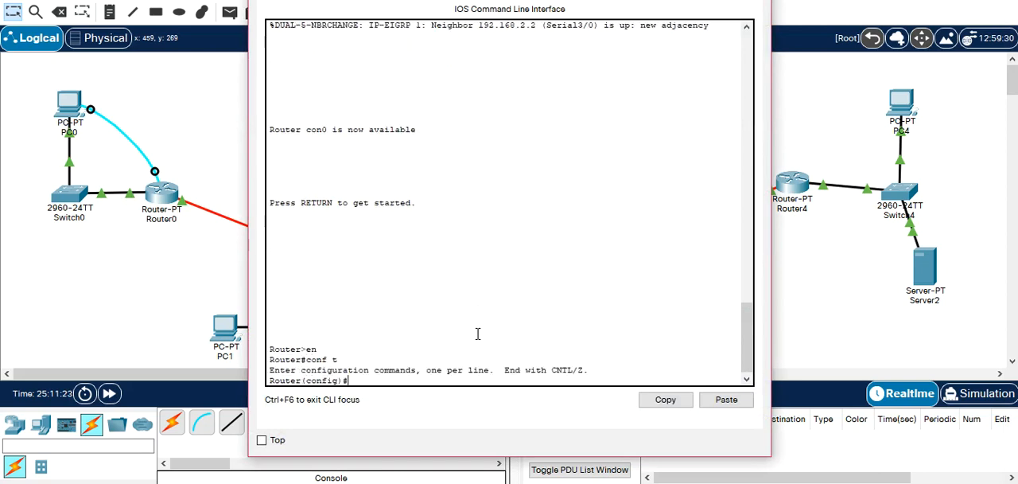
key(Return)
text(aaa ne)
key(Tab)
key(Return)
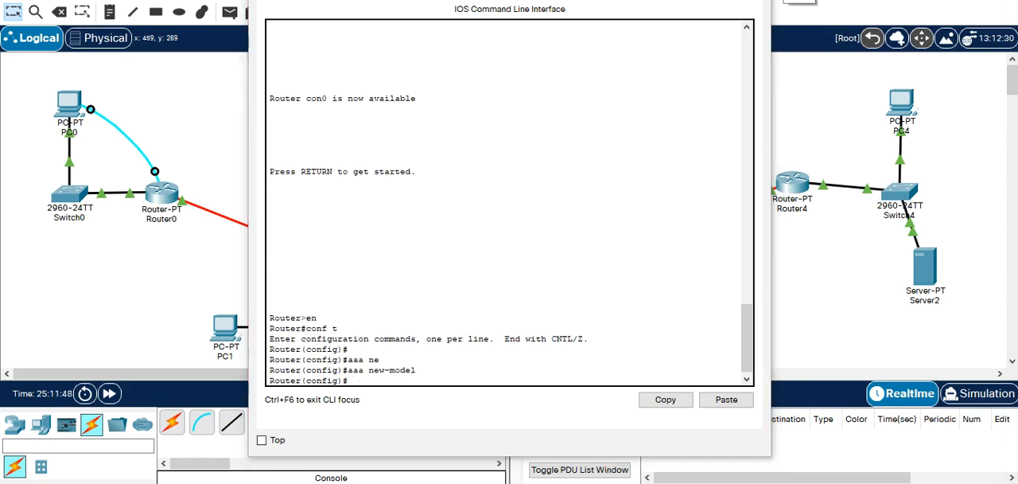
Begin the "aaa authentication login" command on Router1, listing the options available after authentication.
click(465, 352)
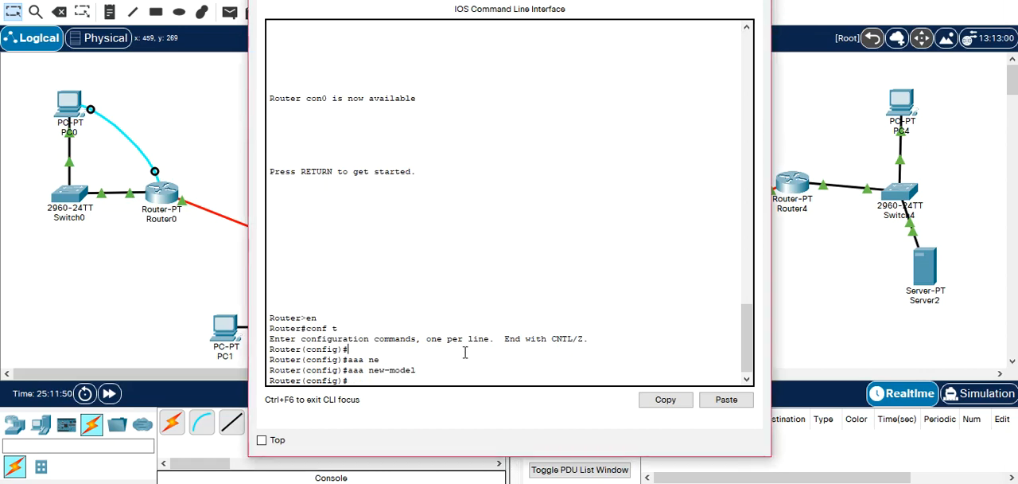
key(Return)
key(Return)
text(aa)
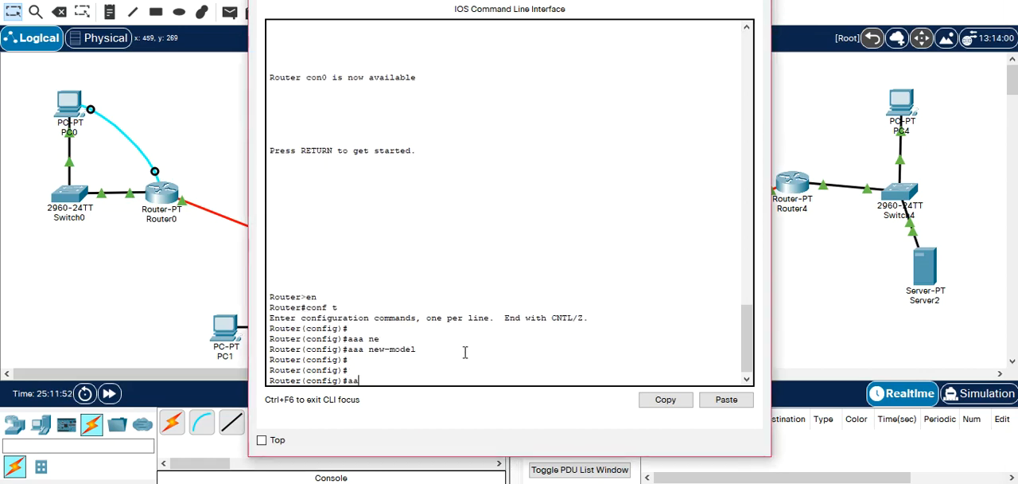
text(a authenti)
key(Tab)
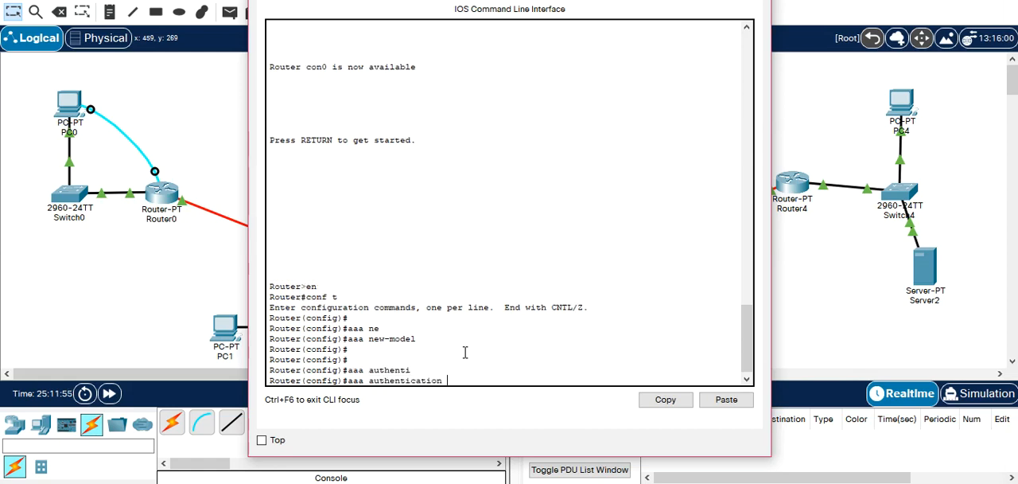
text(?lo)
key(Tab)
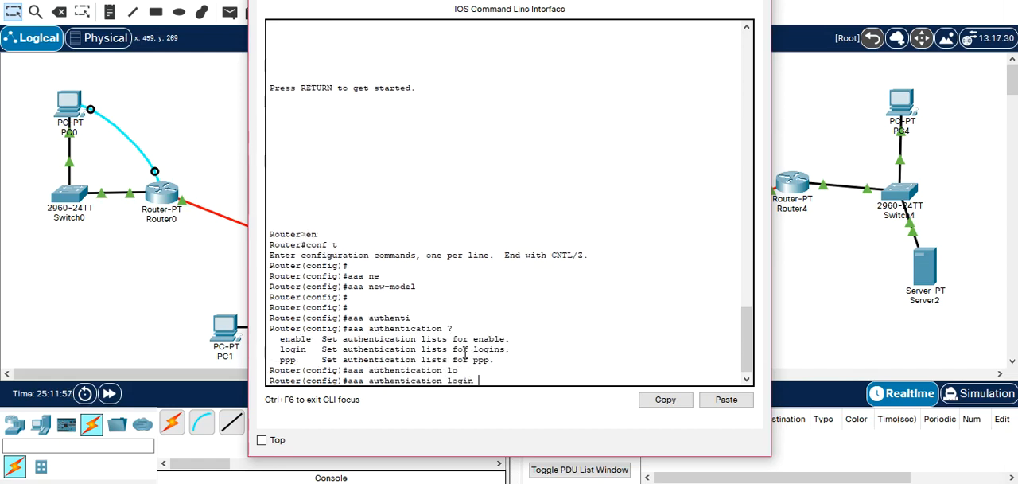
Complete the command as "aaa authentication login TELNET local", listing the options after login first, and run it.
text(?)
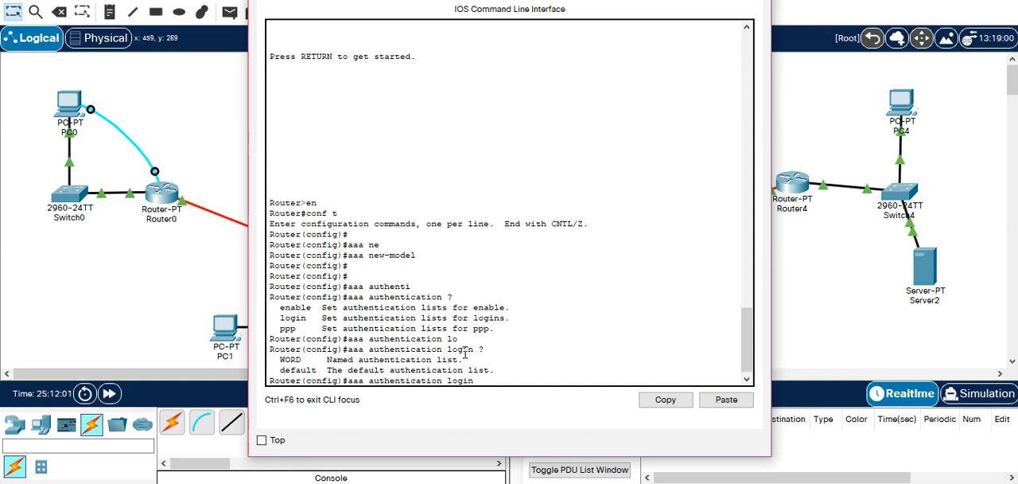
text(TELNET local)
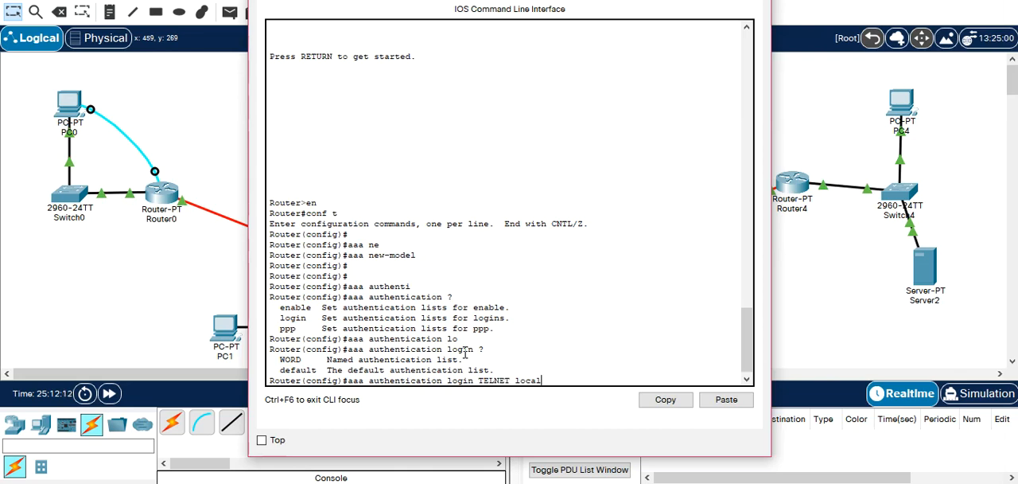
key(Return)
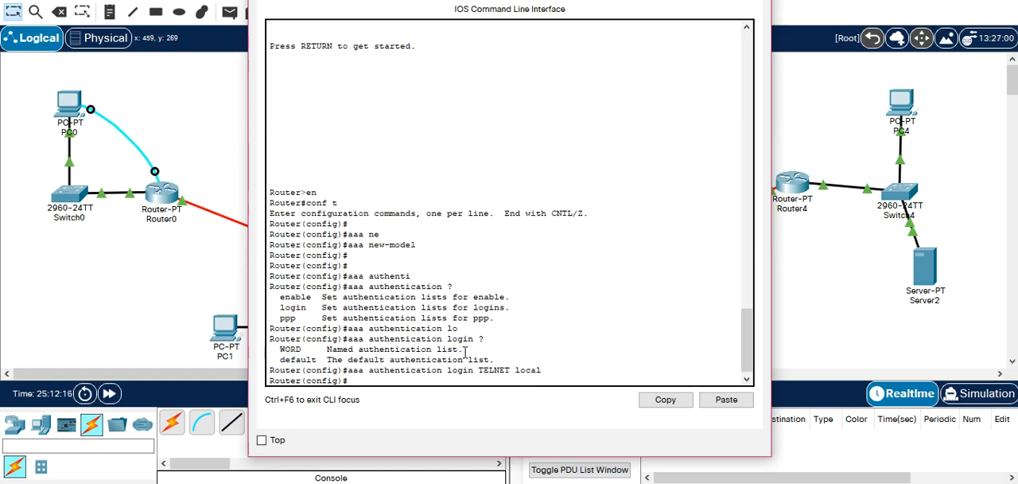
Create the local user rsd on Router1 with the username command, entering the account password.
text(user)
key(Tab)
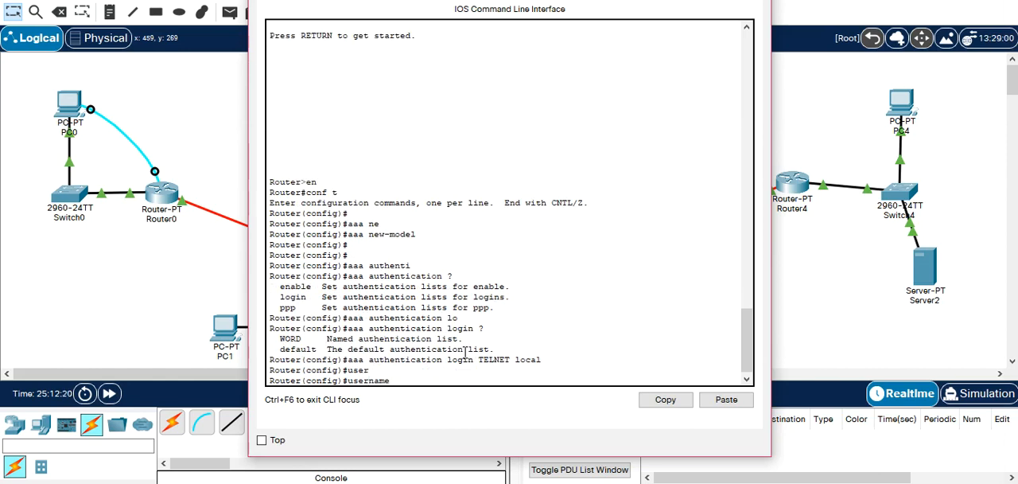
text(rsd pas)
key(Tab)
text(rsd)
key(Return)
key(Return)
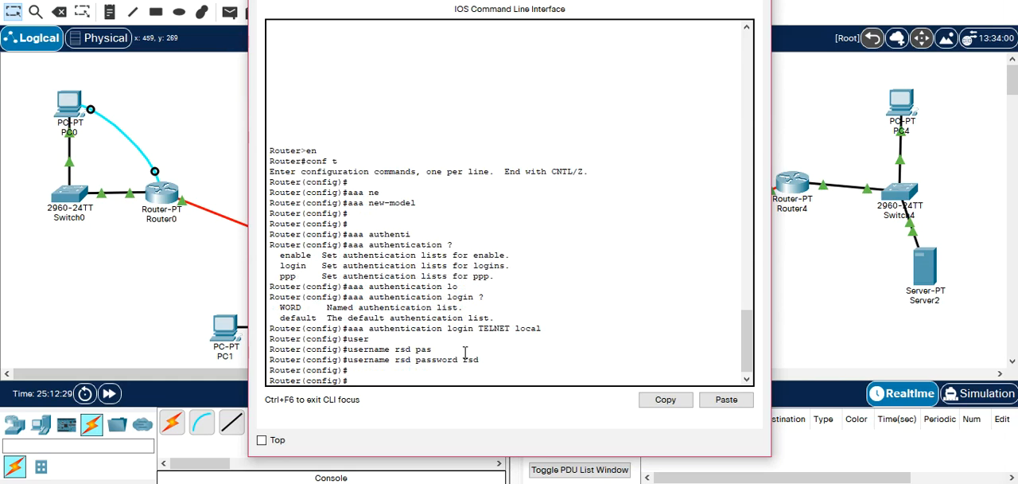
Enter Router1's virtual terminal line configuration with "line vty 0 15".
text(lin)
text(e vt)
key(Tab)
text(0)
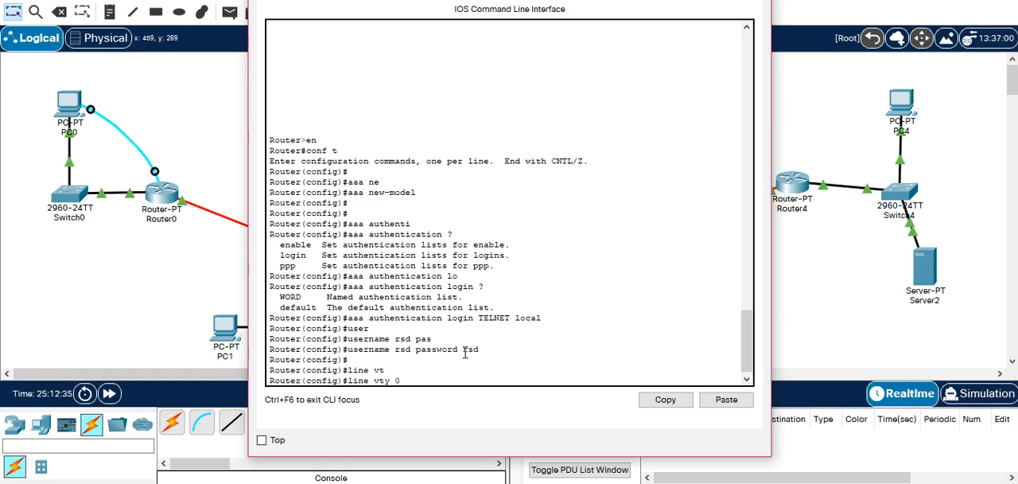
text( 15)
key(BackSpace)
key(BackSpace)
text(15)
key(Return)
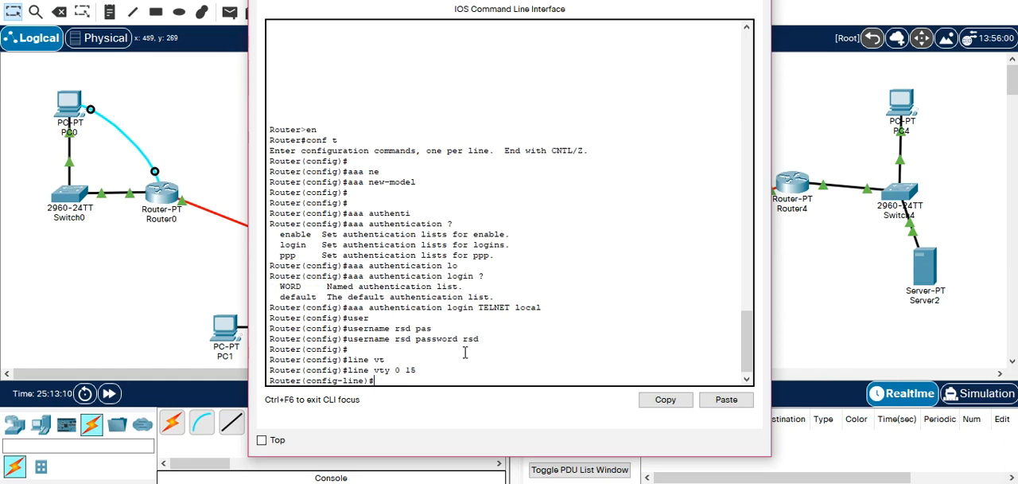
Apply the TELNET list to the vty lines with "login authentication TELNET", checking the list options first, and exit line configuration.
text(log)
key(Tab)
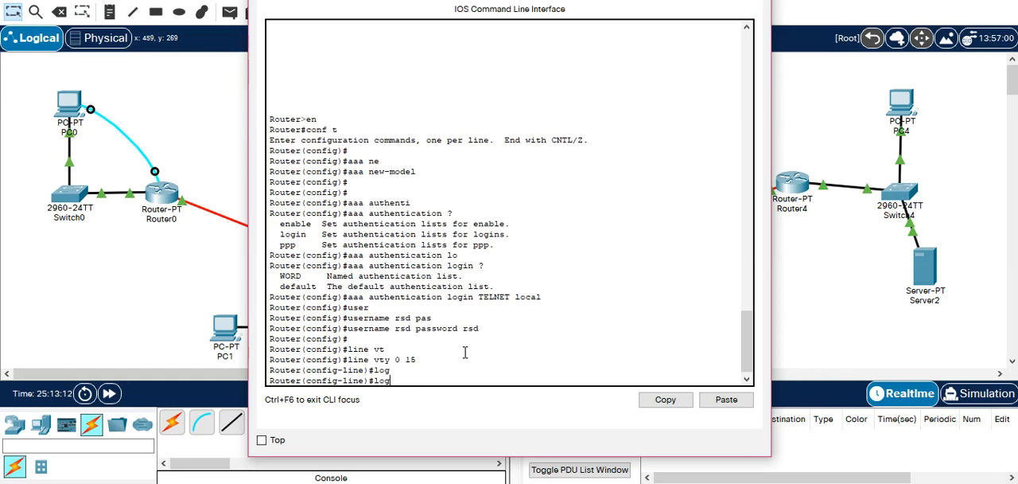
text(i)
key(Tab)
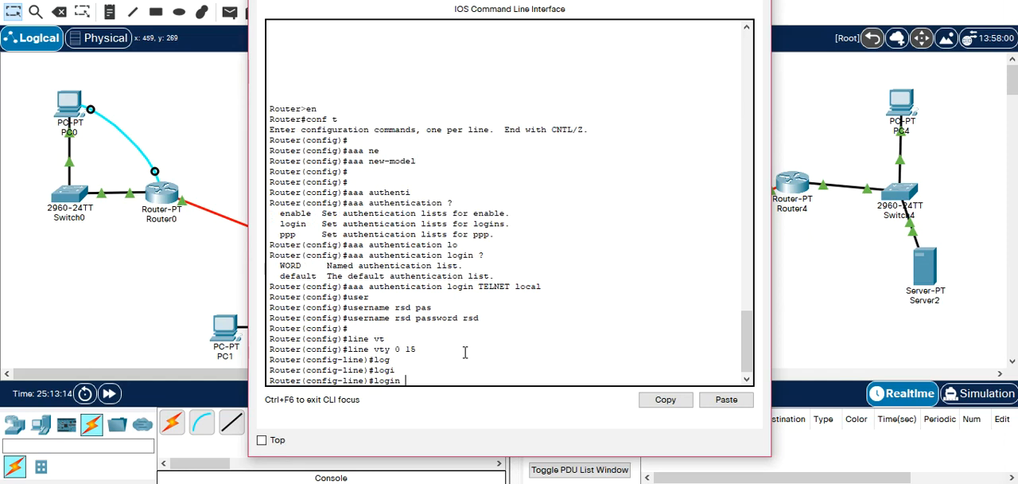
text(au)
key(Tab)
text(?)
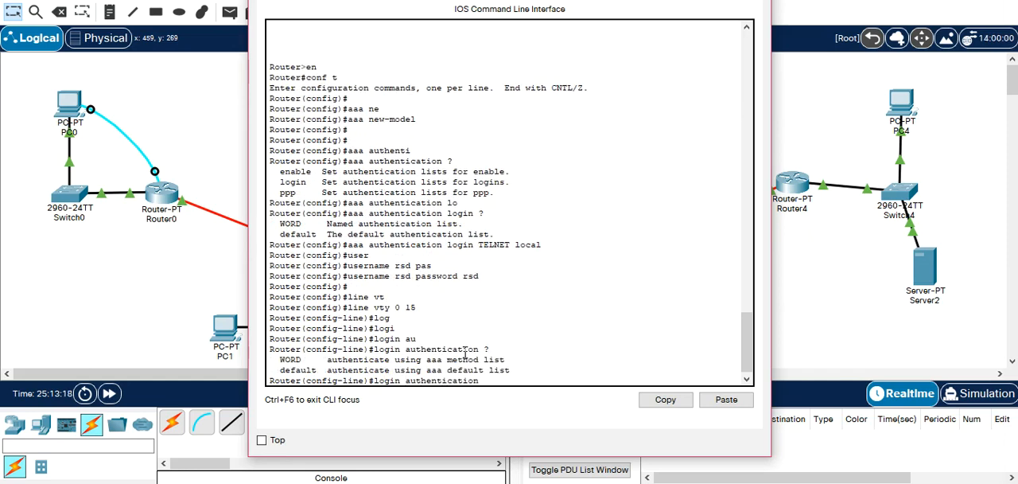
text(TELNET)
key(Return)
text(EXIT)
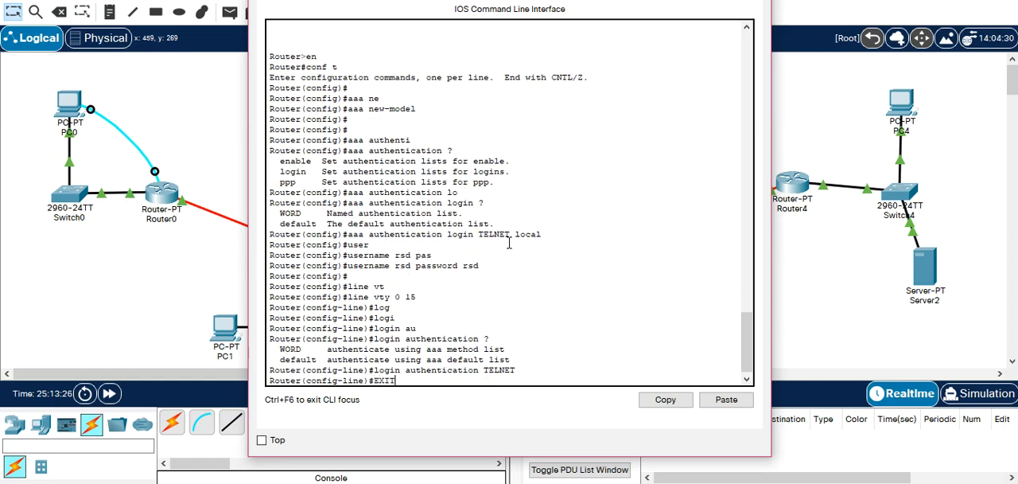
key(Return)
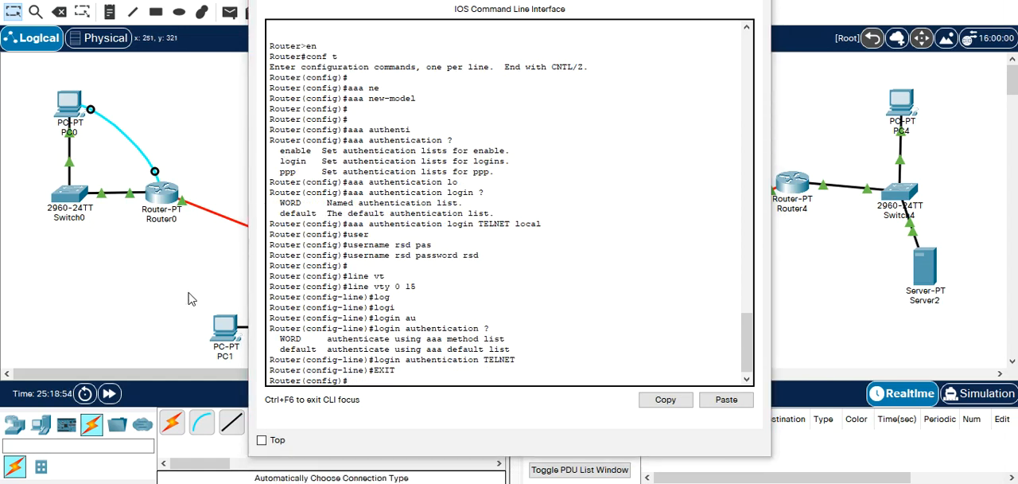
Open PC1's command prompt and start a Telnet session to Router1 at 172.17.10.254.
click(216, 330)
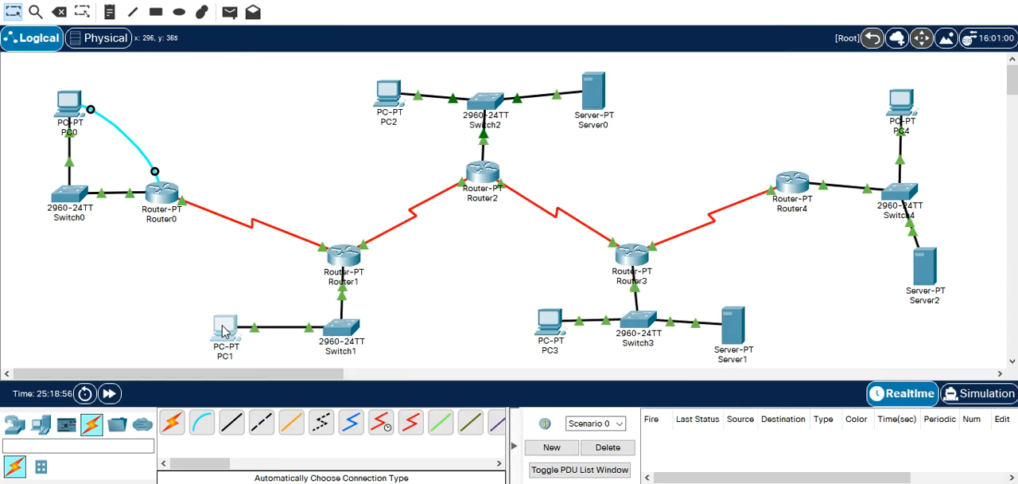
click(606, 64)
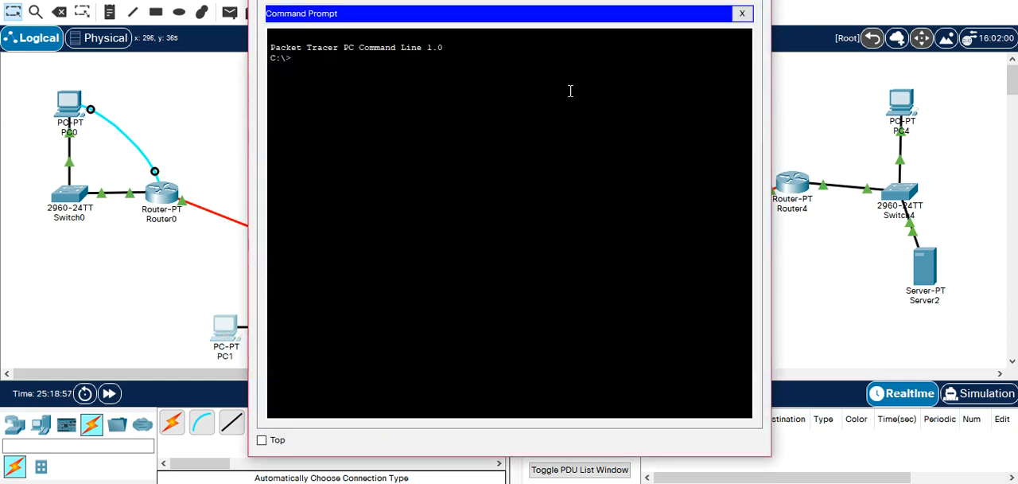
text(telnet 172.1)
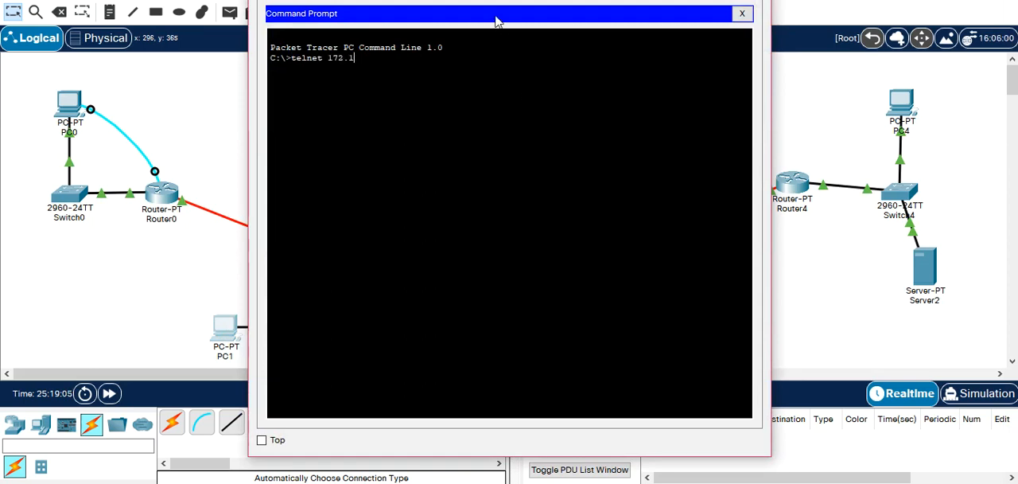
drag(496, 20, 402, 26)
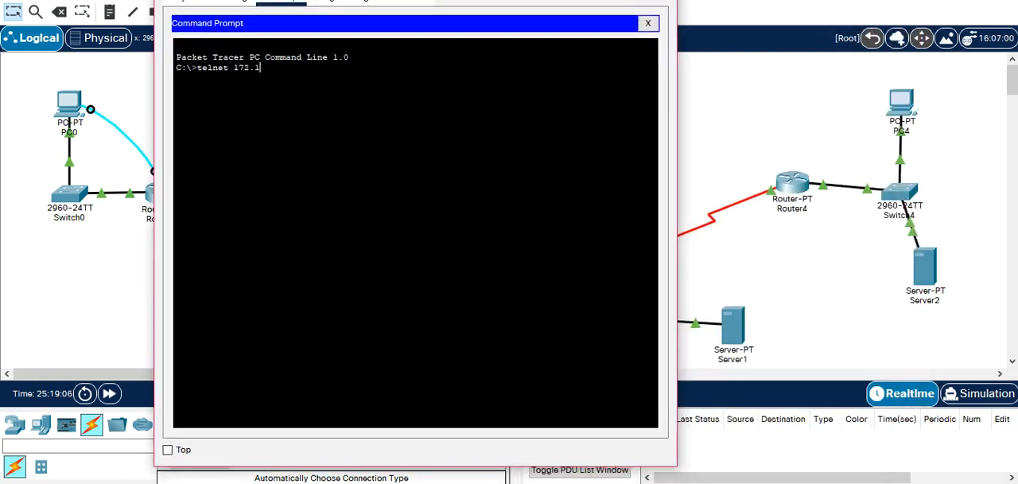
text(7.10.254)
key(Return)
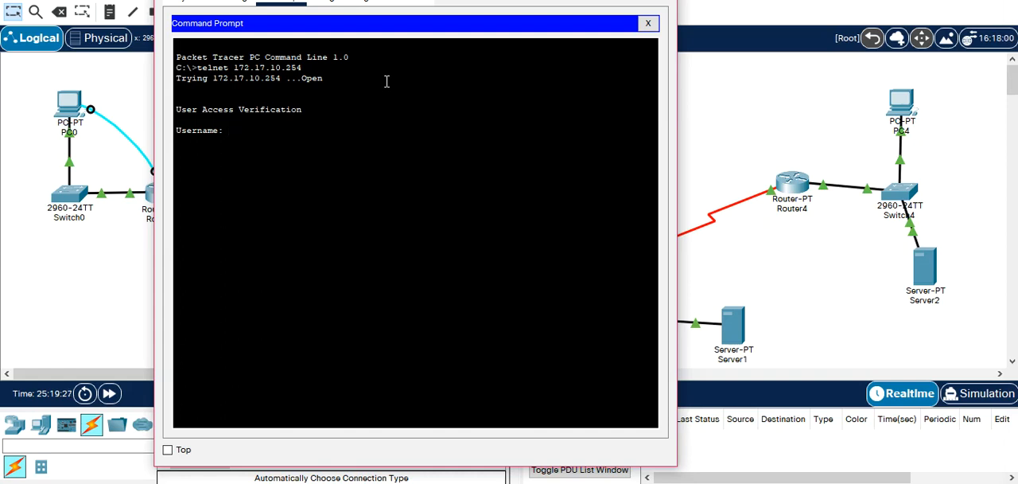
Log in to Router1's Telnet session as rsd with the account password, and close PC1's window.
text(rsd)
key(Return)
key(Return)
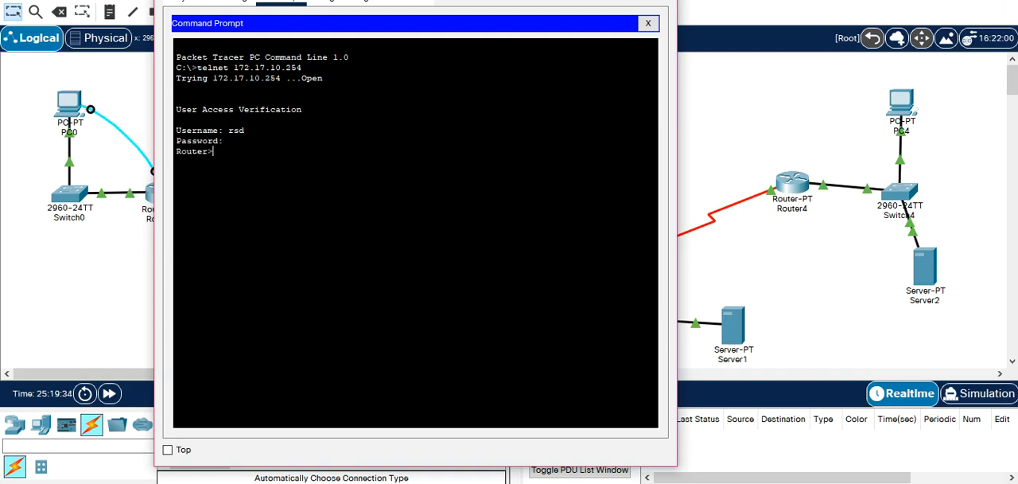
key(alt+F4)
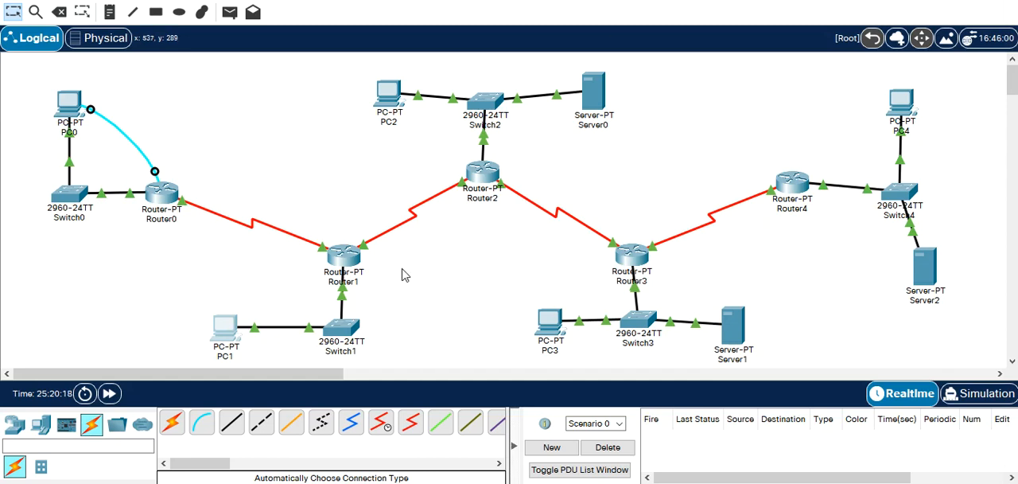
Rename the server connected to Switch2 as TACACS+.
click(610, 127)
double_click(613, 127)
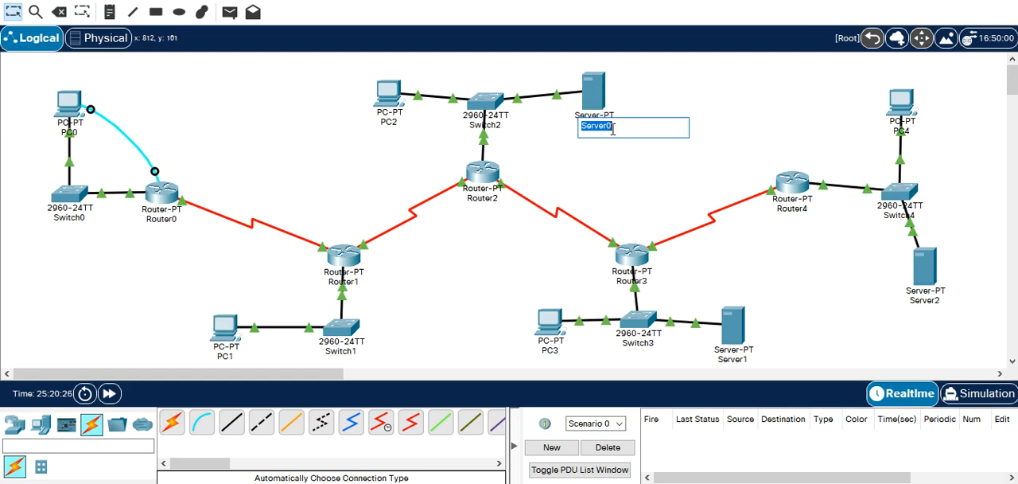
text(TACACS+)
click(667, 164)
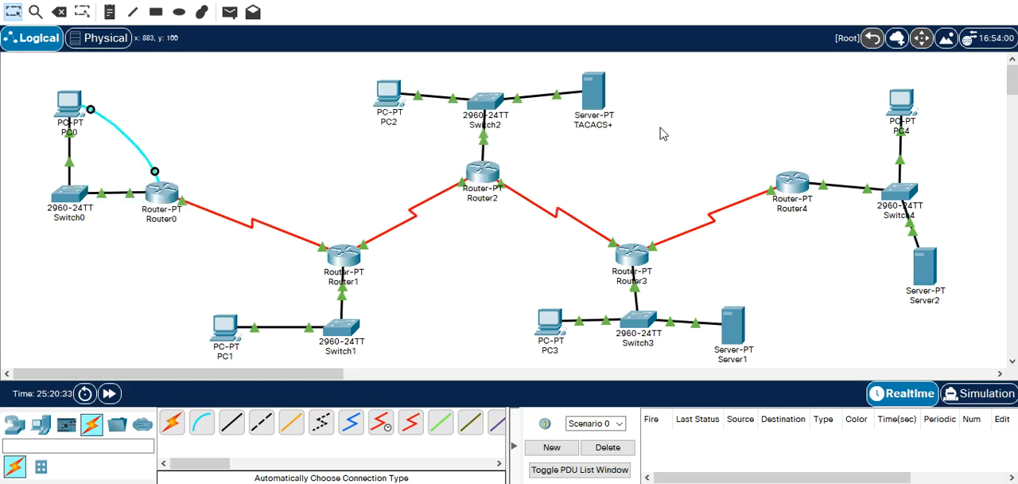
Open the AAA service settings of the TACACS+ server and turn the service on.
click(597, 96)
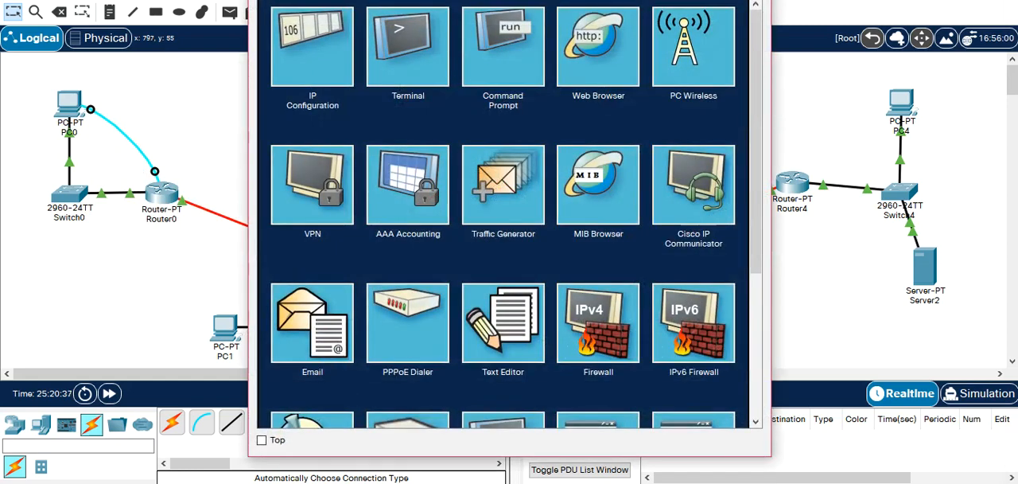
drag(389, 0, 363, 0)
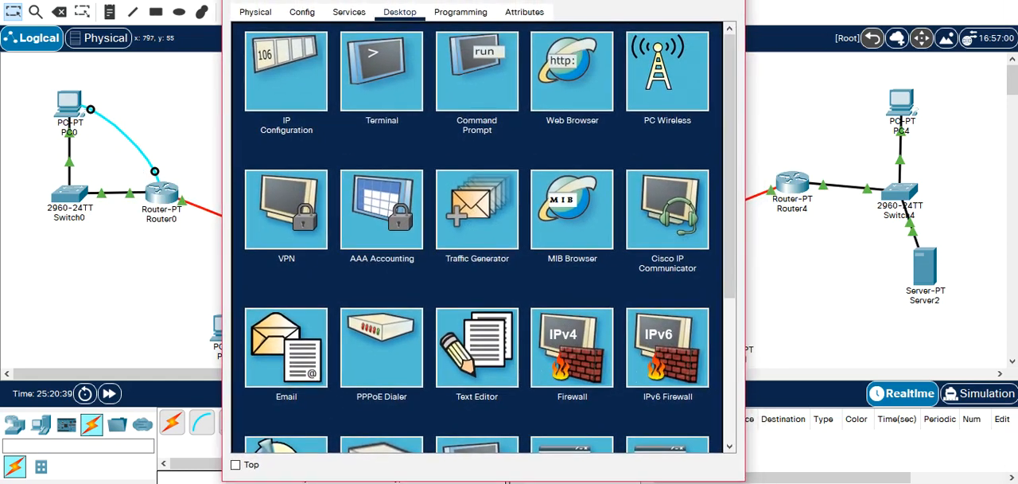
click(351, 13)
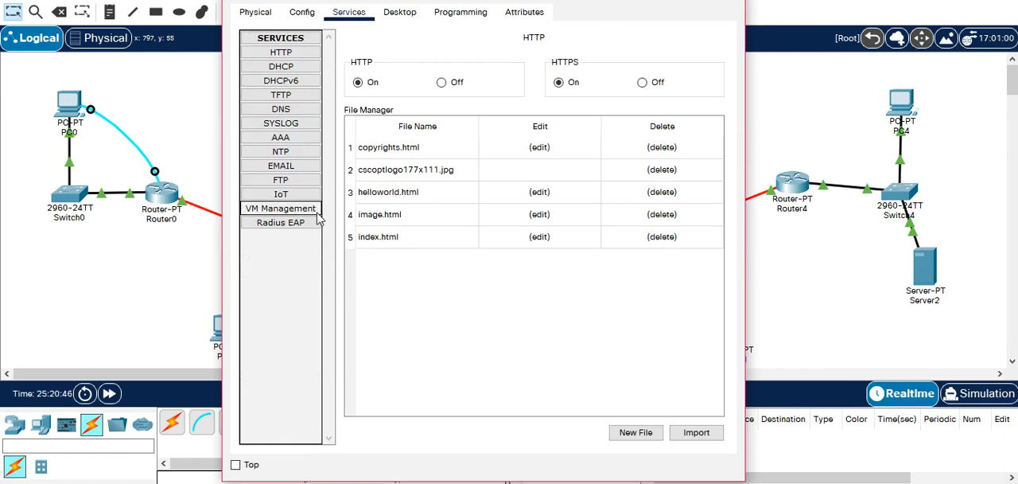
click(310, 139)
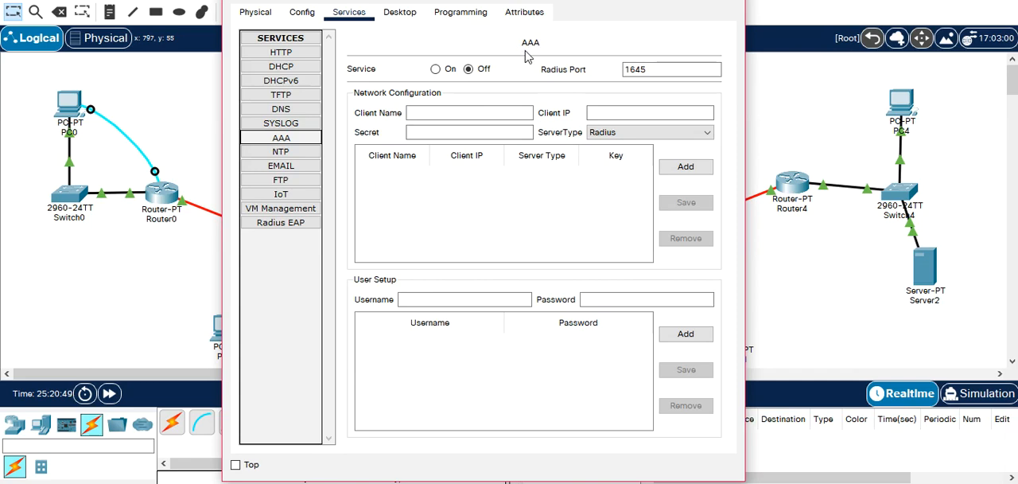
click(437, 71)
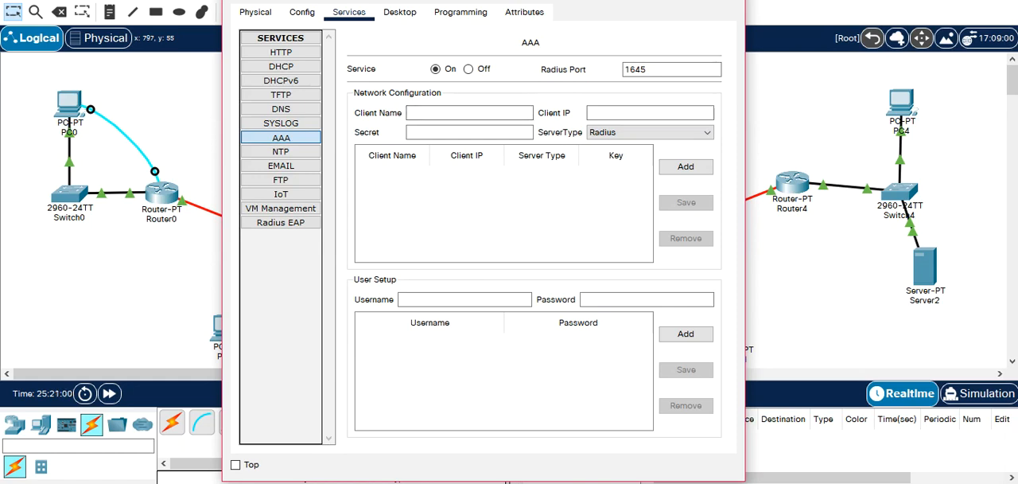
Rename Router2 as R2 on the topology canvas.
drag(544, 0, 287, 67)
drag(245, 29, 252, 18)
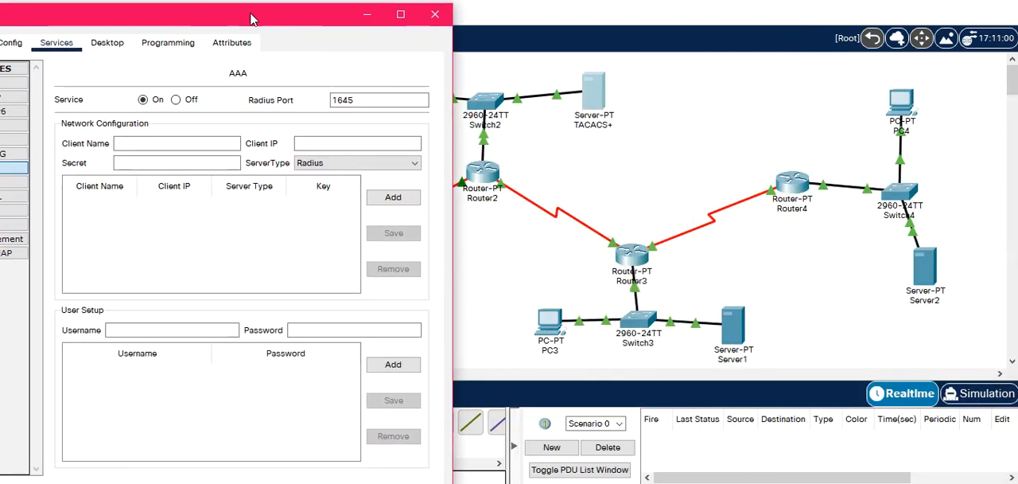
click(493, 200)
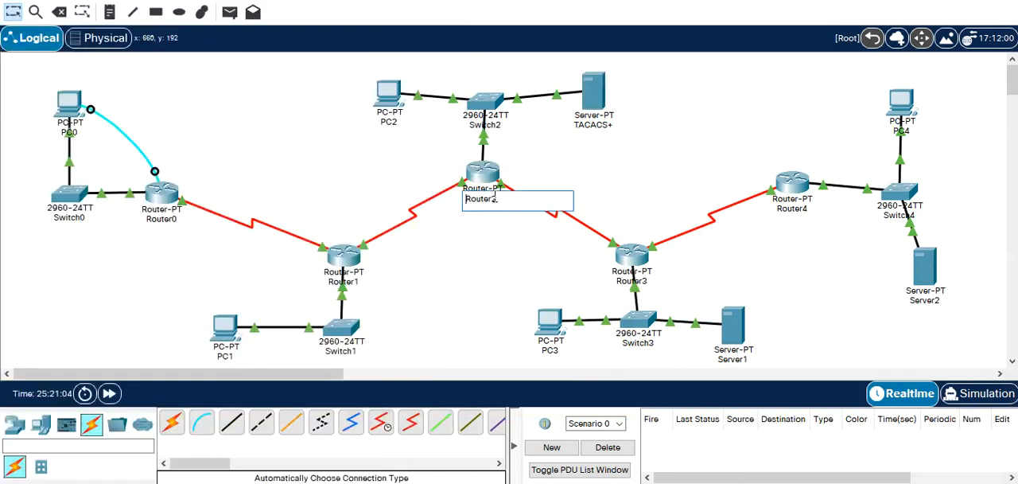
text(R2)
click(486, 264)
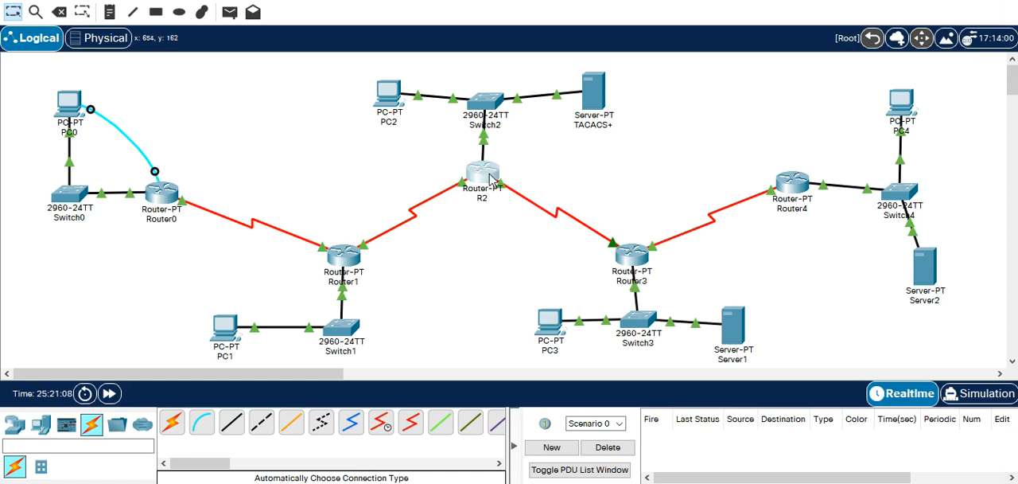
Set the hostname to R2 in that router's global settings and close its window.
click(486, 173)
click(325, 1)
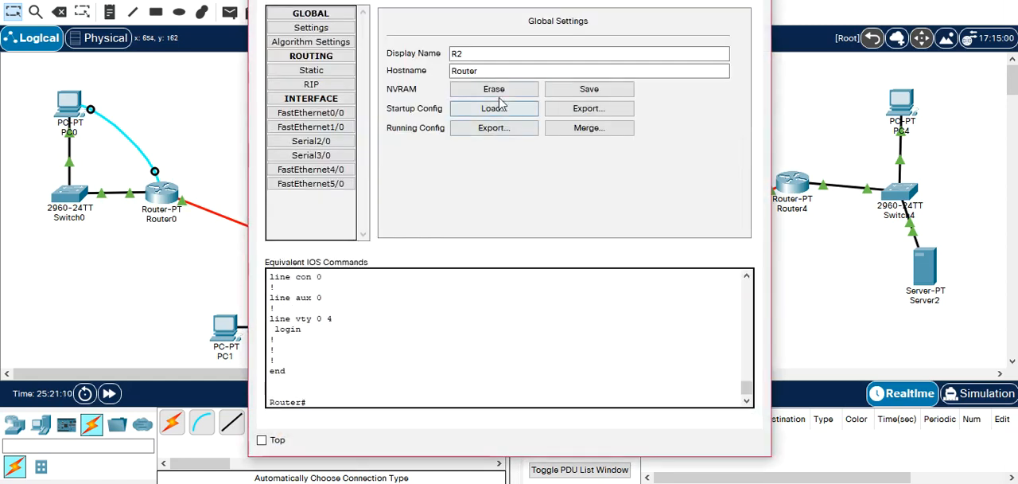
drag(497, 70, 405, 71)
text(R2)
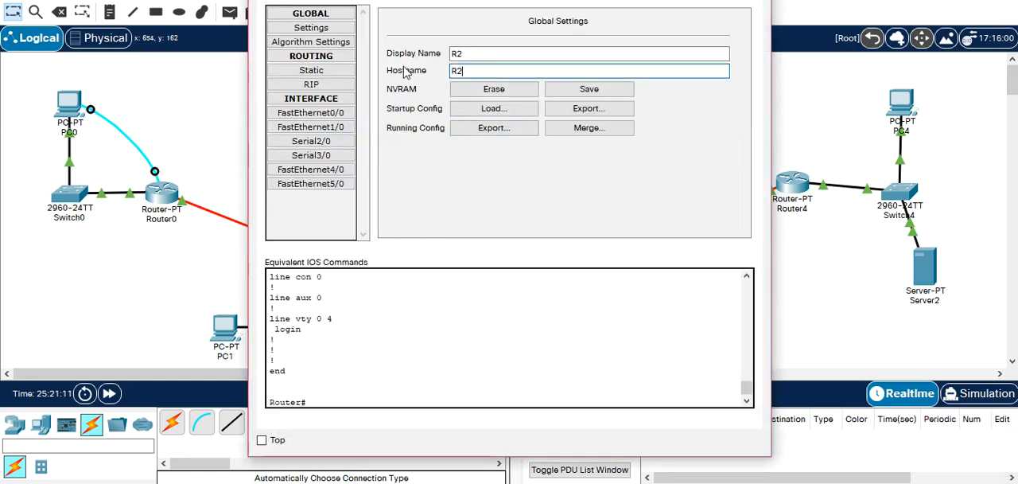
key(Tab)
click(753, 1)
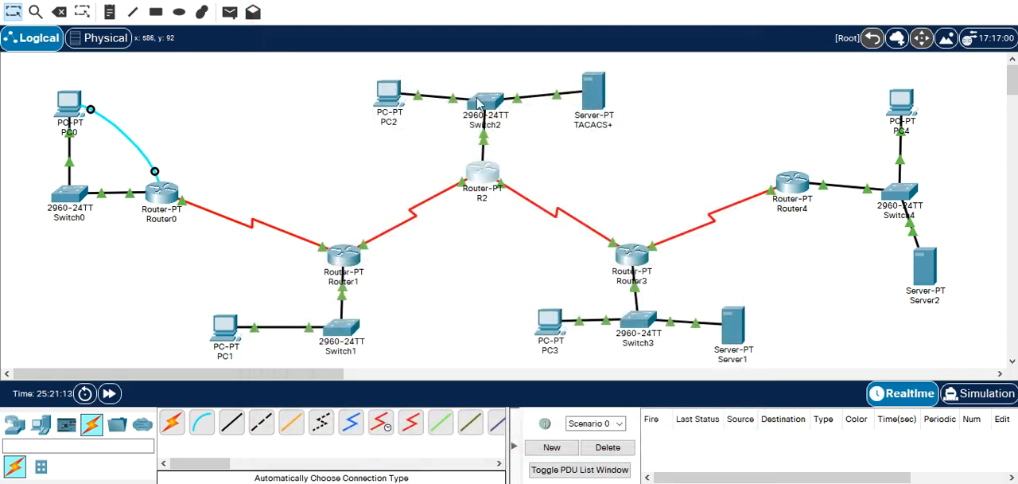
Enter AAA client name R2 and client IP 172.18.10.254 on the TACACS+ server, checking the address against the router's interface details.
click(603, 93)
drag(220, 24, 323, 24)
click(268, 142)
text(R2)
click(438, 142)
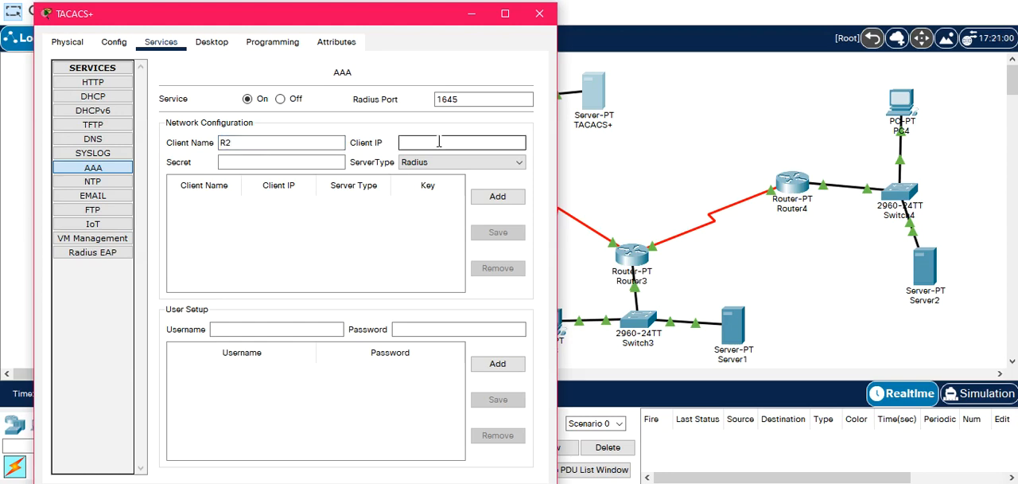
text(172.)
drag(416, 24, 339, 40)
text(18.10.254)
click(570, 153)
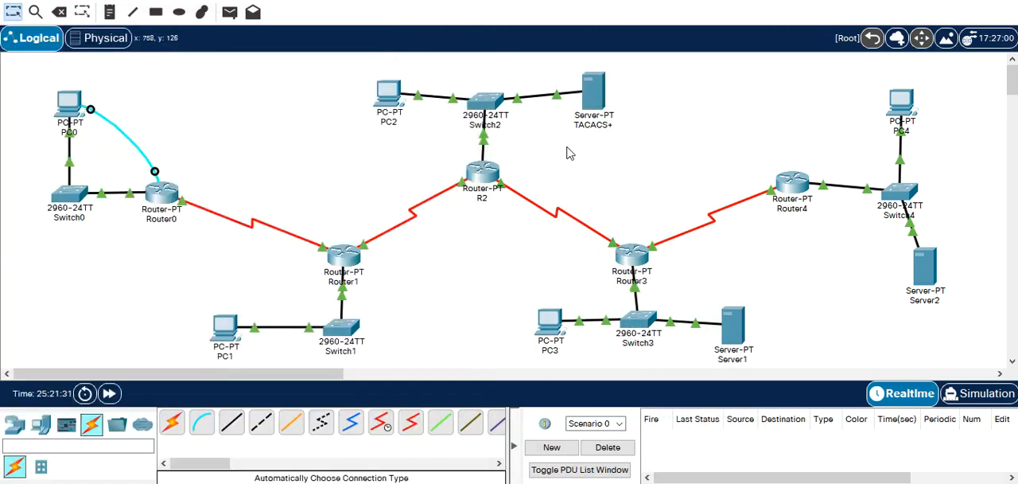
mouse_move(478, 176)
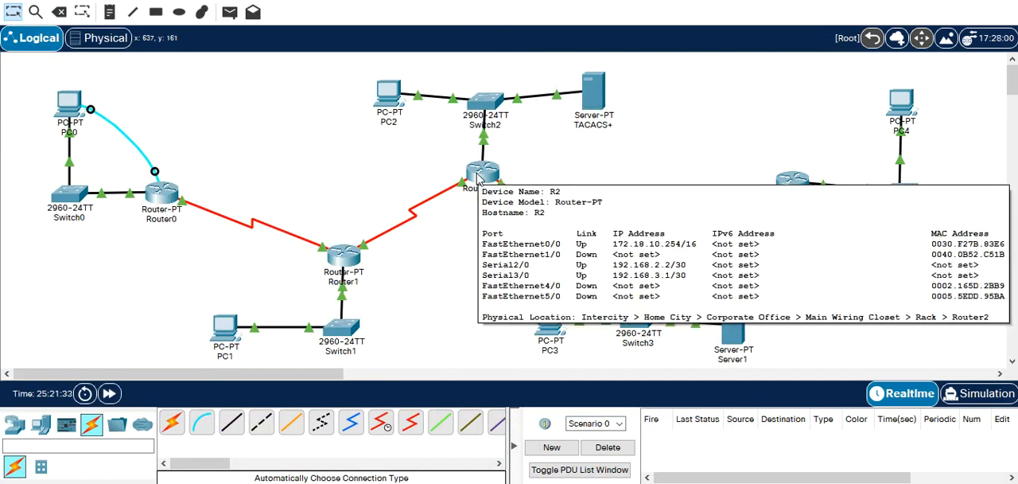
click(593, 93)
Enter the client's shared secret, set the server type to Tacacs, and add the R2 client entry.
click(184, 173)
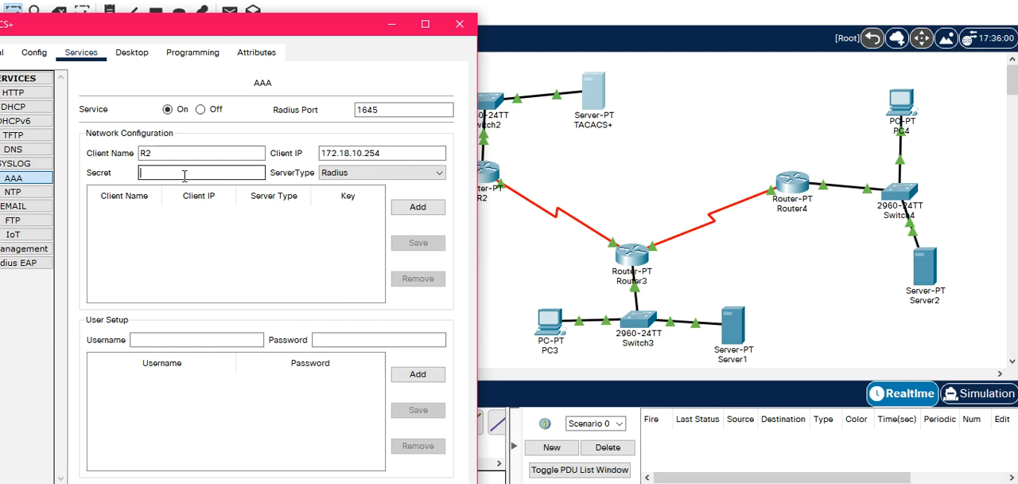
text(iv)
click(358, 169)
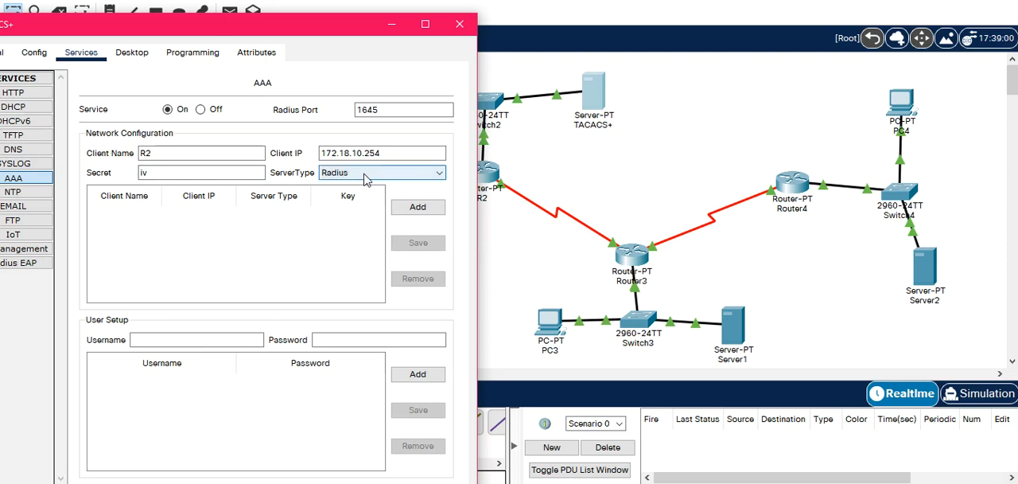
click(366, 179)
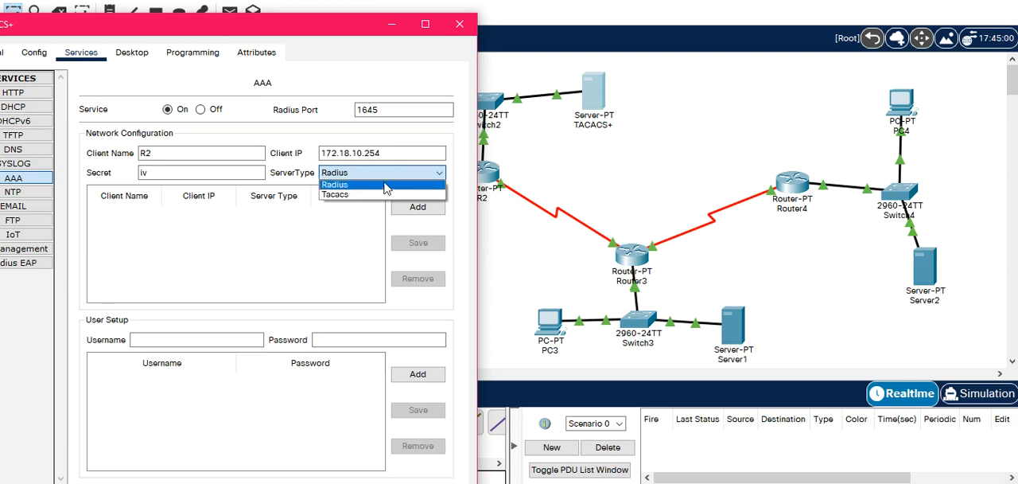
click(357, 195)
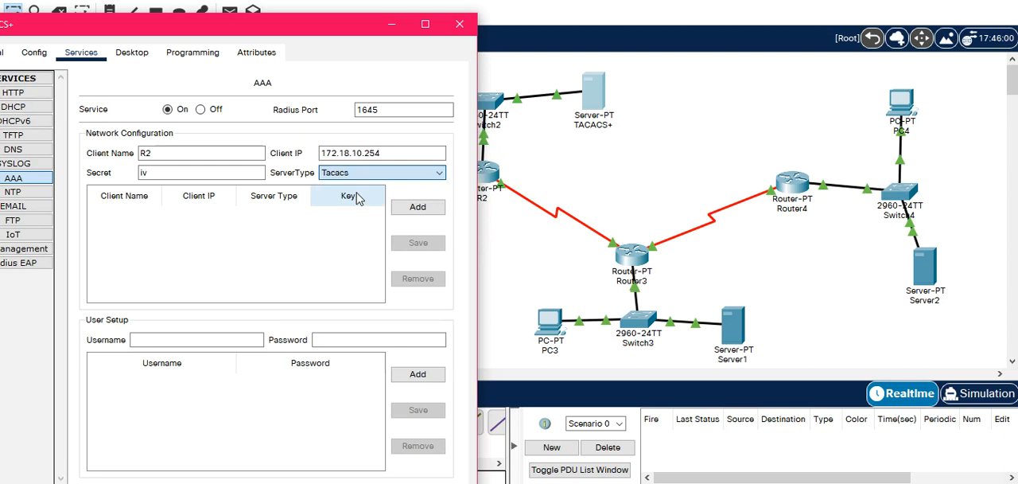
click(419, 209)
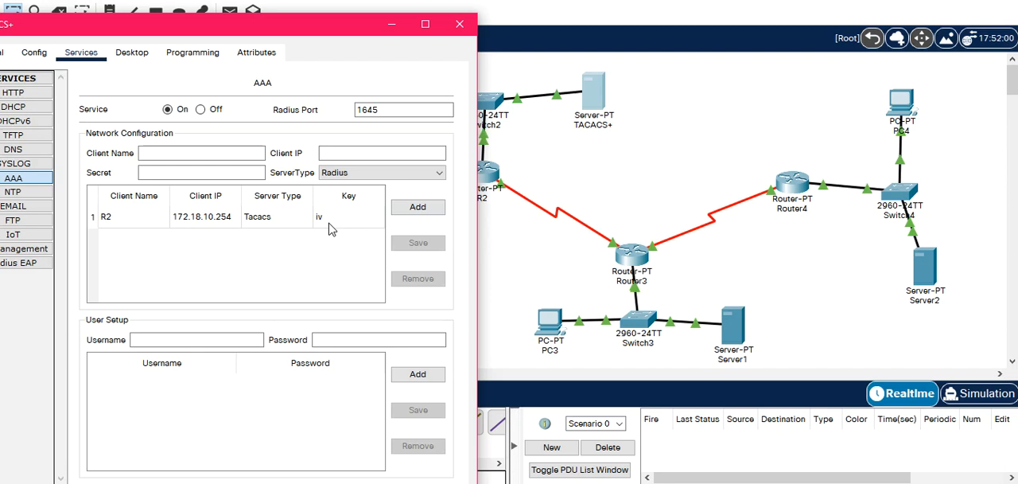
Add the AAA user etud1 on the TACACS+ server, entering the account password, and close the server window.
click(180, 339)
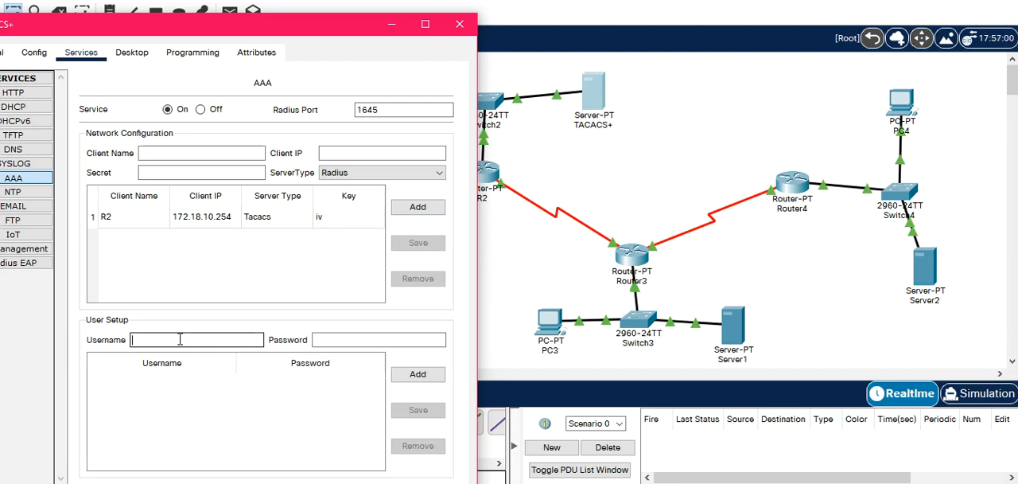
text(etud1)
key(Tab)
text(etud)
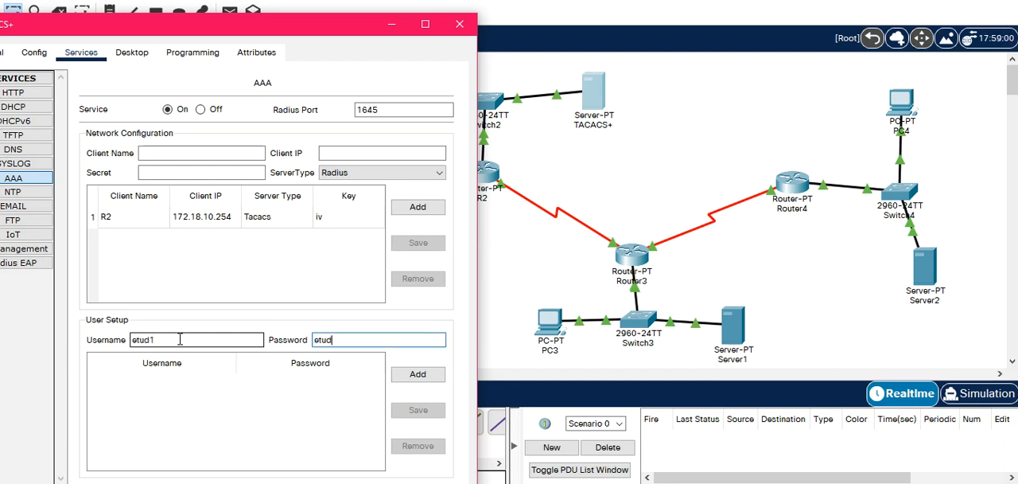
text(1)
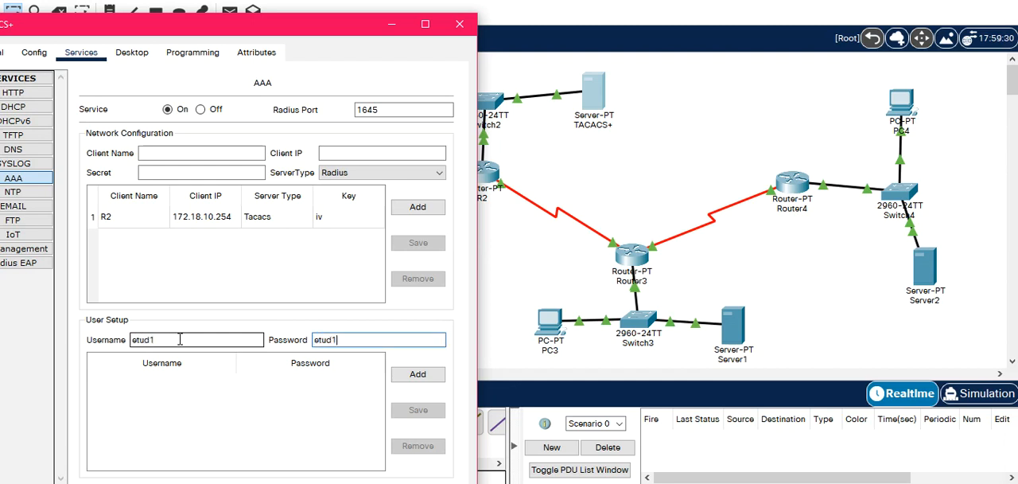
click(416, 375)
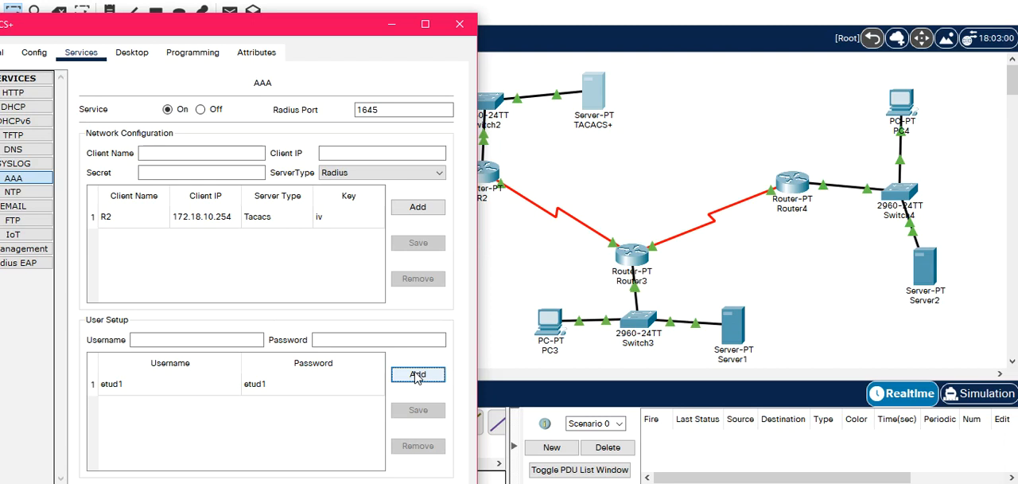
click(461, 30)
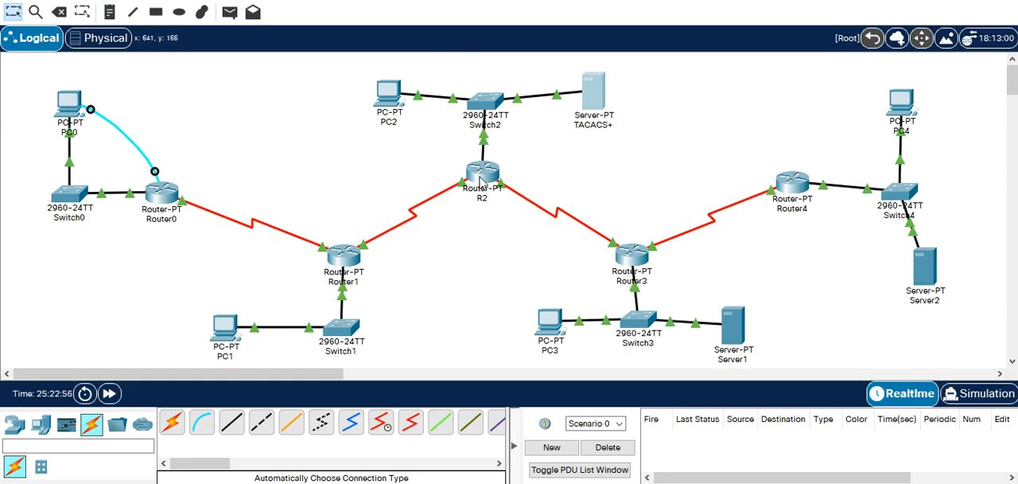
Reopen the TACACS+ server's AAA service to review its client and user entries.
click(482, 175)
click(165, 94)
click(602, 102)
click(307, 114)
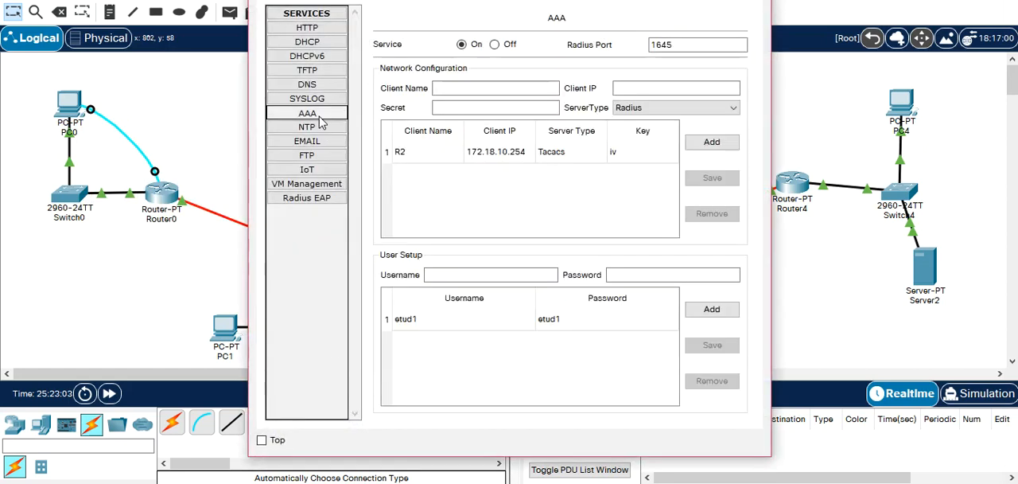
click(462, 45)
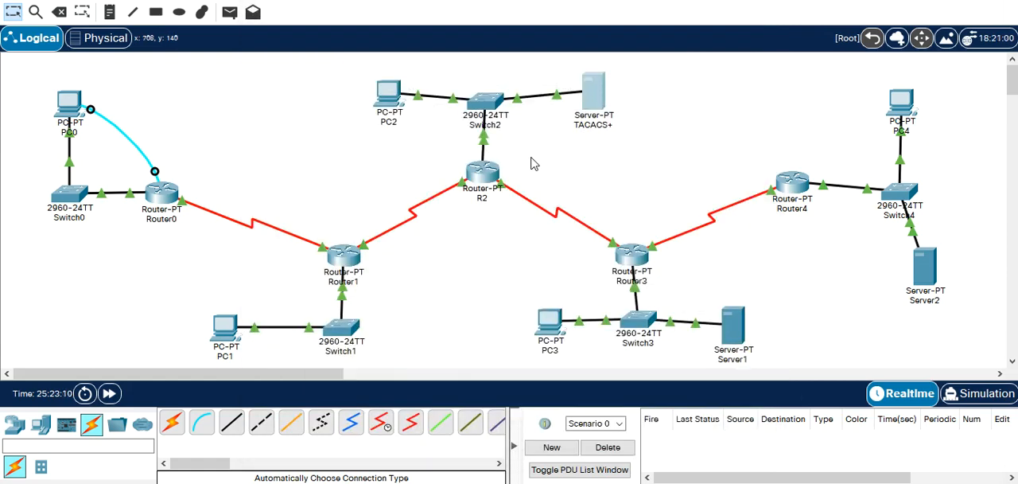
Open R2's command line and enable AAA with "AAA New-model" in global configuration mode.
click(486, 181)
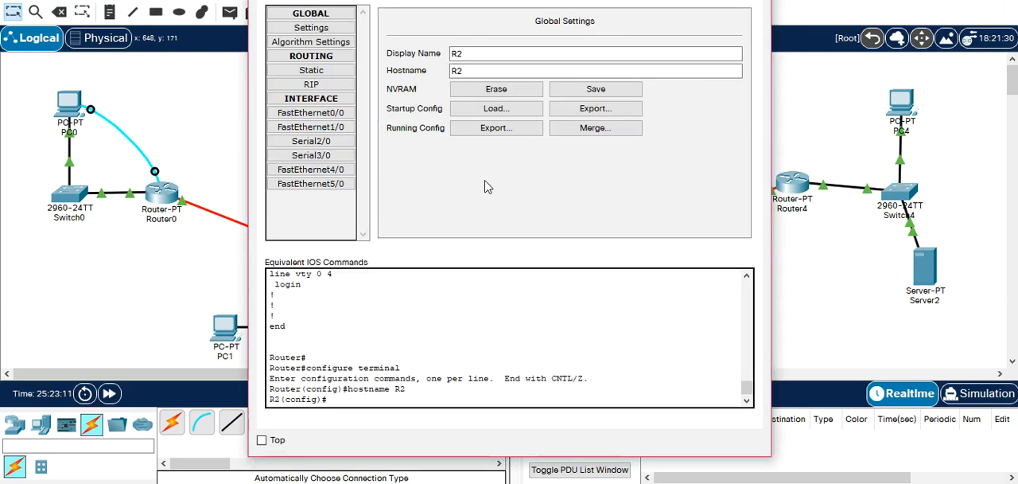
click(363, 3)
key(Return)
key(Return)
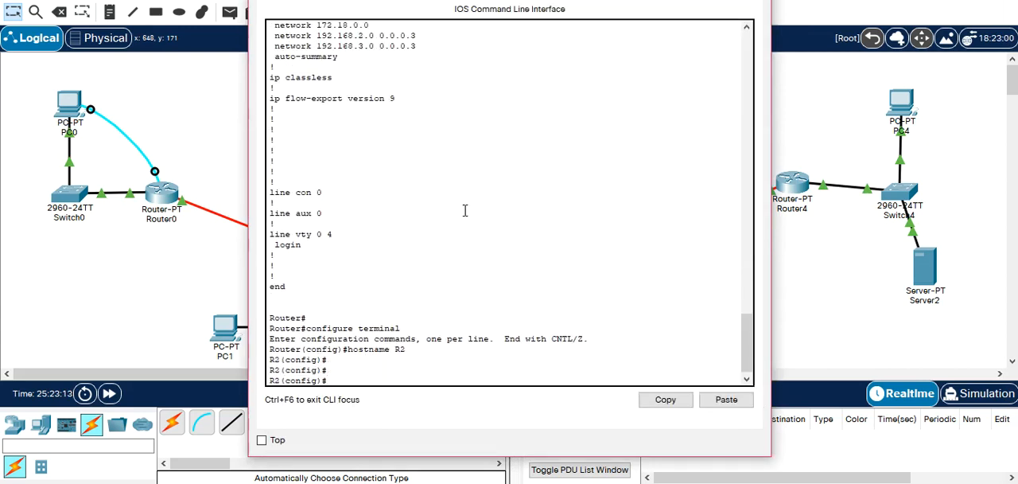
text(AAA N)
key(Tab)
key(Return)
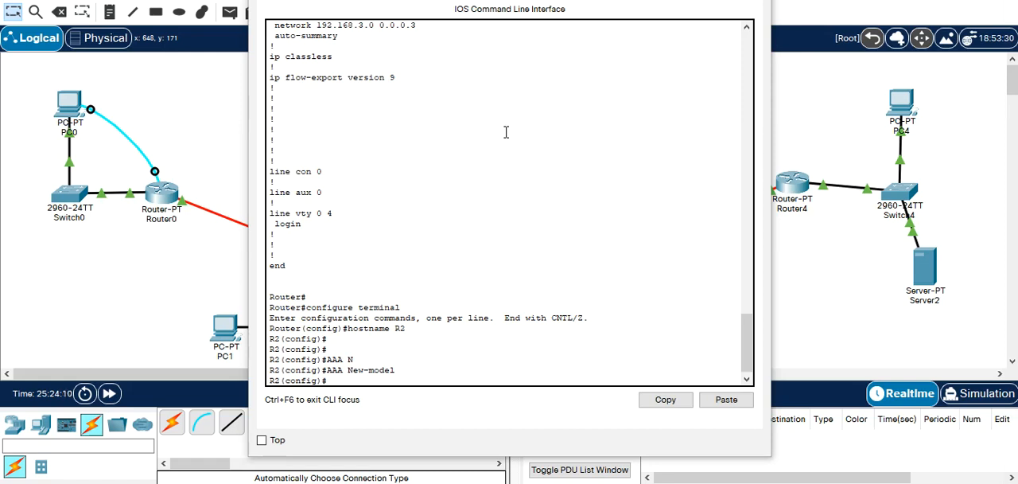
Start the tacacs-server command in R2's global configuration mode and display its available options.
click(524, 335)
text(ta)
key(Tab)
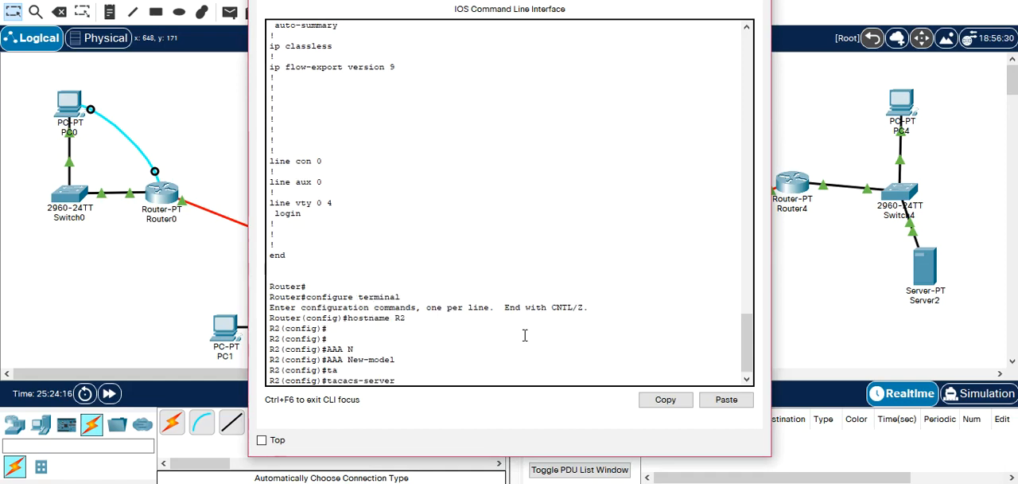
text(?)
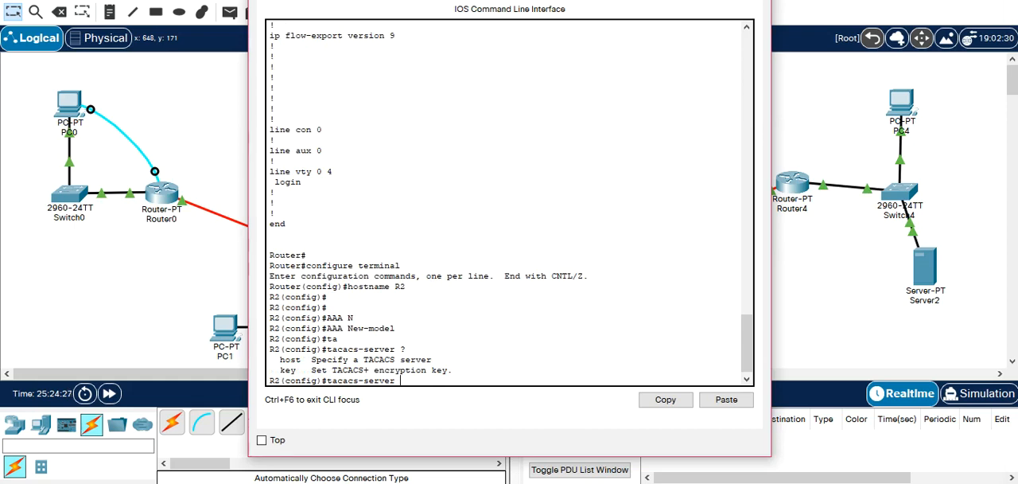
Review the R2 client and user entries in the TACACS+ server's AAA service, and return to R2's command line.
drag(618, 0, 429, 13)
click(602, 97)
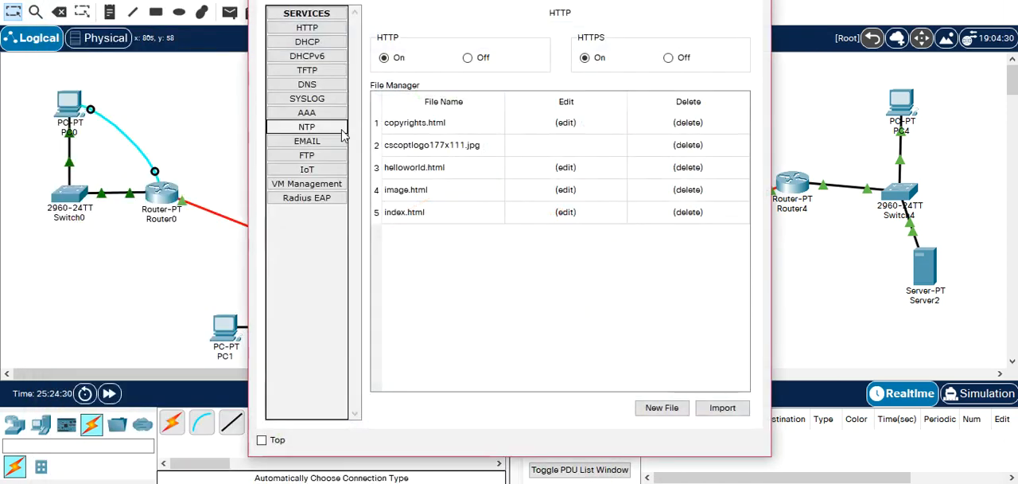
click(307, 112)
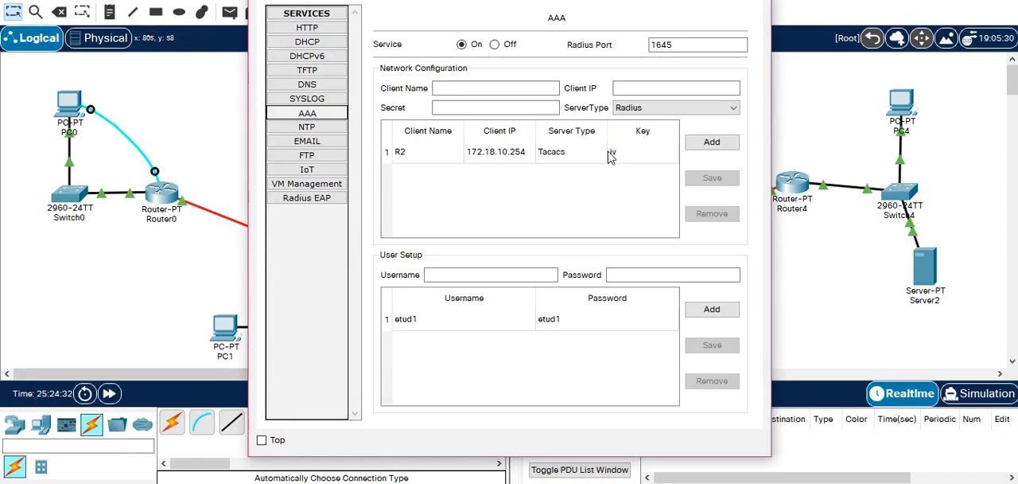
click(754, 0)
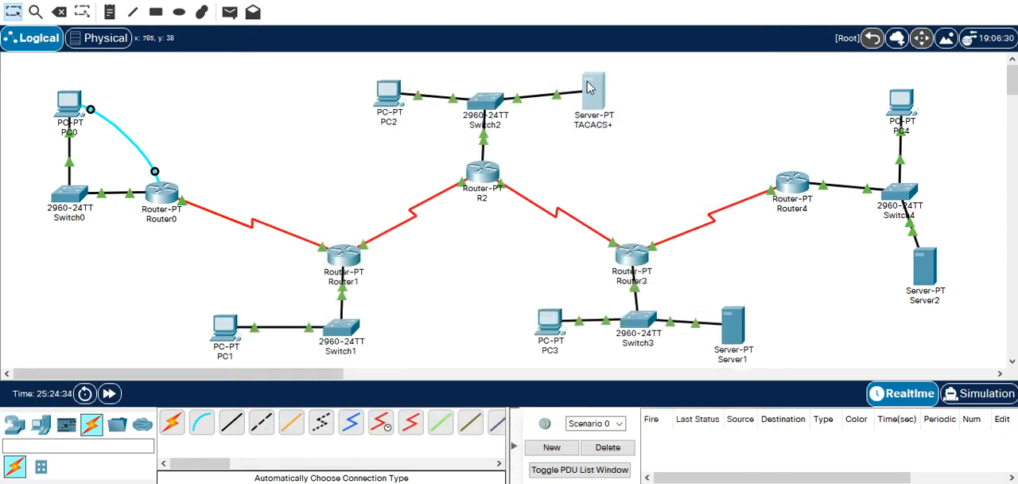
click(482, 171)
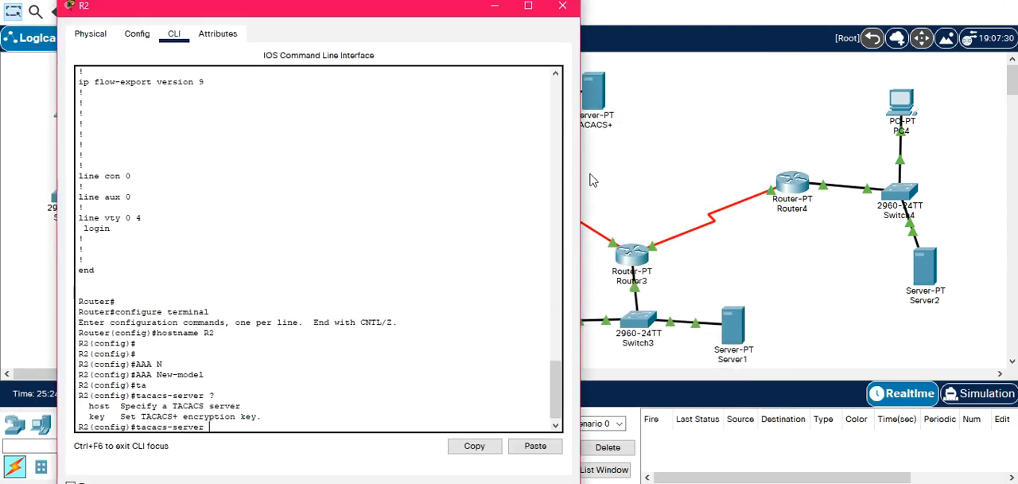
drag(314, 13, 441, 7)
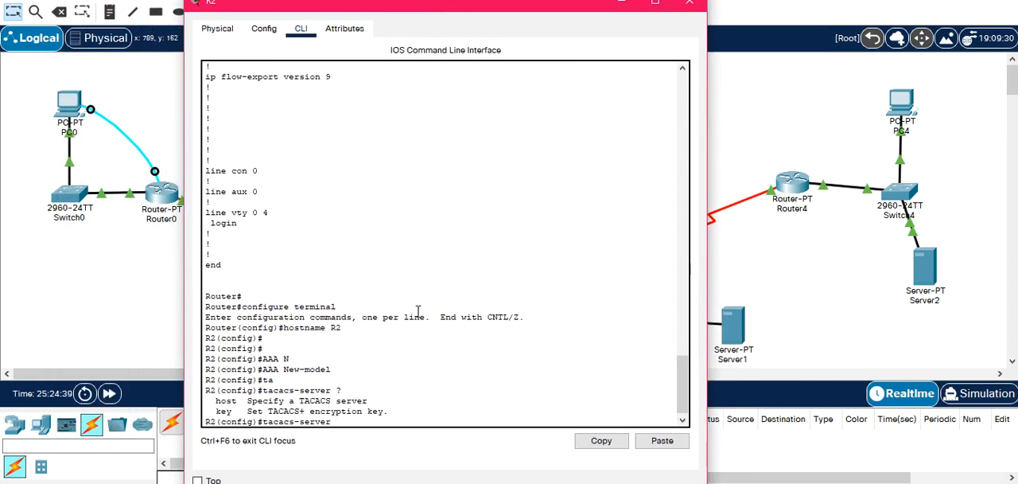
Extend R2's tacacs-server command with the Host option and the address 172.16.18.2.
text(H)
key(Tab)
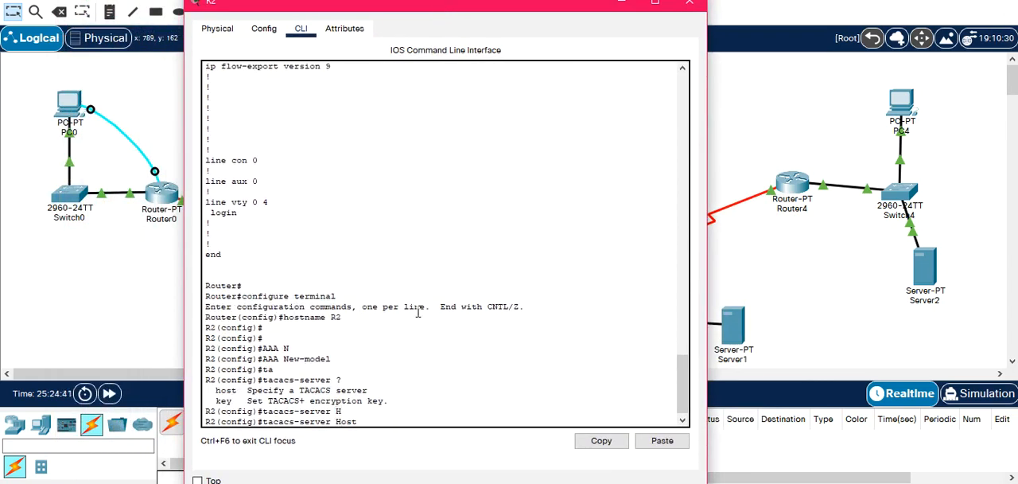
text(172.16)
text(0.2)
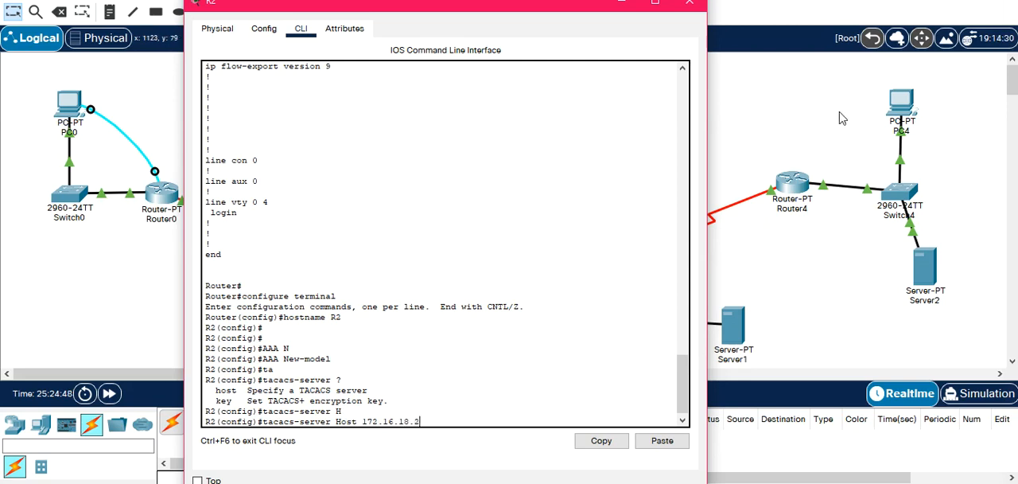
Check the TACACS+ server's IP address in the topology, correct R2's tacacs-server host to 172.18.10.2, and run the command.
click(778, 107)
mouse_move(590, 99)
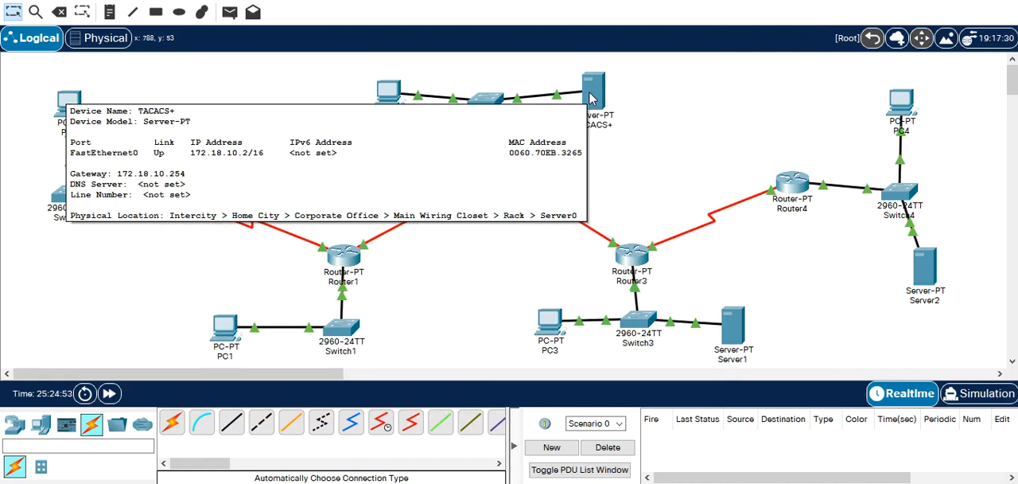
click(483, 186)
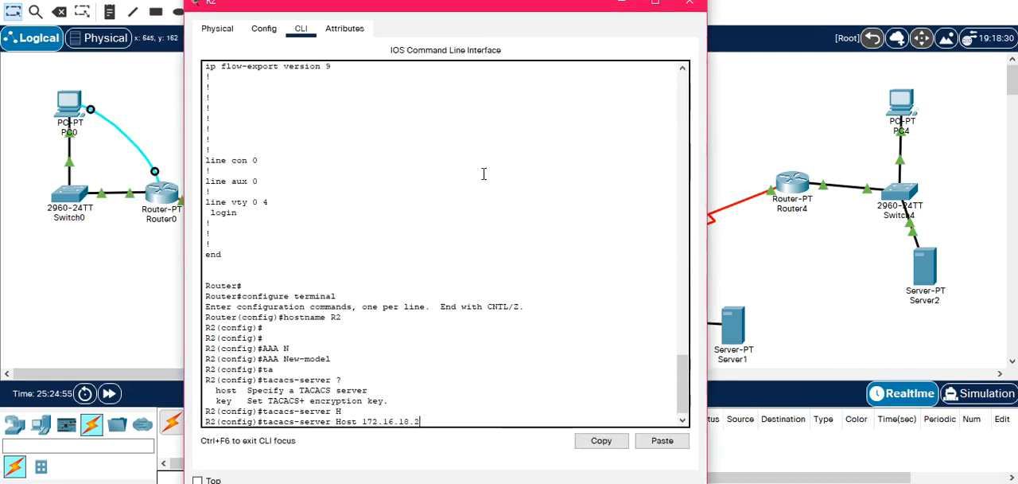
key(Left)
key(Left)
key(Left)
key(Left)
key(Left)
key(BackSpace)
text(8)
key(BackSpace)
text(0)
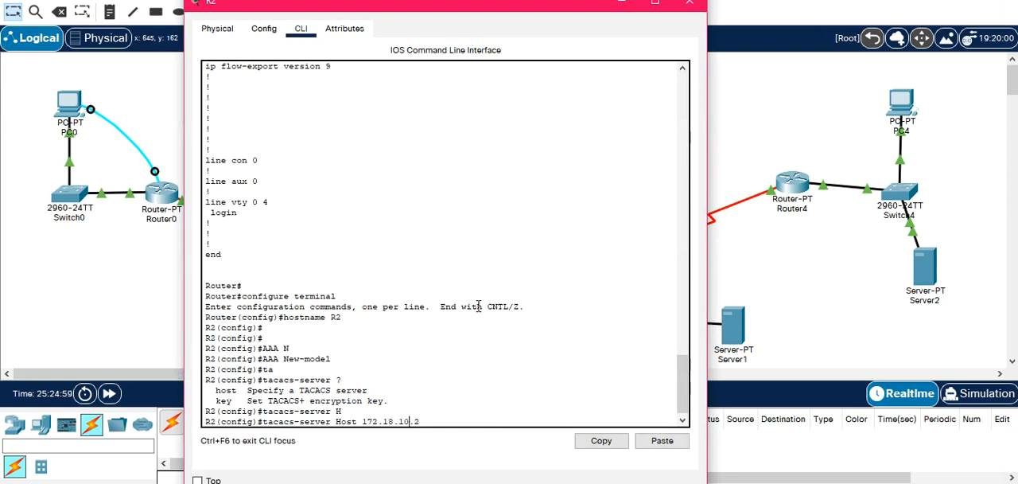
key(Return)
Set the TACACS+ encryption key on R2 with the tacacs-server Key command, entering the shared secret.
text(TAC)
key(Tab)
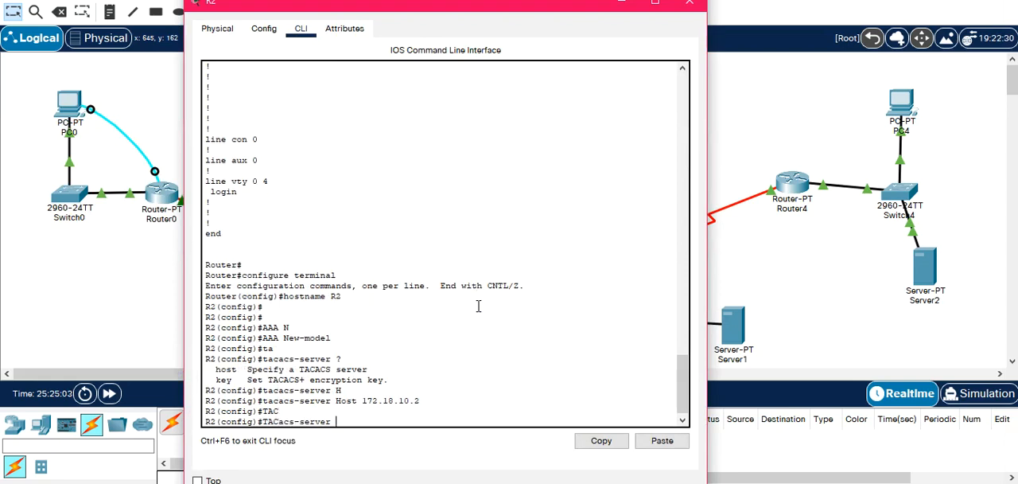
text(K)
key(Tab)
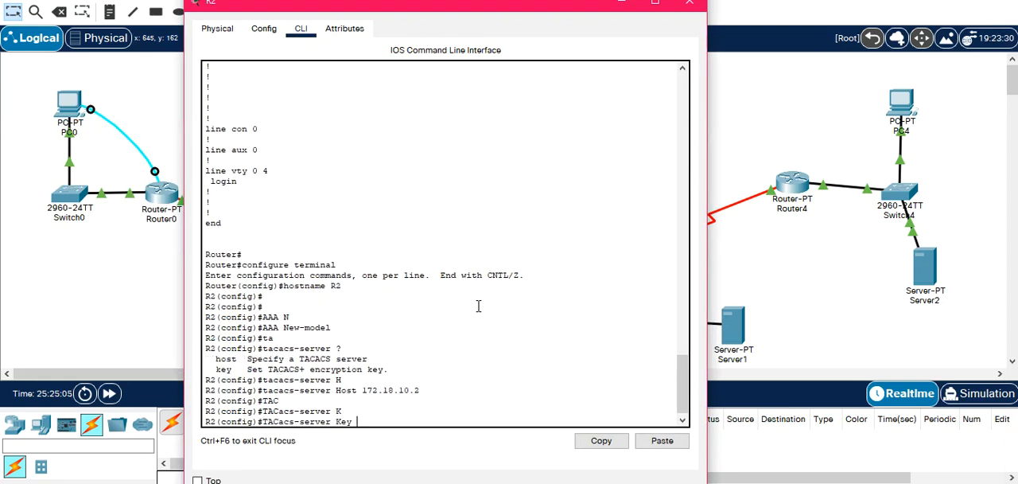
text(iv)
key(Return)
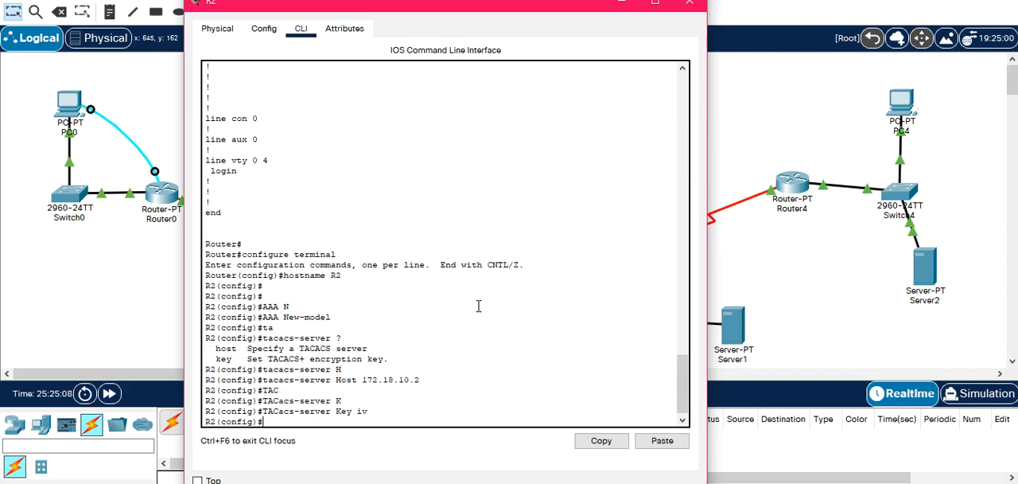
Write "aaa authentication login default" on R2 and display the available authentication methods.
text(aaa authe)
key(Tab)
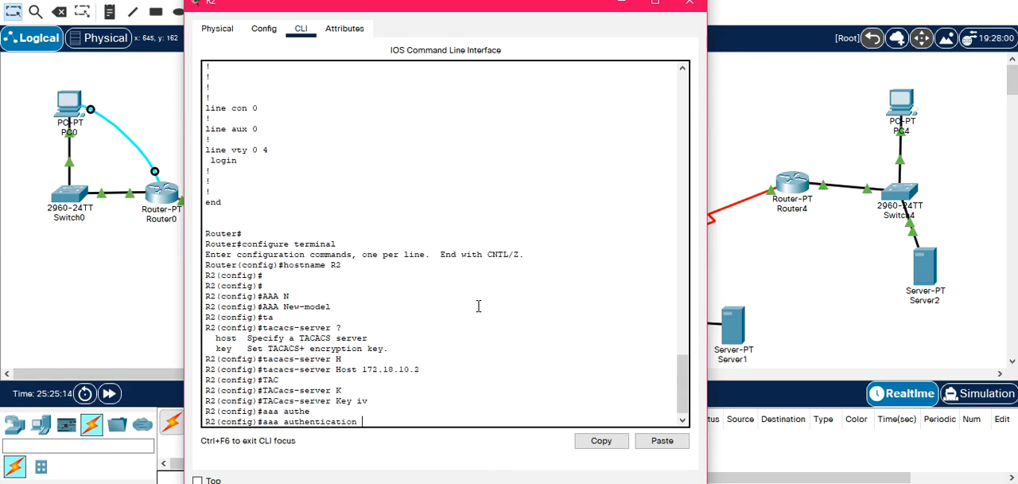
text(l)
key(Tab)
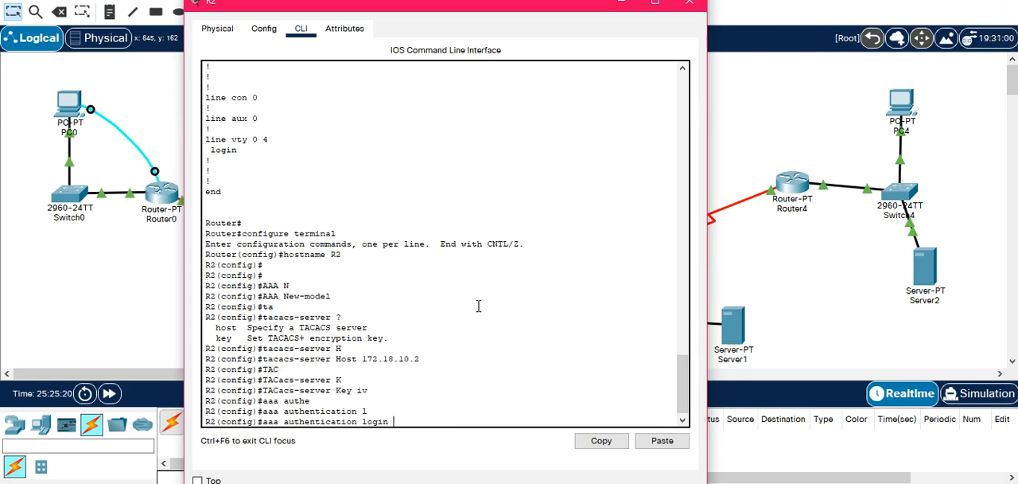
text(?)
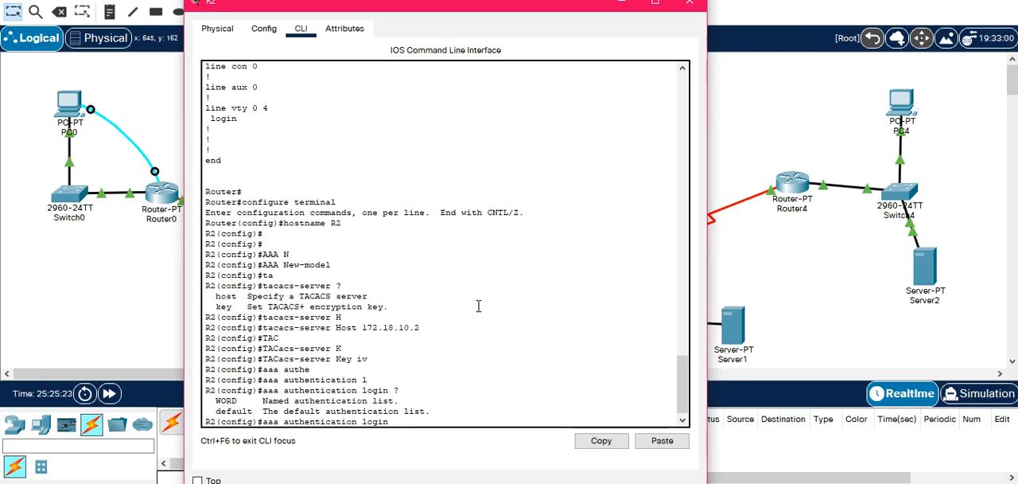
text(d)
key(Tab)
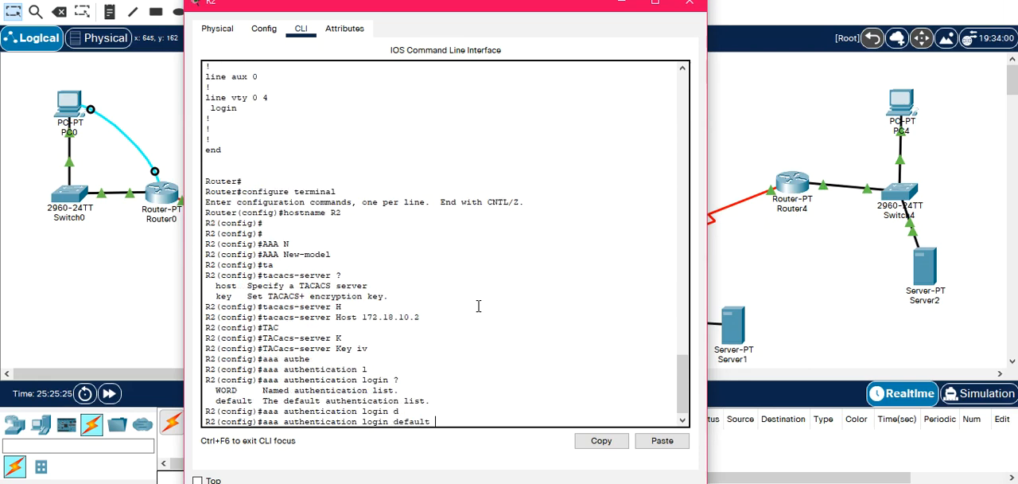
text(?)
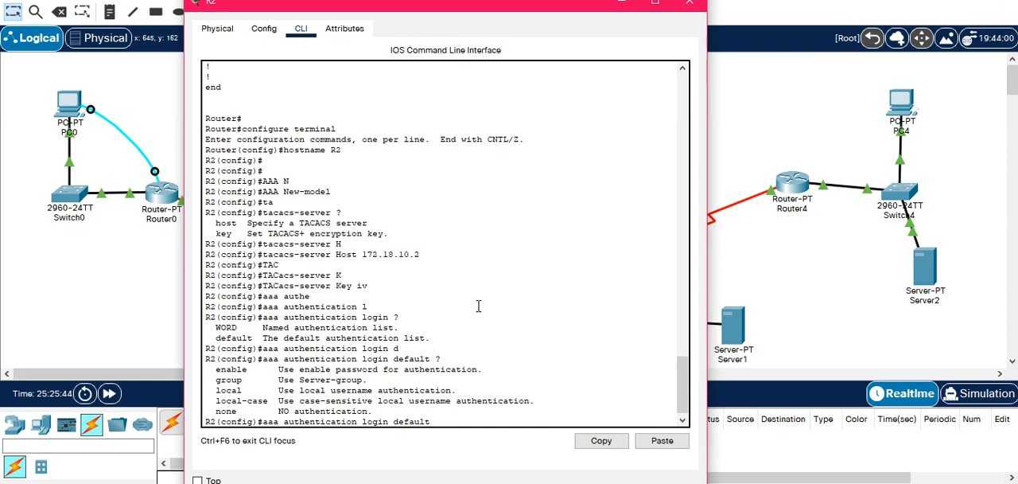
Complete R2's default login authentication with "group tacacs+ local" and run the command.
text(g)
key(Tab)
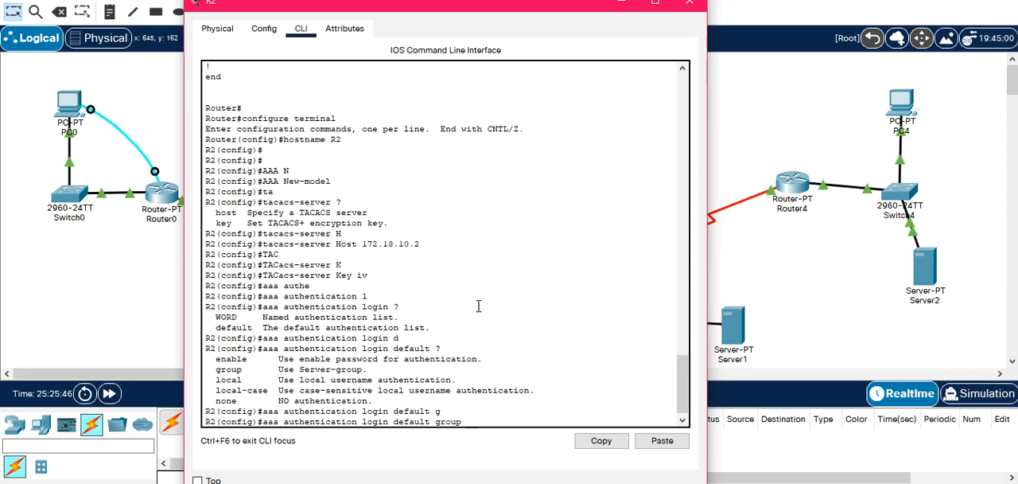
text(?)
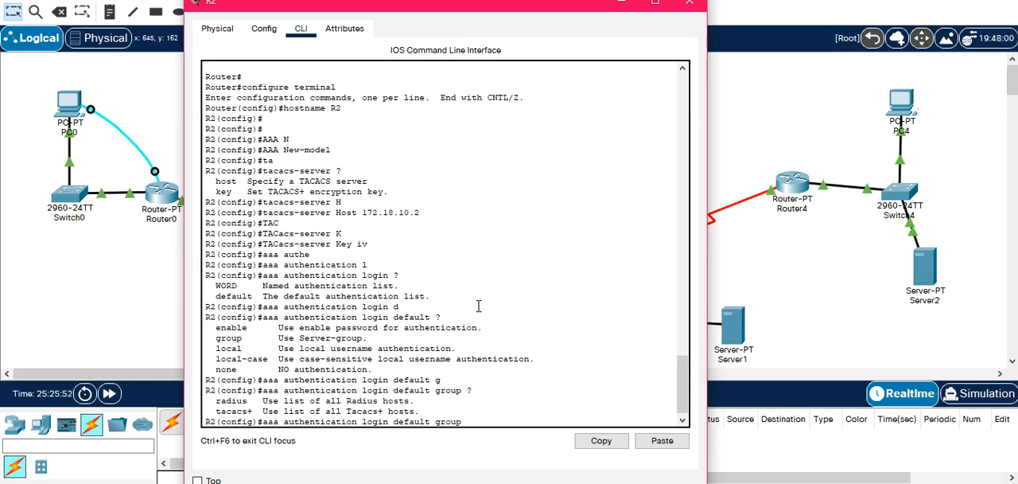
text(t)
key(Tab)
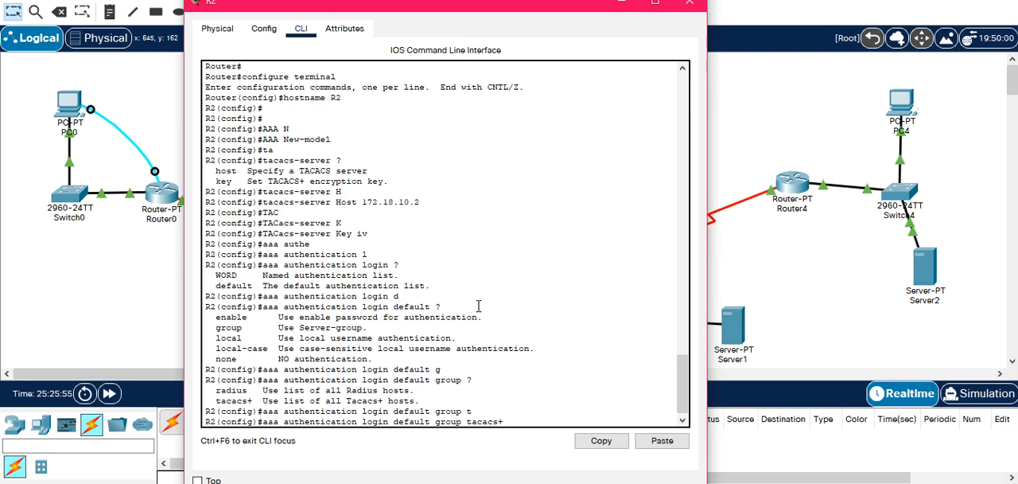
text(local)
key(Return)
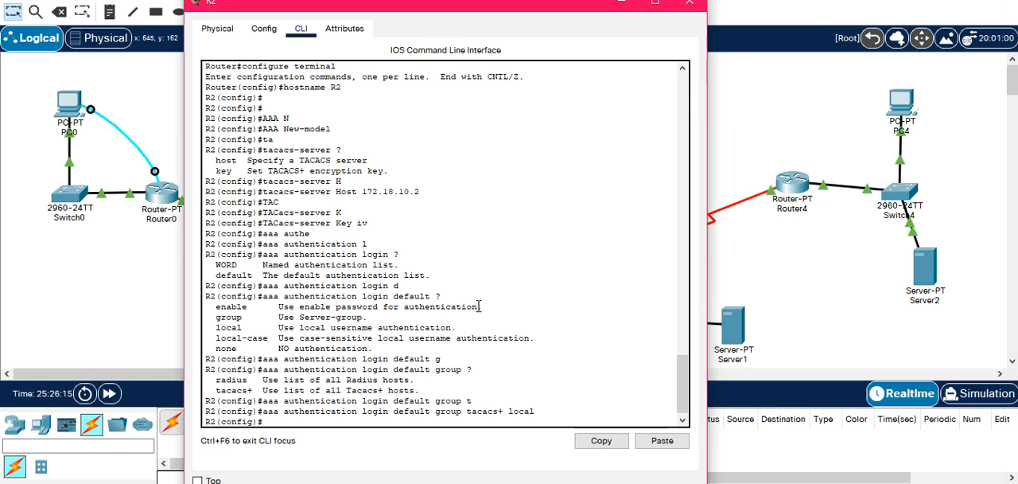
Enter line configuration mode for R2's console with "line console 0".
text(ine c)
key(Tab)
text(0)
key(Return)
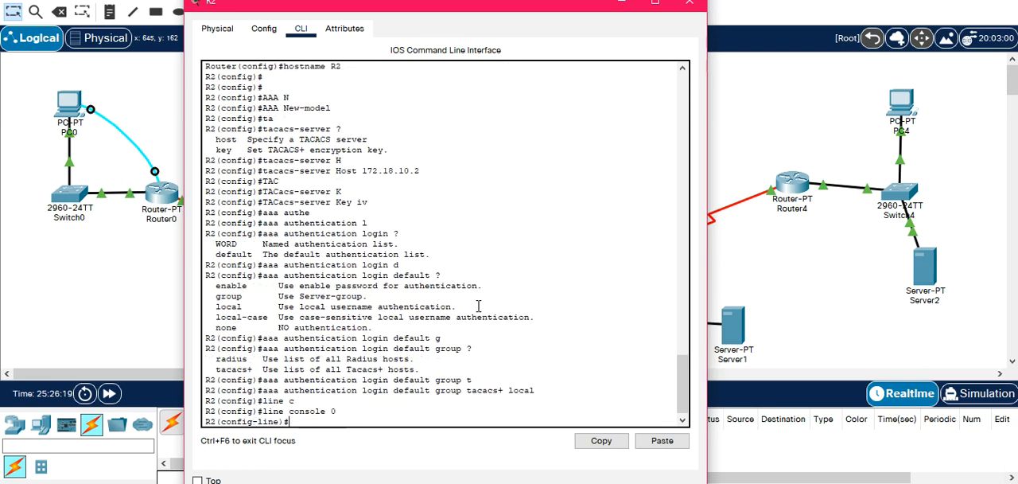
Apply the default AAA list to R2's console line with "login authentication default".
text(login)
key(Tab)
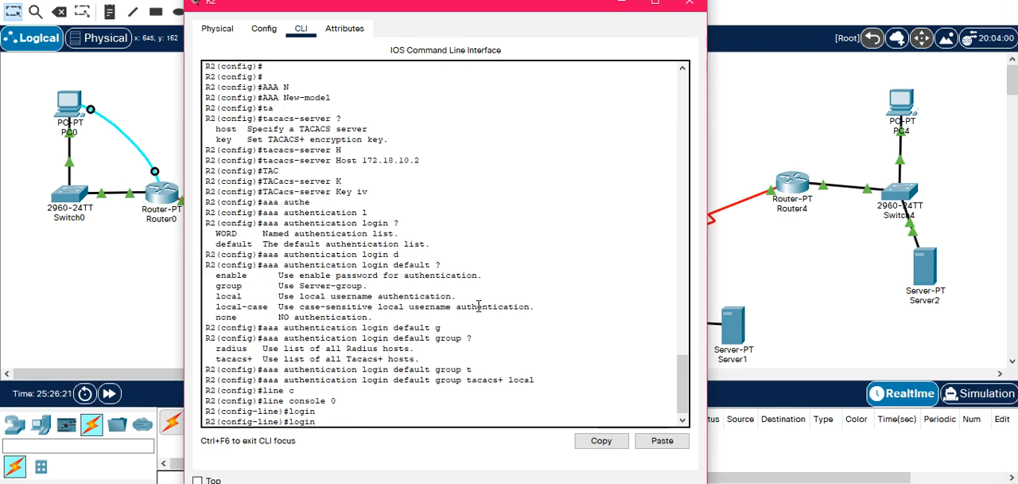
text(authen)
key(Tab)
text(d)
key(Tab)
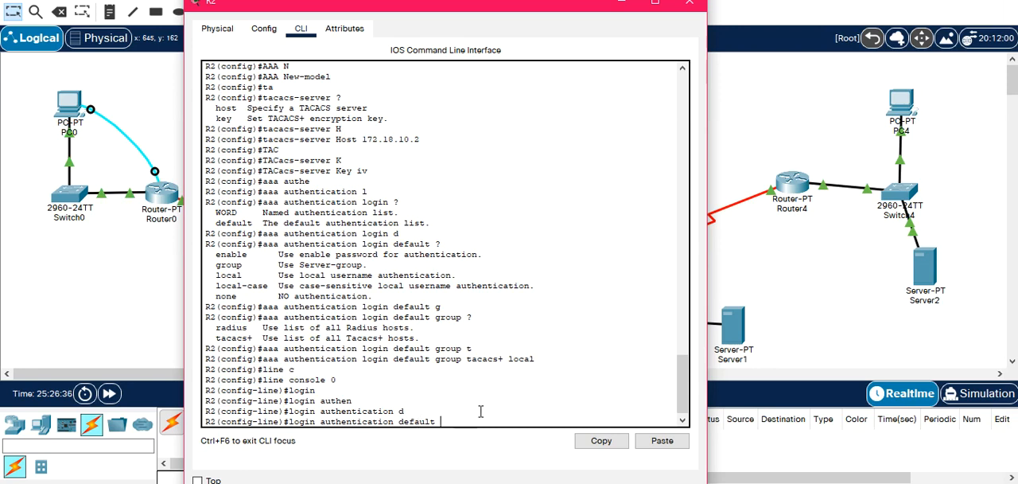
key(Return)
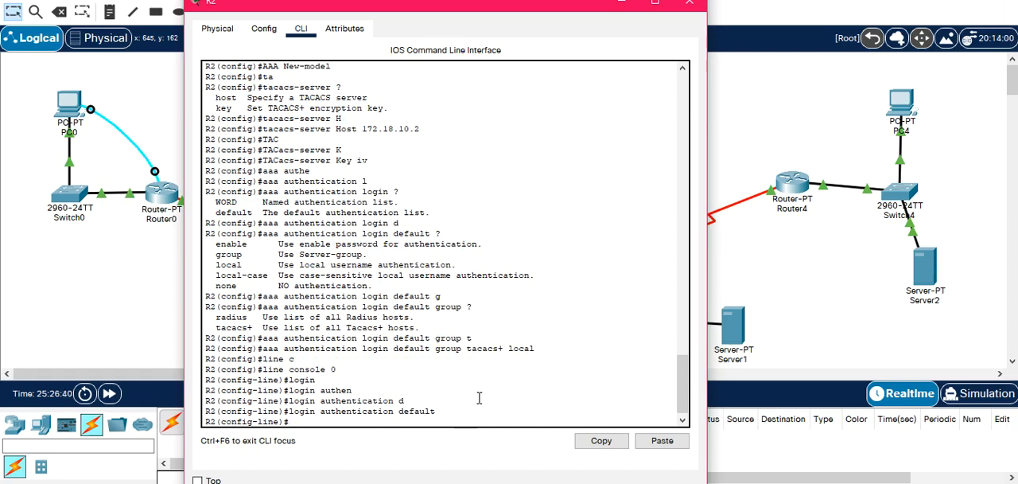
Connect PC2's RS 232 port to R2's Console port with a console cable.
drag(517, 8, 873, 24)
click(268, 318)
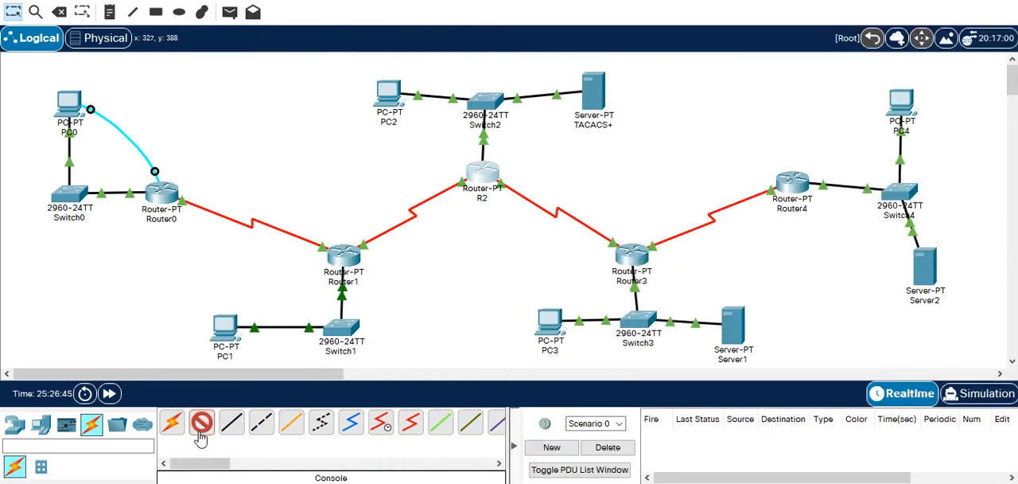
click(390, 95)
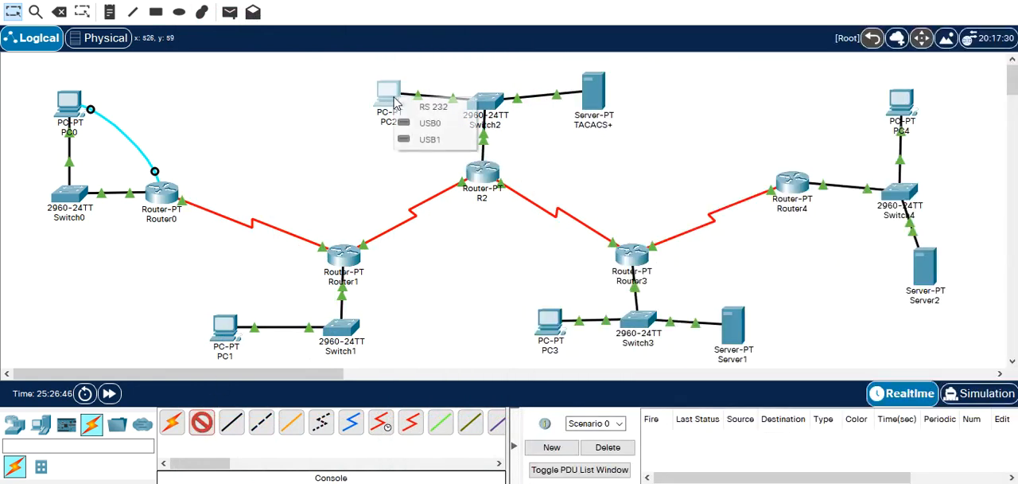
click(434, 107)
click(480, 169)
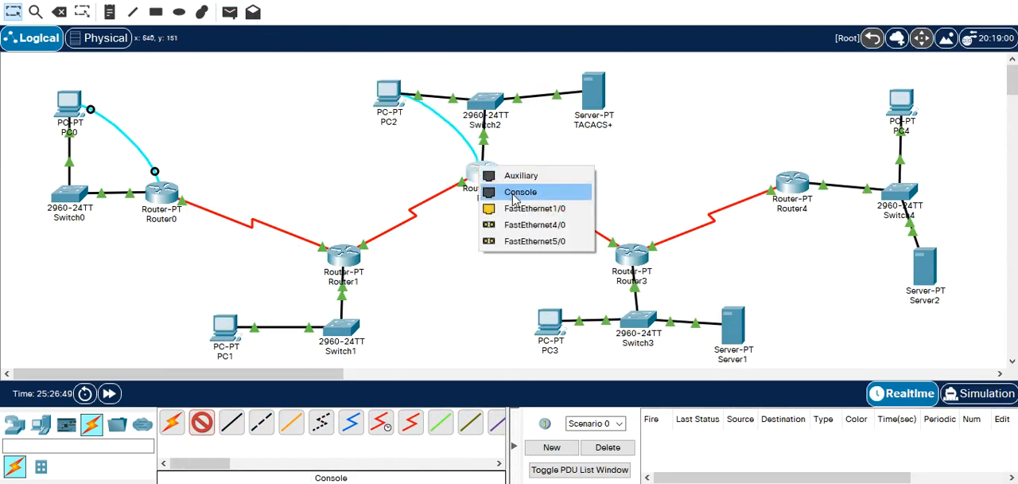
click(513, 192)
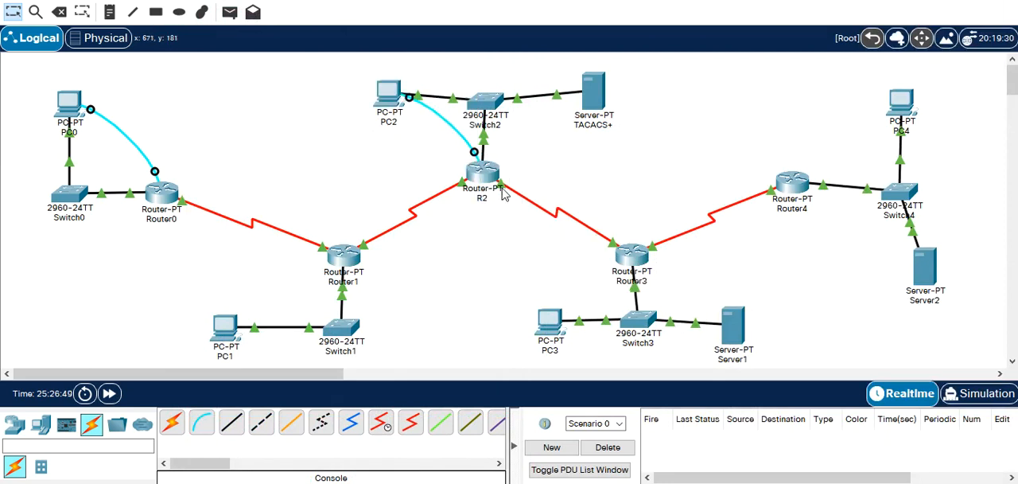
Open a terminal session from PC2 to R2 with the default settings and leave configuration mode with "end".
click(390, 93)
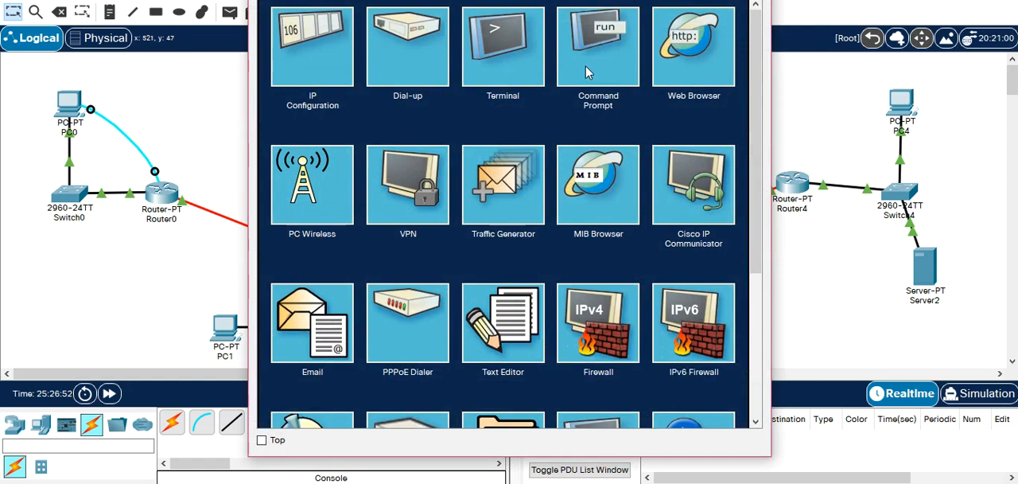
click(501, 64)
click(701, 153)
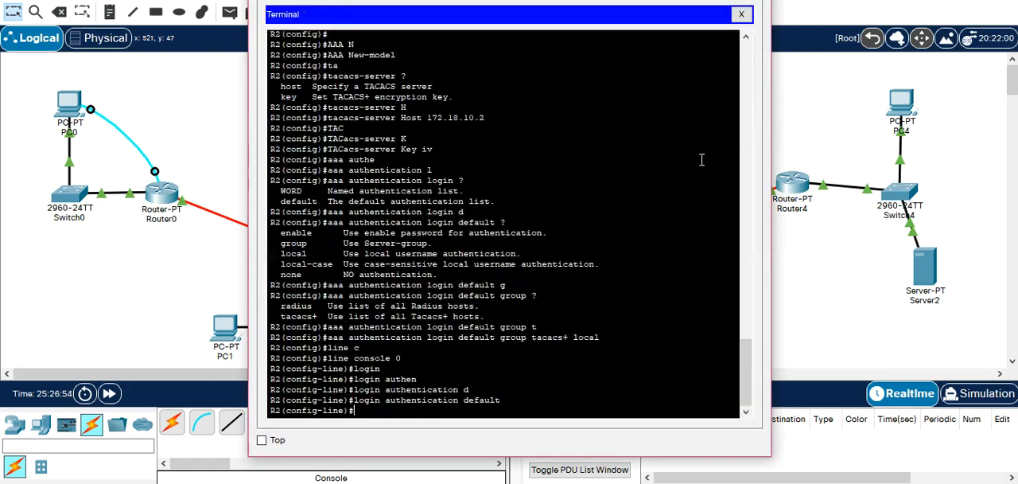
key(Return)
text(end)
key(Return)
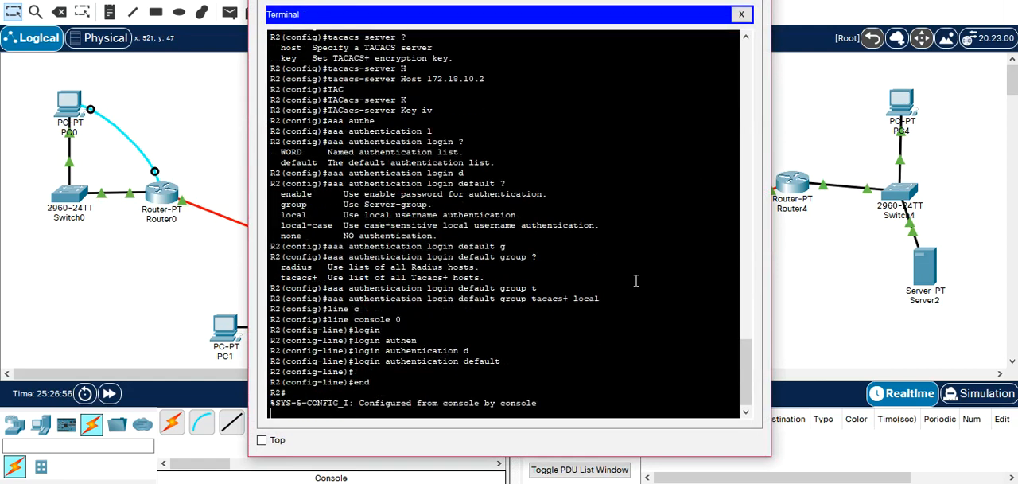
Exit R2's console session from PC2 and log back in as etud1 with the account password.
key(Return)
text(exit)
key(Return)
key(Return)
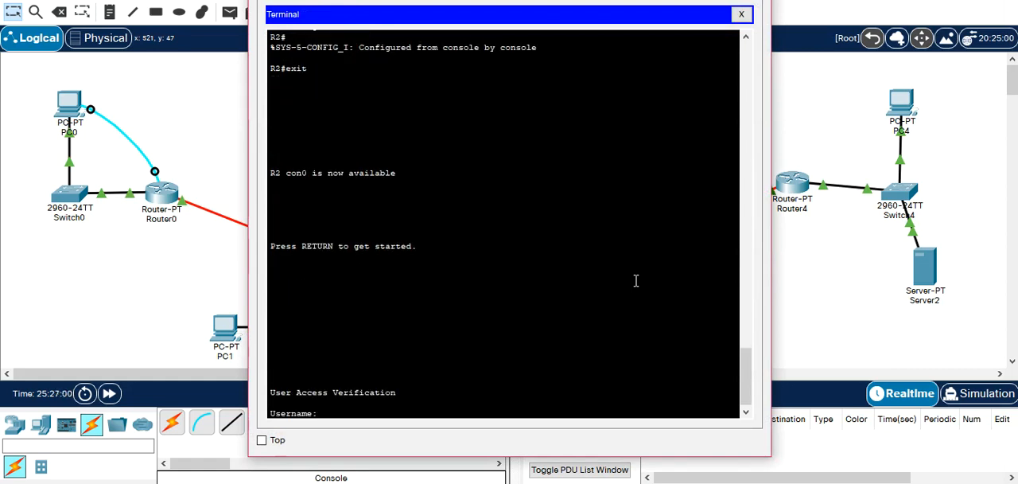
text(etud1)
key(Return)
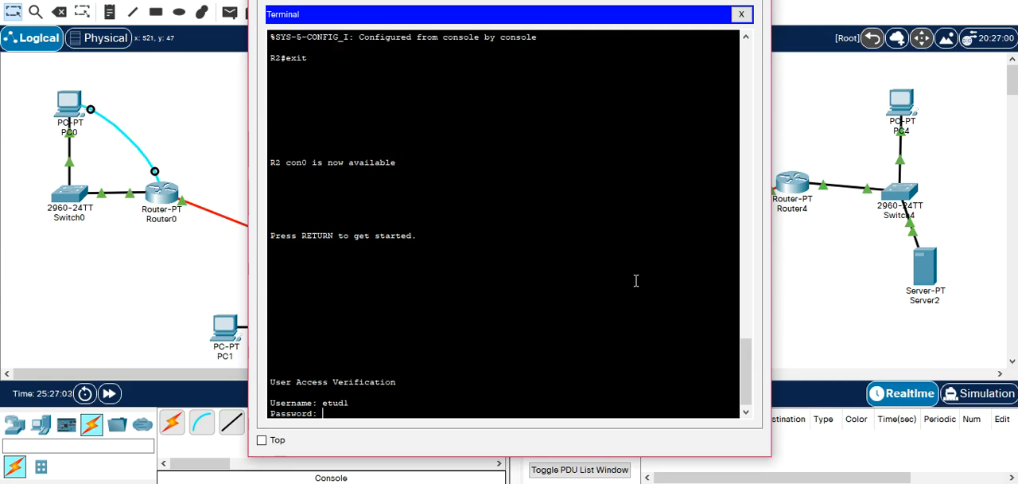
key(Return)
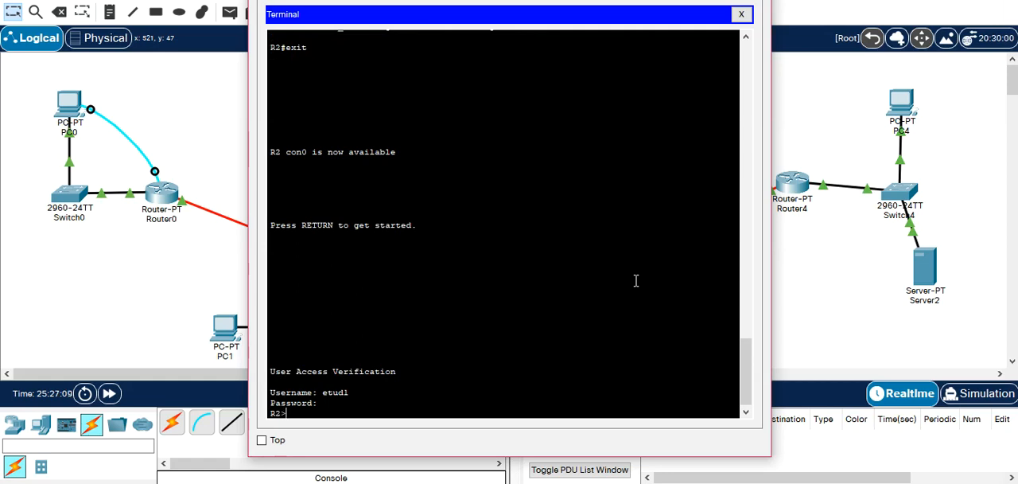
Enter R2's privileged EXEC mode with "enable" and close PC2's window.
text(EN)
key(Tab)
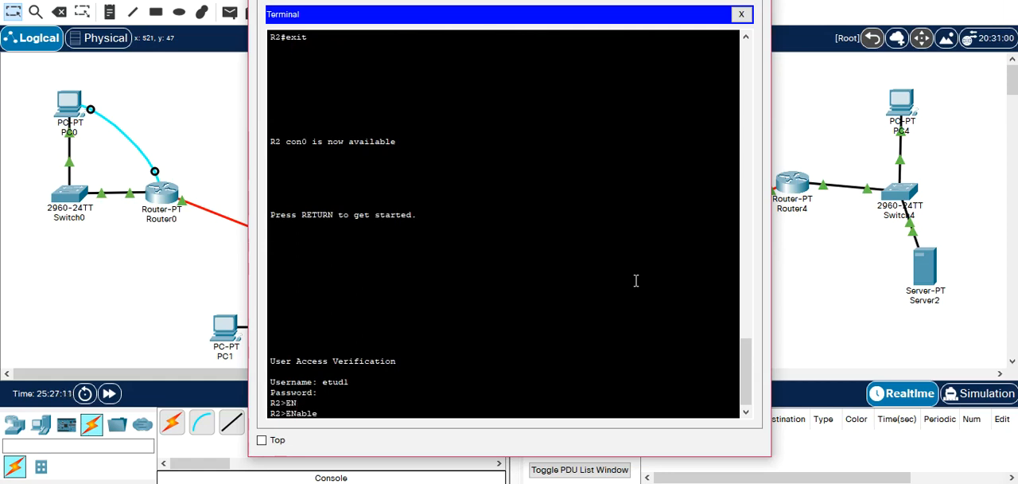
key(Return)
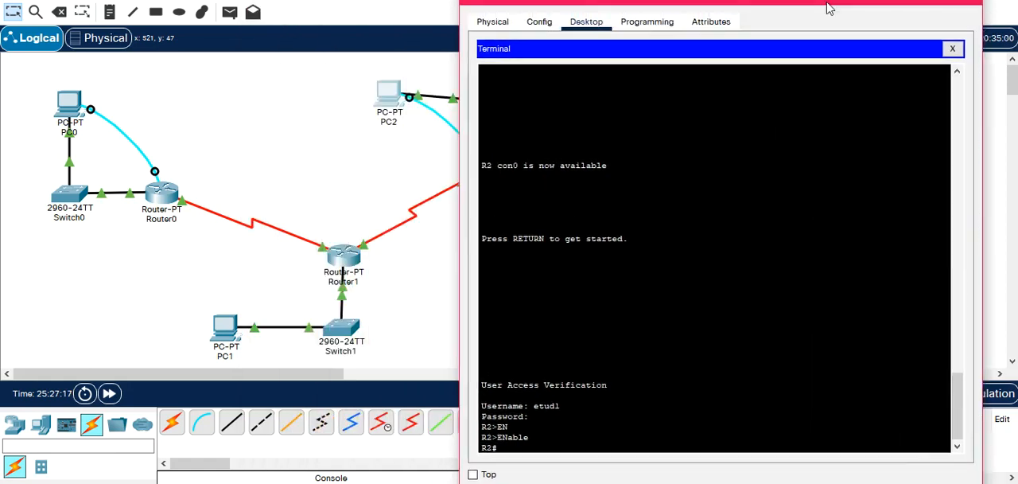
drag(830, 7, 540, 4)
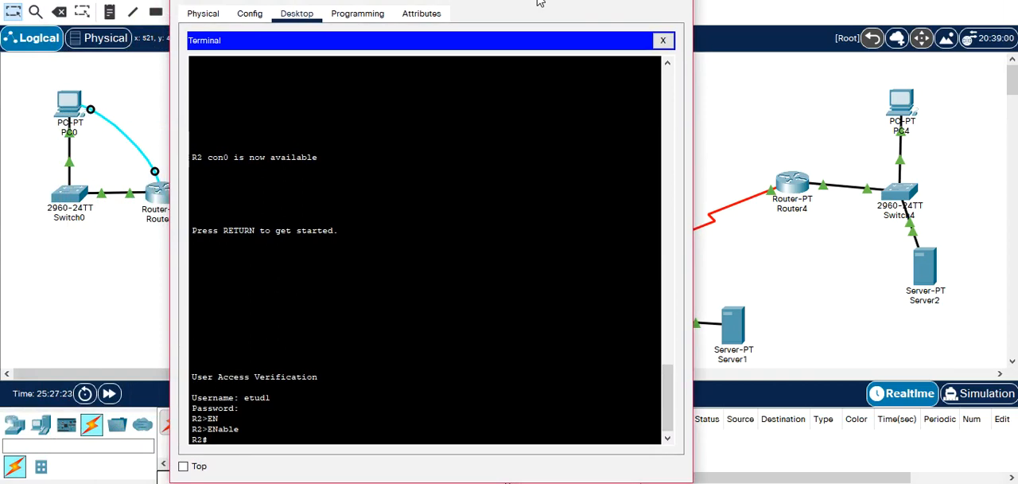
drag(539, 2, 539, 3)
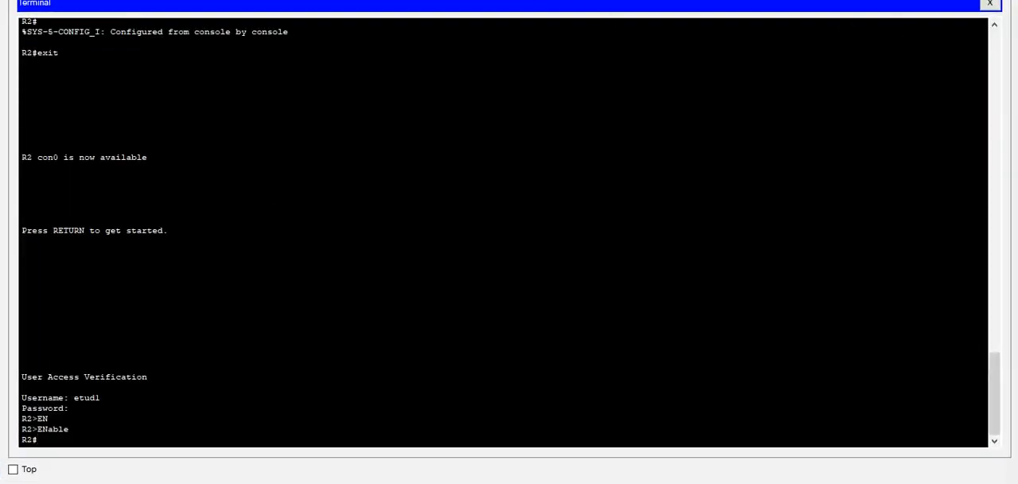
double_click(674, 3)
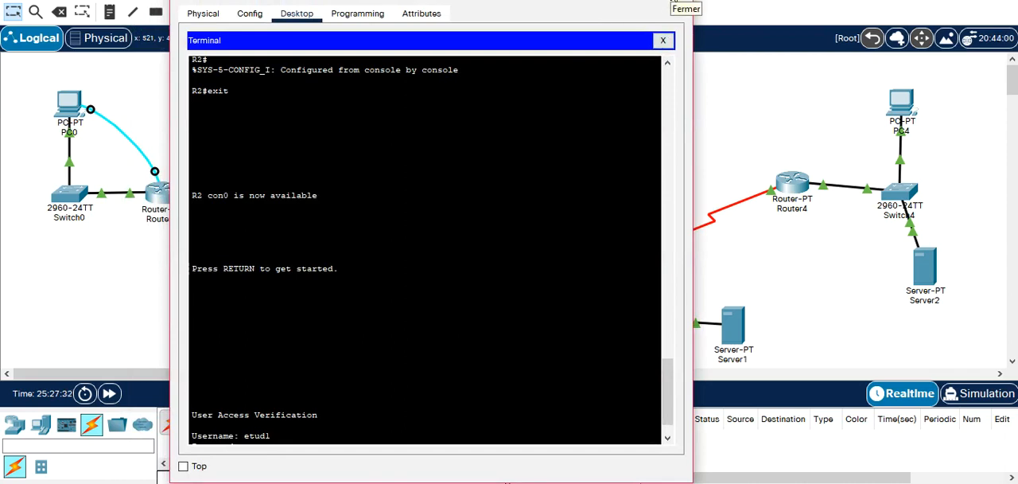
click(675, 3)
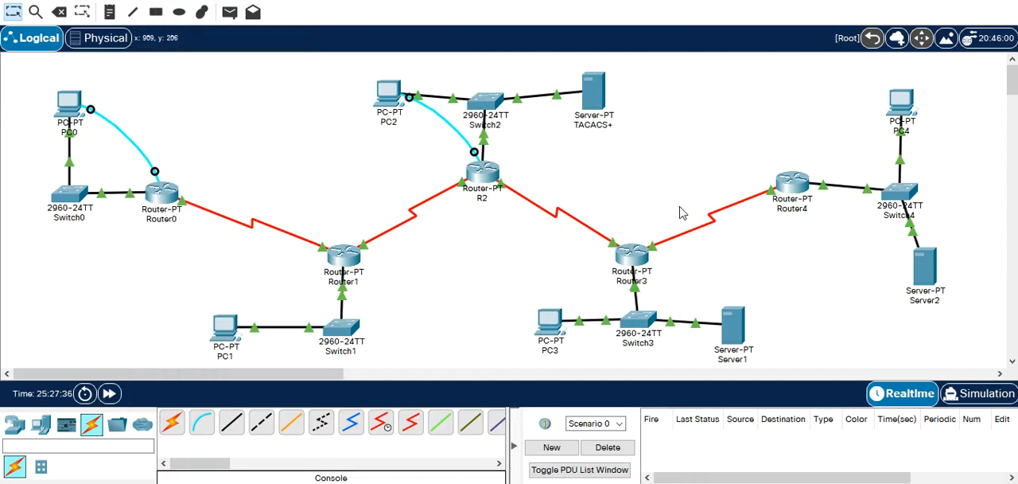
Rename Server1 as Radius in the topology.
click(736, 358)
double_click(736, 360)
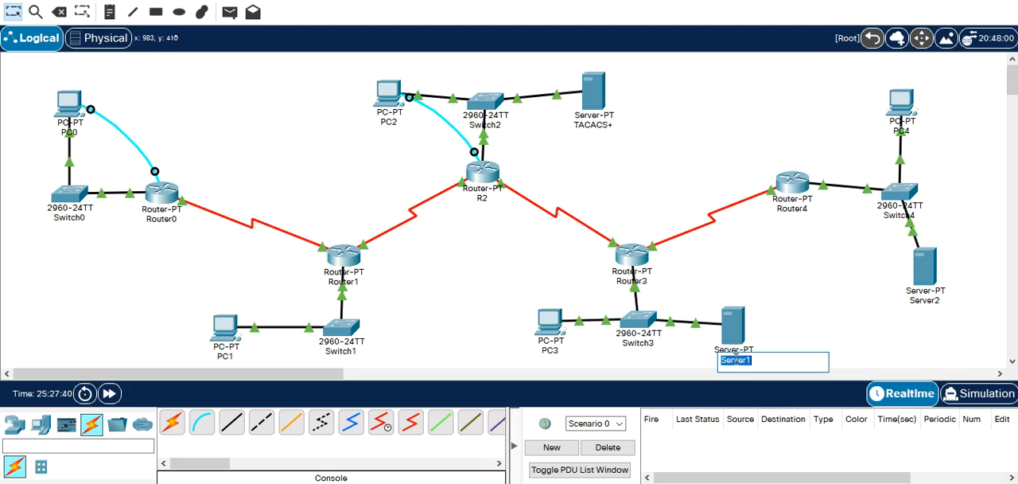
text(Radius)
key(Return)
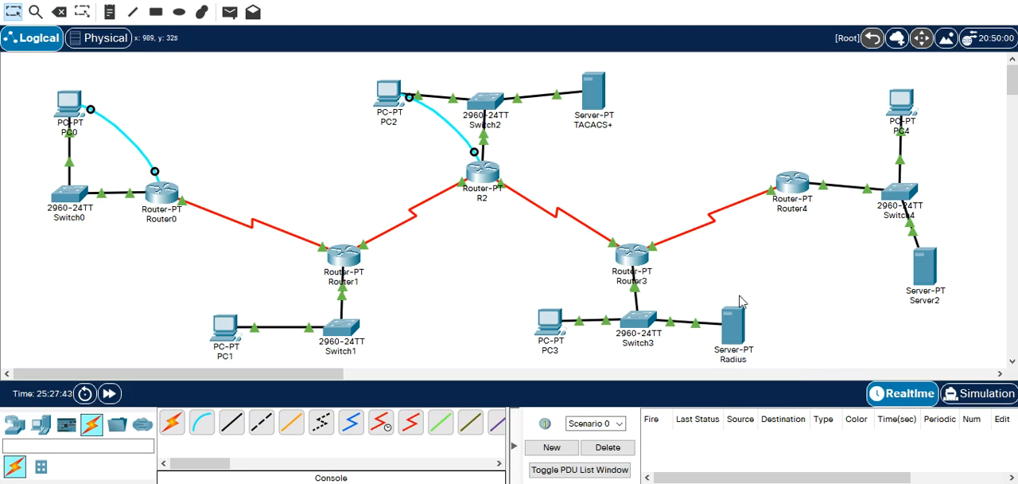
Turn on the AAA service on the Radius server and move its window clear of Router3.
click(731, 331)
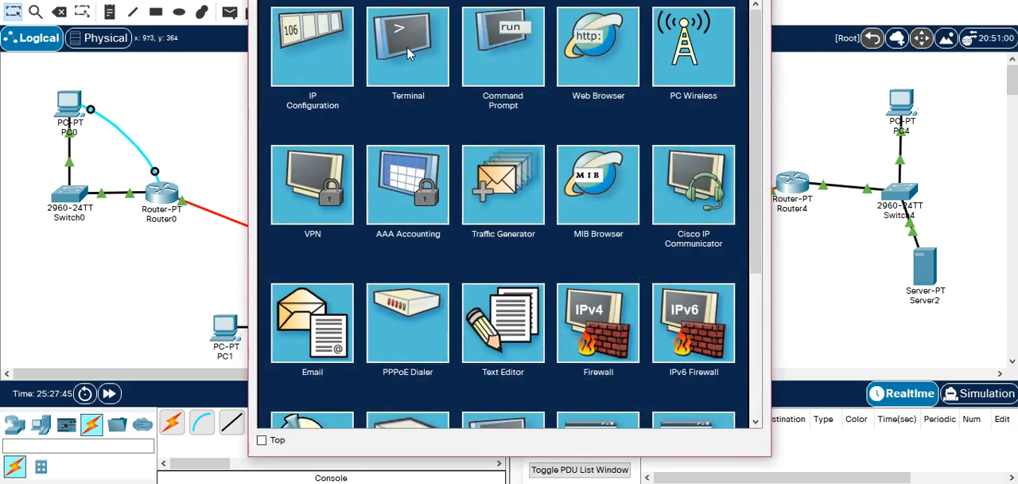
click(349, 1)
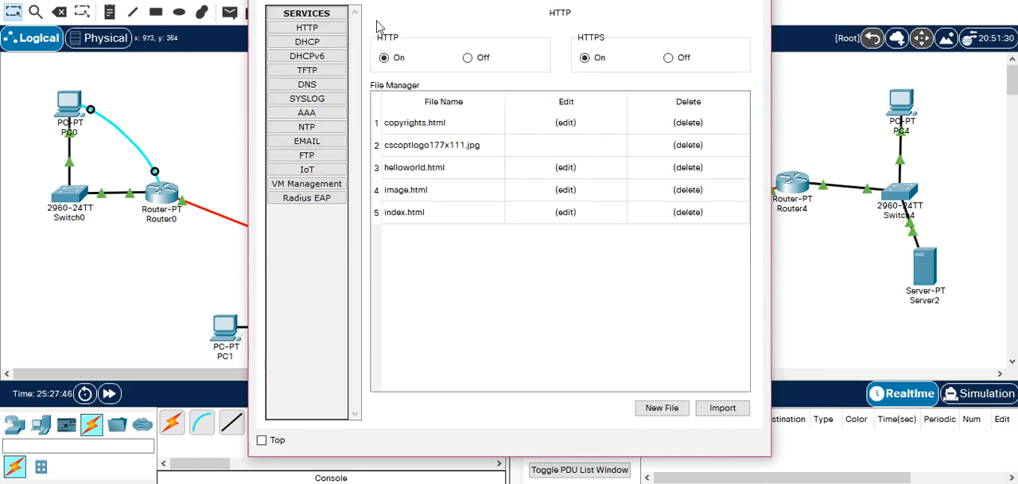
click(320, 128)
click(308, 114)
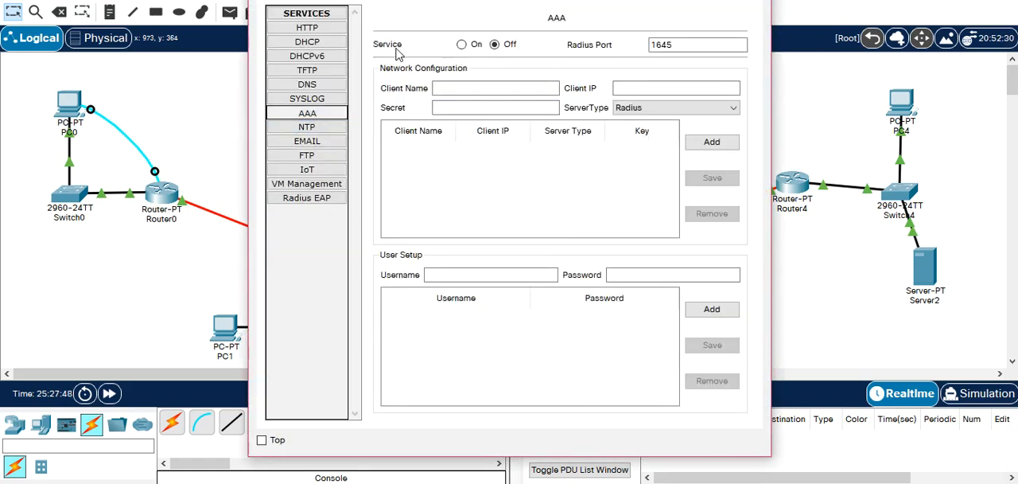
click(461, 44)
click(498, 91)
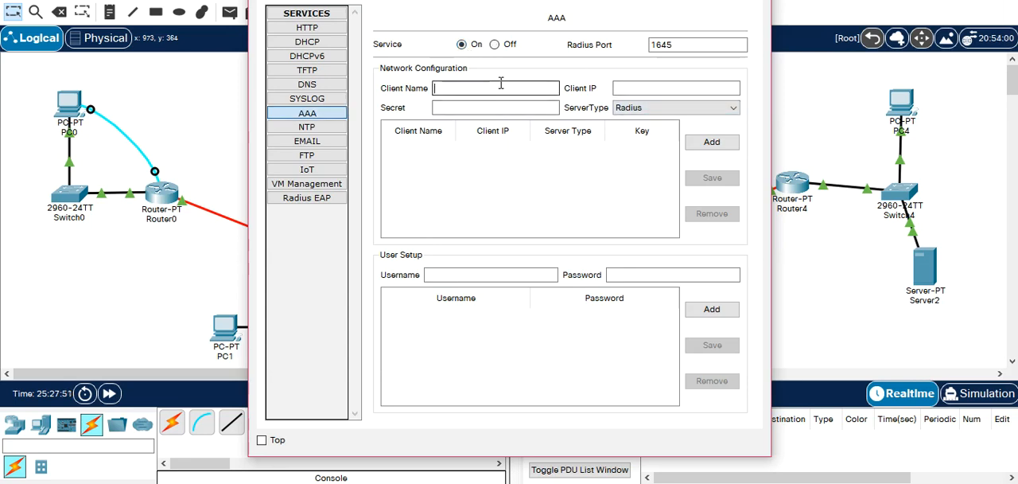
drag(586, 0, 370, 68)
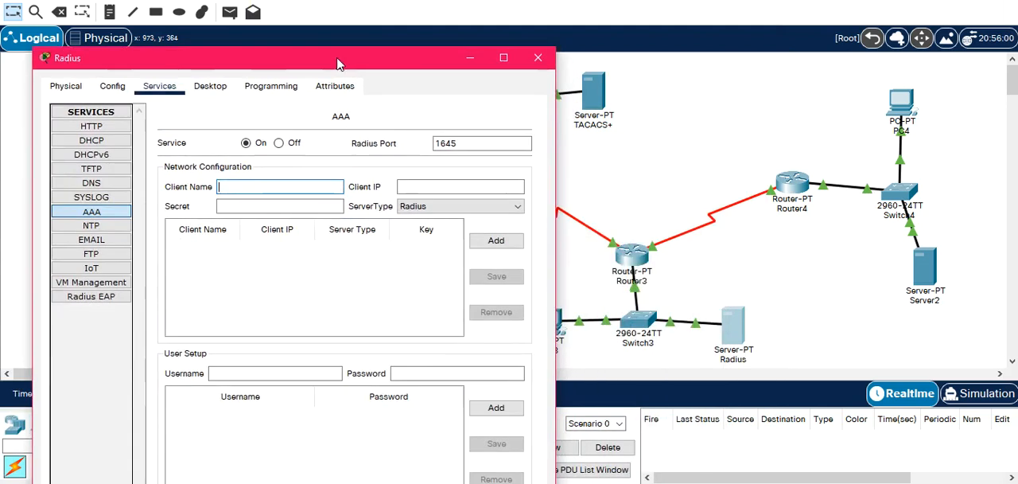
Set both the display name and the hostname of Router3 to R3, and close its window.
click(626, 268)
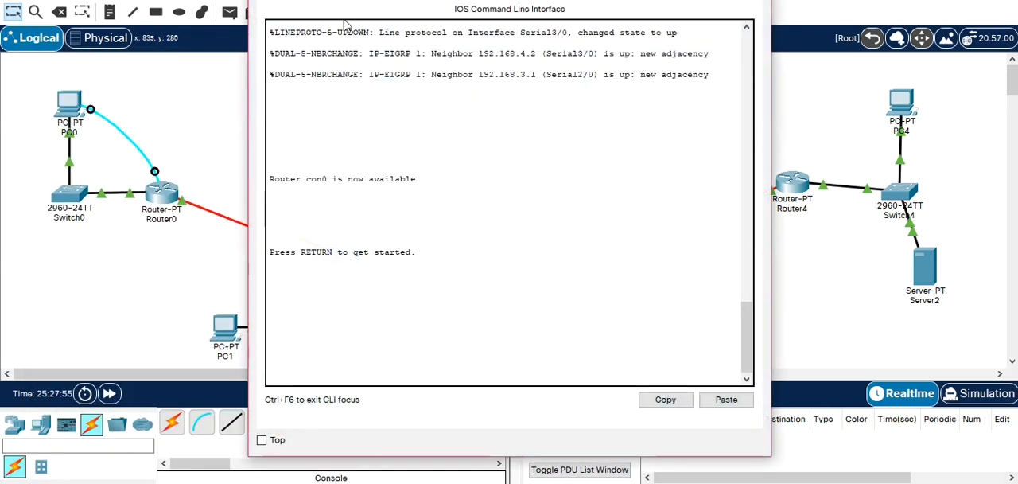
click(333, 4)
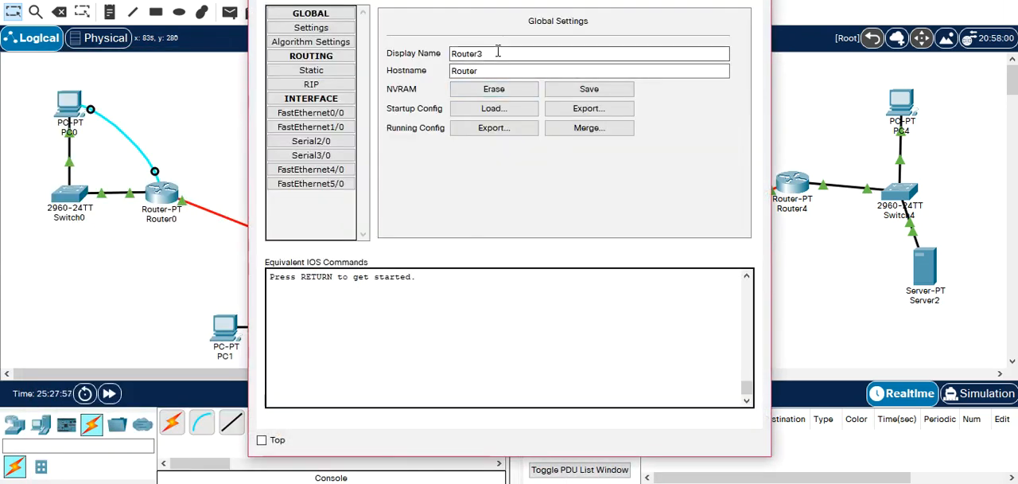
key(BackSpace)
key(BackSpace)
key(BackSpace)
key(BackSpace)
key(BackSpace)
key(BackSpace)
key(BackSpace)
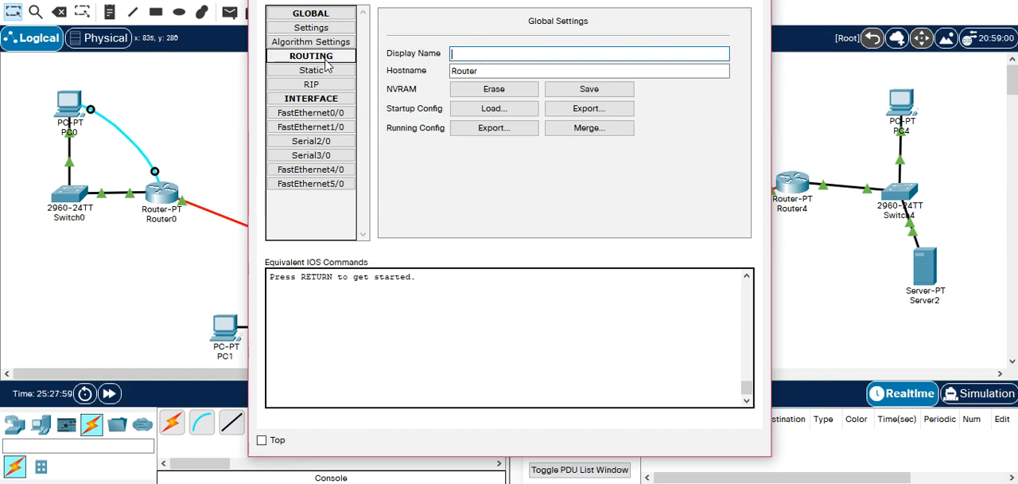
text(R3)
key(Tab)
text(R3)
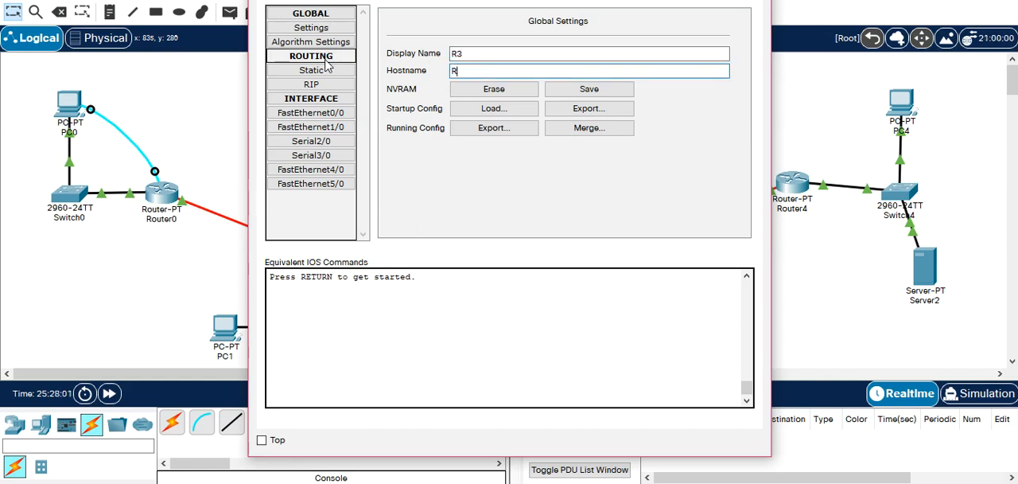
key(Tab)
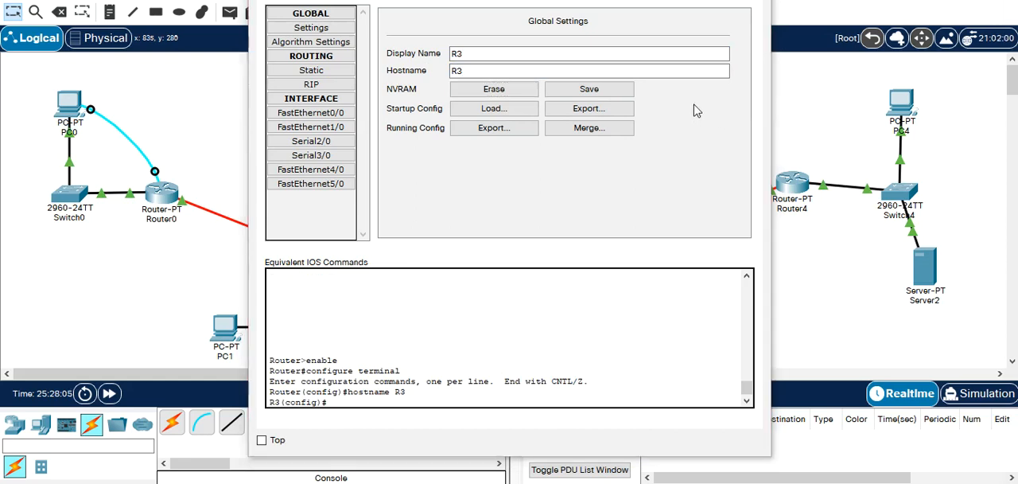
click(470, 53)
drag(569, 0, 484, 4)
click(385, 94)
double_click(385, 94)
click(395, 92)
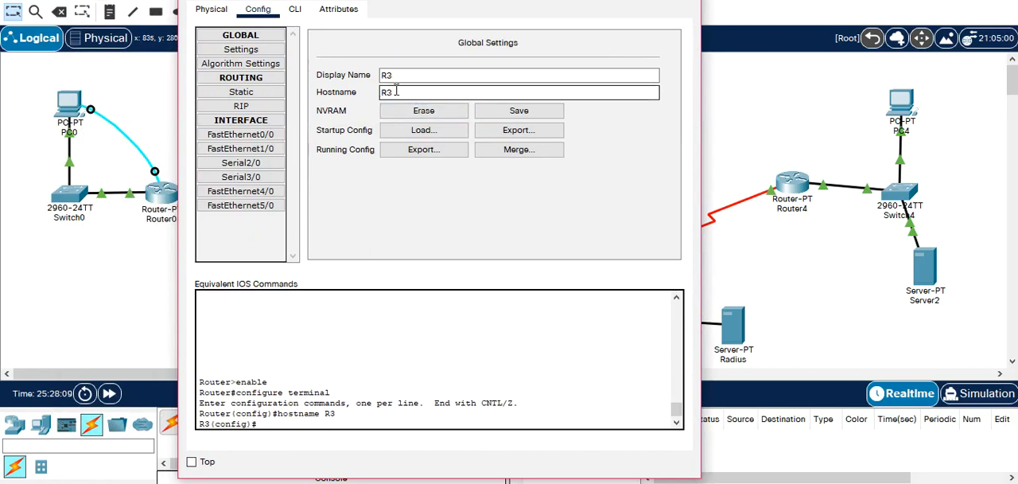
click(683, 0)
Enter client name R3 and client IP 172.19.10.254 in the Radius server's AAA network configuration.
click(721, 323)
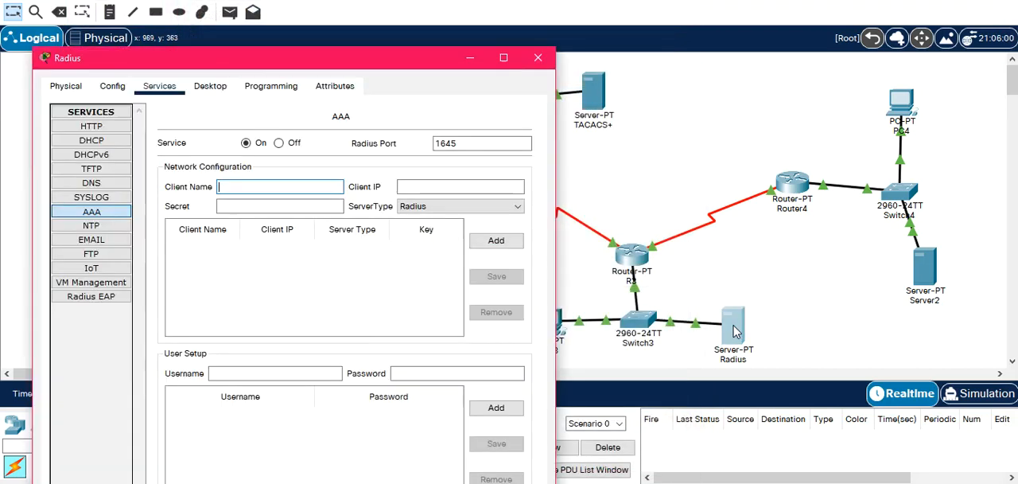
click(242, 184)
text(R3)
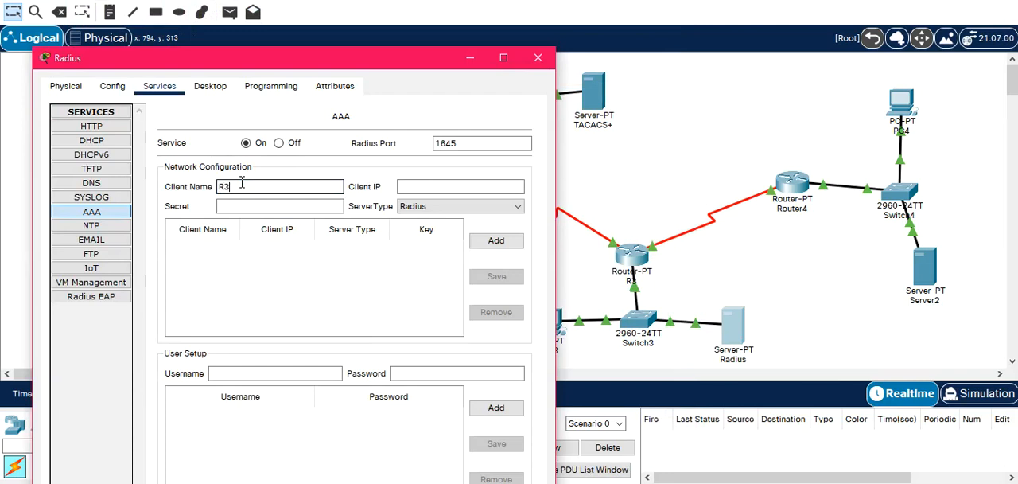
key(Tab)
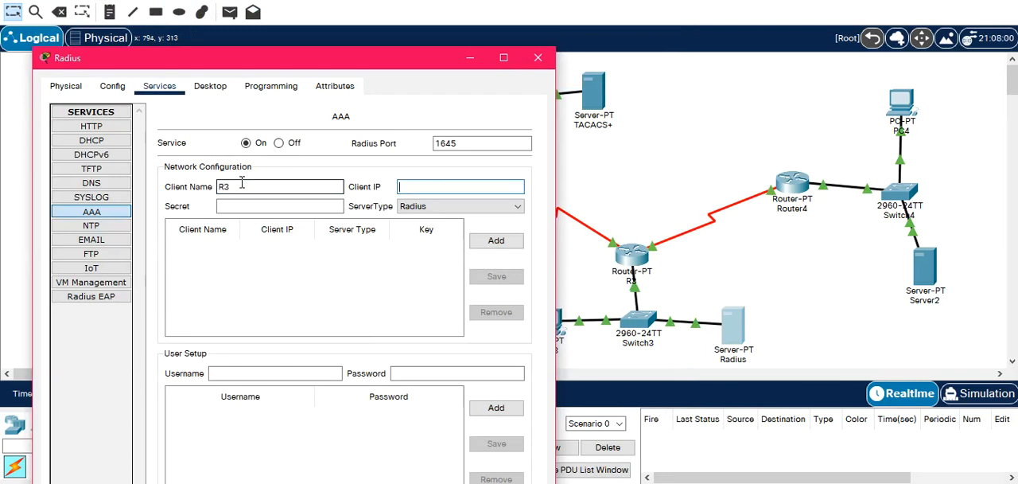
text(172.)
click(685, 271)
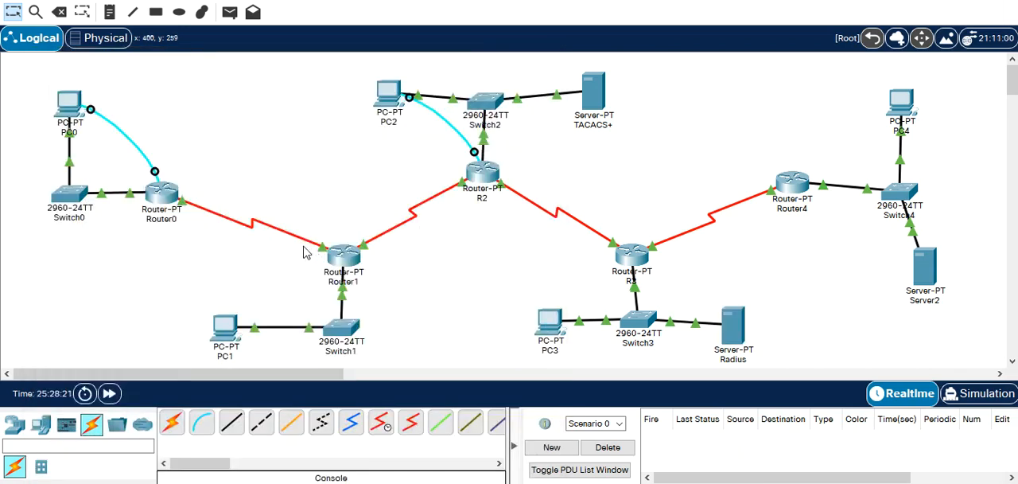
mouse_move(642, 255)
click(732, 323)
text(19.10.)
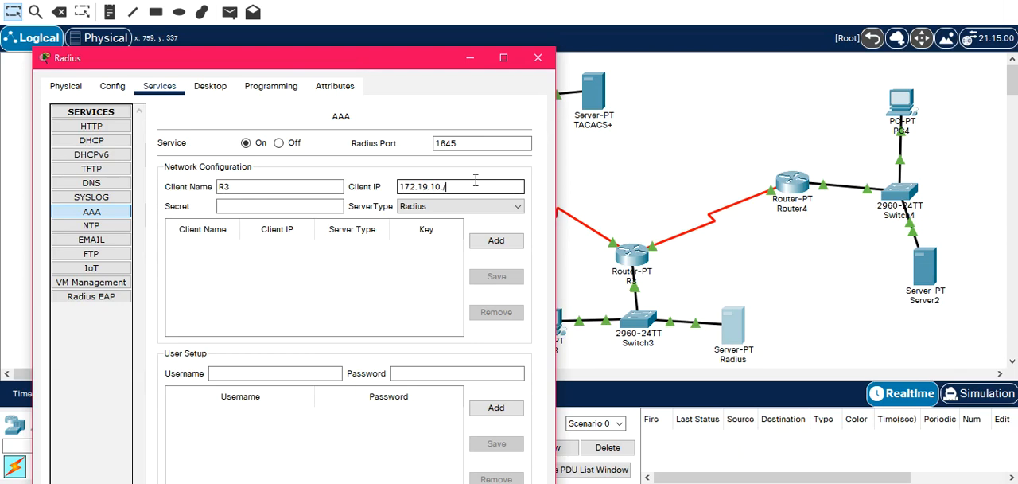
text(254)
key(Tab)
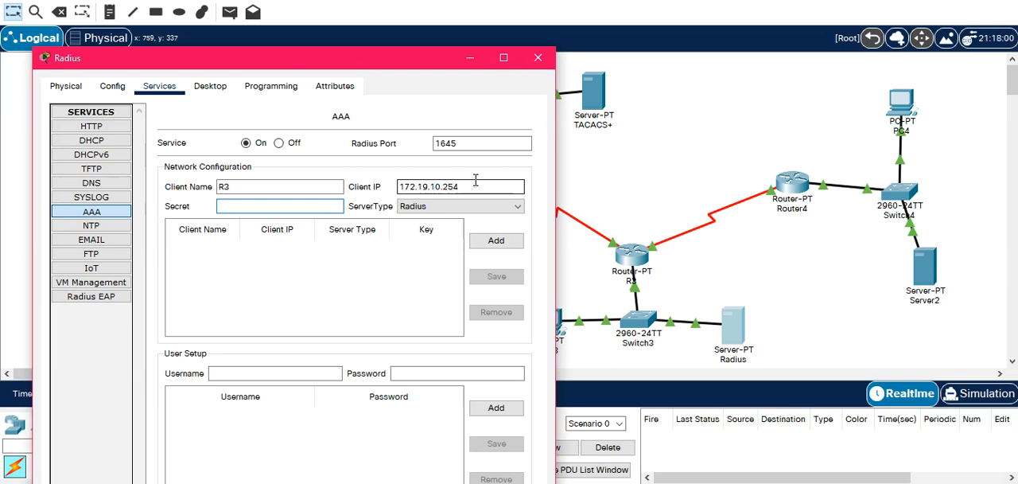
Enter the client's shared secret, choose the Radius server type, and add the R3 client entry.
text(mind)
click(466, 206)
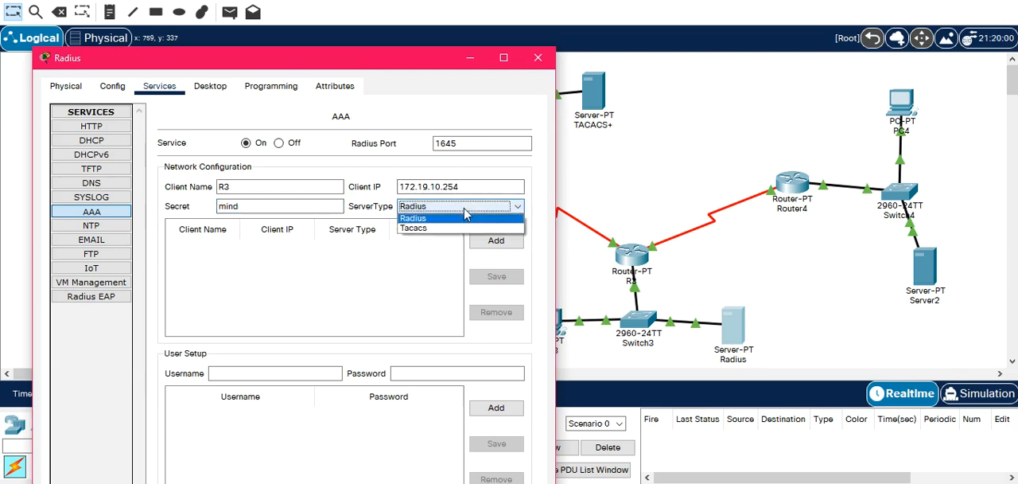
click(465, 215)
click(496, 247)
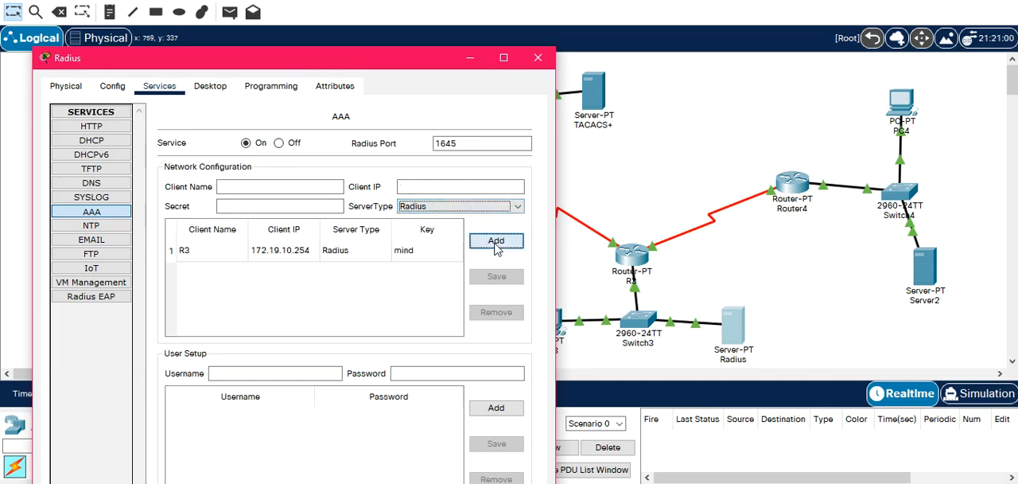
Add the AAA user etud2 with its password on the Radius server and close the server's window.
click(282, 370)
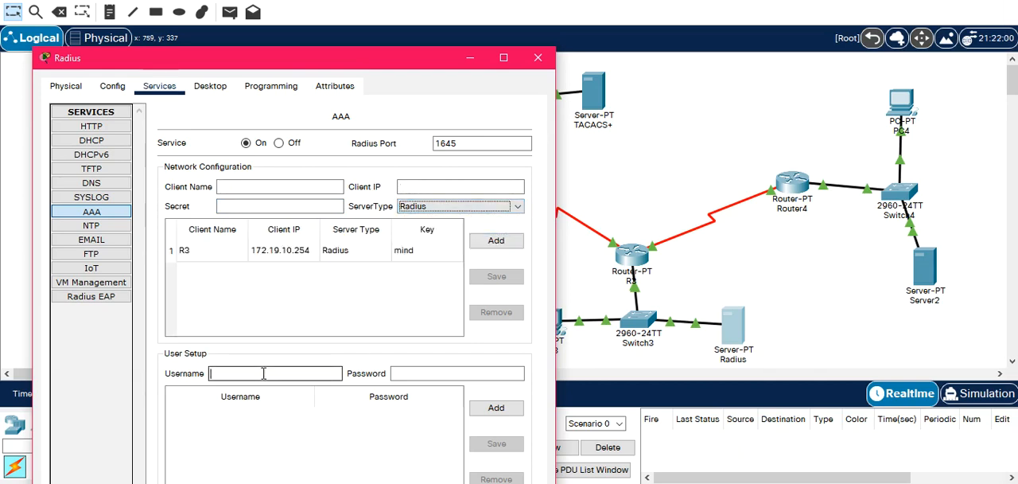
text(etud2)
key(Tab)
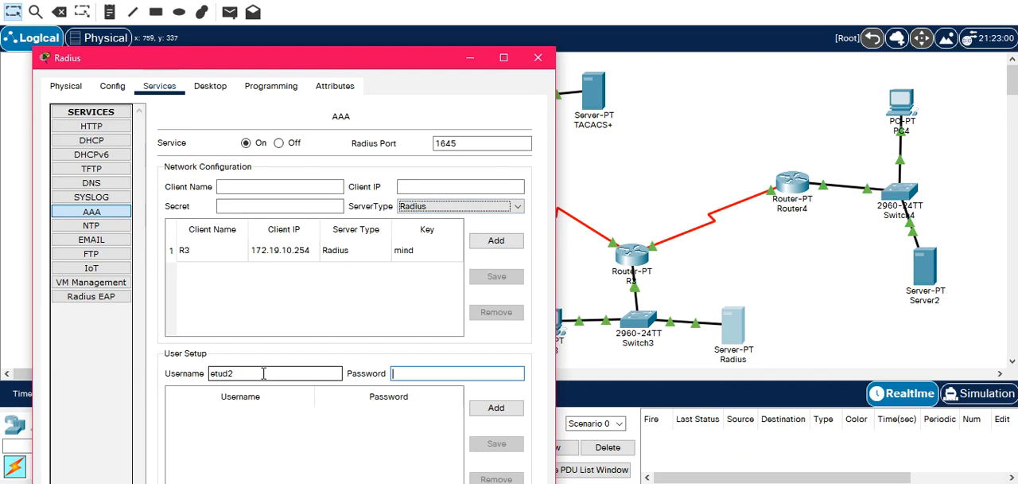
text(etud2)
click(497, 407)
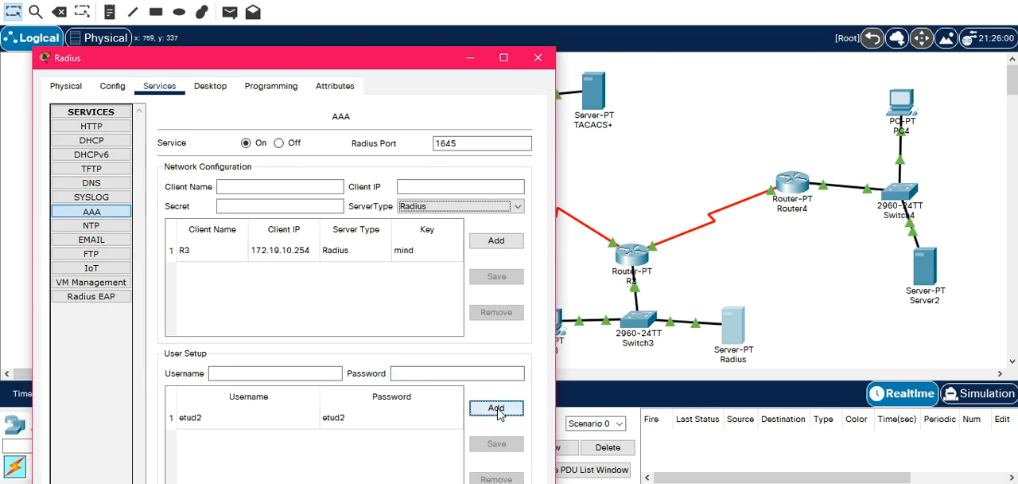
click(537, 60)
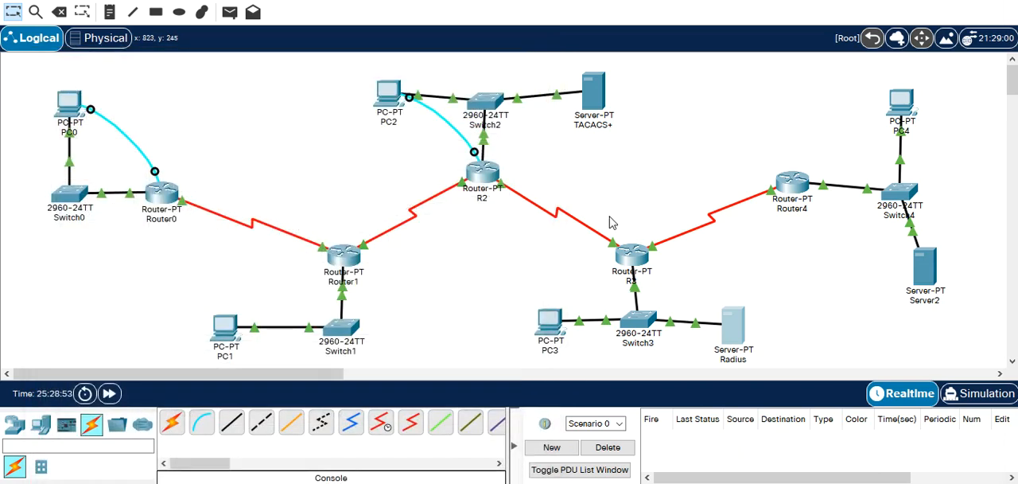
Open R3's command line and enable AAA in global configuration with aaa new-model.
click(631, 253)
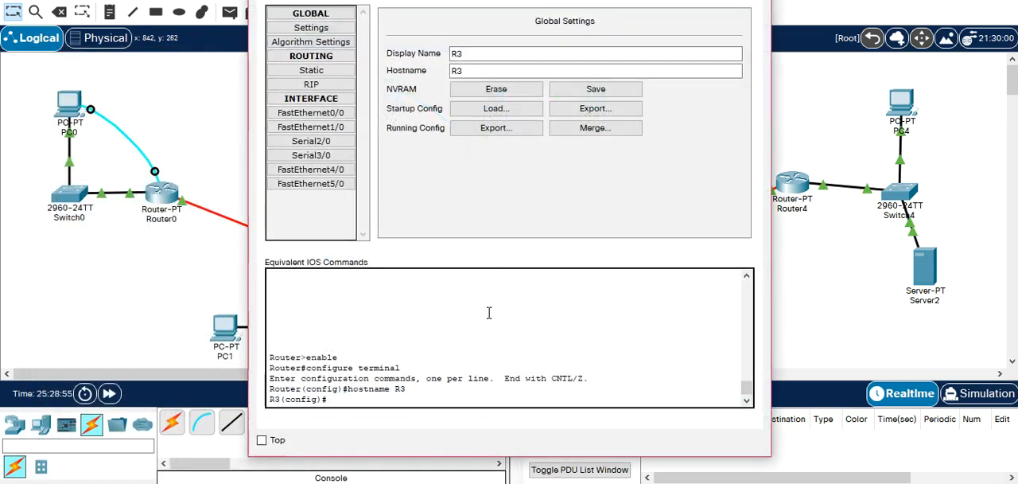
click(353, 1)
key(Return)
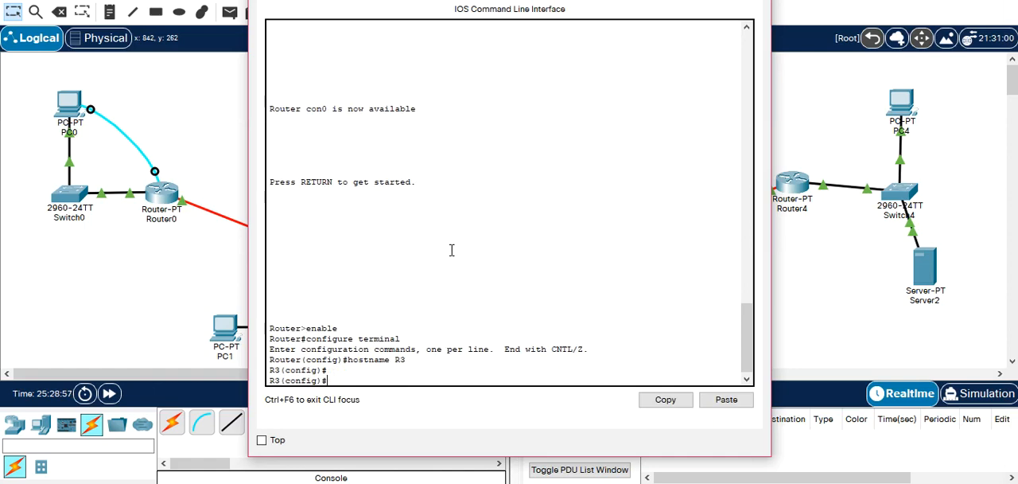
key(Return)
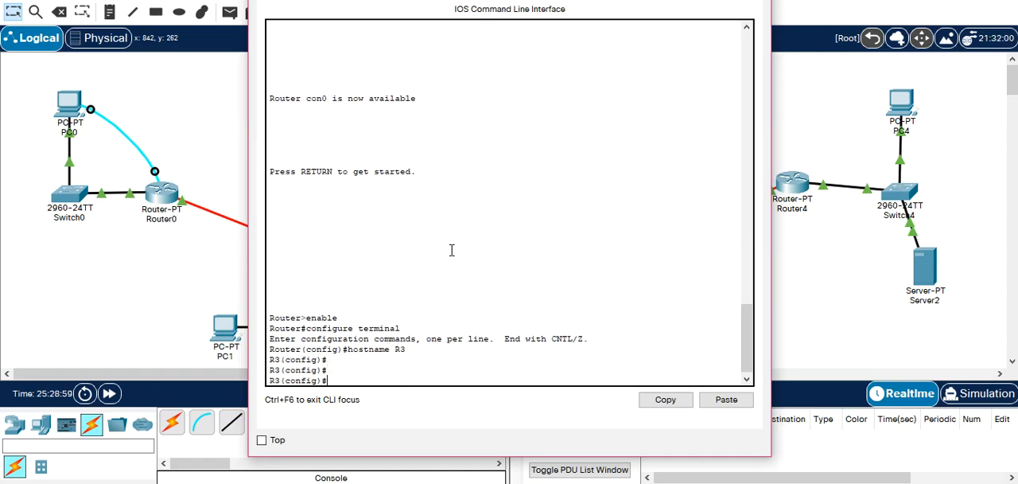
text(aaa)
key(Tab)
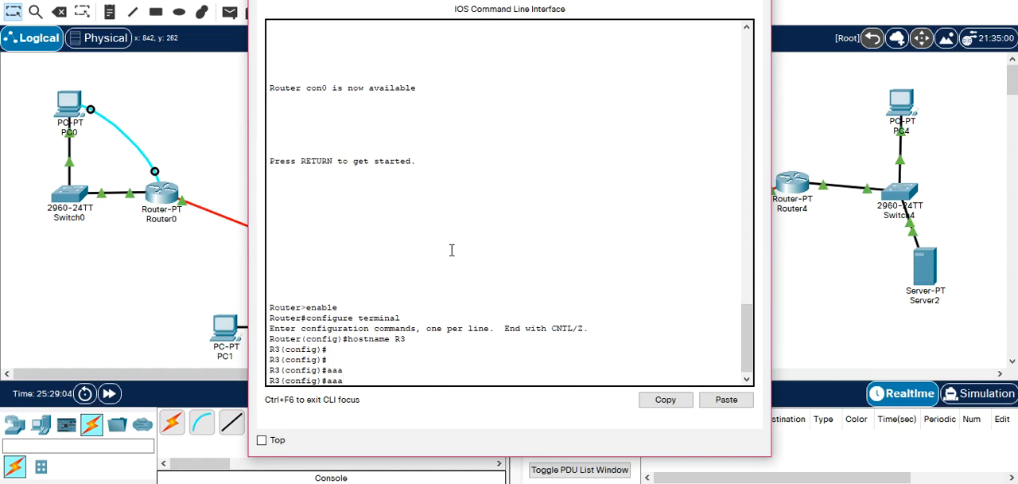
text(ne)
key(Tab)
key(Return)
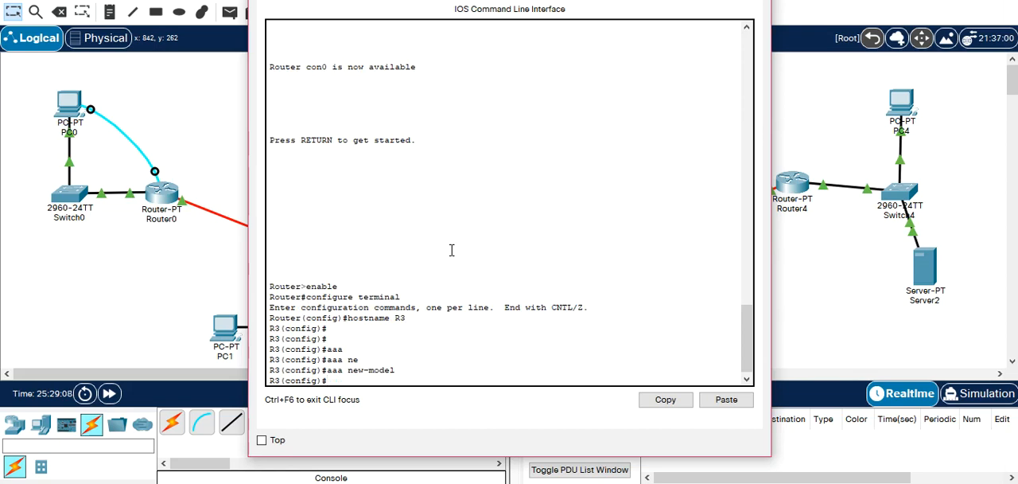
Look up the radius-server options on R3 and write the command radius-server host 172.19.10.2.
text(r)
key(Tab)
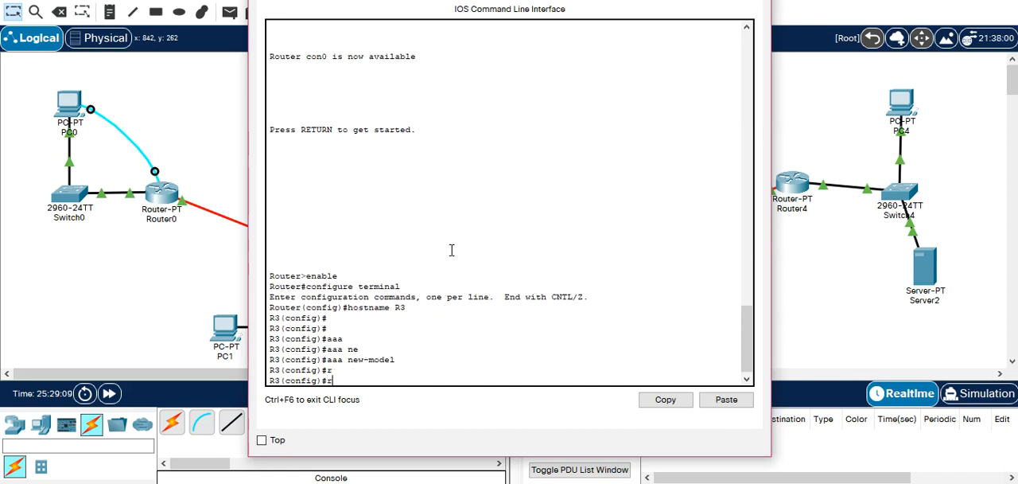
text(a)
key(Tab)
text(?)
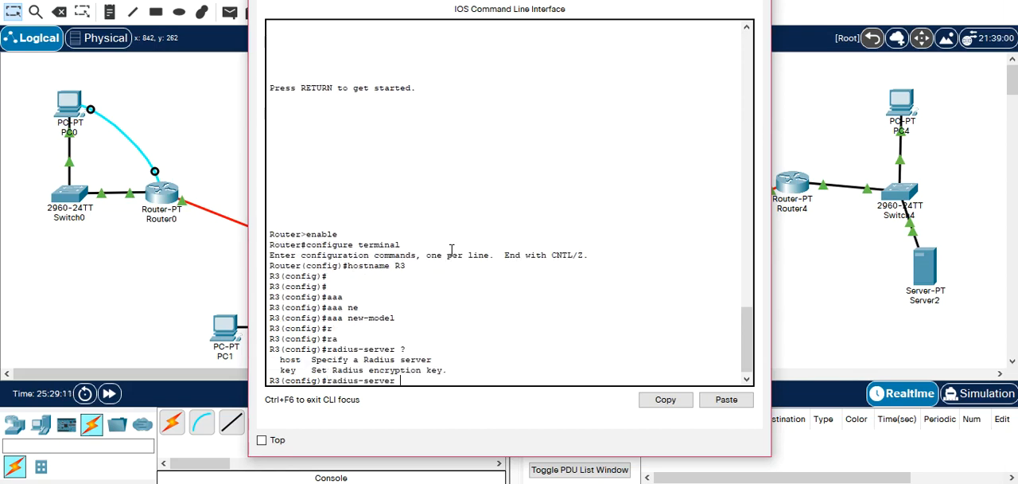
text(hos)
key(Tab)
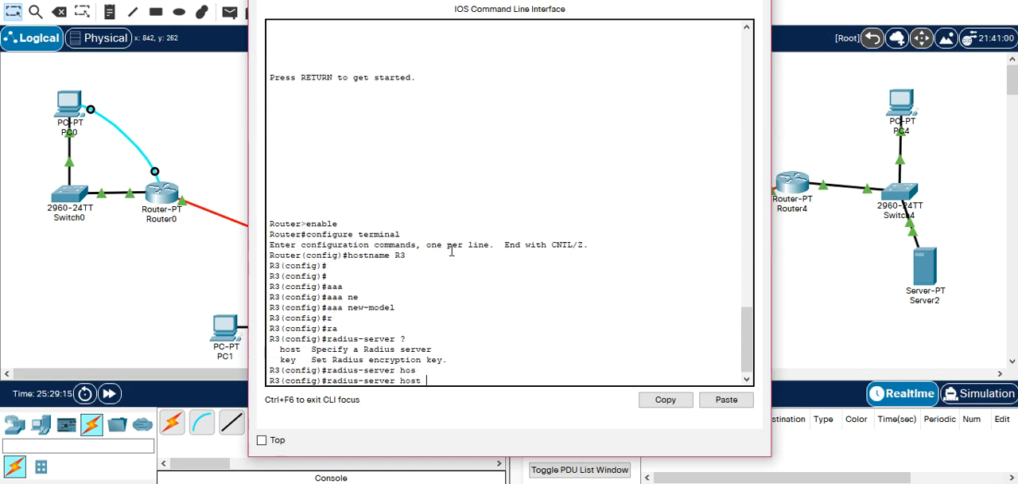
text(172.19.10.2)
Check the interface addresses of R3 and the Radius server in the topology, and submit R3's pending radius-server host command.
click(130, 258)
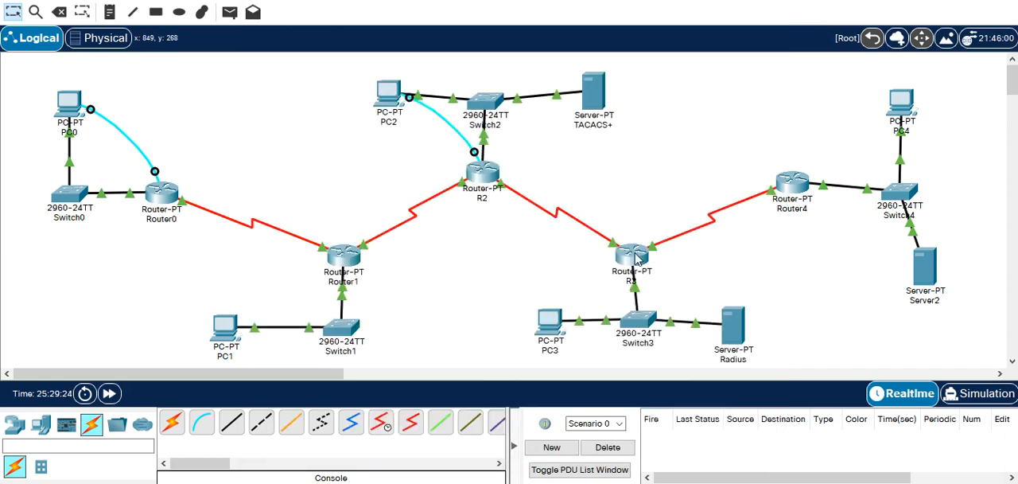
mouse_move(636, 261)
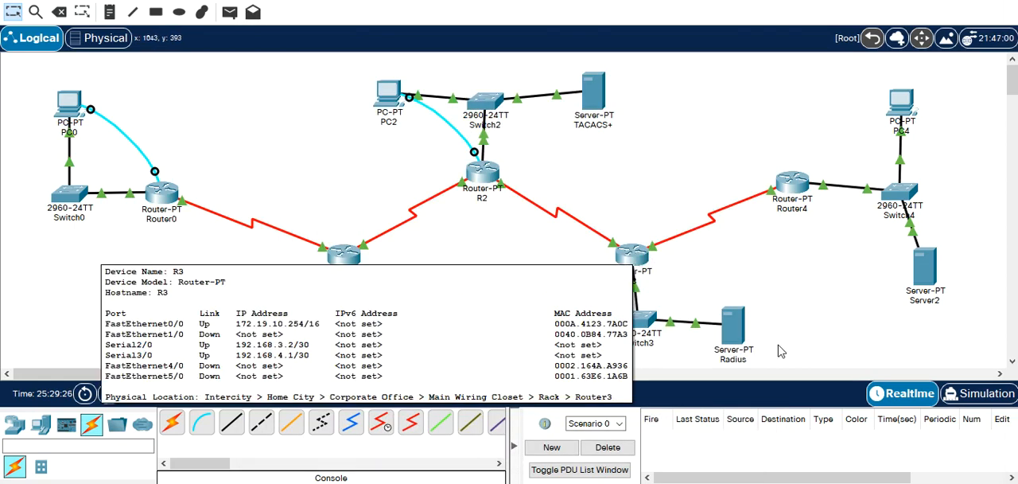
mouse_move(738, 341)
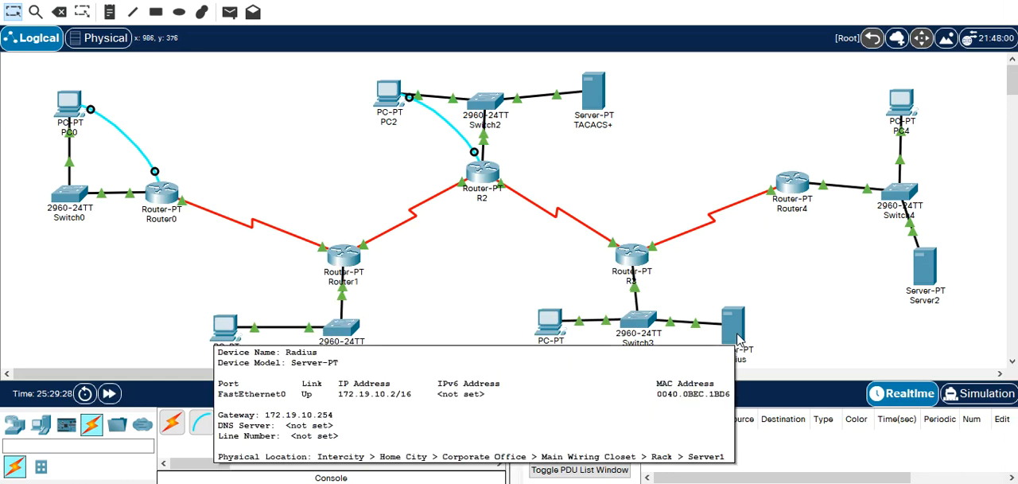
click(635, 264)
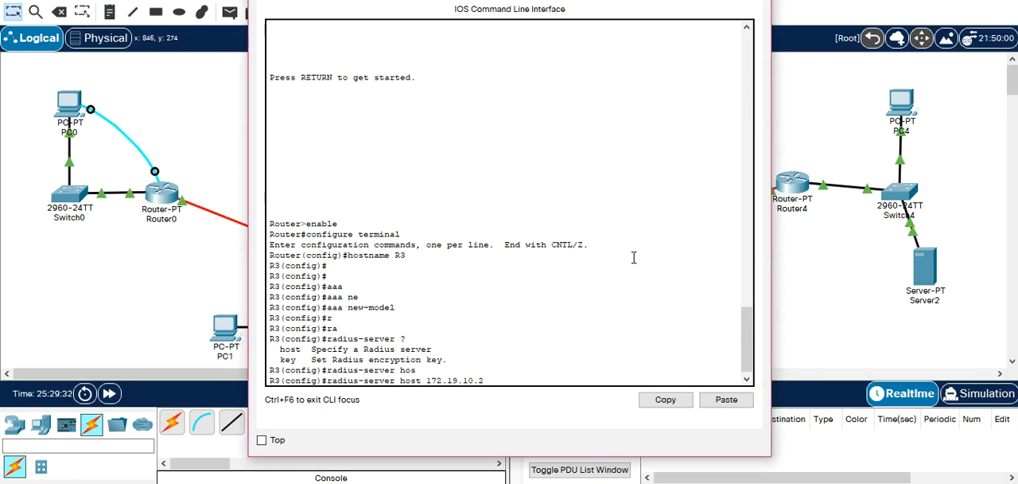
key(Return)
Set the RADIUS encryption key on R3 with radius-server key, entering the shared secret.
text(RADius-server)
key(Tab)
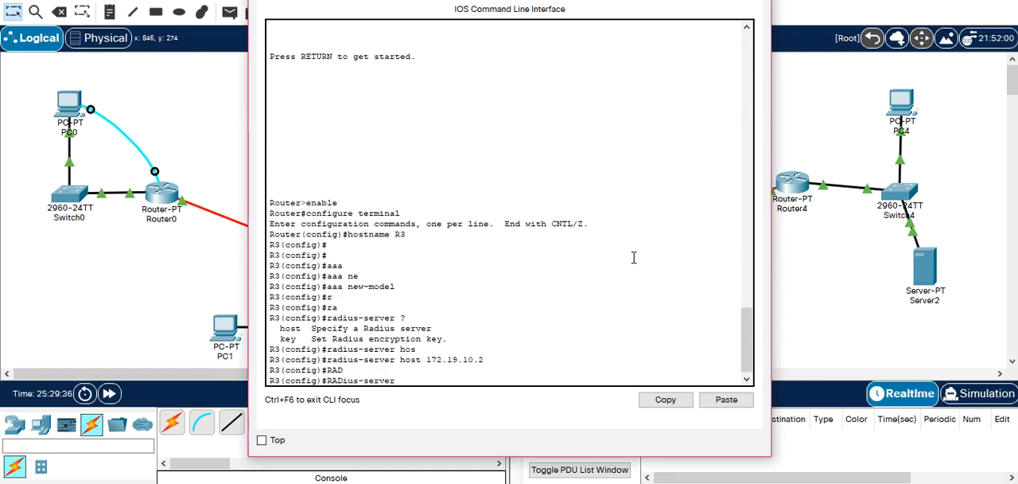
text(J)
key(Tab)
key(BackSpace)
text(K)
key(Tab)
text(mind)
key(Return)
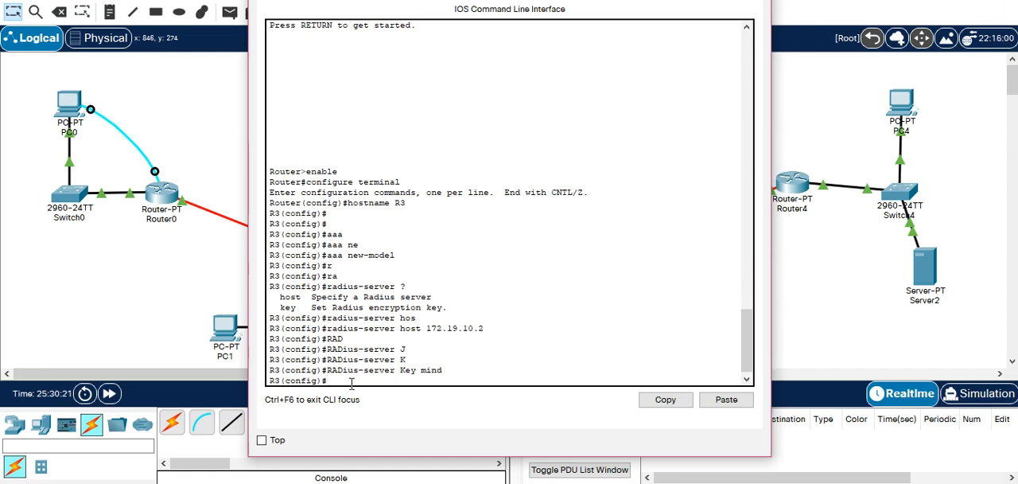
Set the IP domain name on R3 to cisco.dz with ip domain-name.
text(ip domain-naa)
key(Tab)
key(BackSpace)
key(Tab)
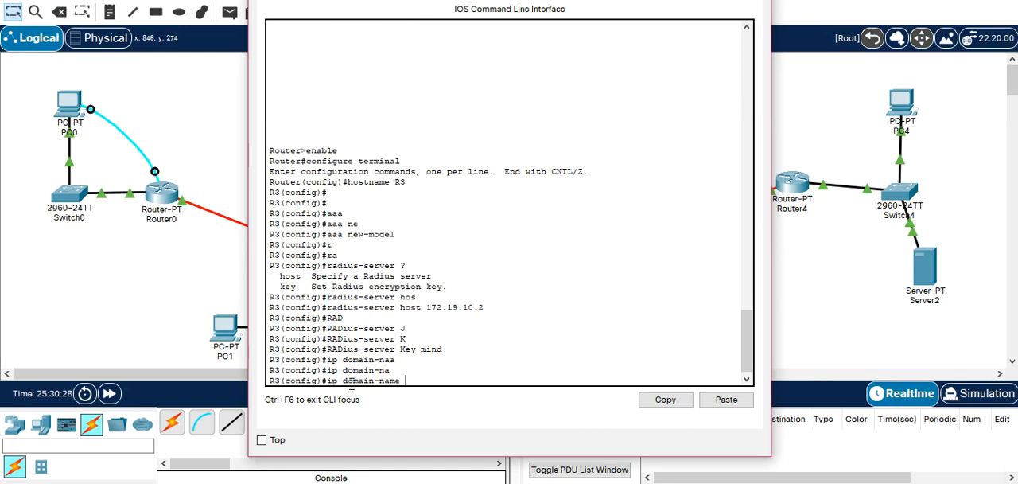
text(cisco.dz)
key(Return)
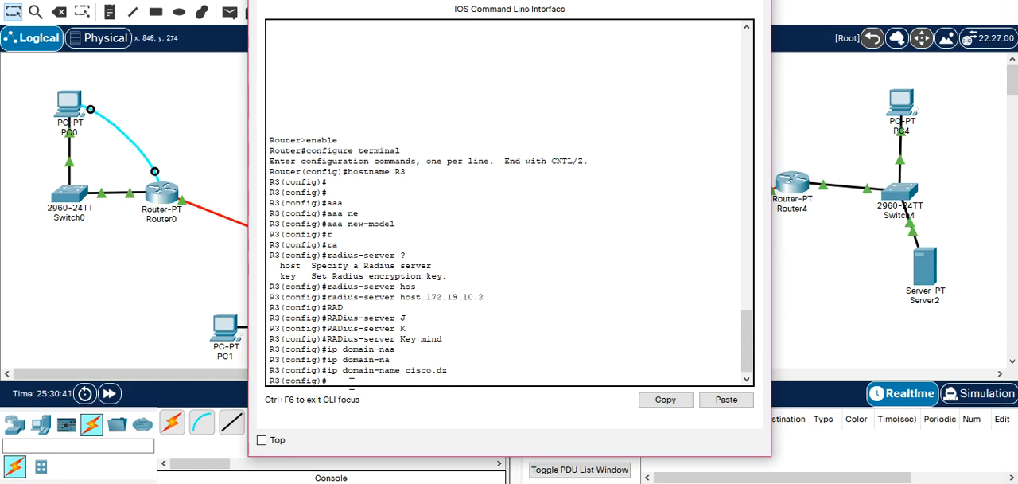
Generate RSA keys on R3 with crypto key generate rsa, using a 2048-bit modulus.
text(cr)
key(Tab)
text(k)
key(Tab)
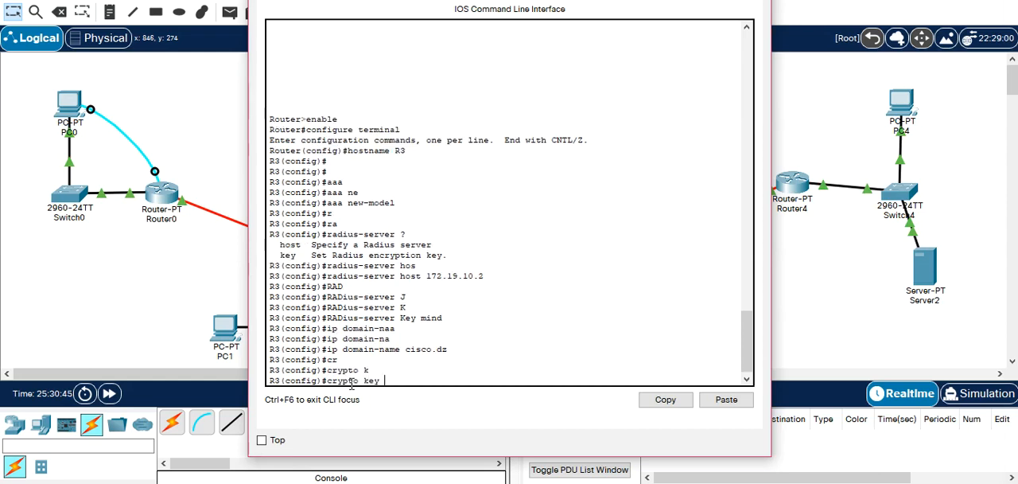
text(g)
key(Tab)
text(r)
key(Tab)
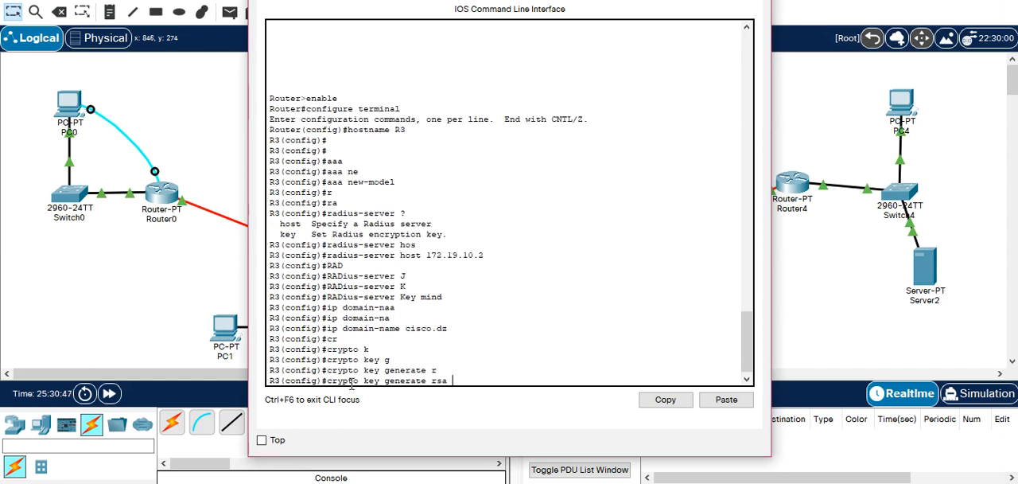
key(Return)
text(20)
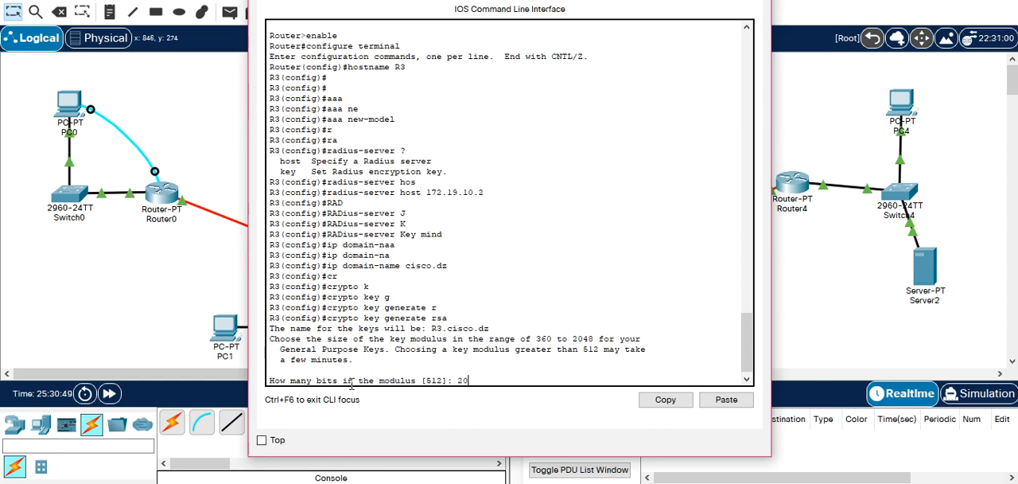
text(48)
key(Return)
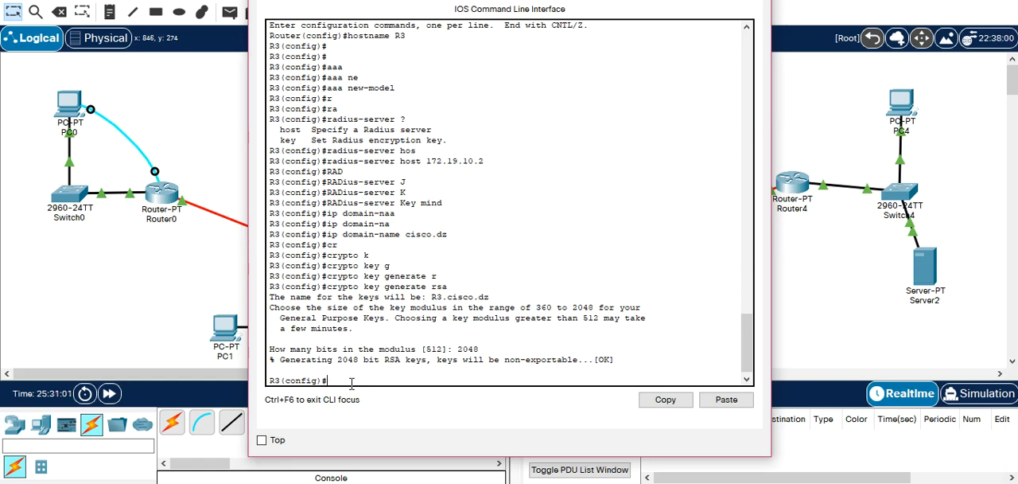
text(aaa aauthen)
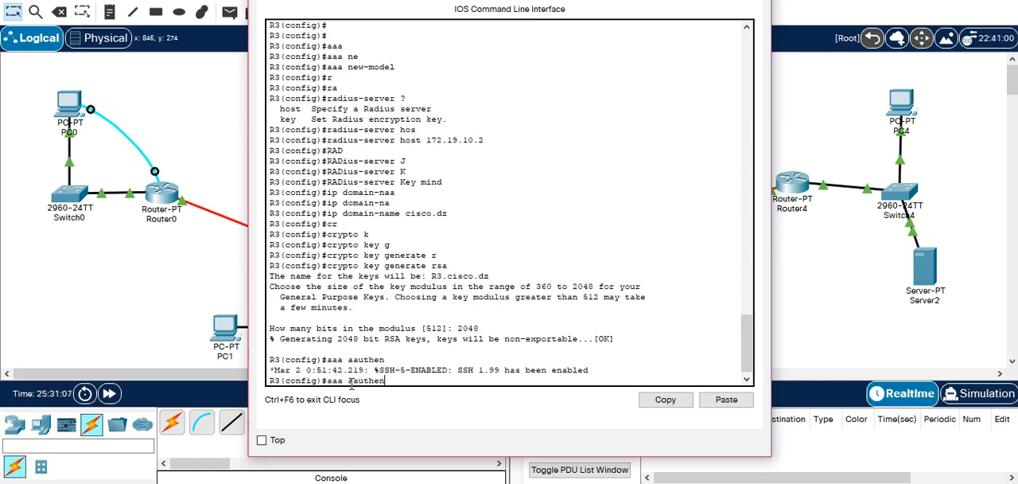
key(Tab)
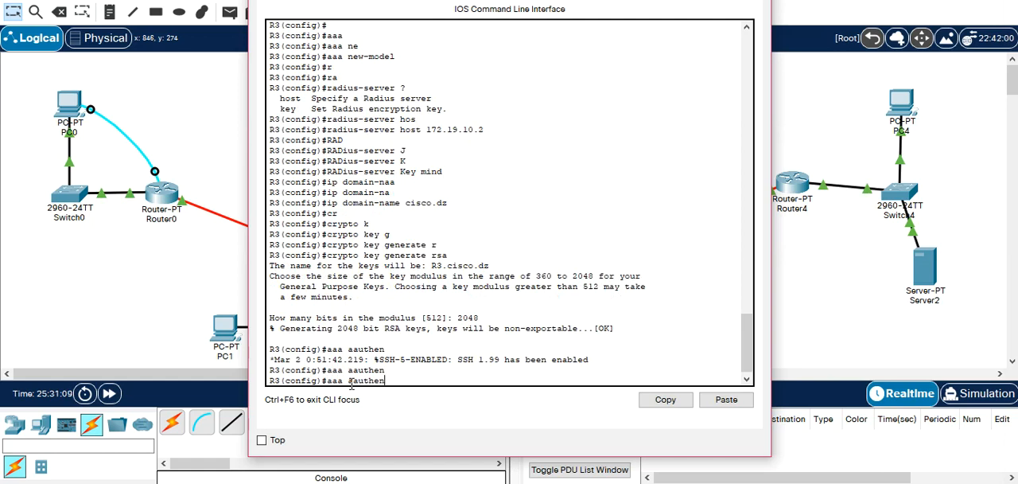
key(BackSpace)
key(BackSpace)
key(BackSpace)
key(BackSpace)
key(BackSpace)
key(BackSpace)
key(BackSpace)
key(BackSpace)
key(BackSpace)
key(BackSpace)
key(BackSpace)
key(Up)
key(BackSpace)
key(BackSpace)
key(BackSpace)
key(BackSpace)
key(BackSpace)
key(BackSpace)
key(BackSpace)
key(BackSpace)
key(BackSpace)
key(BackSpace)
key(BackSpace)
key(BackSpace)
key(BackSpace)
key(BackSpace)
key(BackSpace)
key(BackSpace)
key(BackSpace)
key(BackSpace)
key(BackSpace)
key(BackSpace)
Set R3's default login authentication to RADIUS with local fallback using aaa authentication login default group radius local.
text(aaa authenti)
key(Tab)
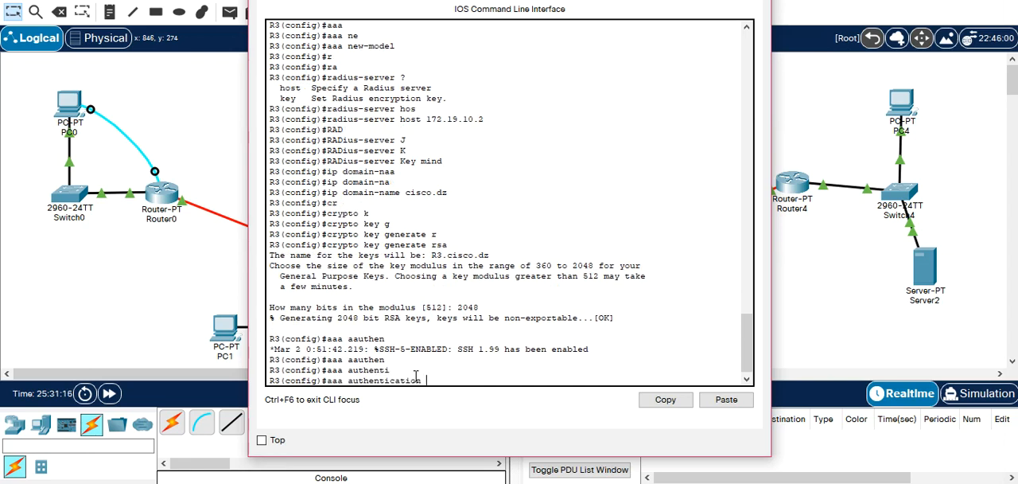
text(lo)
key(Tab)
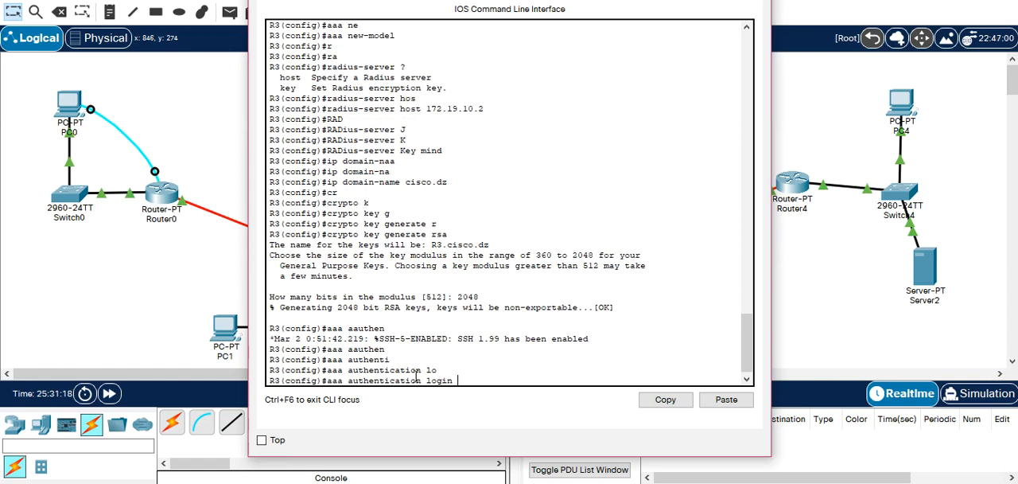
text(d)
key(Tab)
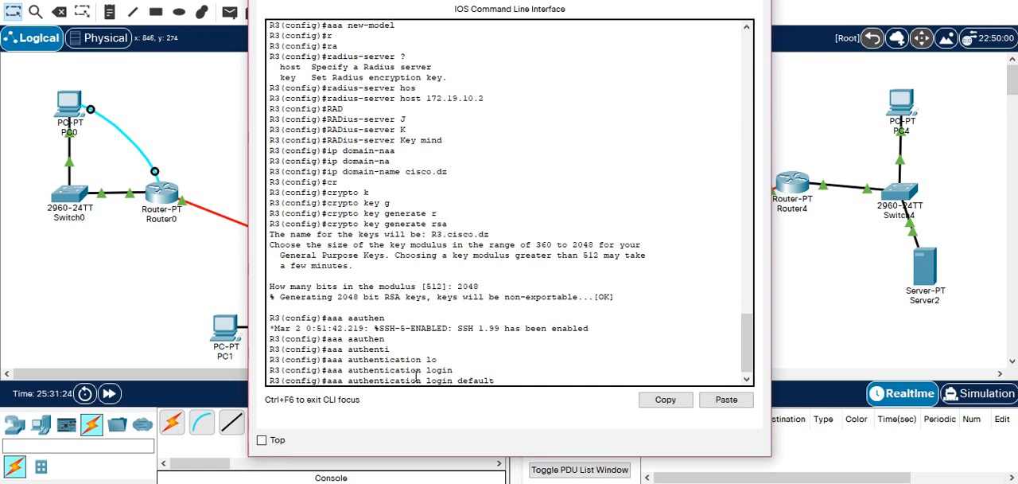
text(g)
key(Tab)
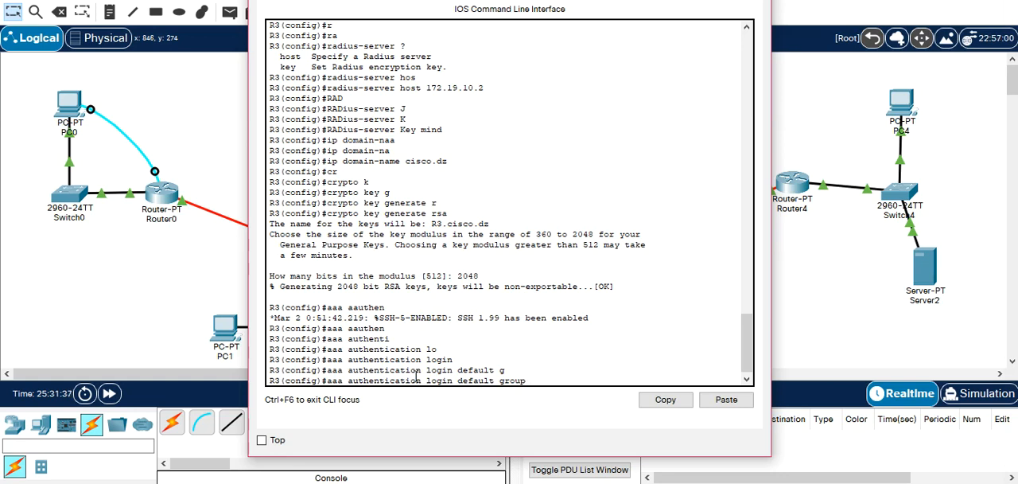
text(r)
key(Tab)
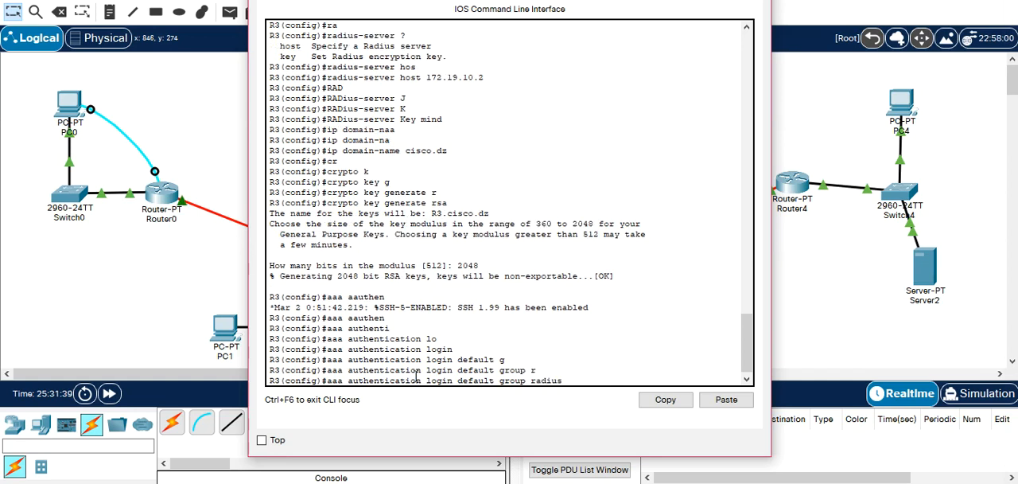
text(local)
key(Return)
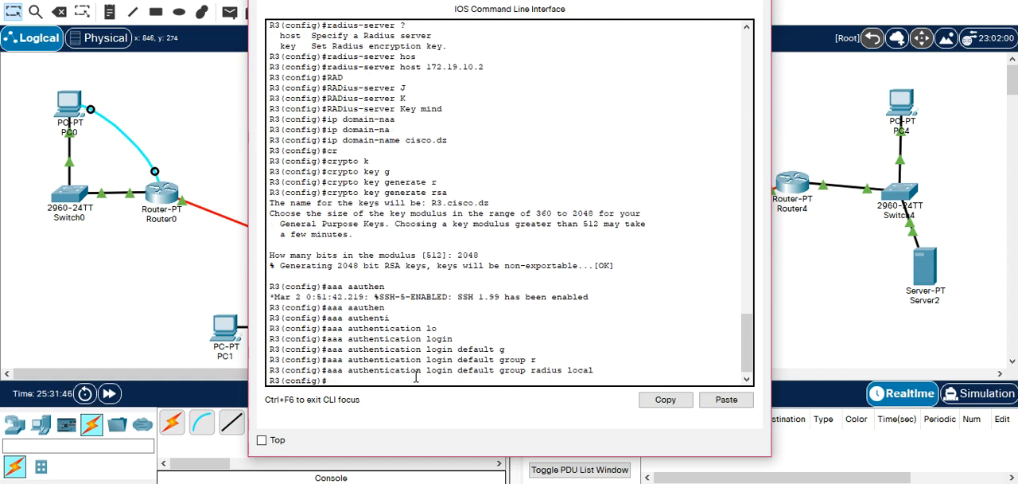
Enter line configuration for R3's virtual terminals with line vty 0 15.
text(lign)
key(Tab)
key(BackSpace)
key(BackSpace)
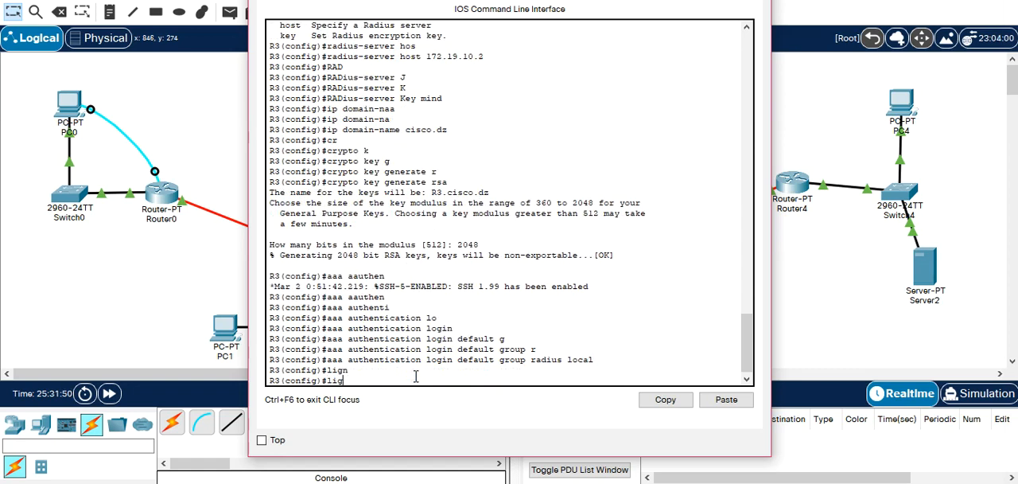
text(n)
key(Tab)
text(vt)
key(Tab)
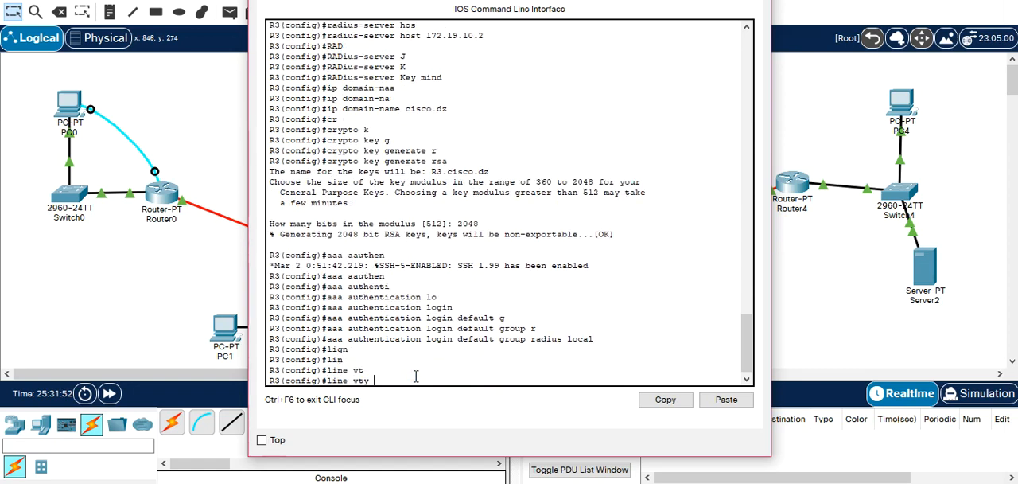
text(0 15)
key(Return)
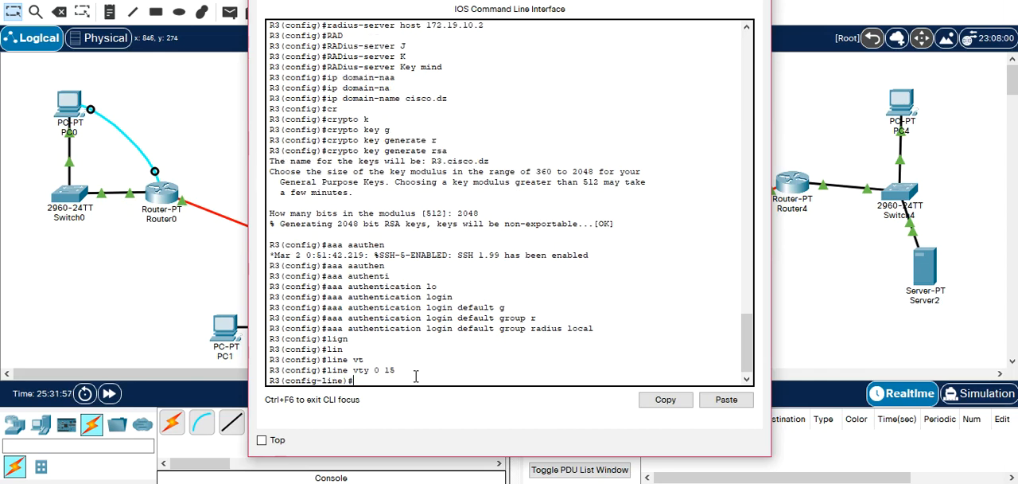
Apply the default authentication list to R3's vty lines with login authentication default.
text(login)
key(Return)
text(login auth)
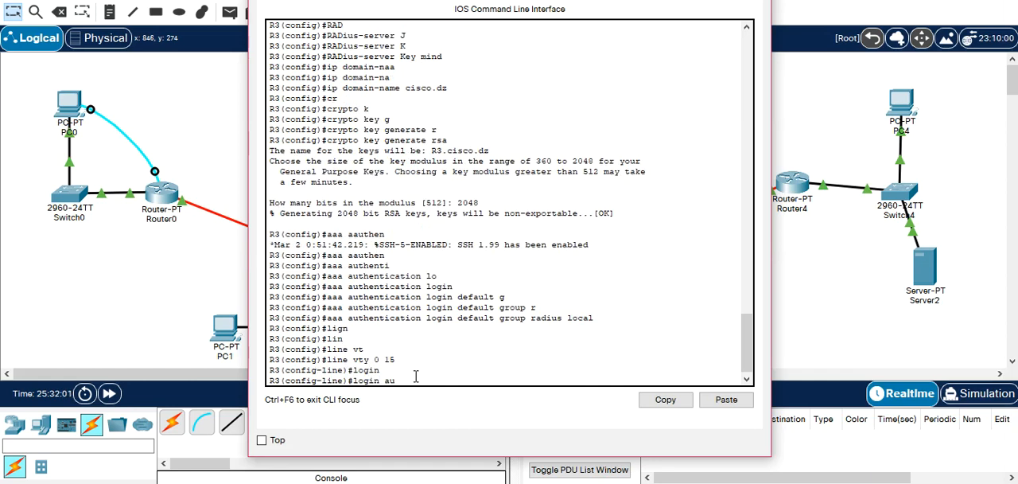
key(Tab)
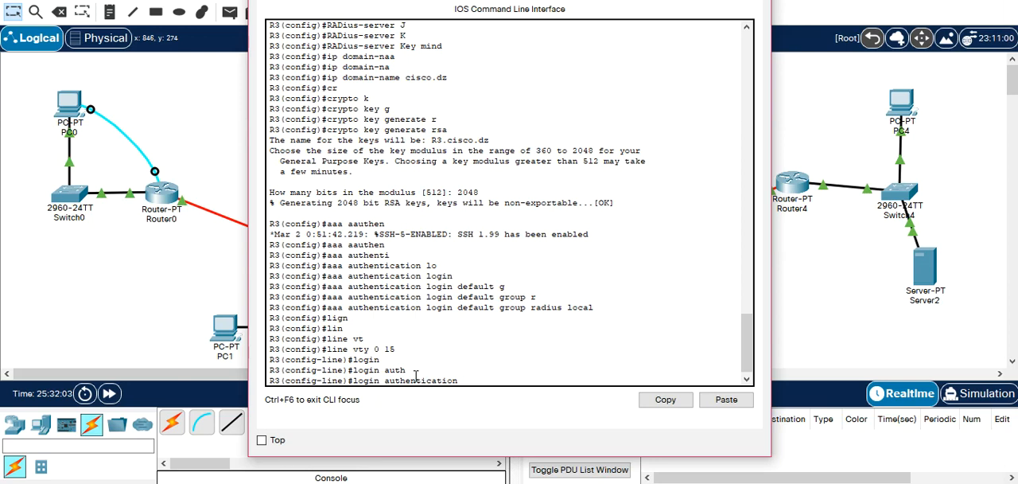
text(d)
key(Tab)
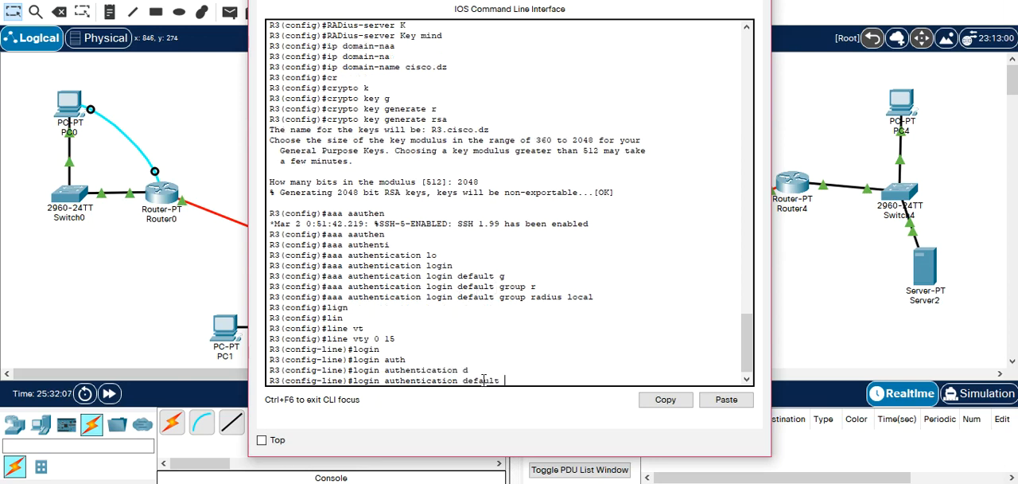
key(Return)
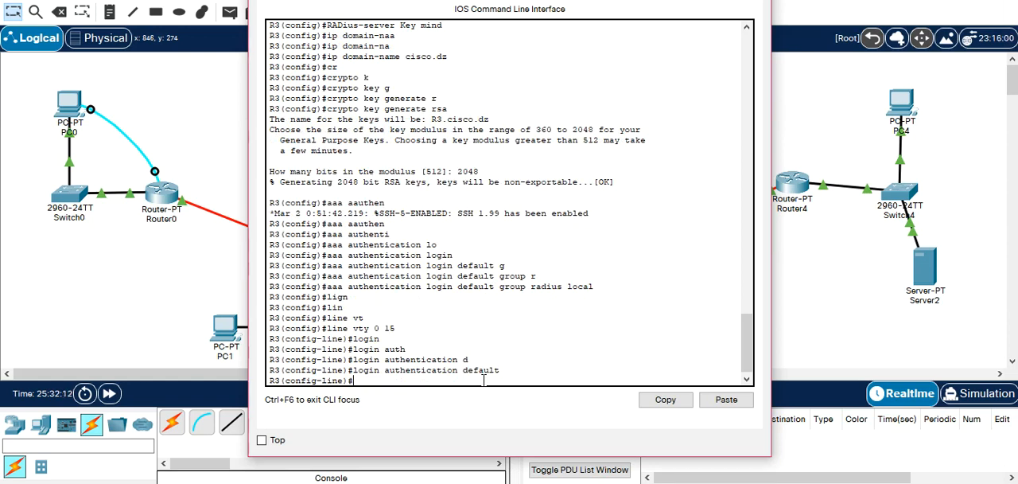
Restrict R3's vty lines to SSH with transport input ssh, and return to global configuration.
text(tr)
key(Tab)
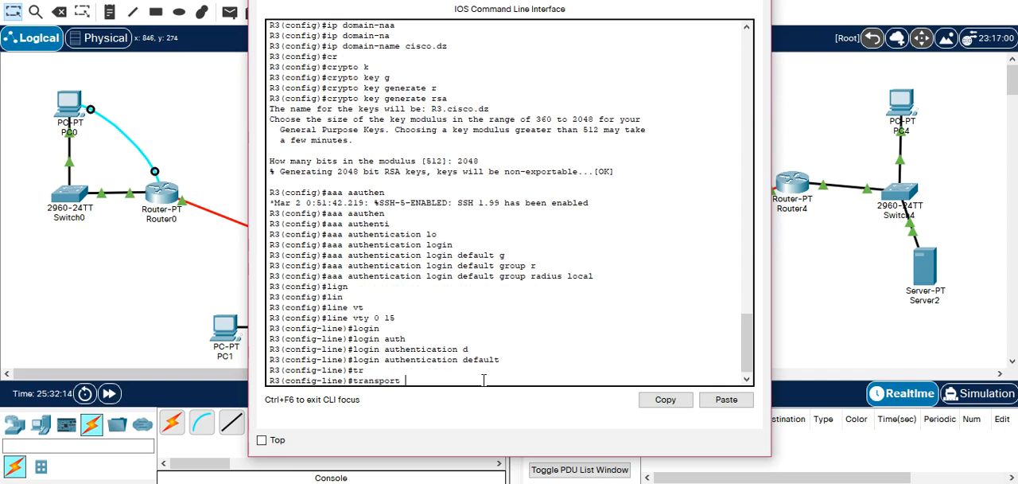
text(i)
key(Tab)
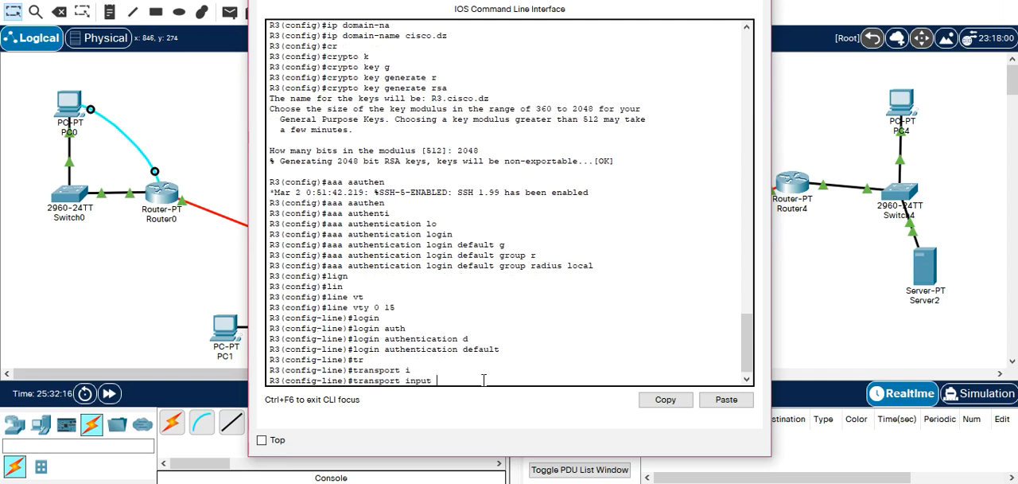
text(ss)
key(Tab)
key(Return)
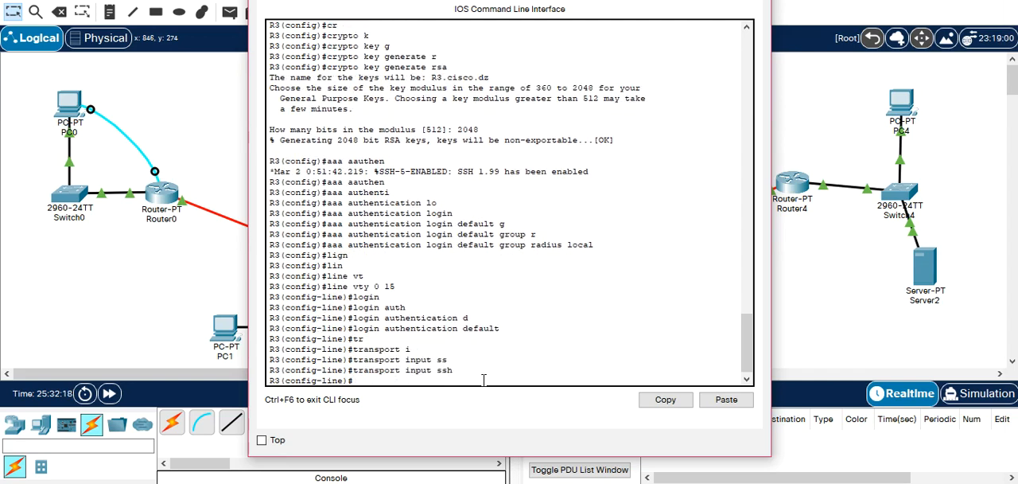
text(exit)
key(Return)
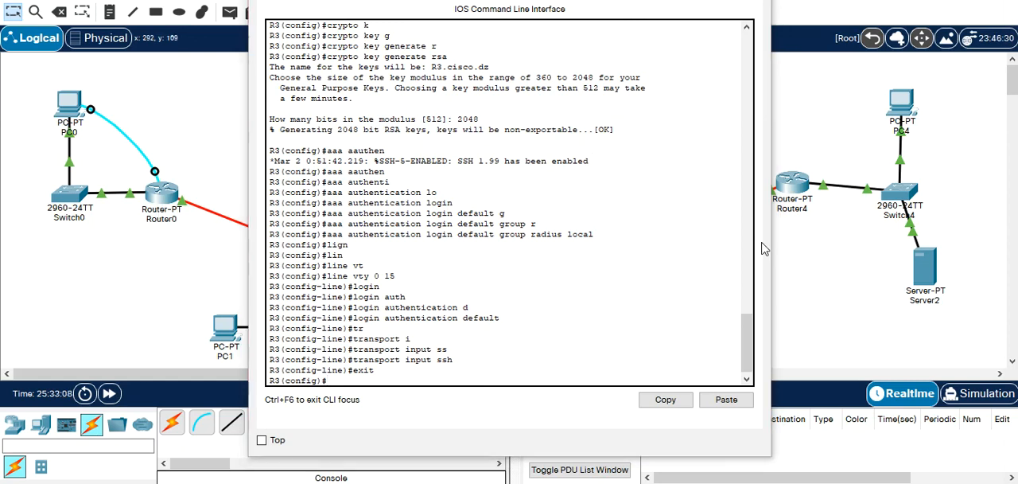
Open PC3's Command Prompt and write the command ssh -l etud2 172.19.10.254.
click(820, 266)
click(552, 330)
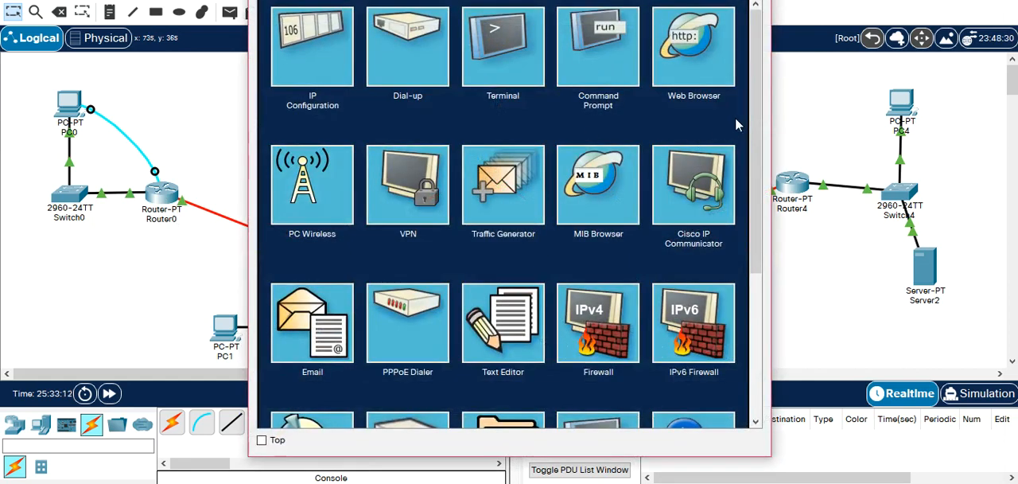
mouse_move(756, 102)
mouse_down()
mouse_move(747, 181)
mouse_move(758, 97)
mouse_up()
click(628, 89)
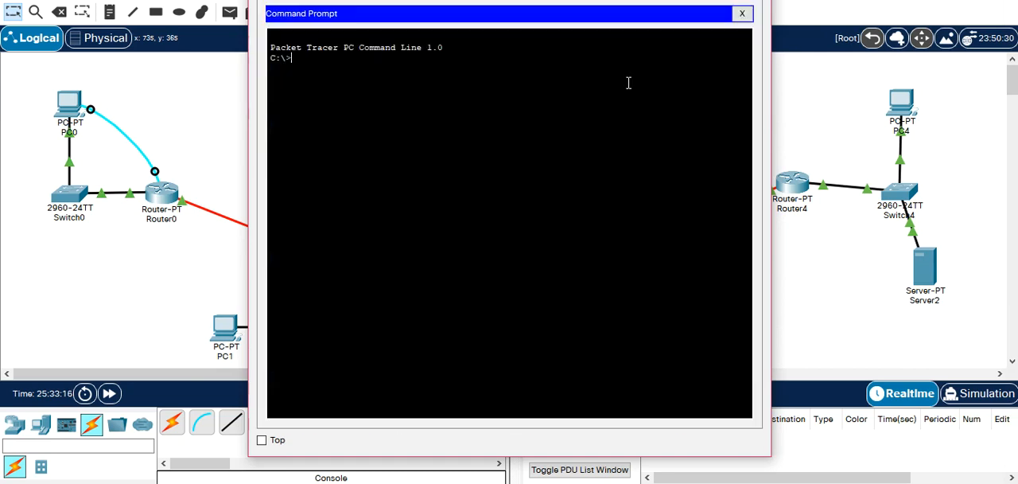
text(ssh -l etud2 1)
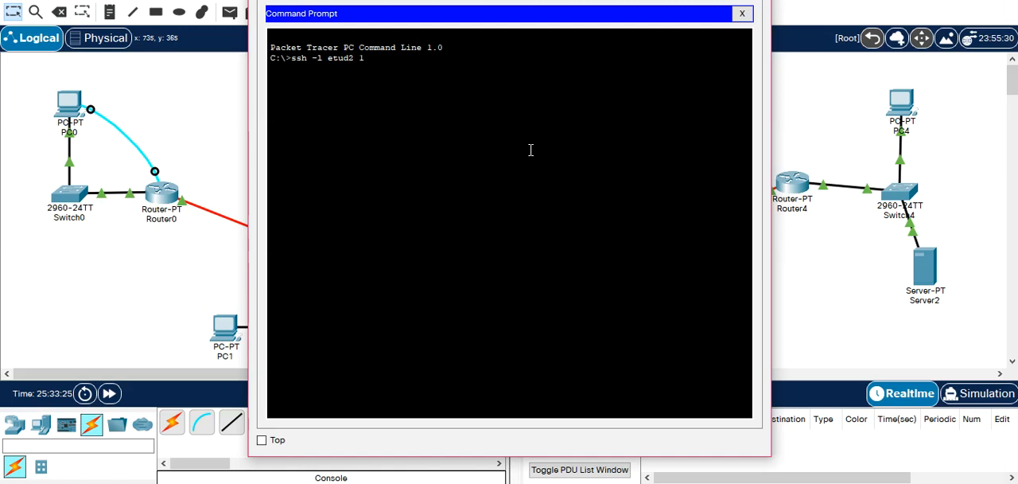
text(72.19.10.254)
View the session options of PC3's Telnet / SSH Client and return to the Command Prompt.
click(741, 14)
drag(756, 151, 761, 314)
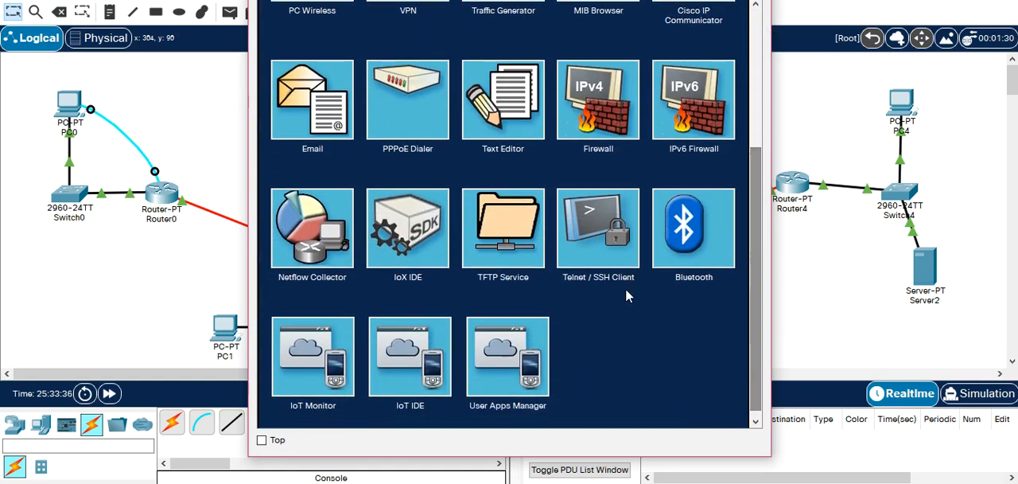
click(598, 249)
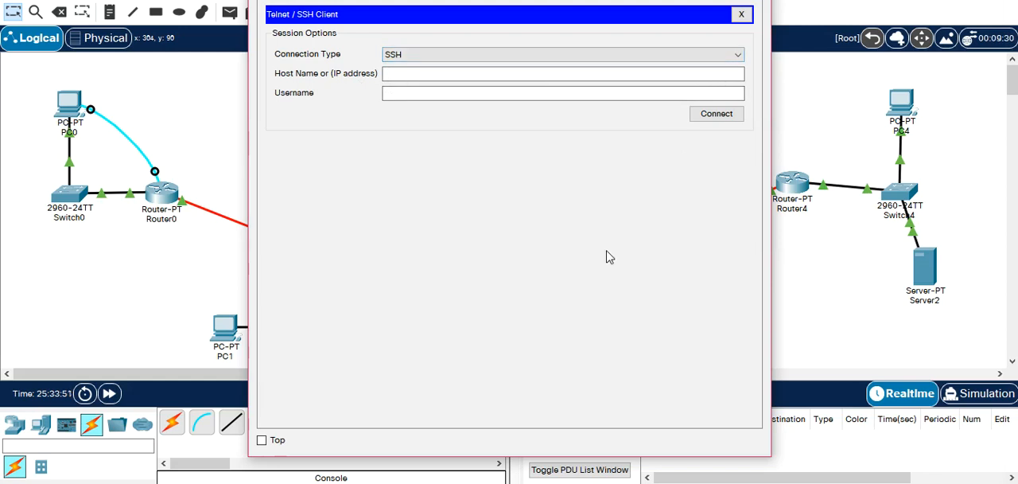
click(740, 15)
click(602, 51)
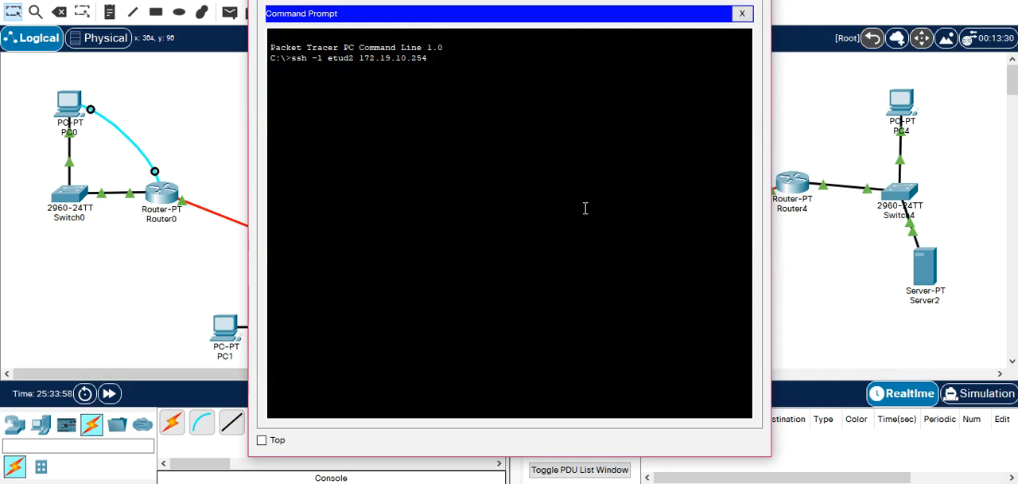
Run the pending SSH command on PC3 and log in to R3 with the account password.
key(Return)
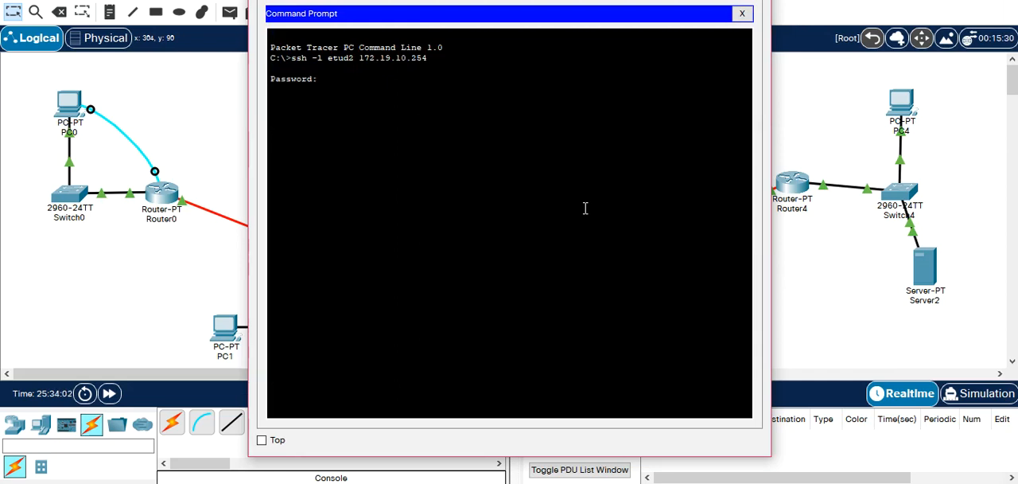
key(Return)
click(844, 246)
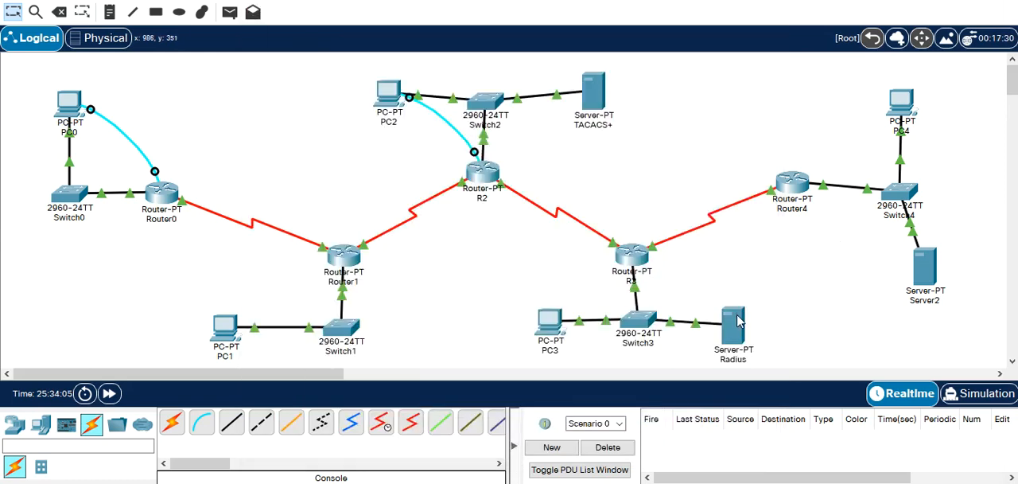
click(554, 319)
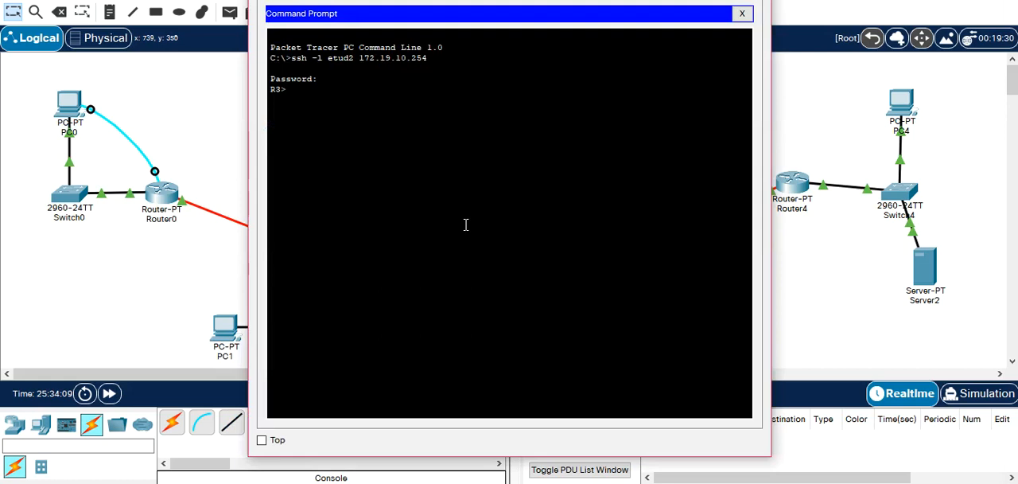
Try to enter privileged mode with enable in PC3's SSH session, and open R3's command line.
text(en)
key(Tab)
key(Return)
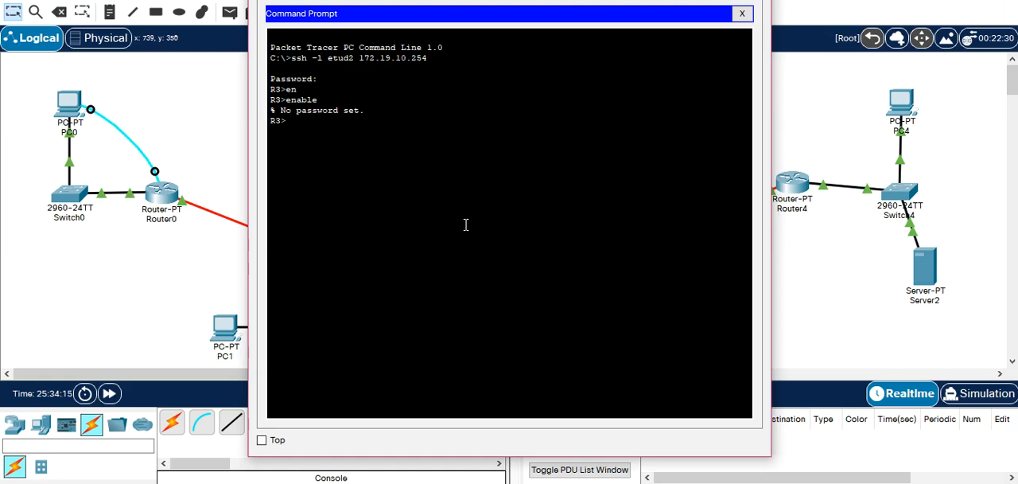
click(753, 0)
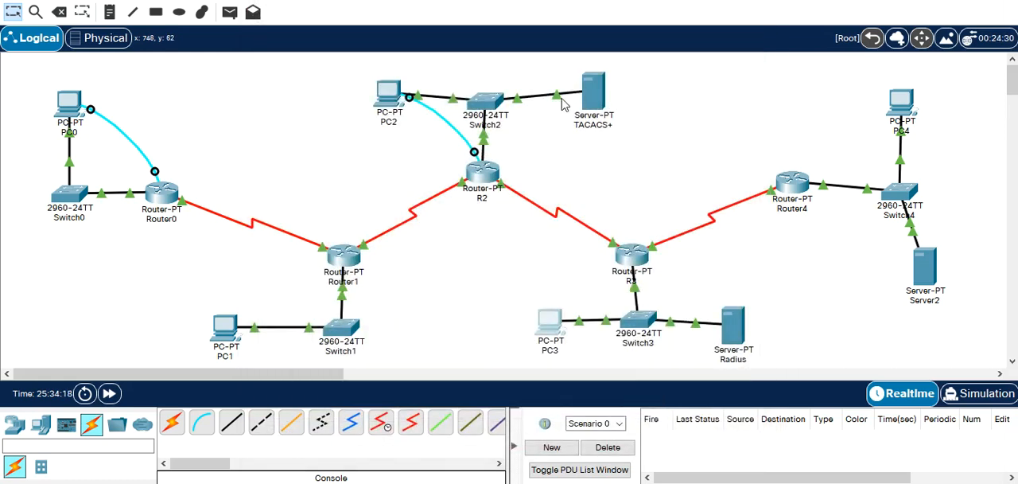
click(630, 254)
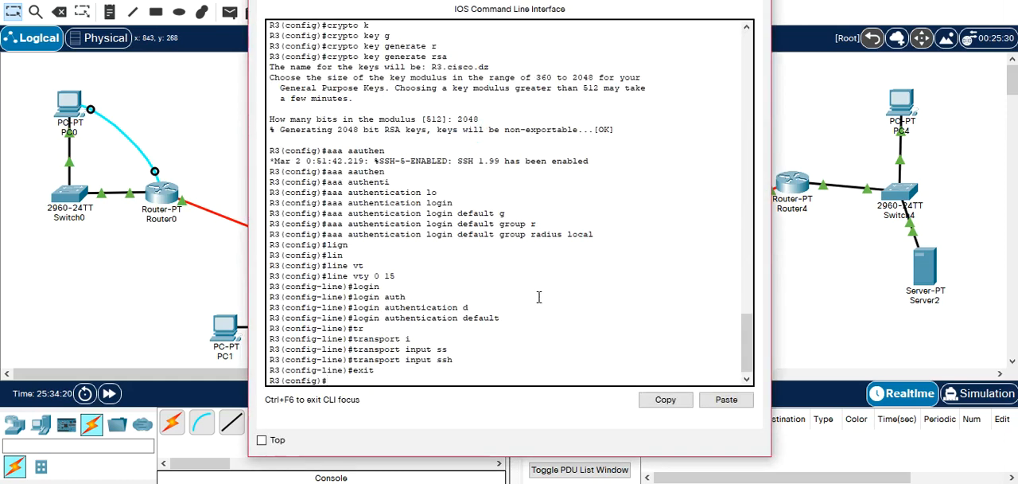
text(en)
key(Tab)
text(a)
key(Tab)
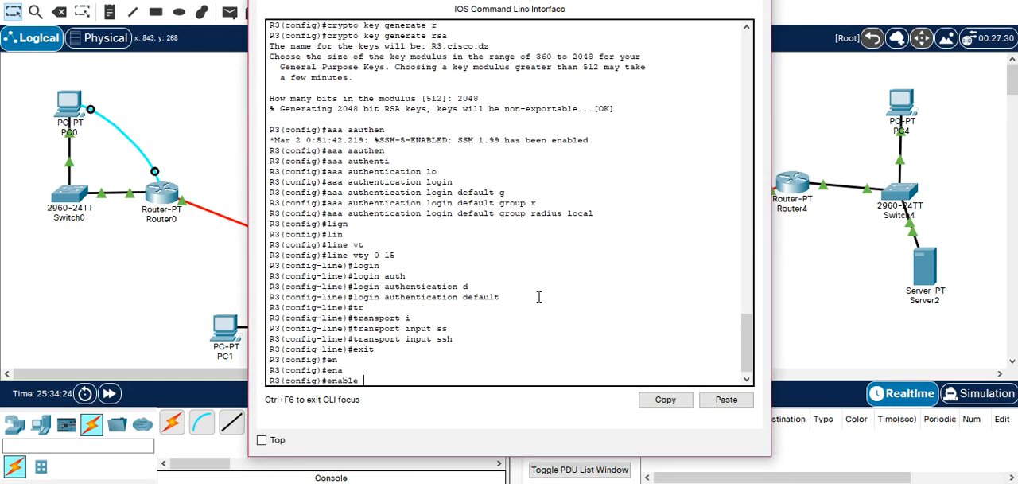
text(s)
key(Tab)
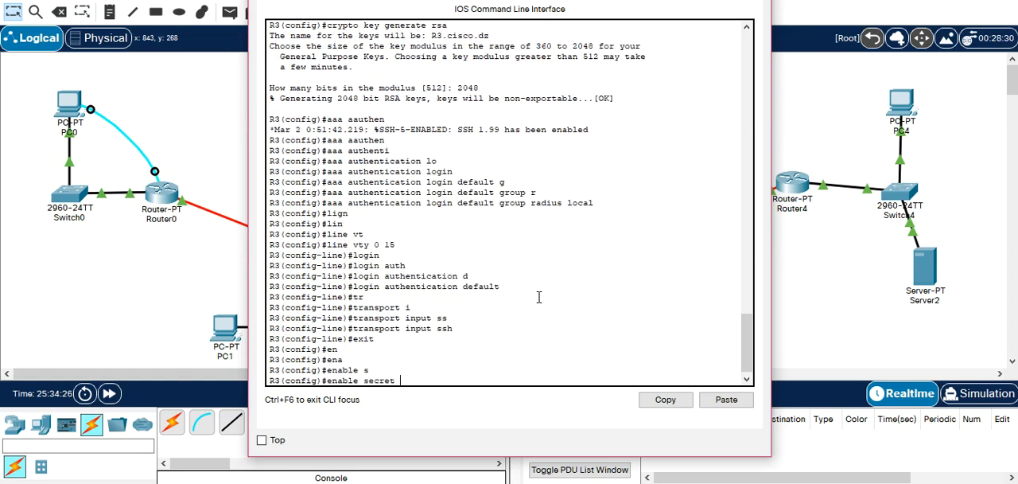
text(dfd)
key(BackSpace)
key(BackSpace)
key(BackSpace)
key(BackSpace)
key(BackSpace)
key(BackSpace)
key(BackSpace)
key(BackSpace)
key(BackSpace)
key(BackSpace)
key(BackSpace)
key(BackSpace)
key(BackSpace)
key(BackSpace)
key(BackSpace)
key(BackSpace)
Write aaa authentication enable default on R3, listing the options available after authentication and after enable.
text(a)
text(authe)
key(Tab)
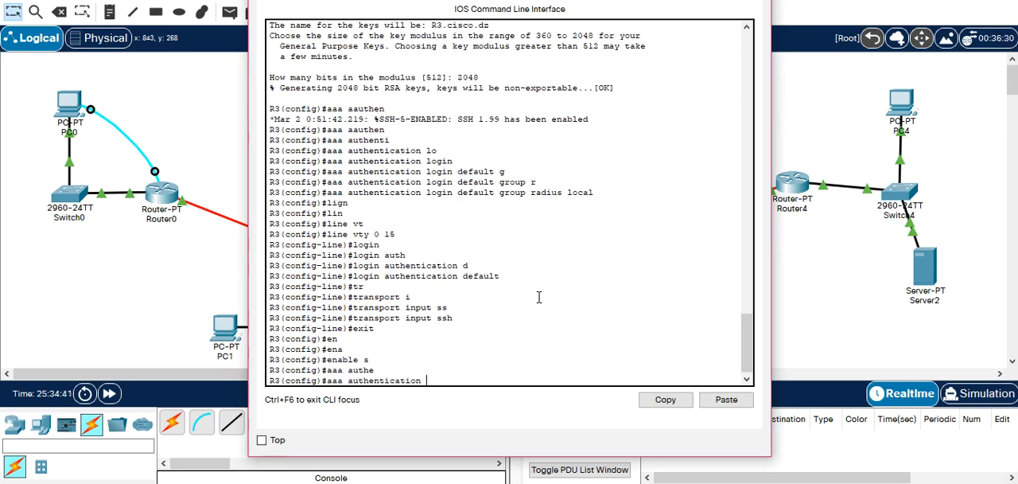
text(?)
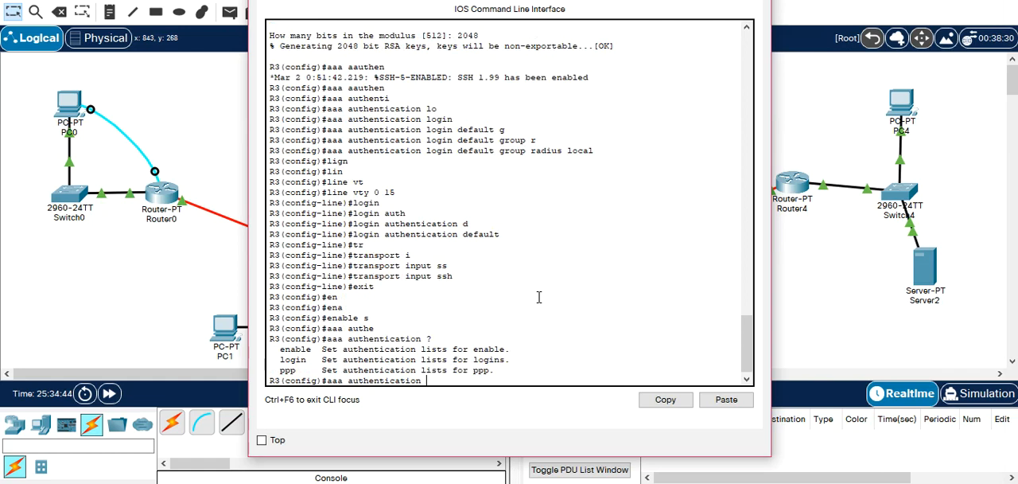
text(e)
key(Tab)
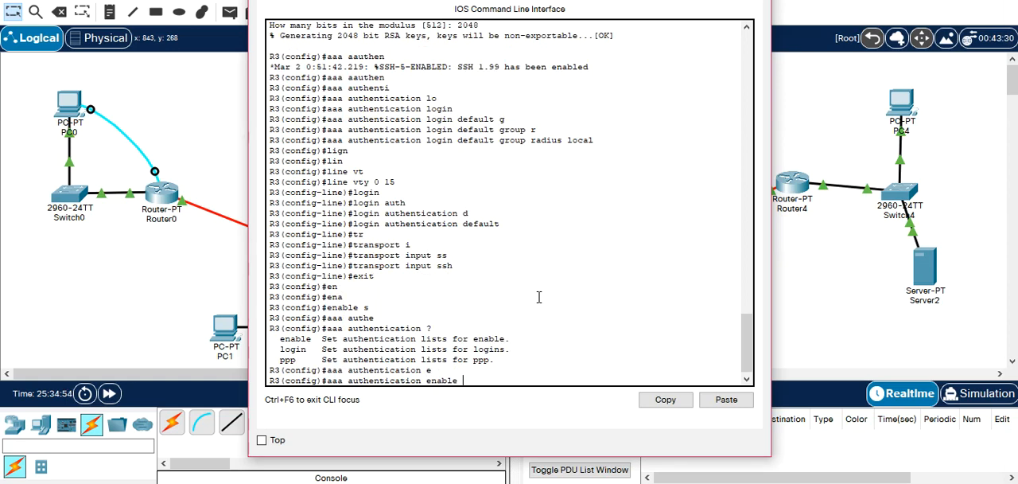
text(?)
text(d)
key(Tab)
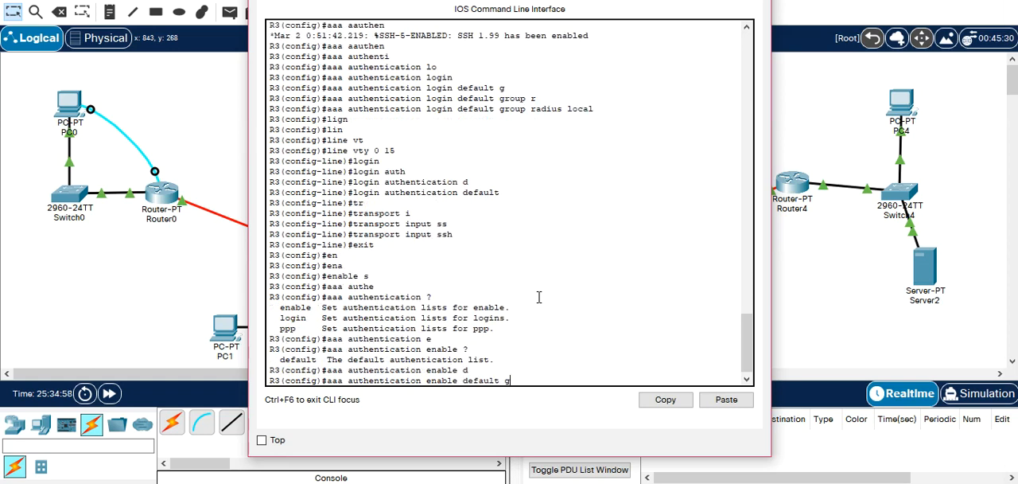
Complete R3's enable authentication command with group radius local and run it.
text(g)
key(Tab)
text(r)
key(Tab)
text(l)
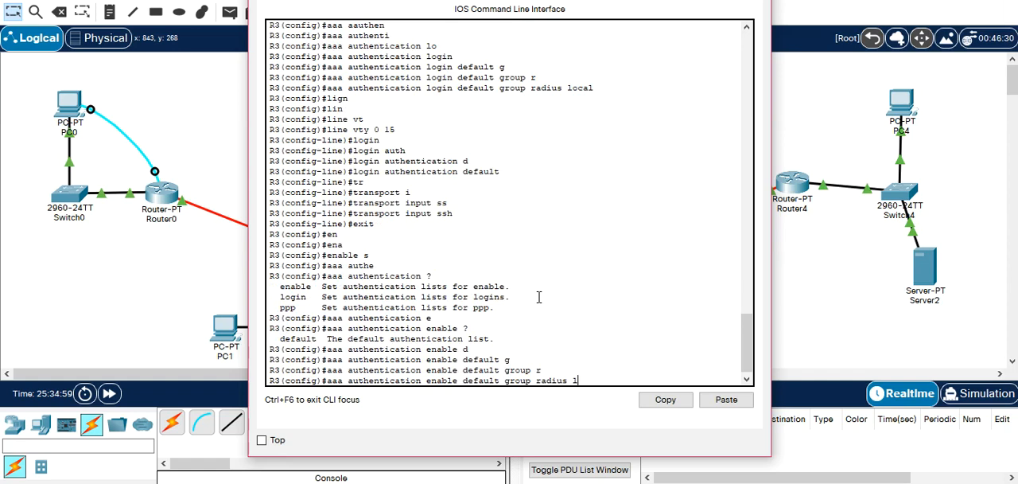
text(o)
key(Tab)
text(cal)
key(Return)
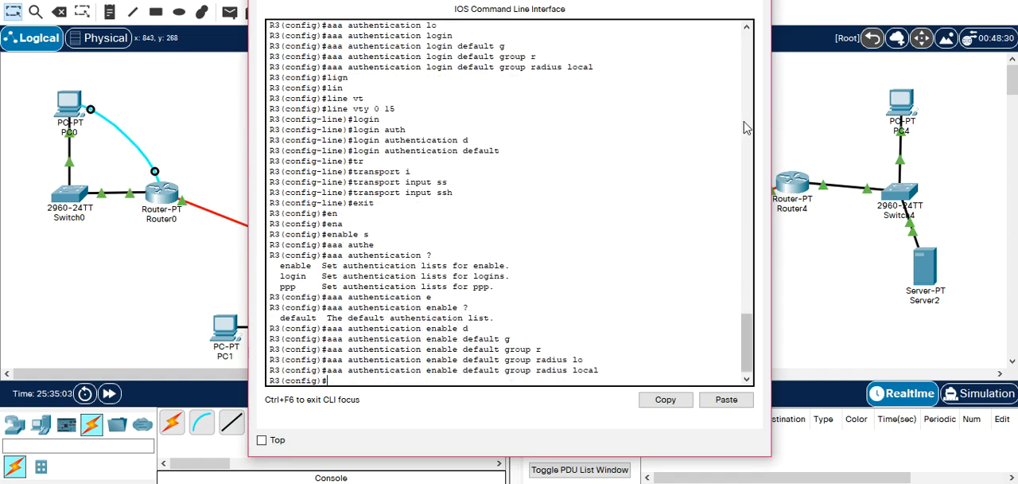
Reopen PC3's Command Prompt and try to enter R3's privileged mode with the account username and password.
click(790, 97)
click(551, 319)
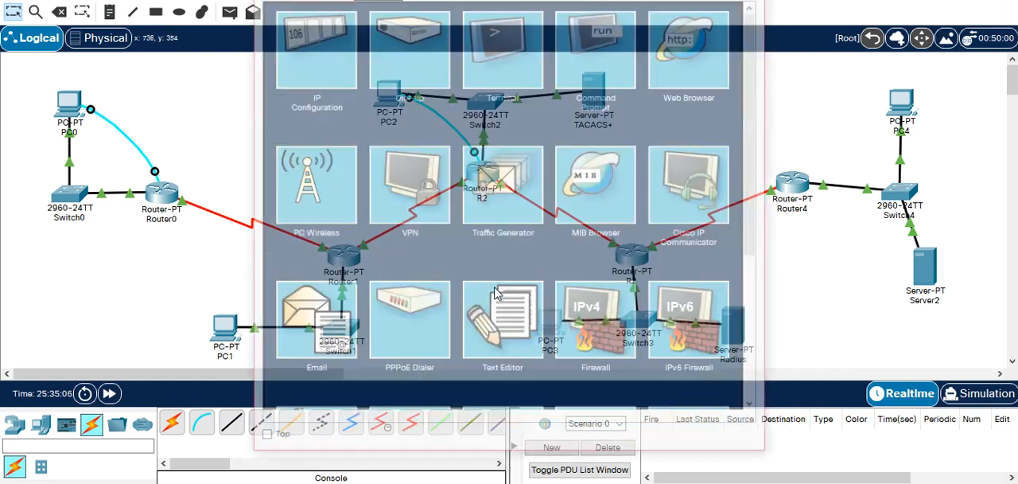
click(606, 71)
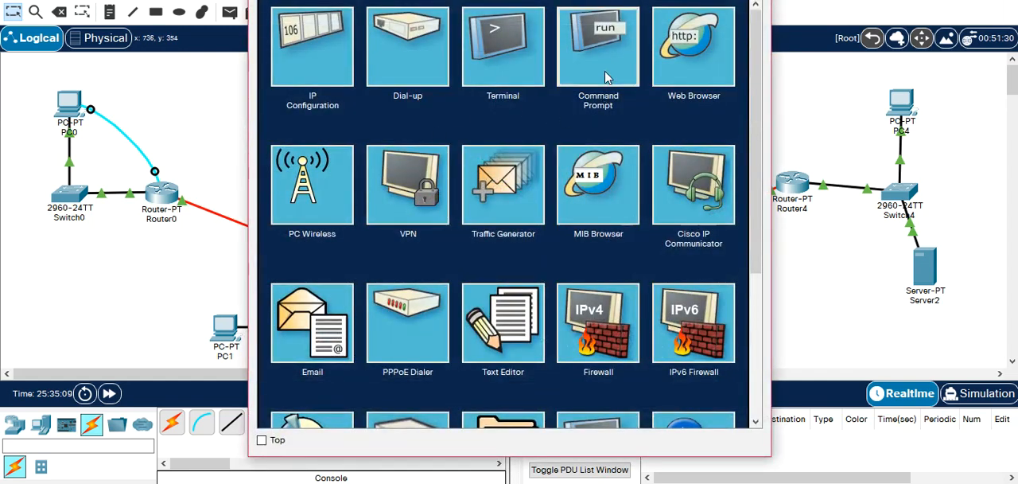
text(en)
key(Return)
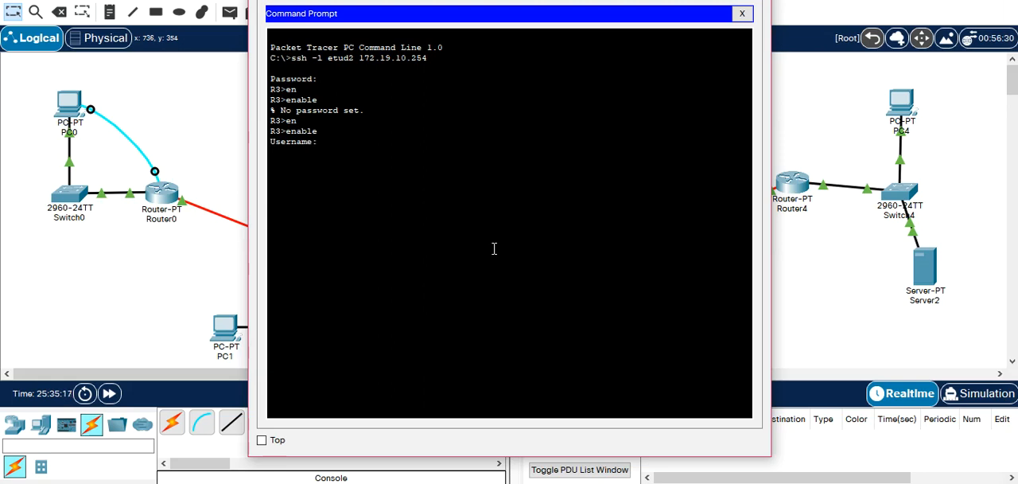
key(Return)
Run enable again in PC3's SSH session and submit the username and password for R3's privileged mode.
key(Return)
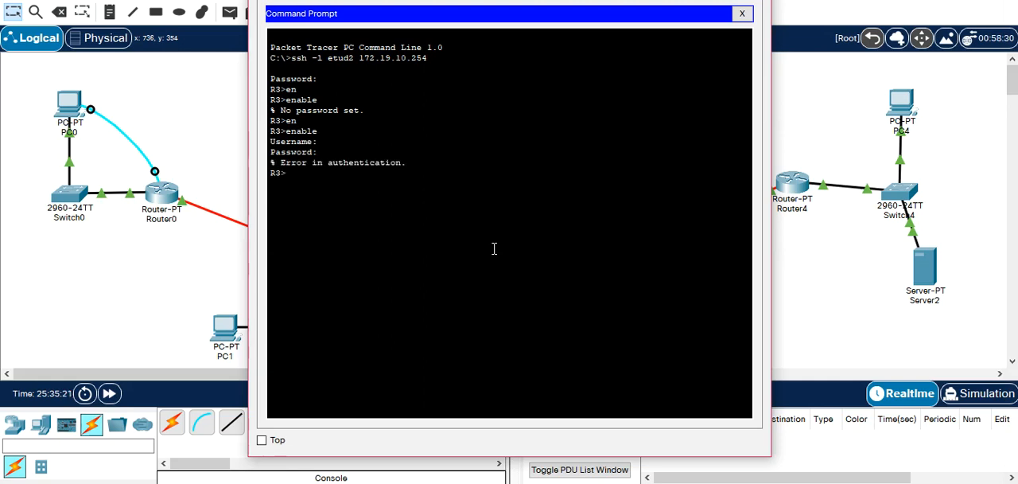
text(EN)
key(Tab)
key(Return)
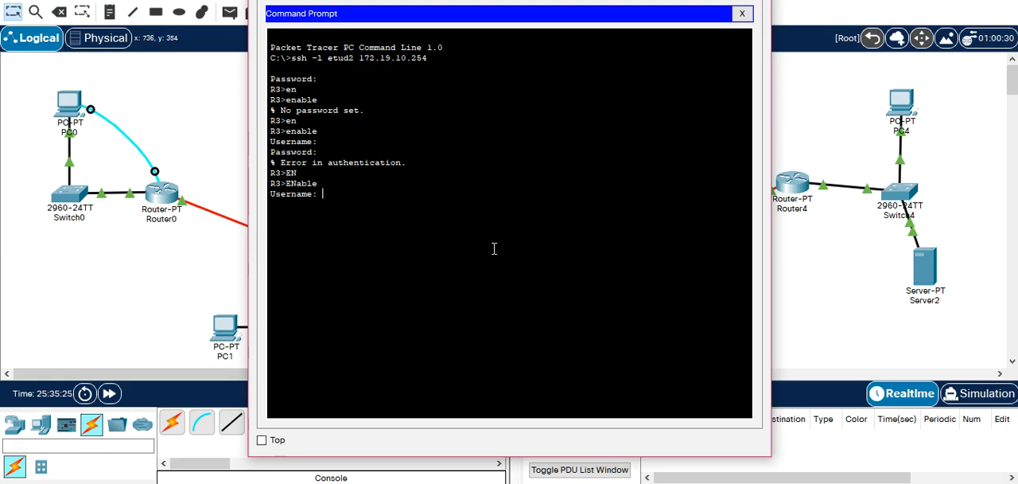
key(Return)
key(Return)
Enter R3's global configuration mode from PC3 with configure terminal, and close PC3's window.
text(CON)
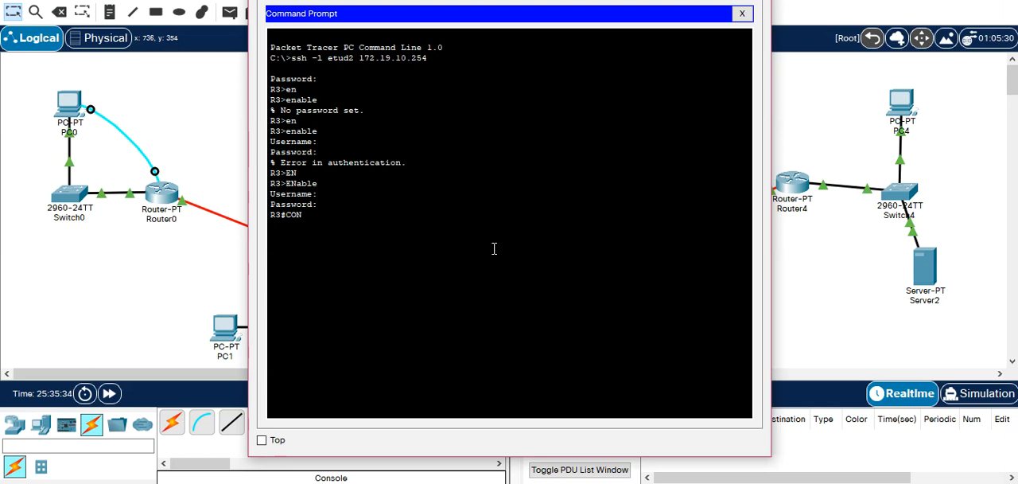
text(F)
key(Tab)
text(T)
key(Tab)
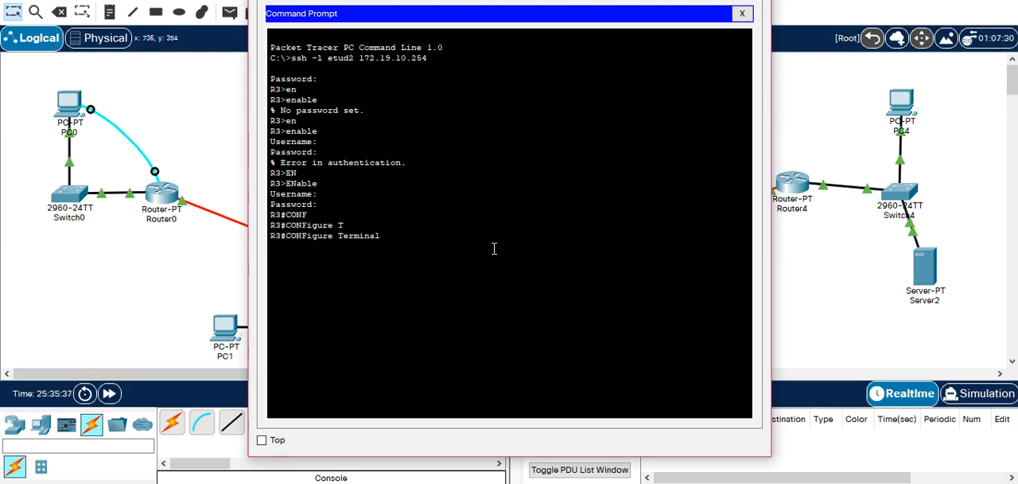
key(Return)
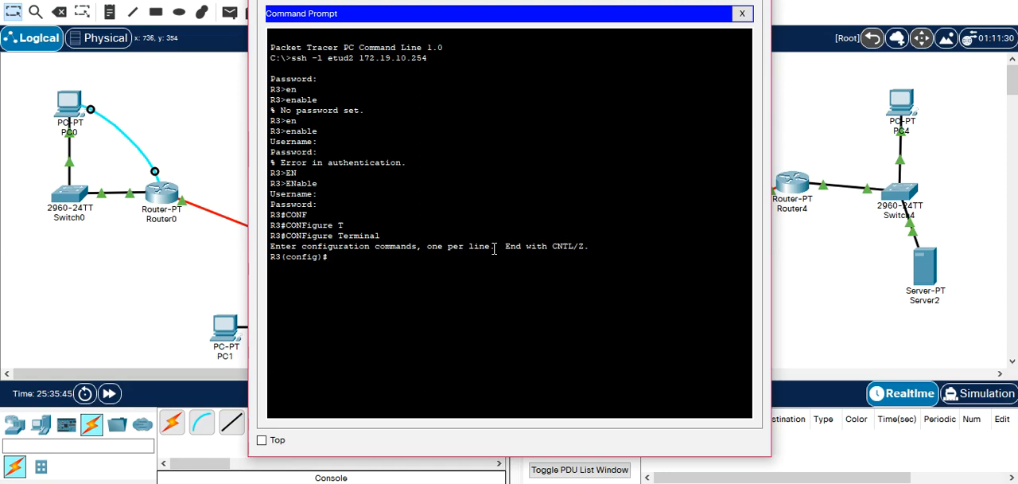
click(818, 138)
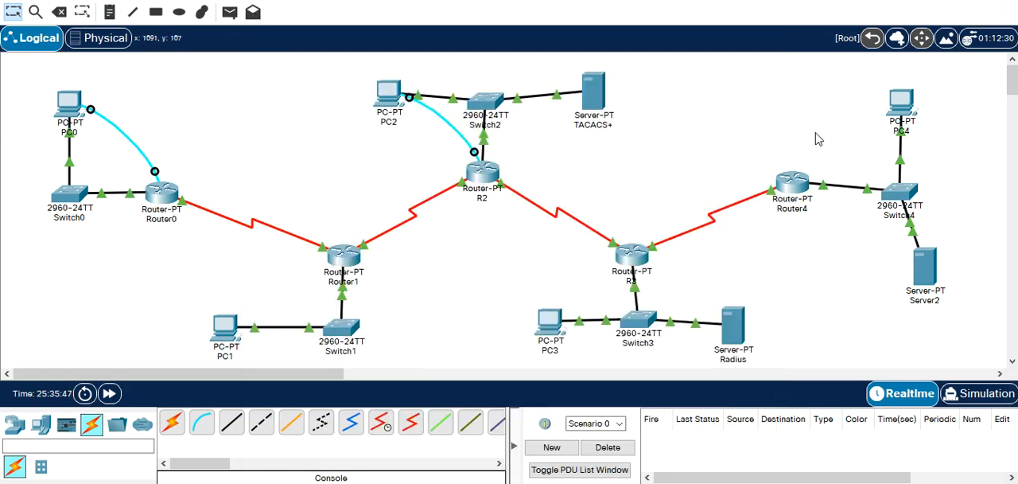
Open Router4's command line and enter global configuration mode using enable and configure terminal.
mouse_move(733, 332)
click(794, 184)
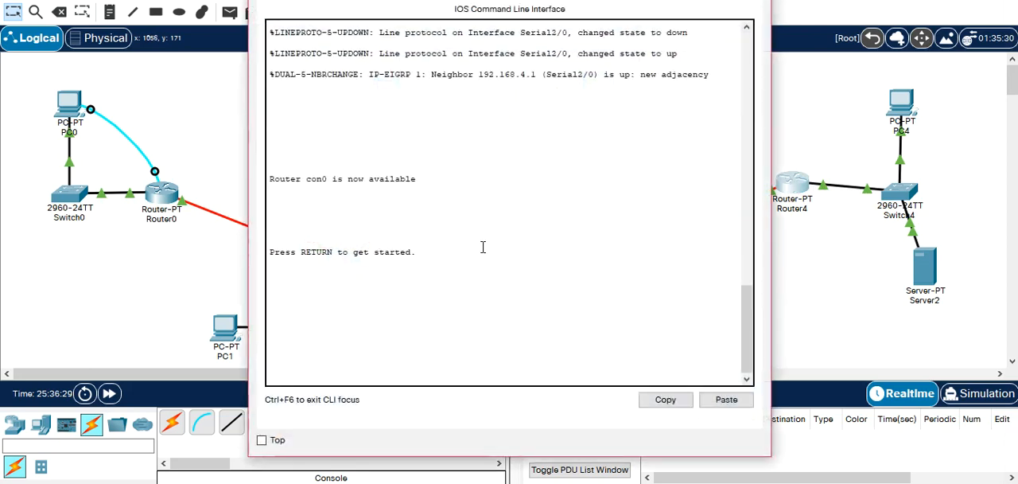
key(Return)
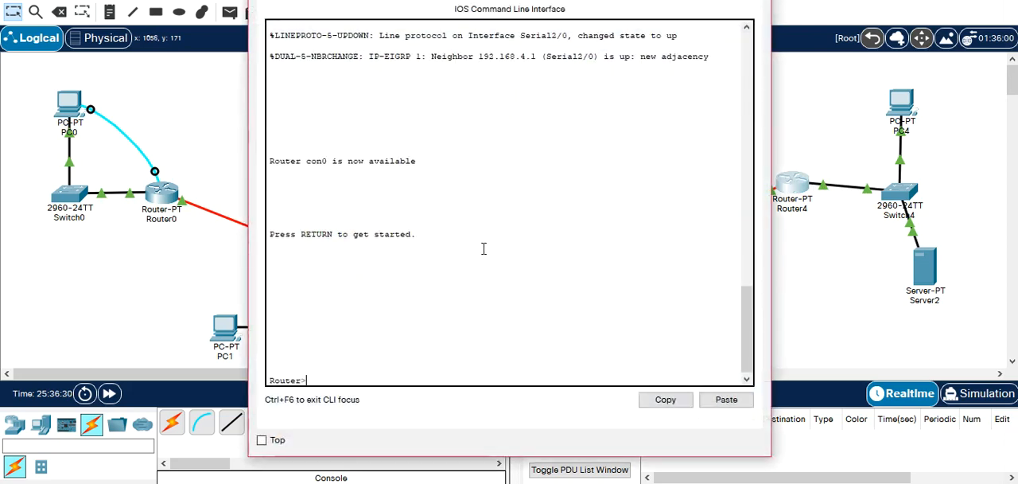
click(827, 285)
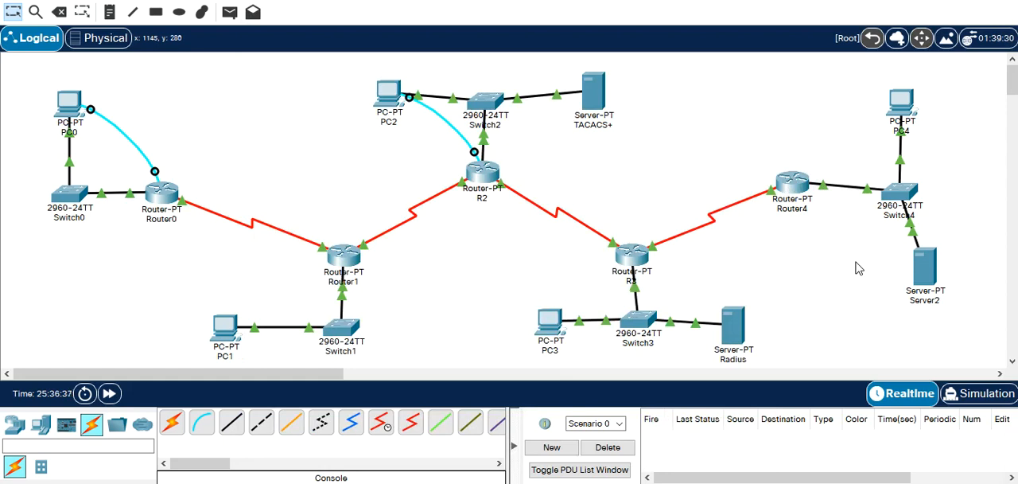
click(793, 183)
text(EN)
key(Return)
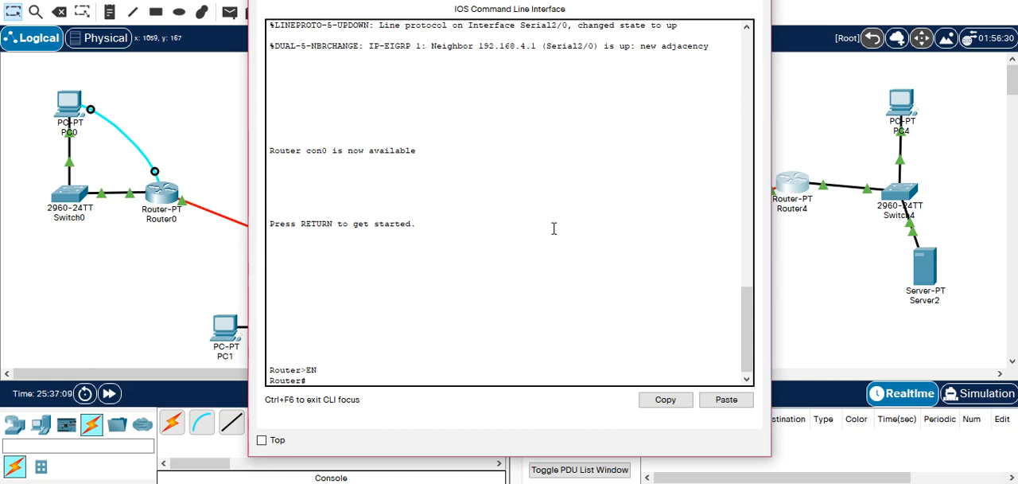
text(CONF T)
key(Tab)
key(Return)
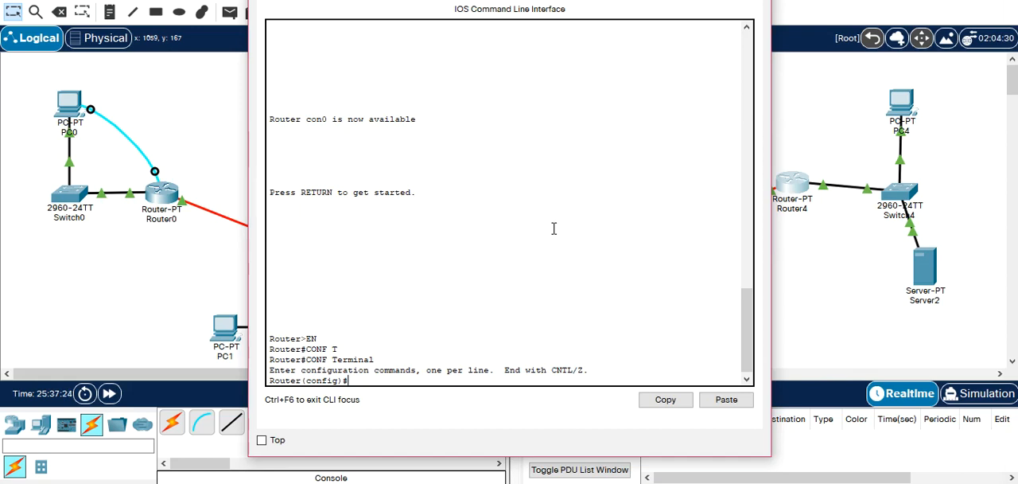
Enable AAA on Router4 with aaa new-model.
text(AAA N)
key(Tab)
key(Return)
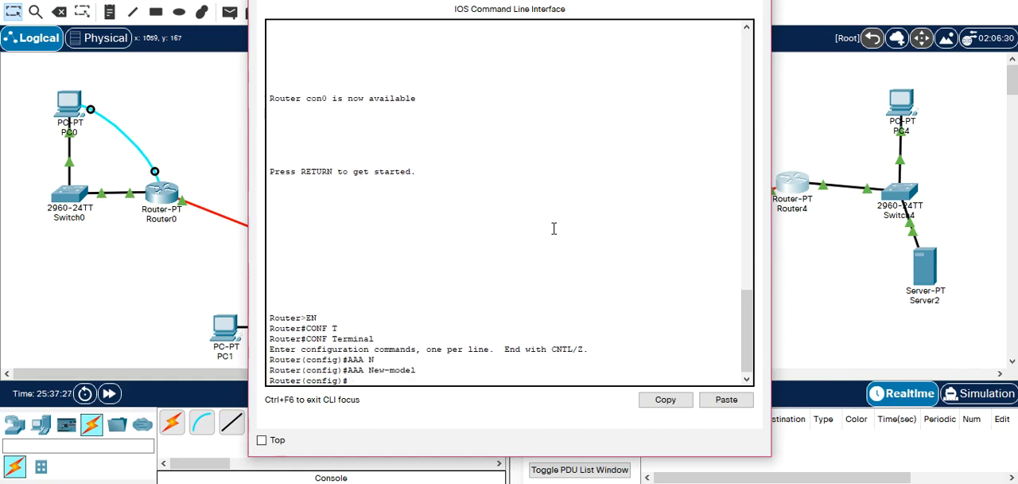
key(Return)
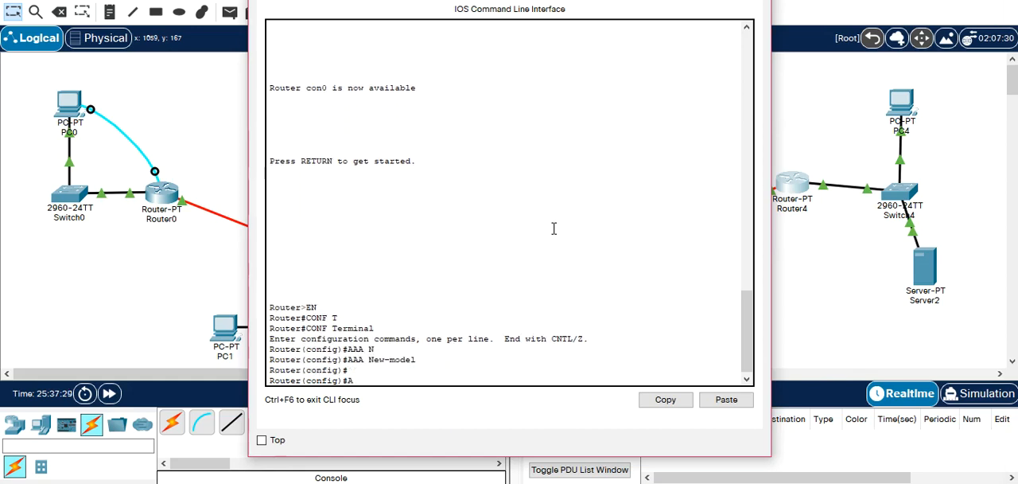
Set Router4's default login authentication to the local database with aaa authentication login default local.
text(AAA)
key(Tab)
text(AUTH)
key(Tab)
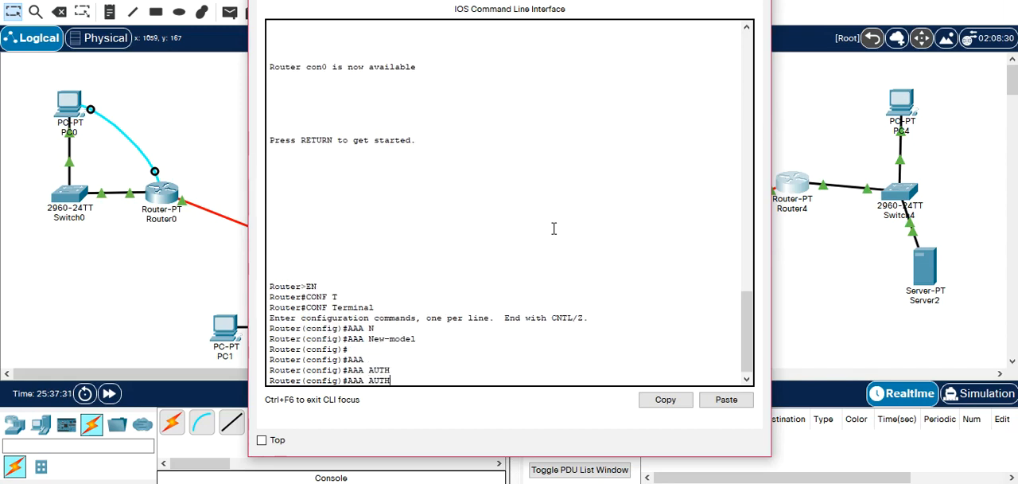
text(E)
key(Tab)
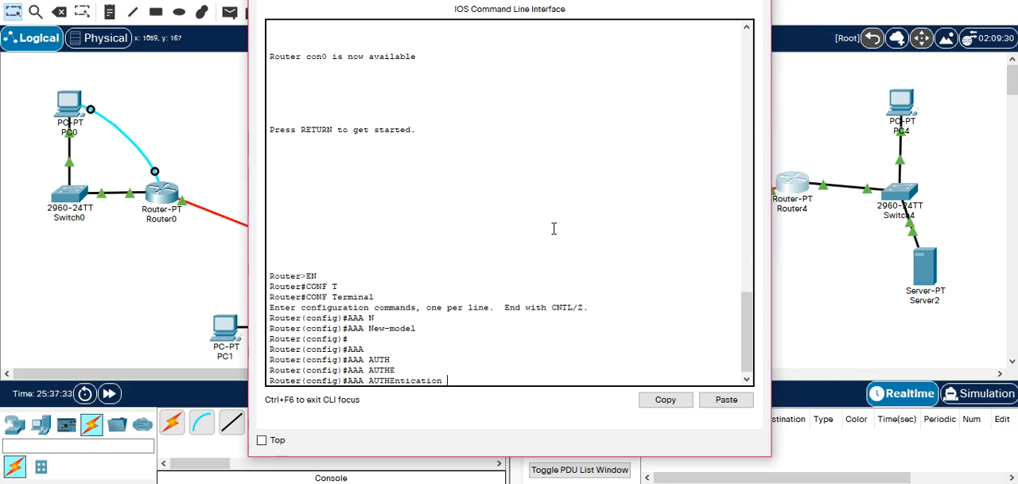
text(lo)
key(Tab)
text(d)
key(Tab)
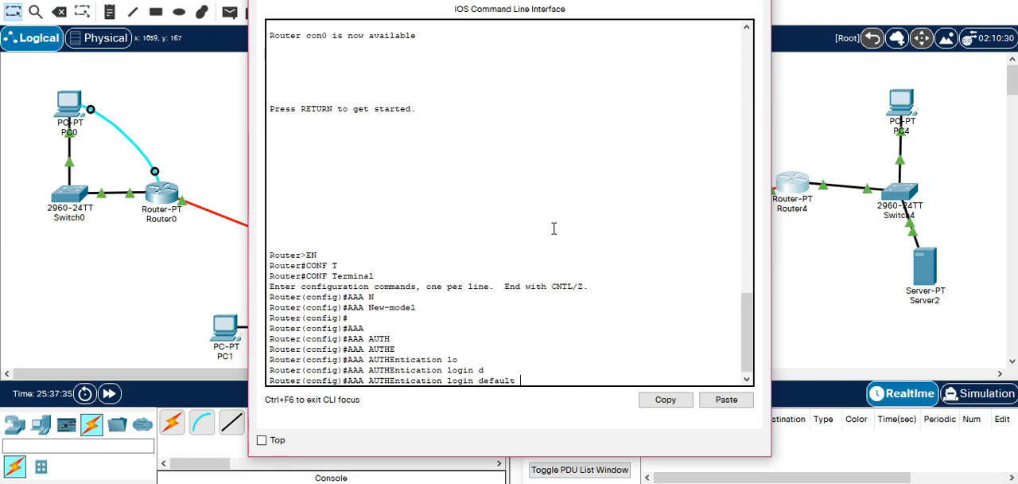
text(local)
key(Tab)
key(Return)
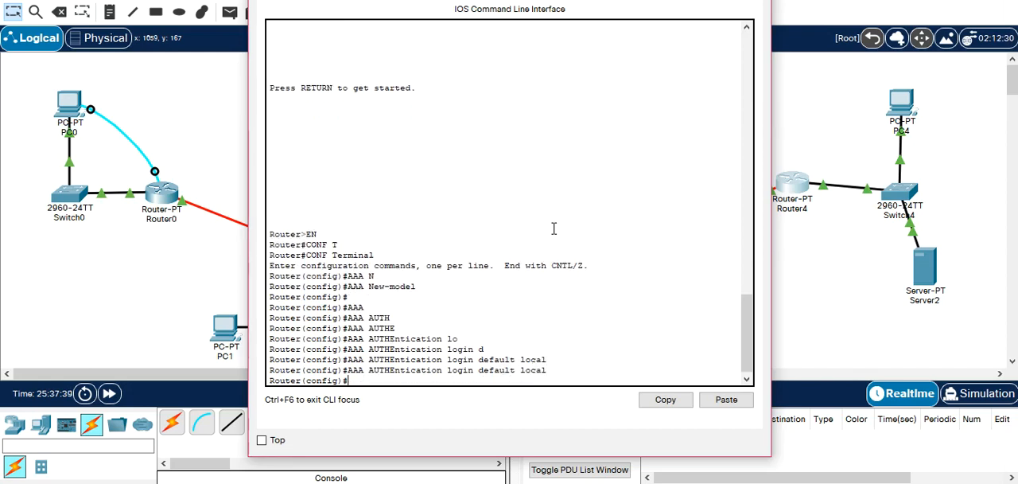
Create the local user etud3 on Router4 with privilege level 15 and enter the account password.
text(user)
key(Tab)
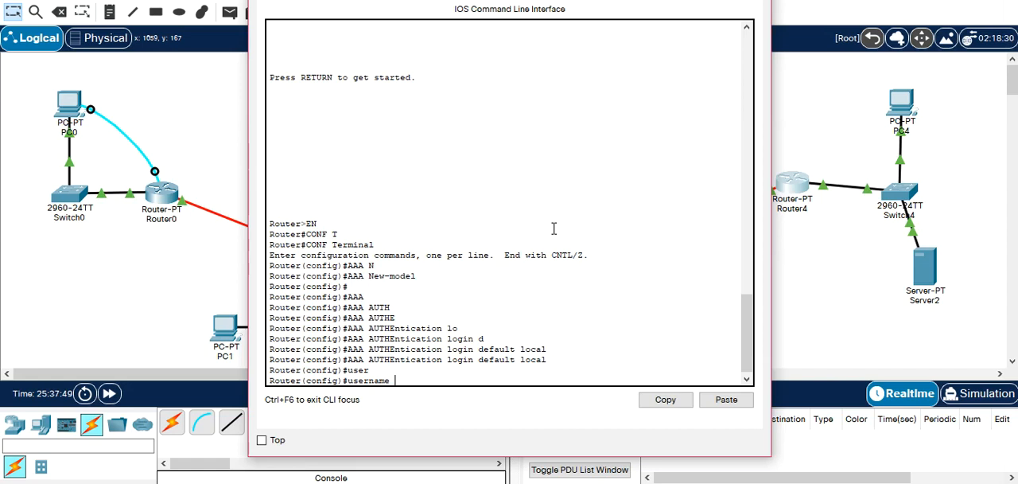
text(etud3 p)
key(Tab)
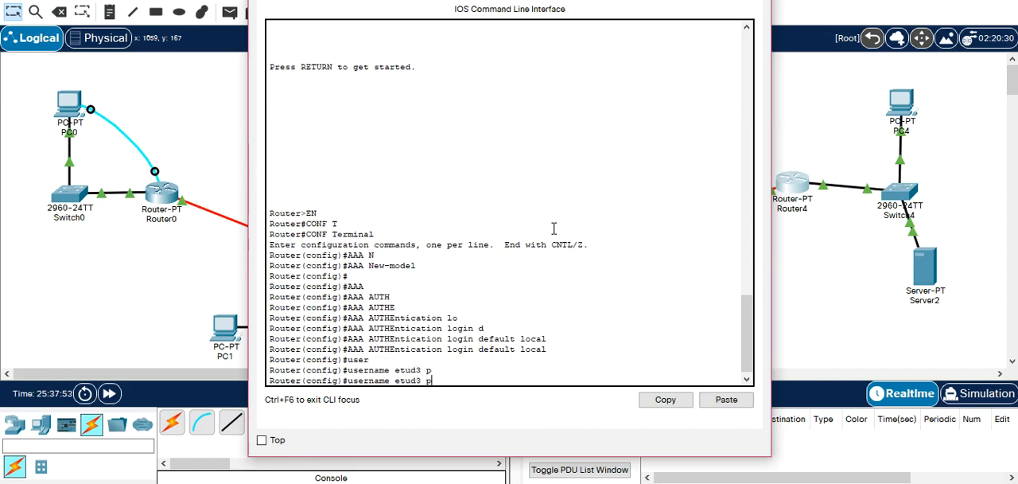
text(r)
key(Tab)
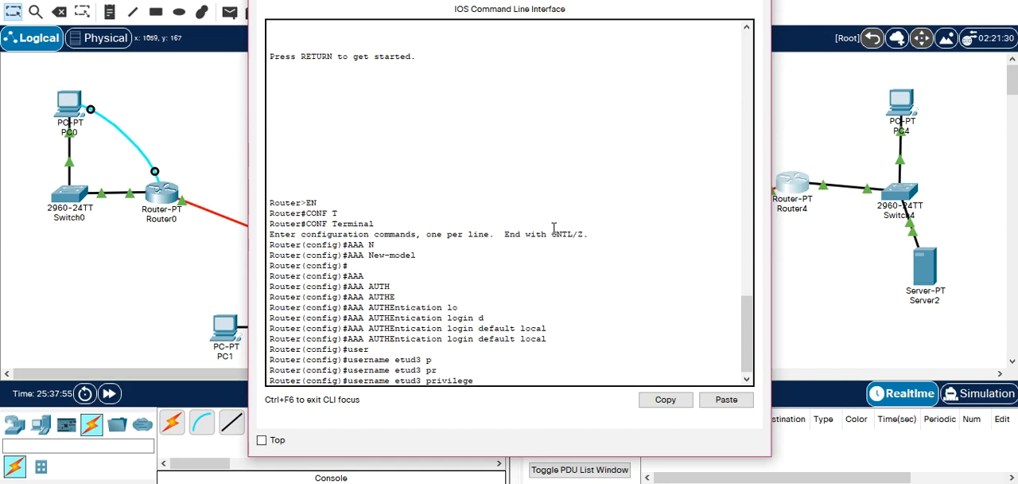
text(?)
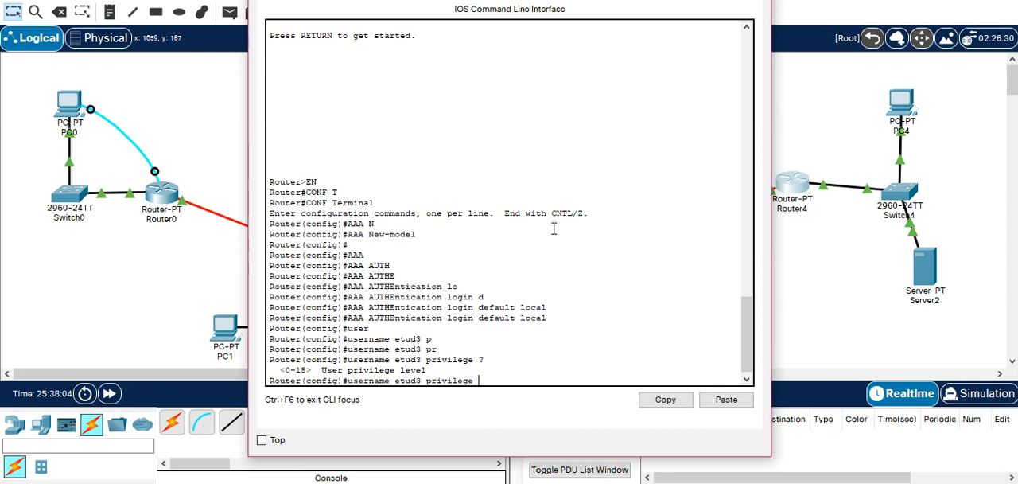
text(15)
text(pas)
key(Tab)
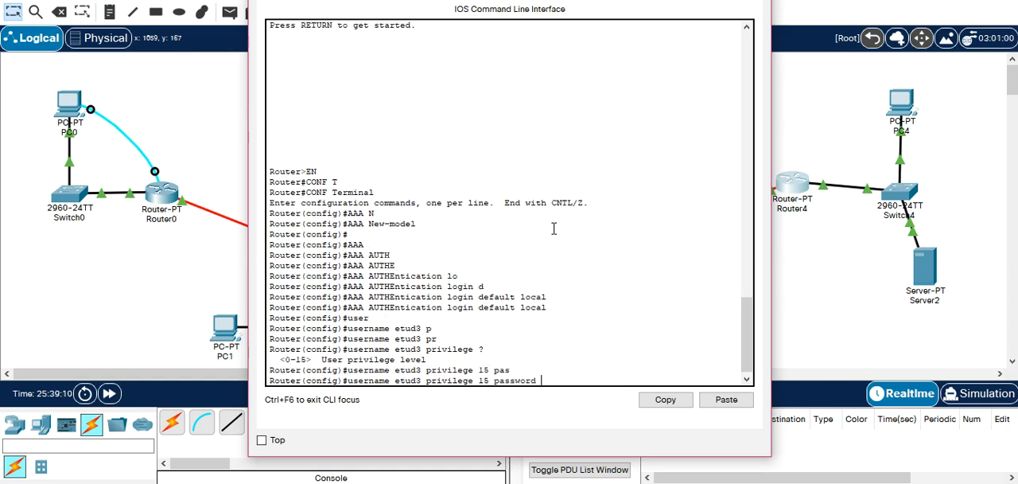
text(etud3)
key(Return)
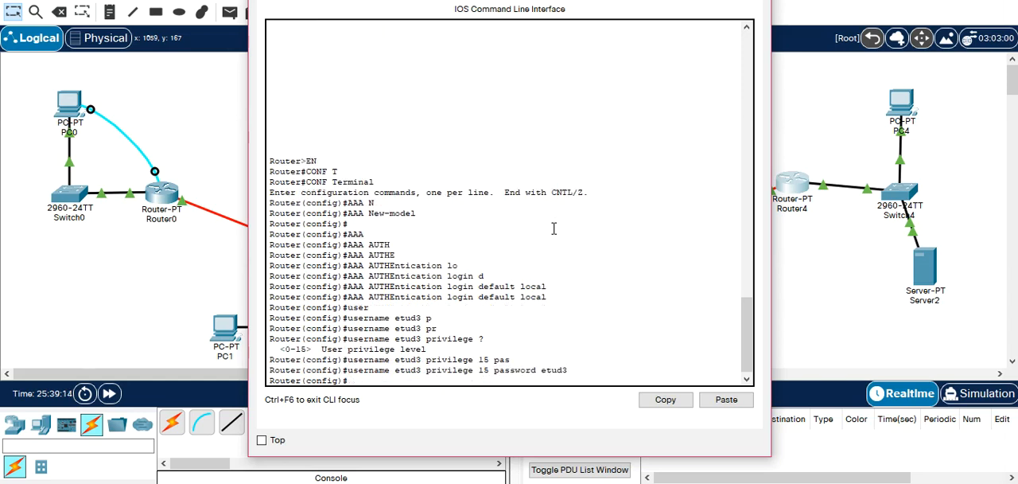
Create the local user etud4 on Router4 with privilege level 7 and enter its password.
key(Up)
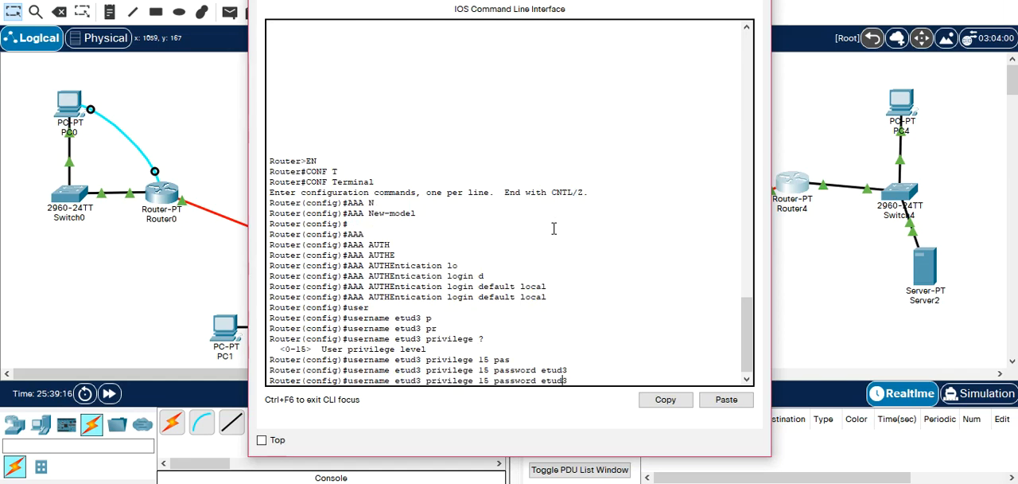
key(Left)
key(Left)
key(Left)
key(Left)
key(Left)
key(Left)
key(Left)
key(Left)
key(Left)
key(Left)
key(BackSpace)
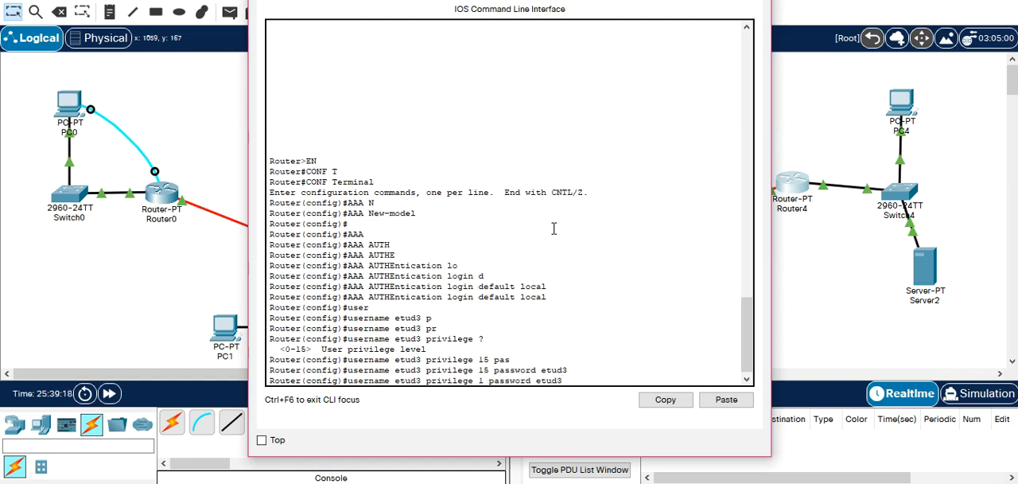
text(7)
key(Left)
key(Left)
key(Left)
key(Left)
key(Left)
key(Left)
key(Left)
key(Left)
key(Left)
key(Left)
key(Left)
key(Left)
key(Left)
key(BackSpace)
text(4)
key(Right)
key(Right)
key(Right)
key(Right)
key(Right)
key(Right)
key(Right)
key(Right)
key(Right)
key(Right)
key(Right)
key(Right)
key(Right)
key(Right)
key(Right)
key(Right)
key(Right)
key(Right)
key(Right)
key(Right)
key(Right)
key(Right)
key(Right)
key(Right)
key(Right)
key(Delete)
text(4)
key(Return)
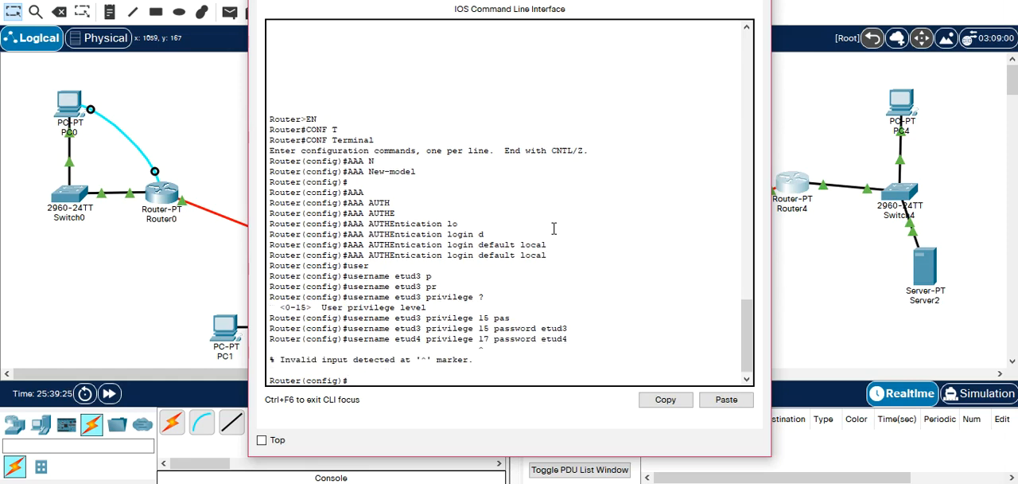
key(Up)
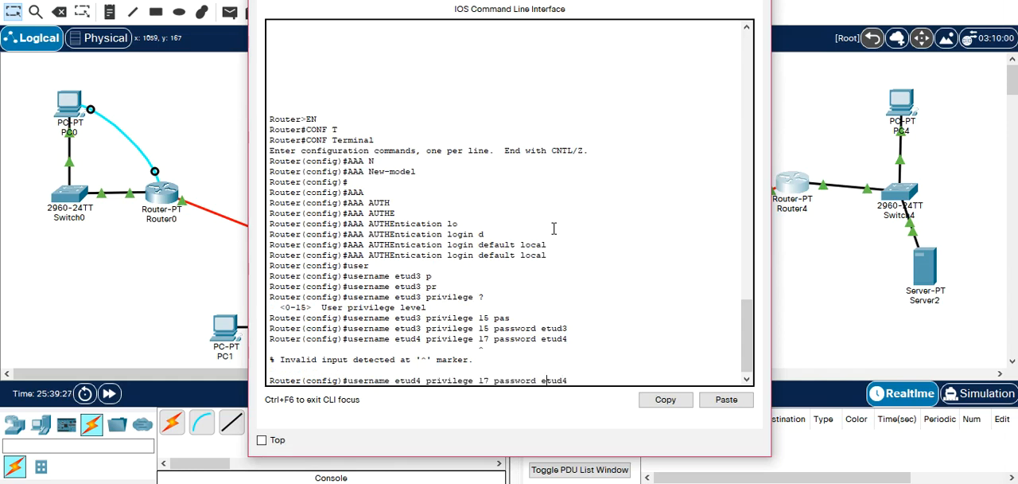
key(BackSpace)
key(Return)
Create the local user etud5 on Router4 with privilege level 1 and enter its password.
key(Up)
key(Left)
key(Left)
key(Left)
key(Left)
key(Left)
key(Left)
key(Left)
key(Left)
key(Left)
key(Left)
key(Left)
key(Left)
key(Left)
key(Left)
key(Left)
key(Left)
key(Left)
key(Left)
key(Left)
key(Left)
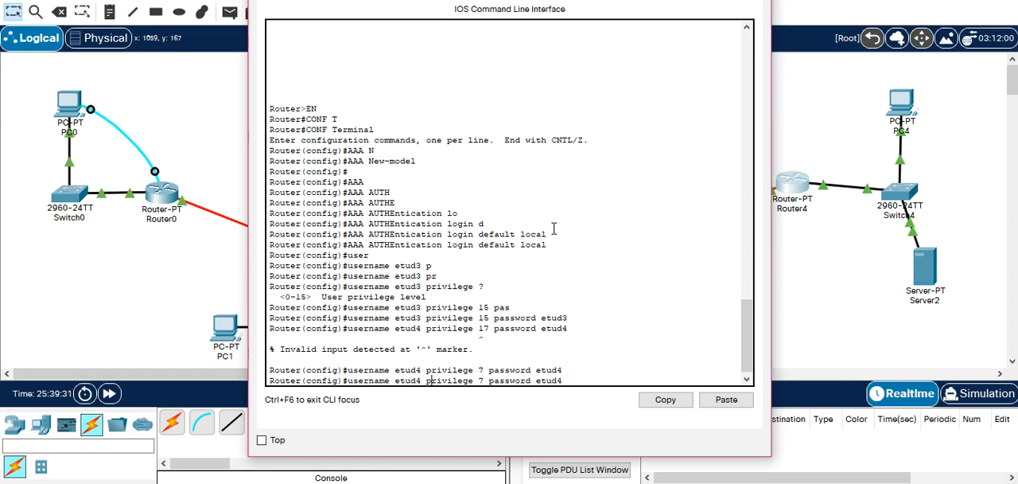
key(BackSpace)
text(5)
key(BackSpace)
text(1)
key(BackSpace)
text(5)
key(Return)
Create the local user etud6 on Router4 with privilege level 0 and enter its password.
key(Up)
key(Left)
key(Left)
key(Left)
key(Left)
key(Left)
key(Left)
key(Left)
key(Left)
key(Left)
key(Left)
key(Left)
key(Left)
key(Left)
key(Left)
key(Left)
key(Left)
key(Left)
key(Left)
key(Left)
key(Left)
key(Left)
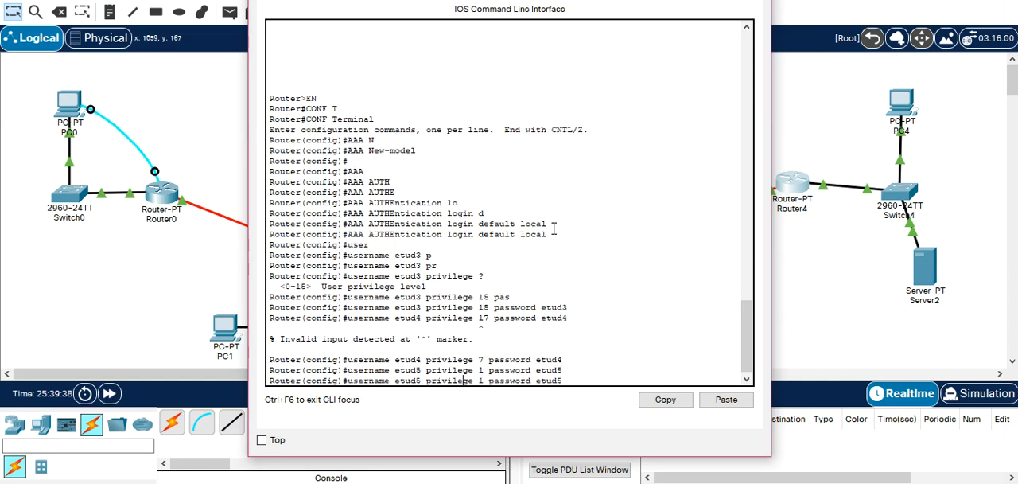
key(BackSpace)
text(6)
key(Right)
key(Right)
key(Right)
key(Right)
key(Right)
key(Right)
key(Right)
key(Right)
key(Right)
key(Right)
key(Right)
key(Right)
key(BackSpace)
text(0)
key(Right)
key(Right)
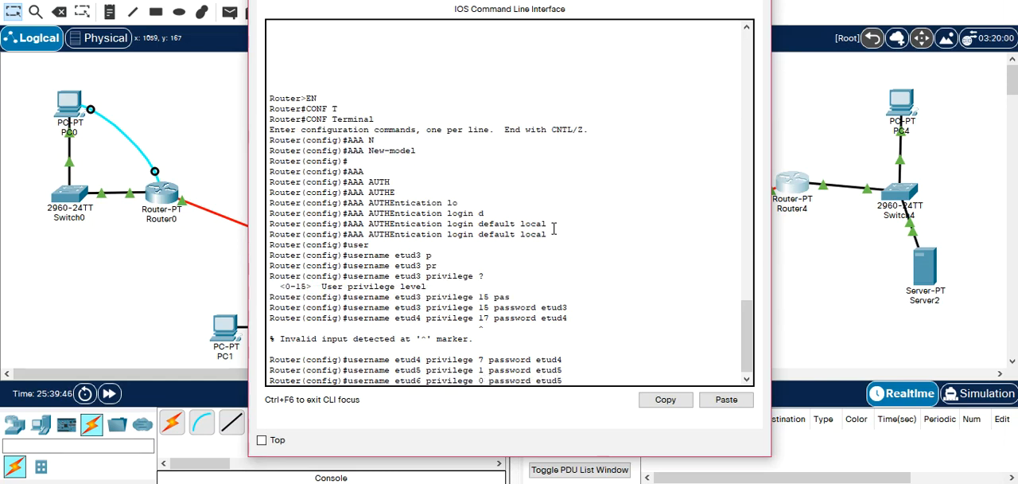
key(BackSpace)
text(6)
key(Return)
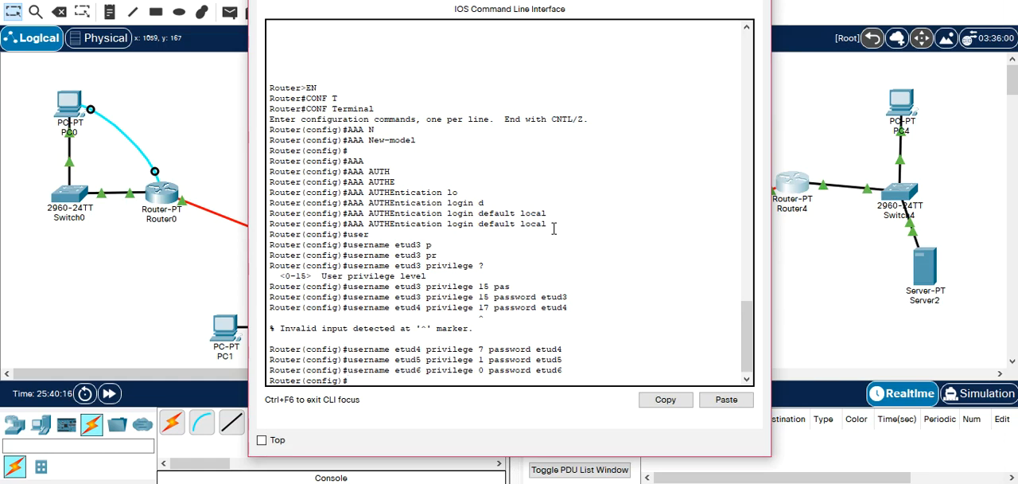
Apply login authentication default to Router4's VTY lines 0 15 and return to global configuration mode.
text(VLINE VT)
key(Tab)
text(0 15)
key(Return)
text(login auth)
key(Tab)
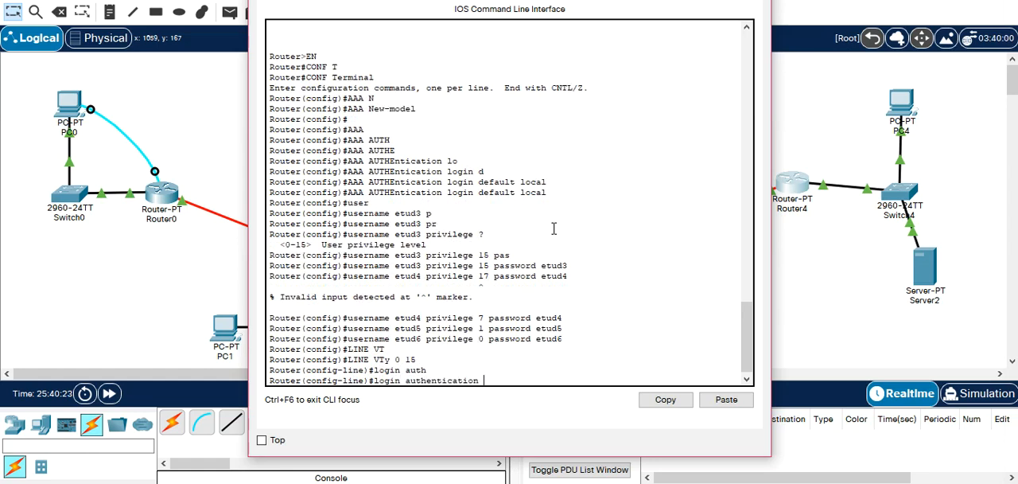
text(def)
key(Tab)
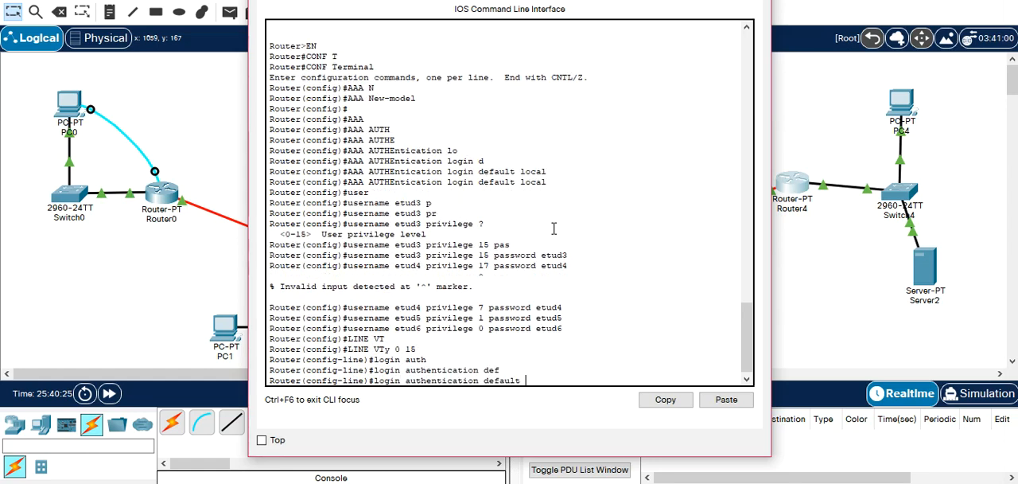
key(Return)
text(exit)
key(Return)
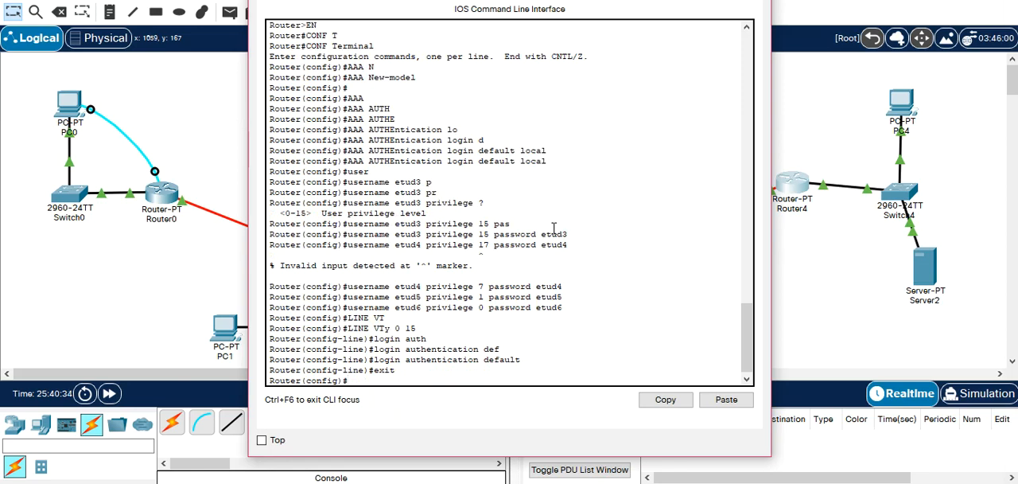
Set Router4's exec authorization to the local database with aaa authorization exec default local, listing the command's options at each keyword.
text(aaa auth)
key(BackSpace)
text(oriz)
key(Tab)
key(BackSpace)
key(Tab)
key(BackSpace)
key(BackSpace)
key(BackSpace)
text(hori)
key(Tab)
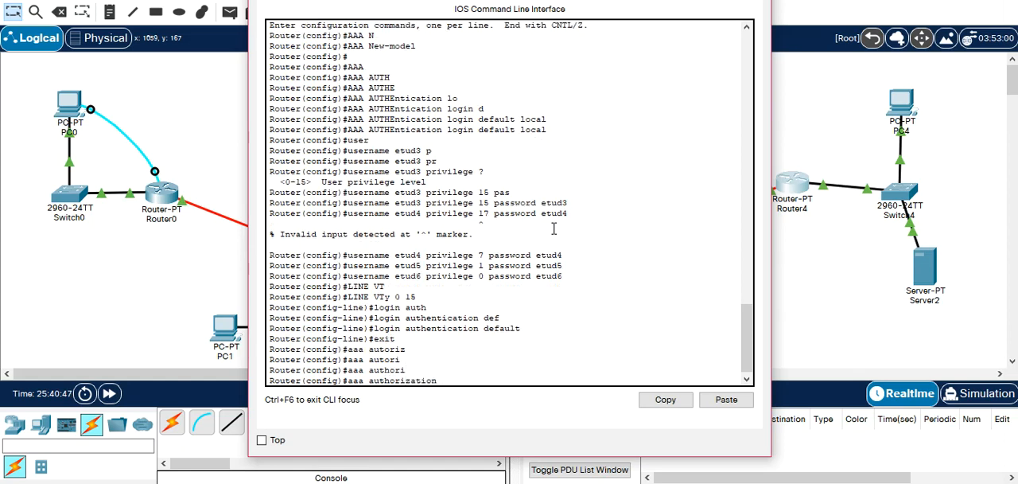
text(?)
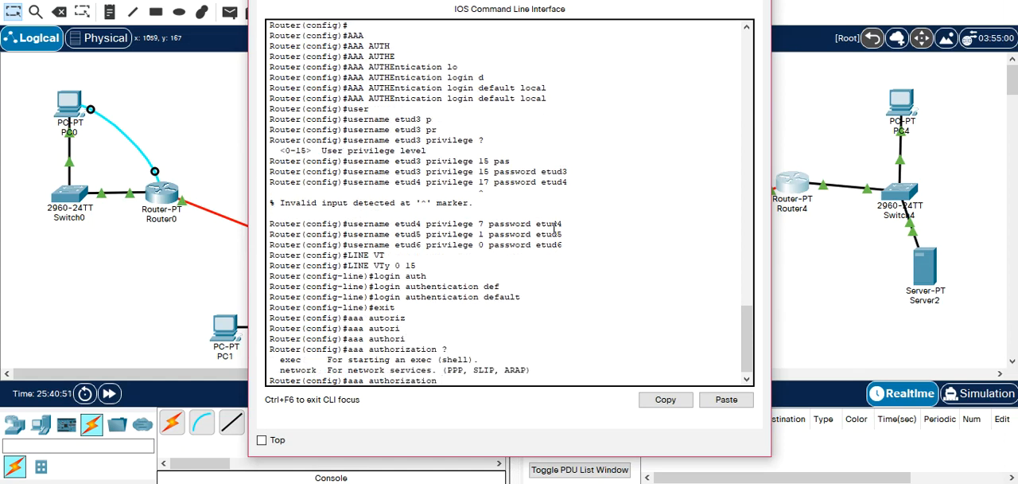
text(ec)
text(?)
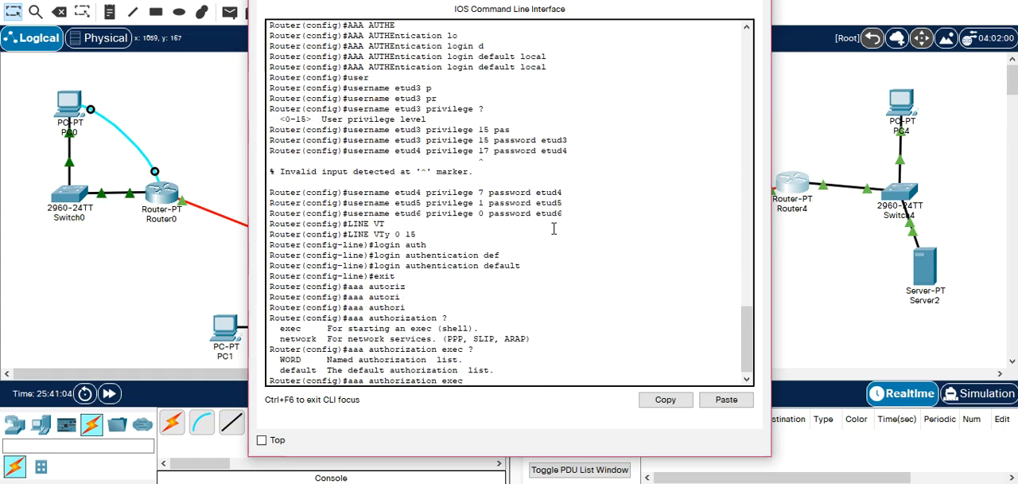
text(de)
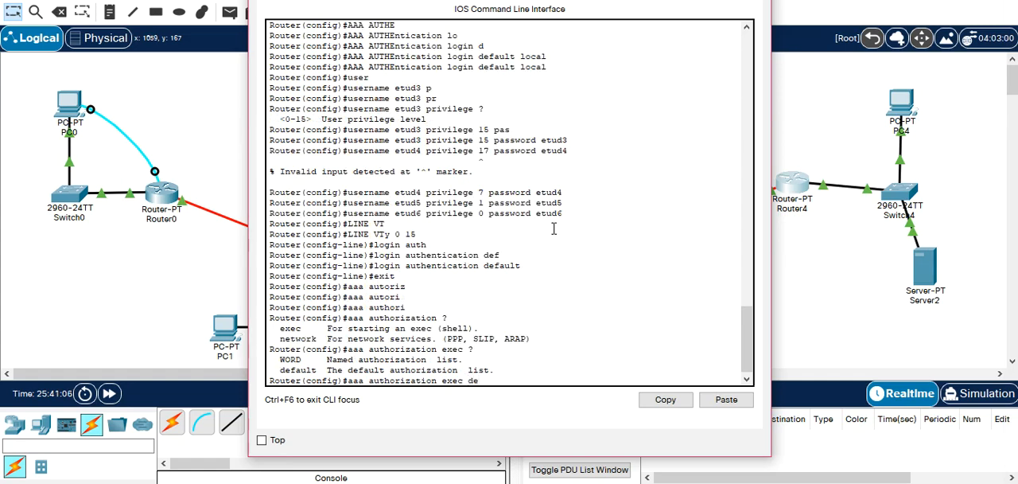
key(Tab)
text(?)
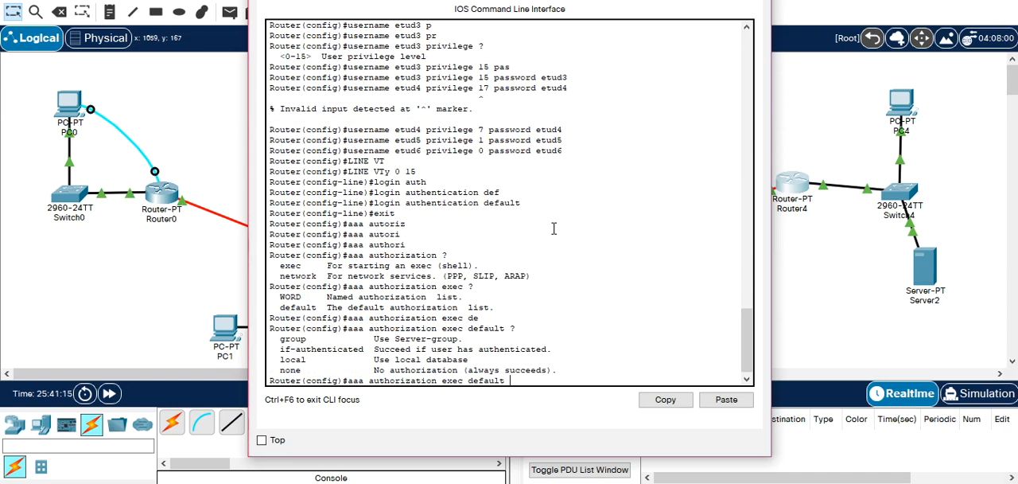
text(ocal)
text(?)
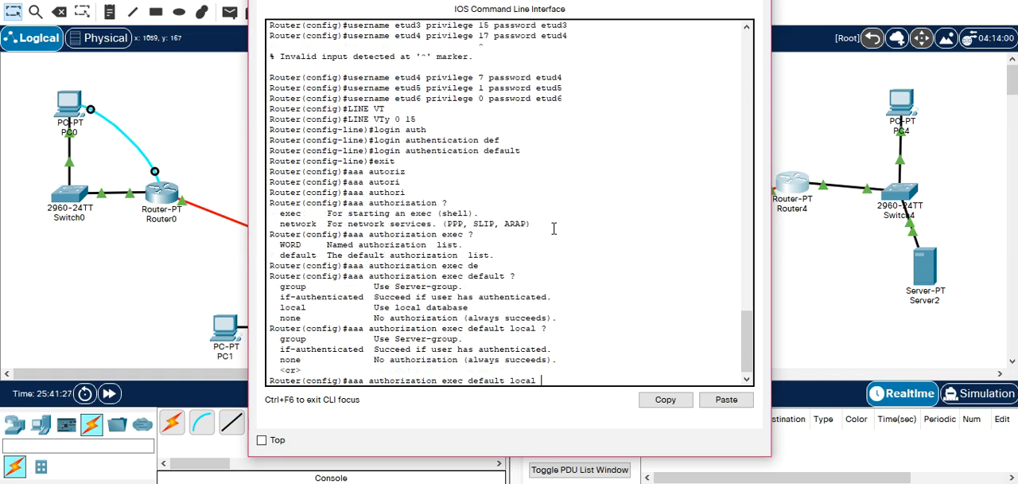
key(Return)
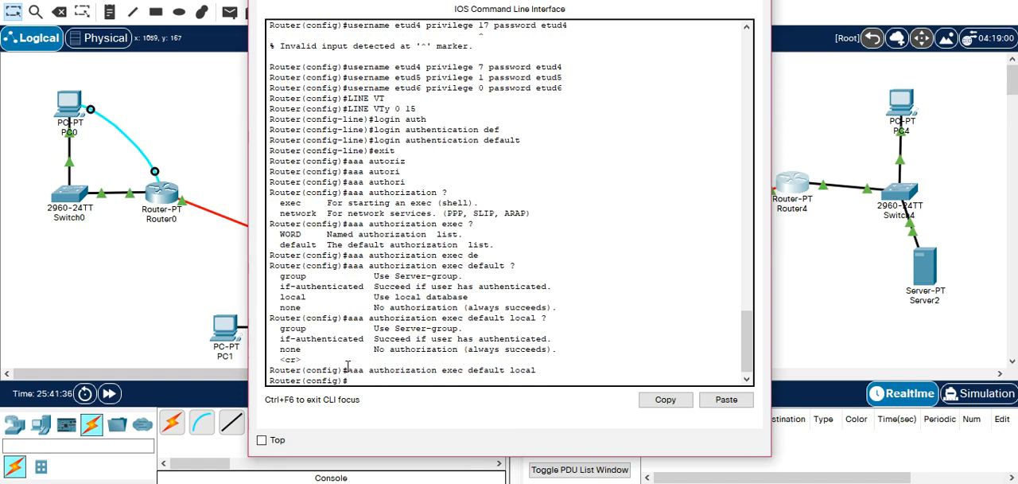
Remove Router4's exec authorization with no aaa authorization exec default local.
key(Up)
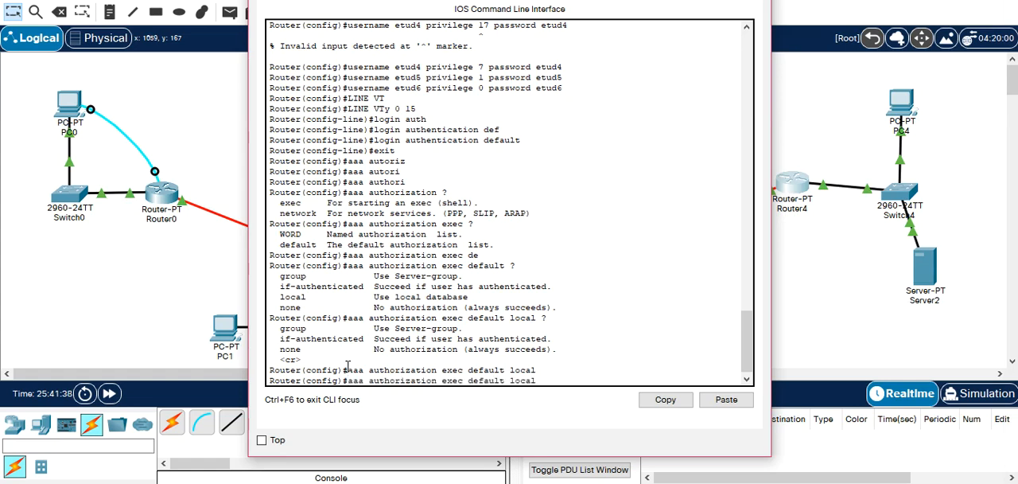
key(Left)
key(Left)
key(Left)
key(Left)
key(Left)
key(Left)
key(Left)
key(Left)
key(Left)
key(Left)
key(Left)
key(Left)
key(Left)
key(Left)
key(Left)
key(Left)
key(Left)
key(Left)
key(Left)
key(Left)
text(no)
key(Return)
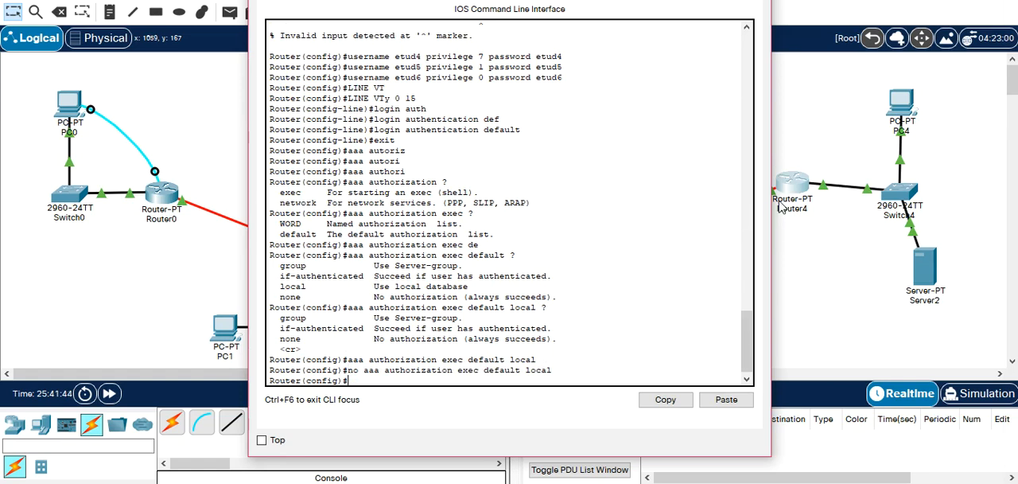
Open PC4's command prompt and start a Telnet session to 172.20.10.254.
click(901, 115)
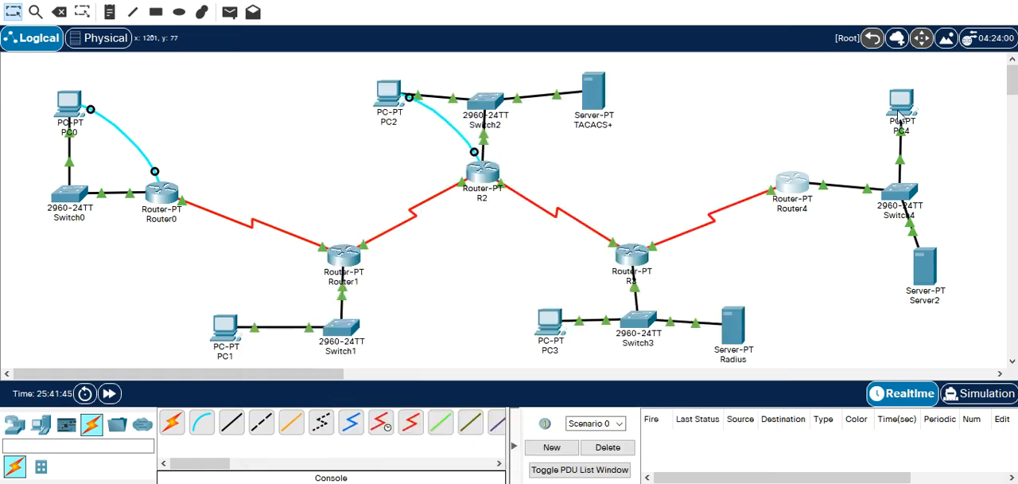
click(597, 71)
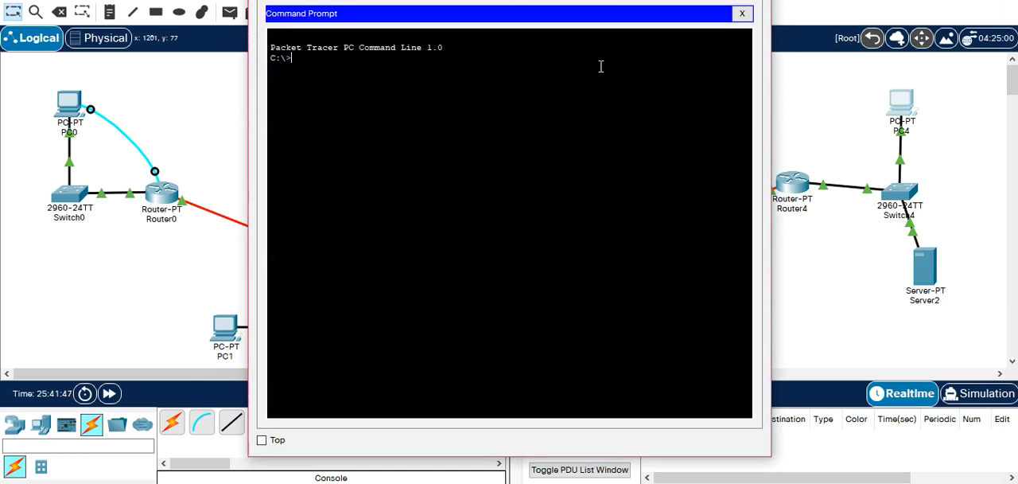
text(telnet 172.20.10.254)
key(Return)
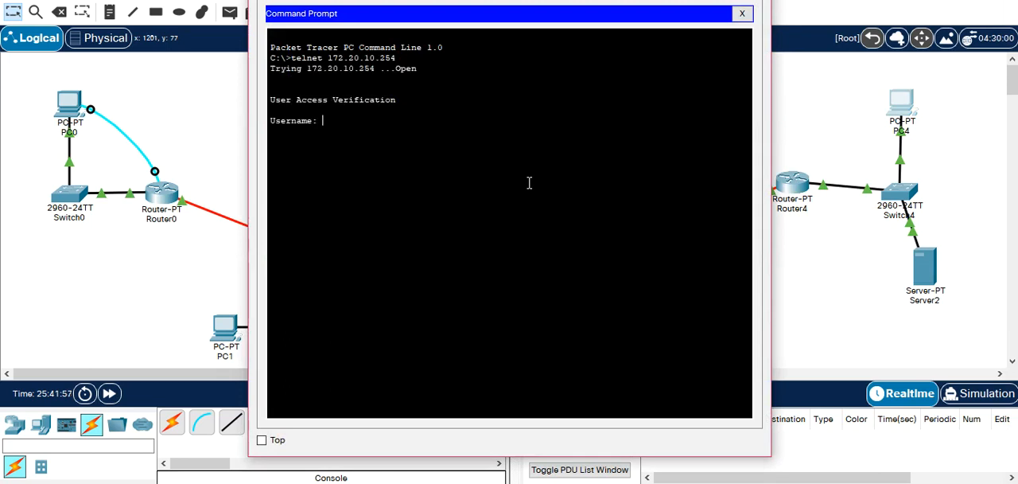
Log in to the Telnet session as etud3 with the account password.
text(etud)
text(3)
key(Return)
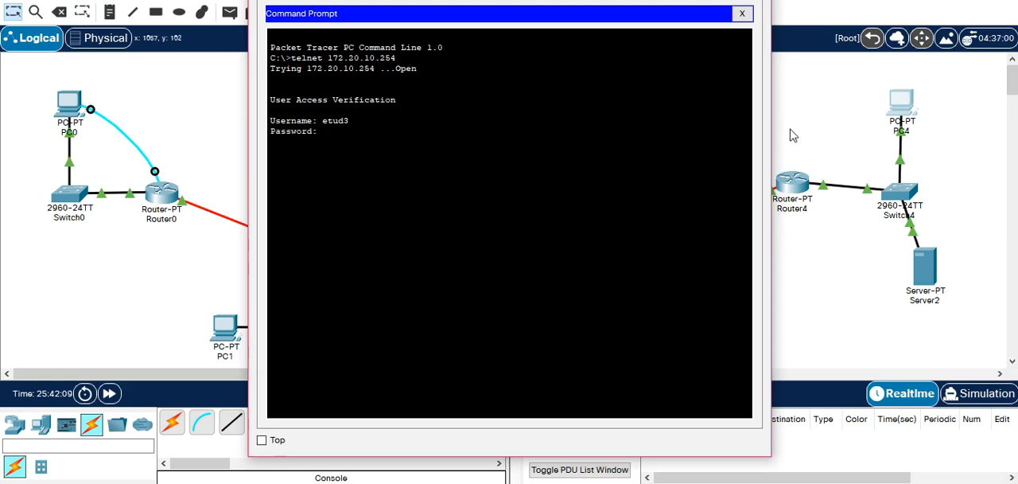
key(Return)
List the available show commands and check the etud3 session's privilege level with show privilege.
text(show p)
key(Tab)
text(r)
key(Tab)
key(BackSpace)
key(BackSpace)
text(?)
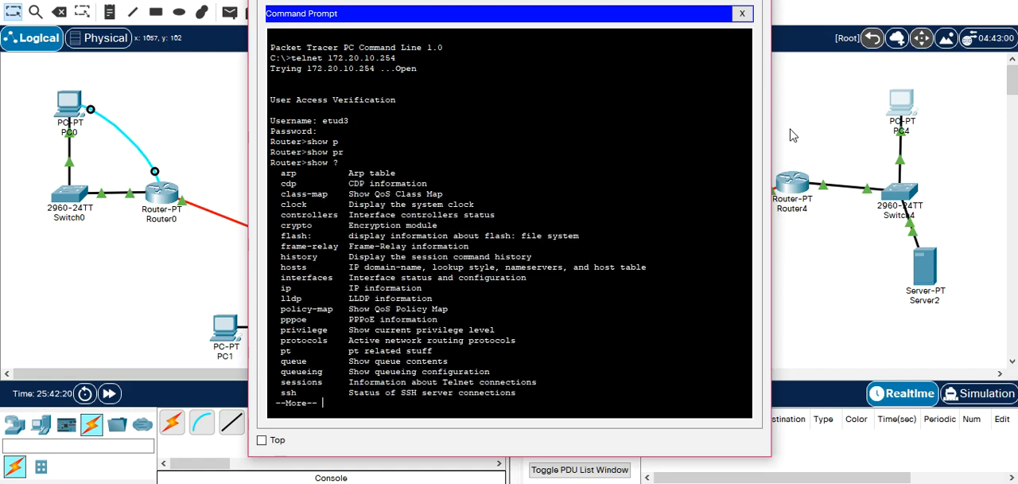
text(q)
text(r>show r)
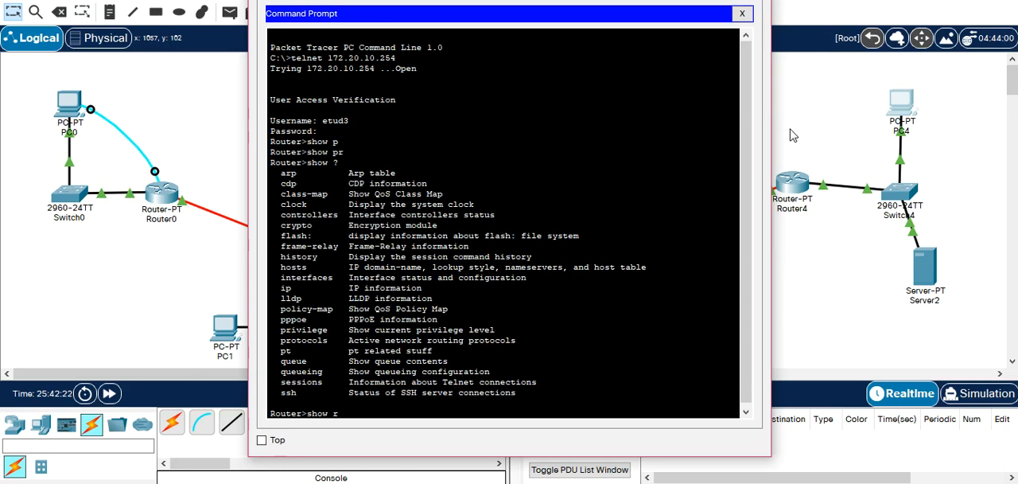
text(privi)
key(Tab)
key(Return)
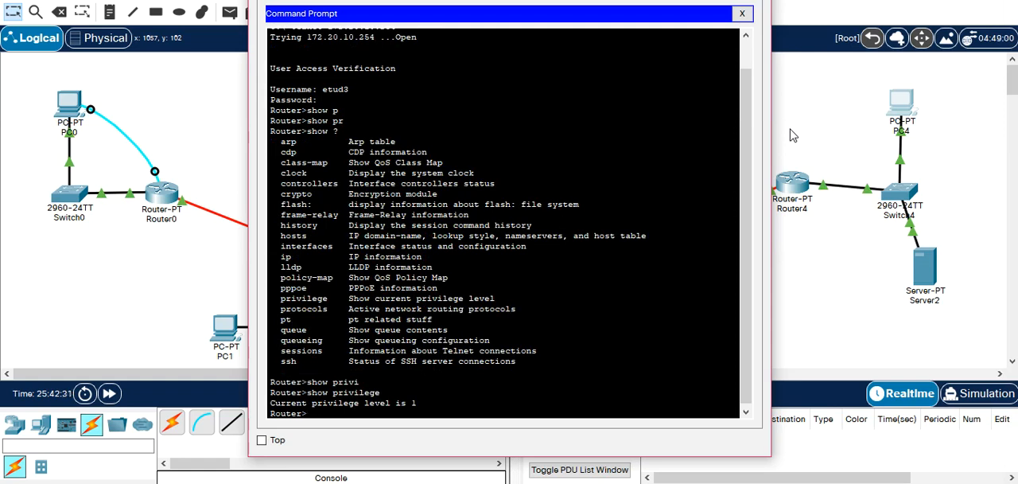
Exit the etud3 session and start a new Telnet session from PC4 to 172.20.10.254.
text(exit)
key(Return)
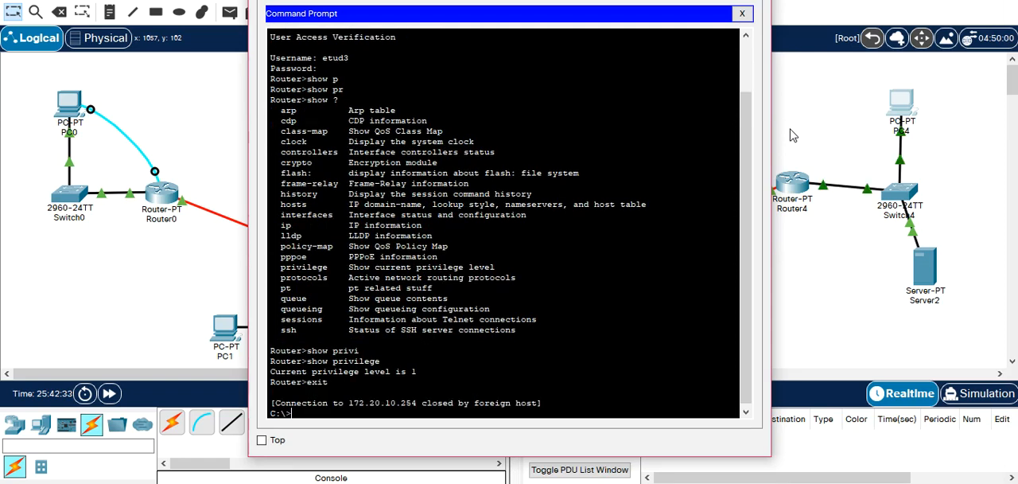
key(Up)
key(Return)
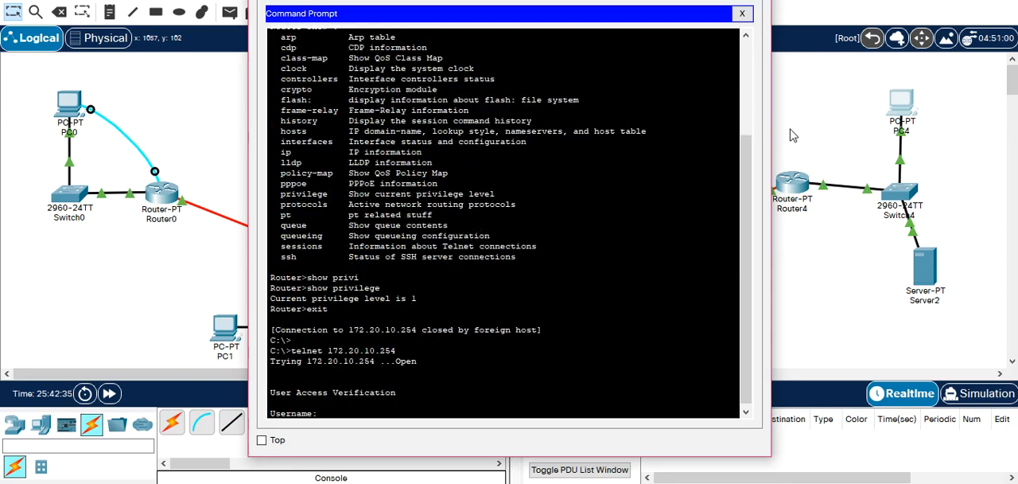
Leave configuration mode on Router4 and display its running configuration to review the AAA lines and local user privileges.
text(etud)
click(802, 186)
mouse_move(748, 350)
mouse_down()
mouse_move(732, 285)
mouse_move(736, 354)
mouse_up()
text(exit)
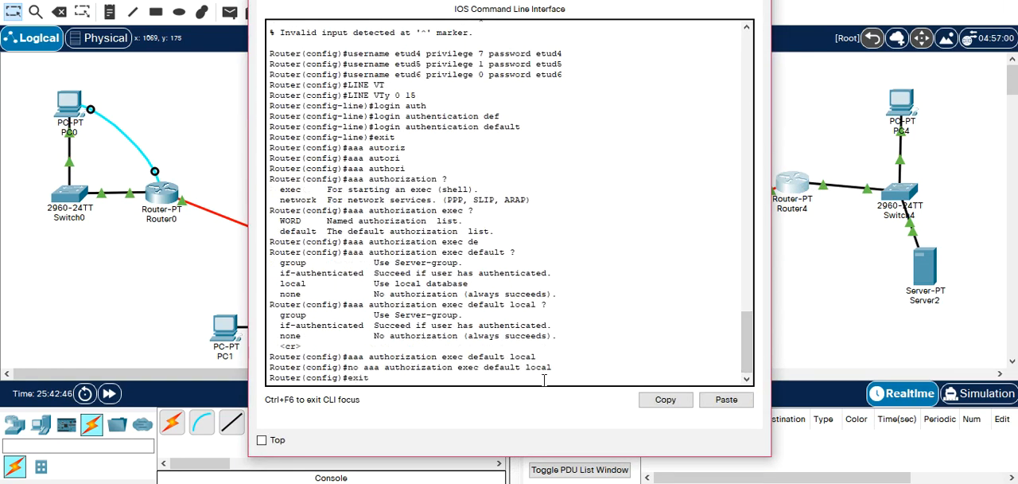
key(Return)
text(sh)
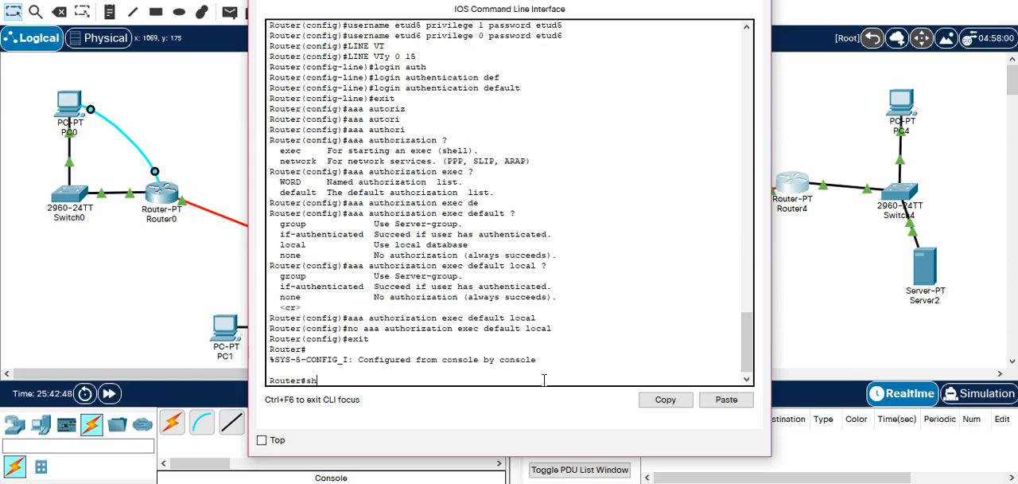
text( run)
key(Return)
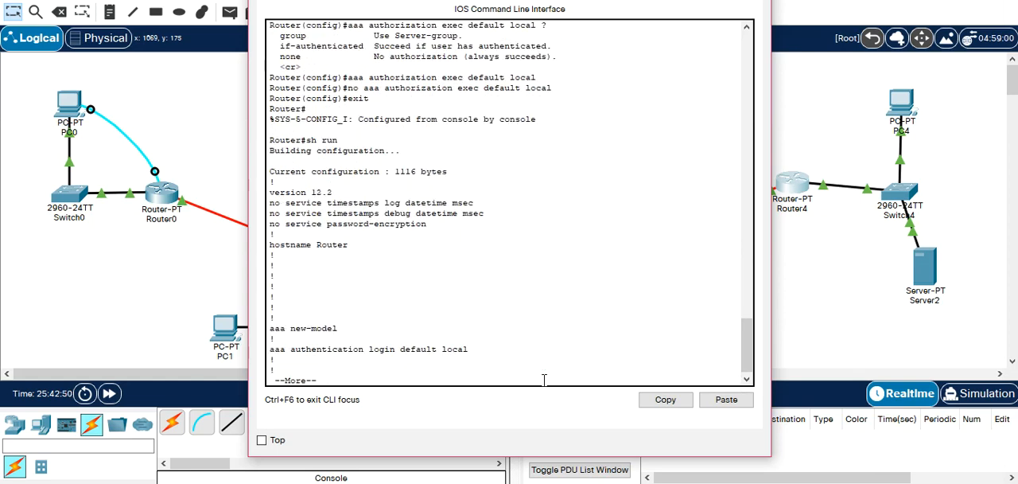
key(space)
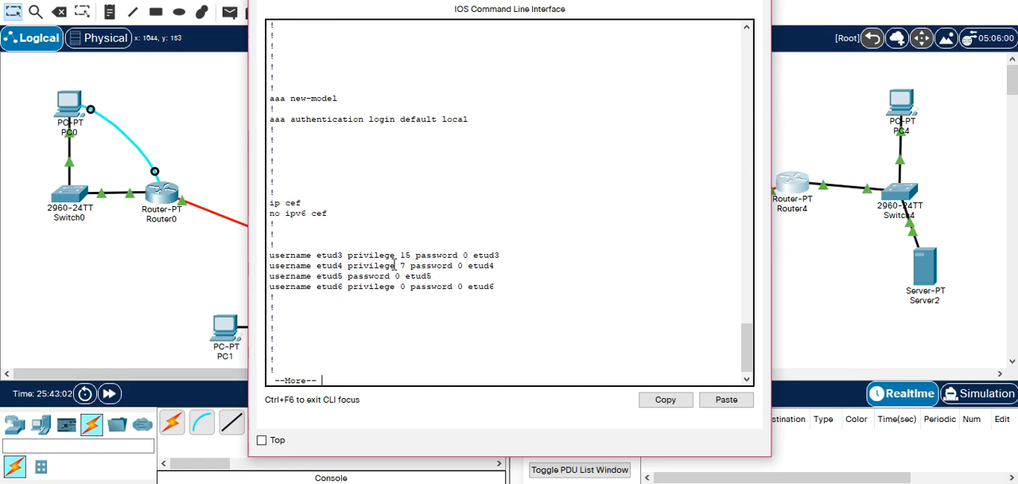
Start a new Telnet session from PC4 to 172.20.10.254 and try to log in as etud4 with the account password.
click(901, 103)
key(Up)
key(Return)
text(e)
text(tud4)
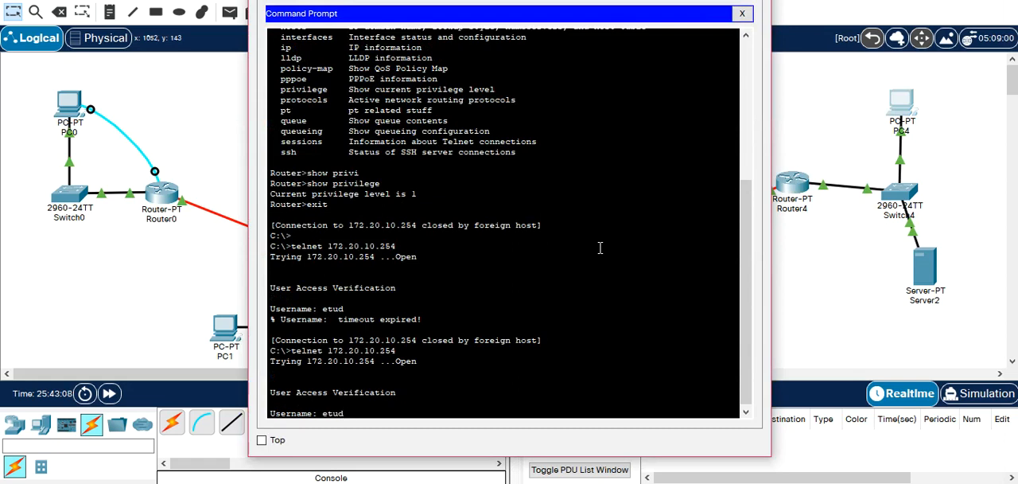
key(Return)
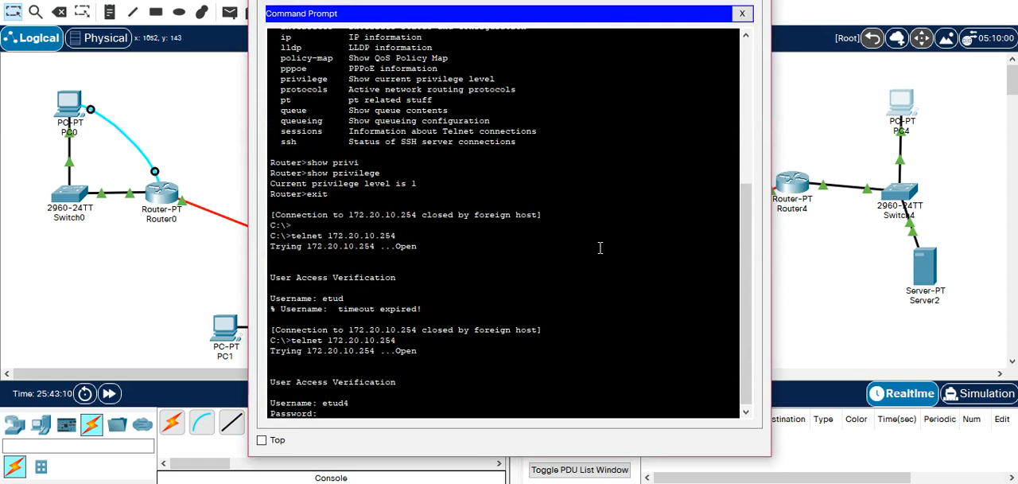
key(Return)
key(Return)
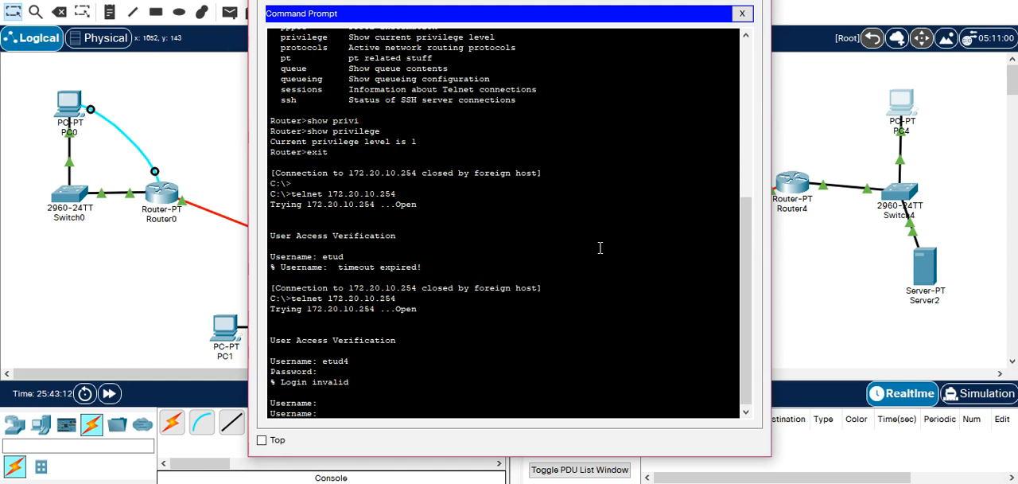
Log in to the Telnet session as etud4 with the account password and check its privilege level with show privilege.
text(etud4)
key(Return)
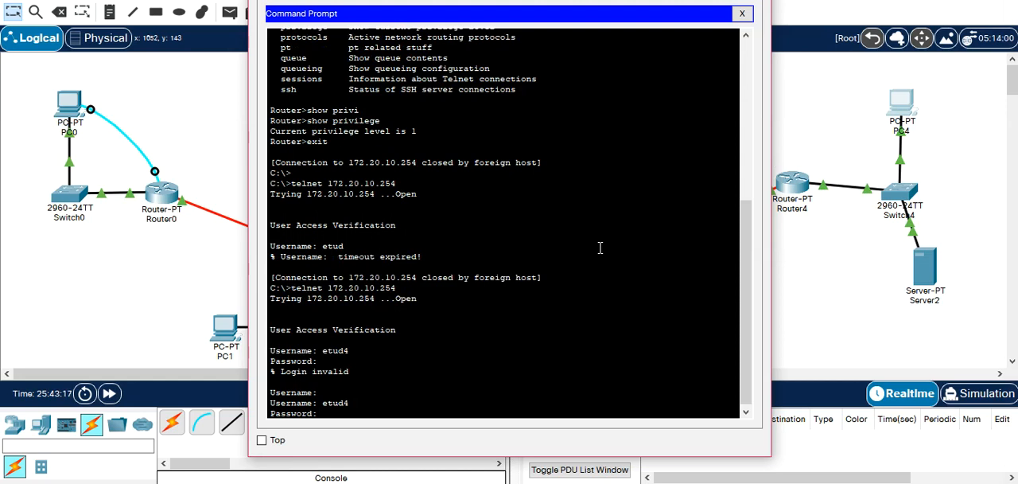
key(Return)
text(S)
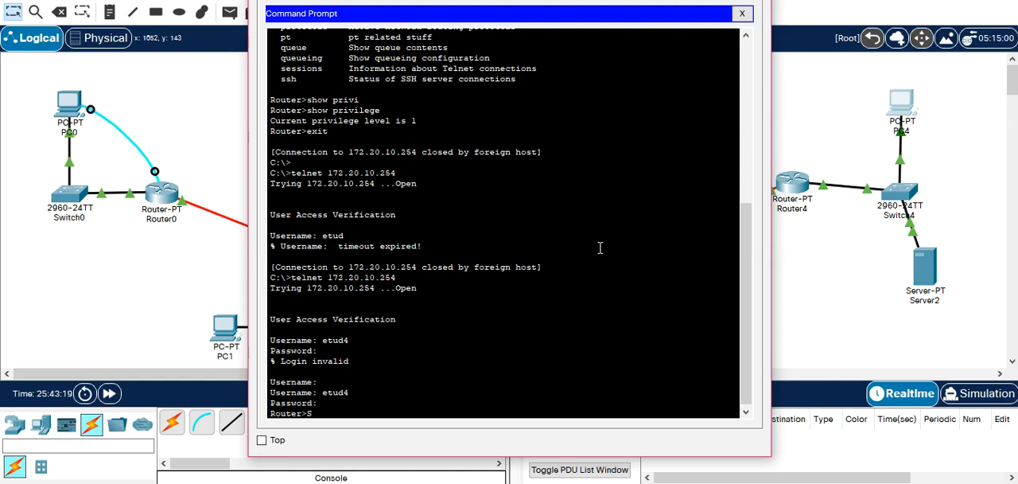
text(HOW PRIVI)
key(Tab)
key(Return)
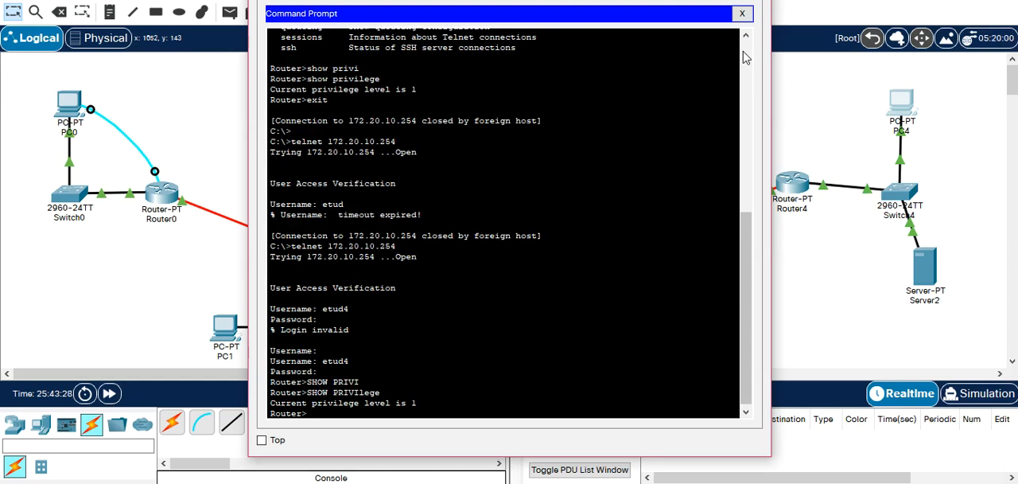
Enter configuration mode on Router4 and apply aaa authorization exec default local.
click(802, 185)
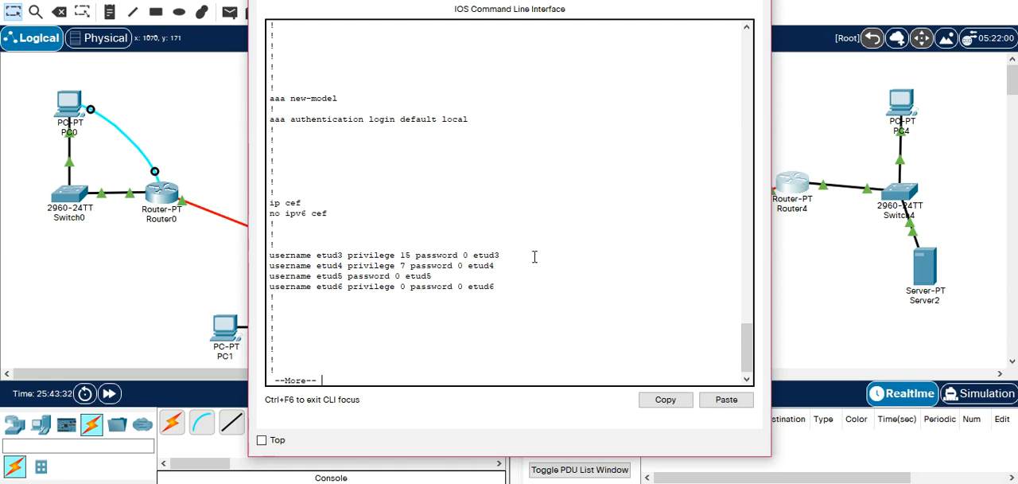
text(qCONF T)
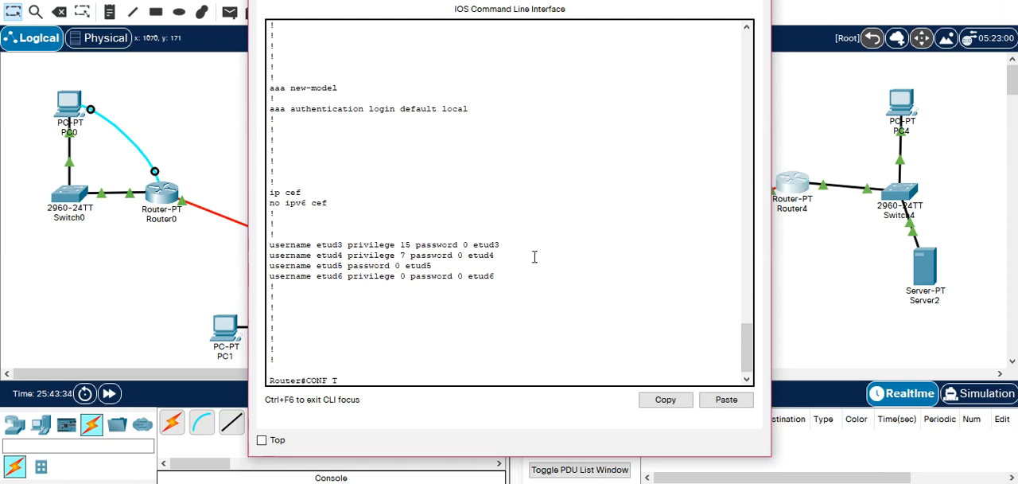
key(Return)
text(no aaa authorization exec default local)
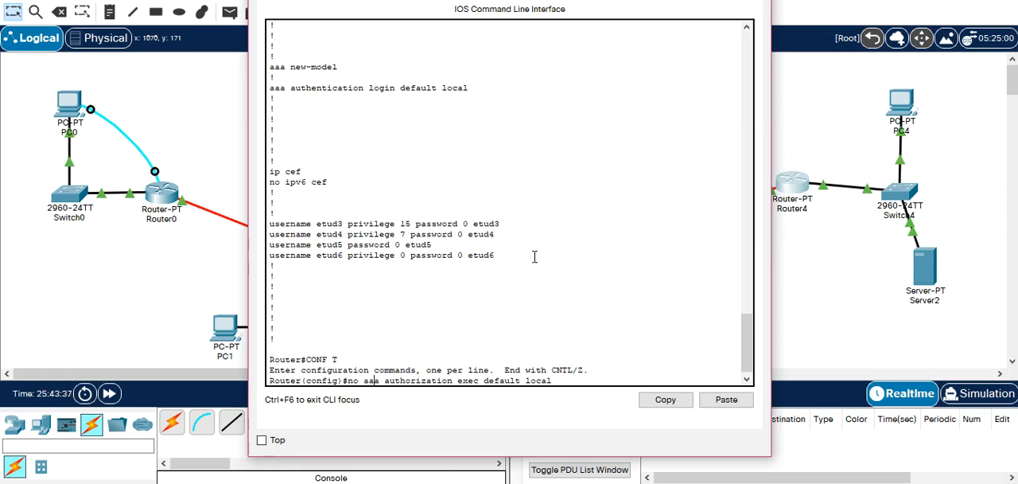
key(BackSpace)
key(BackSpace)
key(BackSpace)
key(Return)
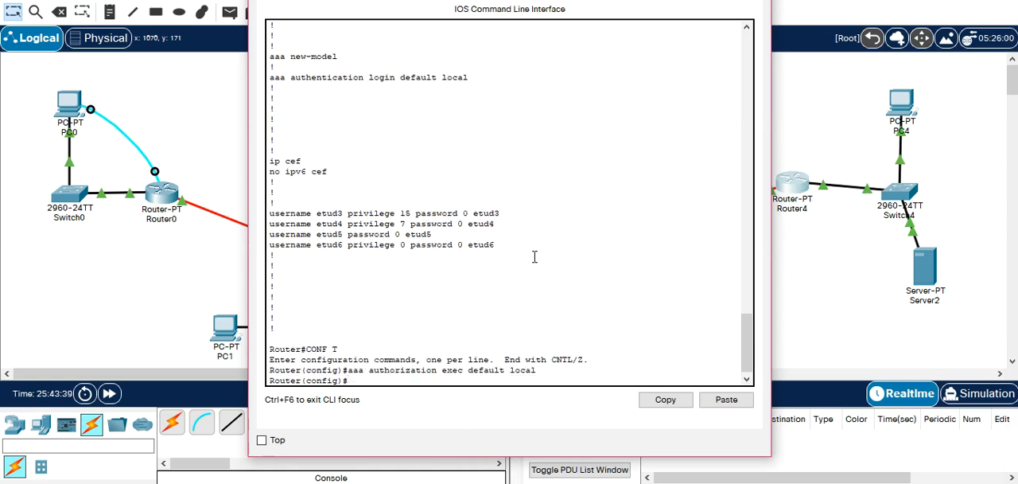
Exit the etud4 session on PC4 and open another Telnet session to 172.20.10.254.
click(897, 120)
text(EXIT)
key(Return)
key(Up)
key(Return)
Log in over Telnet as etud3 with the account password and check the privilege level with show privilege.
text(etud3)
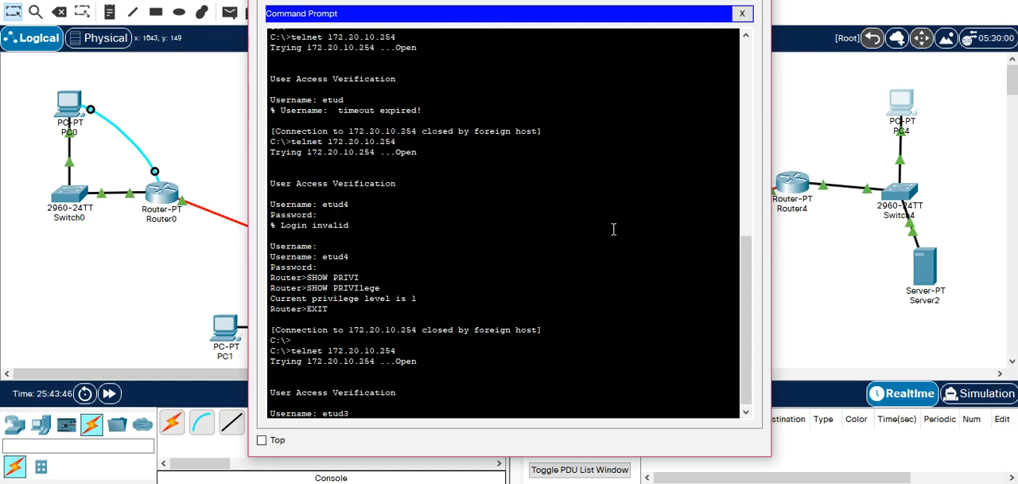
key(Return)
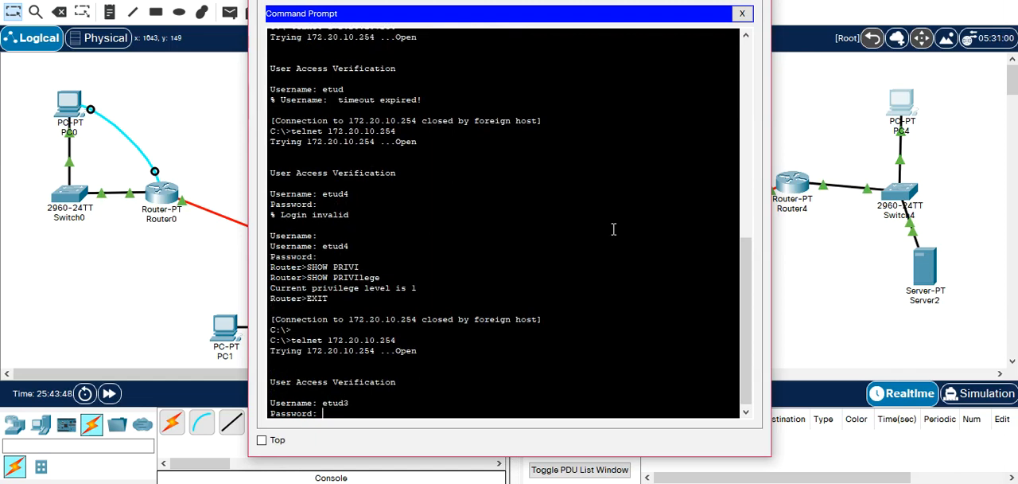
key(Return)
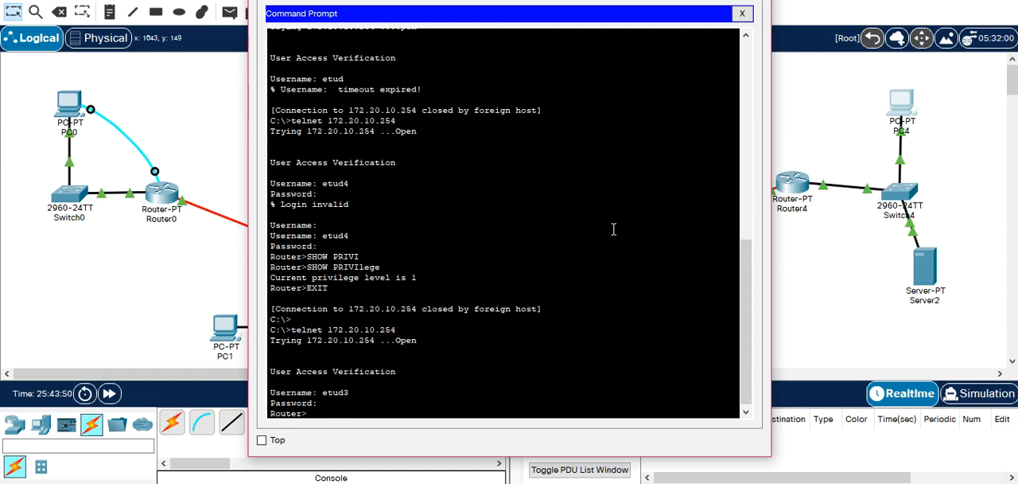
text(show)
key(Tab)
text(privi)
key(Tab)
key(Return)
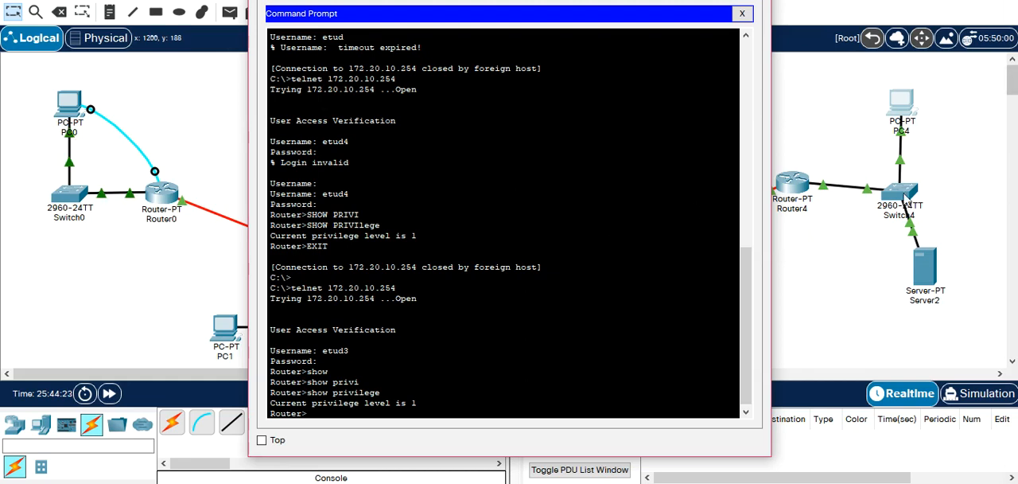
Disable AAA on Router4 with no aaa new-model.
click(802, 187)
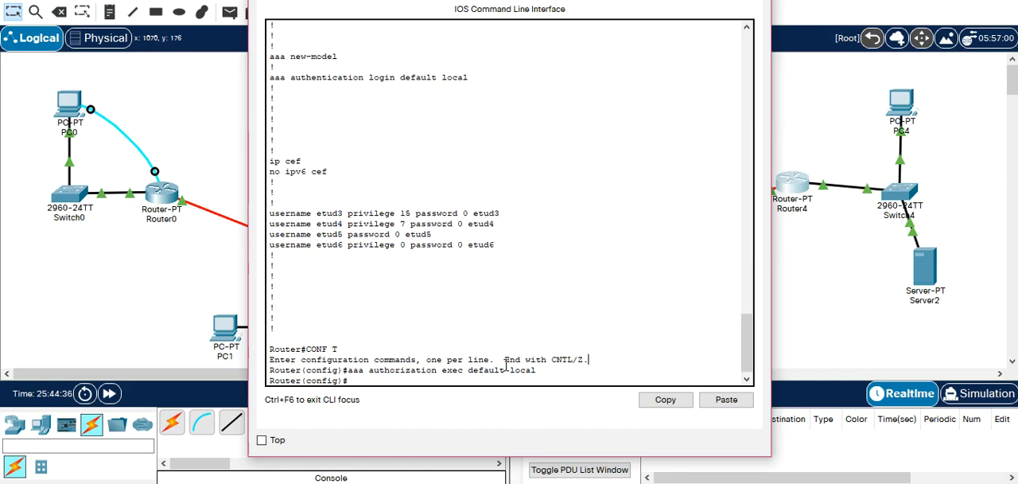
text(no aaa ne)
key(Tab)
key(Return)
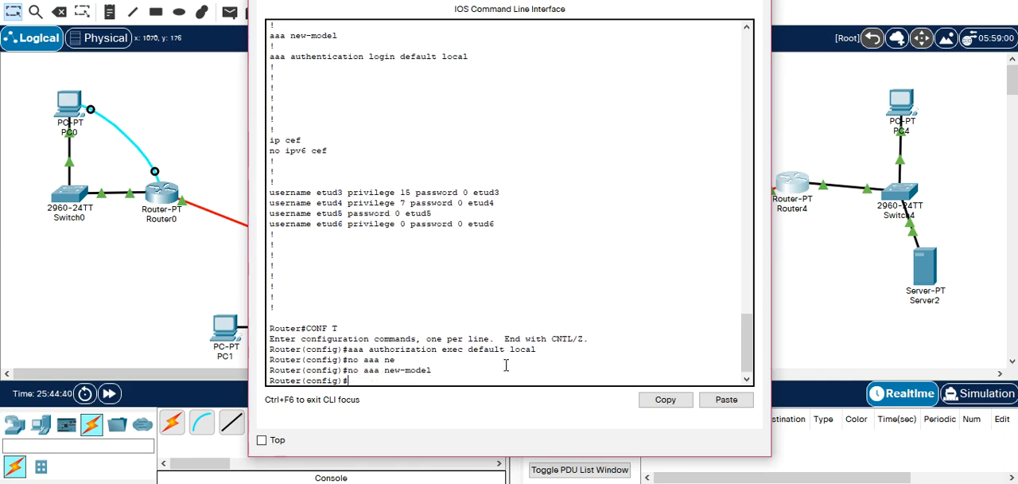
Remove the default exec authorization from Router4 with no aaa authorization exec default local.
text(no)
key(BackSpace)
key(BackSpace)
key(BackSpace)
key(Up)
key(Up)
key(Up)
key(Up)
key(Left)
key(Left)
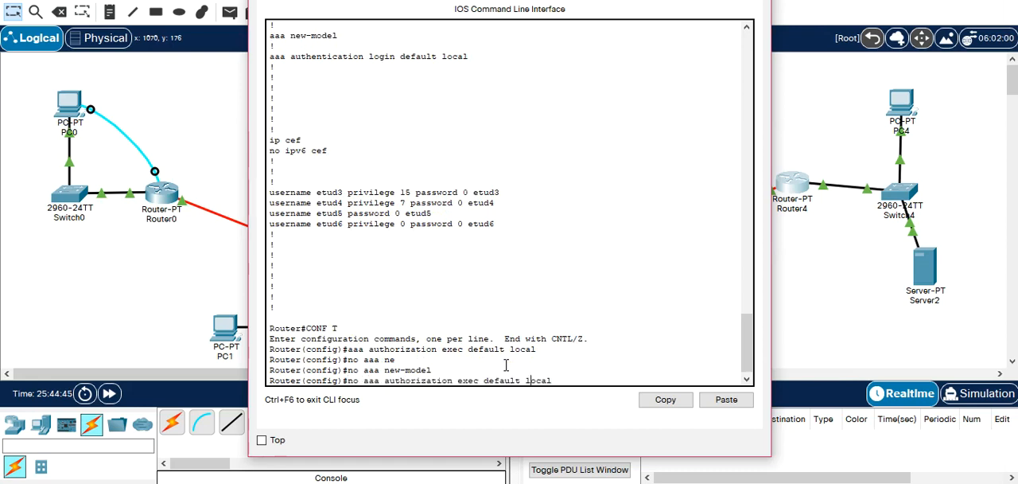
key(Return)
key(Up)
key(Up)
key(Up)
key(Up)
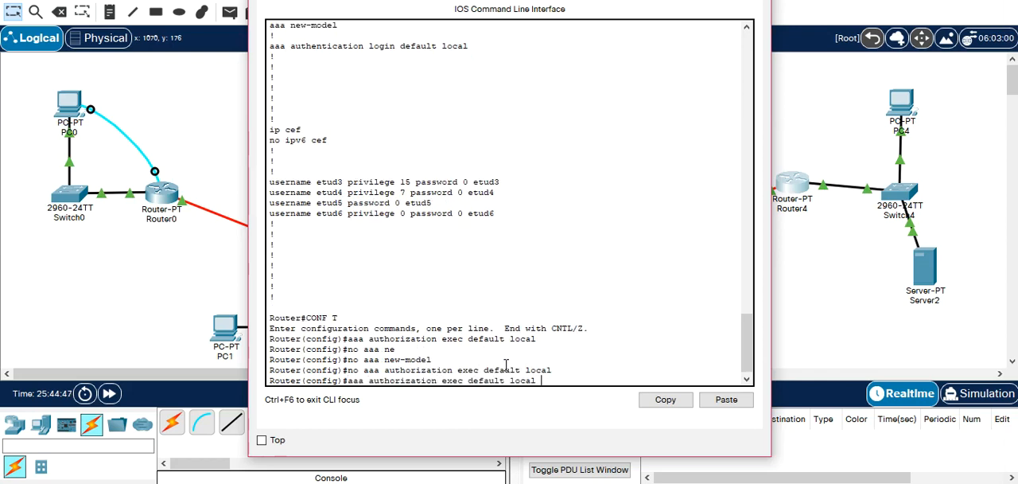
key(Up)
key(Up)
key(Up)
key(Up)
key(Up)
key(Up)
key(Up)
key(Up)
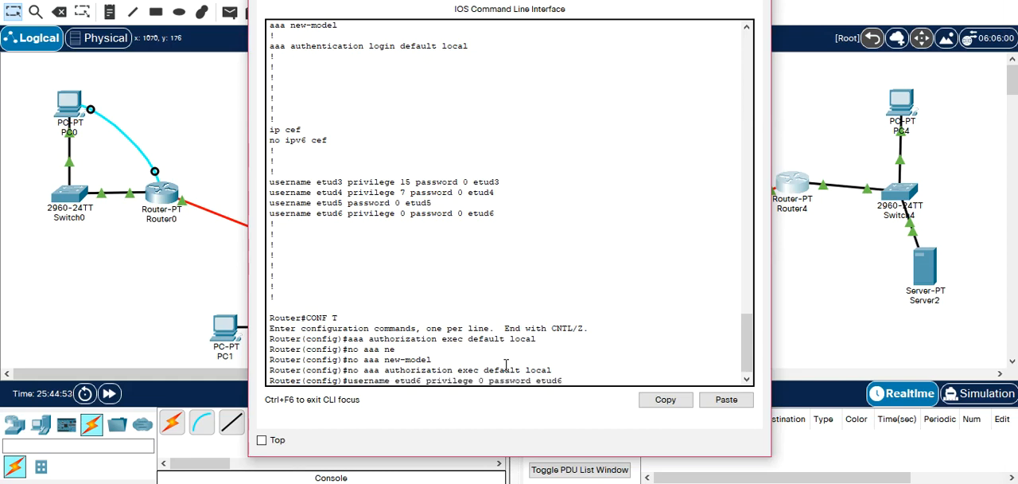
key(Down)
key(Down)
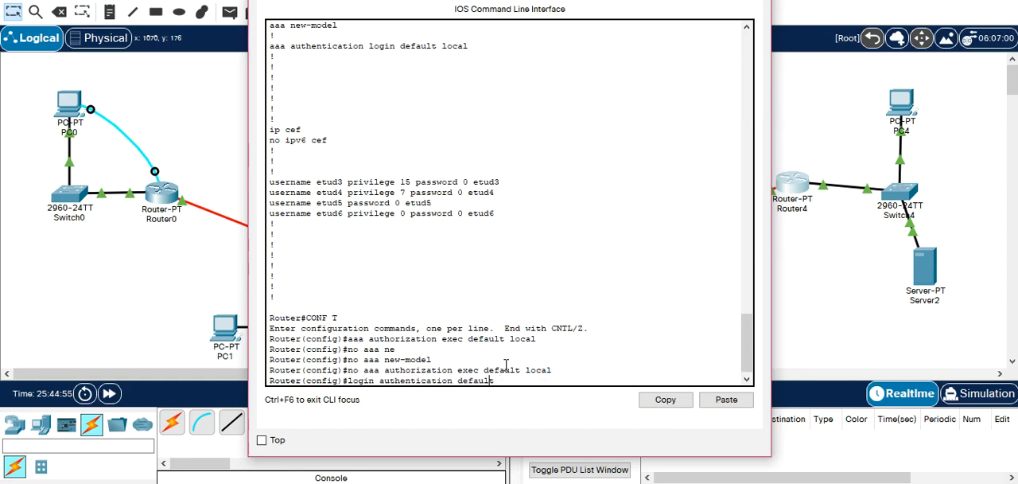
key(Up)
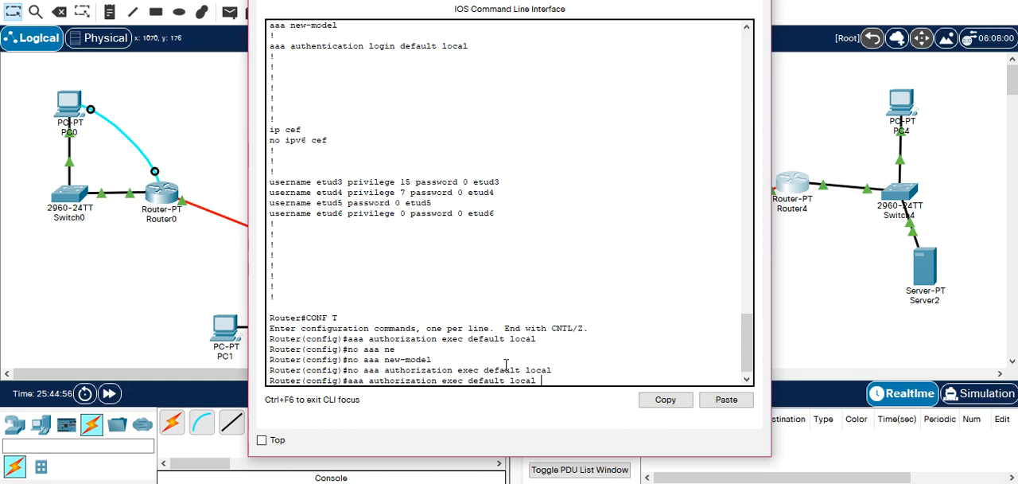
key(BackSpace)
key(BackSpace)
key(BackSpace)
key(BackSpace)
key(BackSpace)
key(BackSpace)
key(BackSpace)
key(BackSpace)
key(BackSpace)
key(BackSpace)
key(BackSpace)
key(BackSpace)
key(BackSpace)
key(BackSpace)
key(BackSpace)
key(BackSpace)
key(BackSpace)
key(BackSpace)
key(BackSpace)
key(BackSpace)
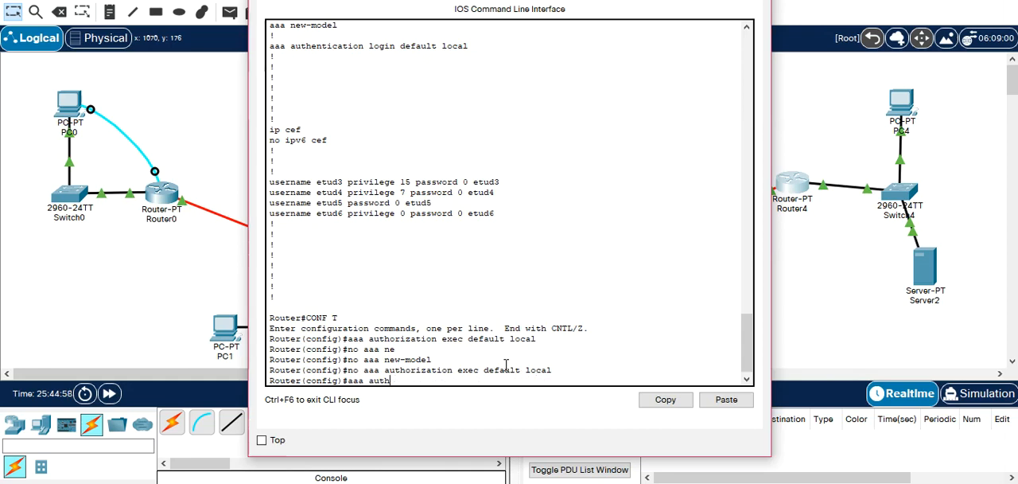
Remove the default login authentication from Router4 with no aaa authentication login default local.
text(no aaa auth)
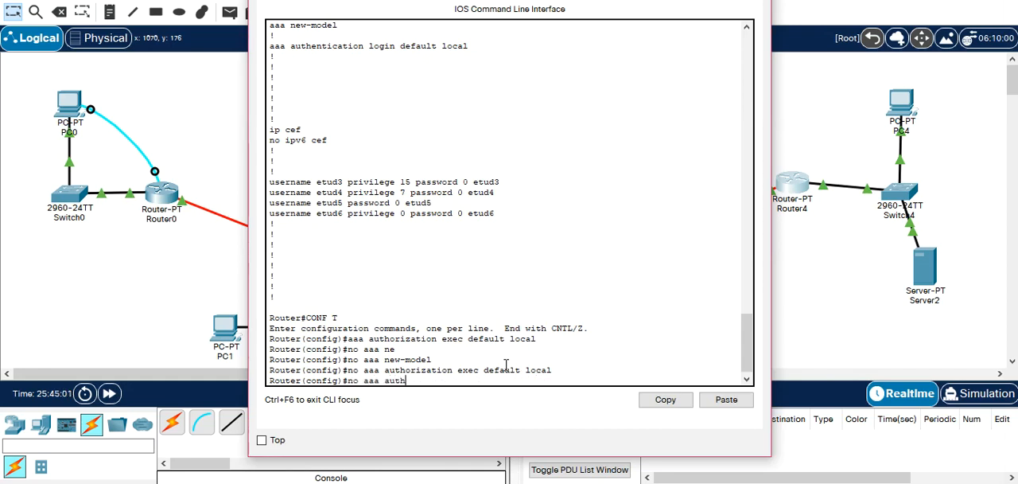
key(Tab)
text(e)
key(Tab)
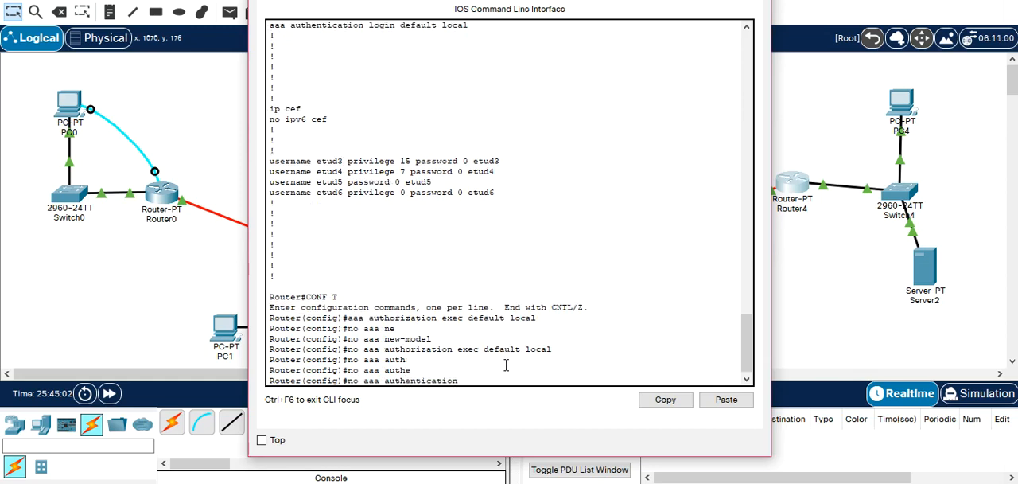
text(l)
key(Tab)
text(d)
key(Tab)
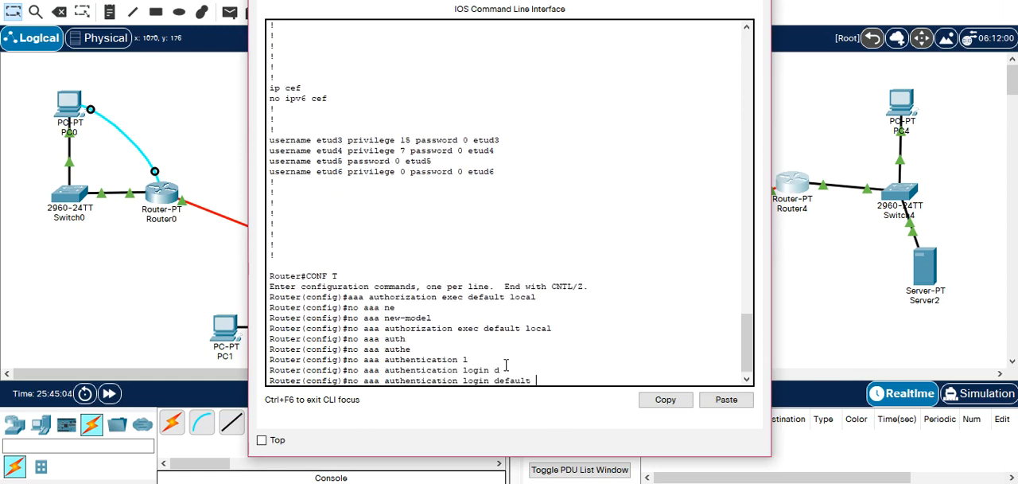
key(Tab)
text(l)
key(Tab)
text(ocal)
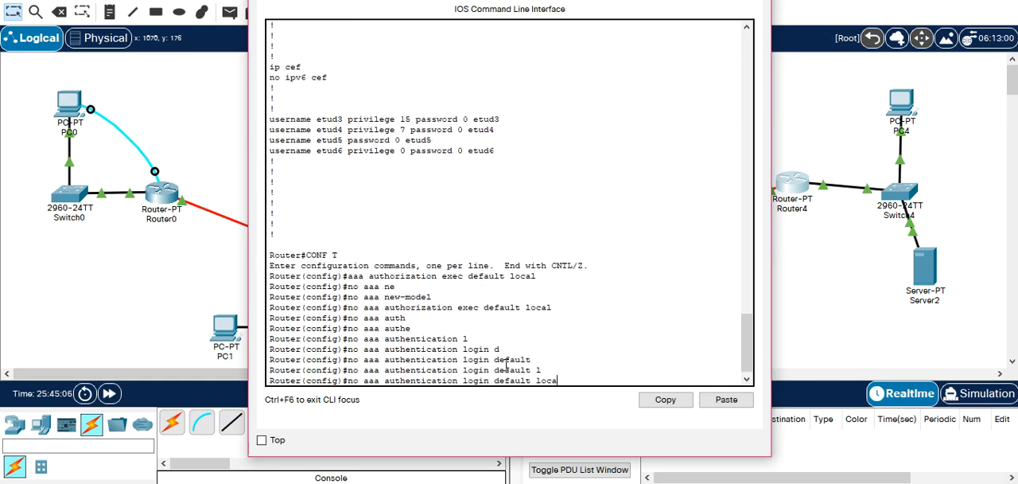
key(Return)
Exit configuration mode on Router4 and page through the whole running configuration, including the user accounts and line settings.
text(exit)
key(Return)
text(s)
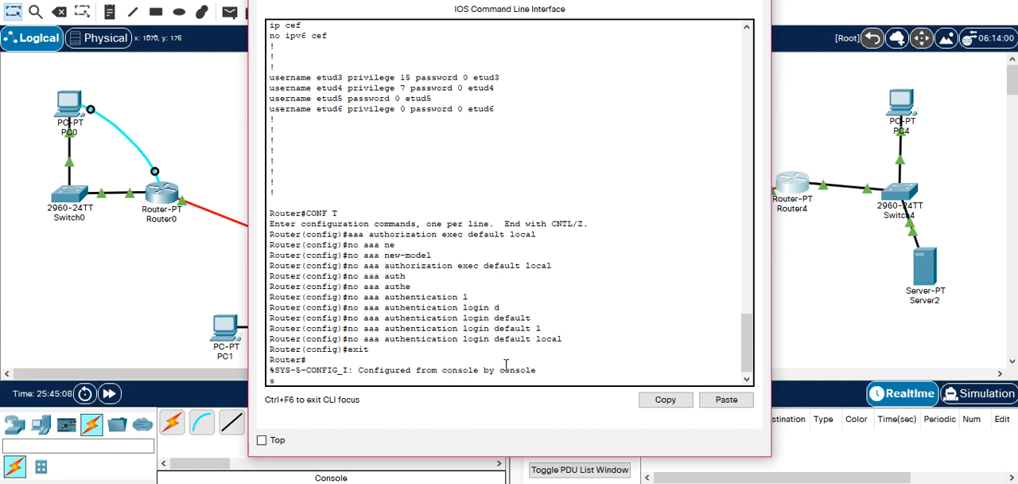
text(h run)
key(Return)
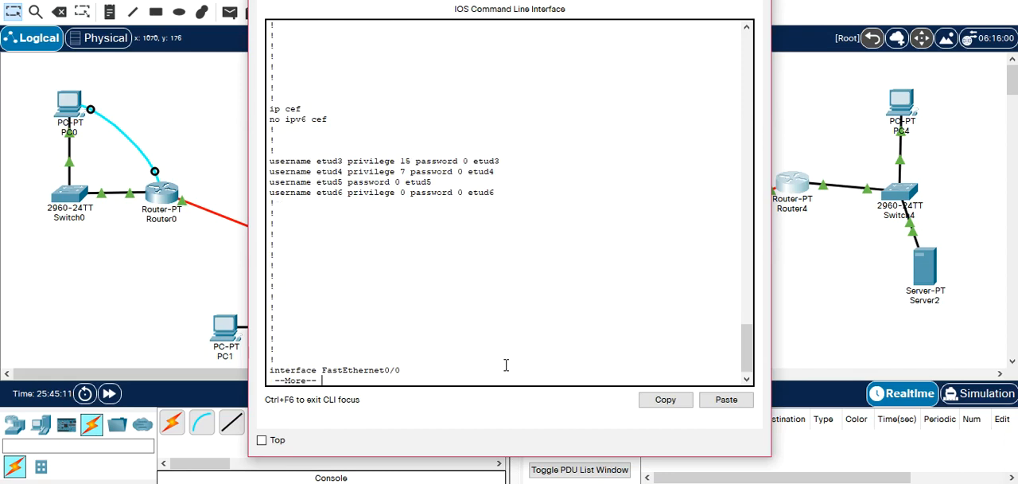
key(space)
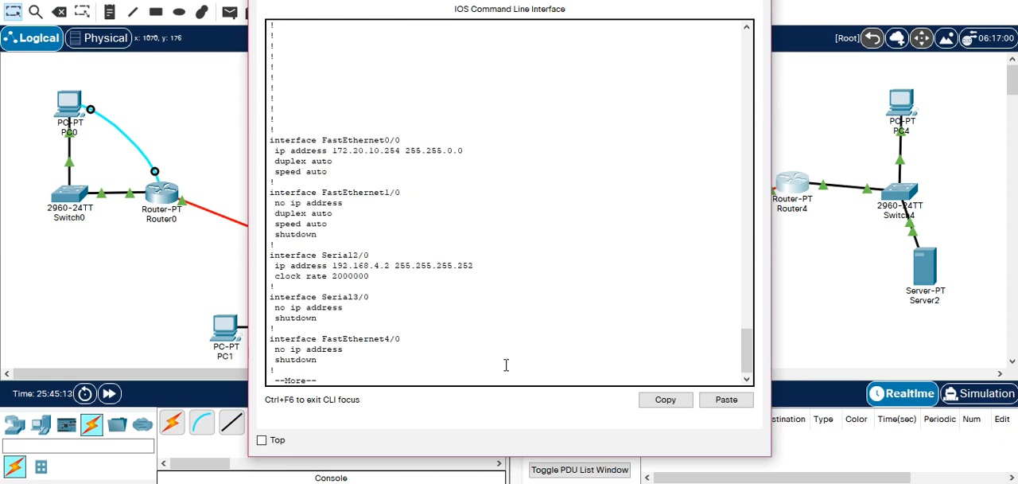
key(space)
key(space)
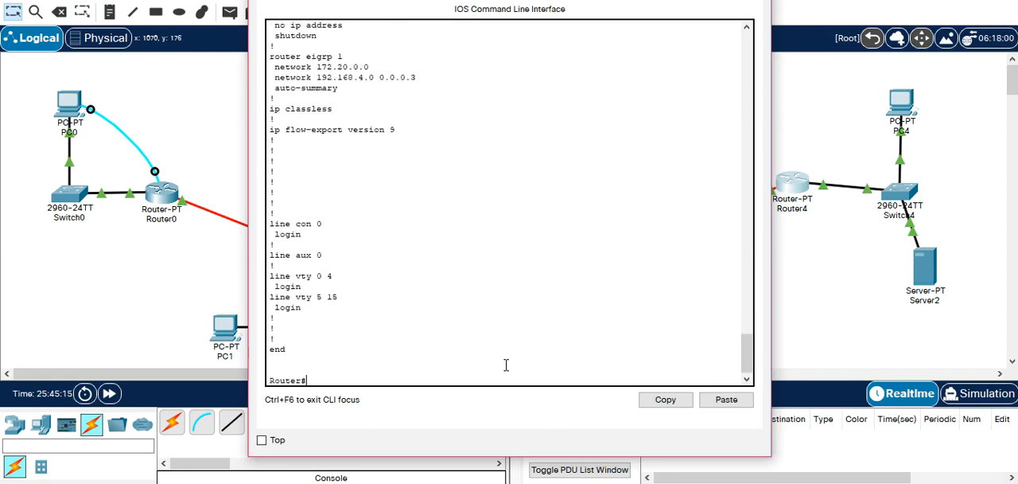
Remove the default login authentication from Router4's vty lines 0 to 15 with no login authentication default.
text(conf t)
key(Return)
key(Return)
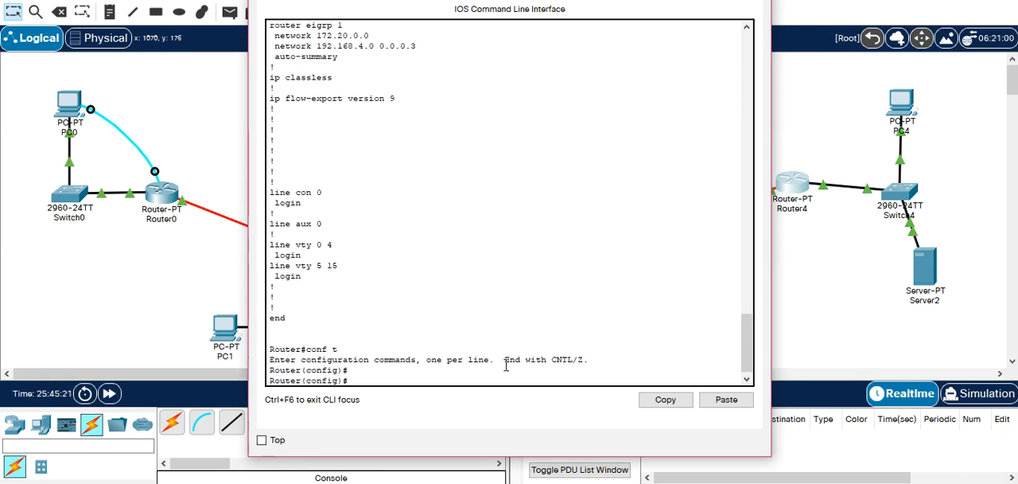
text(line vty 0 15)
key(Return)
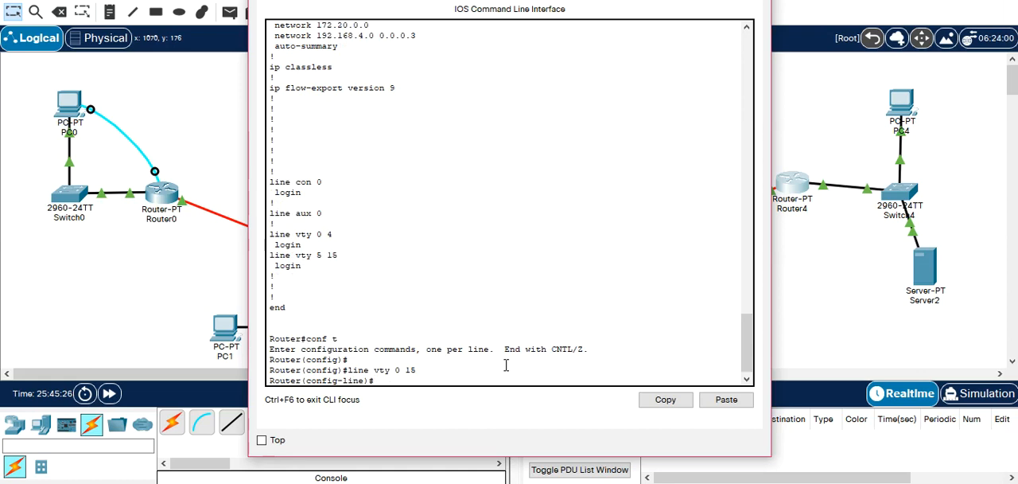
text(no logi)
key(Tab)
text(a)
key(Tab)
text(d)
key(Tab)
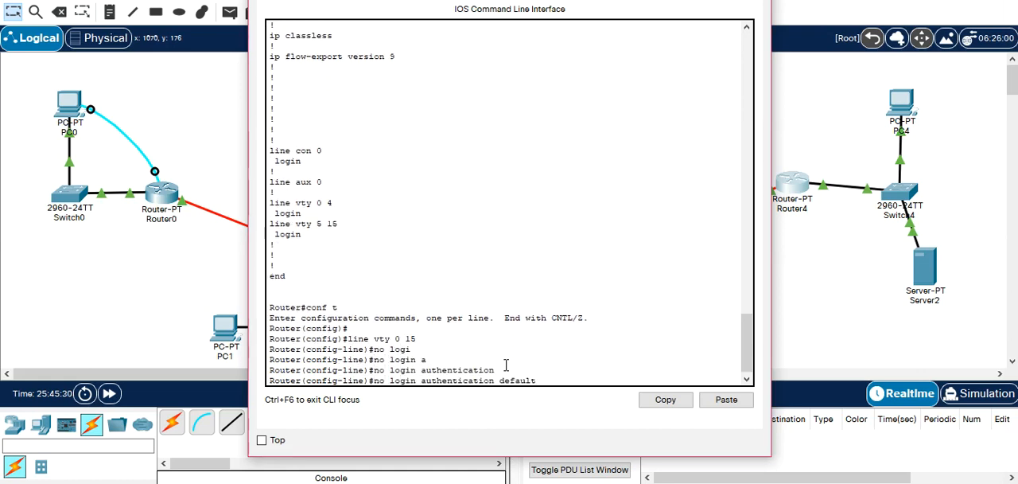
key(Return)
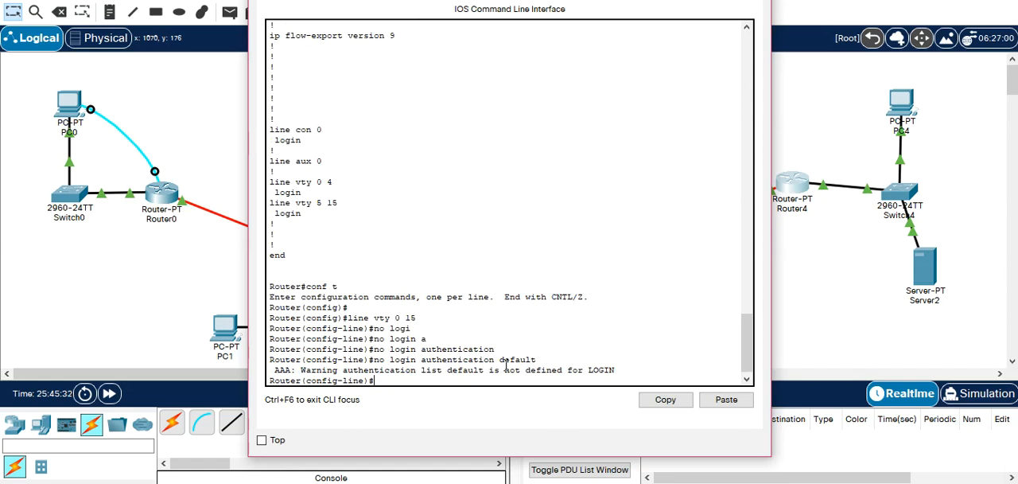
key(Return)
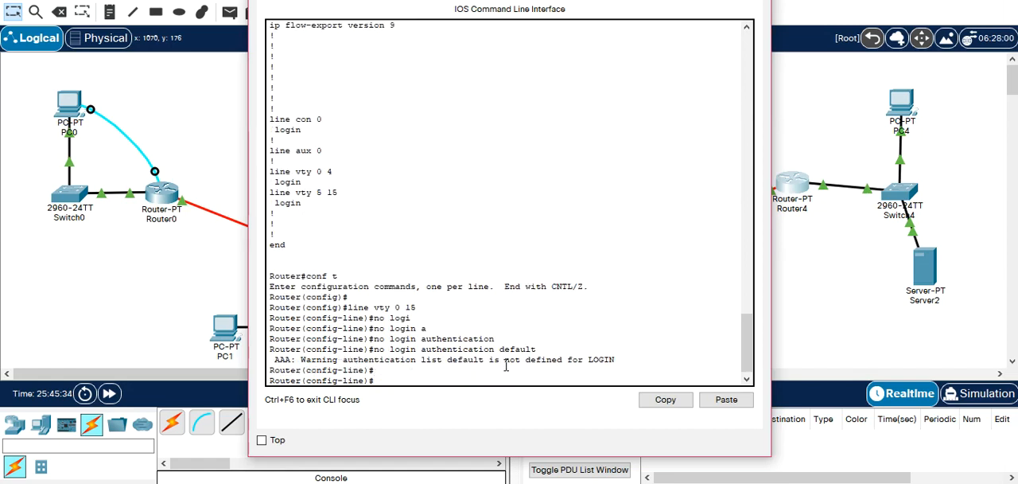
Set the vty lines on Router4 to login local and exit line configuration.
text(login local)
key(Return)
text(exit)
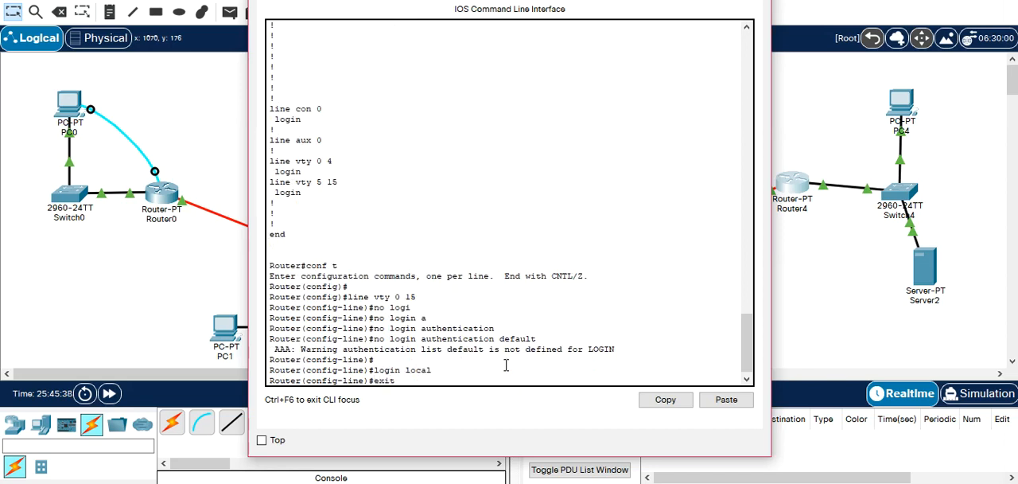
key(Return)
On PC4, end the open Telnet session and reconnect to 172.20.10.254 as etud3 with the account password.
click(903, 101)
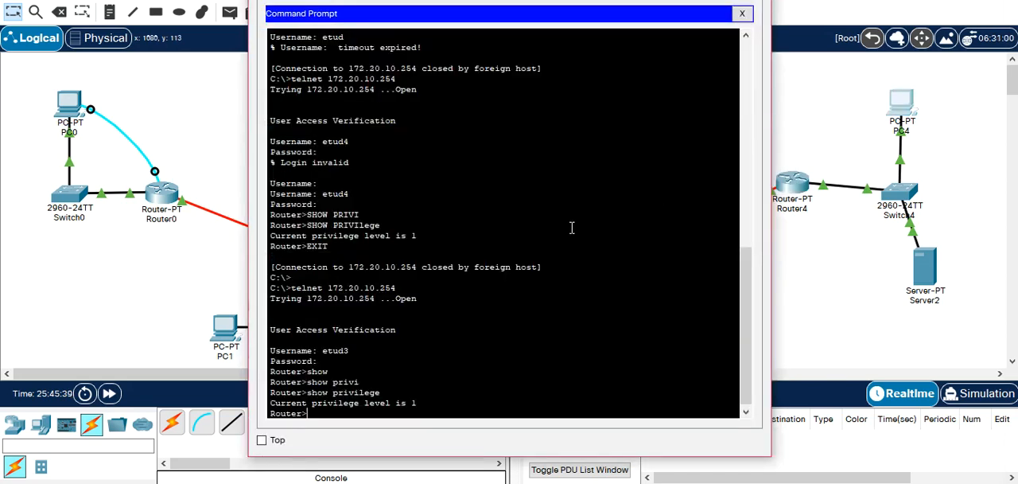
key(BackSpace)
key(BackSpace)
key(BackSpace)
key(BackSpace)
key(BackSpace)
key(BackSpace)
key(BackSpace)
key(BackSpace)
key(BackSpace)
key(BackSpace)
key(BackSpace)
key(BackSpace)
key(BackSpace)
key(BackSpace)
key(BackSpace)
text(exit)
key(Return)
key(Return)
key(Up)
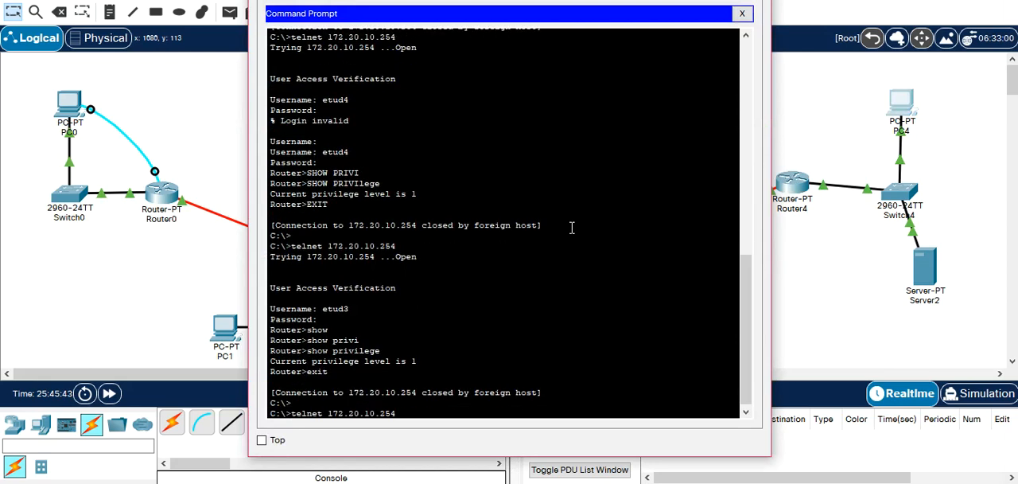
key(Return)
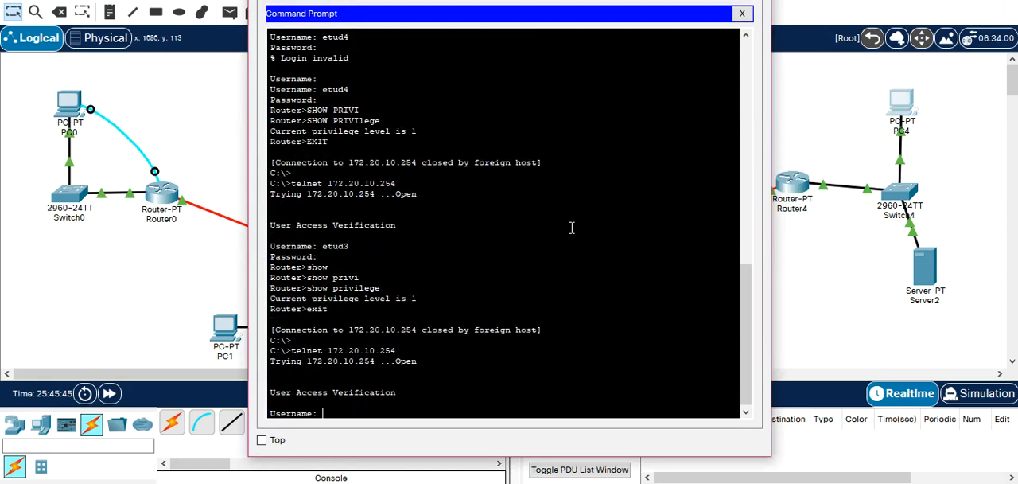
text(etud3)
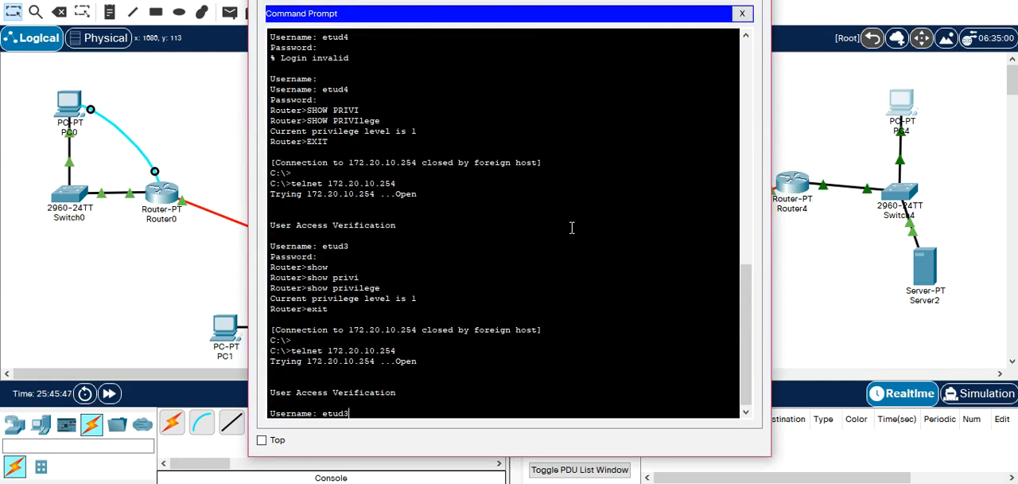
key(Return)
key(Return)
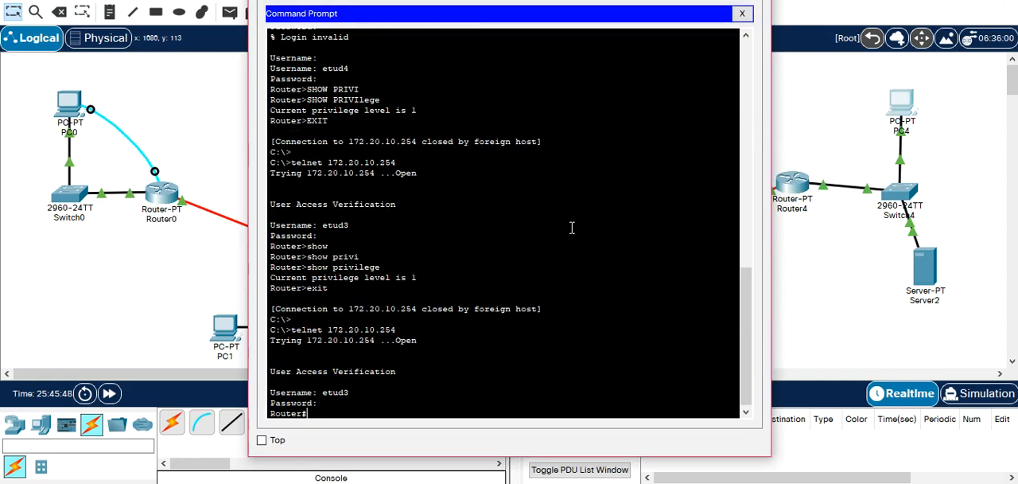
Check the privilege level of the etud3 session with show privilege.
text(show privili)
key(Tab)
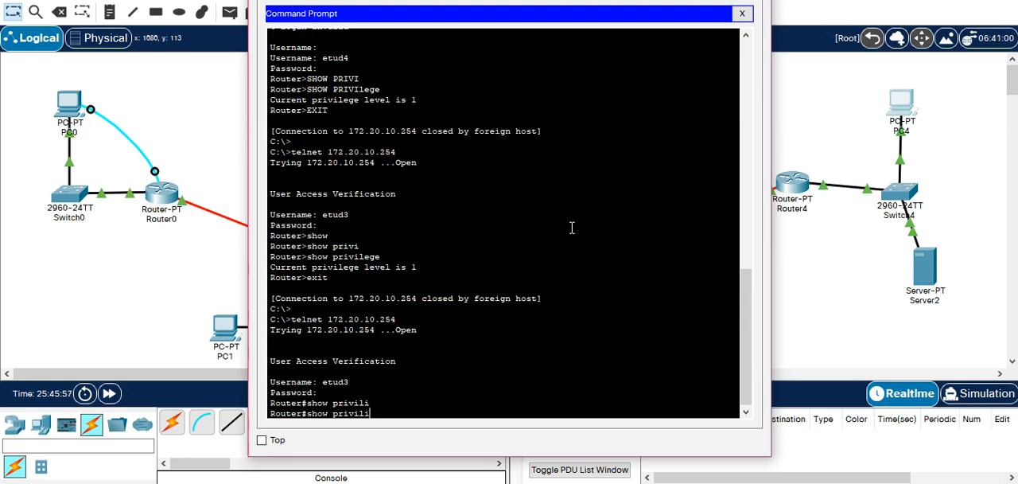
key(BackSpace)
key(Tab)
key(Return)
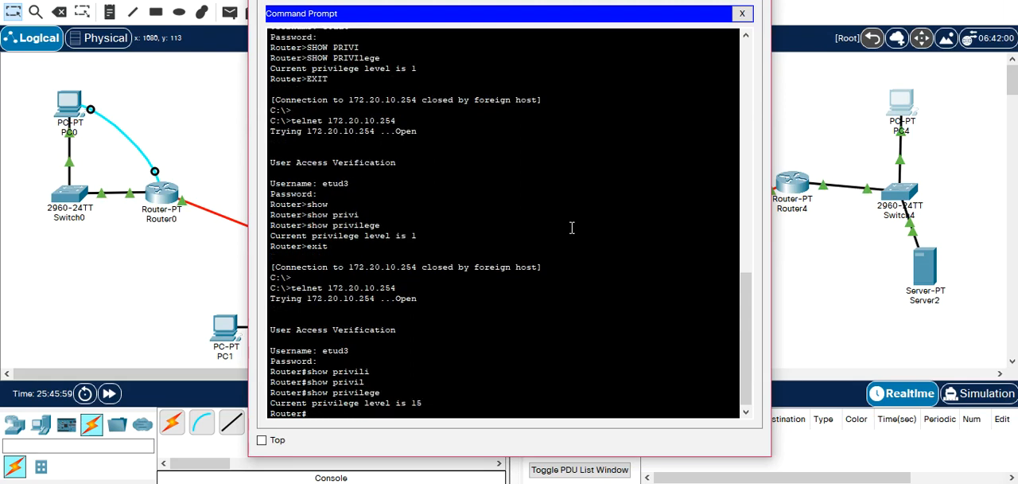
Exit the etud3 session and reconnect over Telnet to 172.20.10.254 as etud4 with the account password.
text(exit)
key(Return)
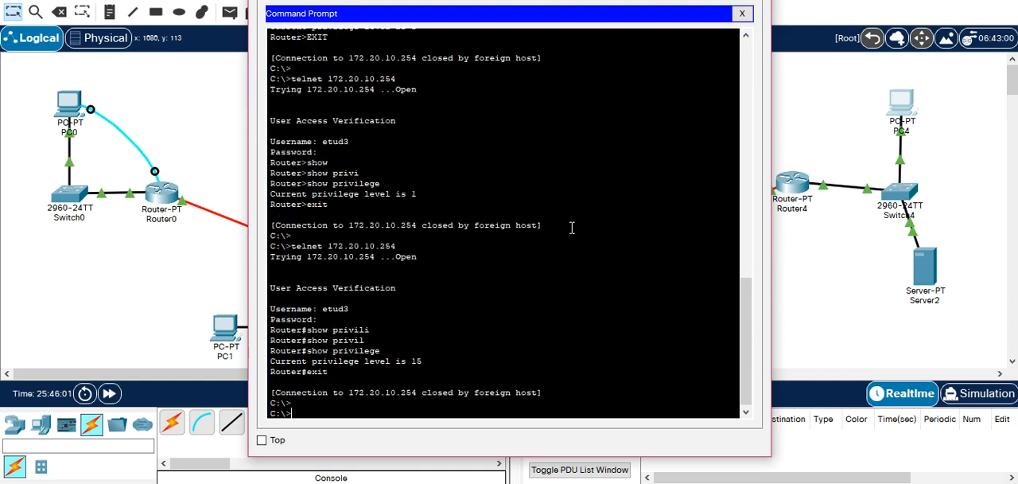
key(Up)
key(Return)
text(etud4)
key(Return)
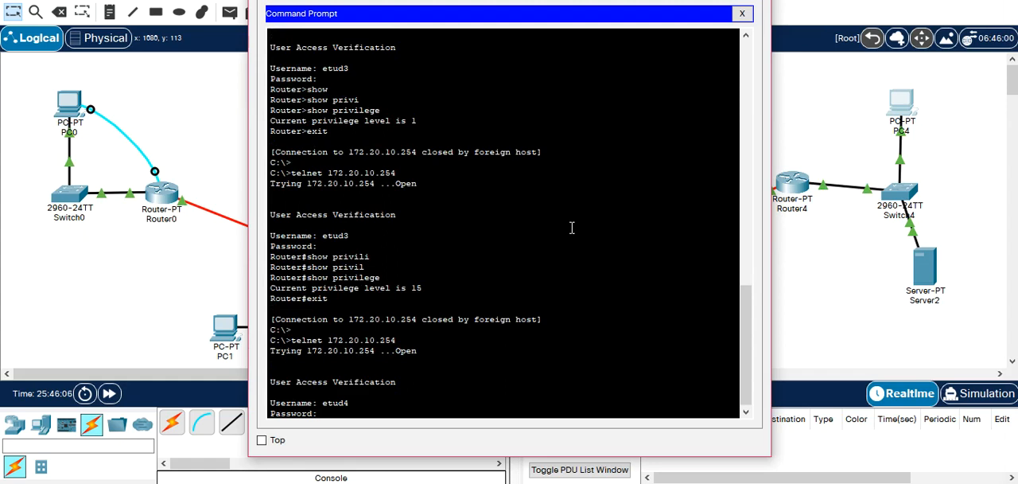
key(Return)
Check the privilege level of the etud4 session with show privilege.
text(SHOSW)
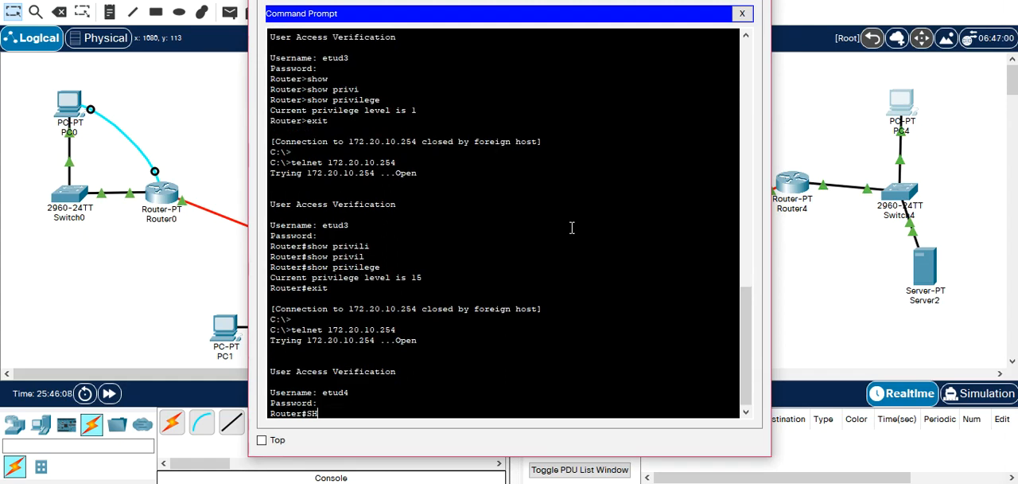
key(BackSpace)
key(BackSpace)
key(BackSpace)
key(BackSpace)
key(BackSpace)
text(show privi)
key(Tab)
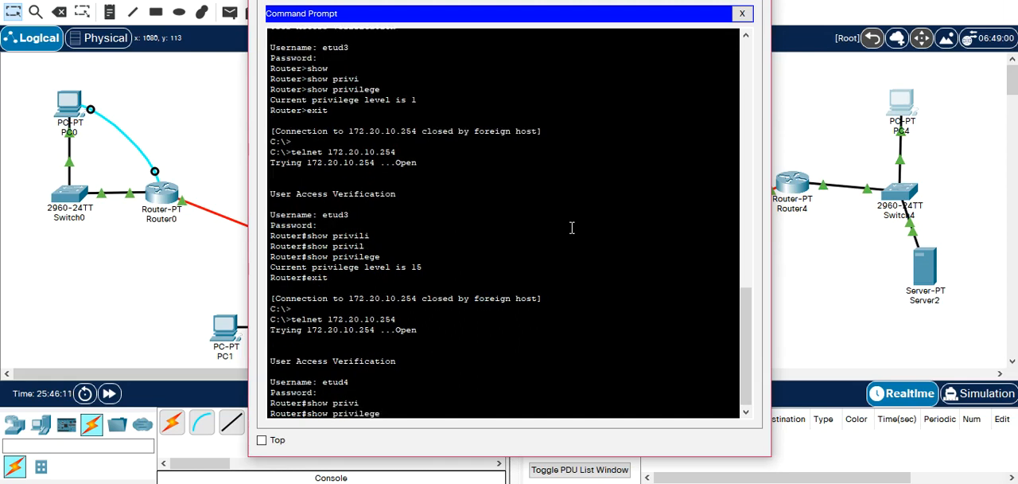
key(Return)
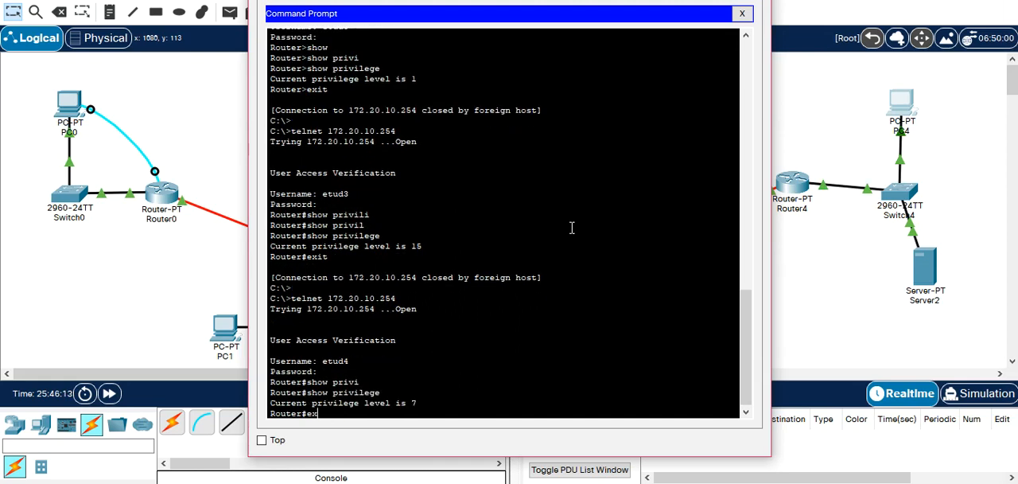
Exit the etud4 session and reconnect over Telnet to 172.20.10.254 as etud6 with the account password.
text(exit)
key(Return)
key(Up)
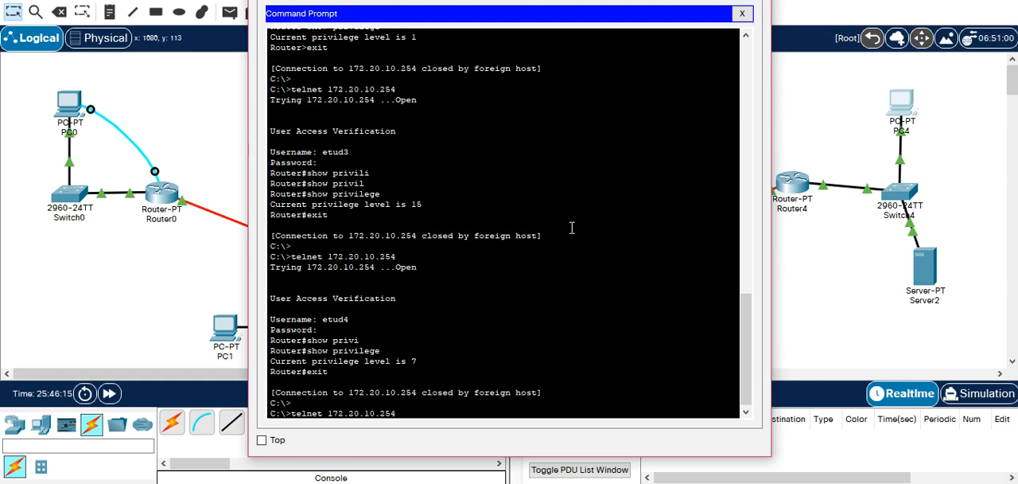
key(Return)
text(etud)
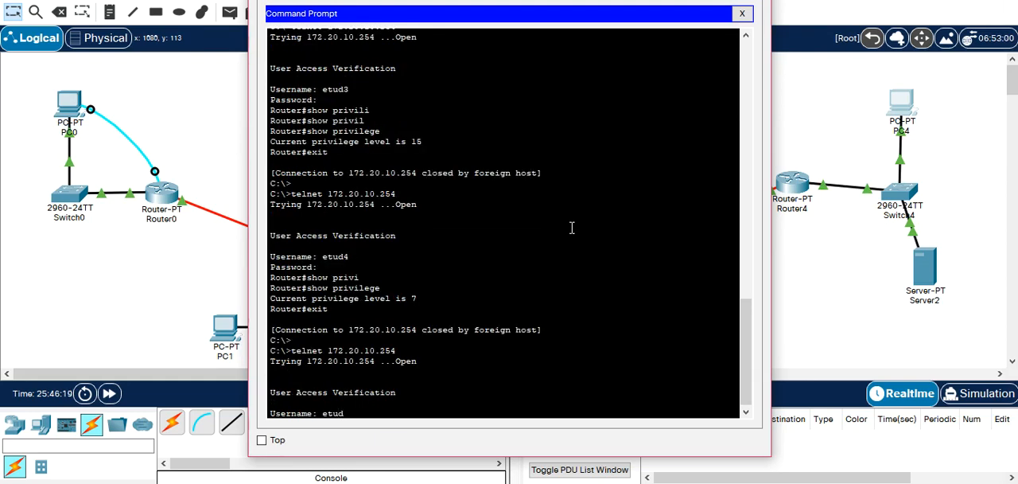
key(Return)
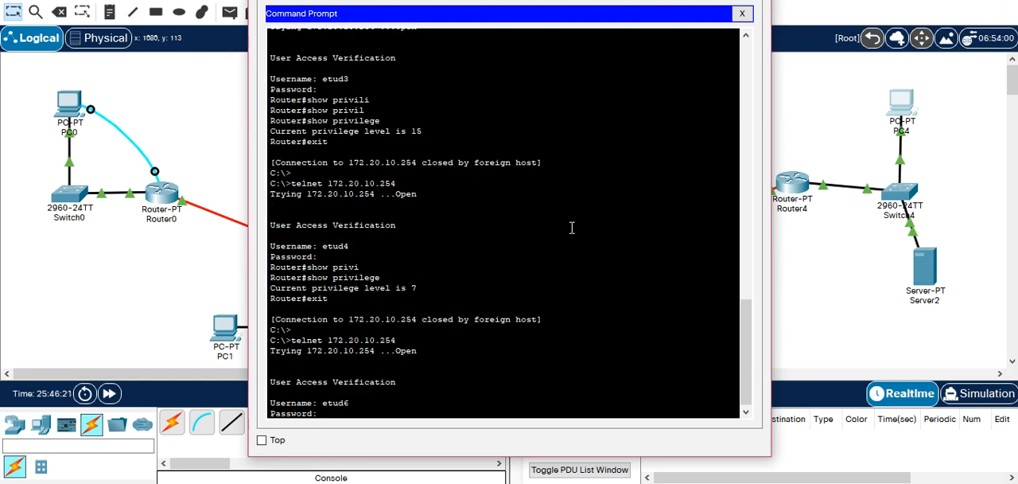
key(Return)
Try show privil in the etud6 session and list the commands available to that user.
text(show privil)
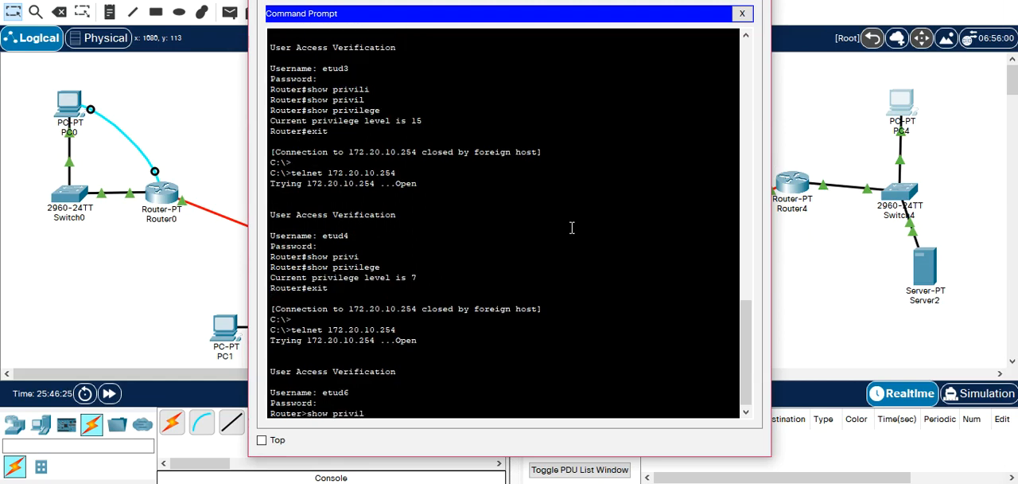
key(Tab)
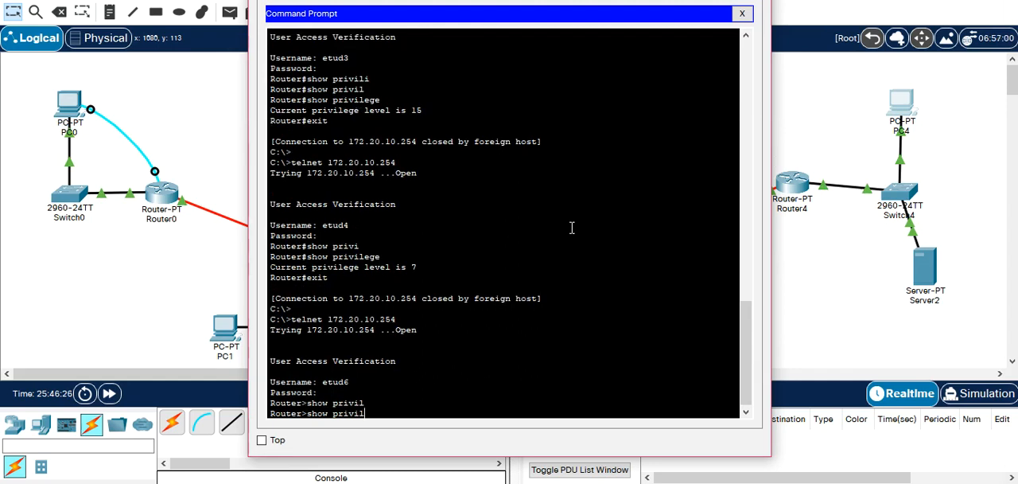
key(Return)
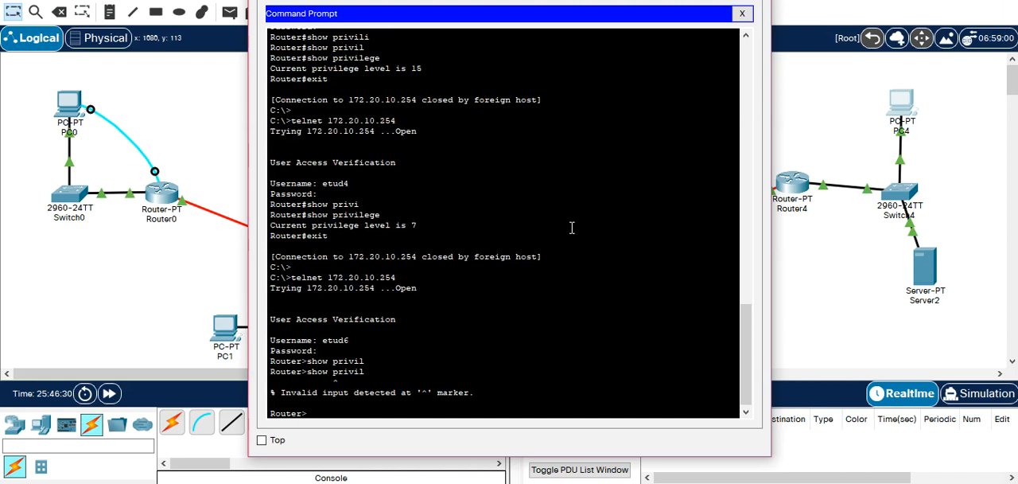
text(?)
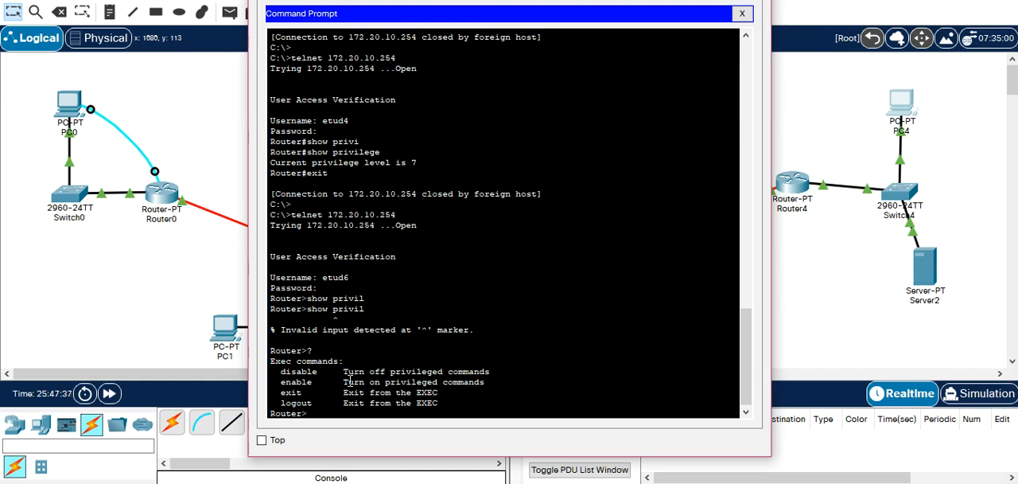
Examine the AAA service settings on Server2, including the client and user setup, and close its window.
click(932, 270)
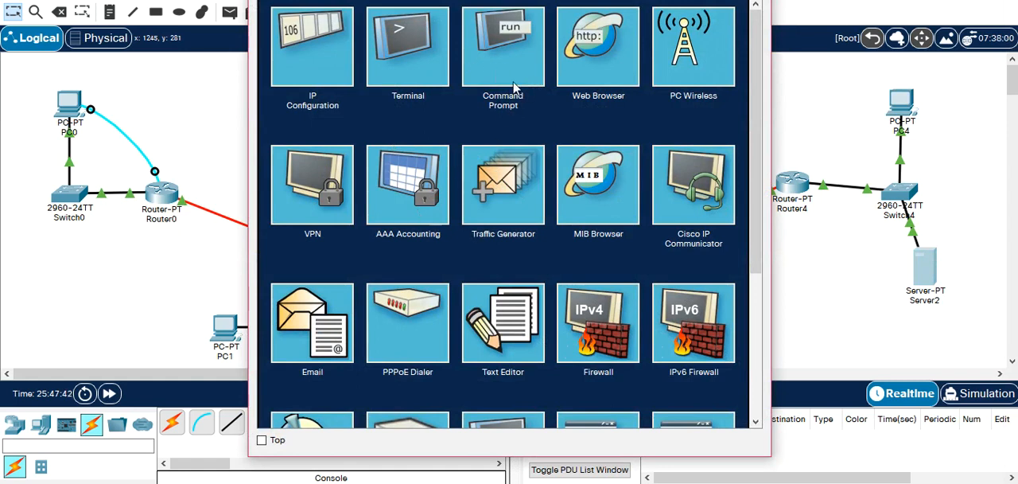
click(348, 1)
click(334, 113)
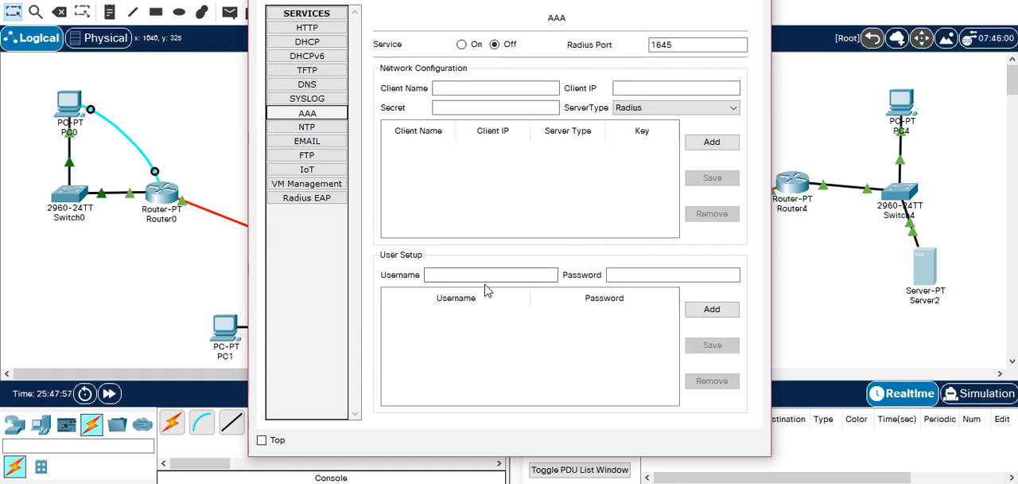
click(456, 275)
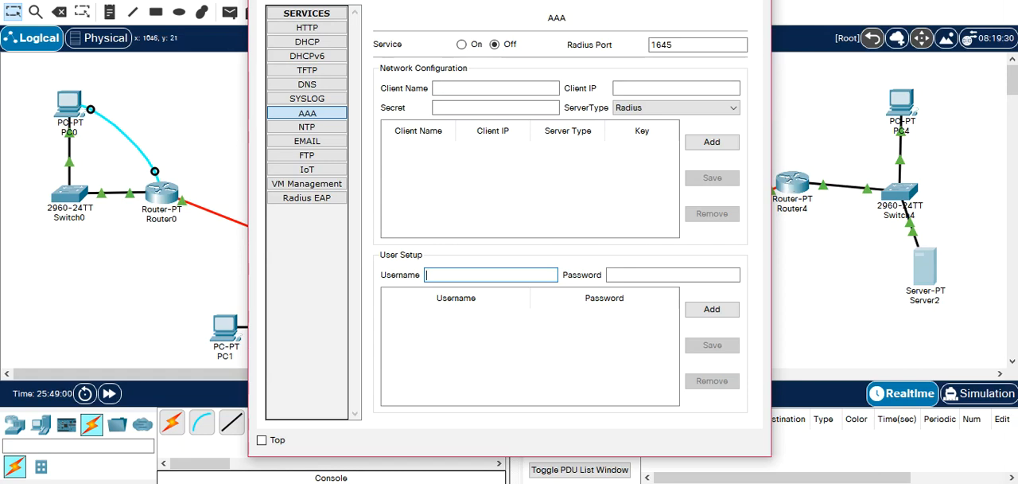
click(755, 0)
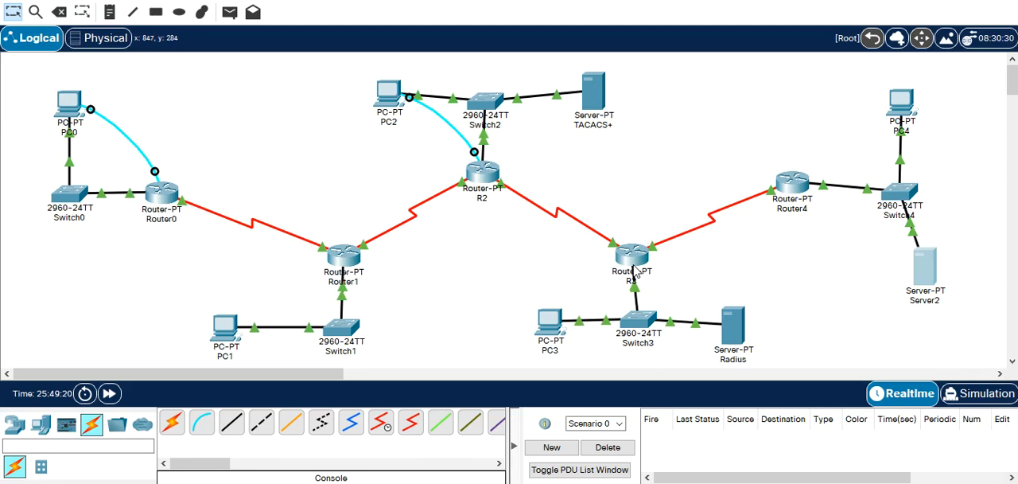
Open R3's command line, reposition its window and bring up the username login prompt.
click(631, 254)
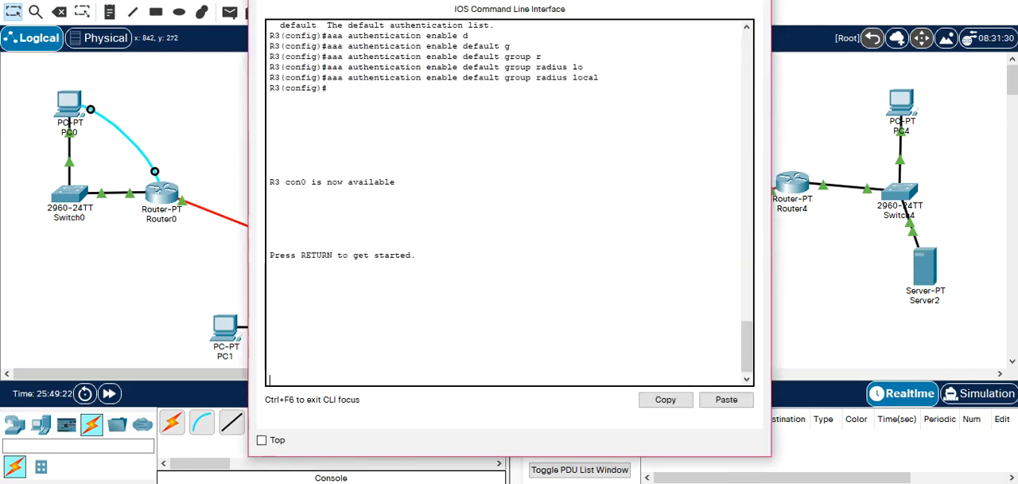
drag(618, 0, 409, 90)
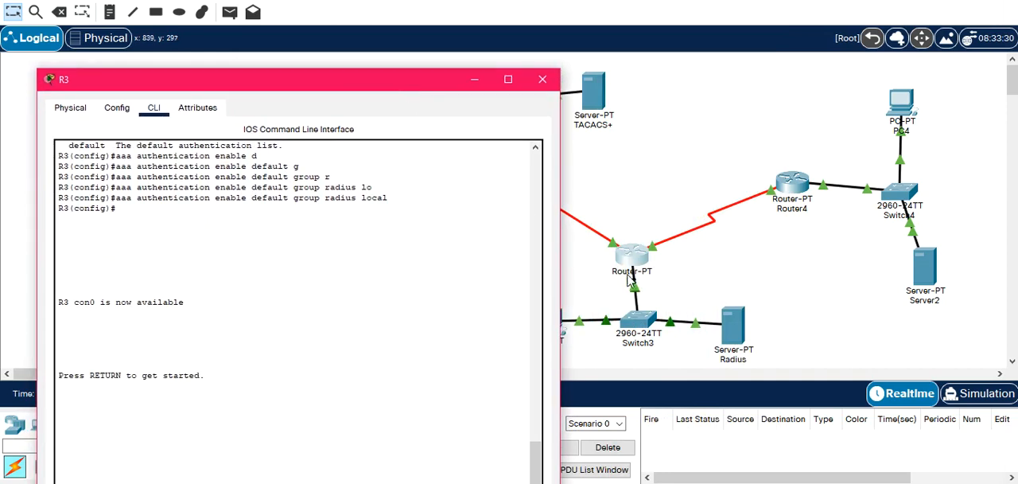
drag(366, 88, 514, 21)
click(402, 298)
key(Return)
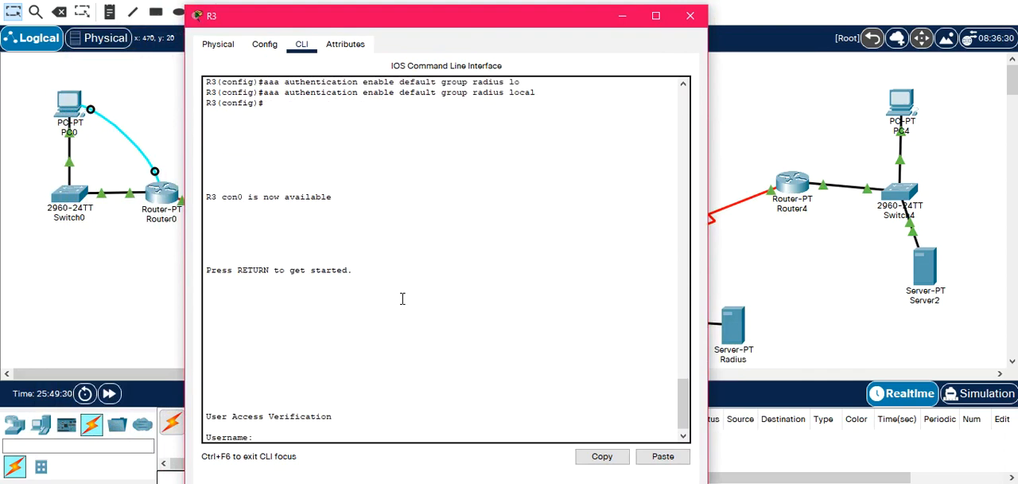
Review the AAA service's client and user entries on the Radius server, and close its window.
click(726, 338)
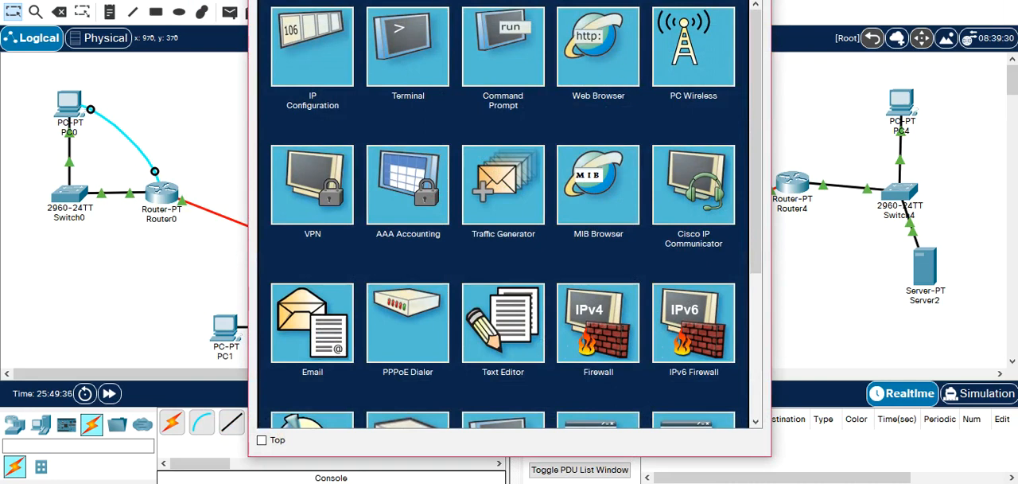
click(358, 1)
click(340, 116)
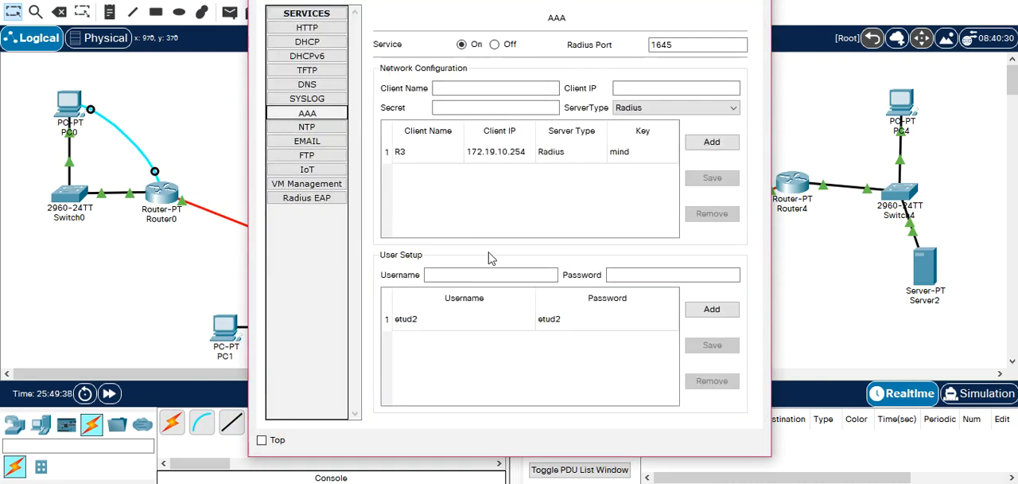
click(752, 1)
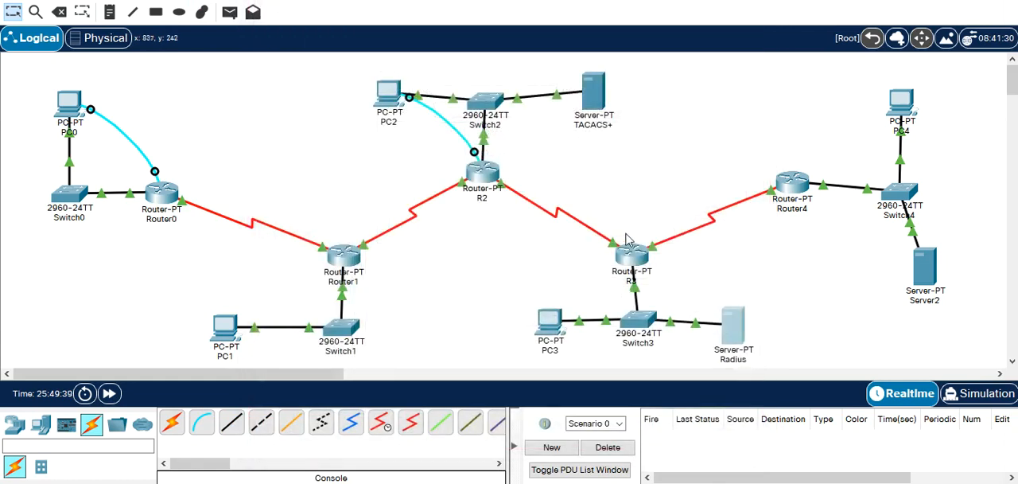
Open R3's command line and log in as etud2, entering the account password.
click(630, 253)
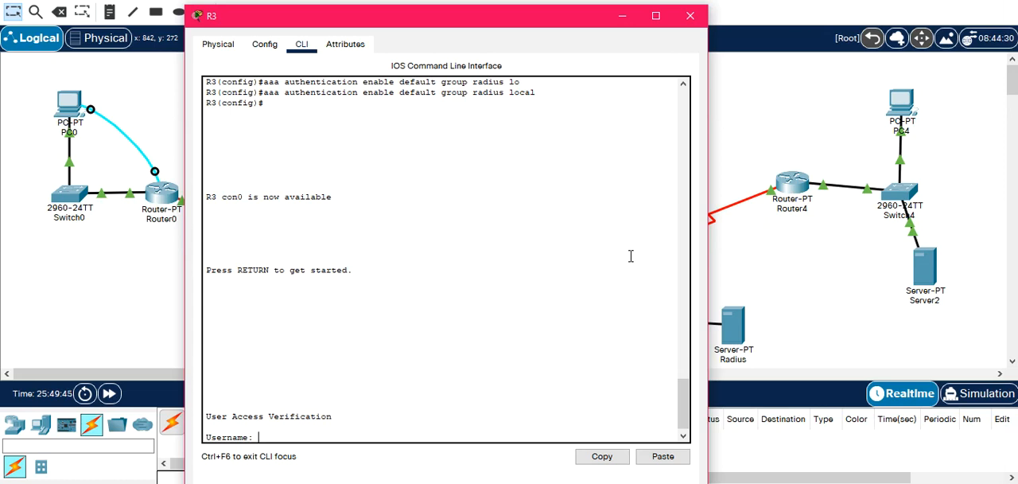
text(etud2)
key(Return)
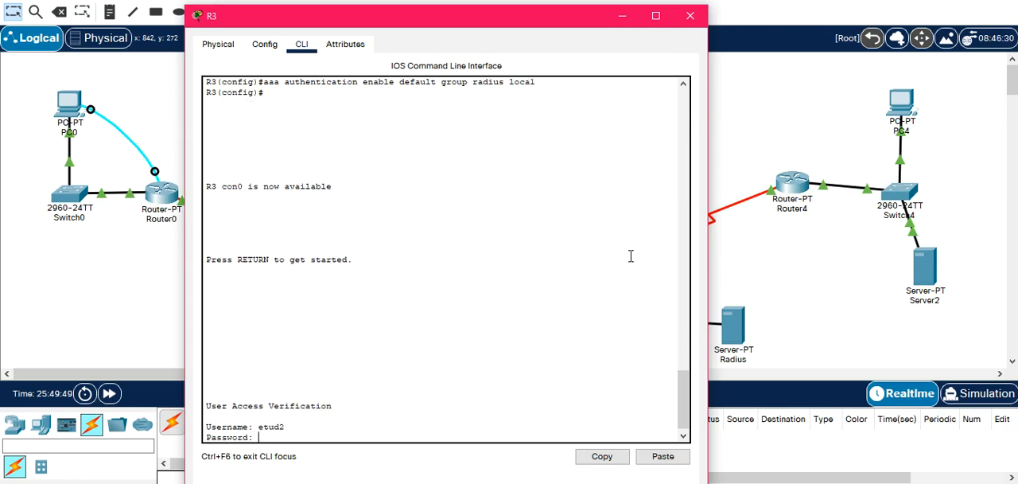
key(Return)
Enter privileged mode on R3 by supplying the enable username and password, and start global configuration mode.
text(EN)
key(Return)
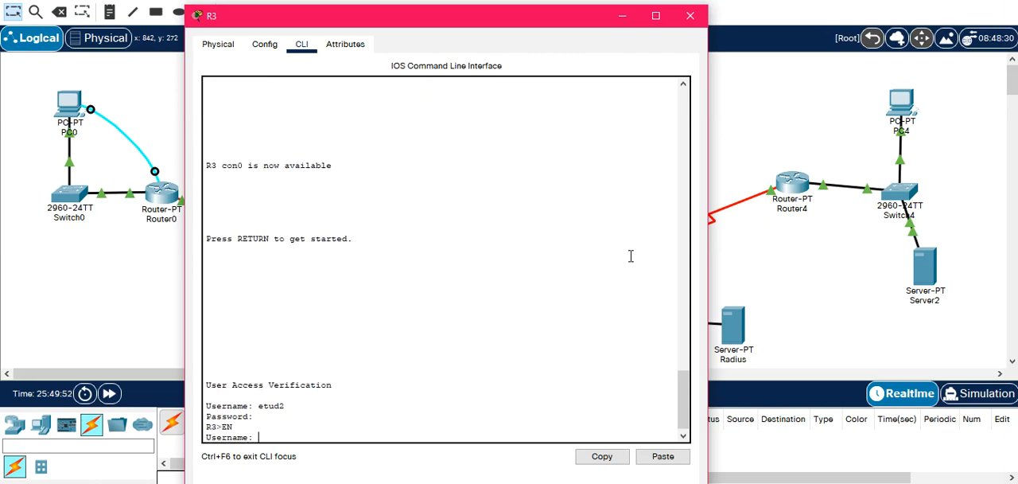
key(Return)
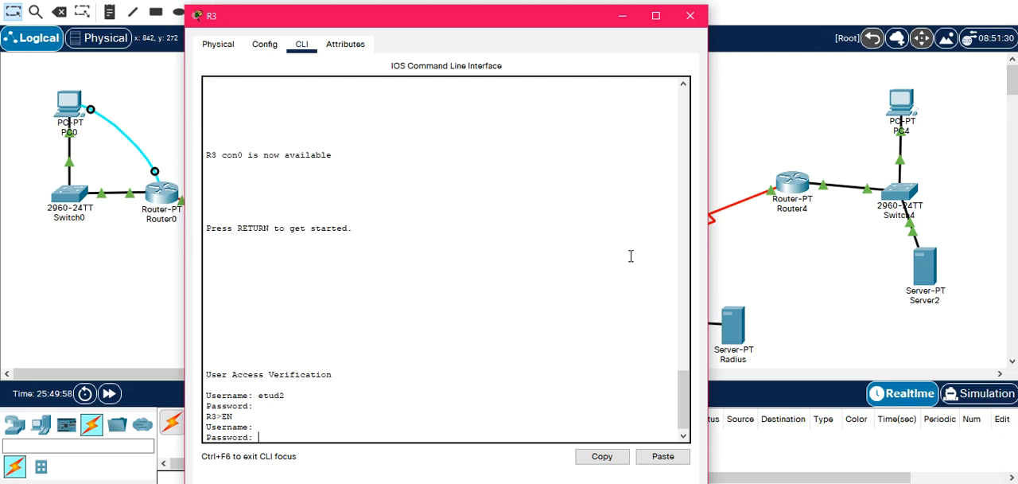
key(Return)
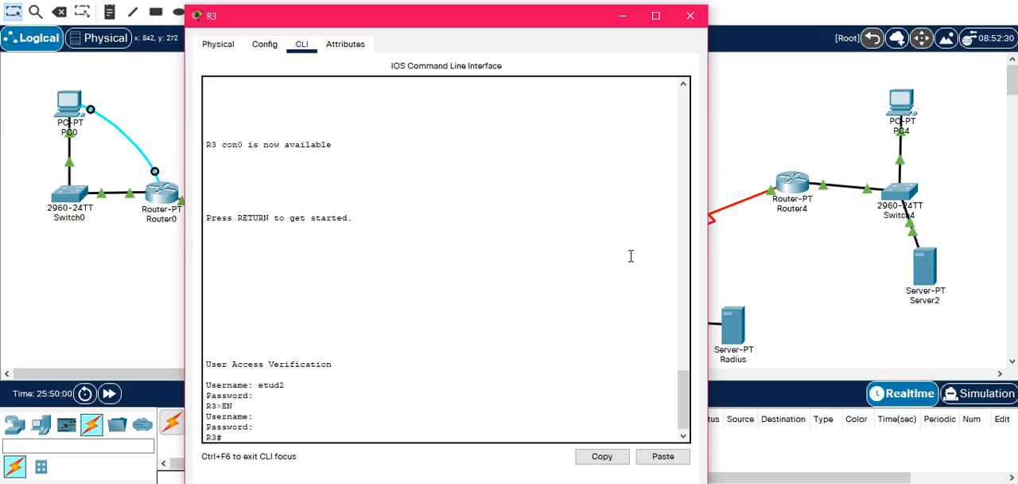
text(conf t)
key(Return)
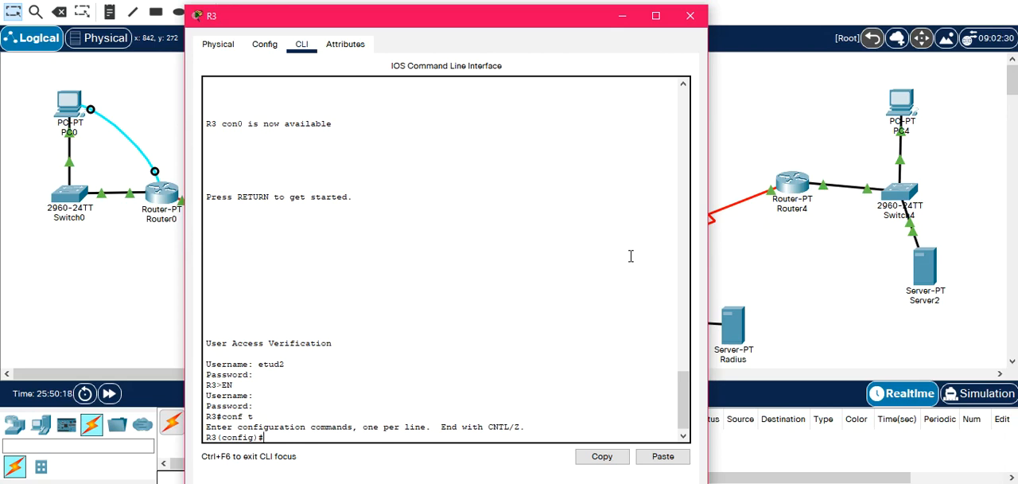
text(aa authenti)
key(Tab)
text(e)
key(Tab)
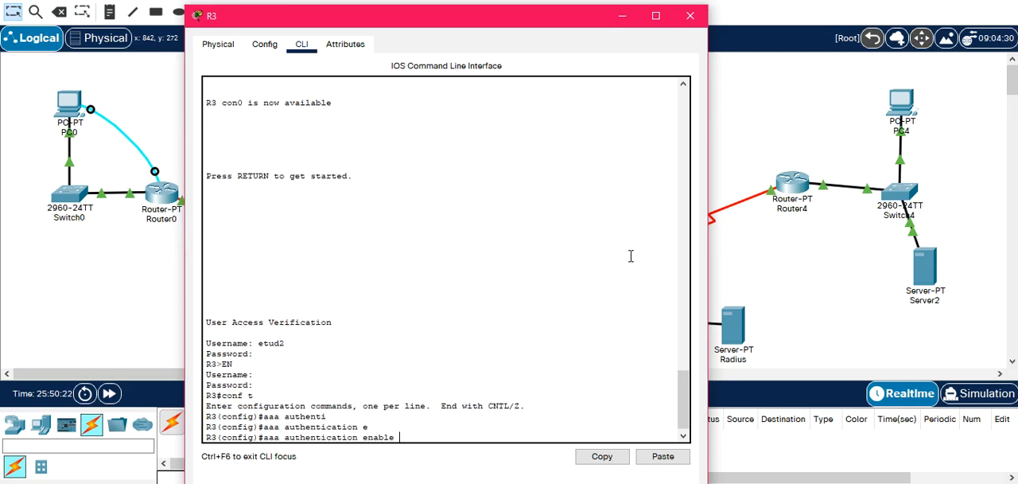
key(BackSpace)
key(BackSpace)
key(BackSpace)
key(BackSpace)
key(BackSpace)
key(BackSpace)
text(login)
key(Tab)
text(d)
key(Tab)
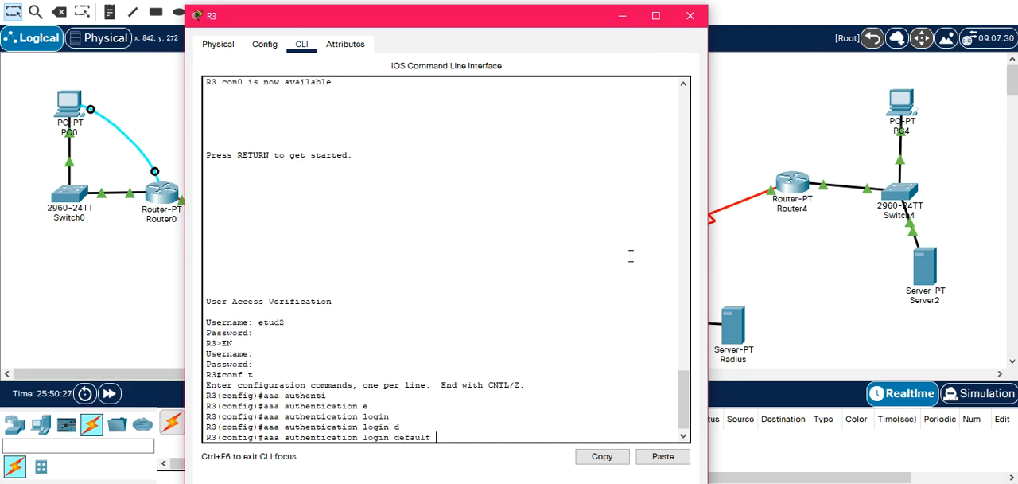
text(g)
key(Tab)
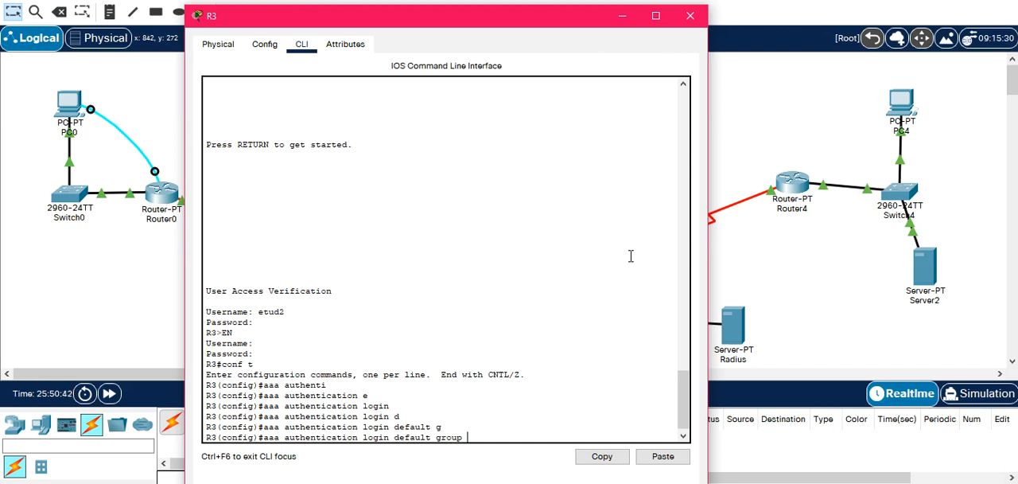
key(BackSpace)
key(BackSpace)
key(BackSpace)
key(BackSpace)
key(BackSpace)
key(BackSpace)
key(BackSpace)
key(BackSpace)
key(BackSpace)
key(BackSpace)
key(BackSpace)
key(BackSpace)
key(BackSpace)
key(BackSpace)
key(BackSpace)
key(BackSpace)
key(BackSpace)
key(BackSpace)
key(BackSpace)
key(BackSpace)
key(BackSpace)
key(BackSpace)
key(BackSpace)
key(BackSpace)
key(BackSpace)
key(BackSpace)
key(BackSpace)
key(BackSpace)
key(BackSpace)
key(BackSpace)
key(BackSpace)
key(BackSpace)
key(BackSpace)
key(BackSpace)
key(BackSpace)
key(BackSpace)
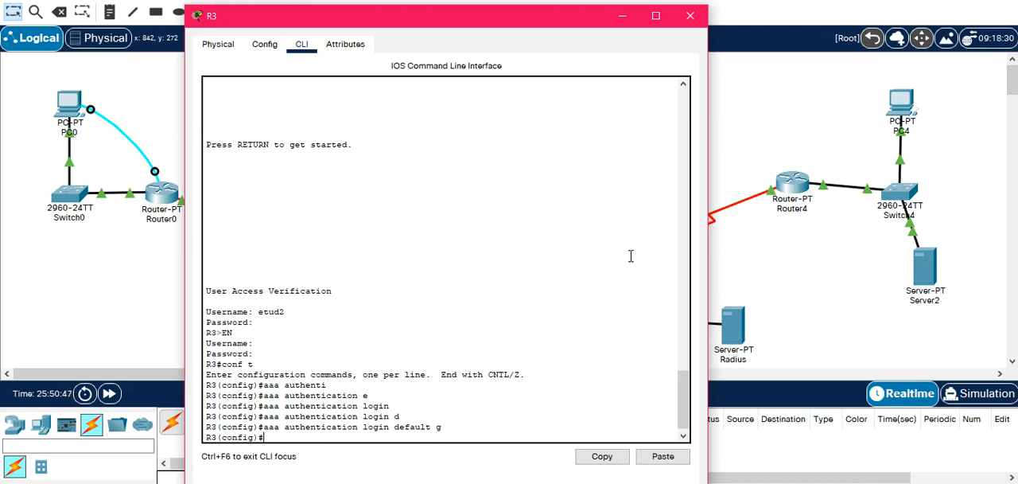
Start the aaa accounting exec default command on R3, listing the available options after each keyword.
text(aaa acc)
key(Tab)
text(?)
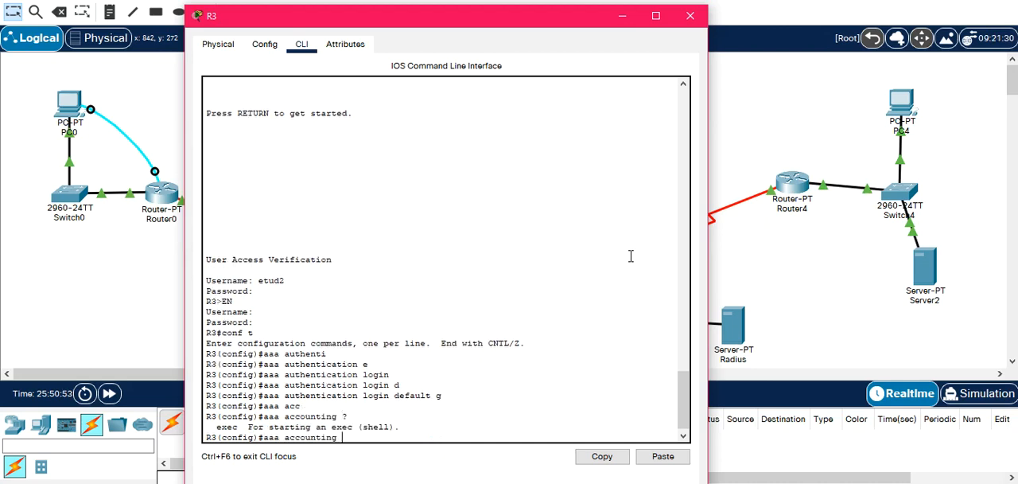
text(e)
key(Tab)
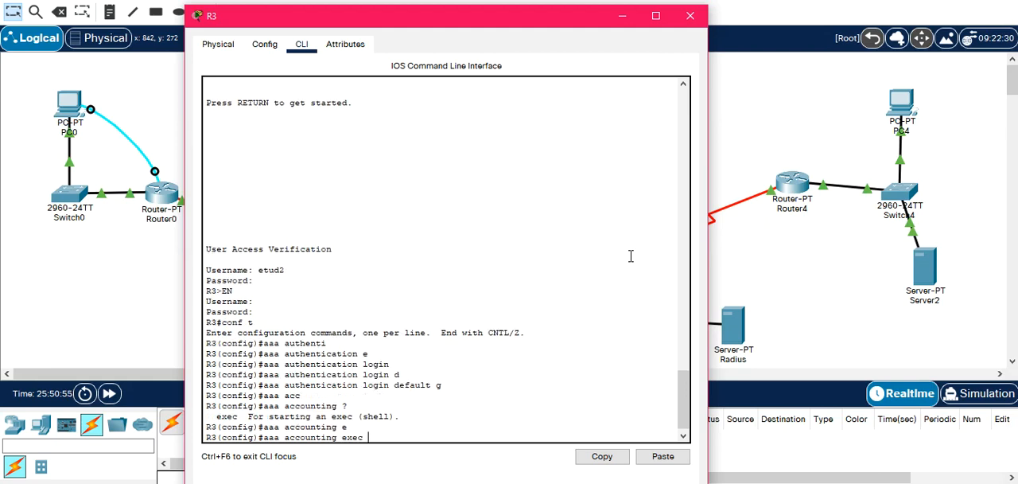
text(?)
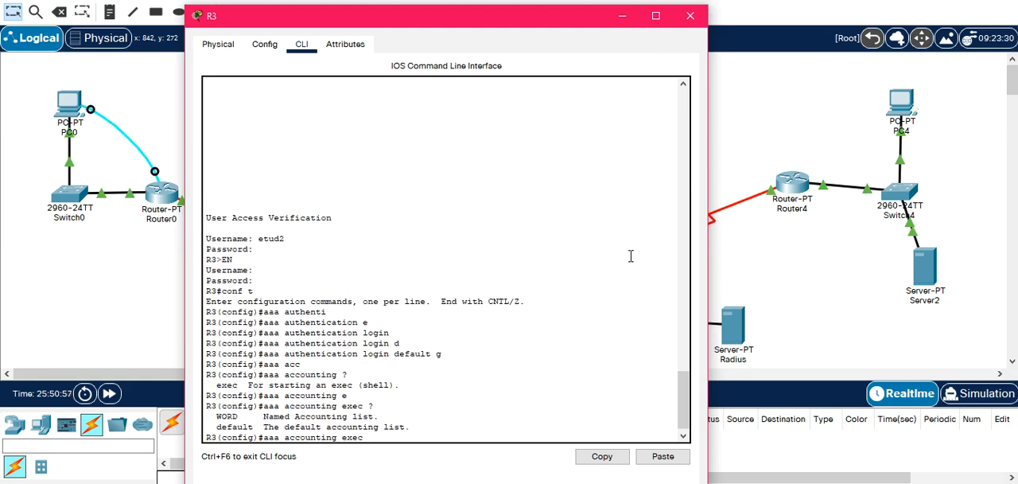
text(d)
key(Tab)
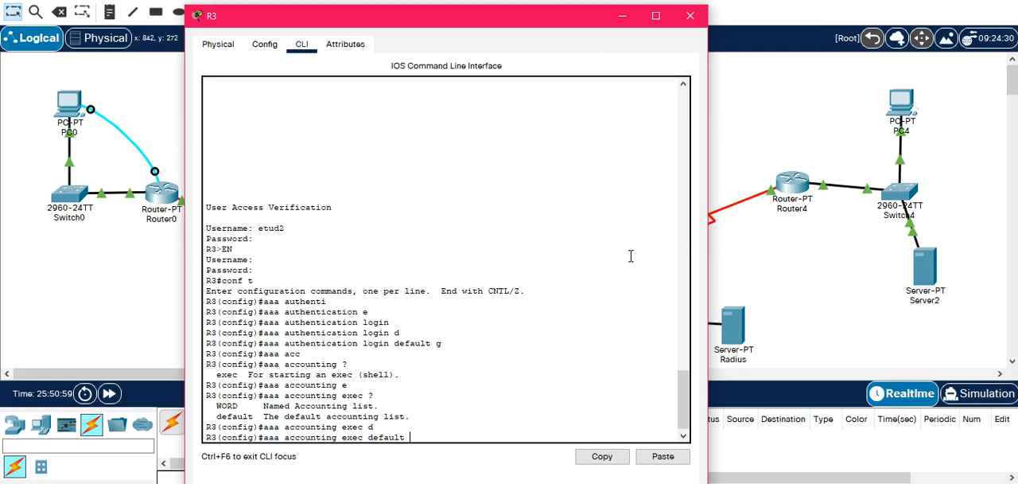
text(?)
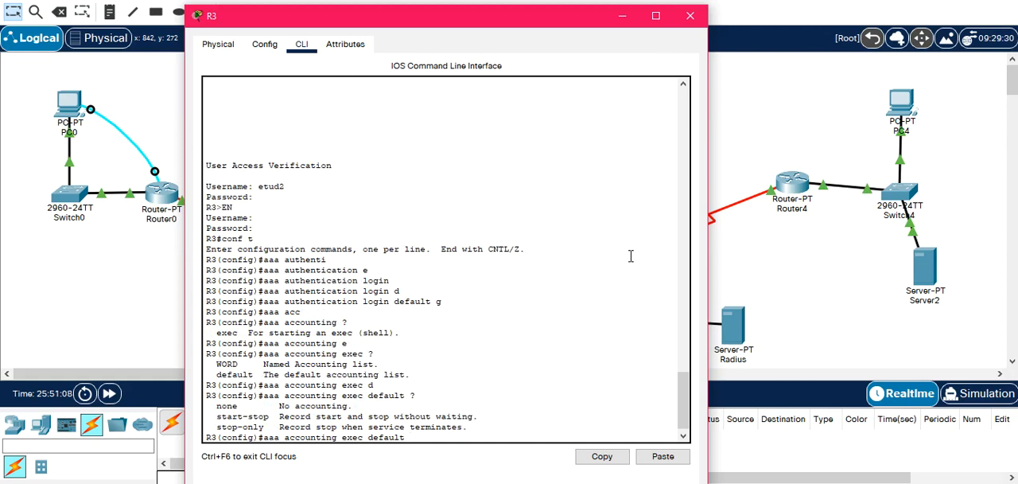
Complete the accounting command with start-stop group radius and apply it on R3.
text(ST)
key(BackSpace)
text(A)
key(Tab)
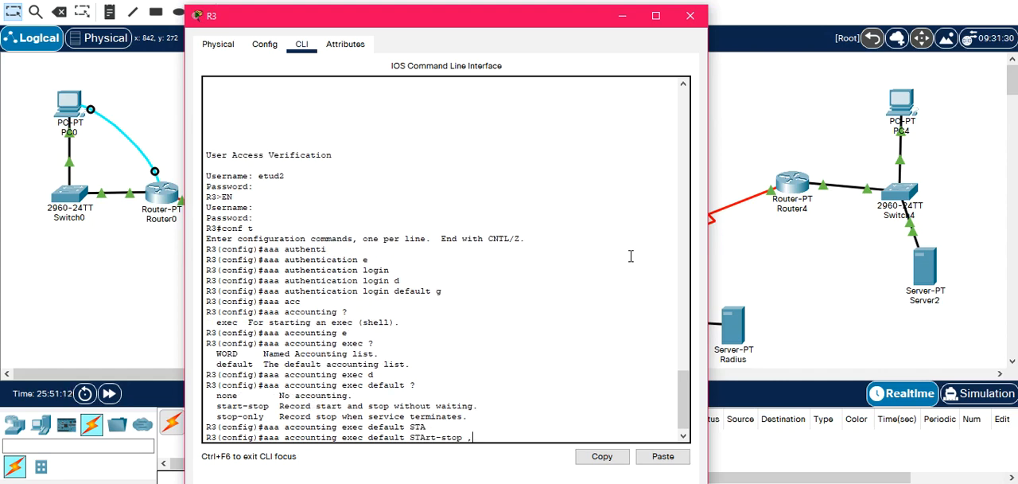
text(?)
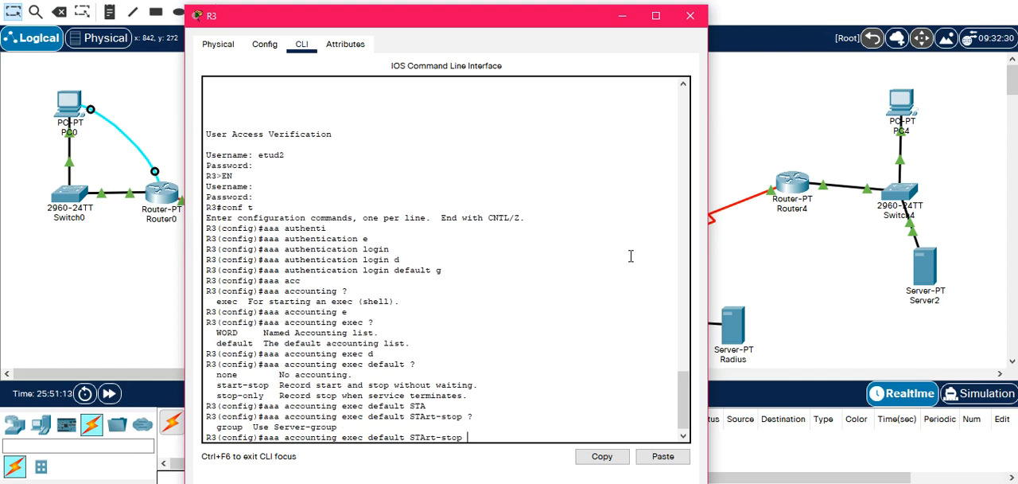
text(G)
key(Tab)
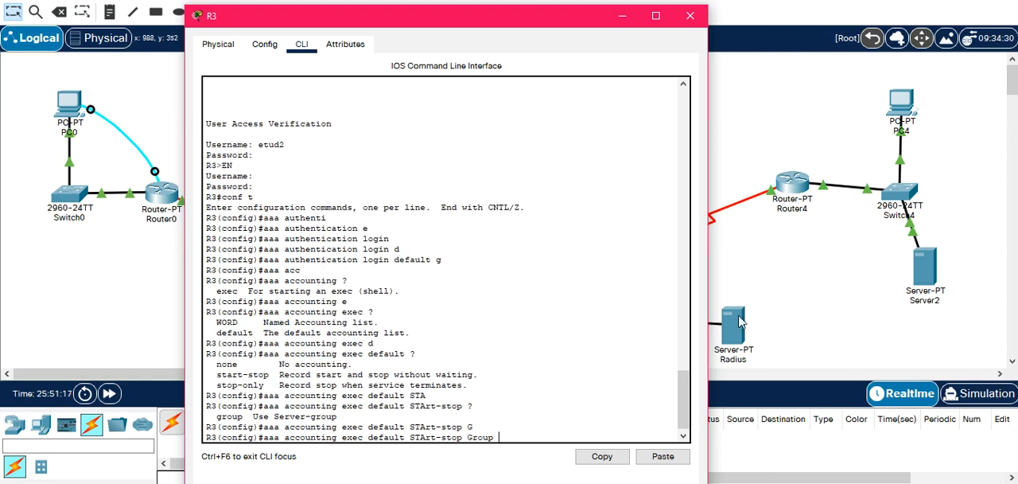
text(r)
key(Tab)
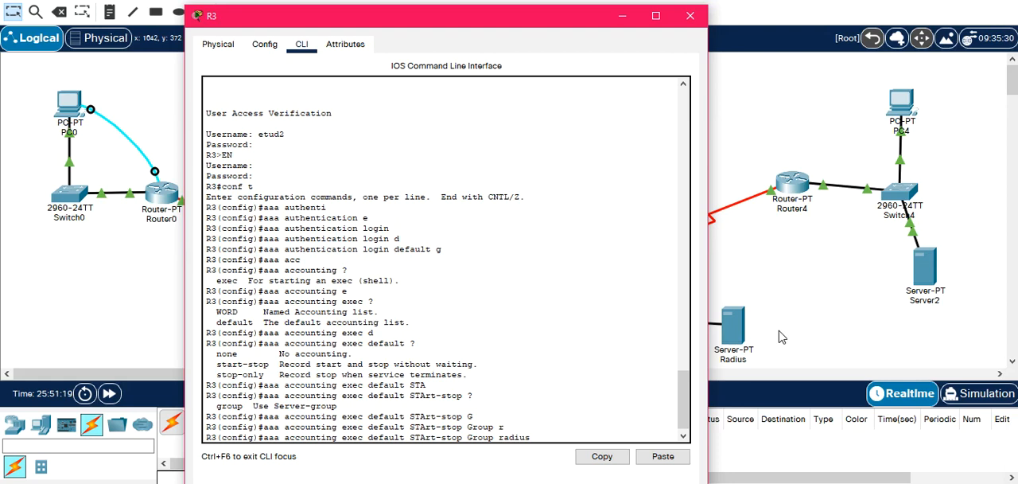
text(?)
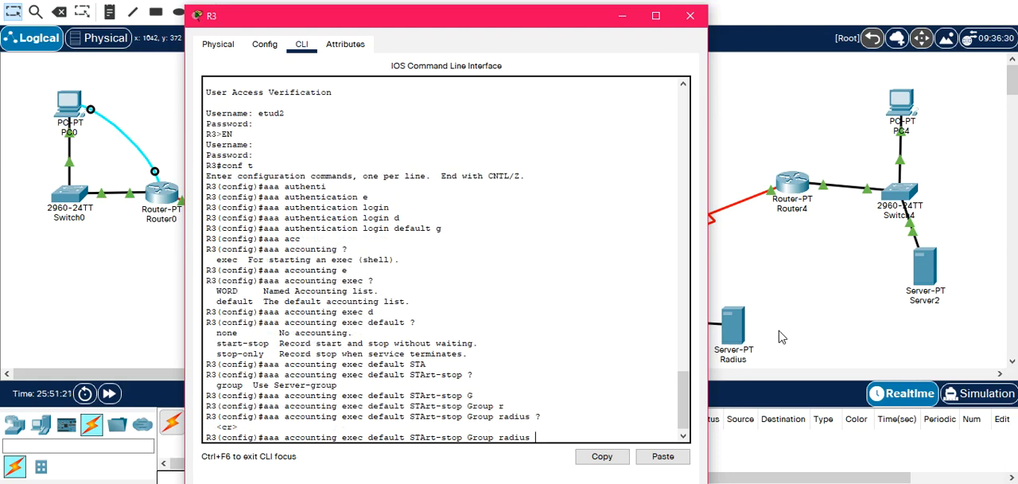
key(Return)
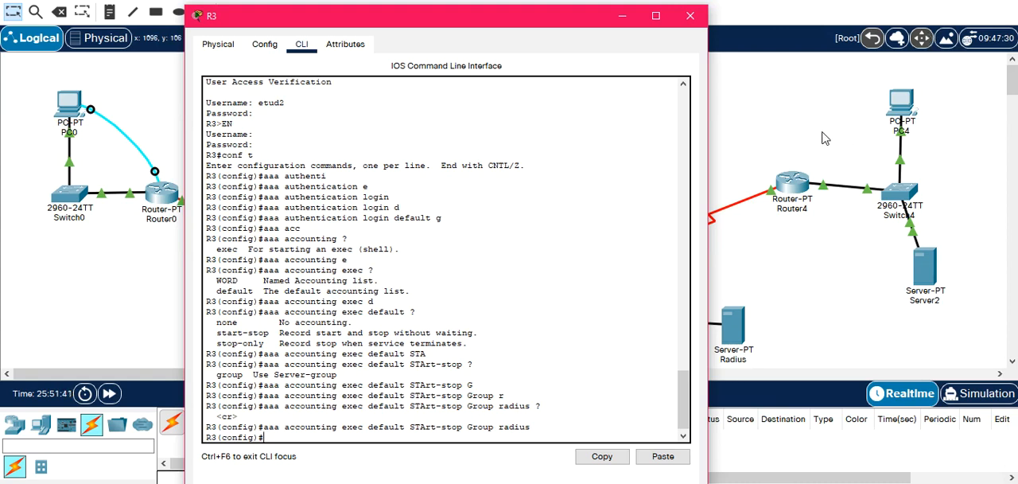
From PC3's command prompt, run ssh -l etud2 172.19.10.254, enter the account password, and exit the R3 session.
click(809, 133)
click(556, 320)
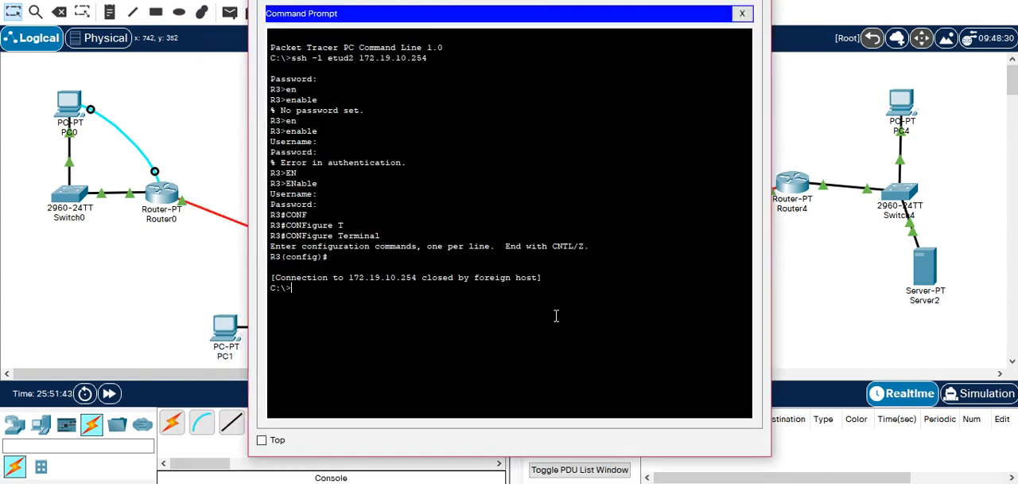
key(Up)
key(Return)
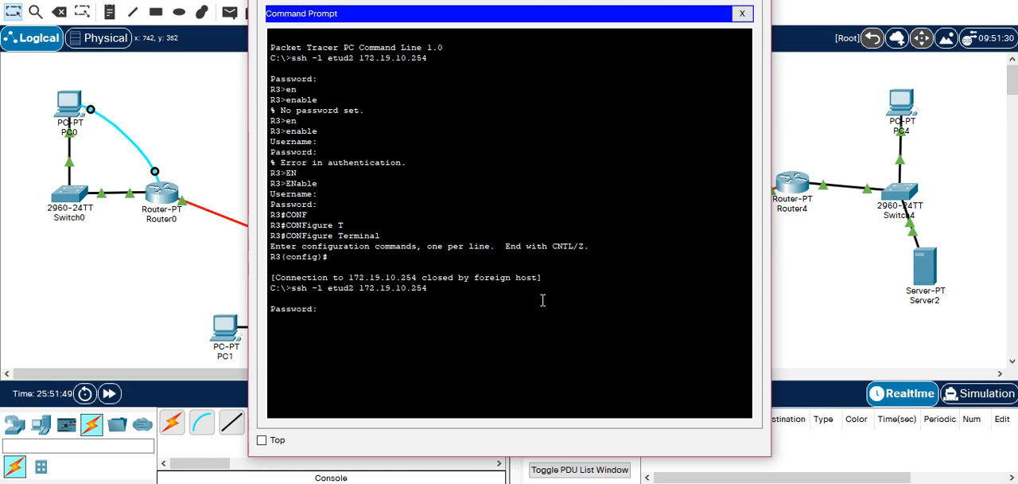
key(Return)
text(EXIT)
key(Return)
key(Return)
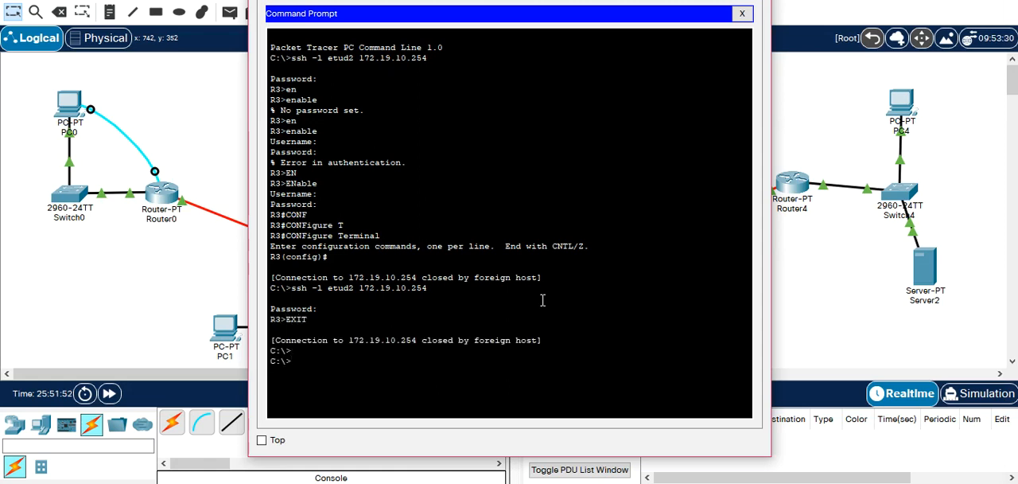
Reconnect to R3 over SSH as etud2 at 172.19.10.254, entering the account password.
key(Up)
key(Return)
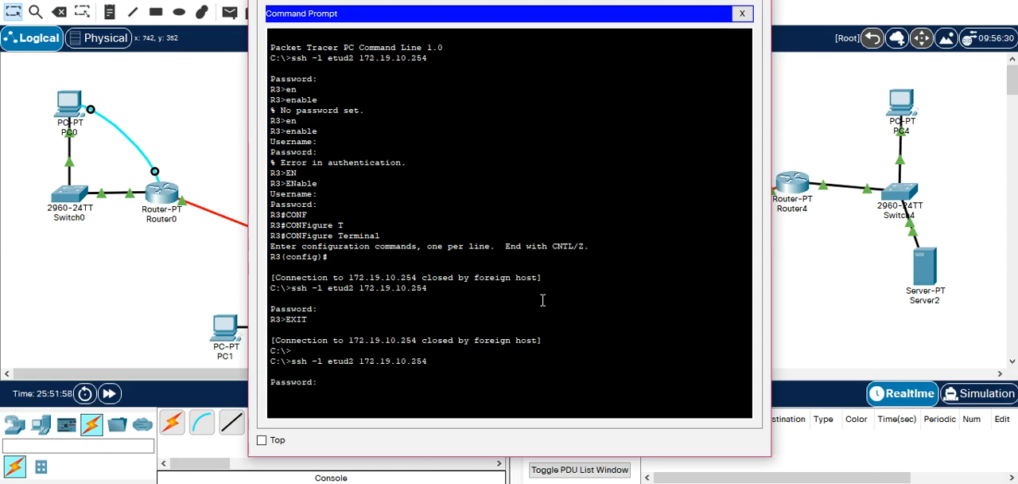
key(Return)
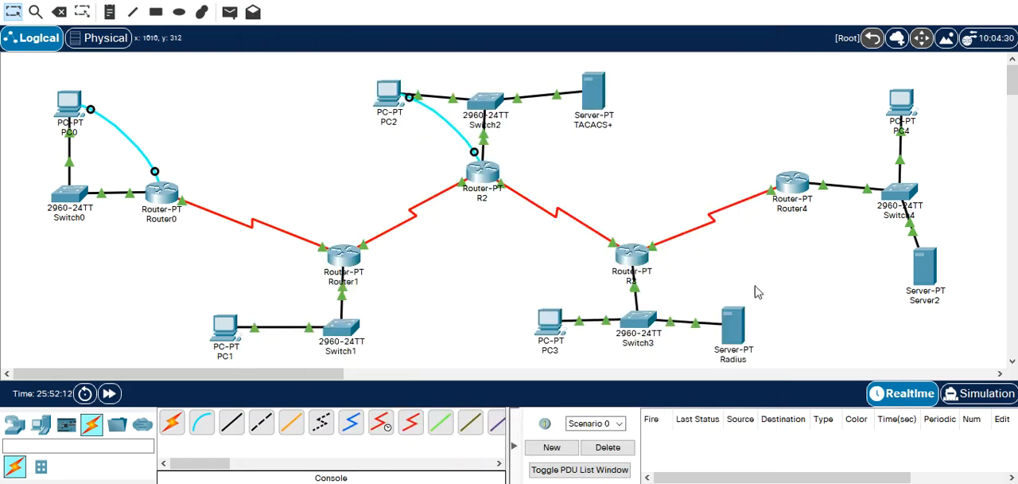
Open the AAA Accounting viewer on the Radius server and check the RADIUS accounting records.
mouse_move(753, 317)
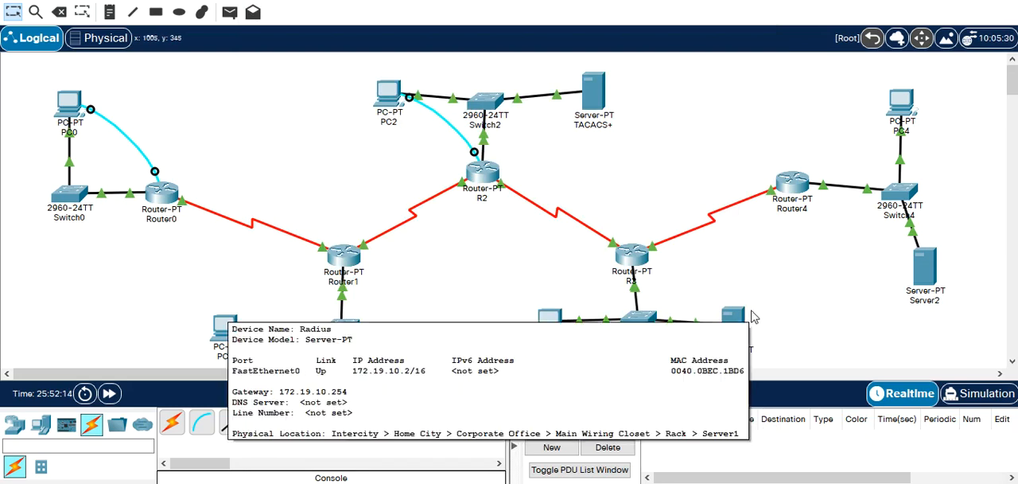
click(738, 318)
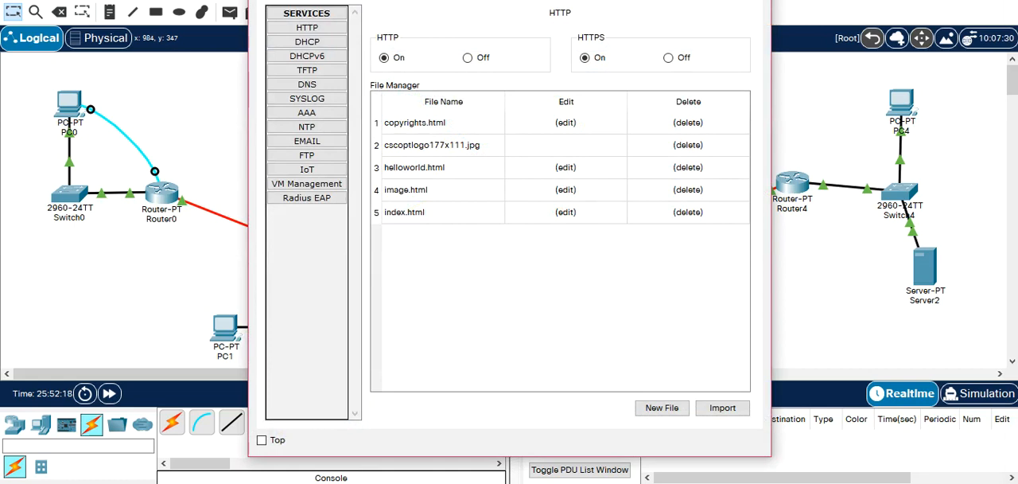
click(404, 0)
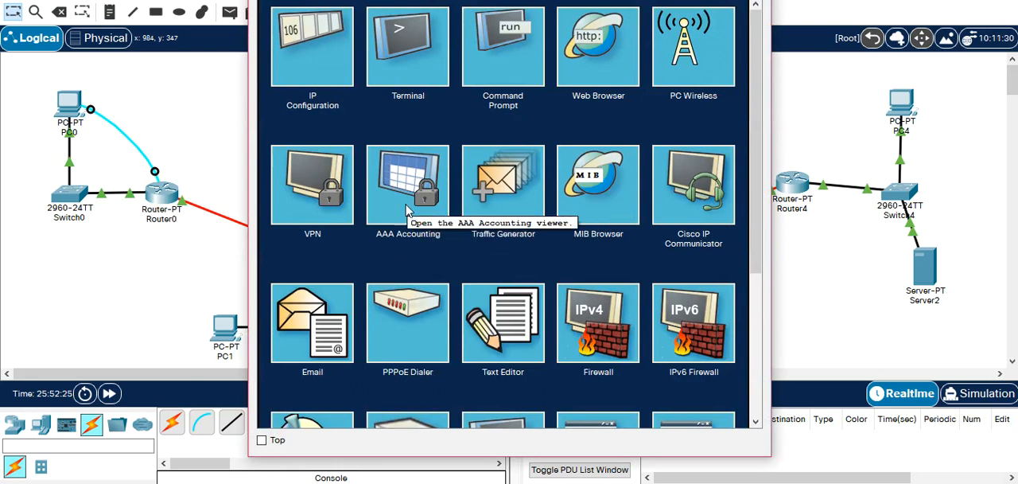
click(407, 211)
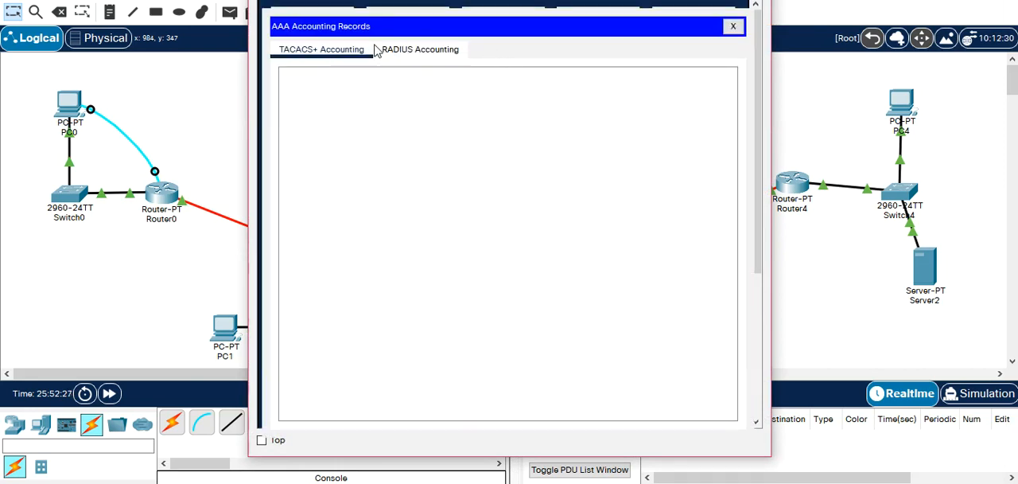
click(409, 52)
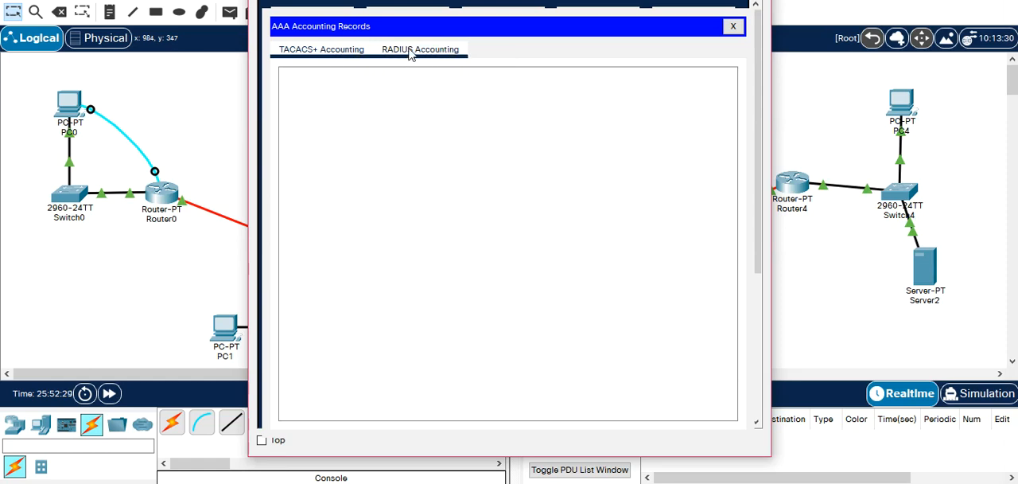
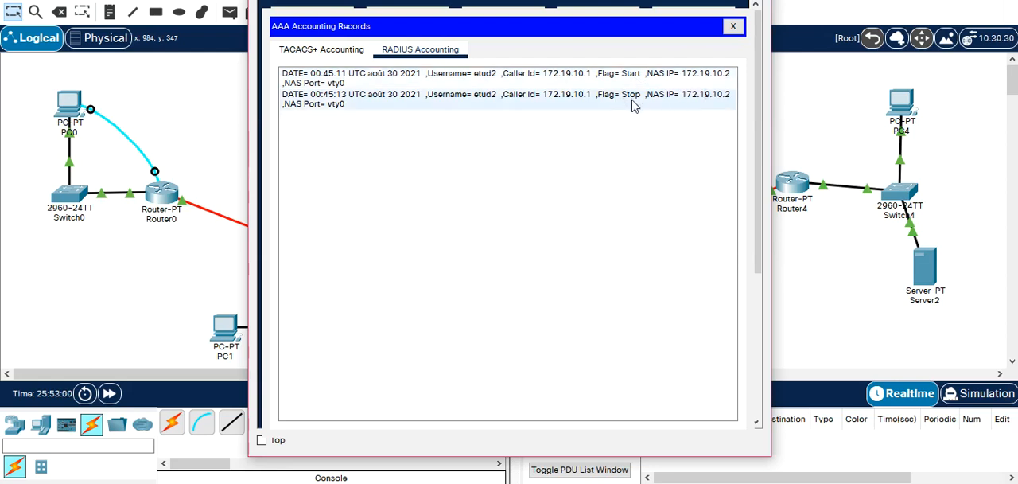
From PC3's command prompt, reconnect to R3 with ssh -l etud2 172.19.10.254, entering the account password.
click(791, 96)
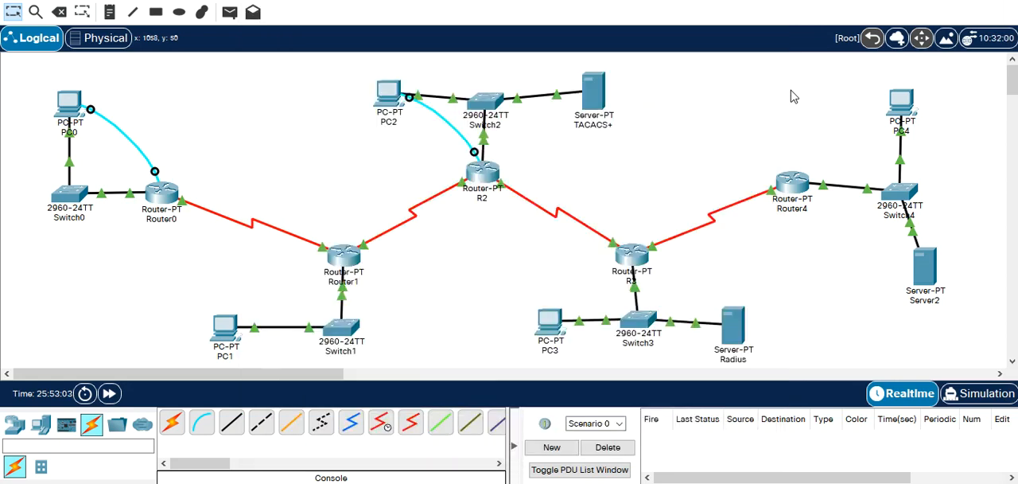
click(546, 327)
key(Up)
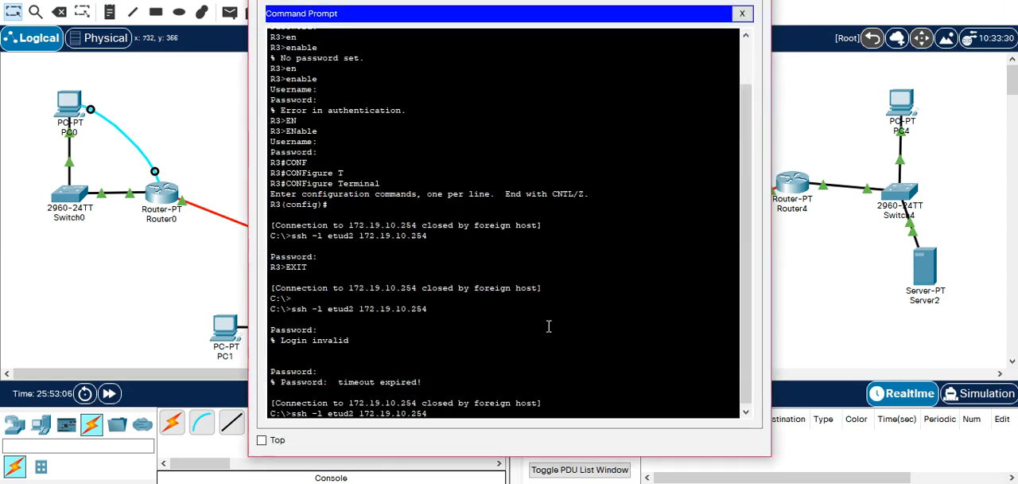
key(Return)
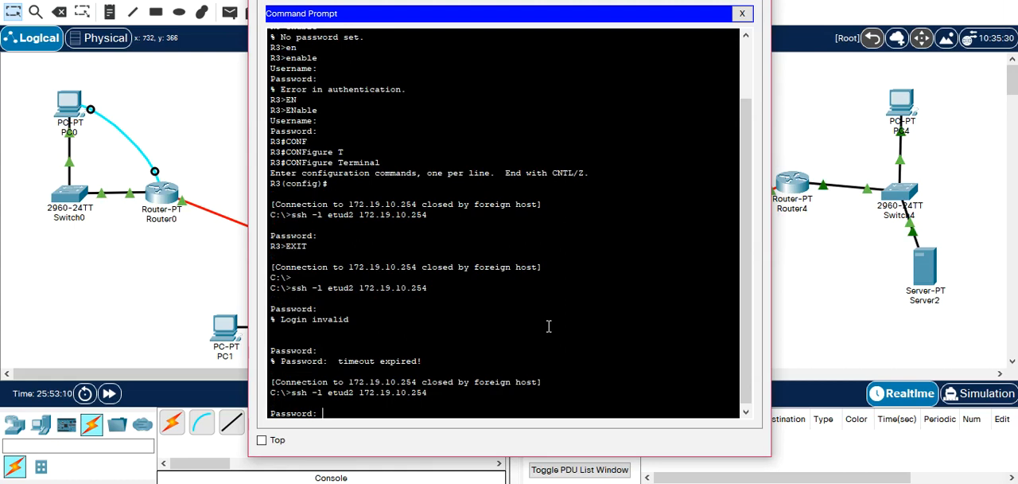
key(Return)
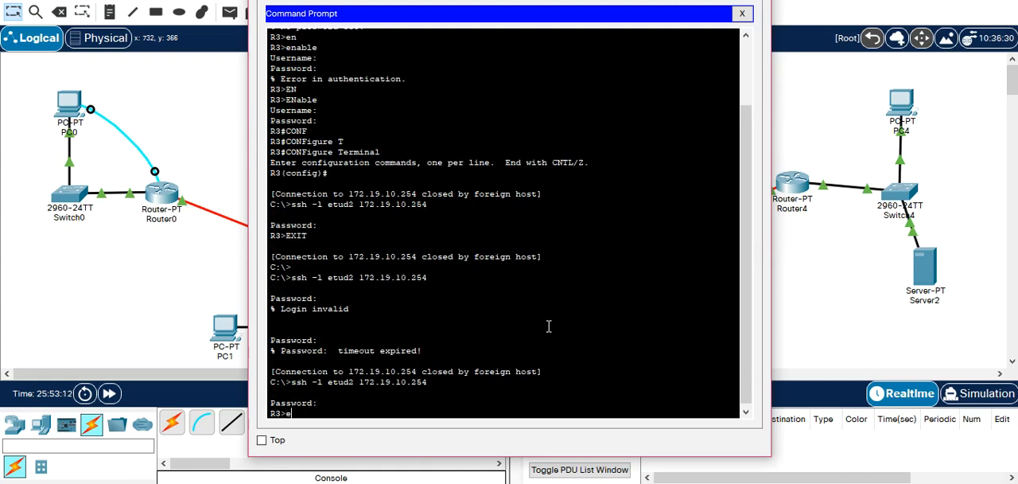
Enter privileged mode on R3 with enable, supplying the username and password.
text(en)
key(Tab)
key(Return)
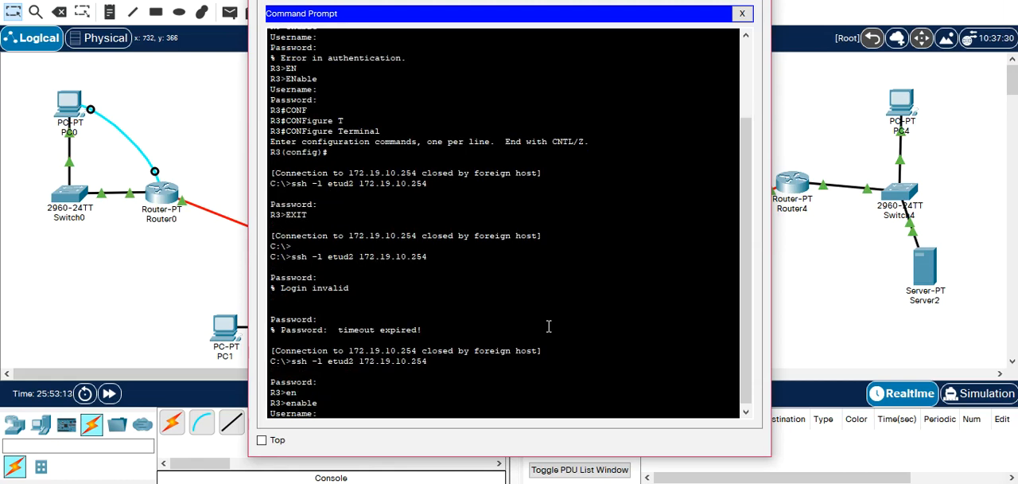
key(Return)
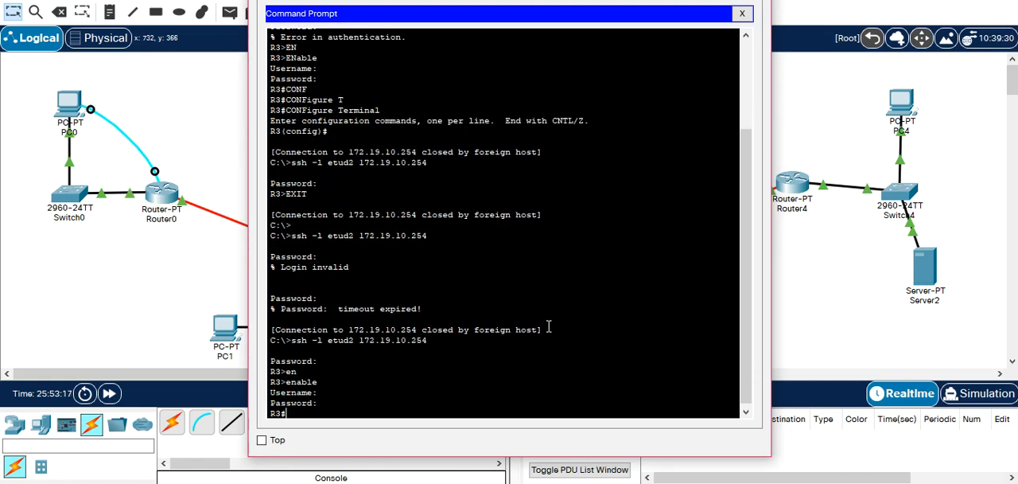
Check the Radius server's RADIUS accounting records for the start entry of the current SSH session.
click(773, 247)
click(733, 333)
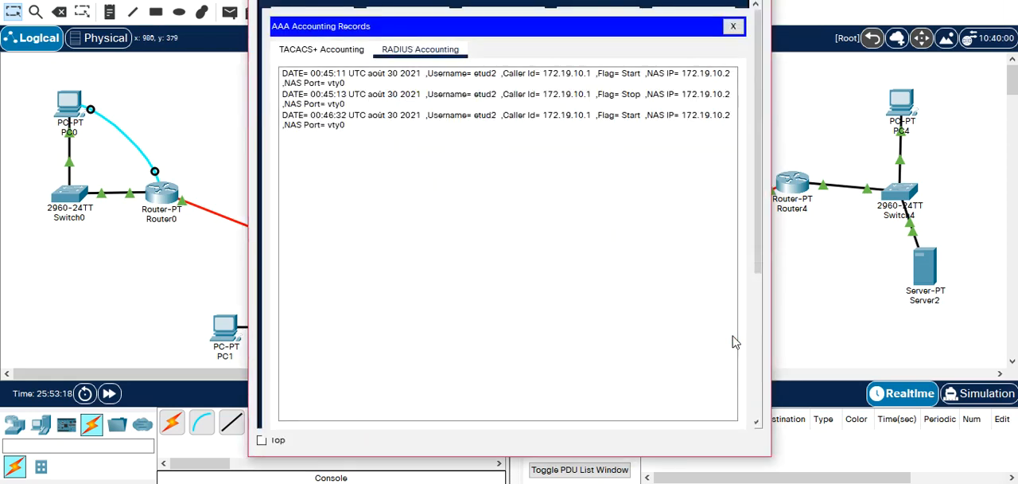
drag(455, 75, 413, 118)
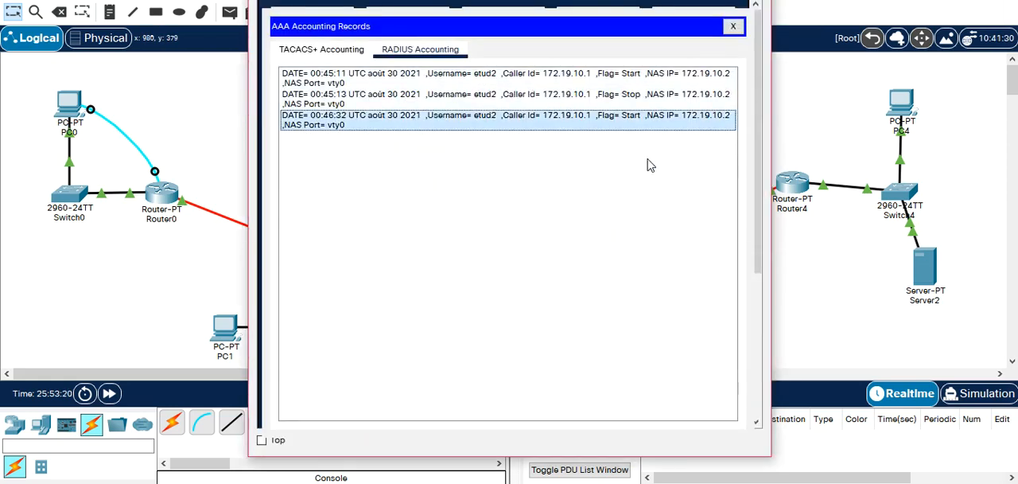
Return to PC3's command prompt and exit the SSH session on R3.
click(817, 268)
click(565, 315)
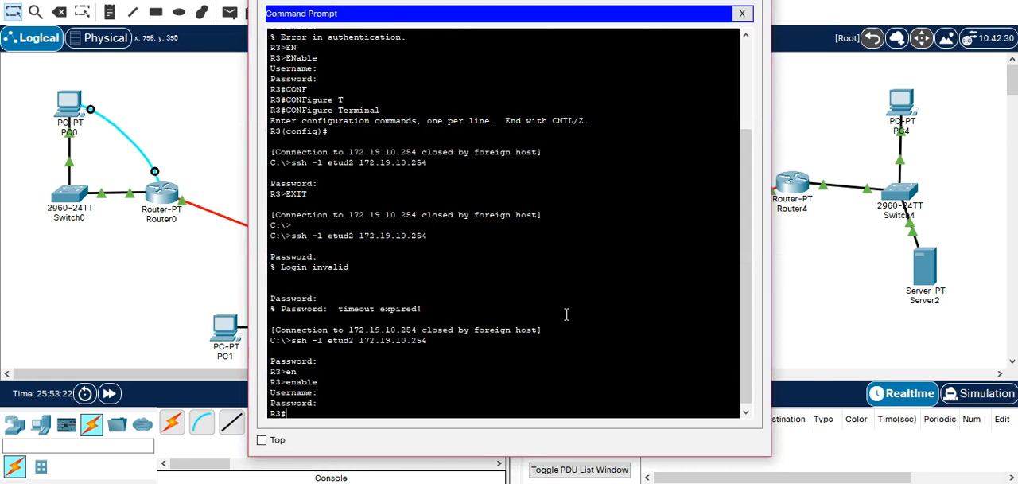
text(EXIT)
key(Return)
key(Return)
key(Up)
key(Return)
key(Return)
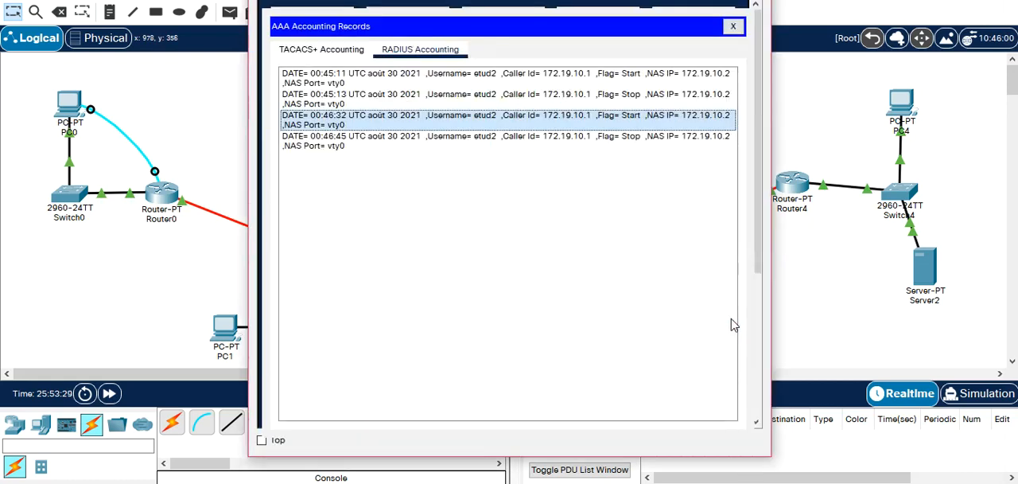
Examine the stop record in RADIUS Accounting, and close the accounting viewer and the Radius server window.
click(494, 143)
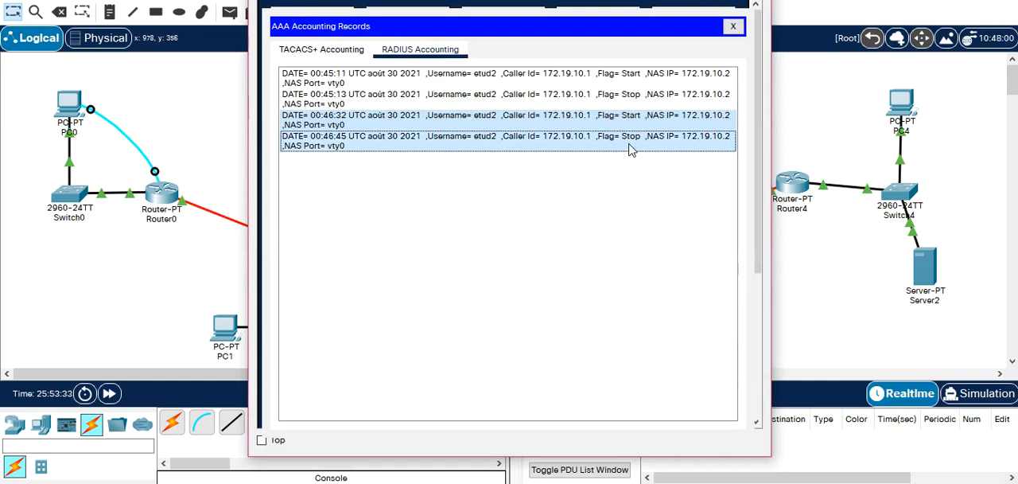
click(733, 29)
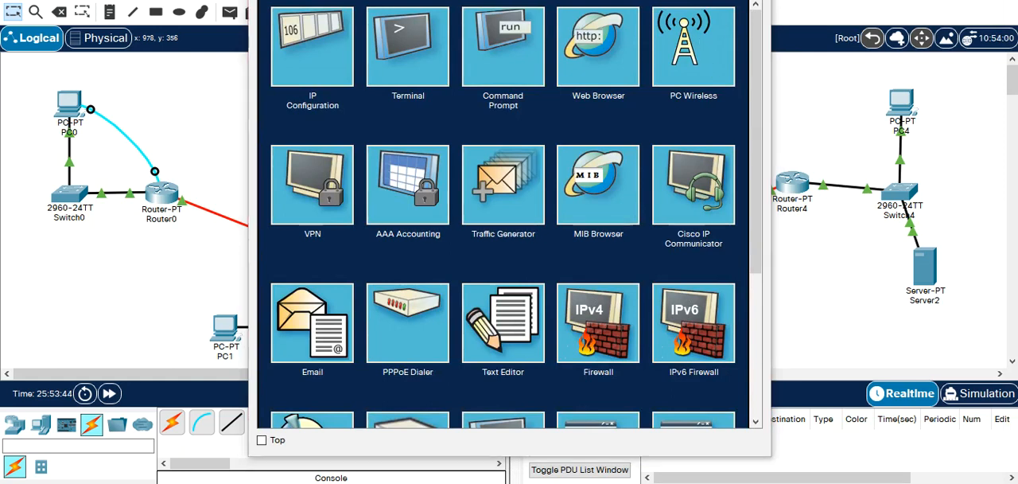
drag(509, 3, 462, 0)
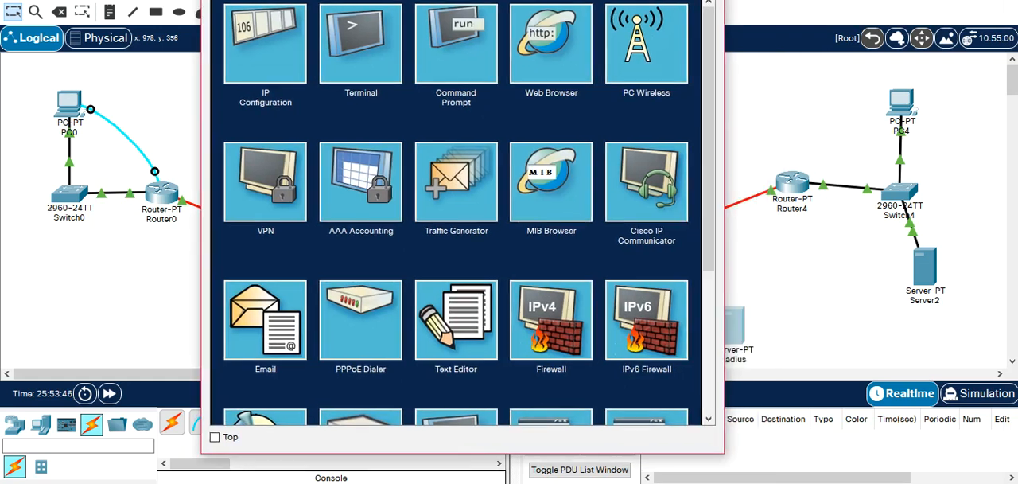
click(707, 0)
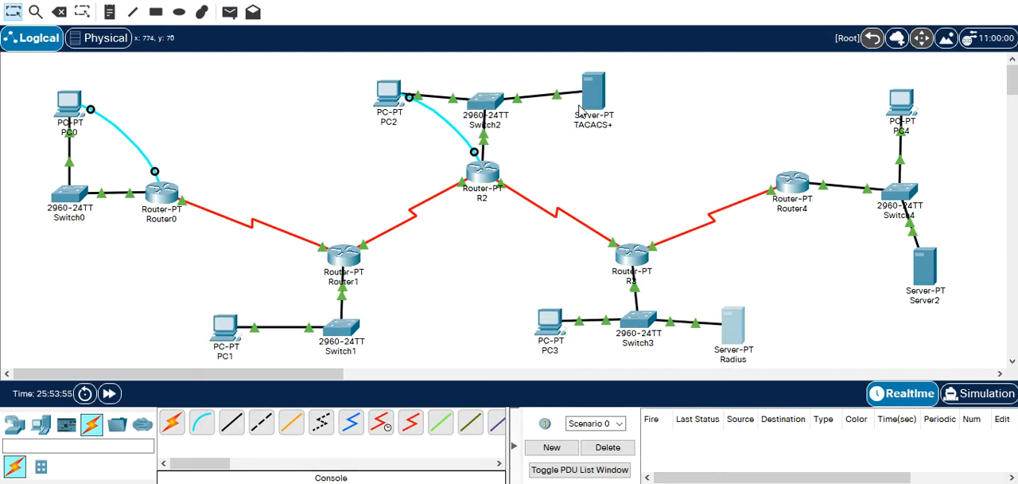
Open R2's login prompt and look up the user account in the TACACS+ server's AAA service.
click(481, 173)
key(Return)
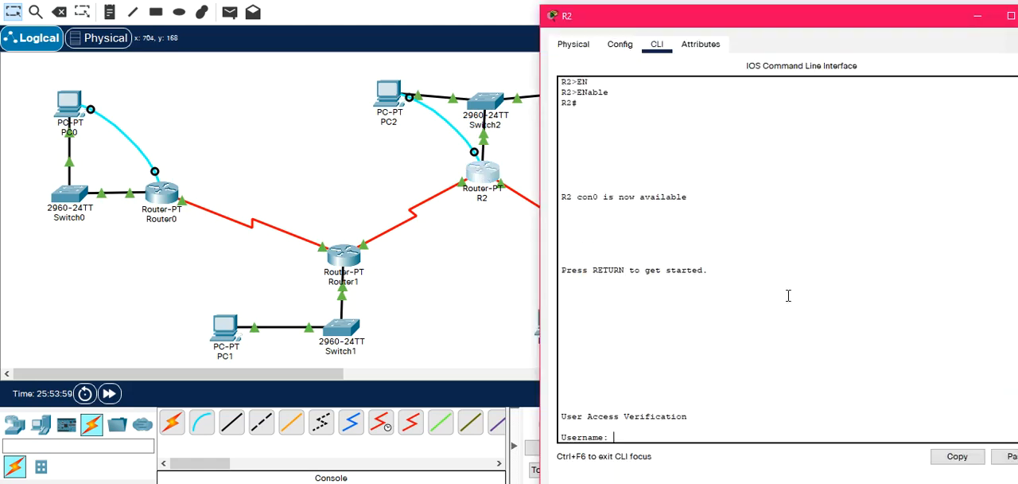
click(430, 159)
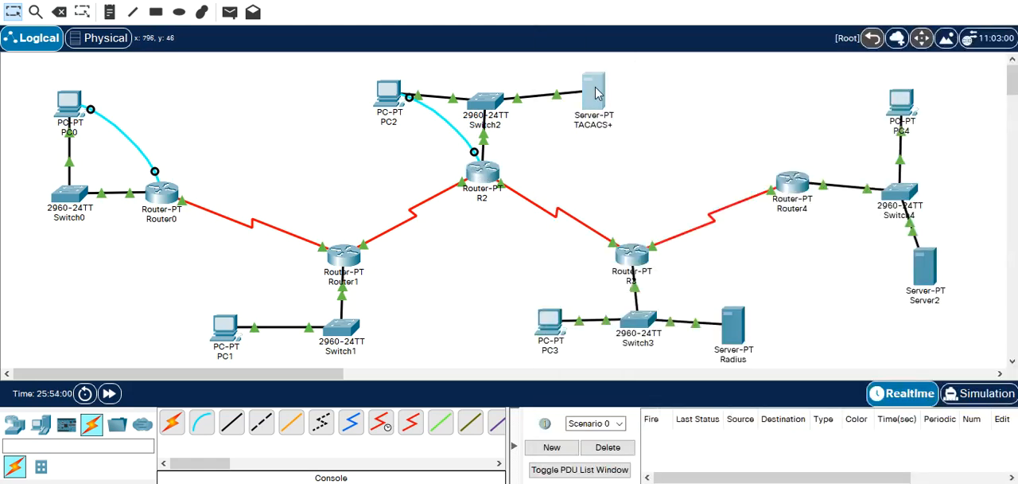
click(595, 91)
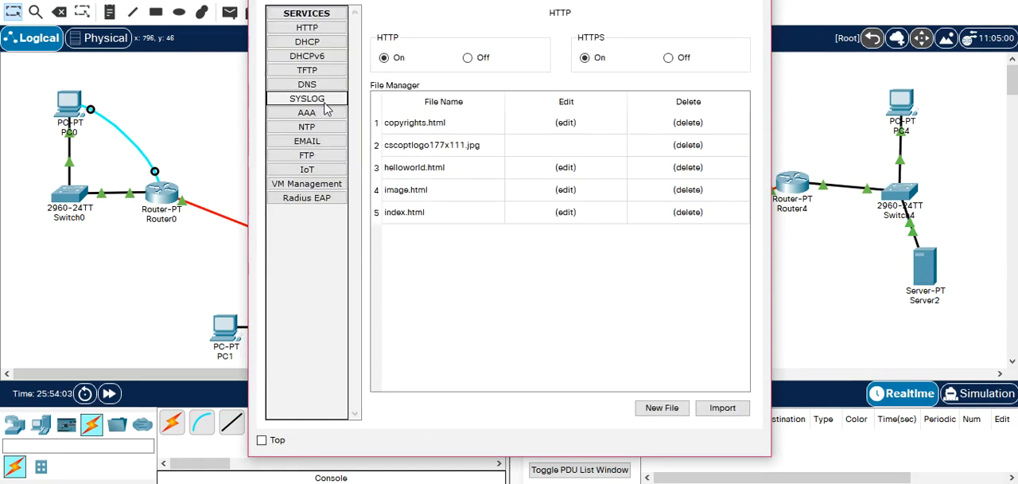
click(322, 117)
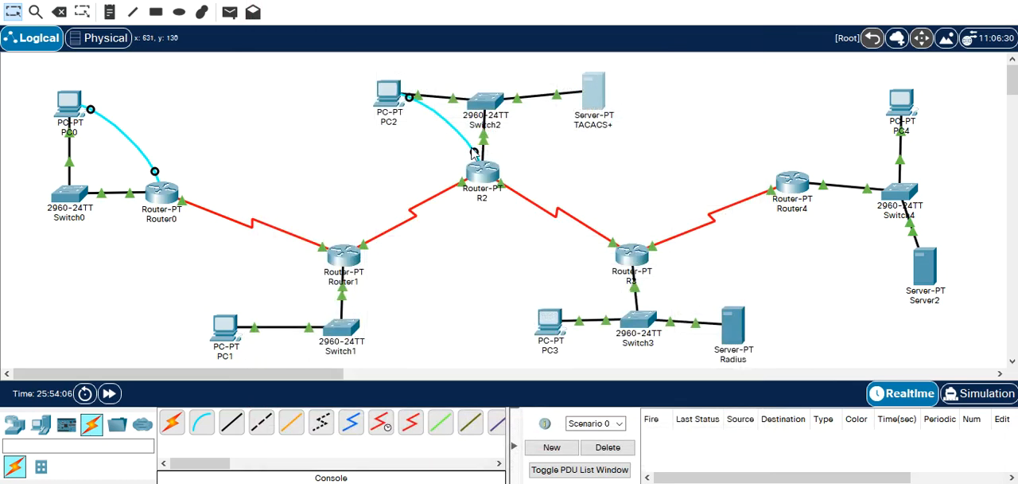
click(481, 168)
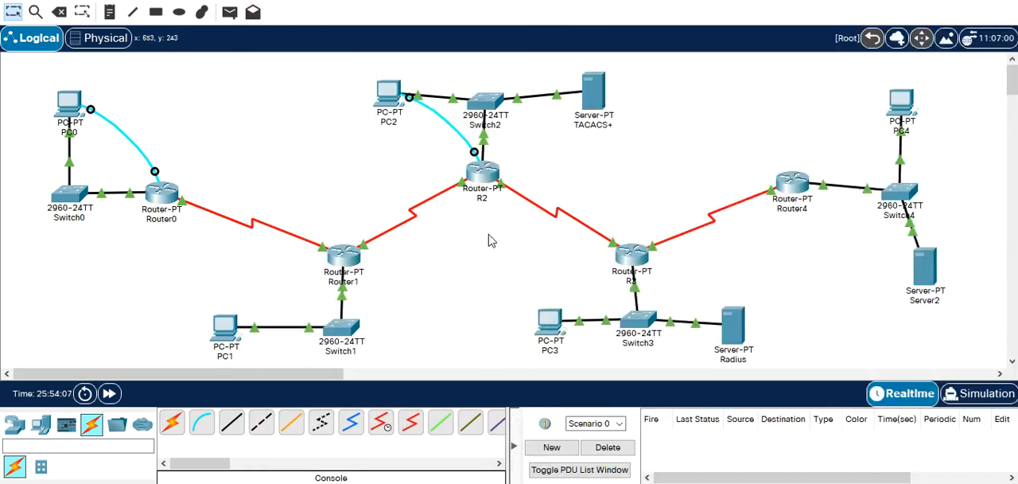
Log in to R2's CLI as etud1 with the account password and enter privileged mode.
click(481, 168)
drag(708, 8, 317, 9)
text(etud)
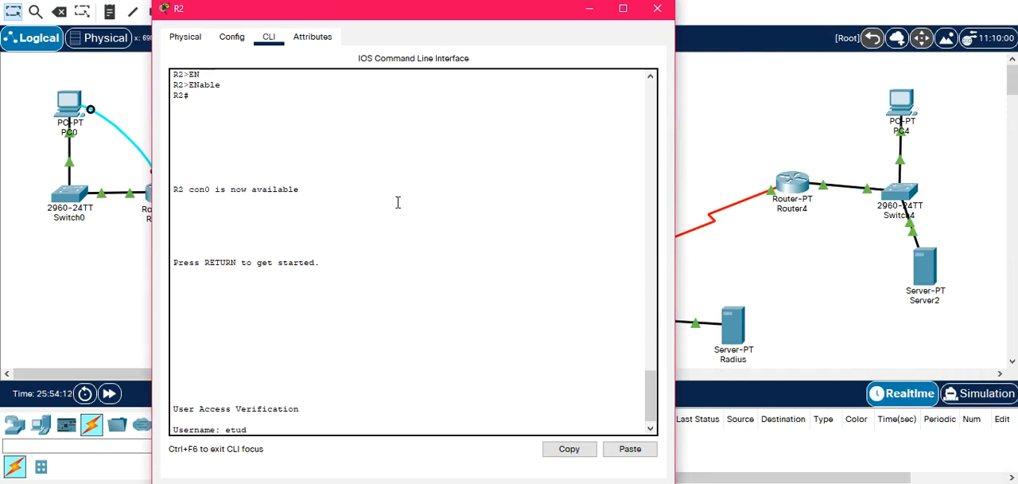
text(1)
key(Return)
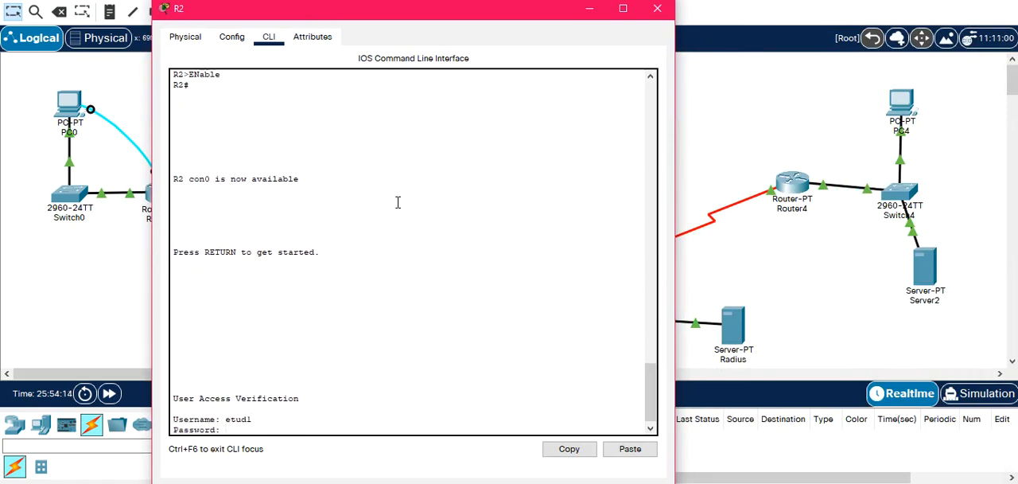
key(Return)
text(en)
key(Return)
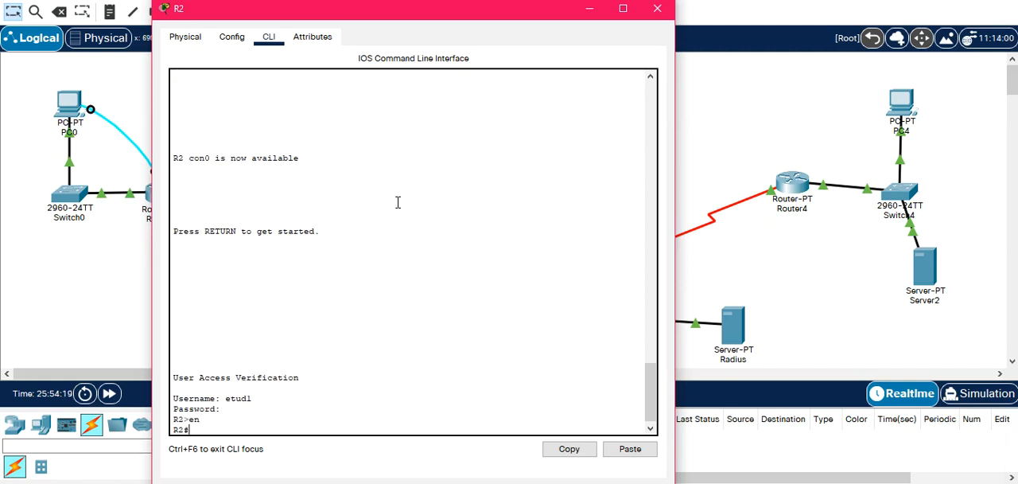
Enter global configuration mode on R2 and begin the command aaa accounting exec default.
text(conf)
key(Tab)
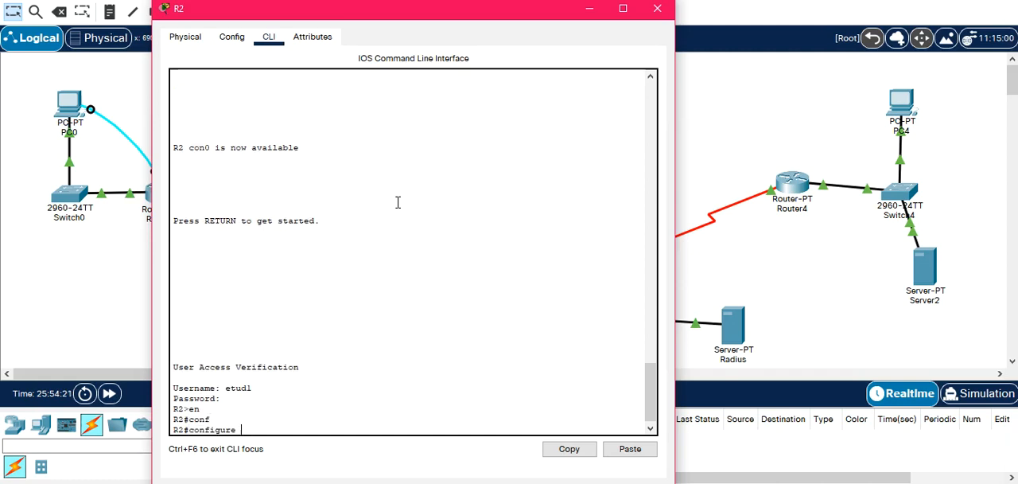
text(t)
key(Tab)
key(Return)
text(aaa acc)
key(Tab)
text(e)
key(Tab)
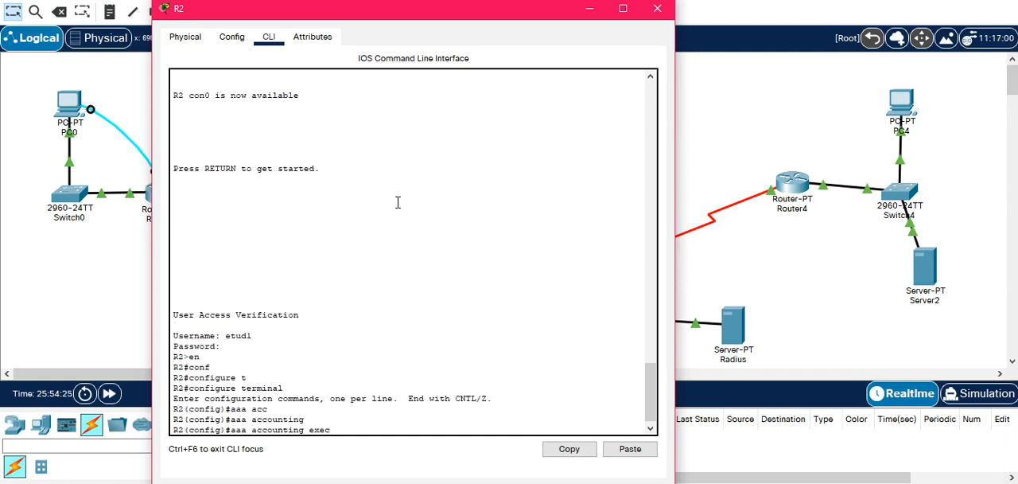
key(Tab)
List the accounting options with ? and add start-stop to R2's aaa accounting exec default command.
key(Tab)
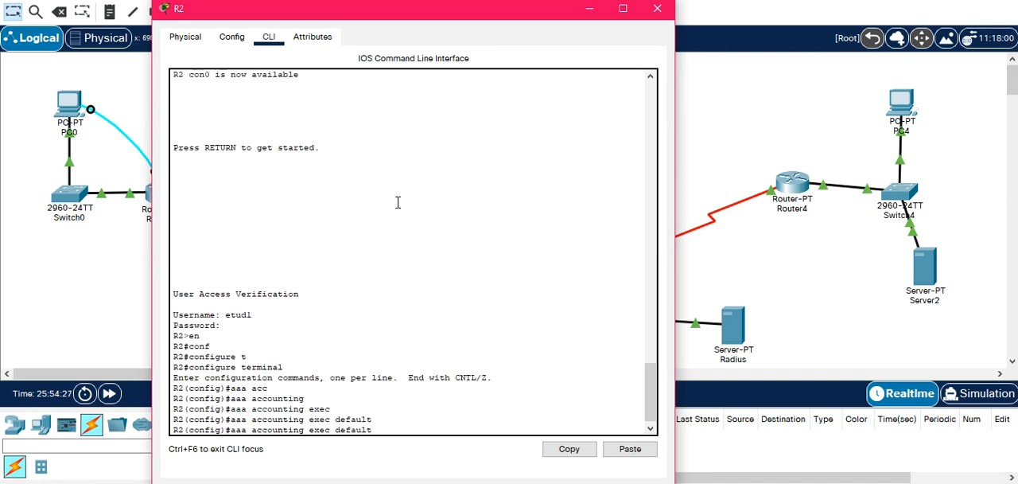
text(g)
key(Tab)
key(BackSpace)
text(?)
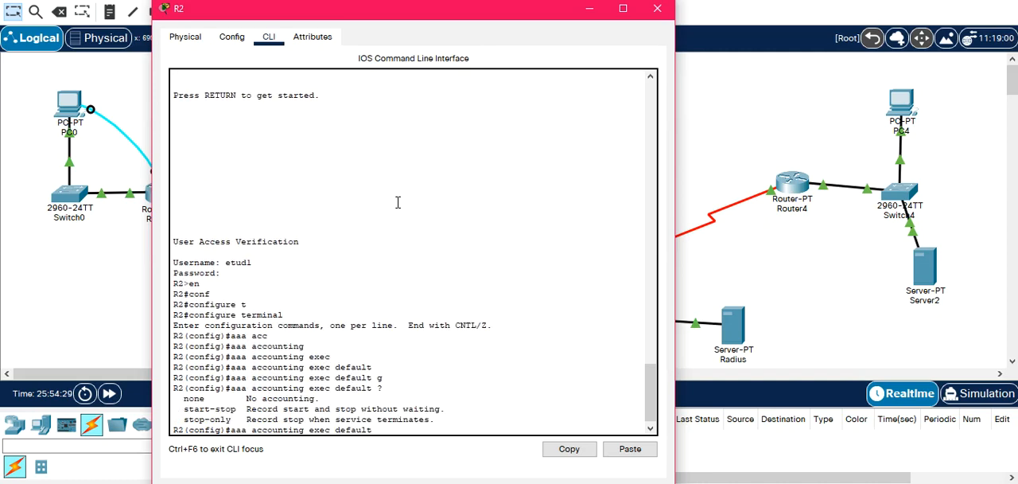
text(st)
key(Tab)
text(a)
key(Tab)
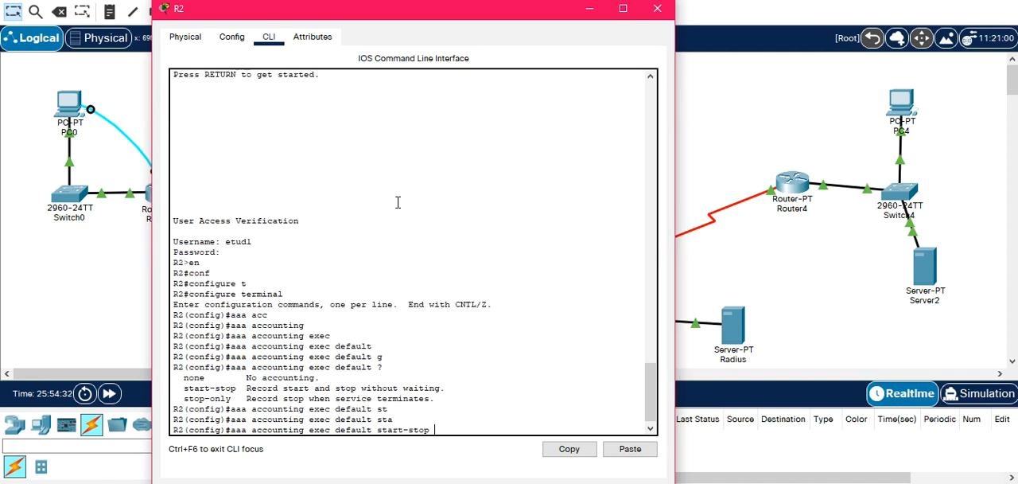
Complete the accounting command with group tacacs+ and apply it on R2.
text(g)
key(Tab)
text(r)
key(Tab)
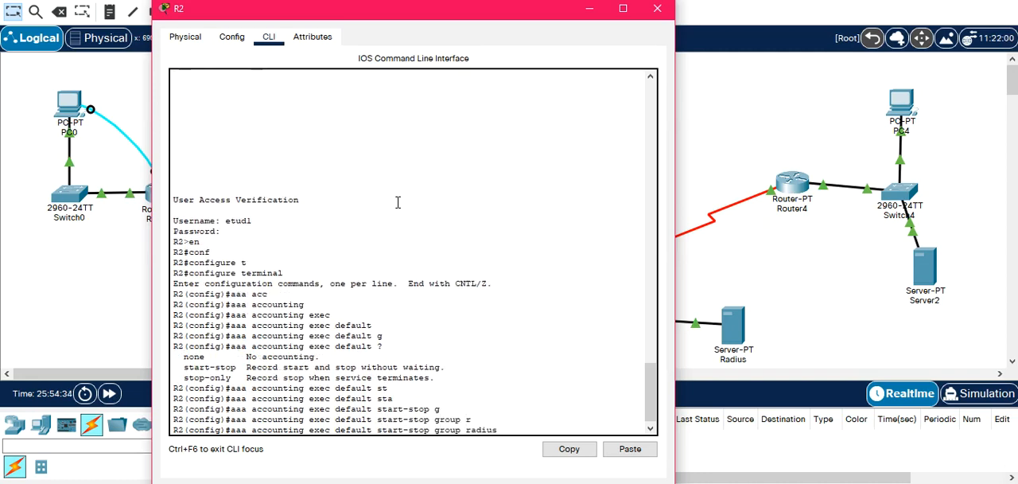
key(BackSpace)
key(BackSpace)
key(BackSpace)
key(BackSpace)
key(Tab)
key(Return)
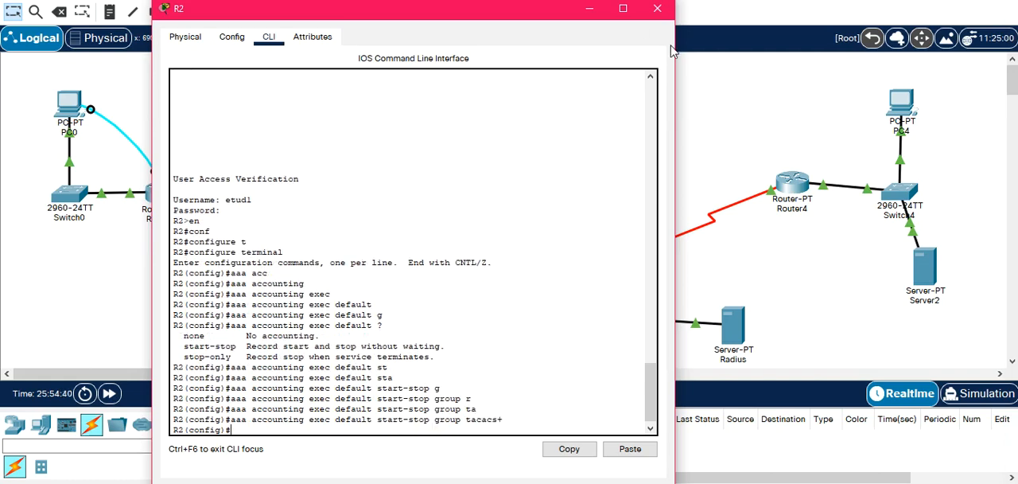
Close R2's window and open PC2's terminal to the R2 console with the default port settings.
click(657, 9)
click(390, 95)
click(591, 86)
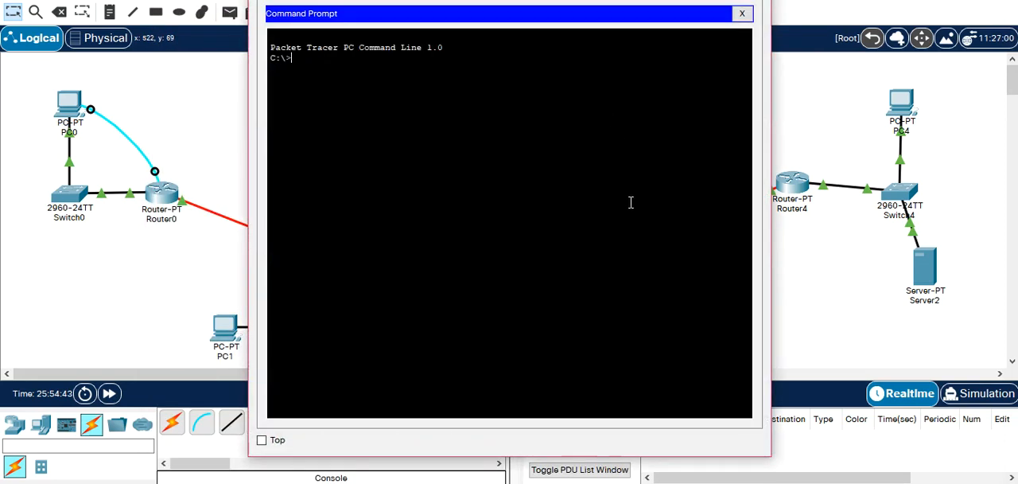
click(741, 12)
click(509, 57)
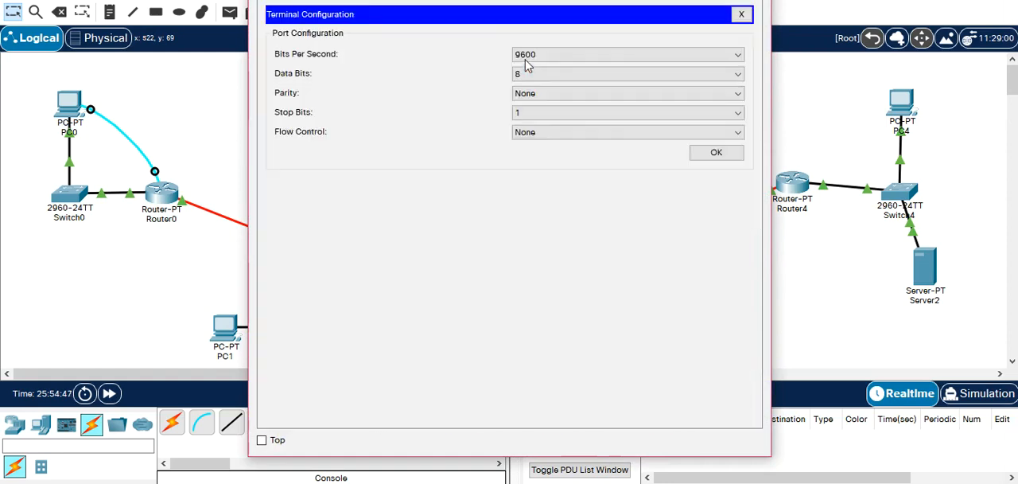
click(718, 154)
Leave R2's configuration mode with end and exit the console session.
text(nd)
key(Return)
key(Return)
text(exi)
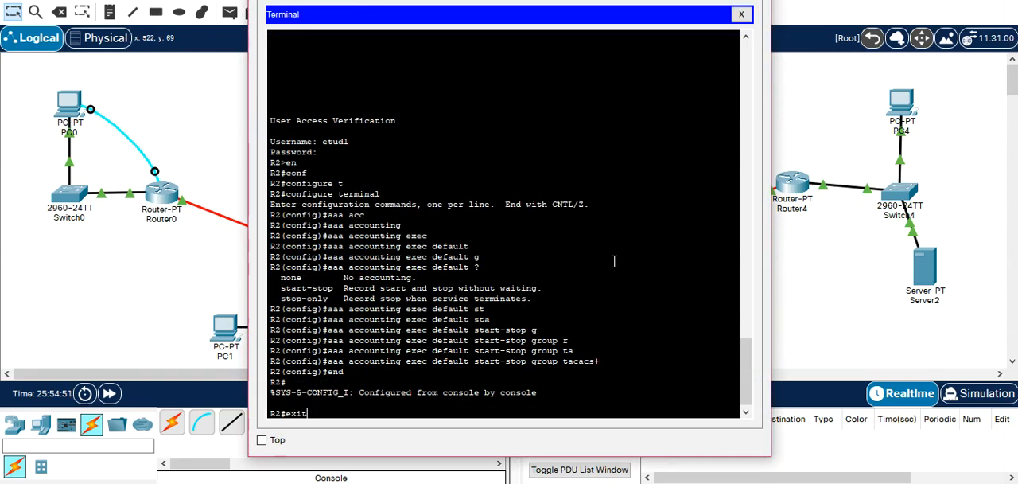
text(t)
key(Return)
key(Return)
Log back in to R2 from PC2's terminal as etud1, entering the account password.
text(etud)
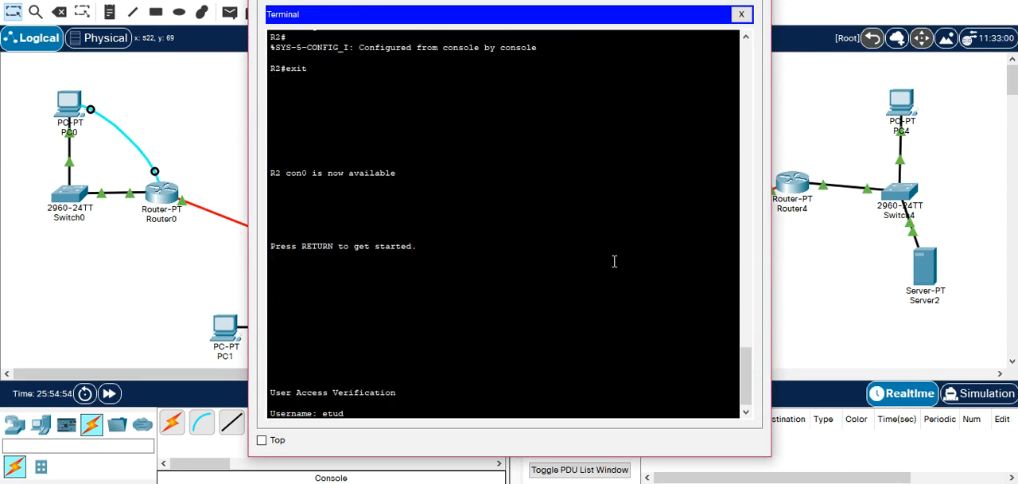
text(1)
key(Return)
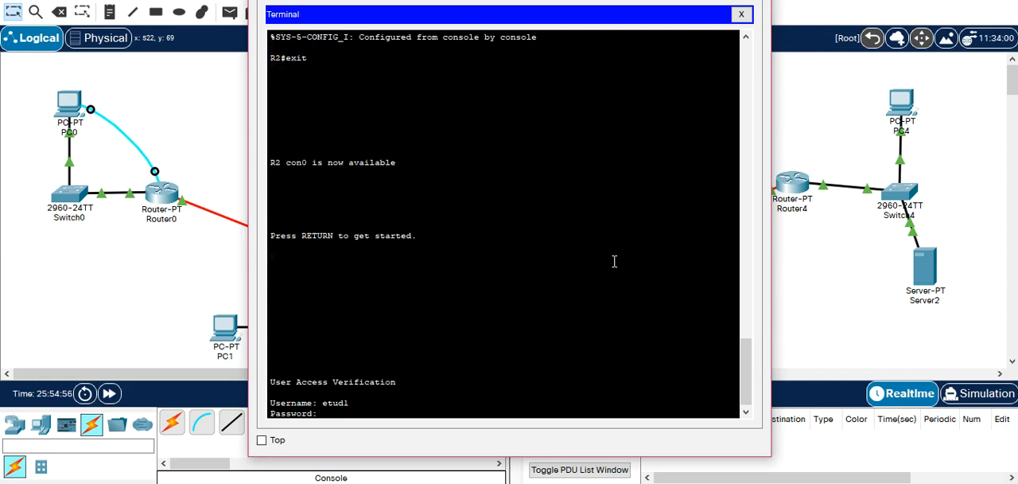
key(Return)
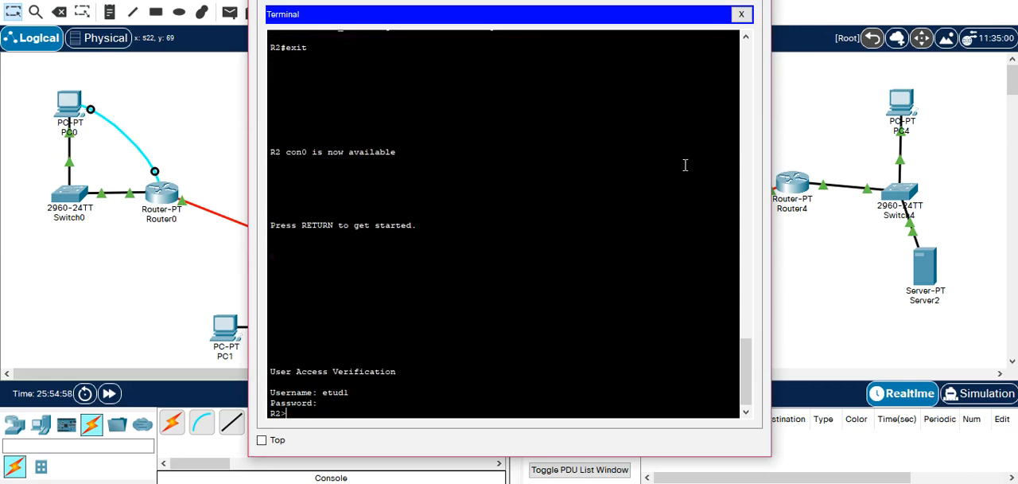
Examine the TACACS+ and RADIUS accounting records on the TACACS+ server, and close its window.
drag(576, 0, 324, 33)
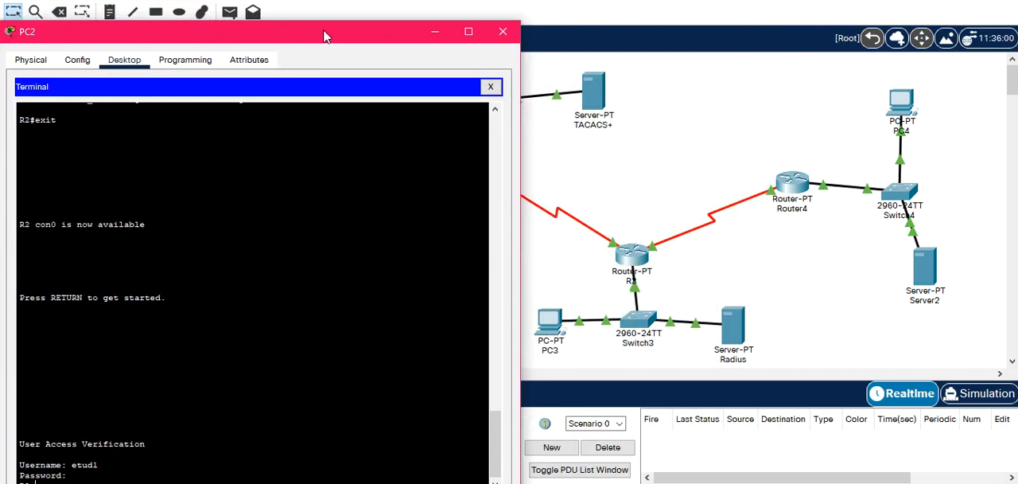
click(595, 95)
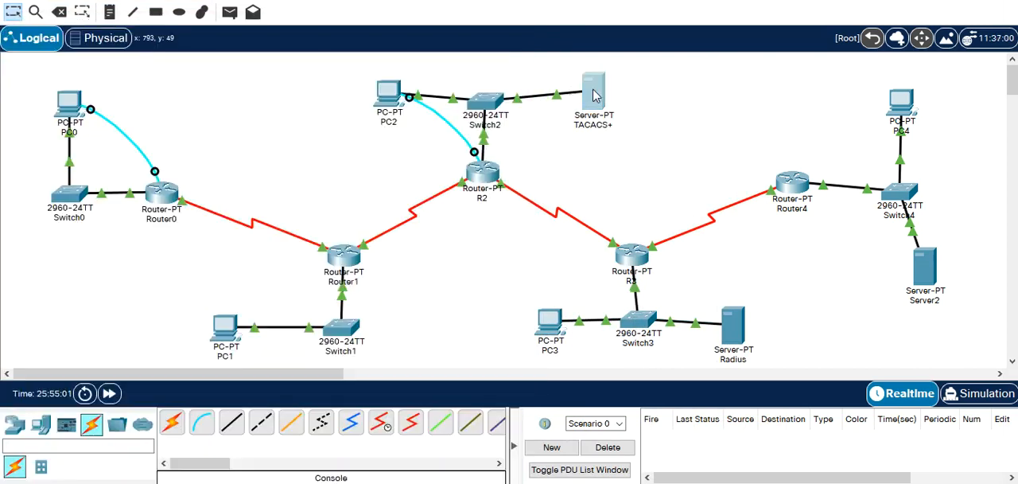
click(595, 95)
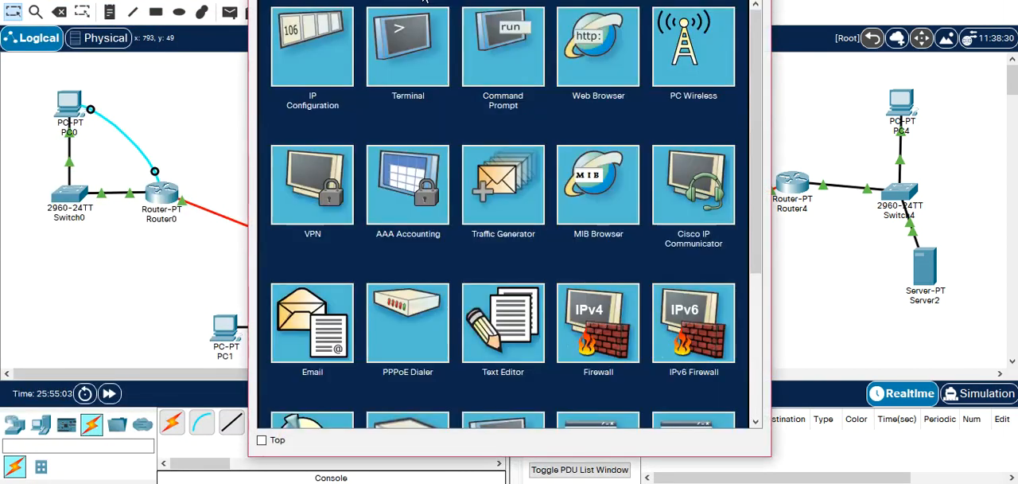
click(445, 172)
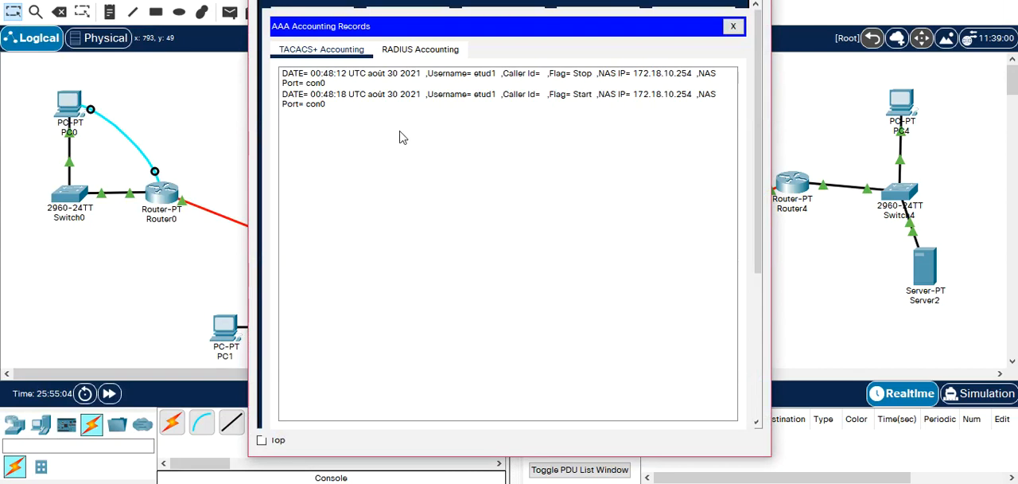
click(406, 53)
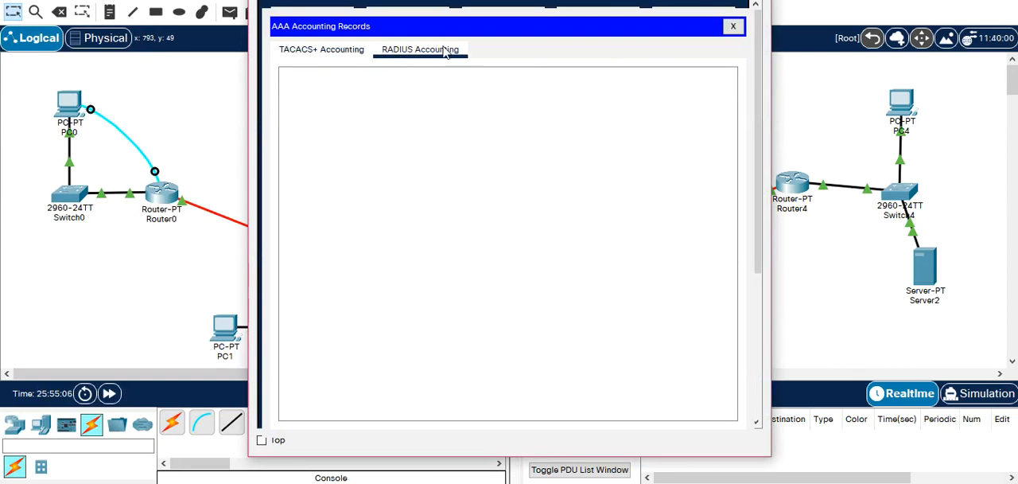
click(358, 57)
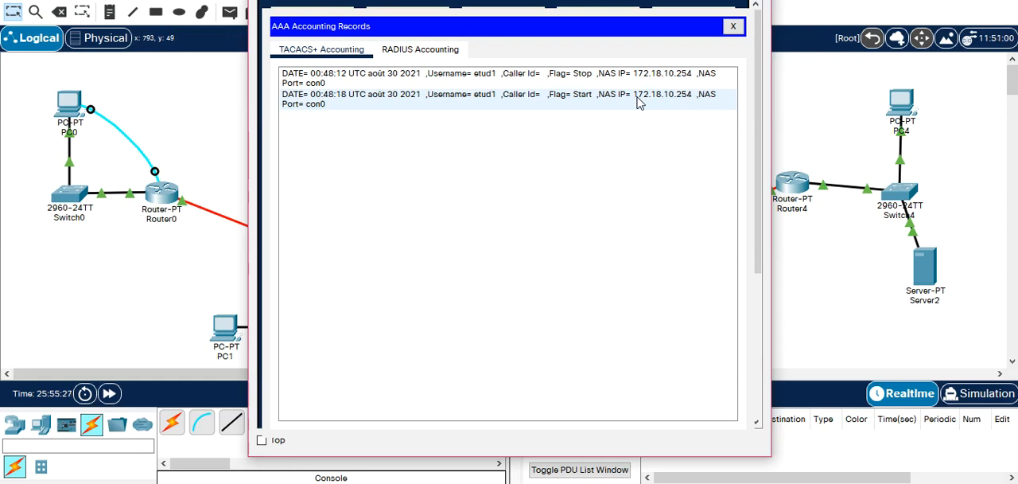
click(731, 27)
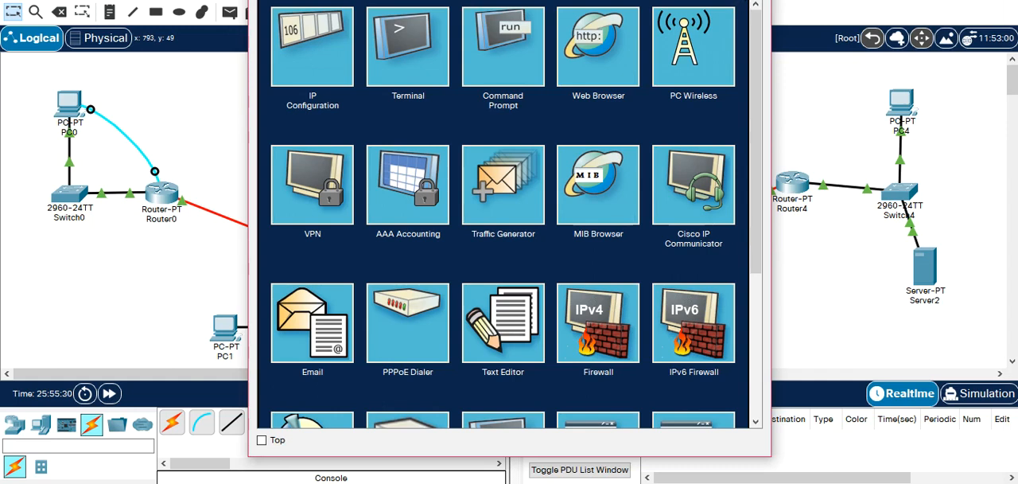
click(754, 1)
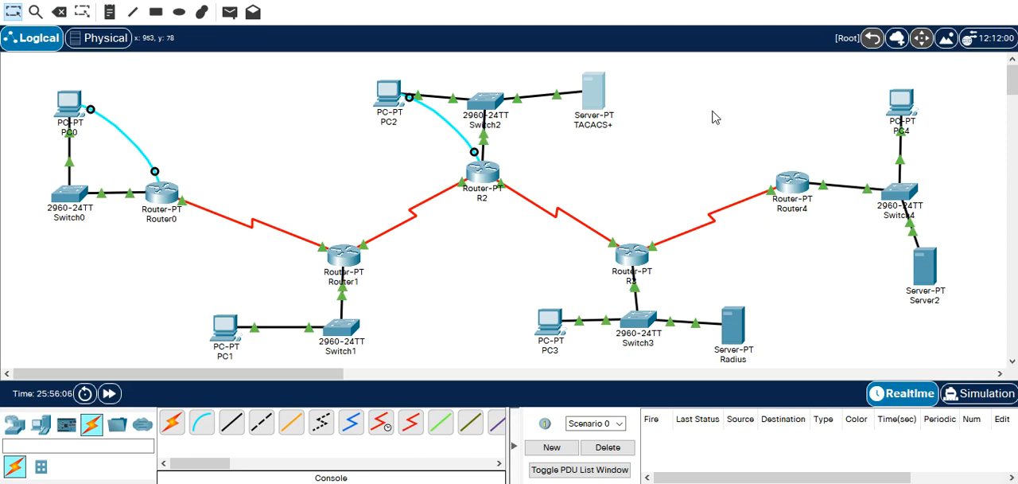
View the AAA service settings of Server2 and close its window without changing them.
click(930, 280)
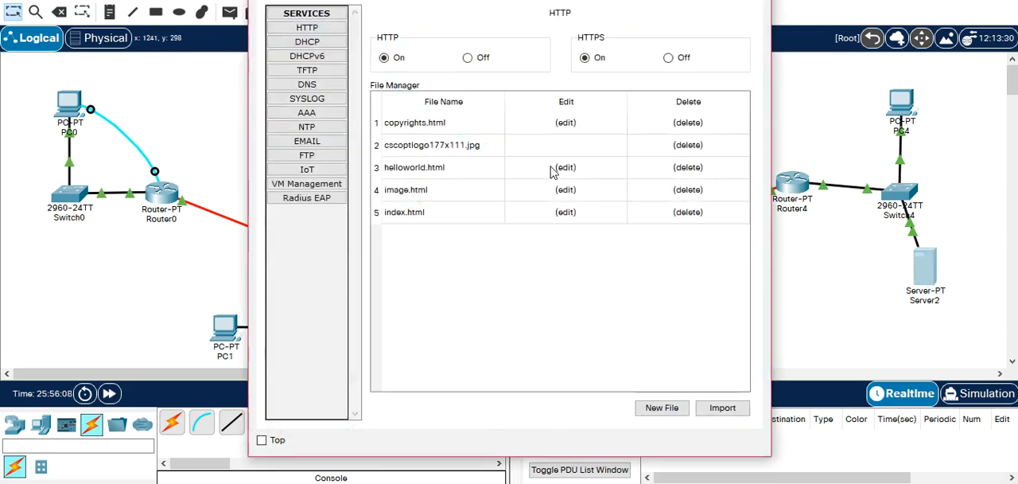
click(335, 118)
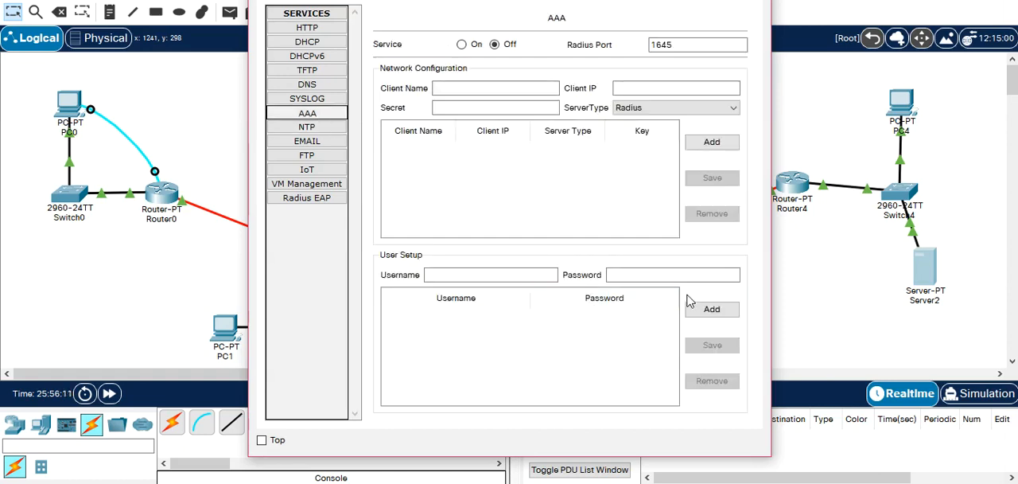
click(671, 269)
click(754, 1)
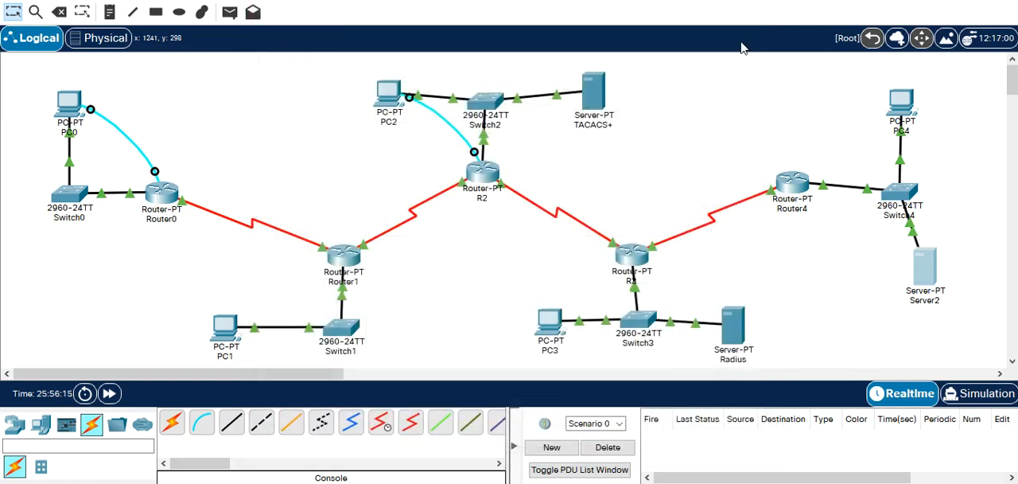